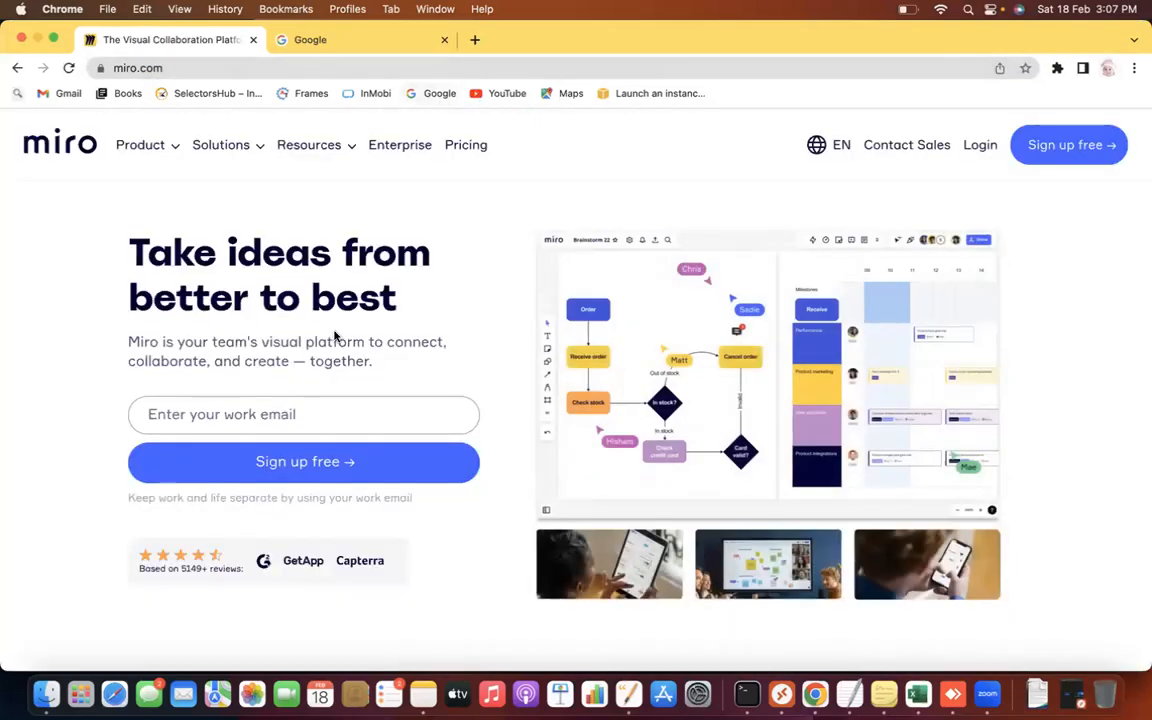
Step: Open the Miro login page and sign in by entering the account password
{"action": "left_click", "coordinate": [977, 148]}
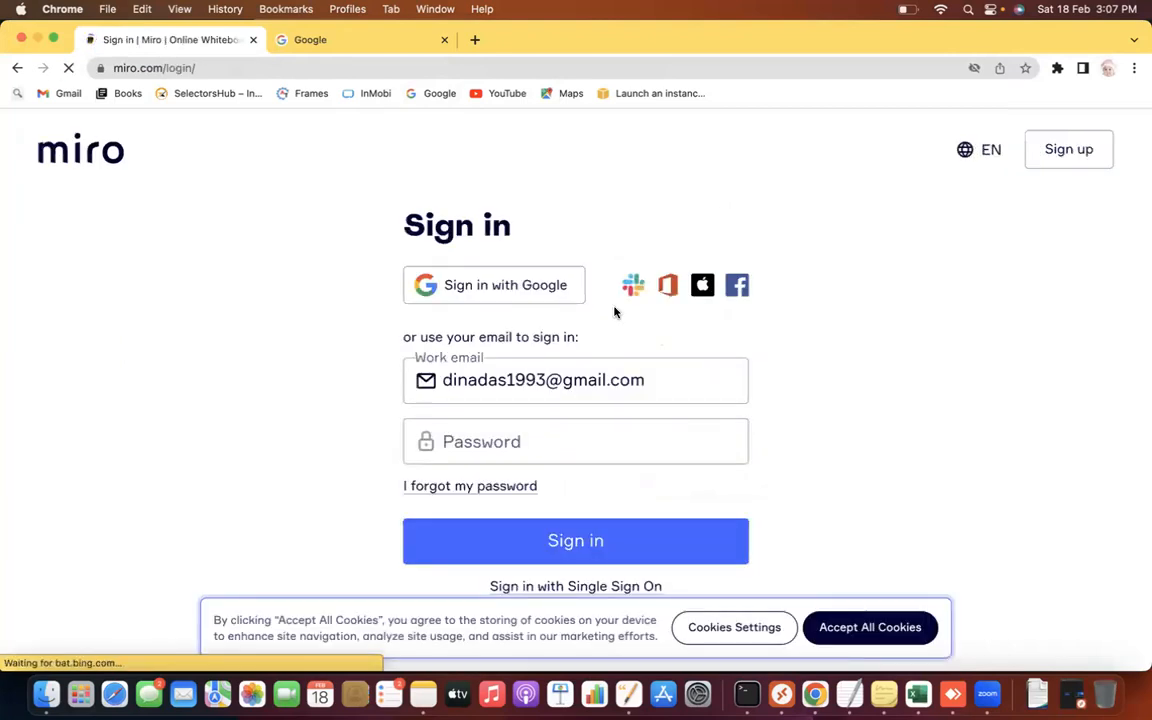
{"action": "left_click", "coordinate": [520, 445]}
{"action": "type", "text": "••••••"}
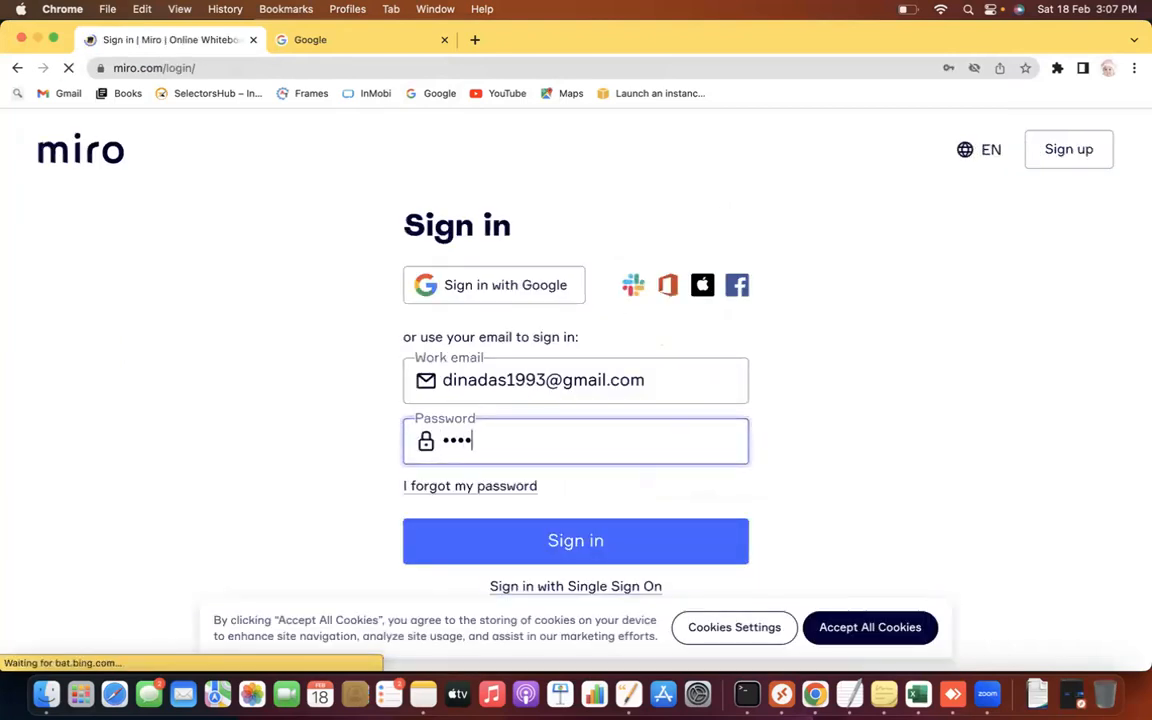
{"action": "type", "text": "•••"}
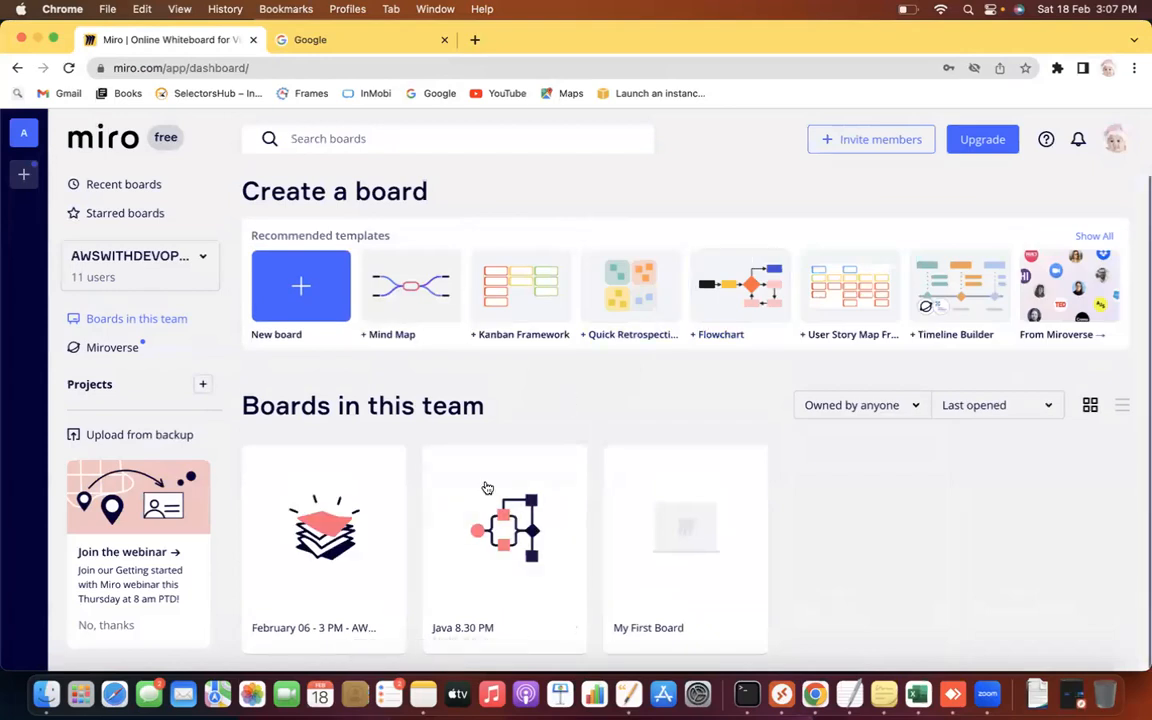
Step: Open the February 06 - 3 PM - AWS & DEVOPS board and go to the blank area beyond the EBS diagram
{"action": "left_click", "coordinate": [289, 500]}
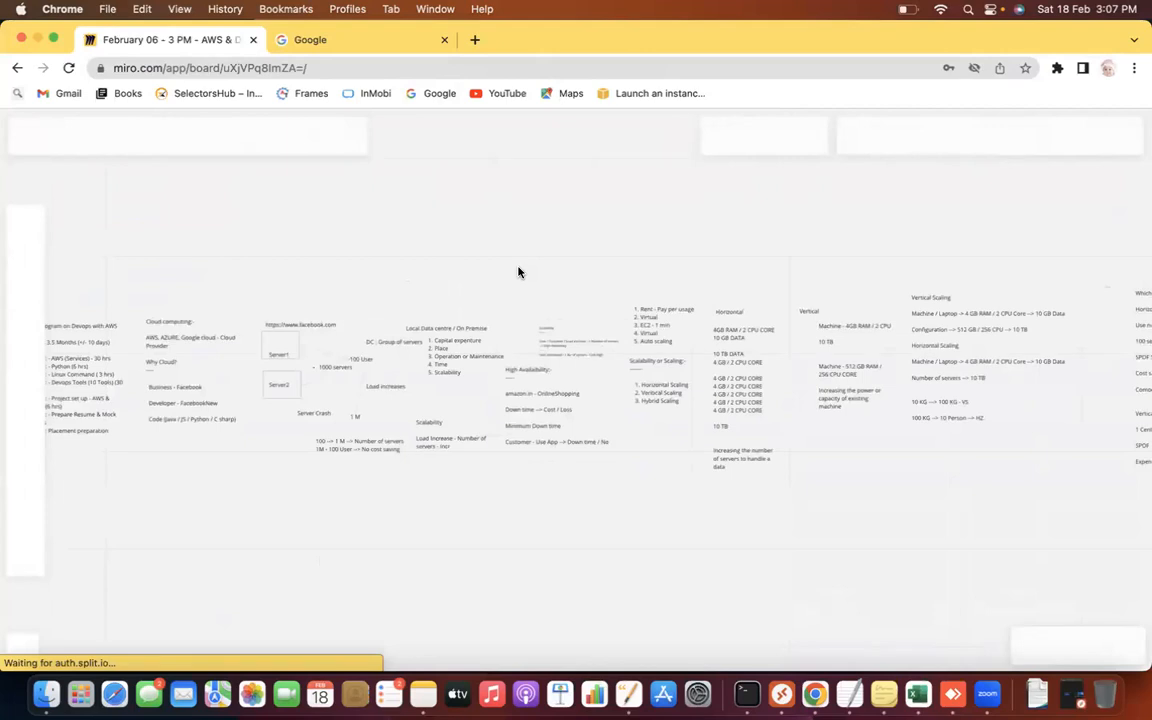
{"action": "scroll", "coordinate": [519, 272], "scroll_direction": "right", "scroll_amount": 3}
{"action": "scroll", "coordinate": [519, 272], "scroll_direction": "right", "scroll_amount": 10}
{"action": "scroll", "coordinate": [519, 272], "scroll_direction": "right", "scroll_amount": 10}
{"action": "scroll", "coordinate": [518, 272], "scroll_direction": "right", "scroll_amount": 10}
{"action": "scroll", "coordinate": [518, 272], "scroll_direction": "up", "scroll_amount": 5}
{"action": "scroll", "coordinate": [518, 272], "scroll_direction": "right", "scroll_amount": 5}
{"action": "scroll", "coordinate": [518, 272], "scroll_direction": "right", "scroll_amount": 15}
{"action": "scroll", "coordinate": [518, 272], "scroll_direction": "right", "scroll_amount": 20}
{"action": "scroll", "coordinate": [518, 272], "scroll_direction": "right", "scroll_amount": 3}
{"action": "scroll", "coordinate": [518, 272], "scroll_direction": "up", "scroll_amount": 5}
{"action": "scroll", "coordinate": [518, 272], "scroll_direction": "up", "scroll_amount": 2}
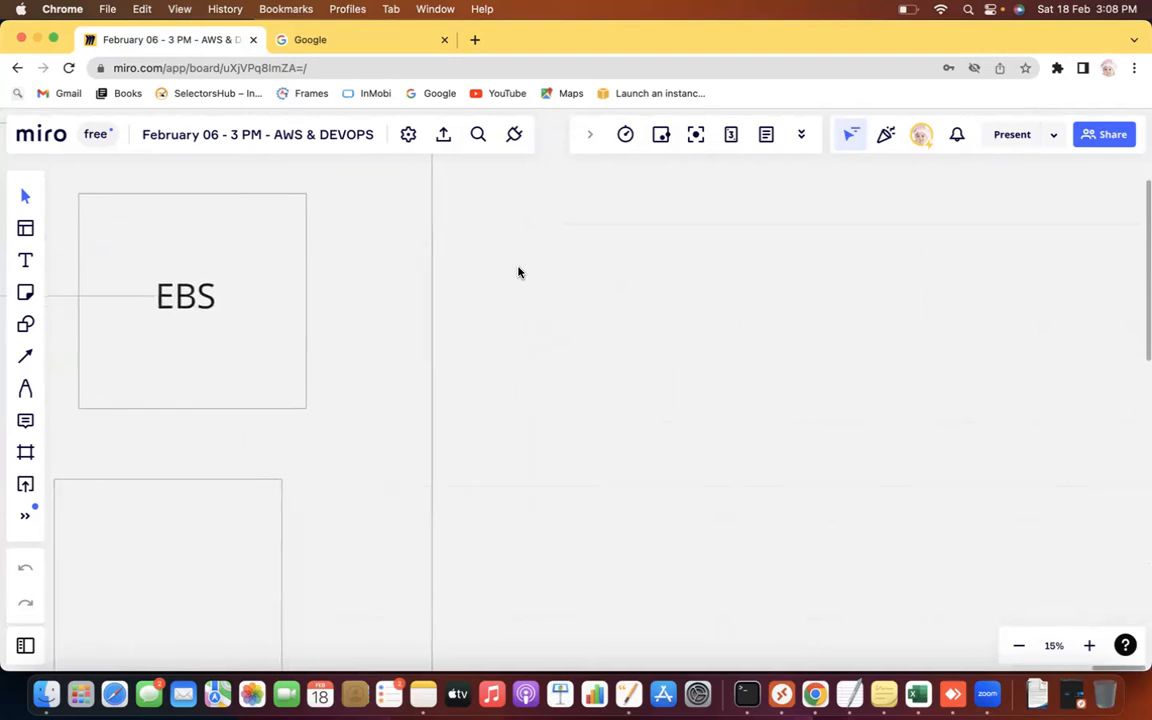
{"action": "scroll", "coordinate": [518, 272], "scroll_direction": "down", "scroll_amount": 3}
{"action": "scroll", "coordinate": [518, 272], "scroll_direction": "right", "scroll_amount": 8}
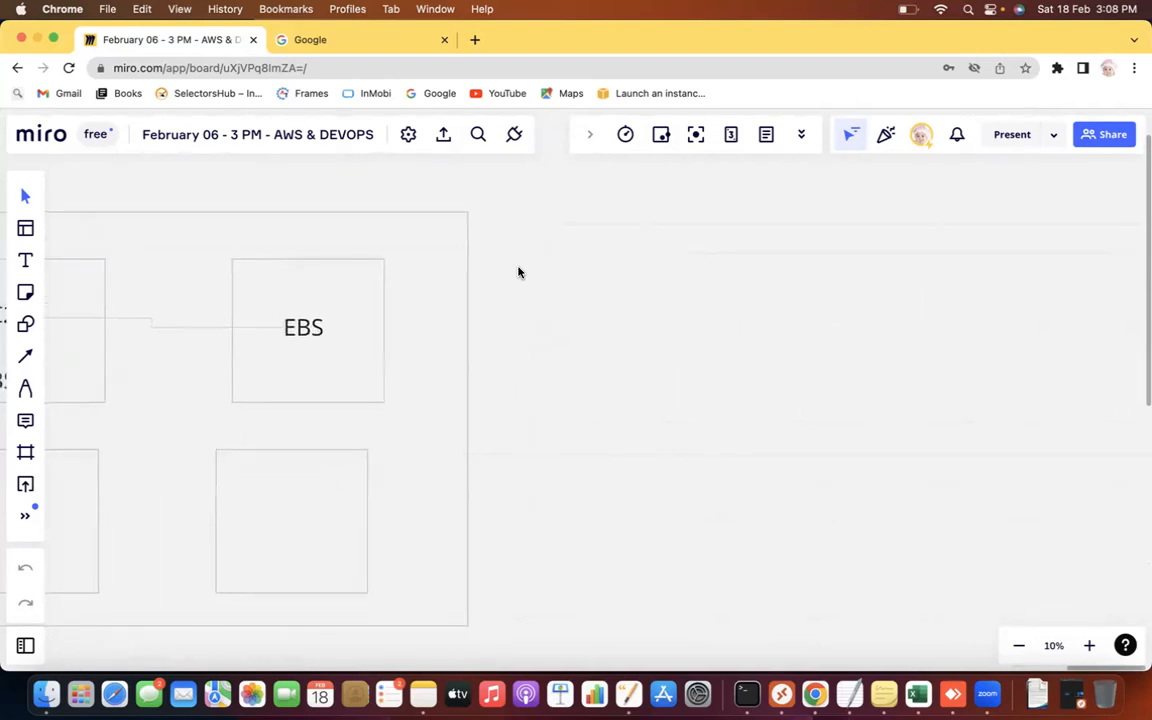
{"action": "scroll", "coordinate": [518, 272], "scroll_direction": "right", "scroll_amount": 3}
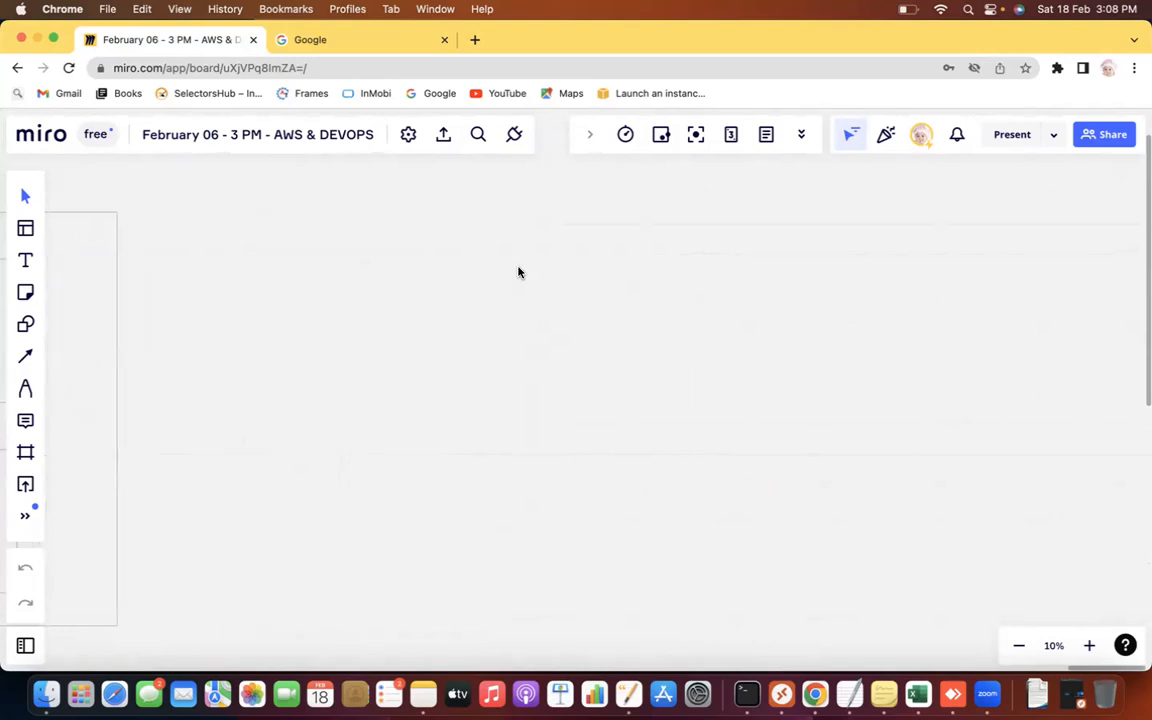
Step: Add a text heading reading "Snapshot:-" at font size 288 in the blank area of the board
{"action": "left_click", "coordinate": [26, 259]}
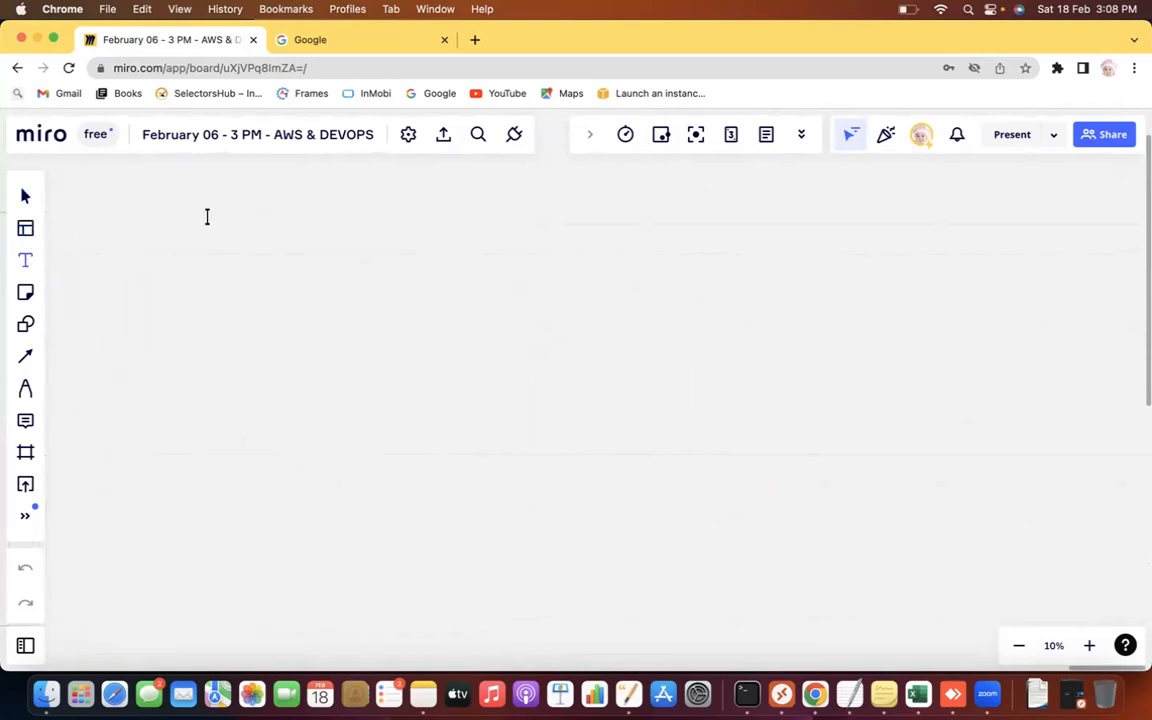
{"action": "left_click", "coordinate": [171, 205]}
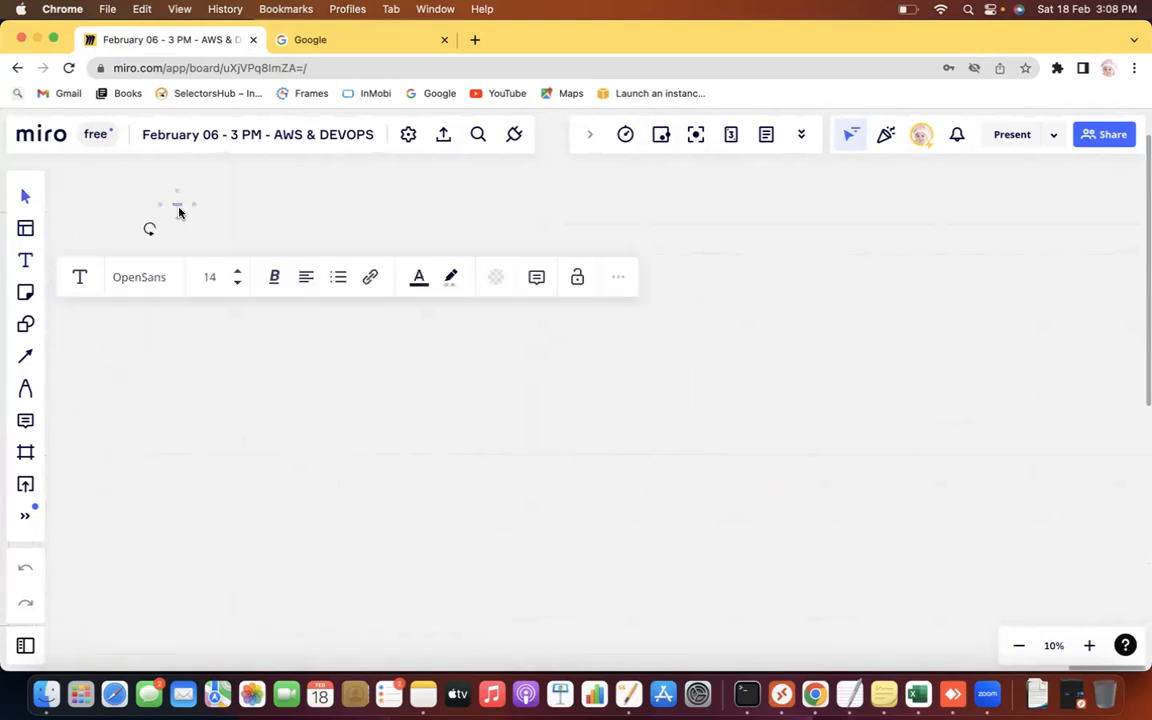
{"action": "left_click", "coordinate": [238, 272]}
{"action": "left_click", "coordinate": [238, 272]}
{"action": "left_click", "coordinate": [238, 272]}
{"action": "left_click", "coordinate": [238, 272]}
{"action": "left_click", "coordinate": [238, 272]}
{"action": "left_click", "coordinate": [238, 272]}
{"action": "left_click", "coordinate": [238, 272]}
{"action": "left_click", "coordinate": [238, 272]}
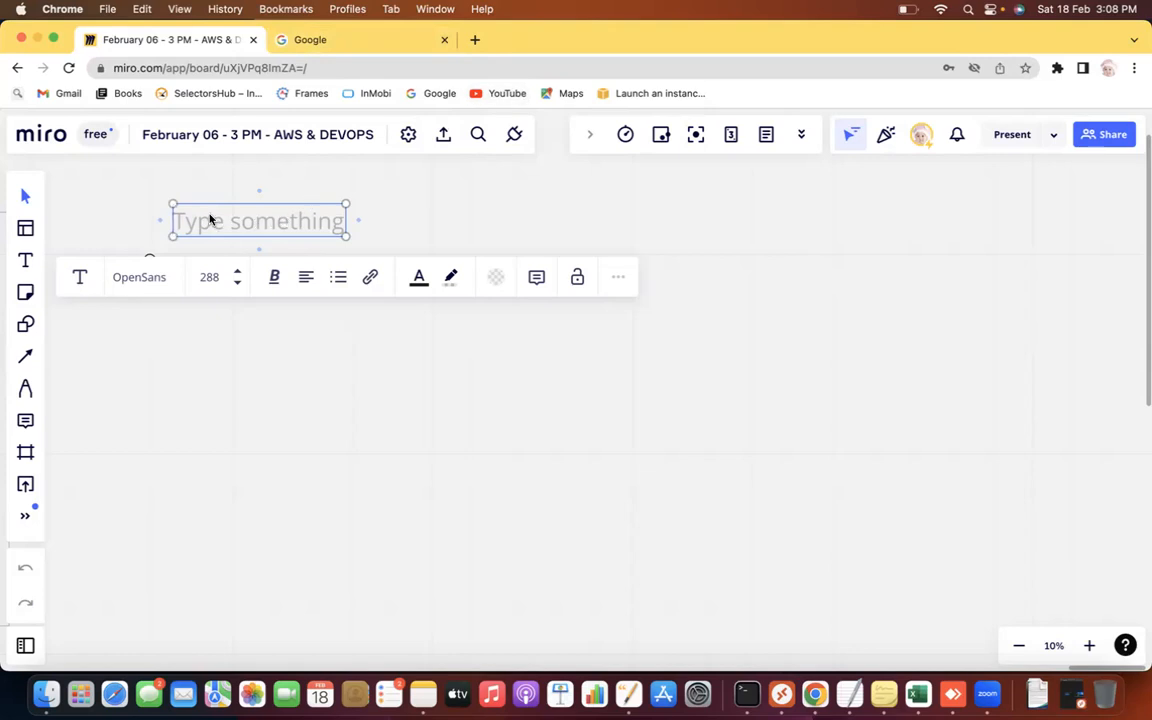
{"action": "type", "text": "Snap"}
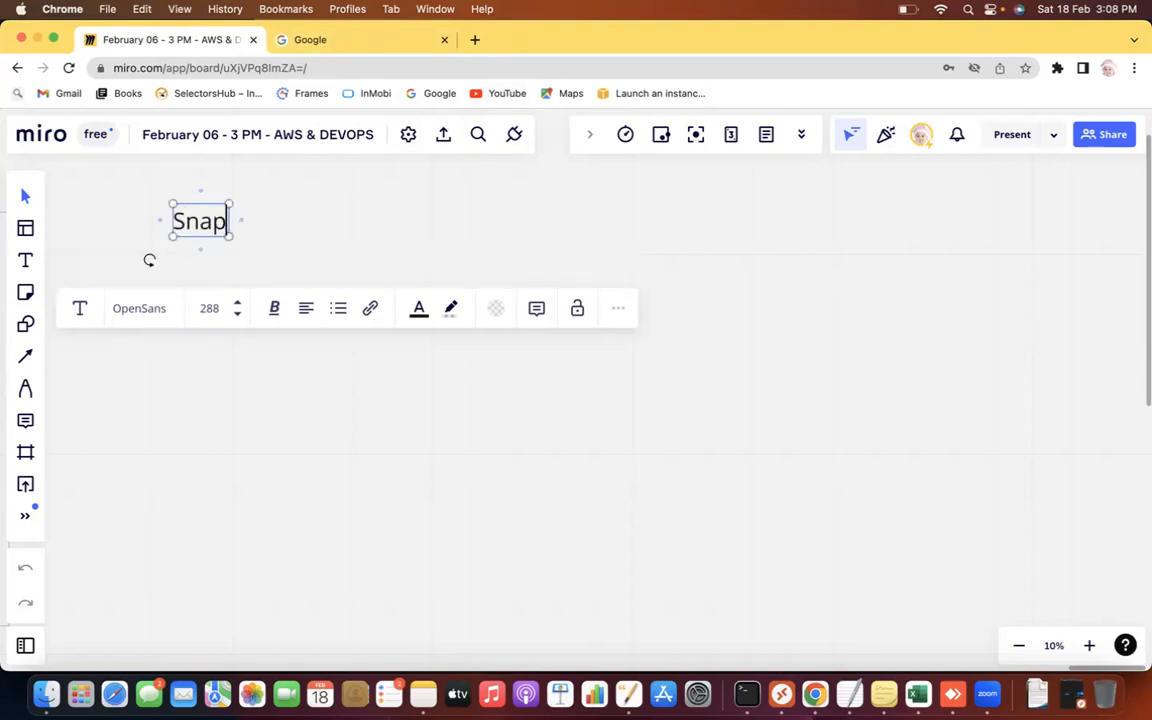
{"action": "type", "text": "shot"}
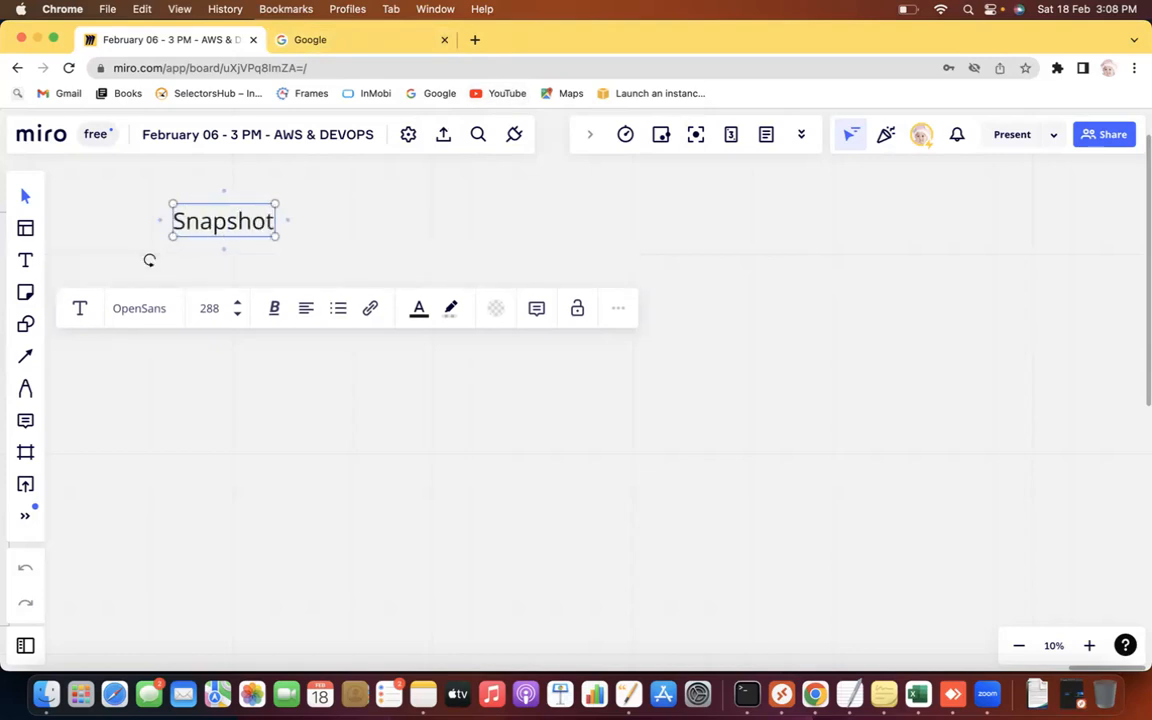
{"action": "type", "text": ":-"}
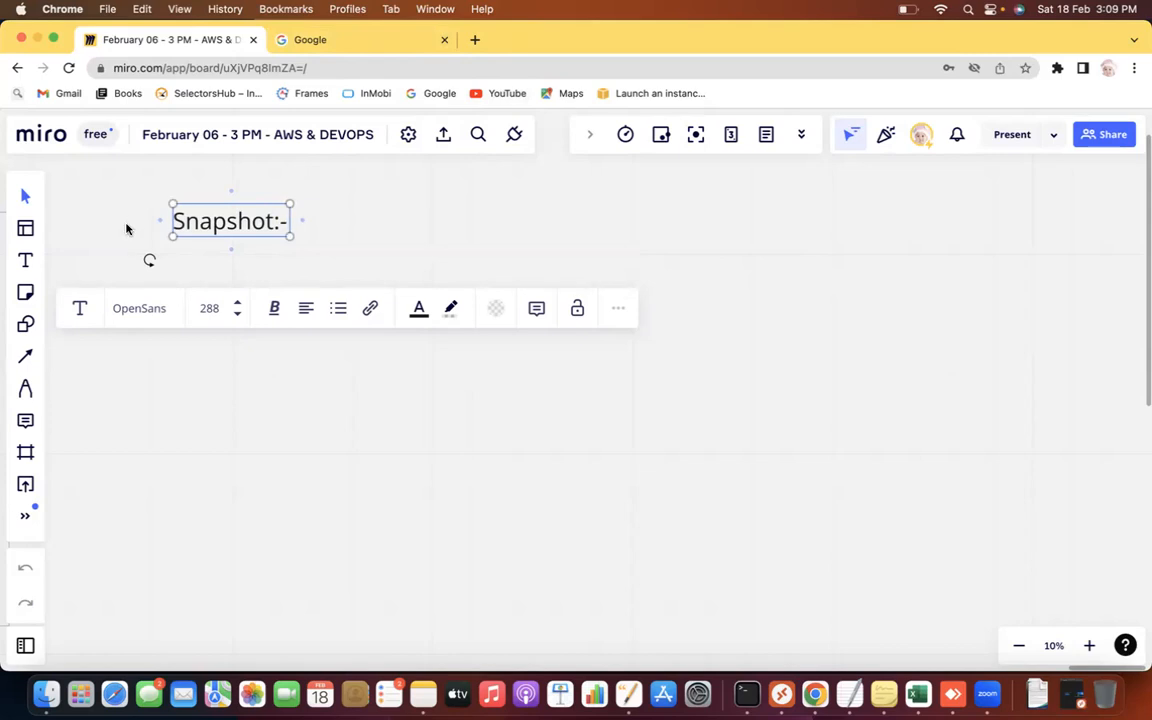
Step: Load aws.amazon.com in the Google browser tab and open the console sign-in page
{"action": "left_click", "coordinate": [300, 39]}
{"action": "left_click", "coordinate": [196, 68]}
{"action": "type", "text": "a"}
{"action": "key", "text": "Return"}
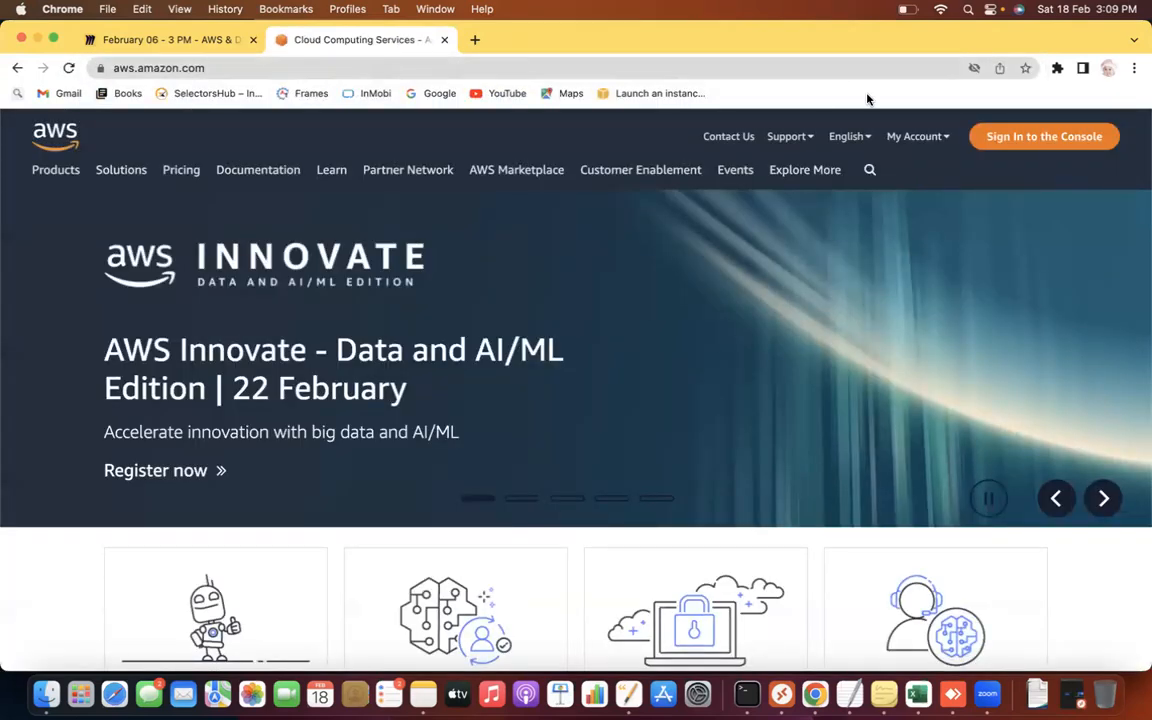
{"action": "left_click", "coordinate": [1006, 137]}
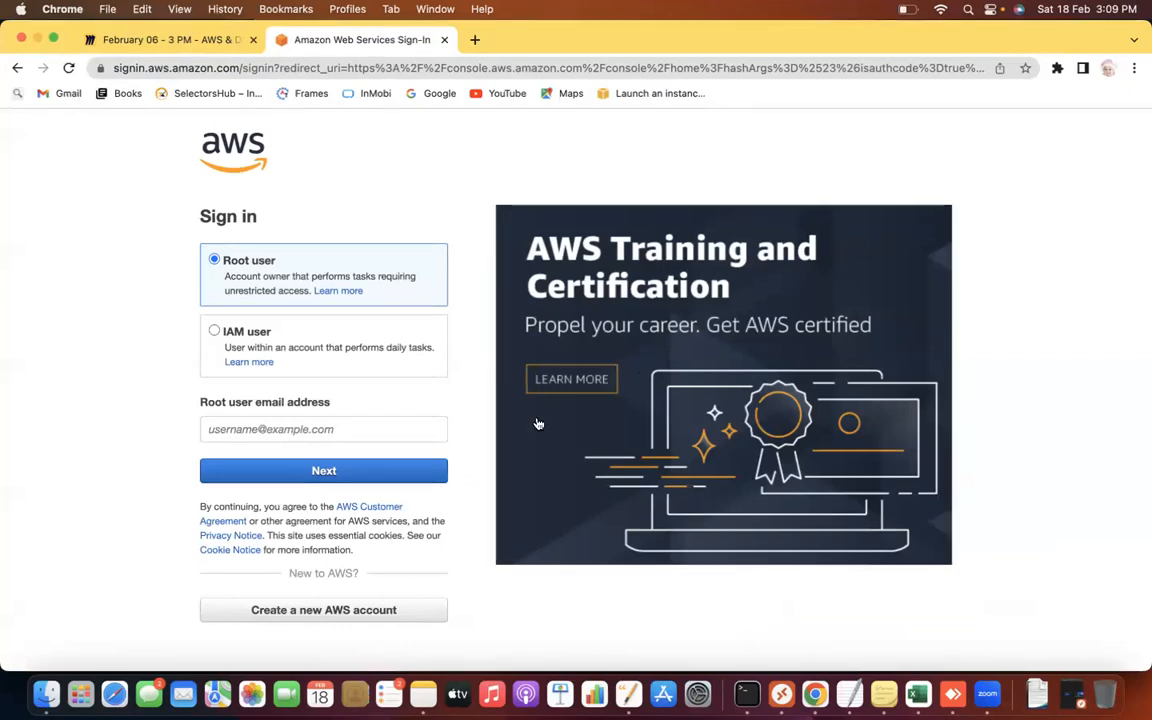
Step: Enter the root user's email address and continue to the password page
{"action": "left_click", "coordinate": [347, 425]}
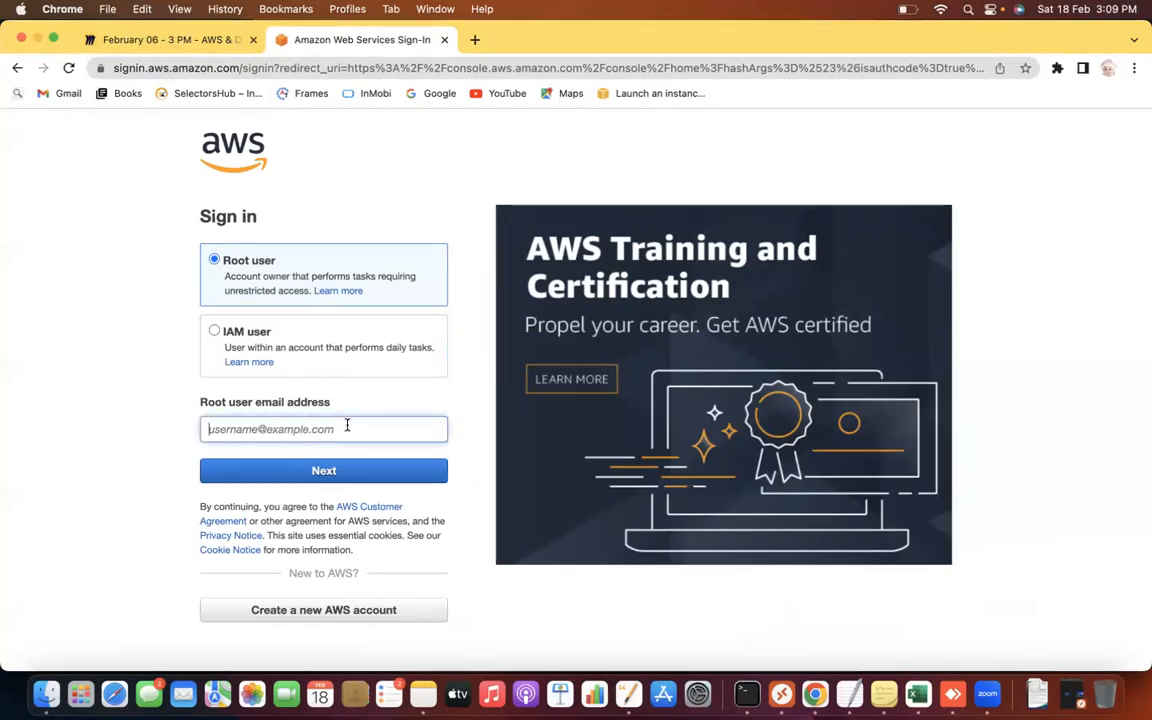
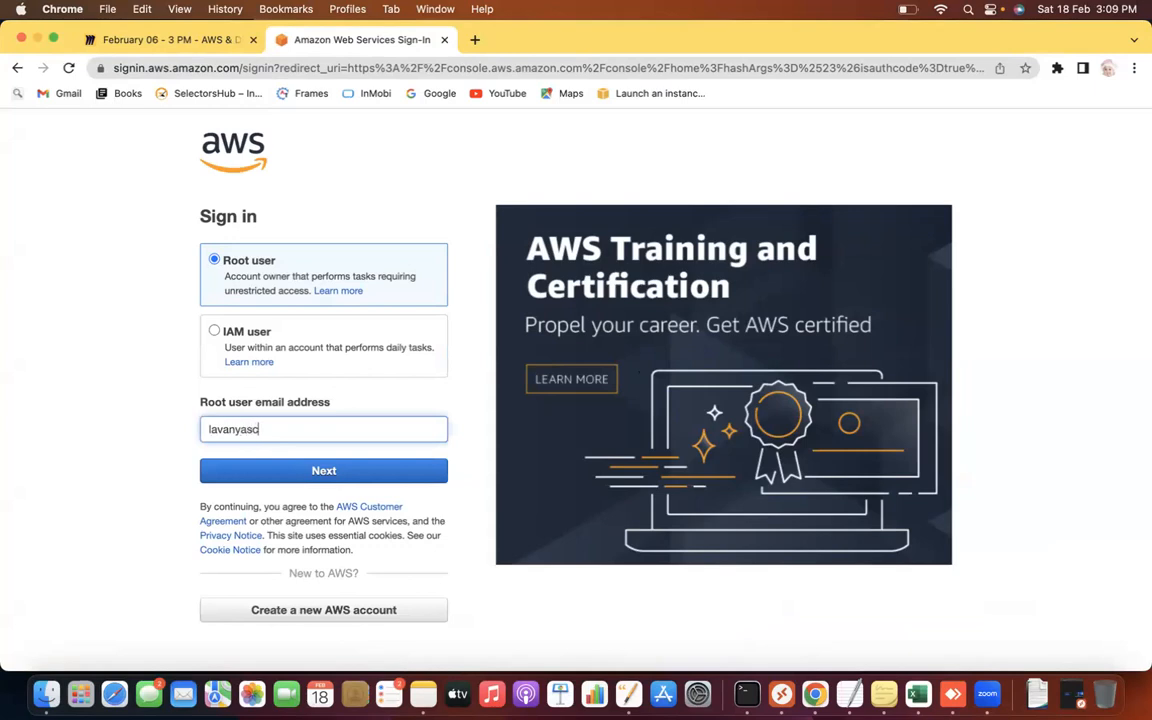
{"action": "key", "text": "Return"}
Step: Try to sign in with the root account password and the characters from the security check image
{"action": "type", "text": "******"}
{"action": "key", "text": "Return"}
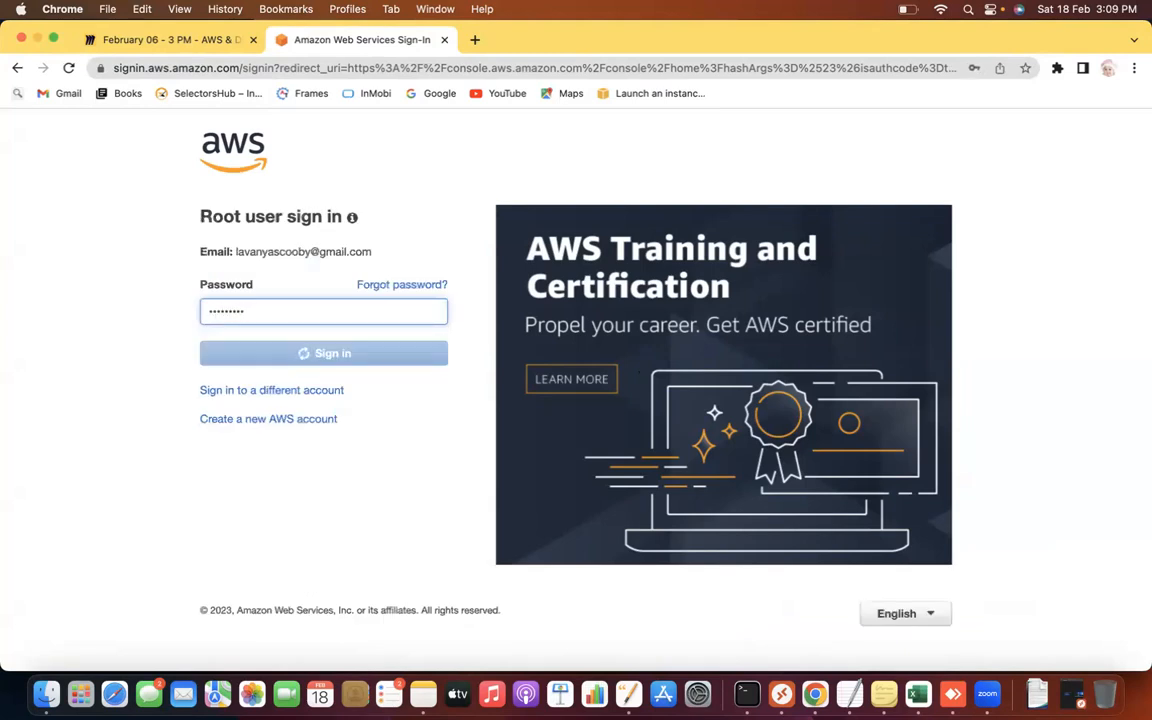
{"action": "type", "text": "55prdd"}
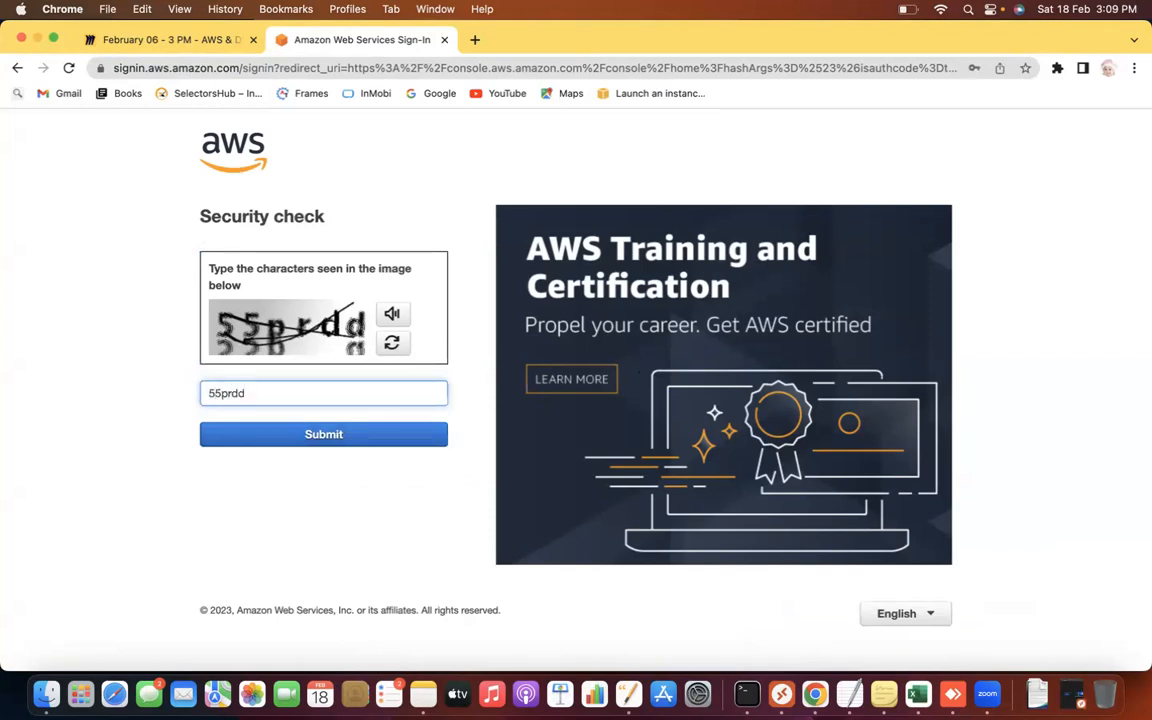
{"action": "key", "text": "Return"}
Step: Re-enter the root account password and submit the characters of the new security check image
{"action": "type", "text": "**"}
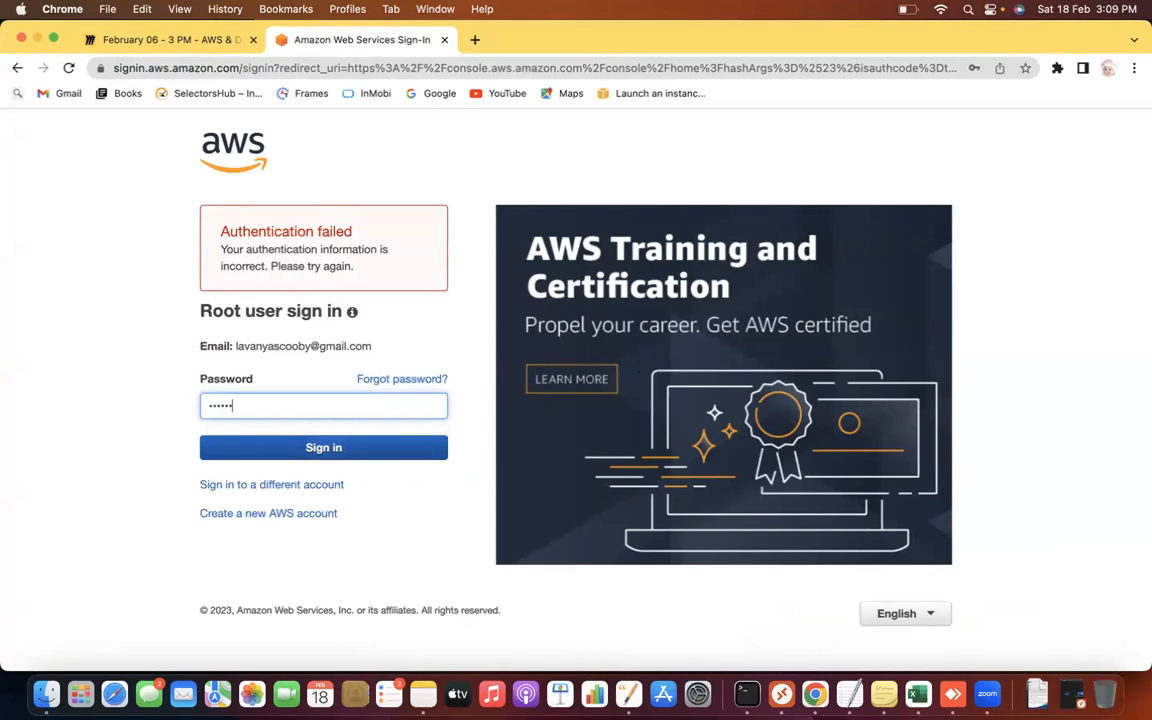
{"action": "type", "text": "**********"}
{"action": "key", "text": "Return"}
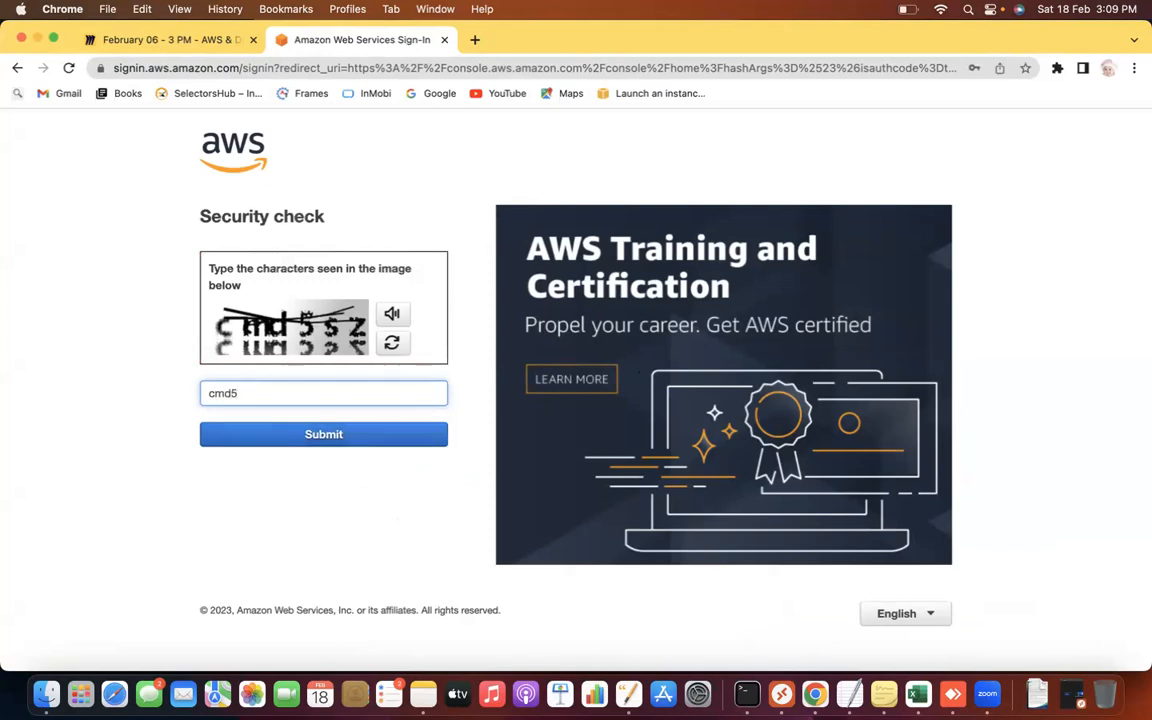
{"action": "key", "text": "Return"}
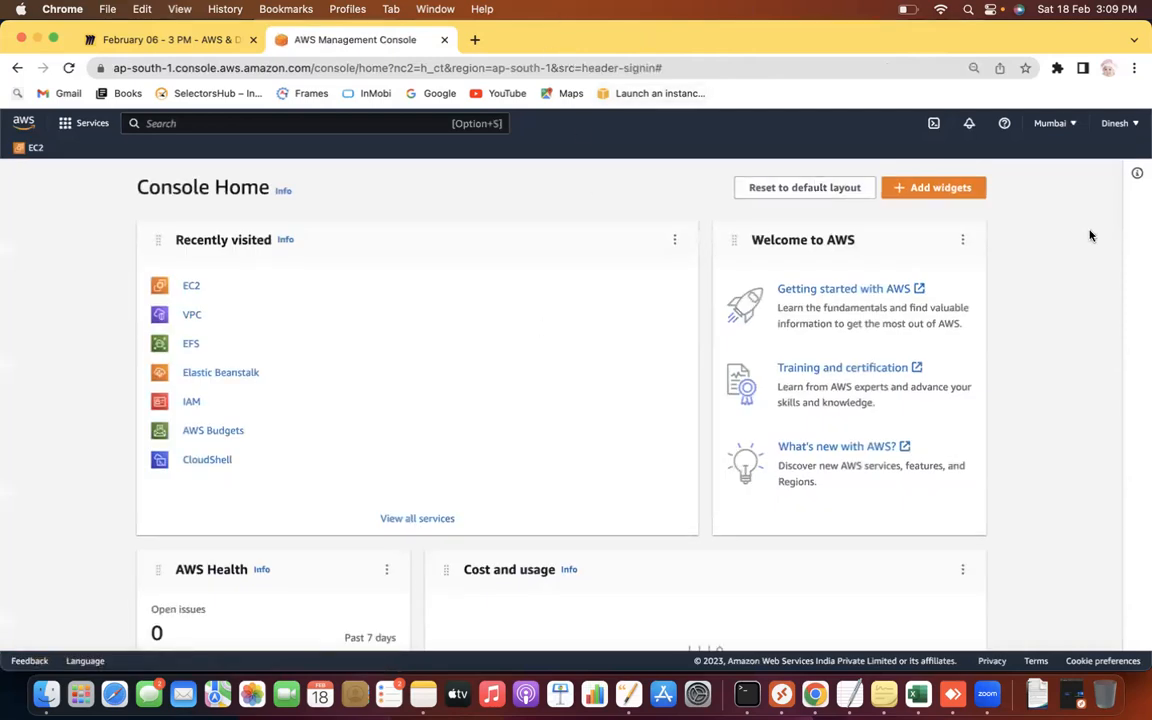
Step: Open the running instances list of the EC2 service and begin launching a new instance
{"action": "left_click", "coordinate": [192, 287]}
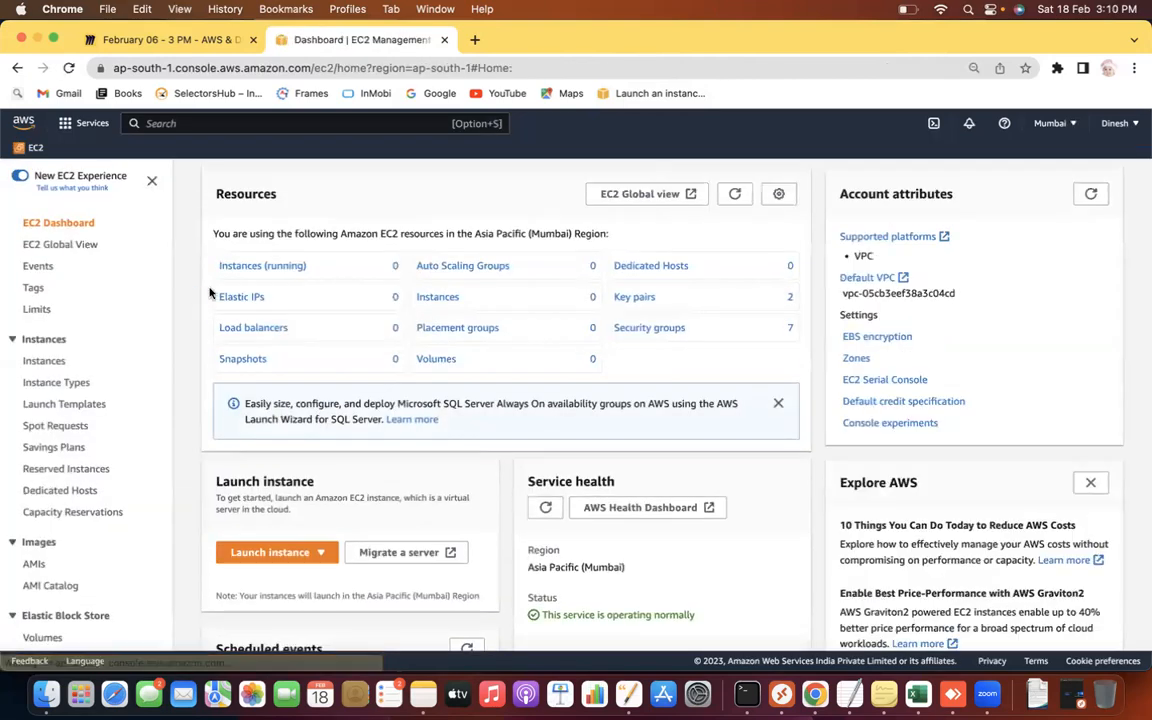
{"action": "left_click", "coordinate": [288, 266]}
{"action": "left_click", "coordinate": [1095, 179]}
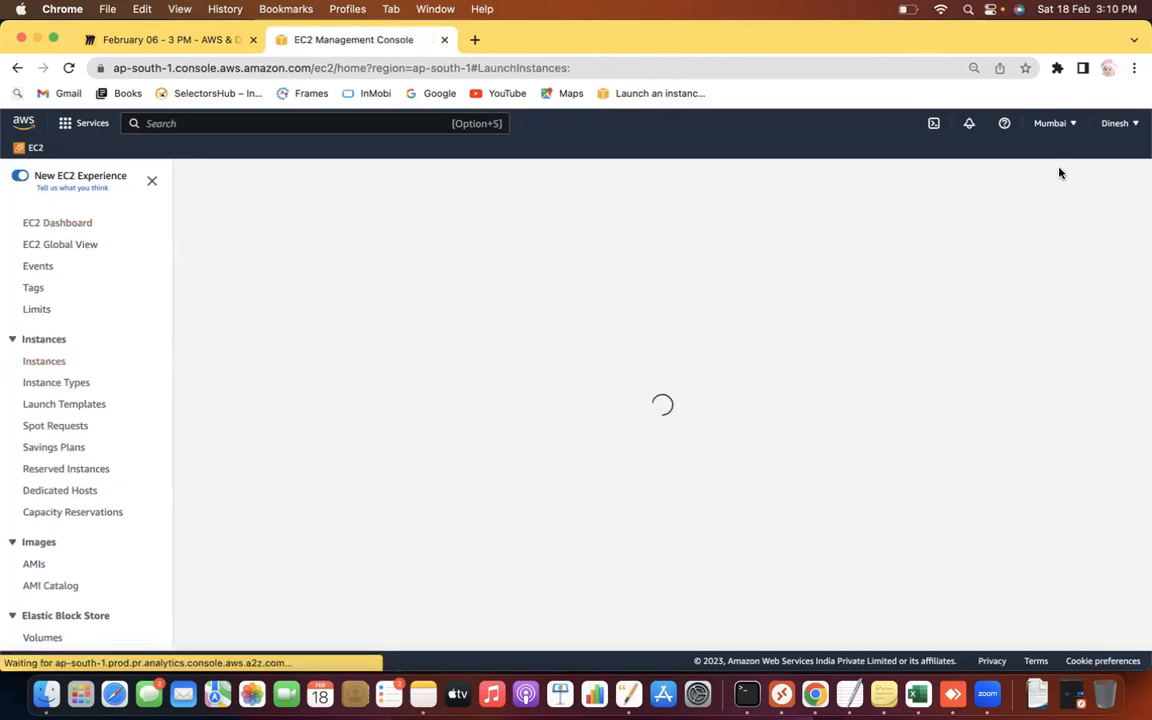
Step: Name the new instance LinuxMachine
{"action": "left_click", "coordinate": [168, 372]}
{"action": "type", "text": "LinuxMa"}
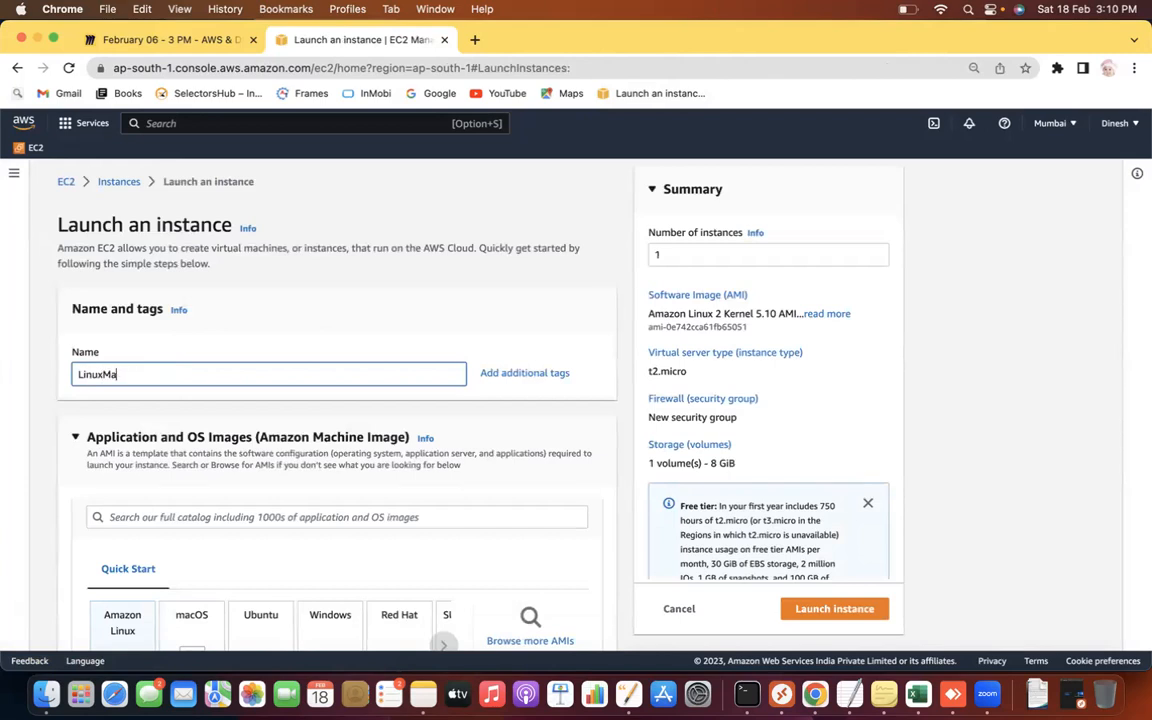
{"action": "left_click", "coordinate": [47, 419]}
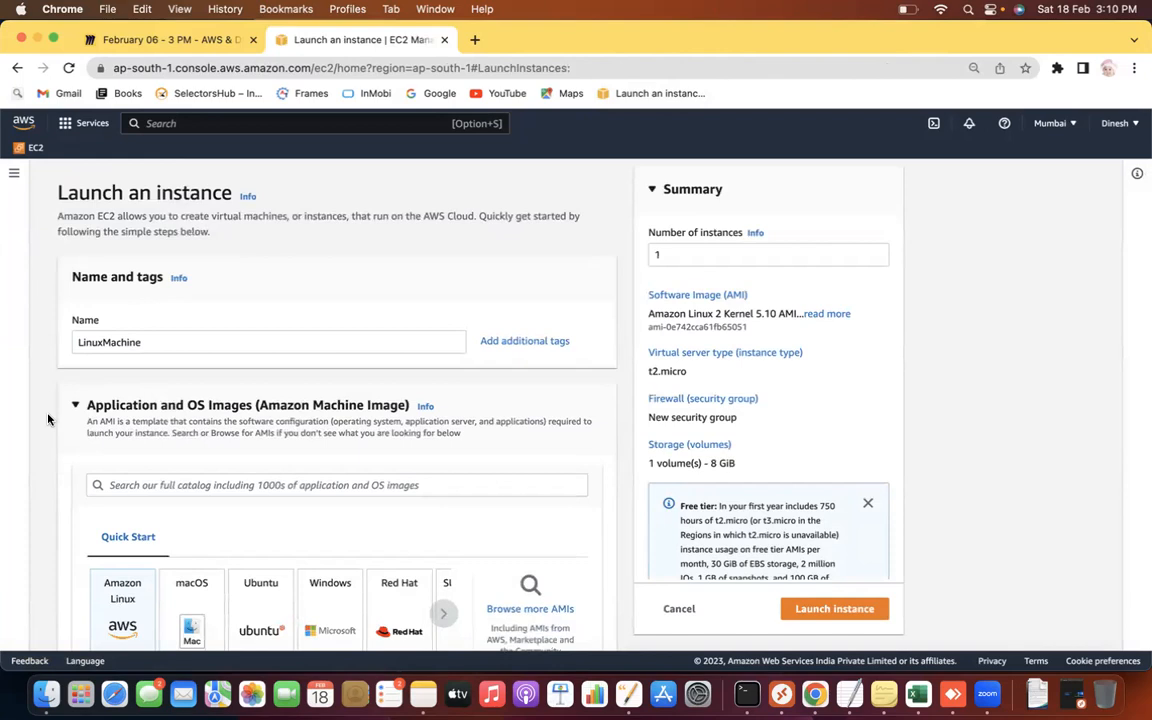
Step: Create a new RSA key pair named 18FebKP in .pem format for the instance login
{"action": "scroll", "coordinate": [47, 419], "scroll_direction": "down", "scroll_amount": 3}
{"action": "scroll", "coordinate": [47, 419], "scroll_direction": "down", "scroll_amount": 10}
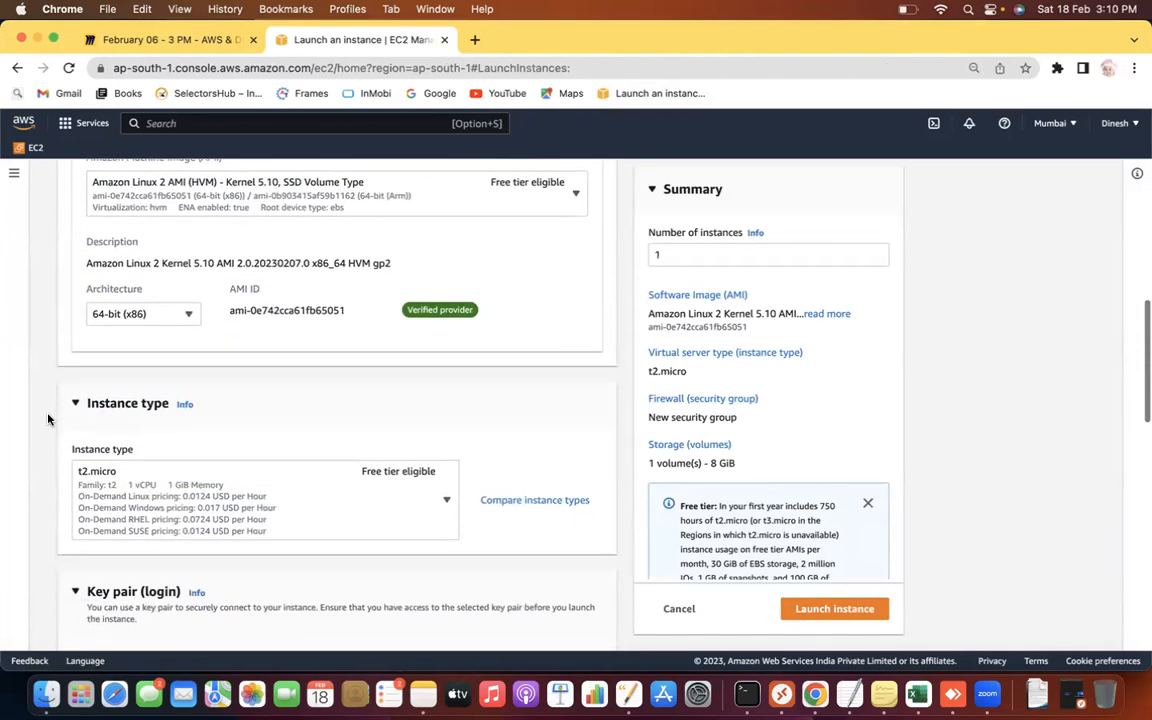
{"action": "scroll", "coordinate": [47, 419], "scroll_direction": "down", "scroll_amount": 5}
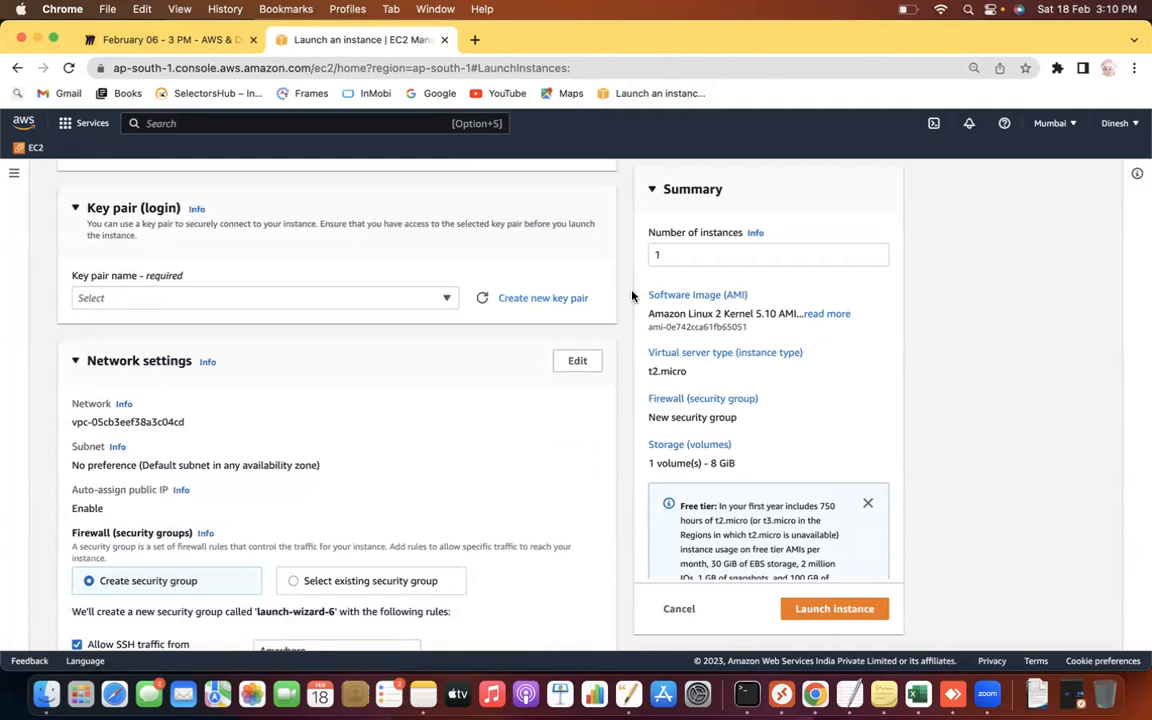
{"action": "left_click", "coordinate": [224, 298]}
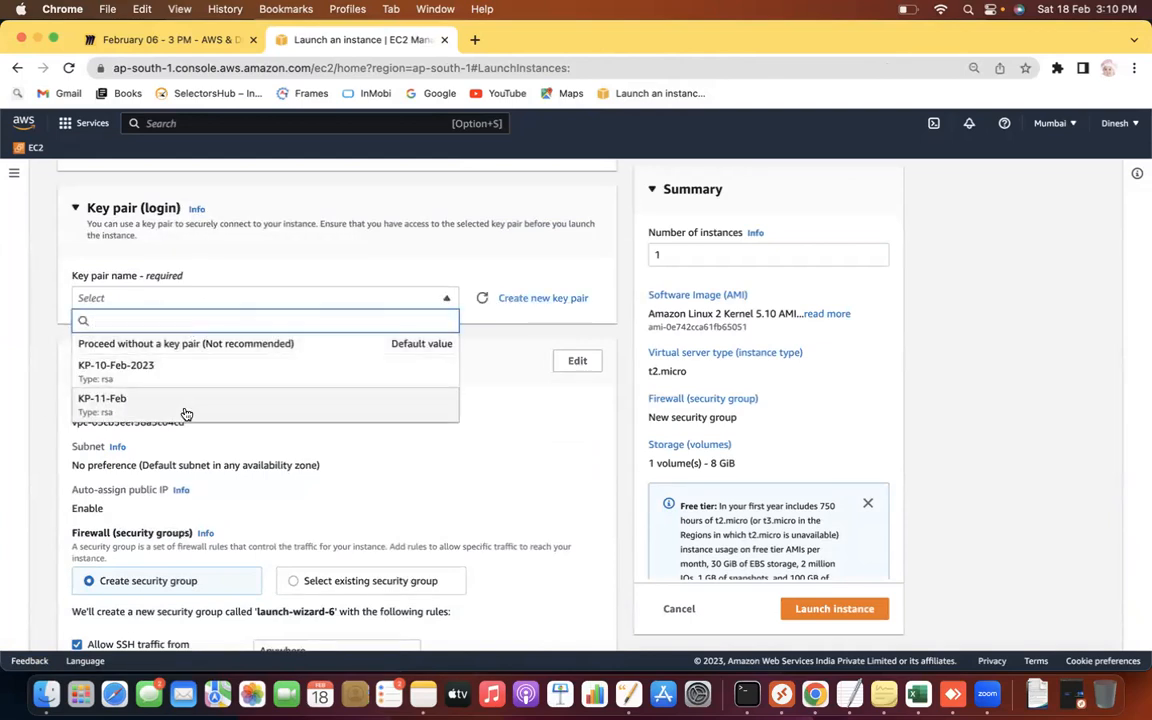
{"action": "left_click", "coordinate": [507, 294]}
{"action": "left_click", "coordinate": [440, 366]}
{"action": "type", "text": "k"}
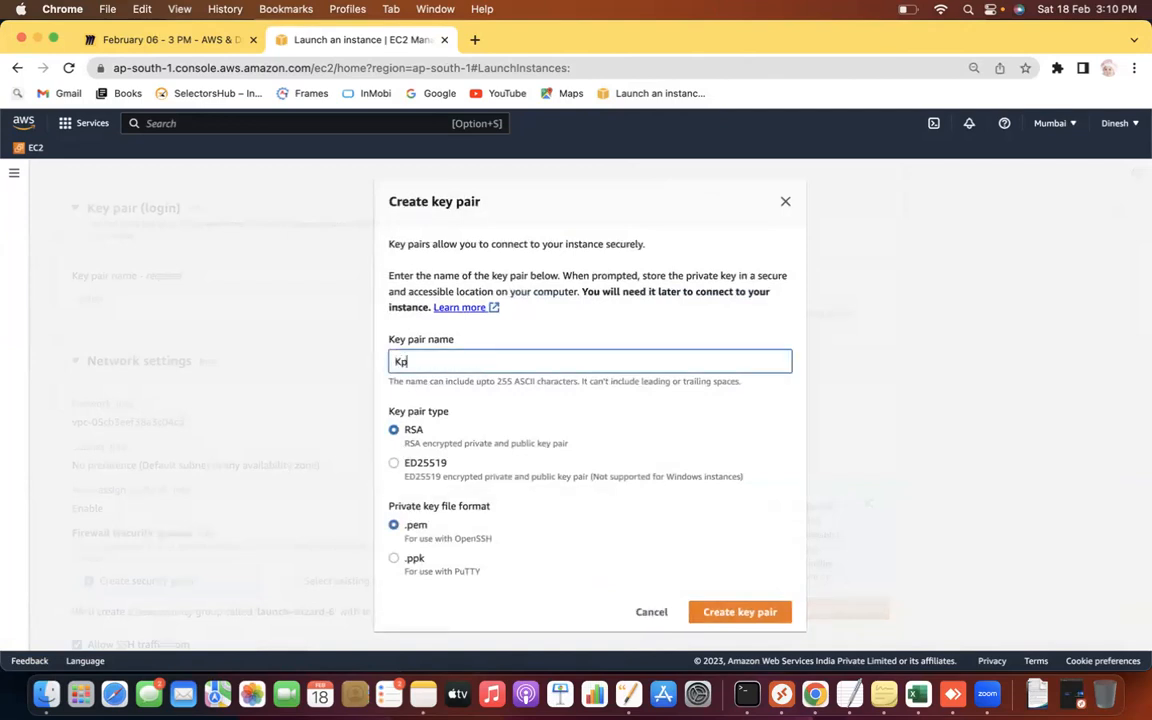
{"action": "key", "text": "BackSpace"}
{"action": "type", "text": "18FebKP"}
{"action": "left_click", "coordinate": [745, 619]}
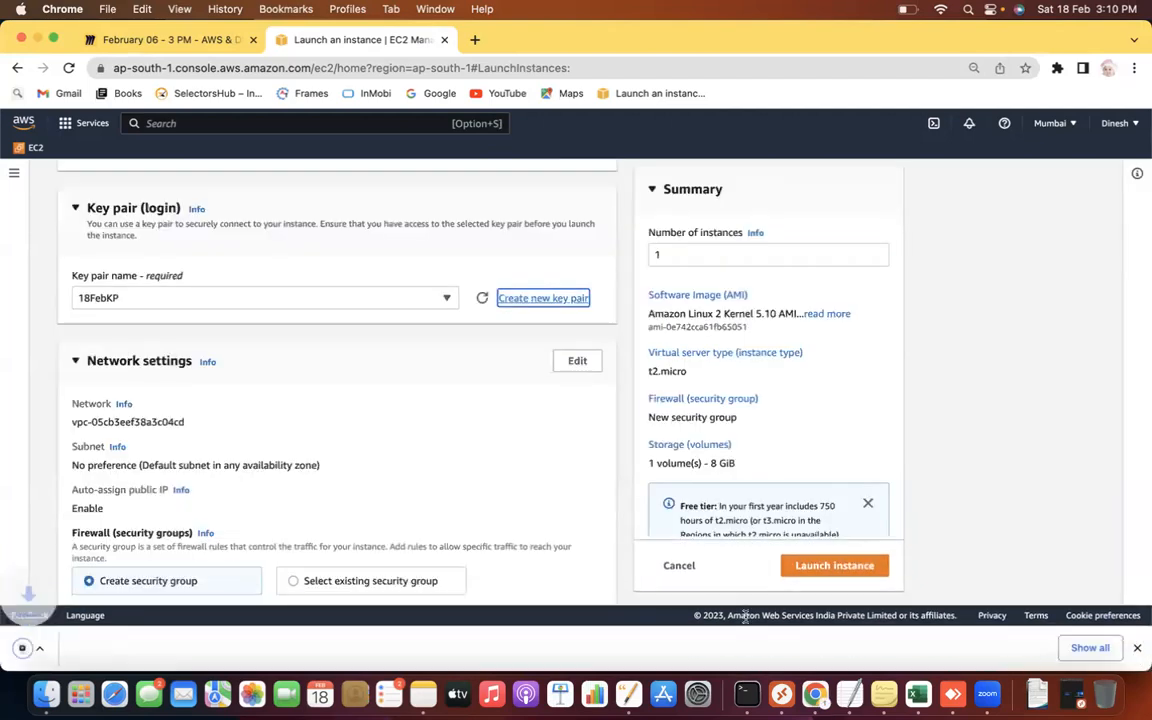
Step: Launch one instance with a new security group allowing SSH from anywhere and an 8 GiB gp2 root volume
{"action": "scroll", "coordinate": [44, 419], "scroll_direction": "down", "scroll_amount": 8}
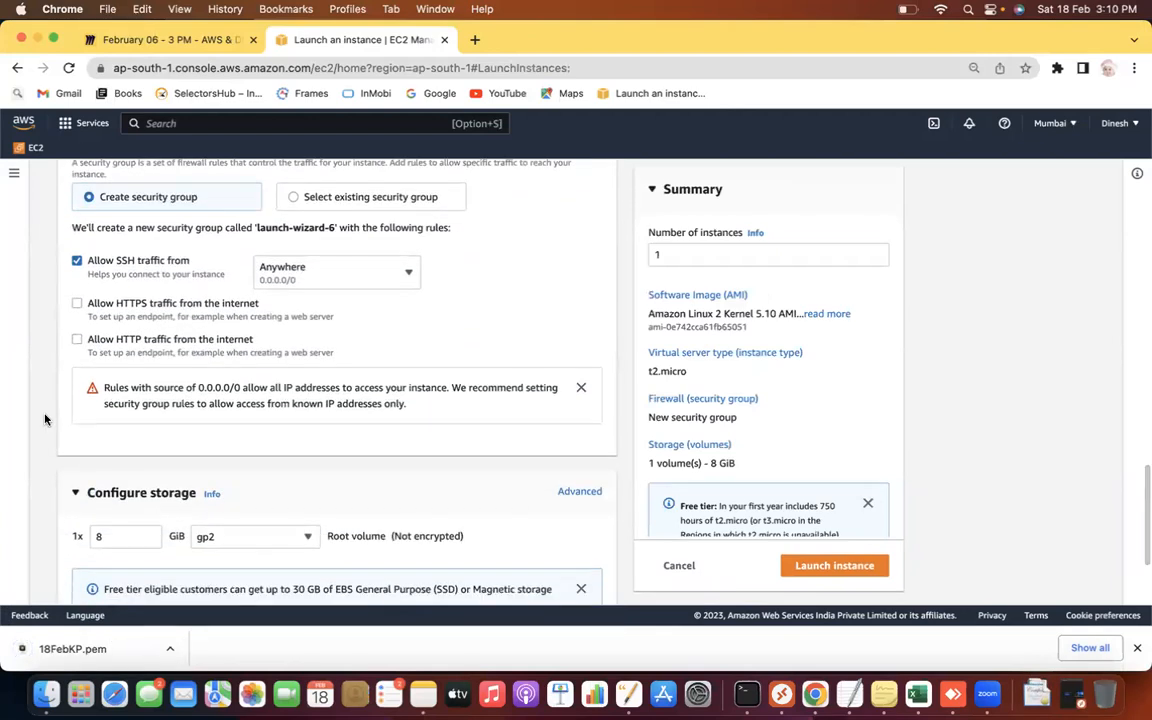
{"action": "scroll", "coordinate": [44, 419], "scroll_direction": "up", "scroll_amount": 3}
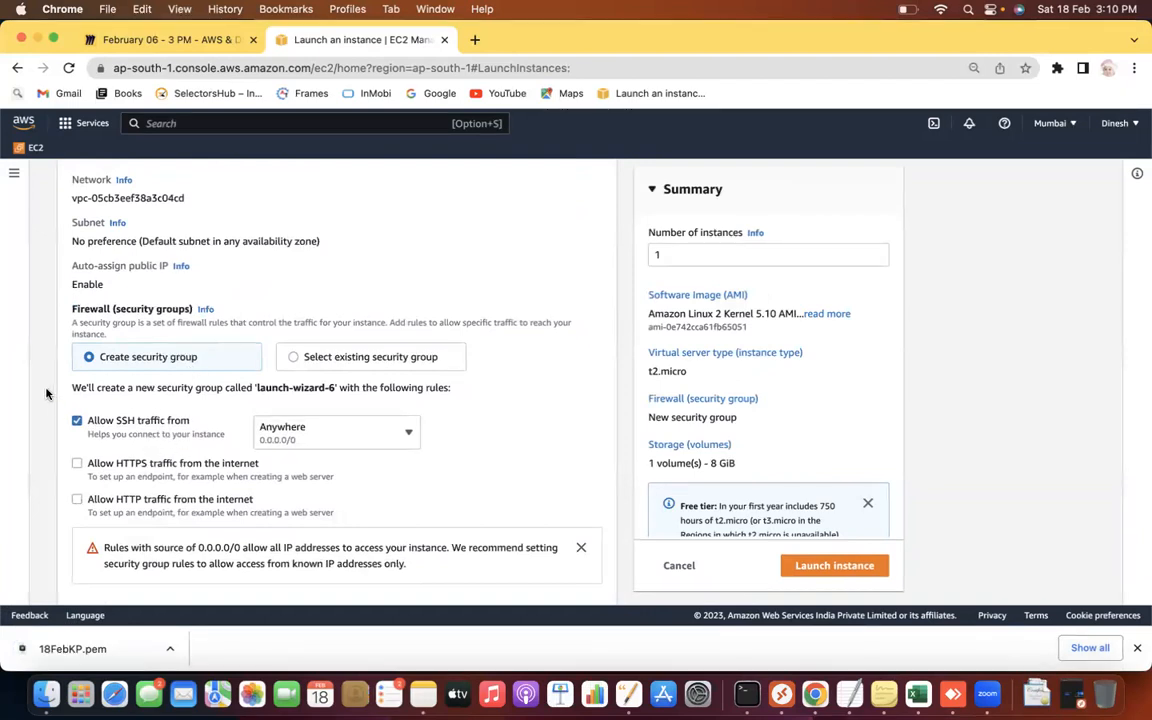
{"action": "scroll", "coordinate": [45, 393], "scroll_direction": "down", "scroll_amount": 6}
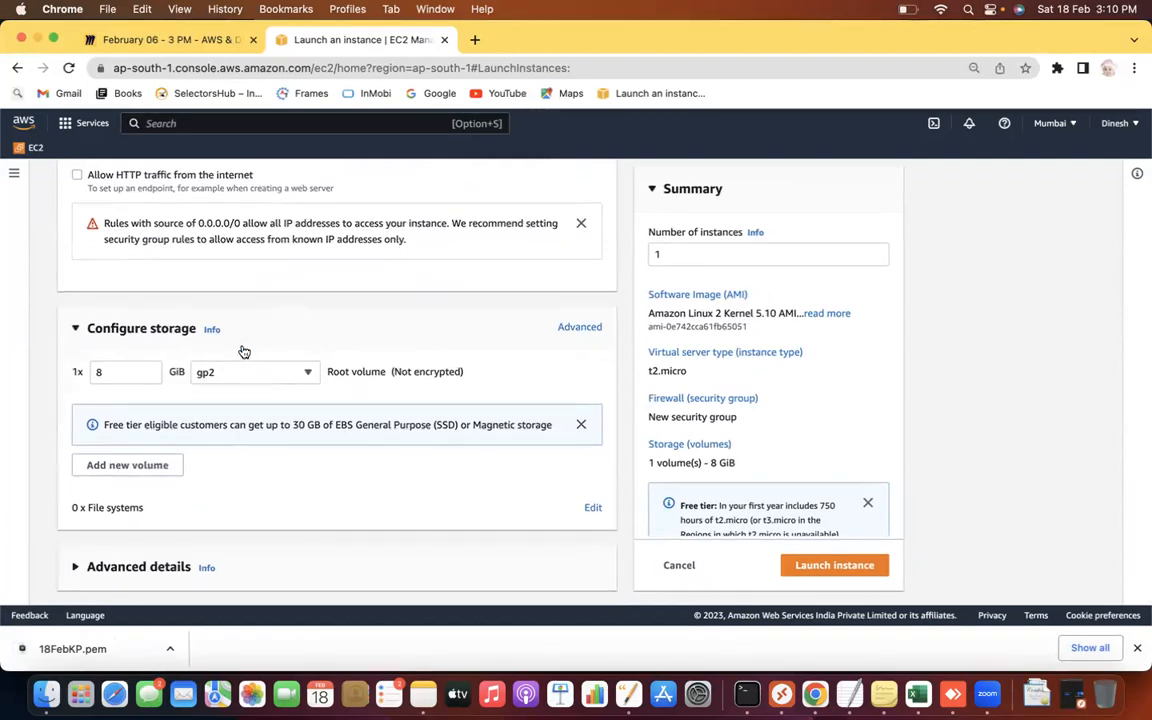
{"action": "double_click", "coordinate": [96, 372]}
{"action": "left_click", "coordinate": [684, 253]}
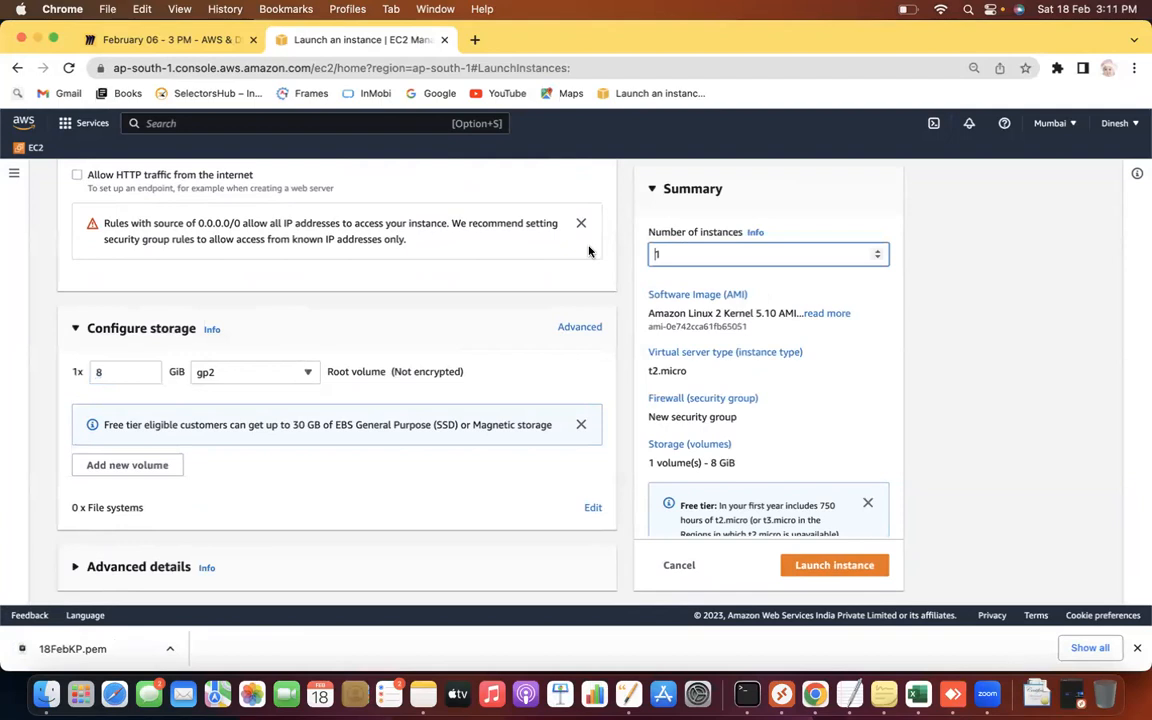
{"action": "left_click", "coordinate": [815, 565]}
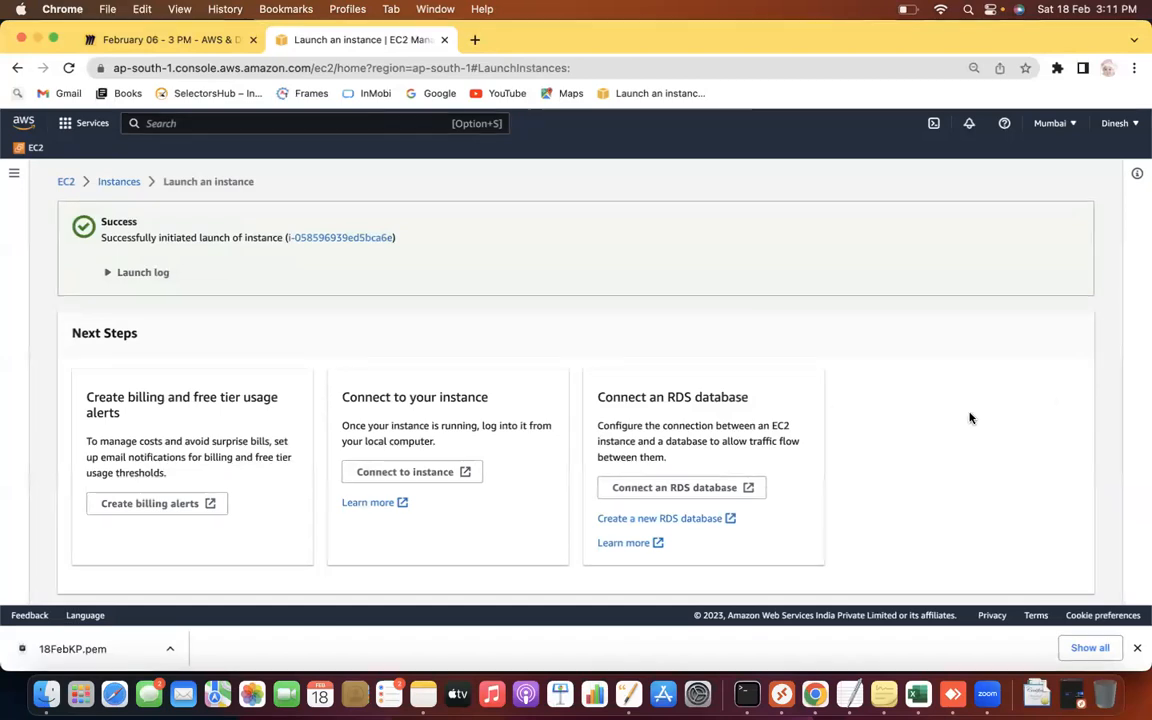
Step: View all instances and refresh the list to update LinuxMachine's state
{"action": "scroll", "coordinate": [969, 417], "scroll_direction": "down", "scroll_amount": 1}
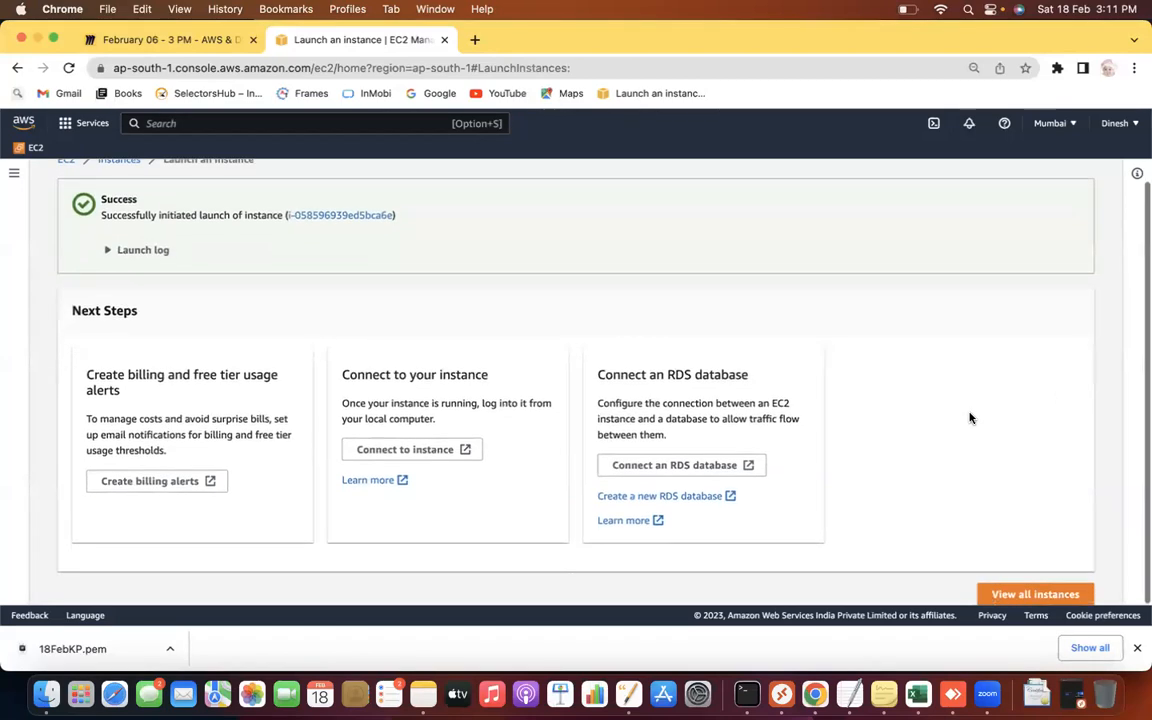
{"action": "left_click", "coordinate": [1015, 595]}
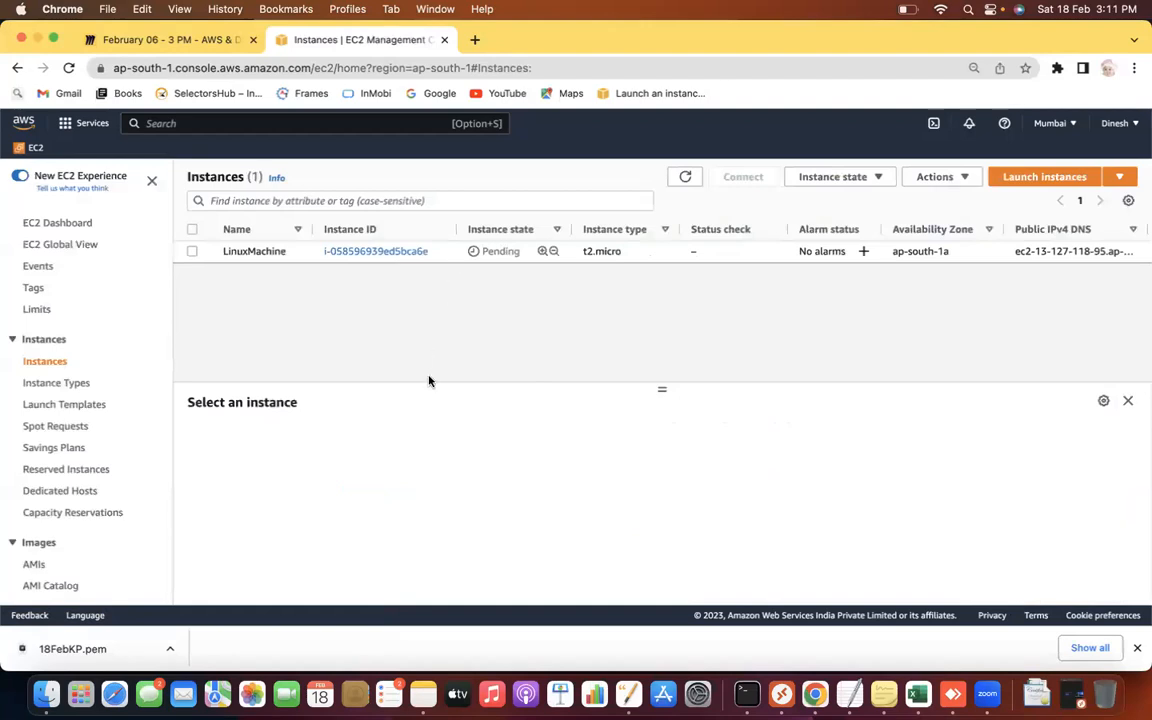
{"action": "key", "text": "super+equal"}
{"action": "key", "text": "super+equal"}
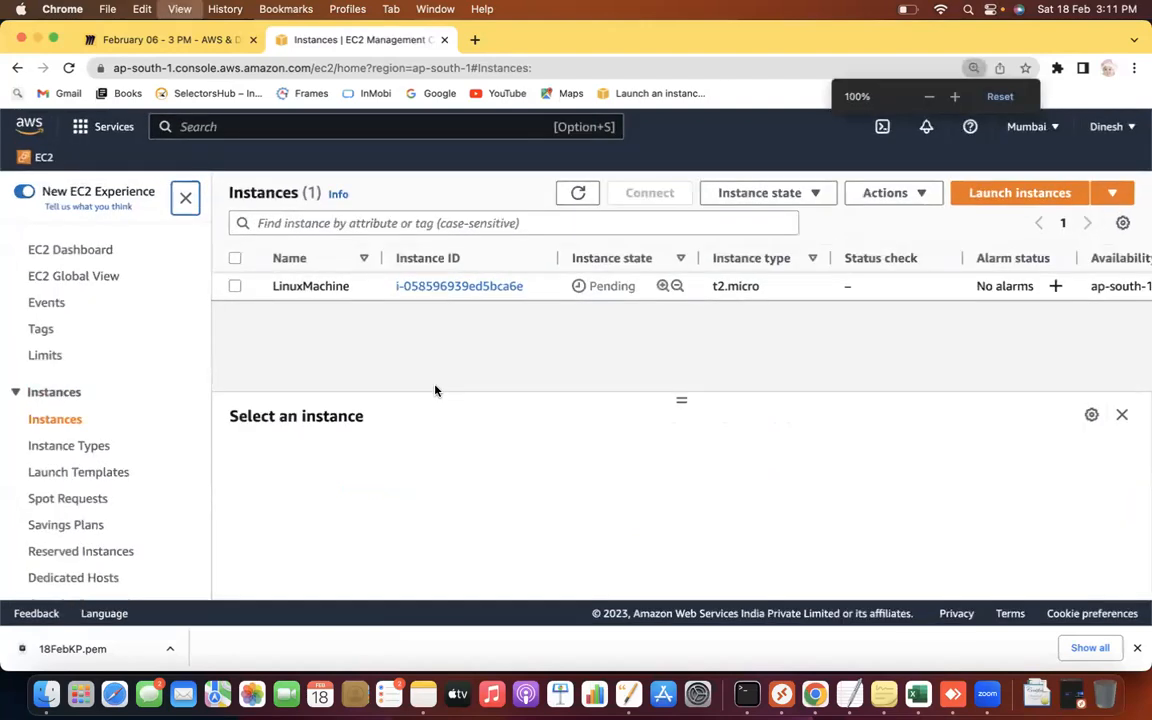
{"action": "key", "text": "super+minus"}
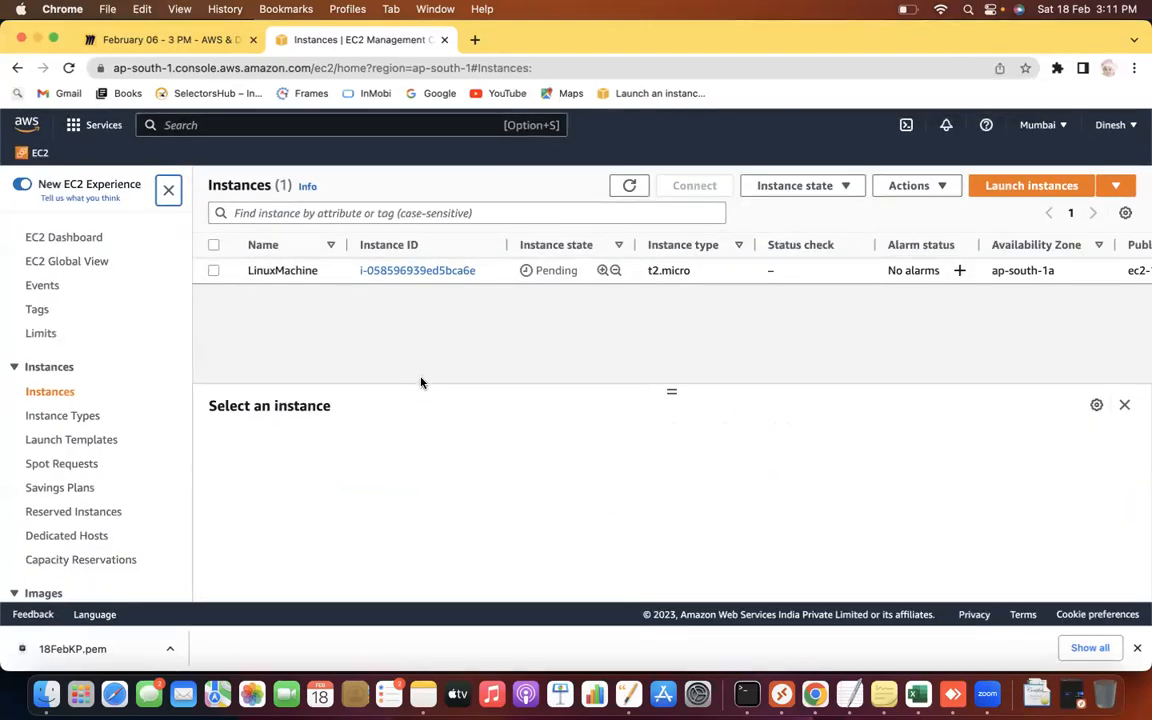
{"action": "left_click", "coordinate": [631, 188]}
{"action": "double_click", "coordinate": [631, 188]}
{"action": "left_click", "coordinate": [631, 188]}
{"action": "left_click", "coordinate": [631, 188]}
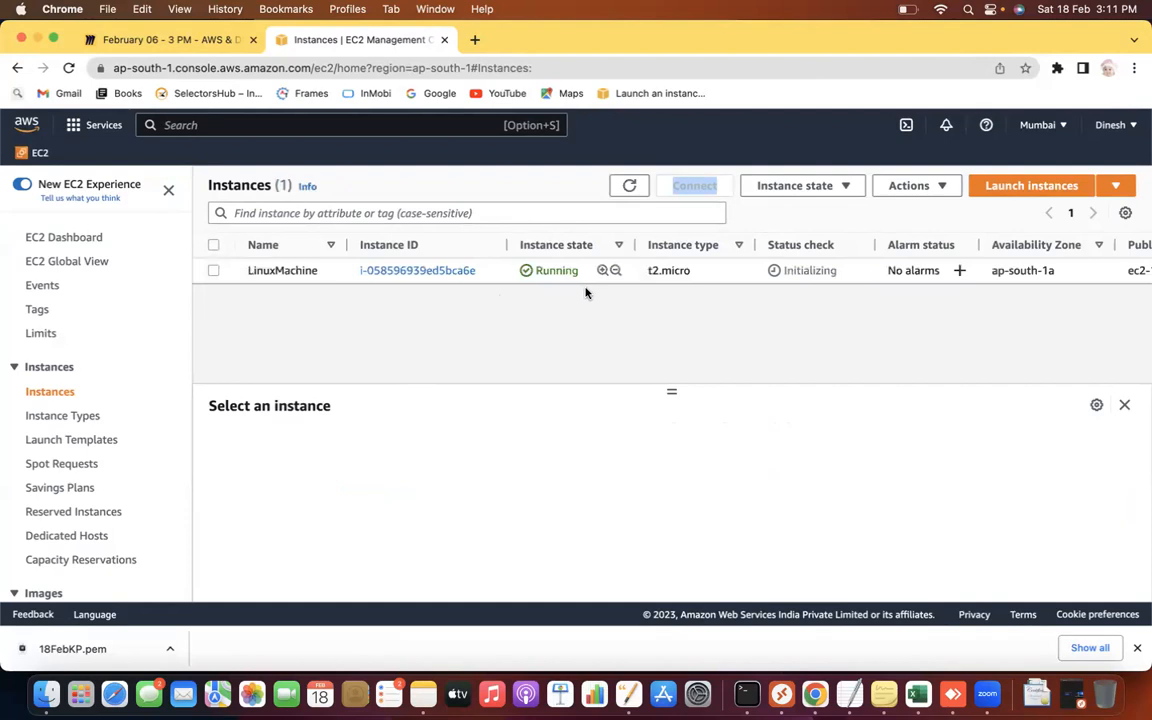
Step: Check LinuxMachine's availability zone and examine its storage details, including the attached block device
{"action": "left_click_drag", "start_coordinate": [1058, 272], "coordinate": [992, 272]}
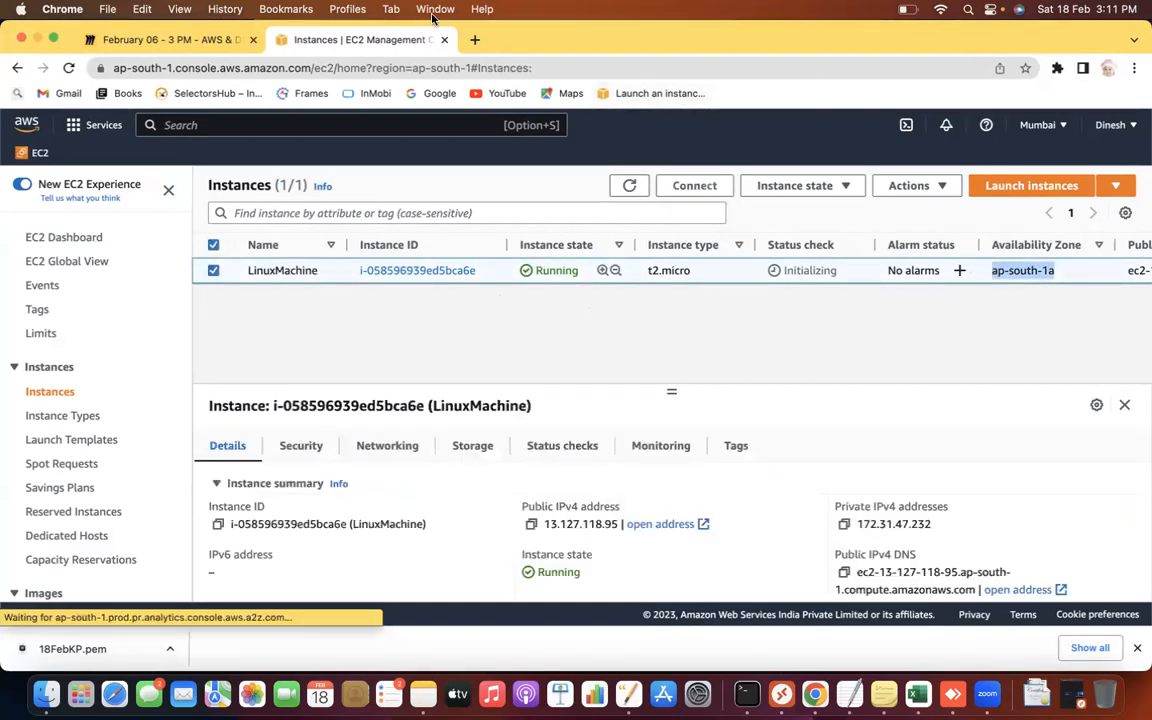
{"action": "left_click", "coordinate": [213, 271]}
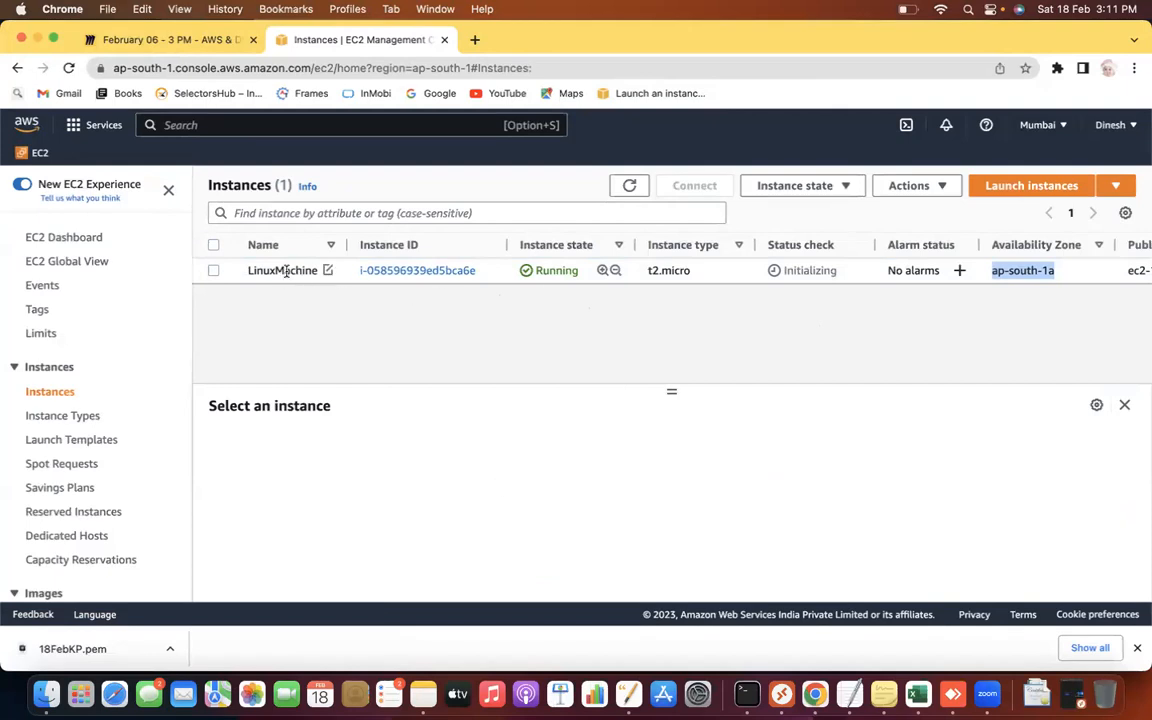
{"action": "left_click", "coordinate": [213, 272]}
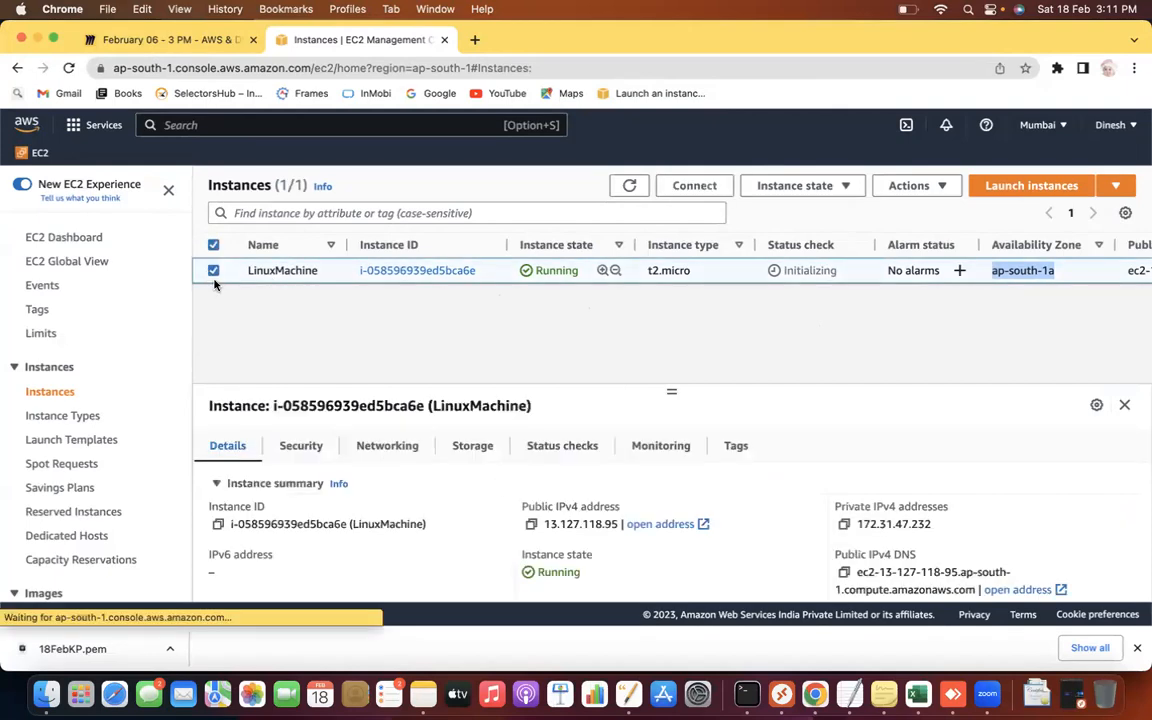
{"action": "left_click", "coordinate": [471, 452]}
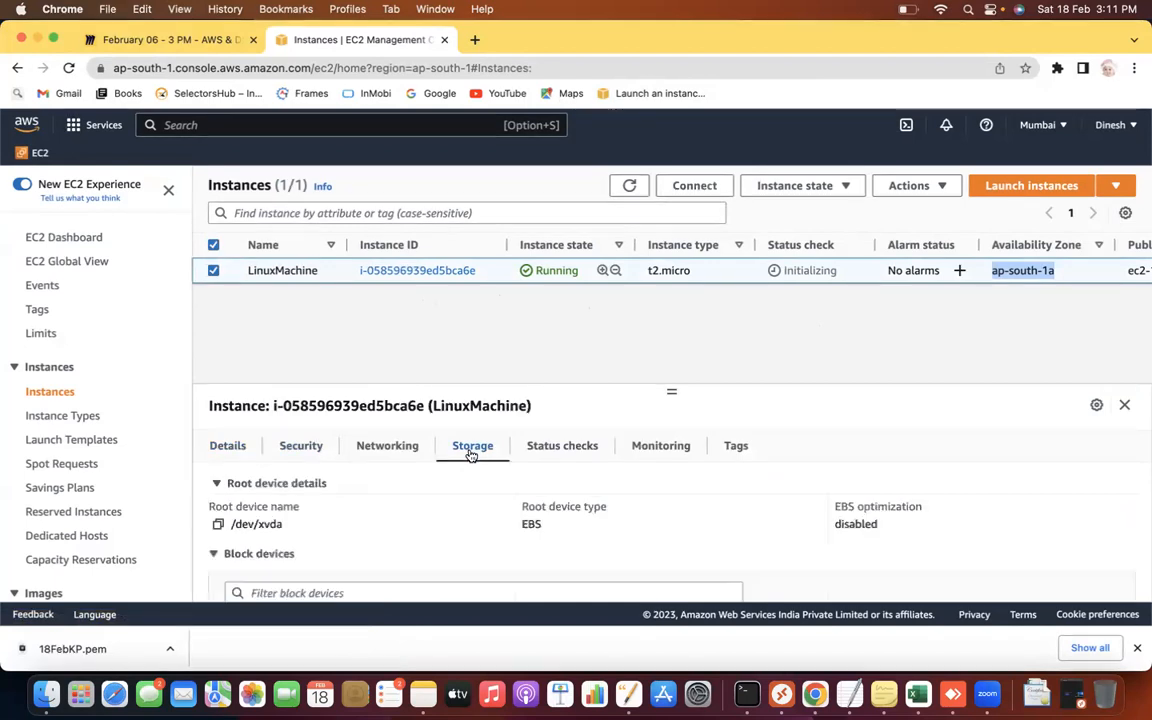
{"action": "left_click", "coordinate": [1014, 525]}
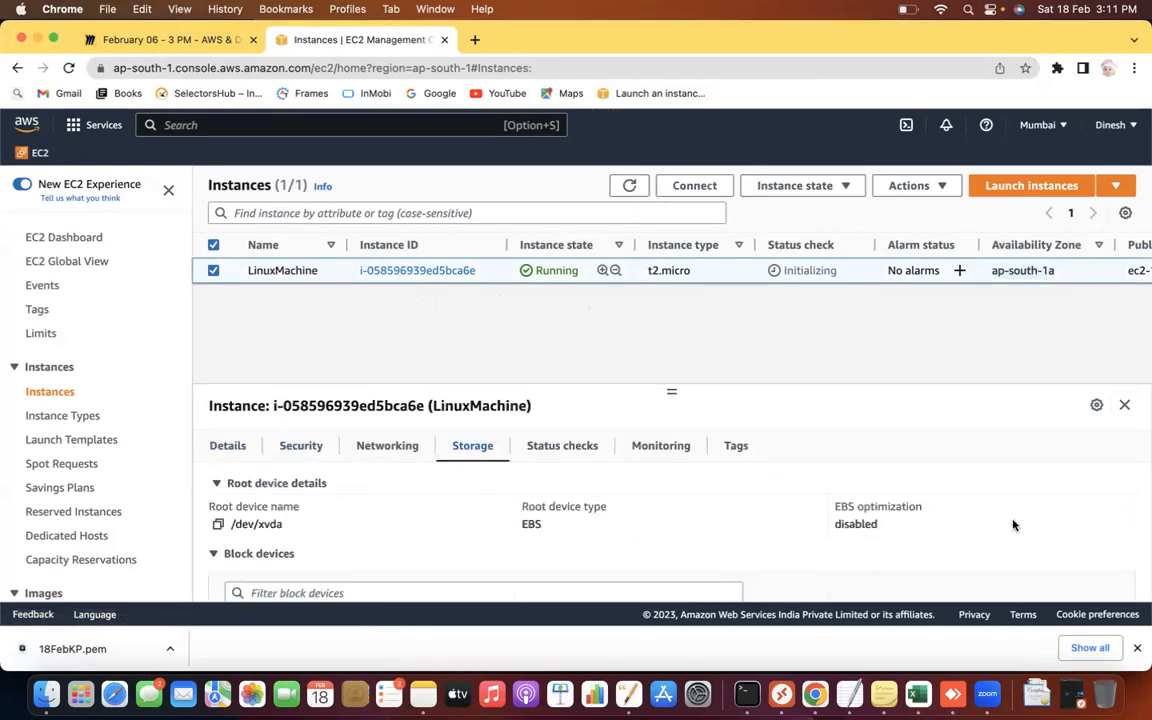
{"action": "scroll", "coordinate": [1013, 525], "scroll_direction": "down", "scroll_amount": 5}
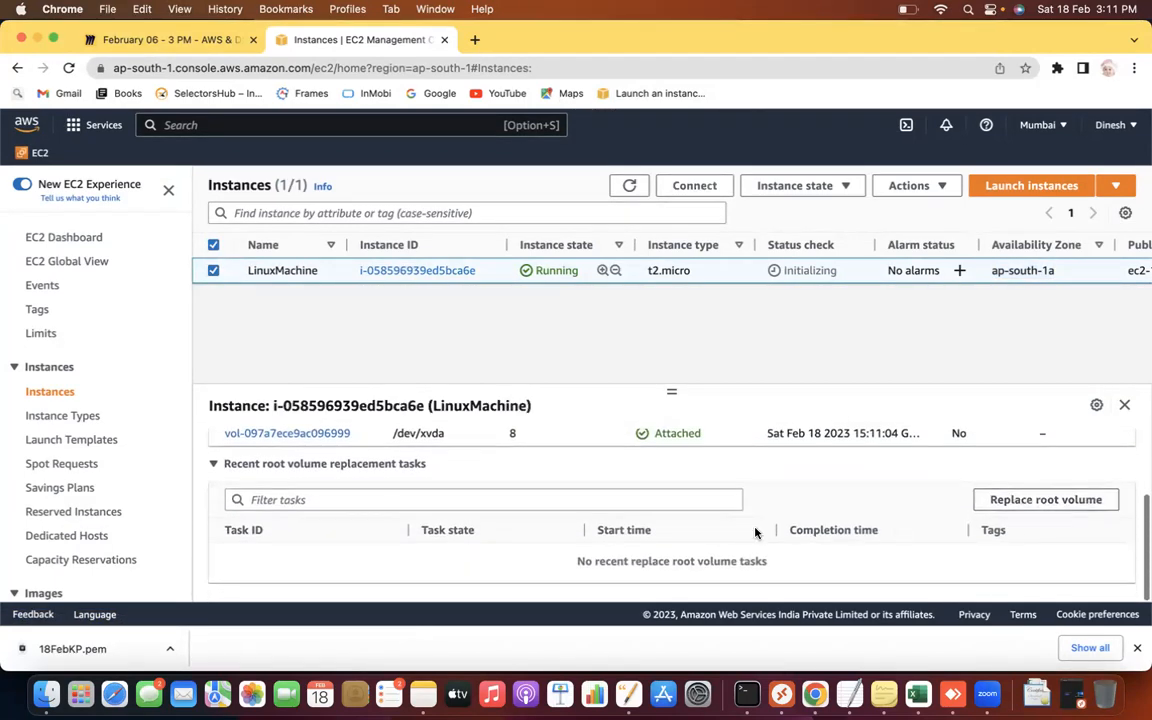
{"action": "scroll", "coordinate": [733, 527], "scroll_direction": "up", "scroll_amount": 3}
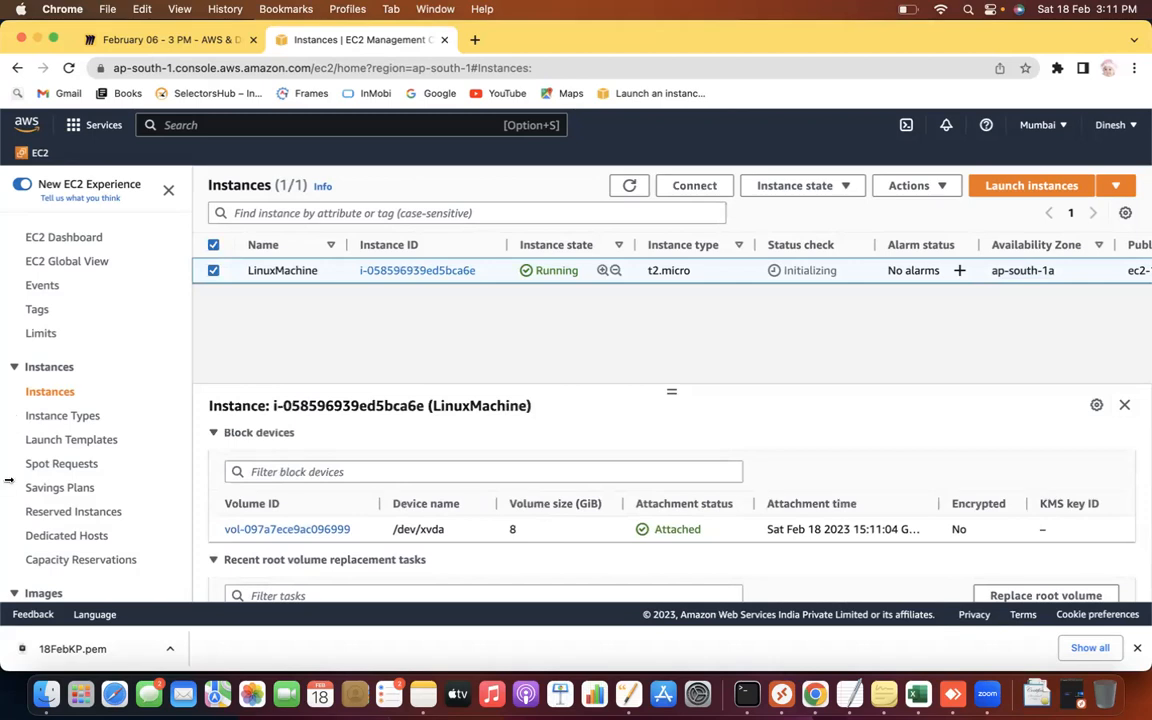
Step: Open the Volumes list of the Elastic Block Store
{"action": "scroll", "coordinate": [8, 480], "scroll_direction": "down", "scroll_amount": 10}
{"action": "scroll", "coordinate": [8, 480], "scroll_direction": "down", "scroll_amount": 3}
{"action": "scroll", "coordinate": [8, 480], "scroll_direction": "up", "scroll_amount": 1}
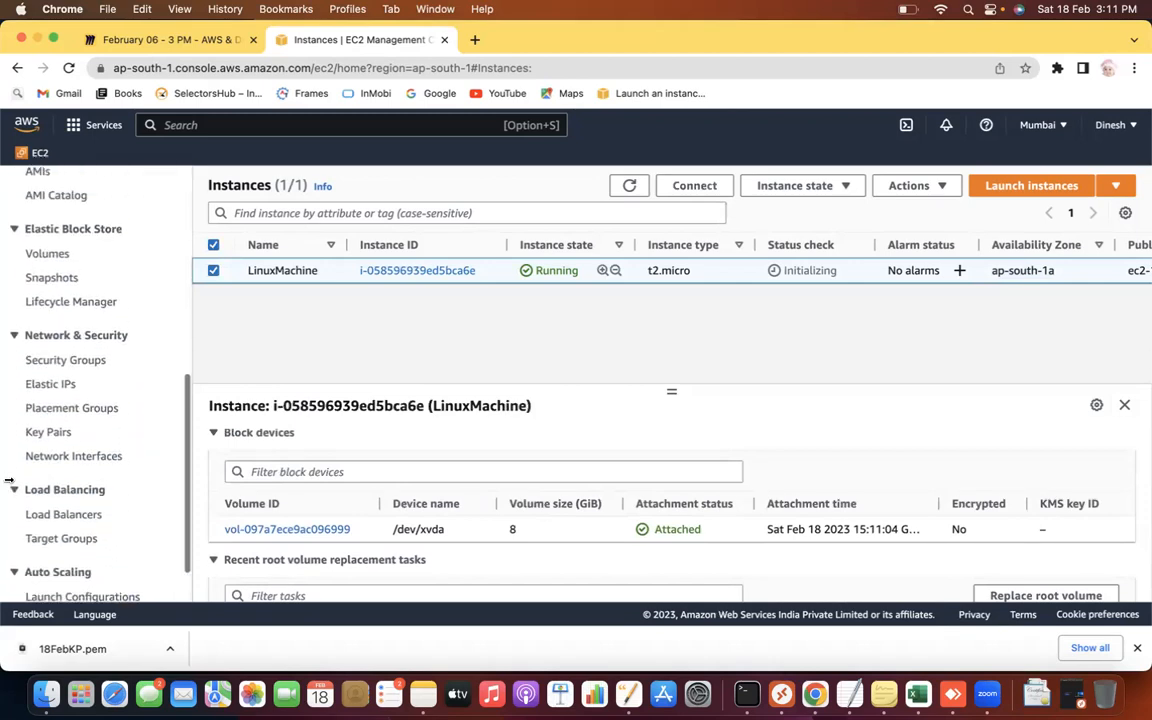
{"action": "scroll", "coordinate": [8, 480], "scroll_direction": "up", "scroll_amount": 2}
{"action": "left_click", "coordinate": [44, 356]}
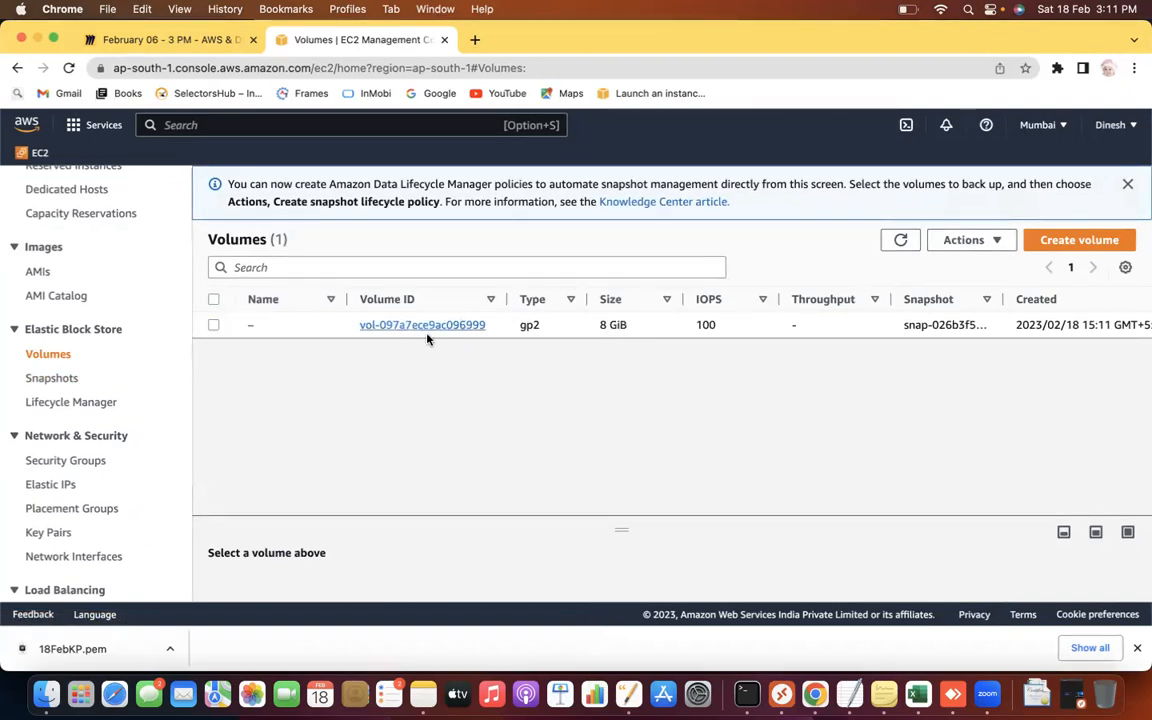
Step: Name the instance's 8 GiB volume InstantEBSVolume and deselect it
{"action": "left_click", "coordinate": [263, 325]}
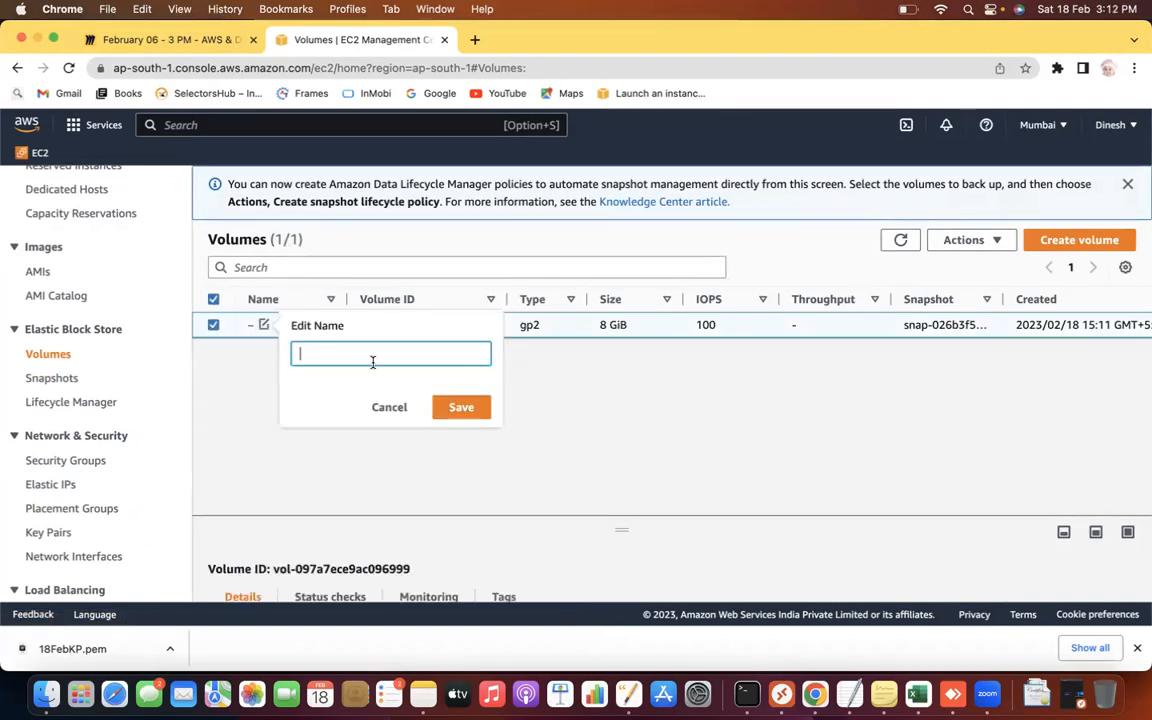
{"action": "type", "text": "InstantEBSVolu"}
{"action": "key", "text": "BackSpace"}
{"action": "type", "text": "lume"}
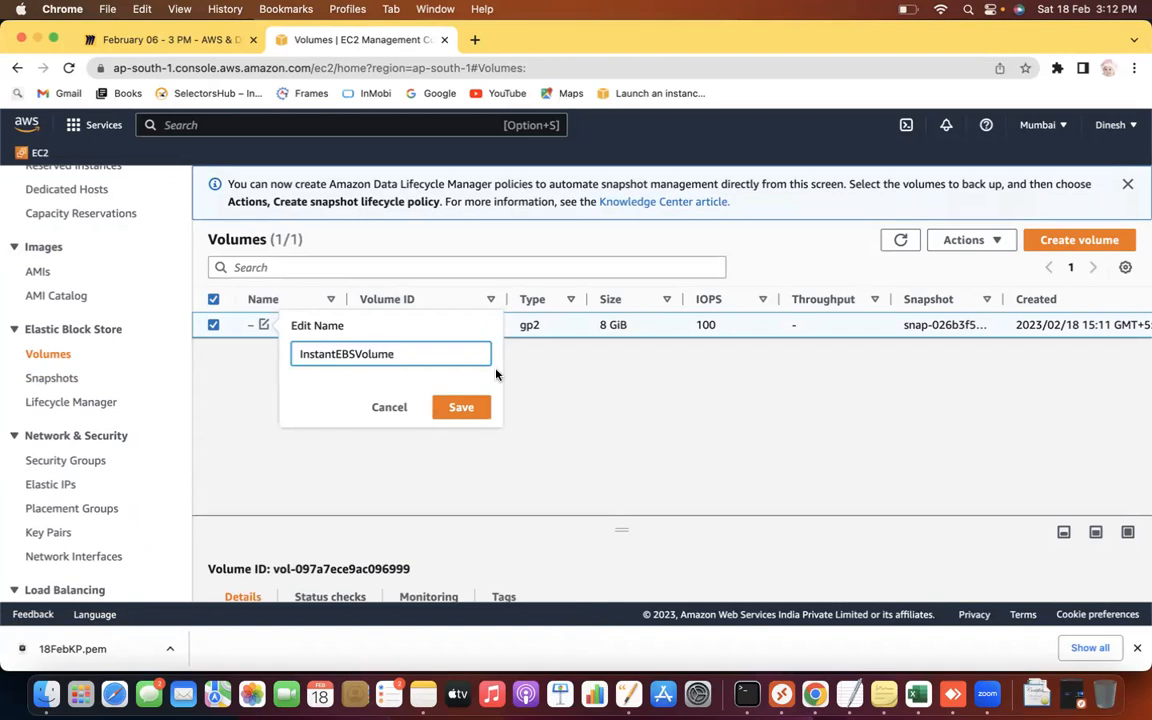
{"action": "left_click", "coordinate": [462, 407]}
{"action": "left_click", "coordinate": [214, 325]}
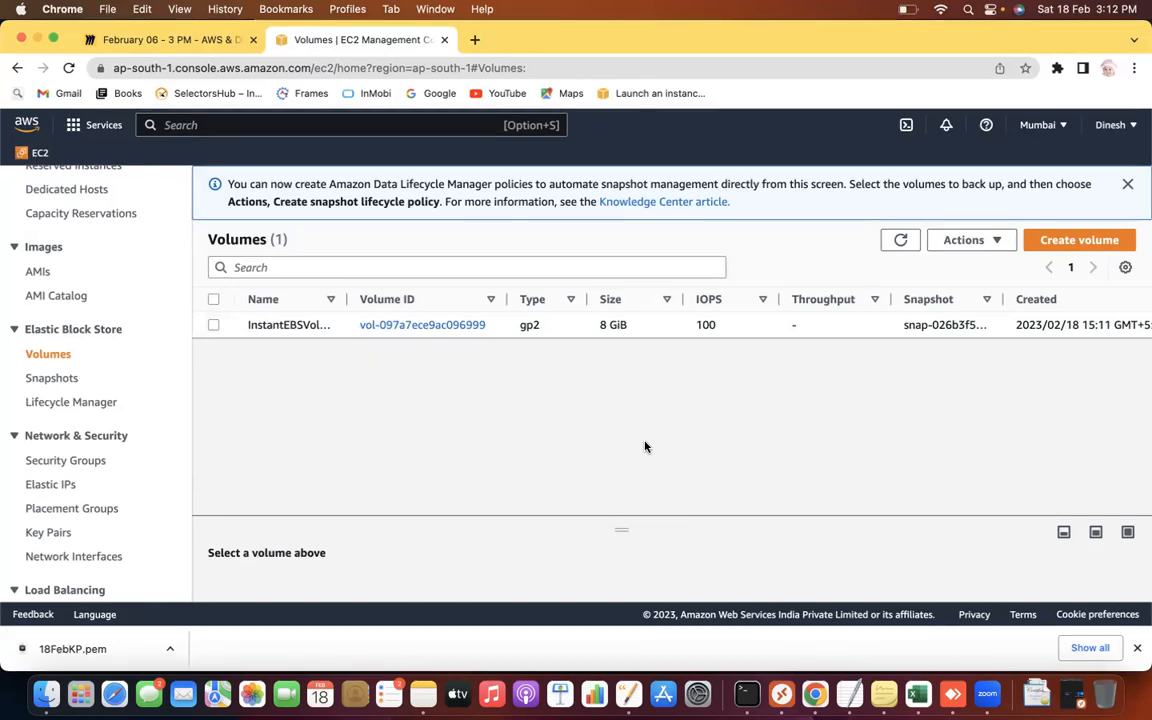
Step: Begin creating a General Purpose SSD (gp2) volume with a size of 16 GiB and review its remaining settings
{"action": "left_click", "coordinate": [1074, 244]}
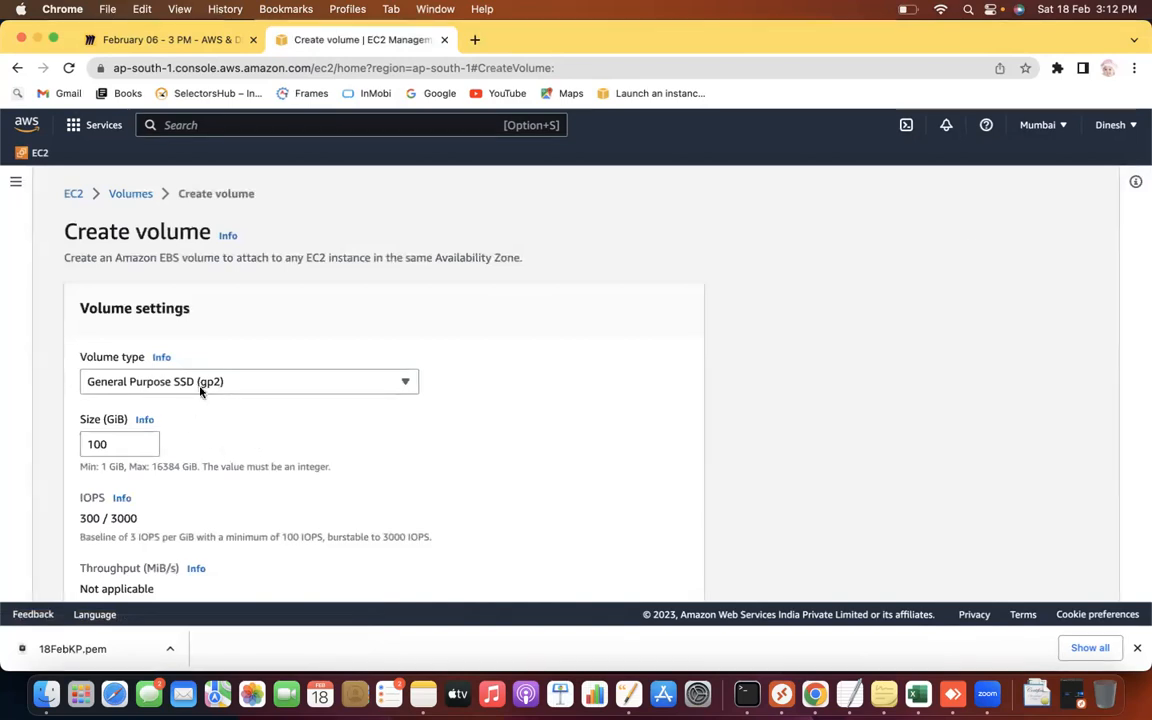
{"action": "left_click", "coordinate": [274, 381]}
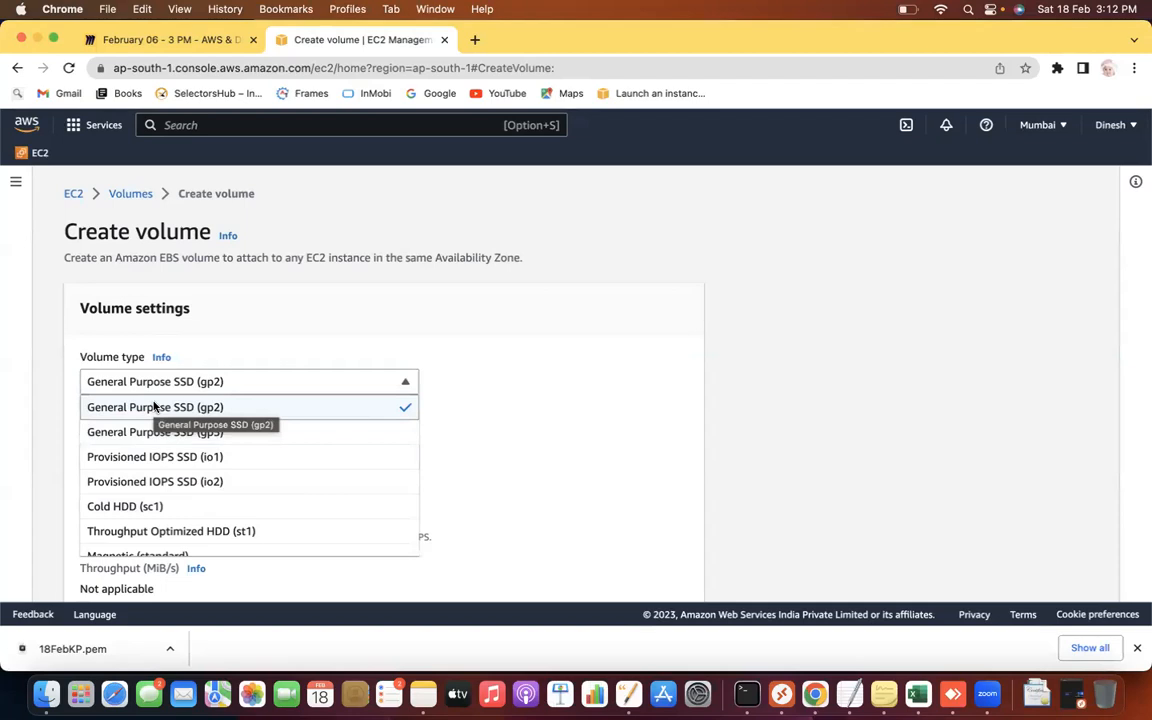
{"action": "left_click", "coordinate": [635, 329]}
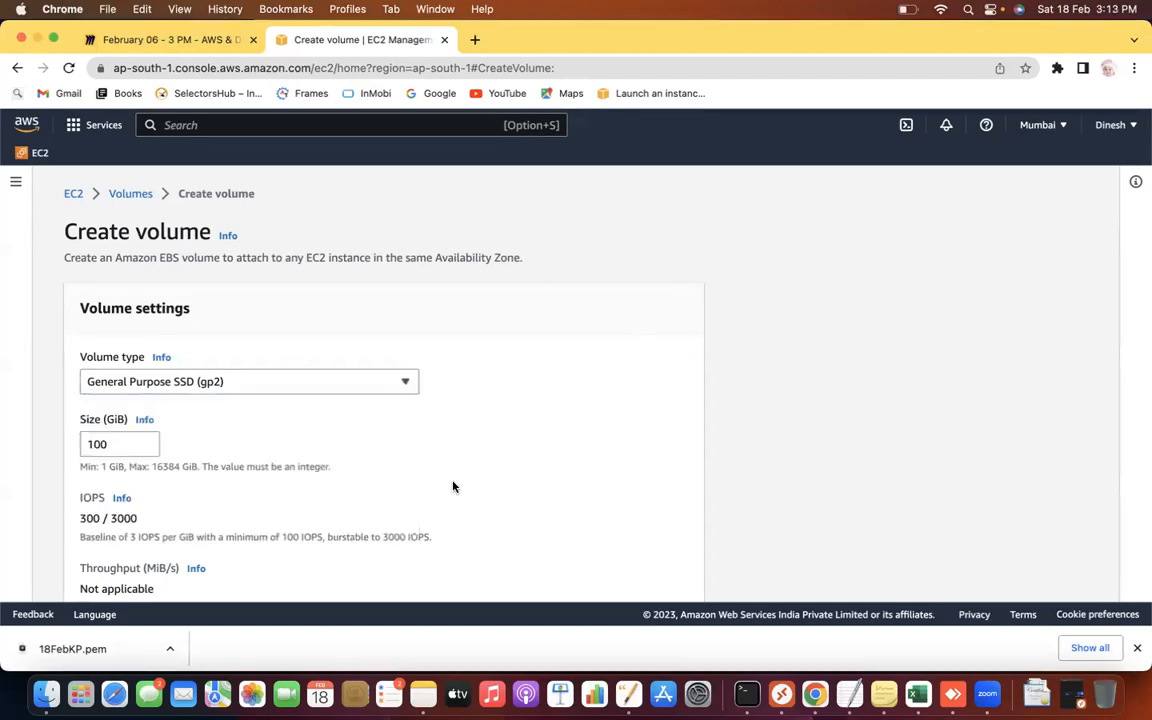
{"action": "scroll", "coordinate": [453, 487], "scroll_direction": "down", "scroll_amount": 4}
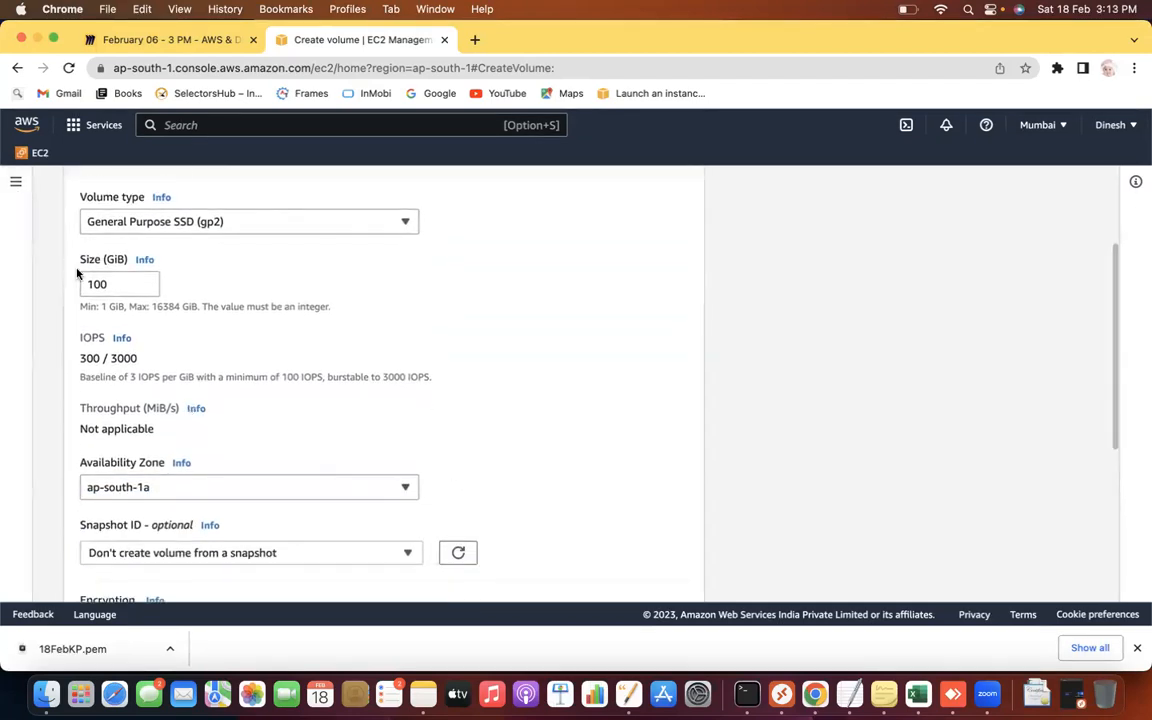
{"action": "left_click_drag", "start_coordinate": [108, 284], "coordinate": [3, 288]}
{"action": "type", "text": "16"}
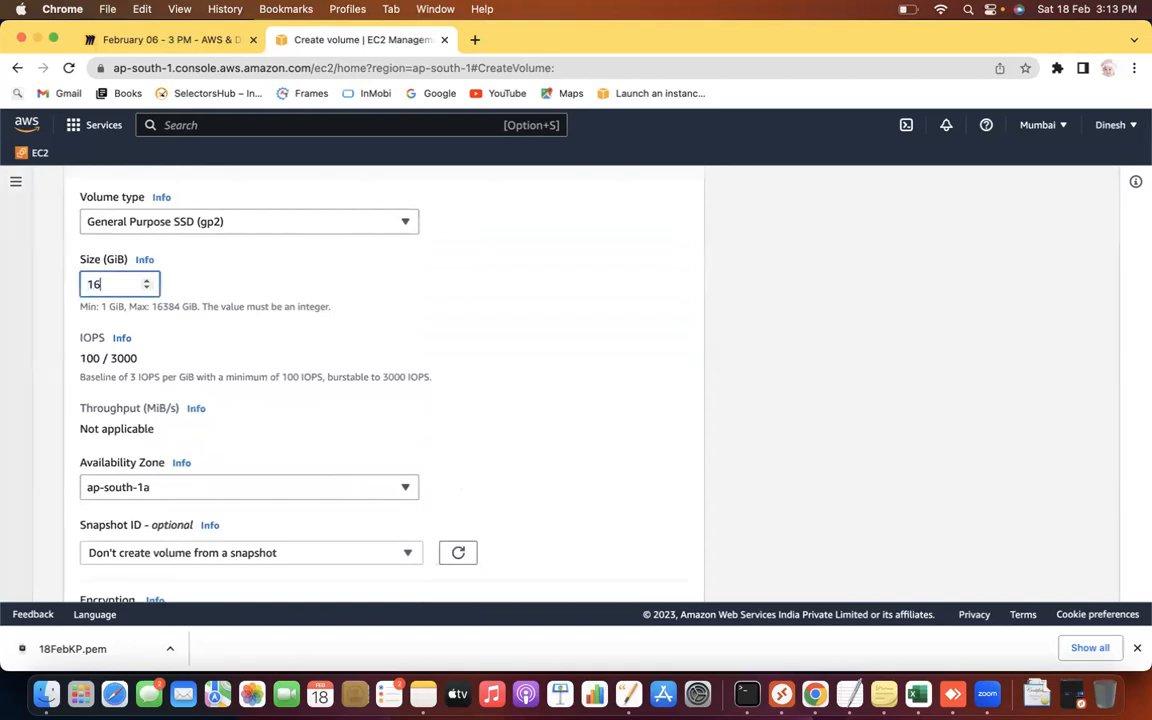
{"action": "left_click", "coordinate": [494, 321]}
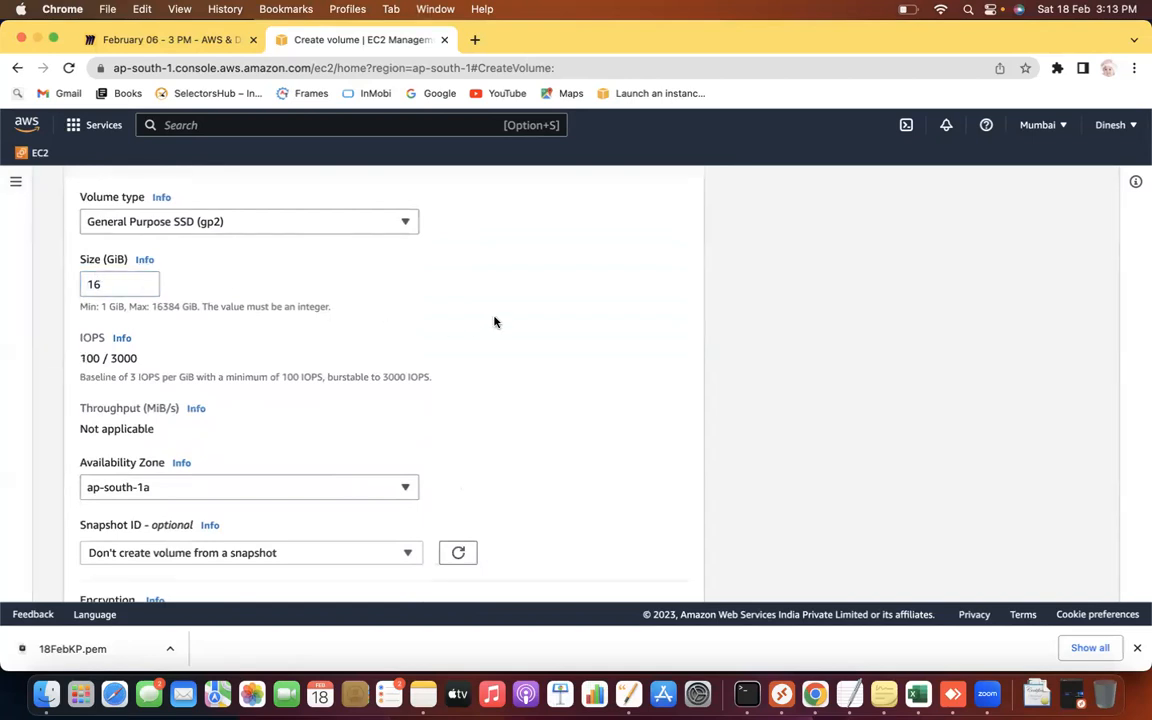
{"action": "scroll", "coordinate": [494, 321], "scroll_direction": "down", "scroll_amount": 1}
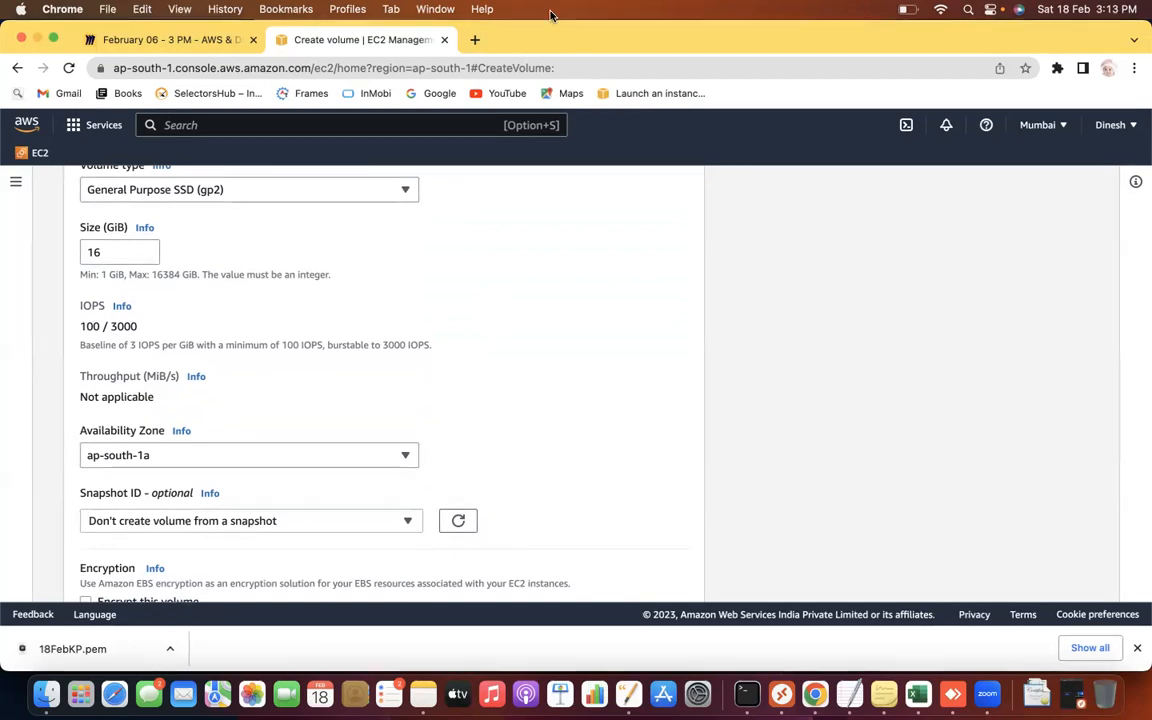
{"action": "scroll", "coordinate": [548, 443], "scroll_direction": "down", "scroll_amount": 2}
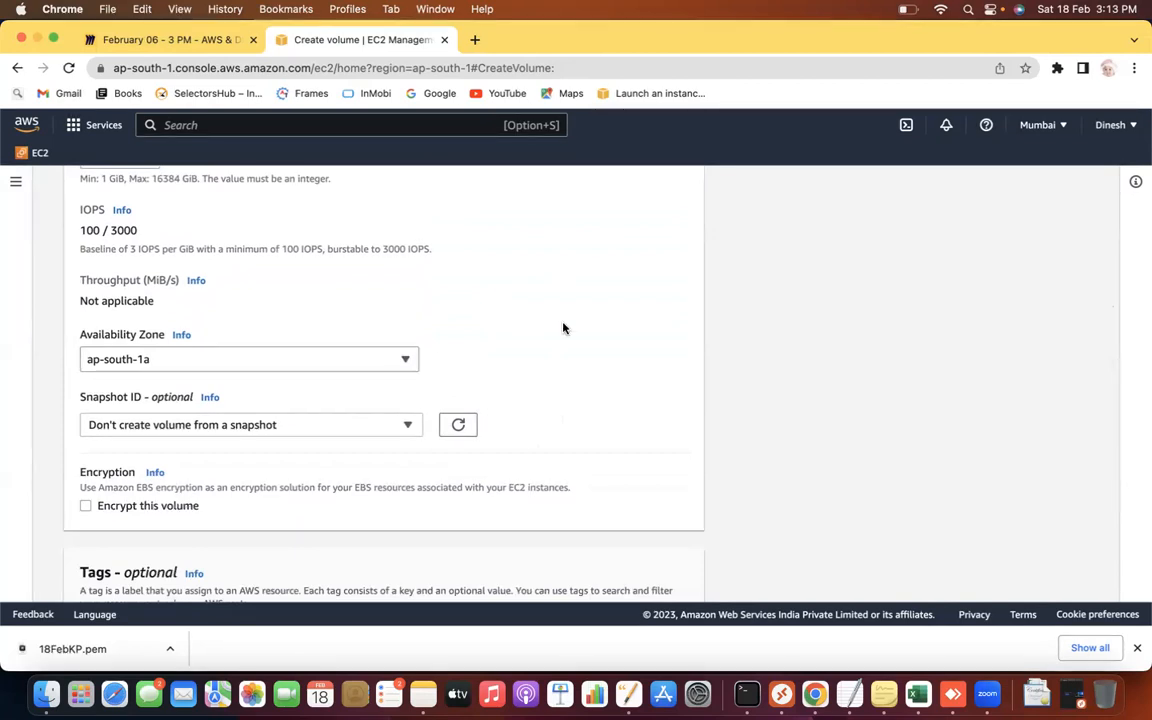
{"action": "scroll", "coordinate": [563, 327], "scroll_direction": "up", "scroll_amount": 4}
{"action": "scroll", "coordinate": [259, 321], "scroll_direction": "up", "scroll_amount": 2}
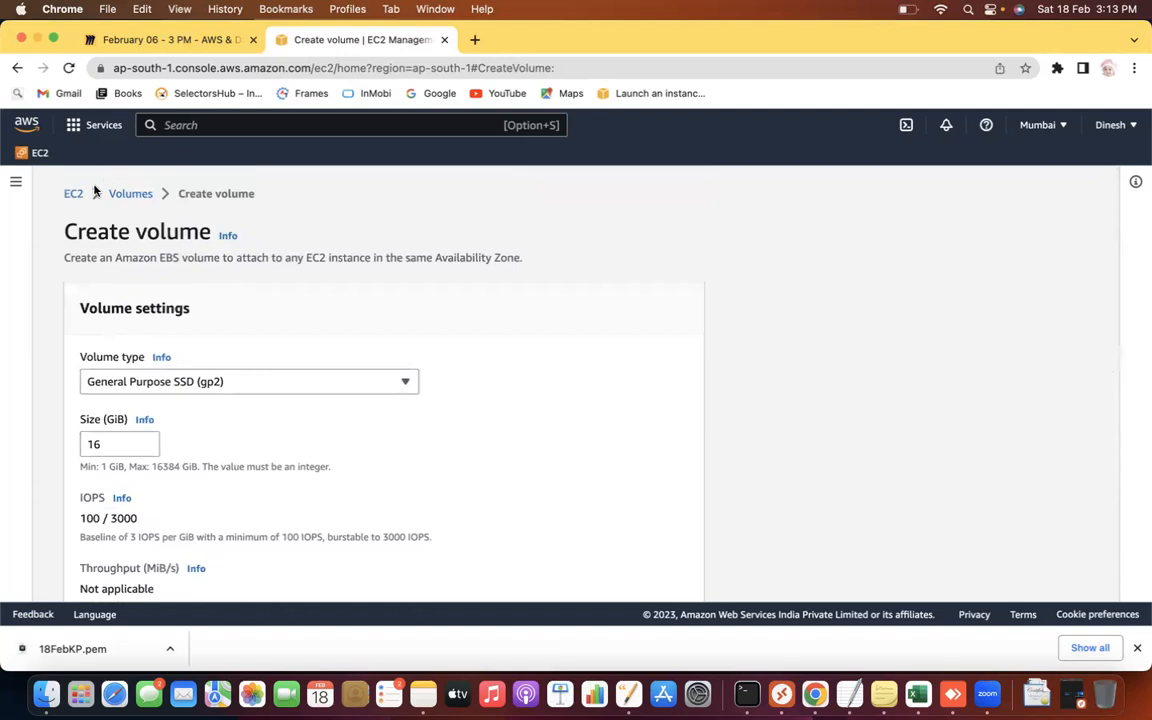
Step: Return to the EC2 dashboard and open the list of running instances
{"action": "left_click", "coordinate": [74, 191]}
{"action": "left_click", "coordinate": [301, 287]}
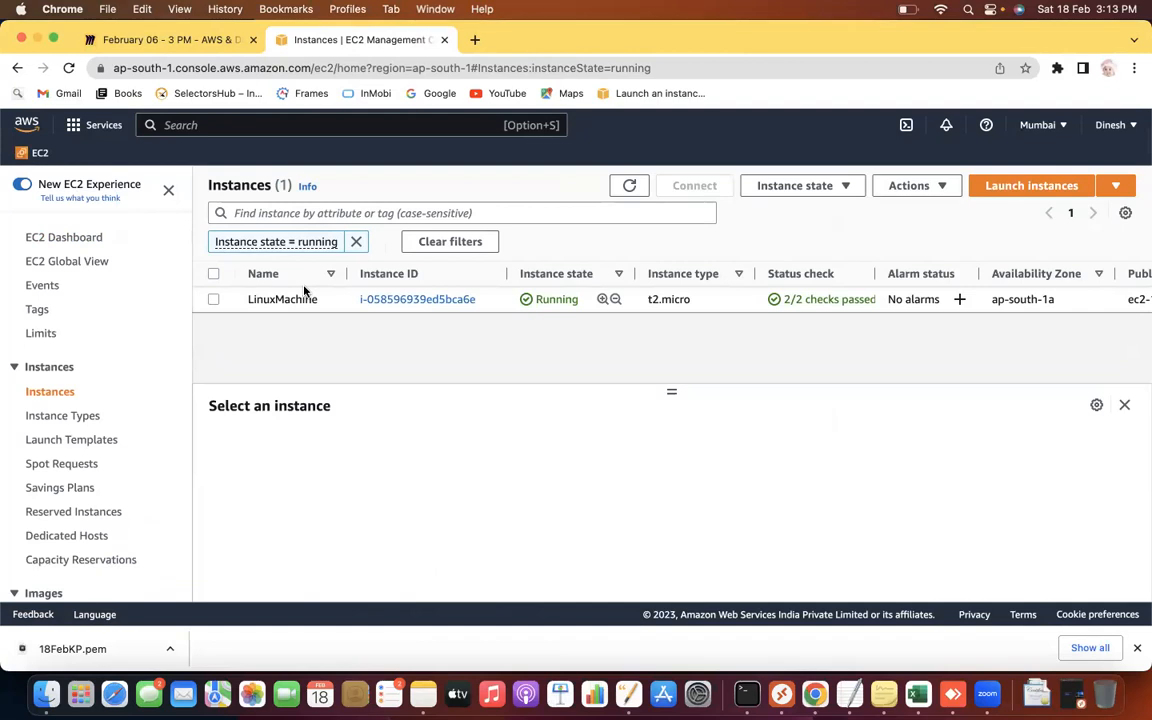
{"action": "key", "text": "super+space"}
Step: Switch to the Miro board and draw a large rectangle below and beside the Snapshot heading
{"action": "left_click", "coordinate": [175, 38]}
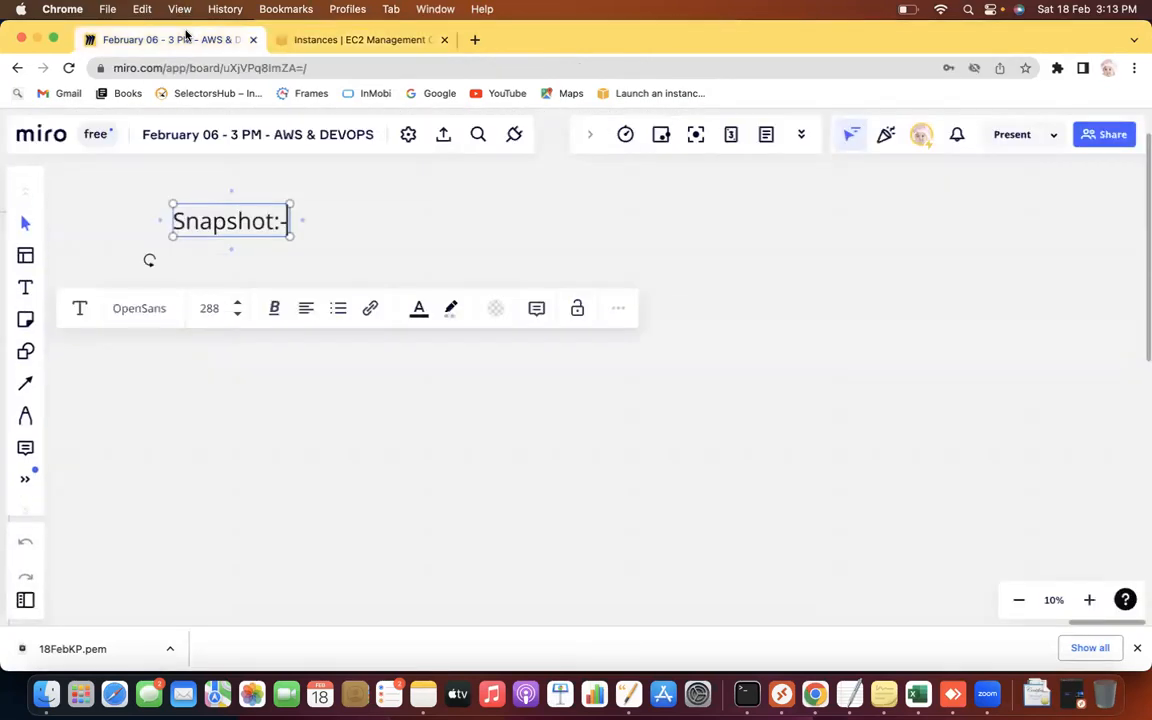
{"action": "left_click", "coordinate": [403, 267]}
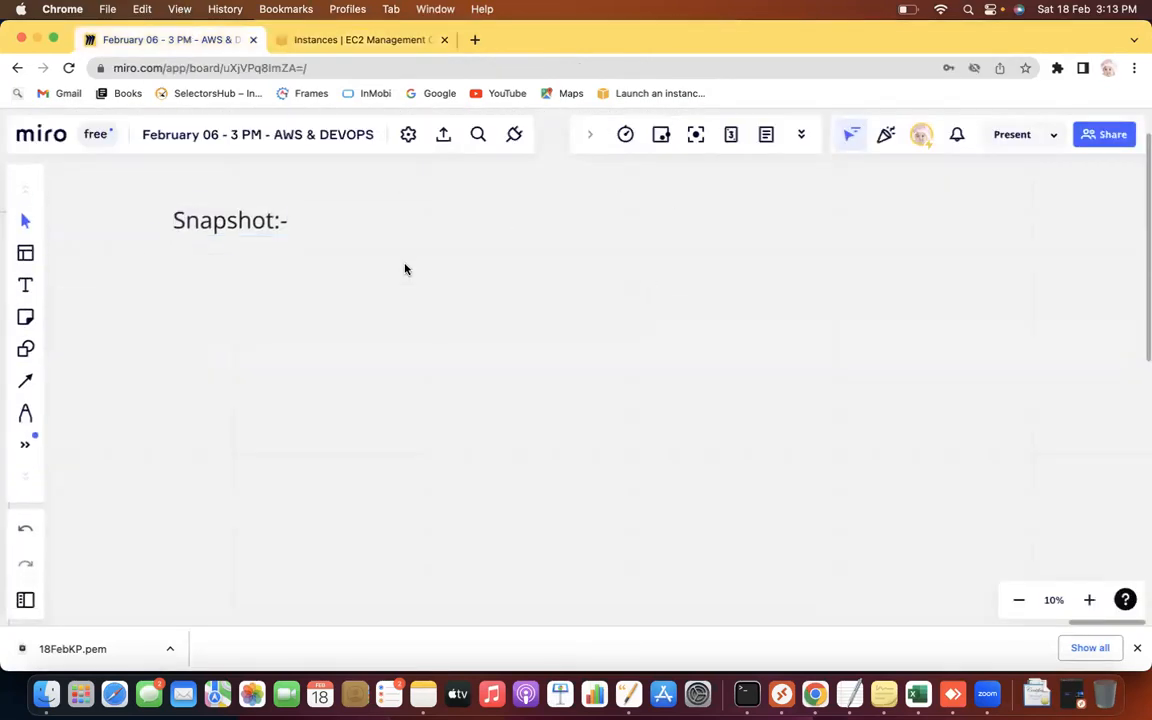
{"action": "left_click", "coordinate": [27, 340]}
{"action": "left_click", "coordinate": [80, 292]}
{"action": "left_click_drag", "start_coordinate": [520, 300], "coordinate": [879, 553]}
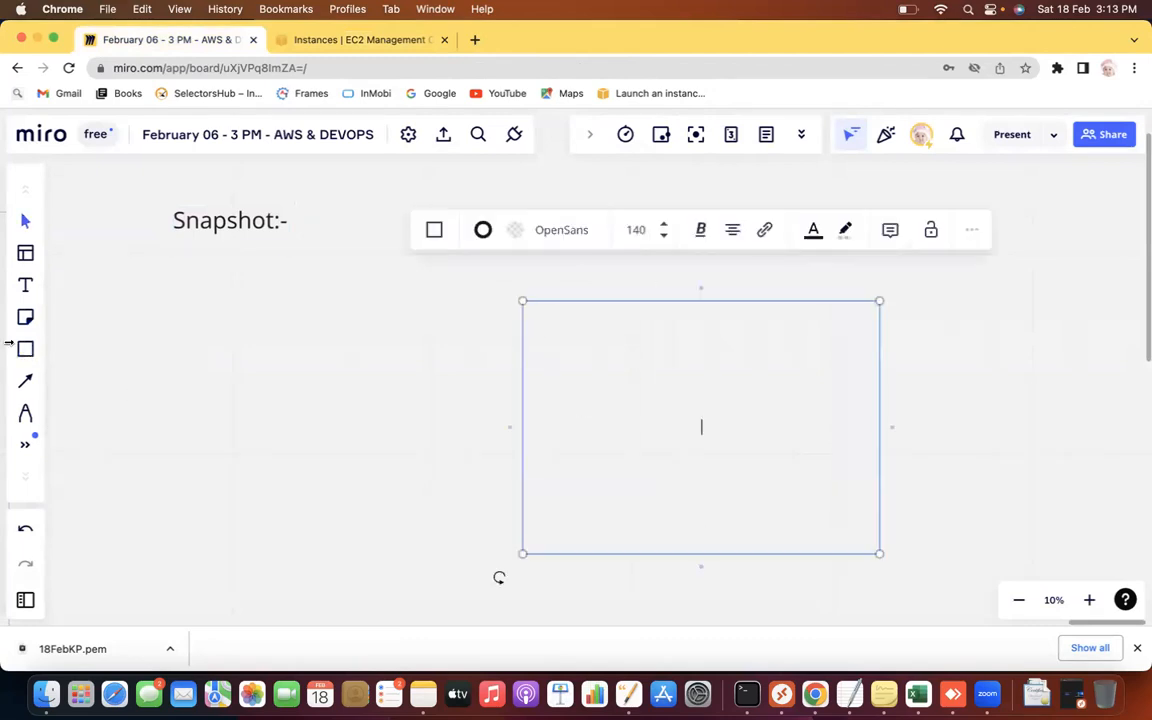
Step: Add the text label "Region - Mumbai" above the large rectangle
{"action": "left_click", "coordinate": [25, 285]}
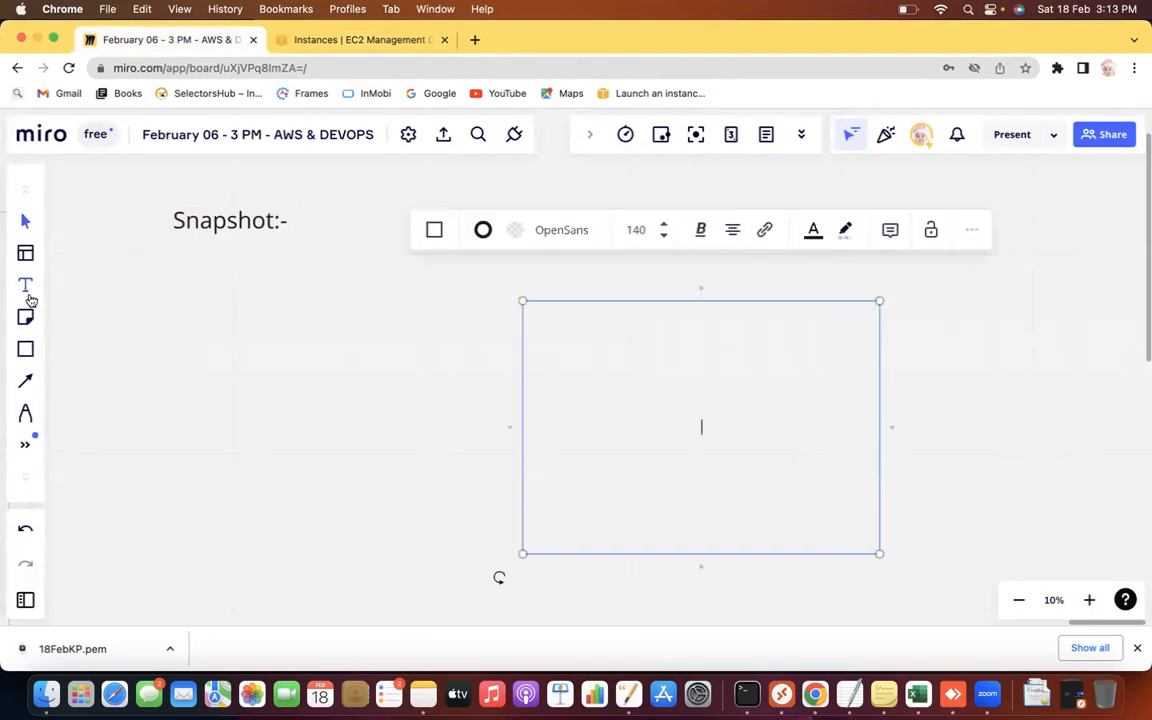
{"action": "left_click", "coordinate": [584, 265]}
{"action": "type", "text": "Regionb"}
{"action": "key", "text": "BackSpace"}
{"action": "key", "text": "BackSpace"}
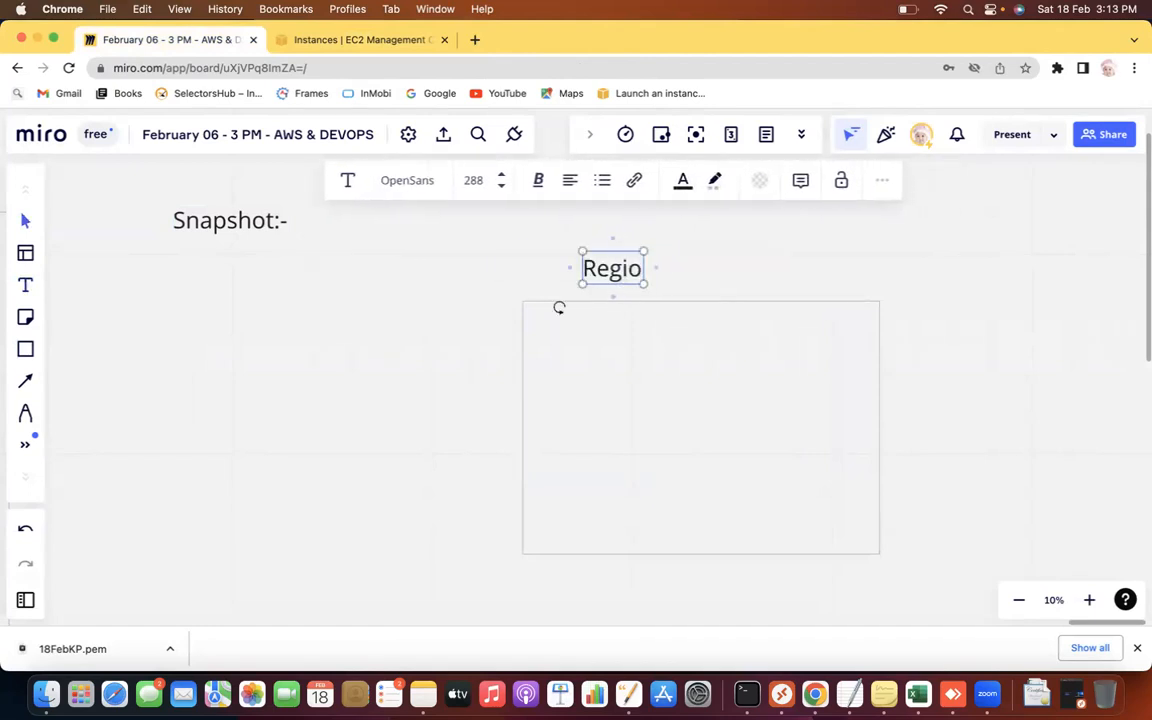
{"action": "type", "text": "n -"}
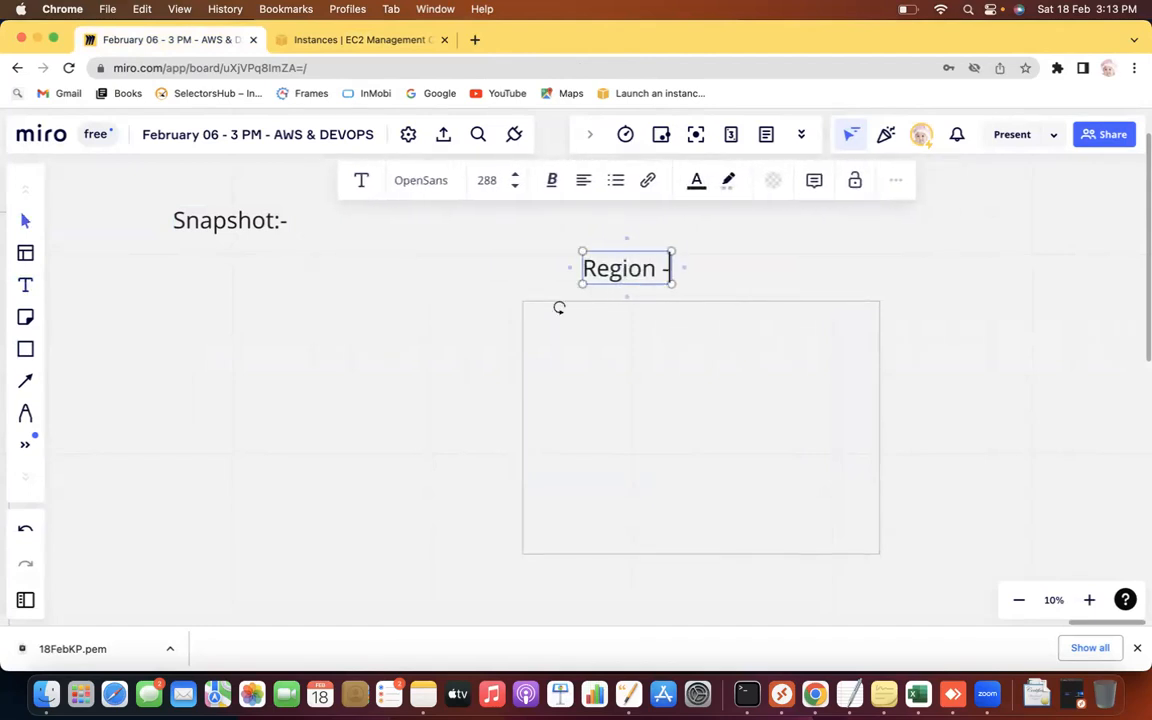
{"action": "type", "text": " Mumbai"}
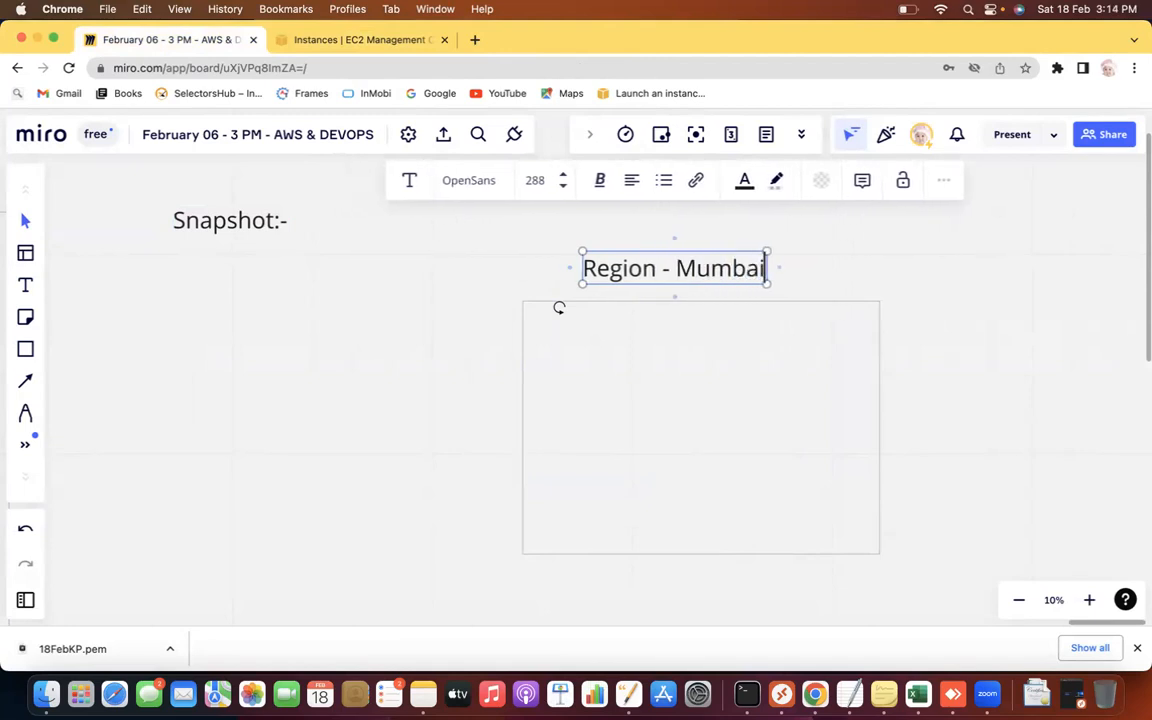
{"action": "left_click", "coordinate": [311, 422]}
Step: Draw a small rectangle in the upper-left part of the region box and place a duplicate beside it
{"action": "left_click", "coordinate": [24, 352]}
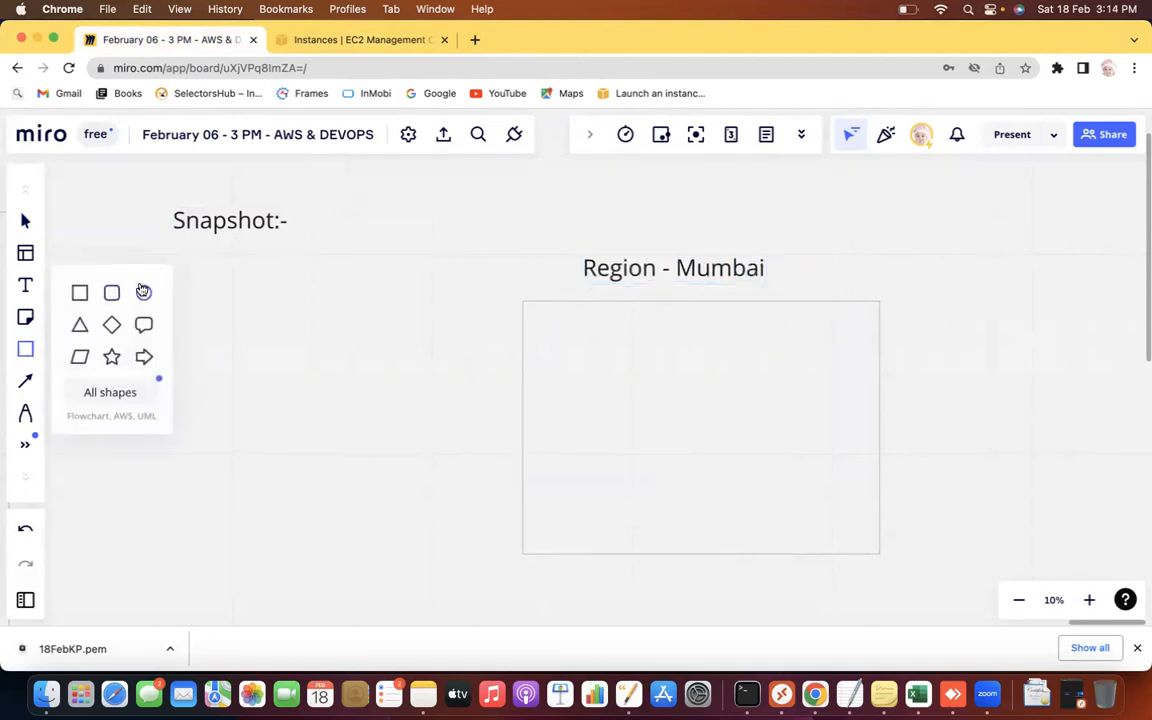
{"action": "left_click", "coordinate": [78, 293]}
{"action": "left_click_drag", "start_coordinate": [560, 335], "coordinate": [658, 418]}
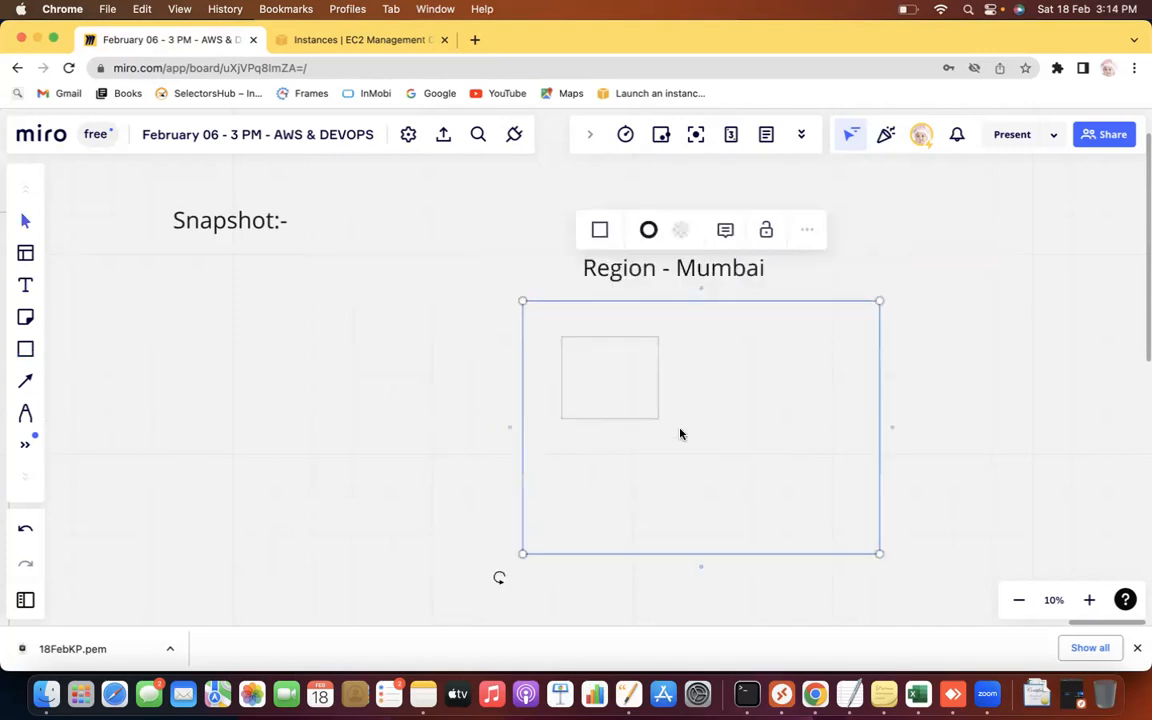
{"action": "key", "text": "super+d"}
{"action": "left_click_drag", "start_coordinate": [630, 409], "coordinate": [771, 380]}
{"action": "left_click", "coordinate": [772, 379]}
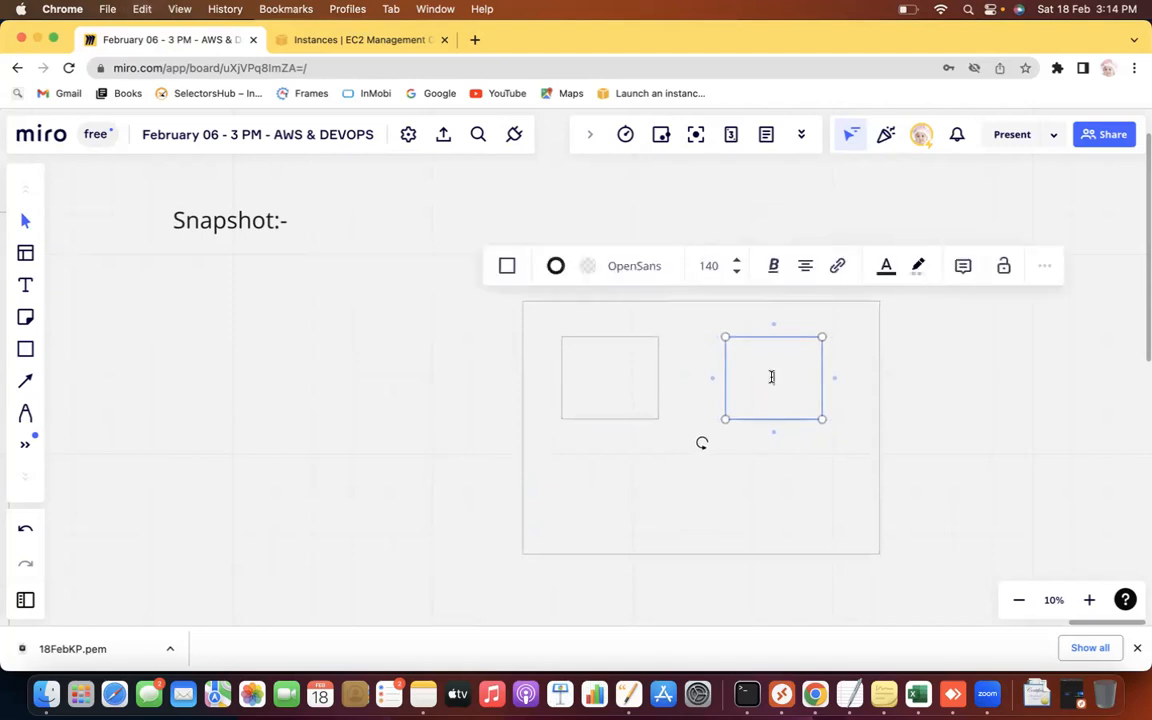
Step: Copy the small rectangle once more and place it centred below the other two inside the region box
{"action": "key", "text": "super+c"}
{"action": "left_click", "coordinate": [722, 525]}
{"action": "left_click", "coordinate": [780, 386]}
{"action": "key", "text": "super+v"}
{"action": "left_click_drag", "start_coordinate": [782, 386], "coordinate": [704, 504]}
Step: Label the two upper boxes "a" and "b" above them and the lower box "c" beside it
{"action": "left_click", "coordinate": [20, 284]}
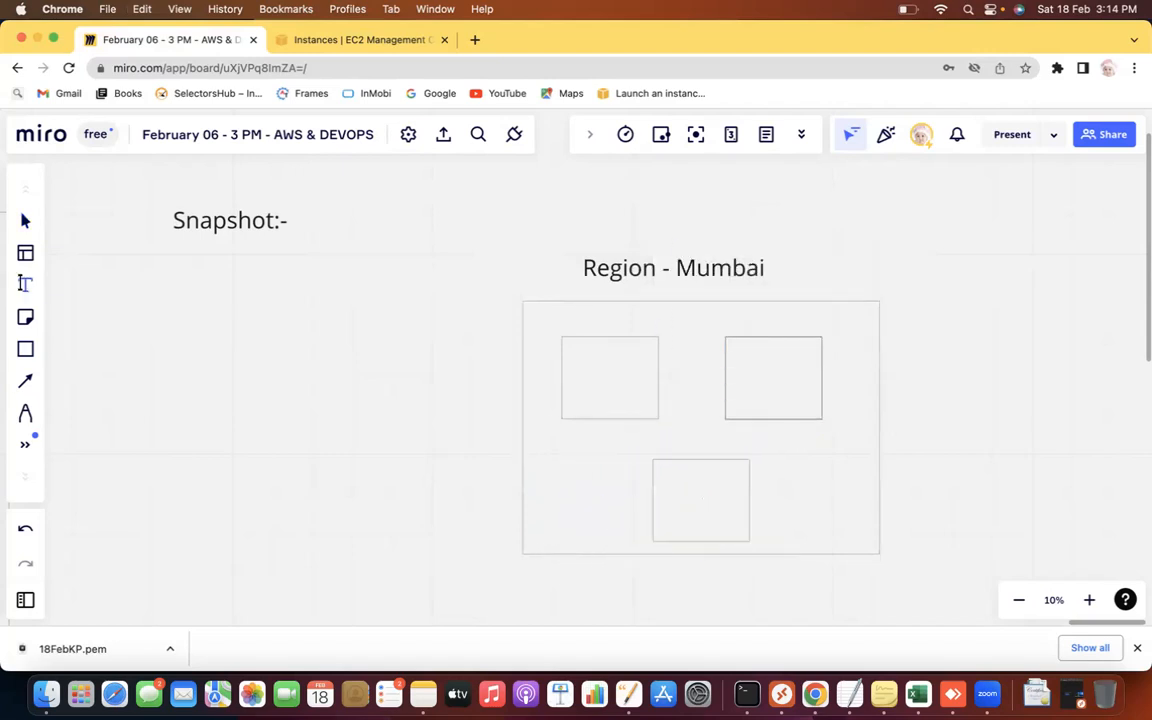
{"action": "left_click", "coordinate": [591, 323]}
{"action": "type", "text": "a"}
{"action": "left_click", "coordinate": [784, 380]}
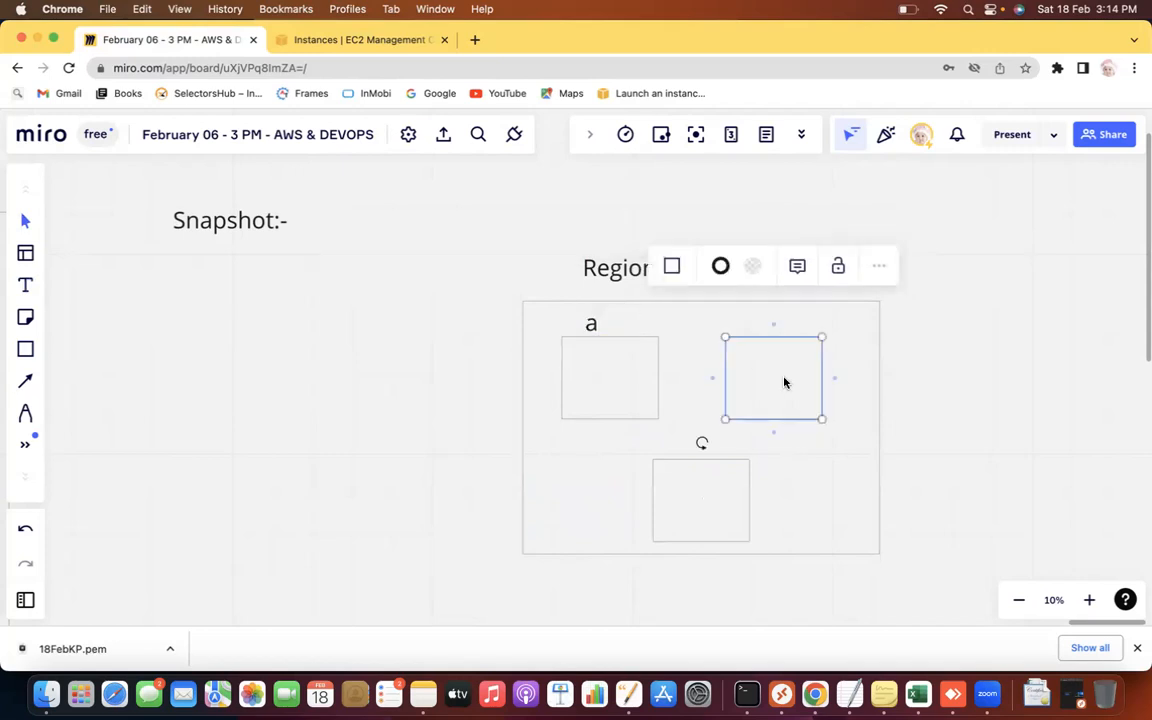
{"action": "left_click", "coordinate": [27, 285]}
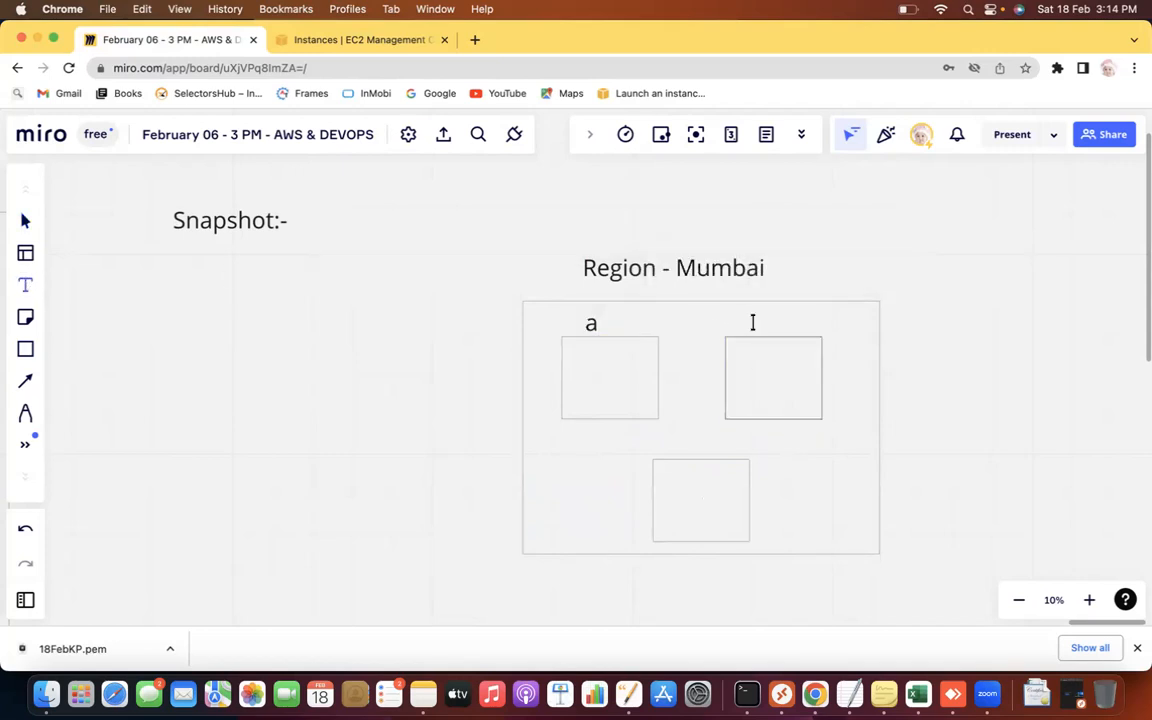
{"action": "left_click", "coordinate": [753, 322]}
{"action": "type", "text": "b"}
{"action": "left_click", "coordinate": [522, 567]}
{"action": "left_click", "coordinate": [25, 285]}
{"action": "left_click", "coordinate": [756, 522]}
{"action": "type", "text": "c"}
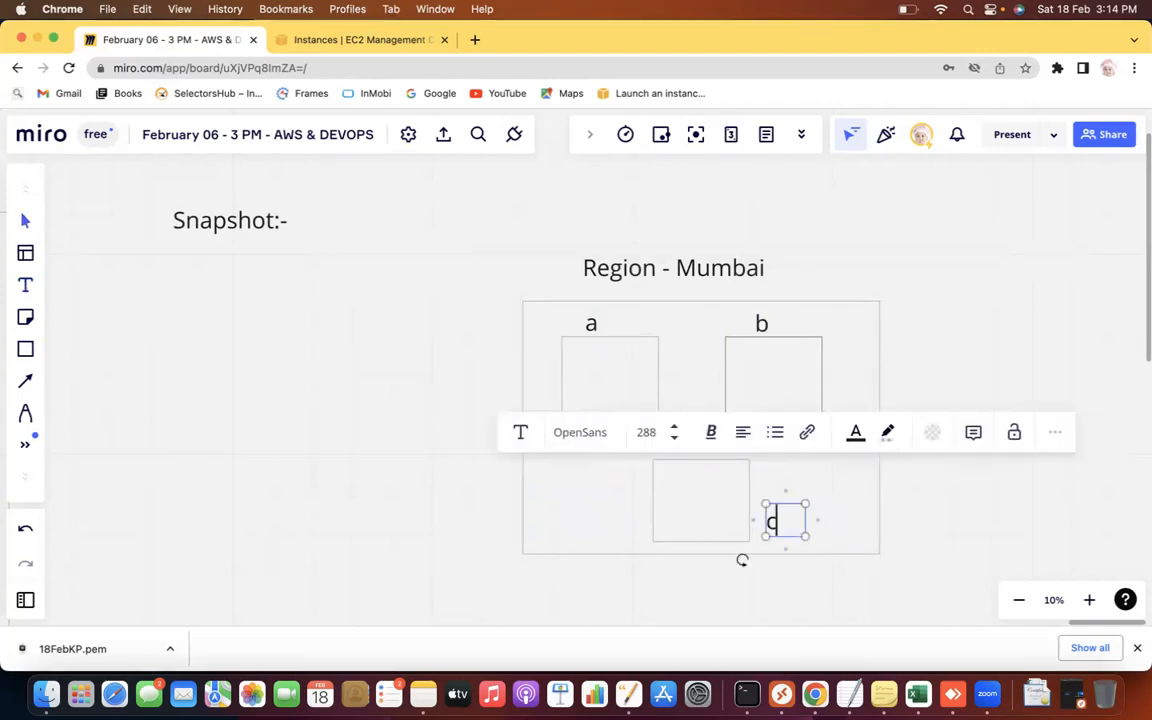
{"action": "left_click", "coordinate": [543, 456]}
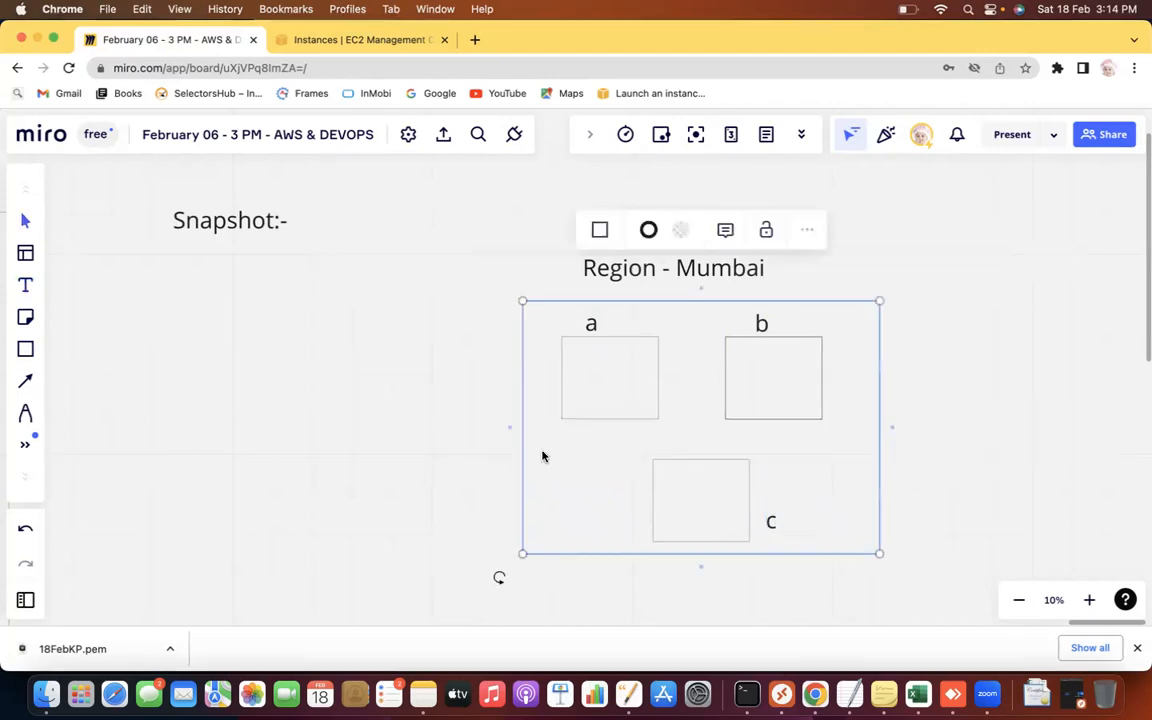
Step: Add the text "EC2" with "EBS" two lines below it in box a, and shrink it to fit inside
{"action": "left_click", "coordinate": [25, 285]}
{"action": "left_click", "coordinate": [578, 352]}
{"action": "type", "text": "EC2"}
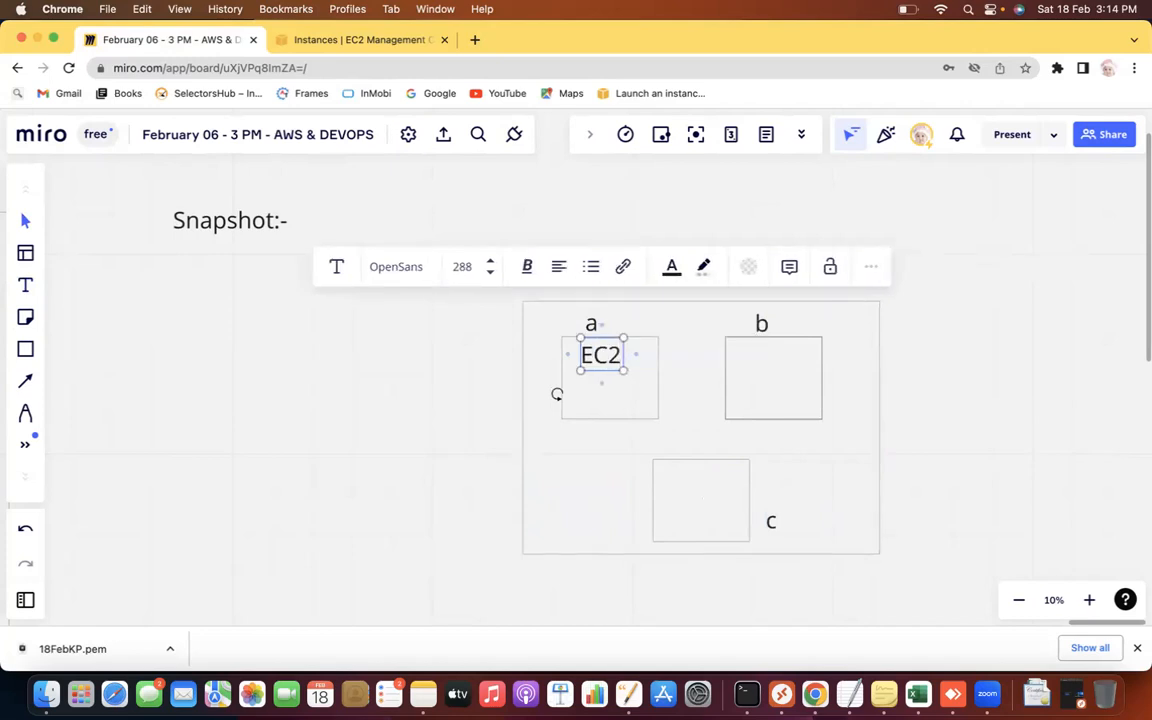
{"action": "key", "text": "Return"}
{"action": "key", "text": "Return"}
{"action": "type", "text": "EBS"}
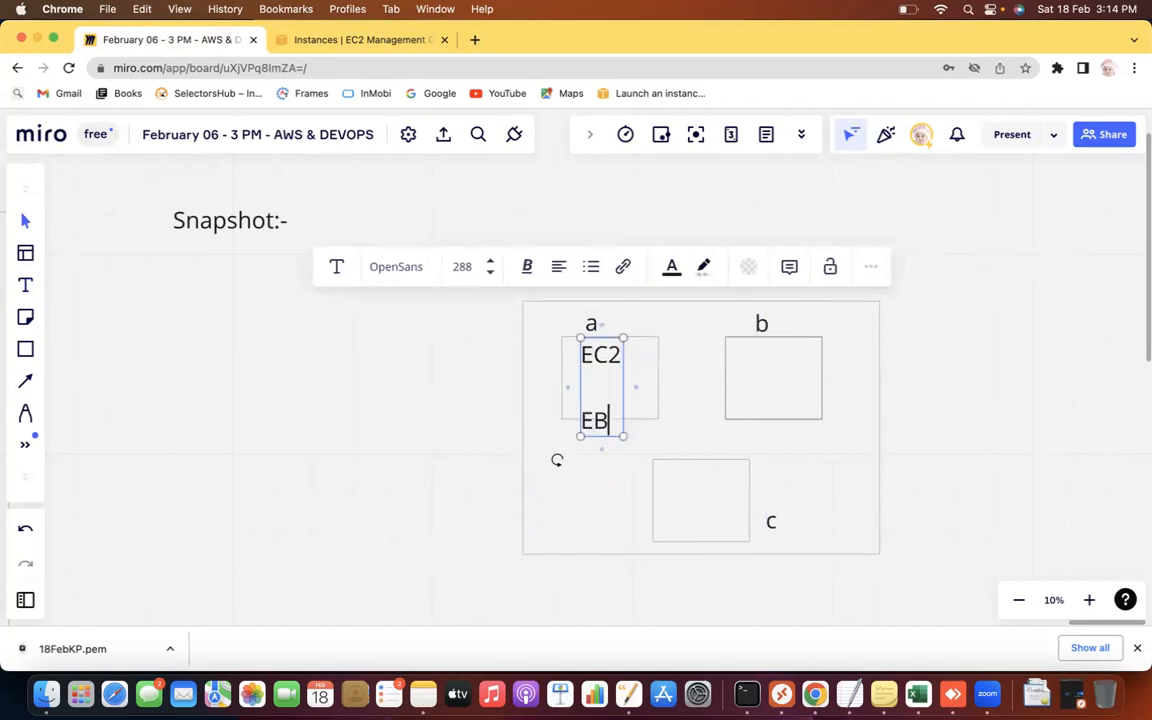
{"action": "left_click_drag", "start_coordinate": [604, 438], "coordinate": [606, 403]}
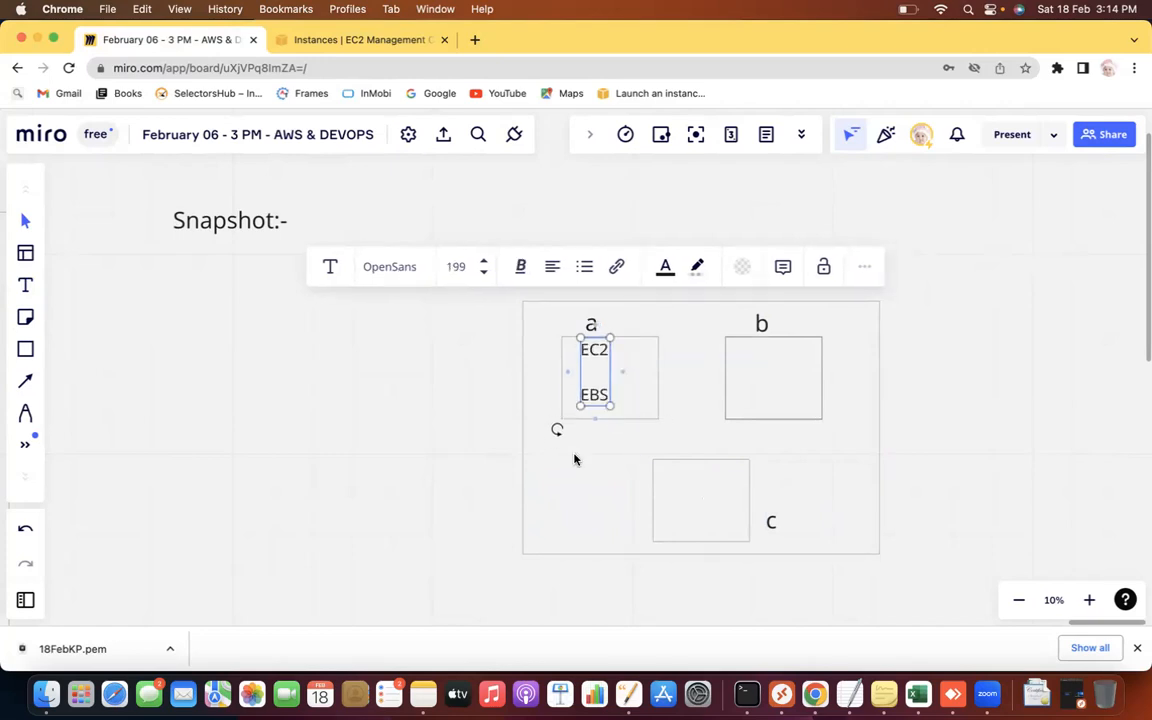
{"action": "left_click", "coordinate": [573, 460]}
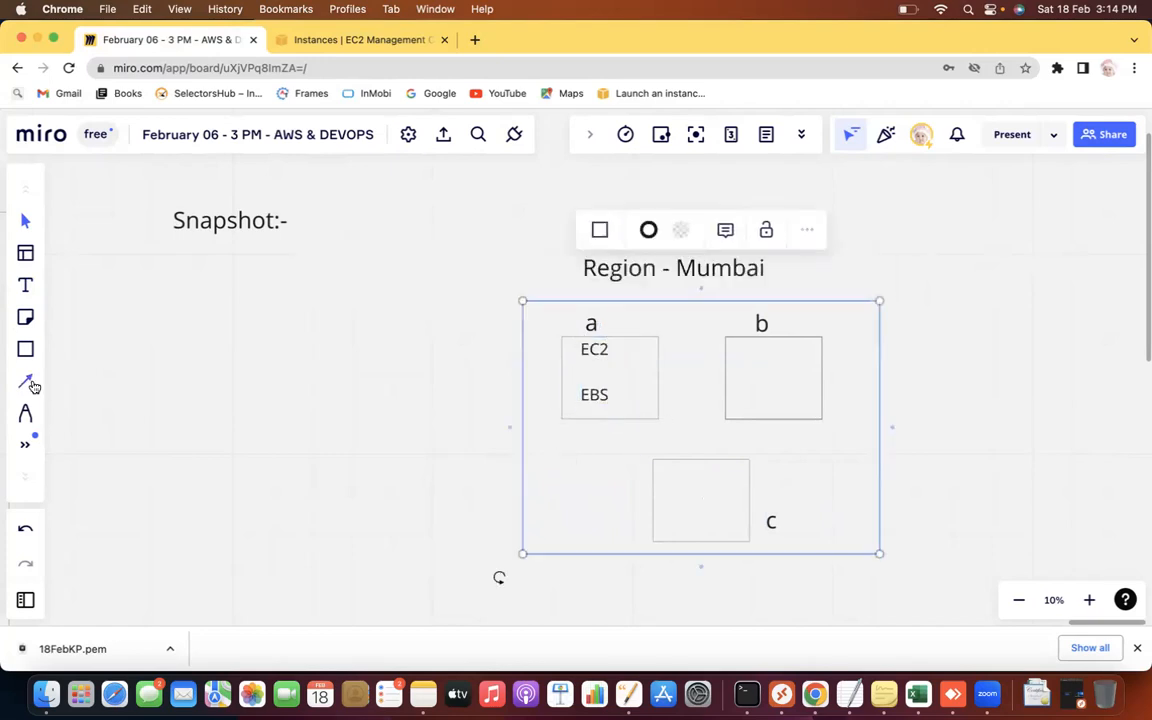
Step: Draw a connector from EBS up to EC2 inside box a
{"action": "left_click", "coordinate": [585, 391]}
{"action": "left_click", "coordinate": [25, 380]}
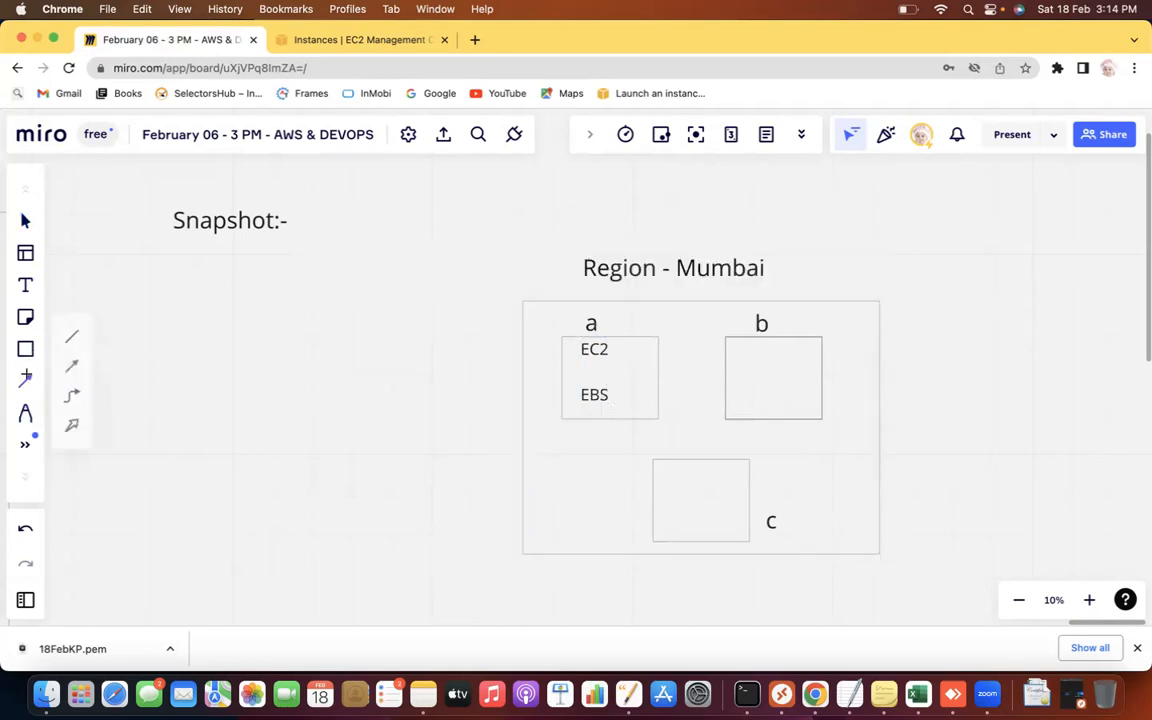
{"action": "left_click_drag", "start_coordinate": [595, 384], "coordinate": [596, 357]}
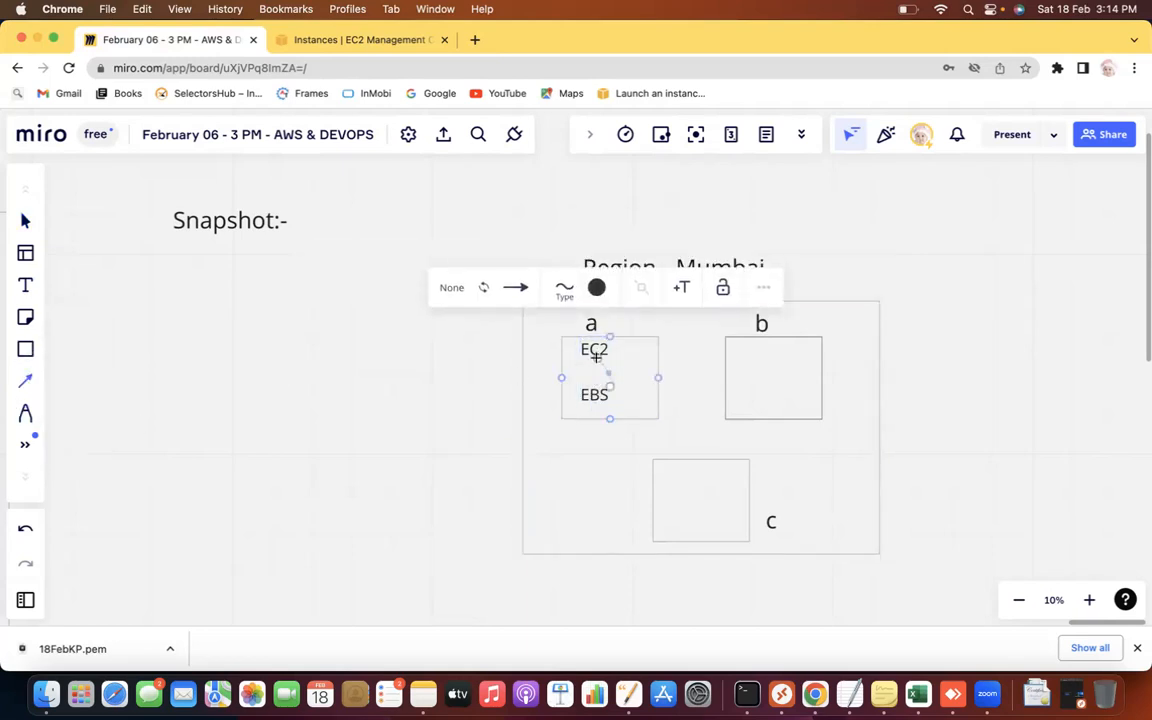
{"action": "left_click", "coordinate": [570, 520]}
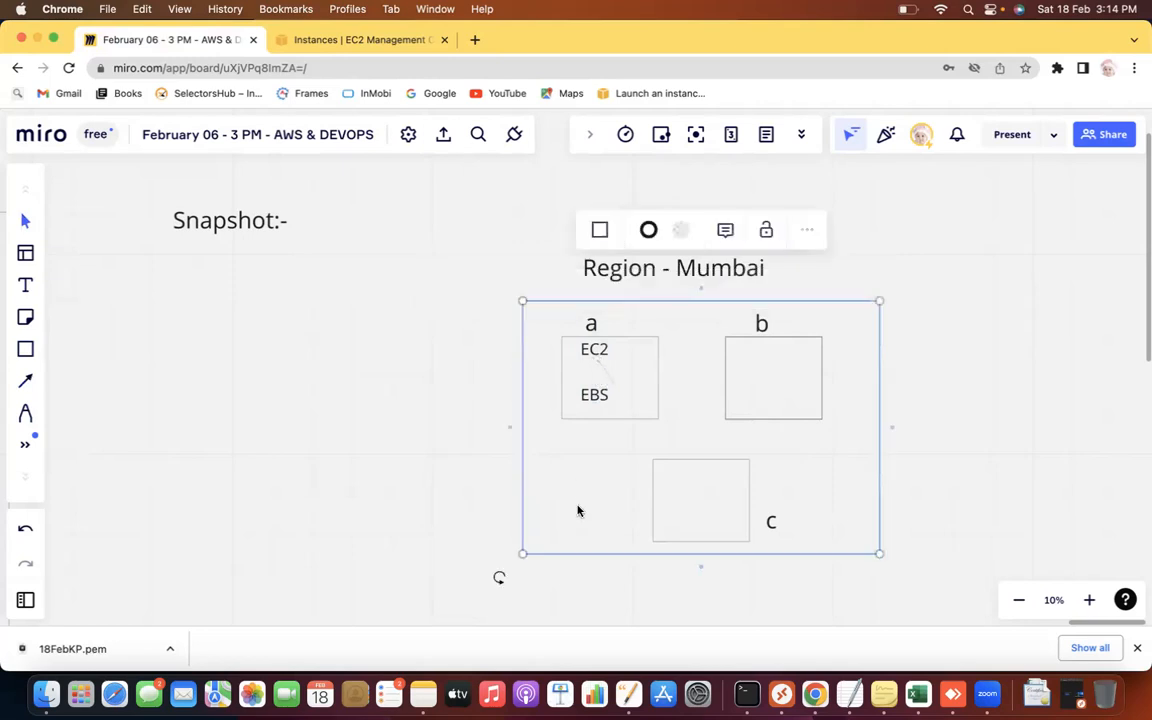
Step: Add the text "EBS" inside box b and connect it to EC2 in box a
{"action": "left_click", "coordinate": [595, 397]}
{"action": "left_click", "coordinate": [25, 285]}
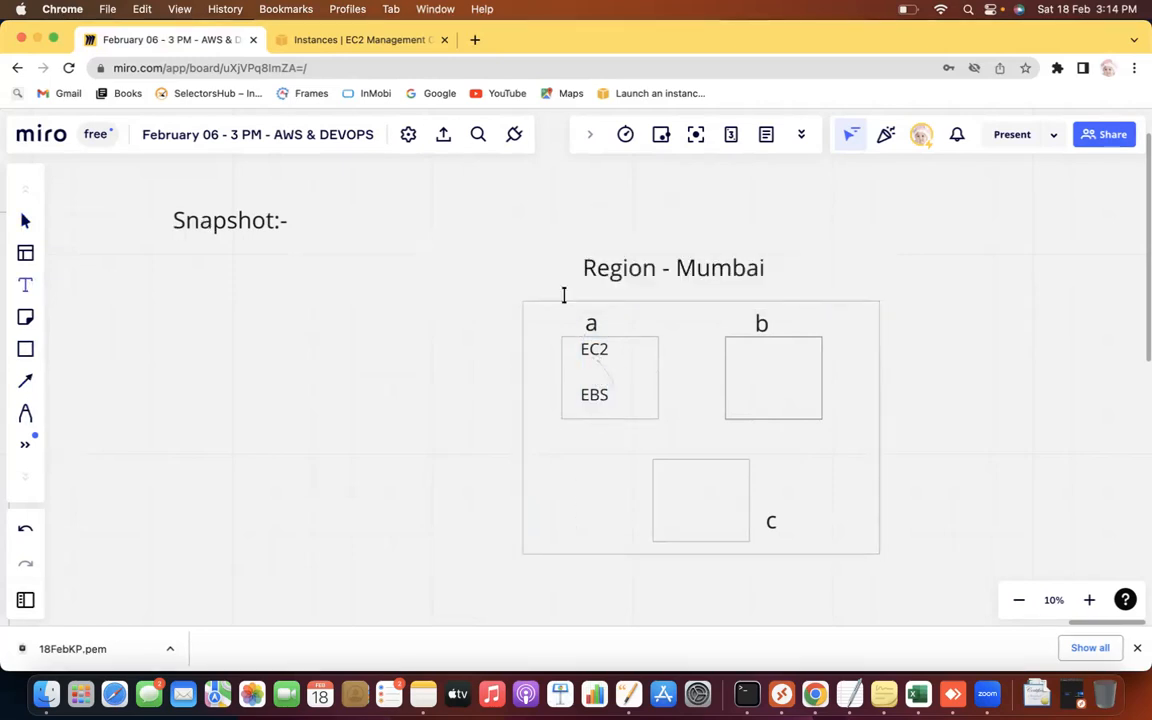
{"action": "left_click", "coordinate": [759, 367]}
{"action": "type", "text": "EBS"}
{"action": "left_click", "coordinate": [604, 530]}
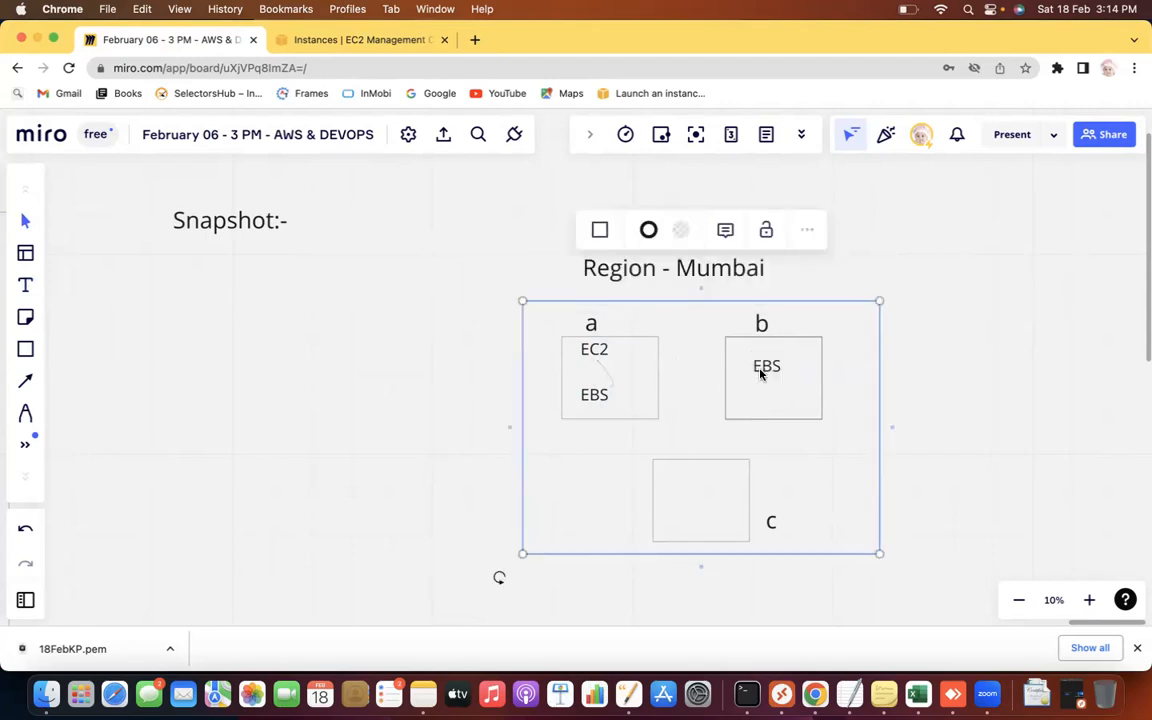
{"action": "left_click", "coordinate": [760, 370]}
{"action": "left_click_drag", "start_coordinate": [746, 368], "coordinate": [610, 358]}
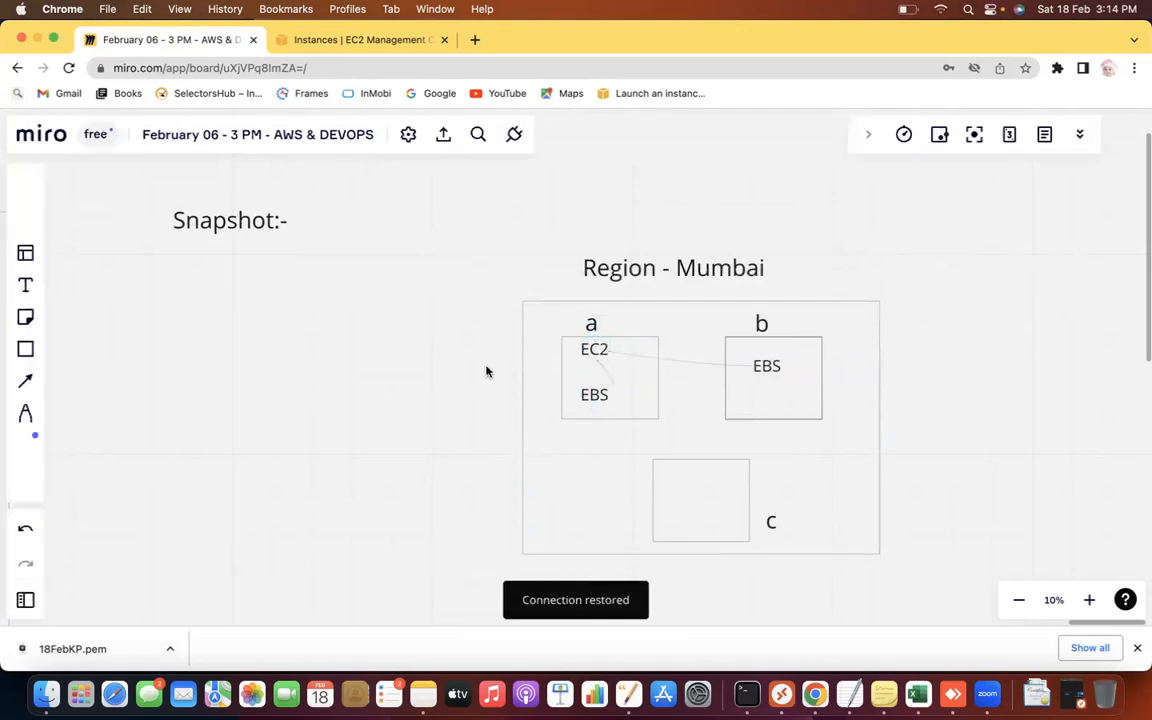
Step: Add the text "Not" between the labels of boxes a and b
{"action": "left_click", "coordinate": [27, 286]}
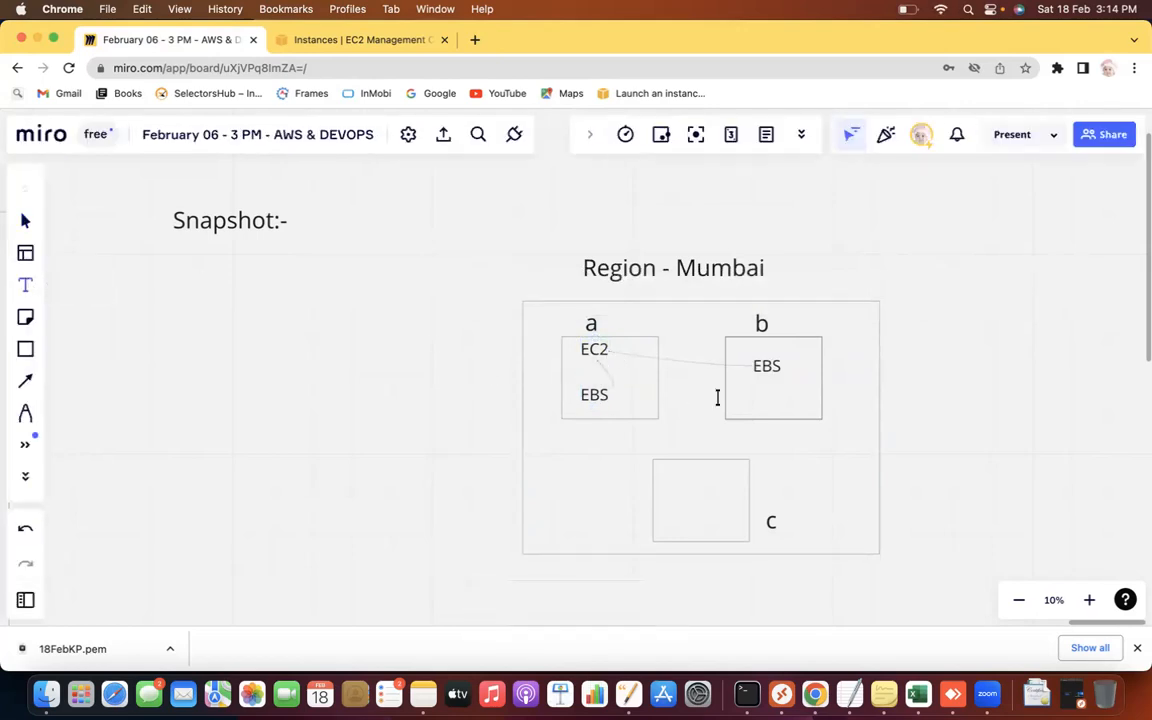
{"action": "left_click", "coordinate": [673, 327]}
{"action": "type", "text": "Noty"}
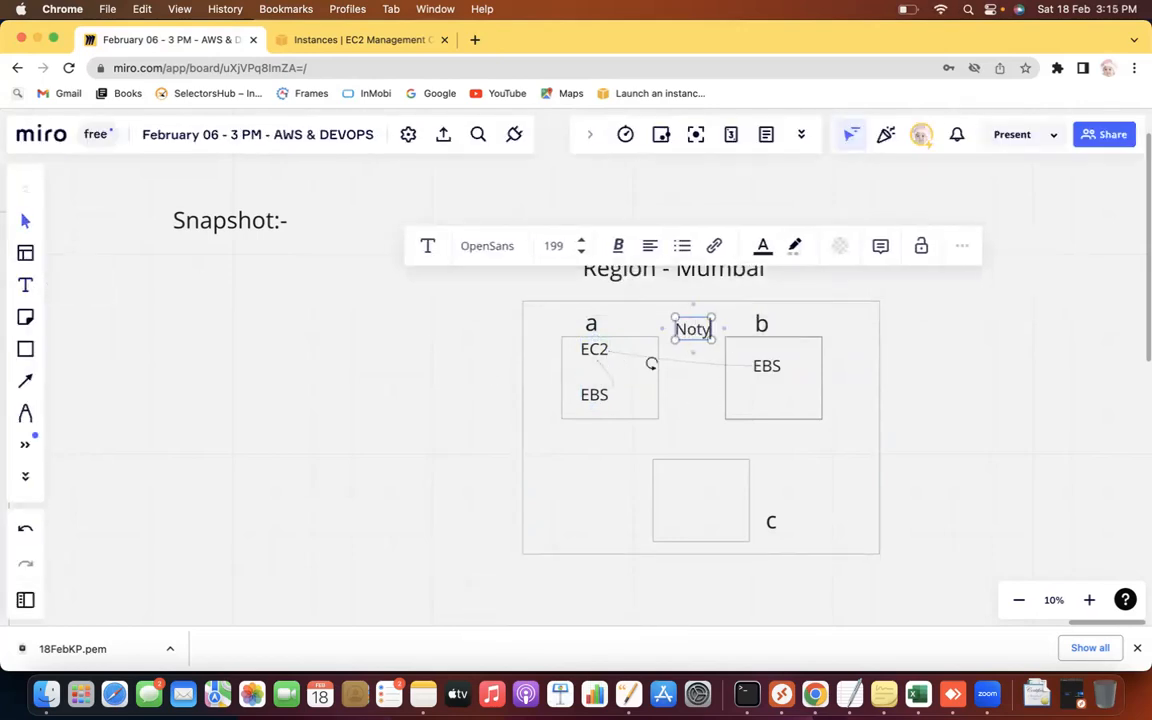
{"action": "key", "text": "BackSpace"}
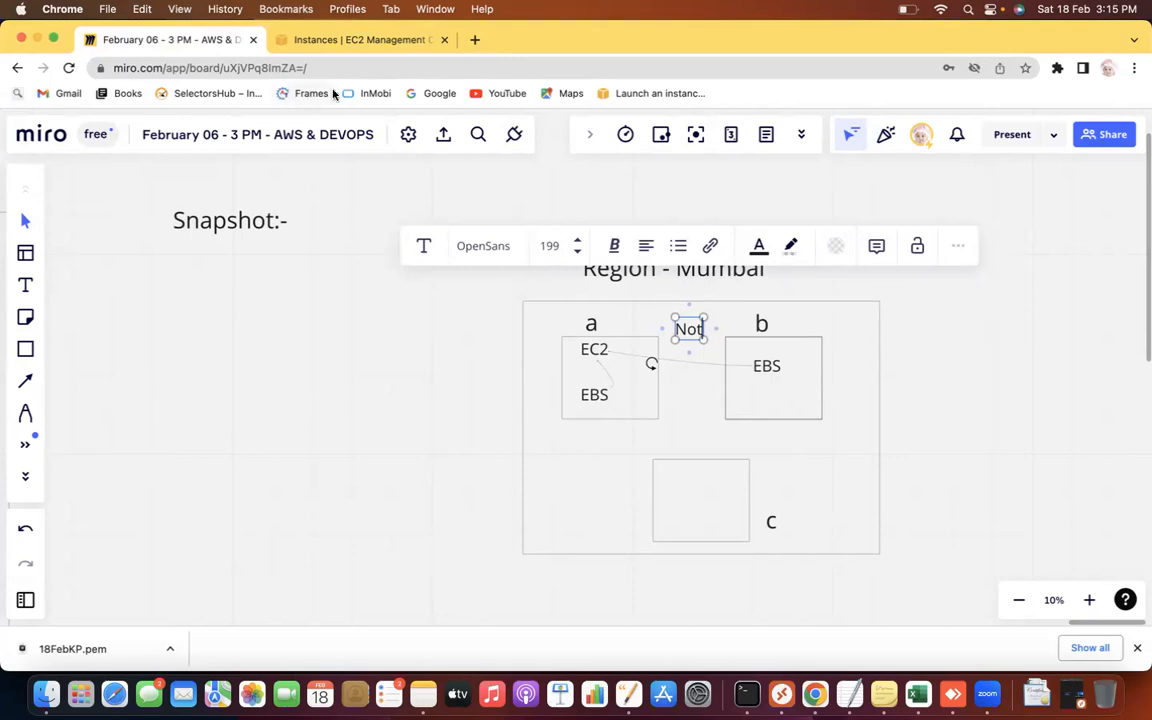
Step: Switch to the EC2 console and start creating a new volume from the Elastic Block Store volumes page
{"action": "left_click", "coordinate": [306, 41]}
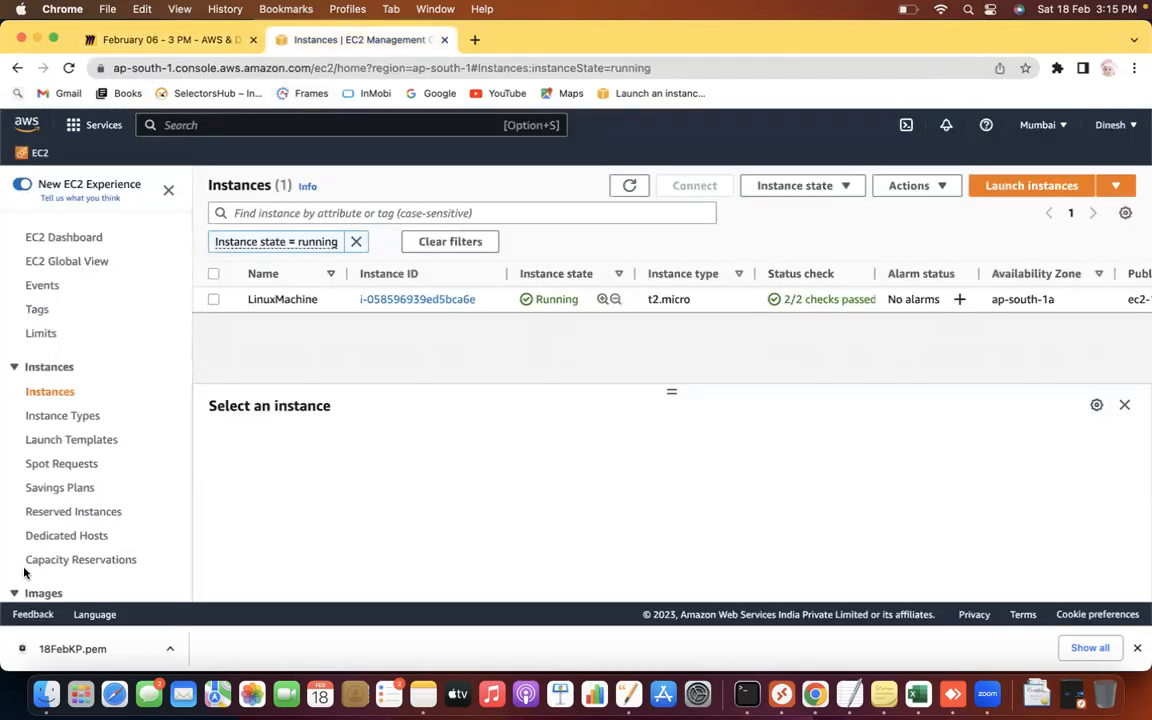
{"action": "scroll", "coordinate": [8, 550], "scroll_direction": "down", "scroll_amount": 2}
{"action": "scroll", "coordinate": [8, 550], "scroll_direction": "down", "scroll_amount": 5}
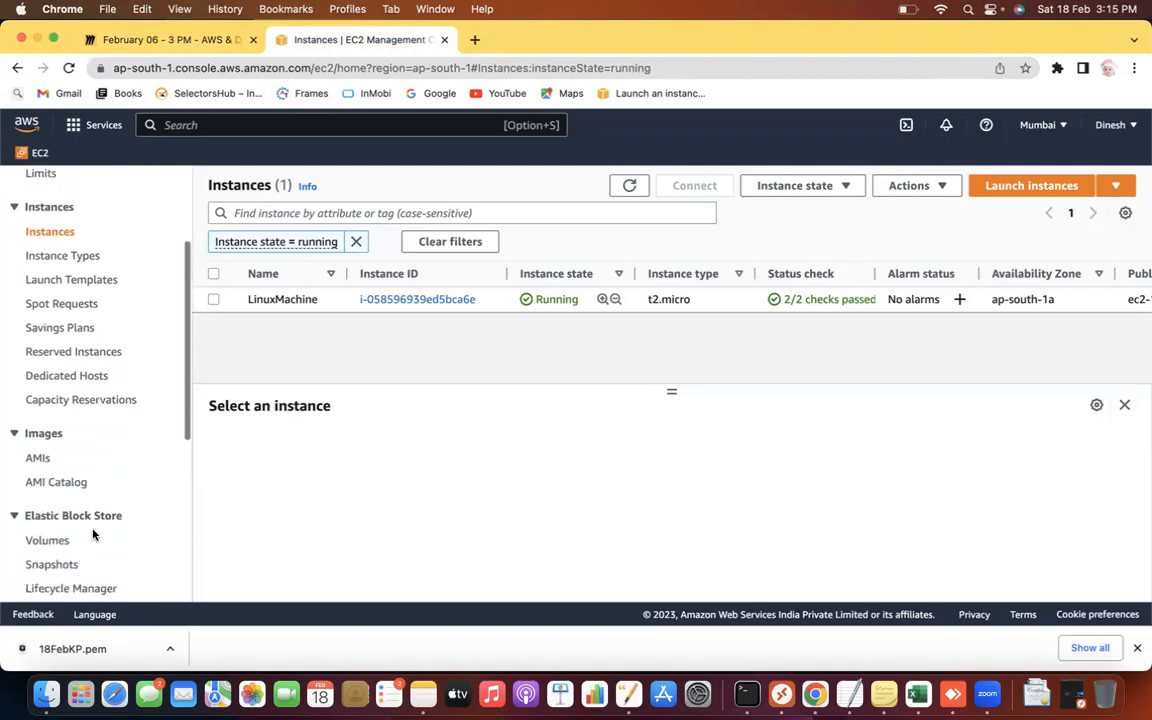
{"action": "left_click", "coordinate": [62, 540]}
{"action": "left_click", "coordinate": [1080, 240]}
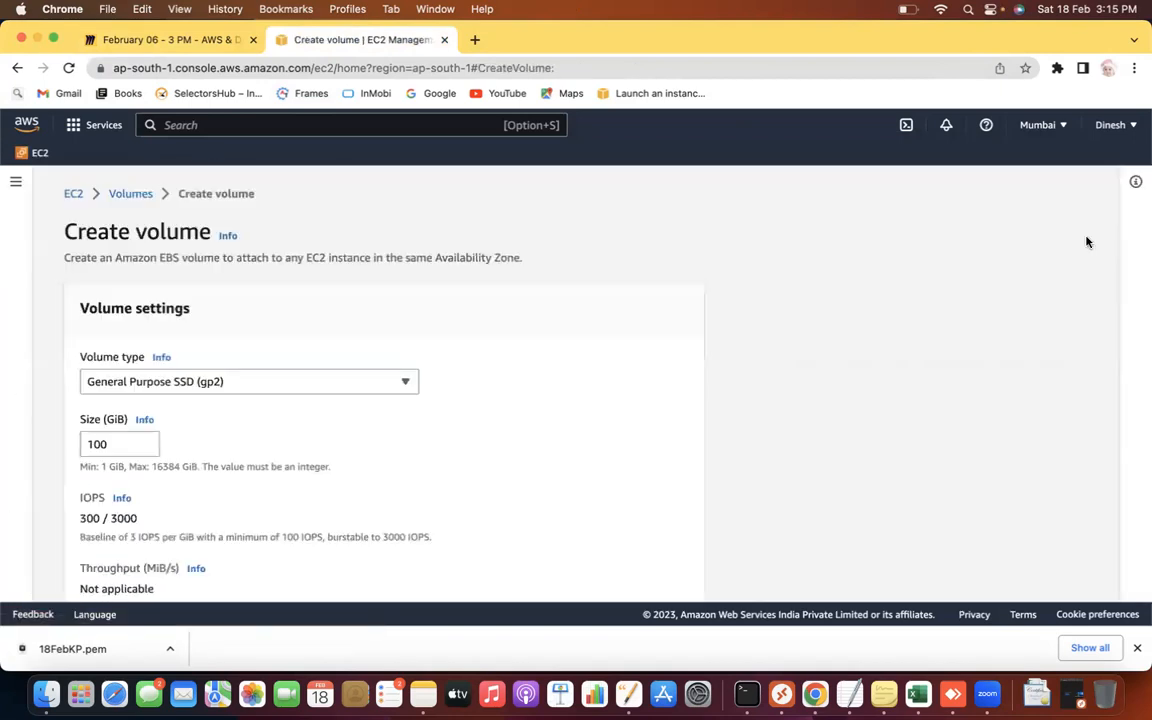
Step: Set the new volume's size to 16 GiB and its Availability Zone to ap-south-1a
{"action": "left_click", "coordinate": [111, 444]}
{"action": "double_click", "coordinate": [111, 444]}
{"action": "type", "text": "16"}
{"action": "left_click", "coordinate": [609, 424]}
{"action": "scroll", "coordinate": [609, 424], "scroll_direction": "down", "scroll_amount": 5}
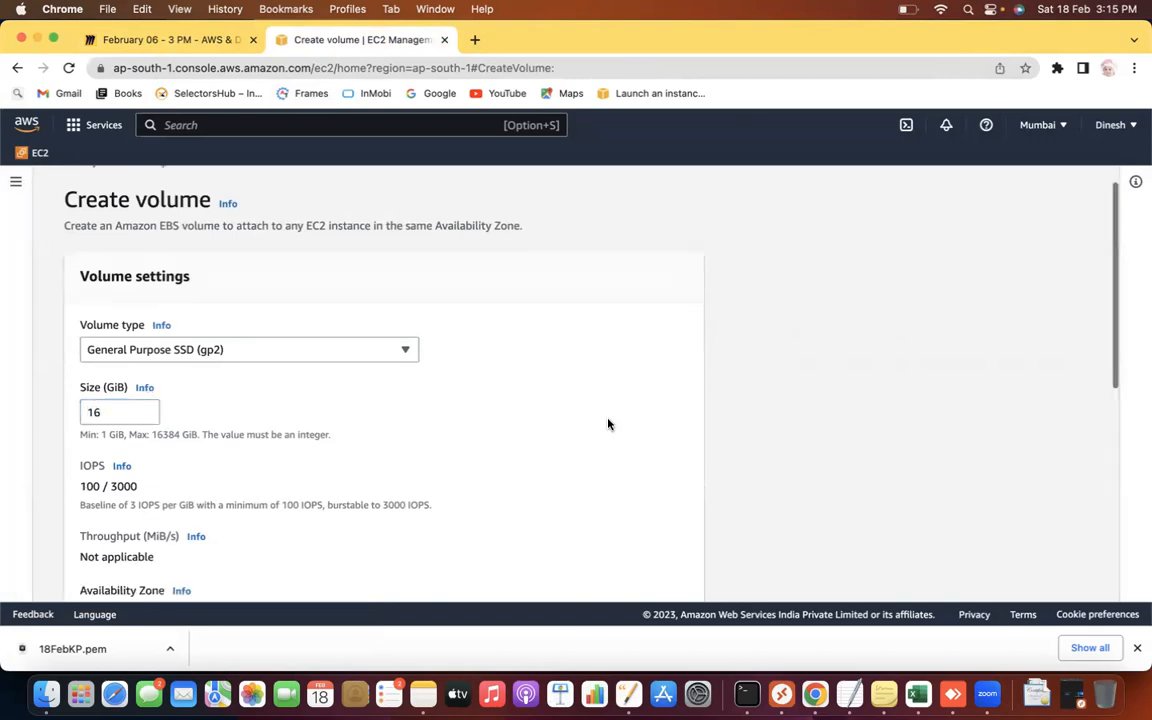
{"action": "scroll", "coordinate": [608, 424], "scroll_direction": "down", "scroll_amount": 4}
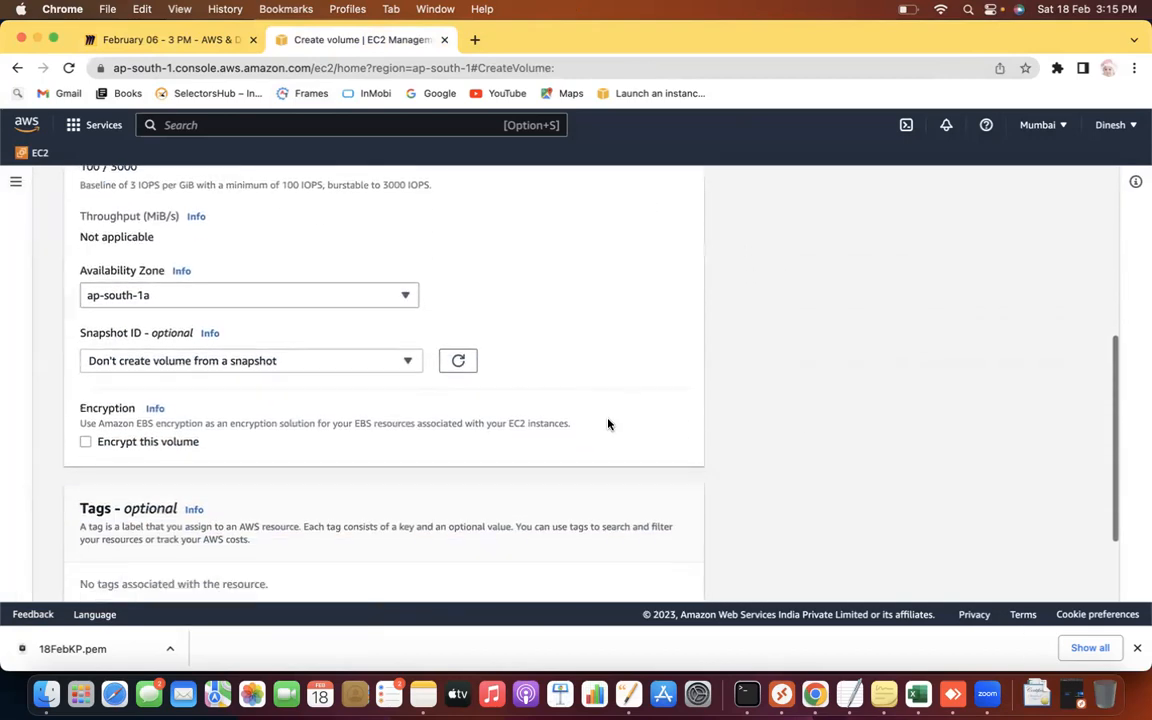
{"action": "left_click", "coordinate": [184, 304]}
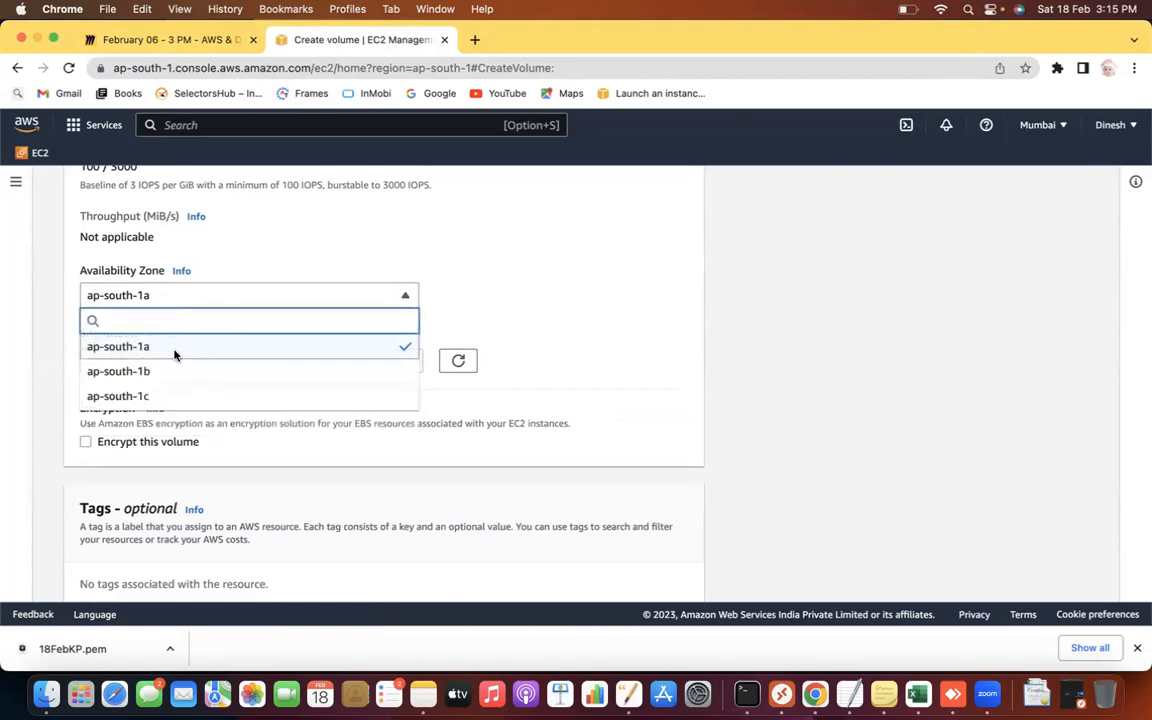
{"action": "left_click", "coordinate": [175, 352]}
Step: Review the Snapshot ID options for the new volume, leaving it not created from a snapshot
{"action": "scroll", "coordinate": [578, 259], "scroll_direction": "down", "scroll_amount": 3}
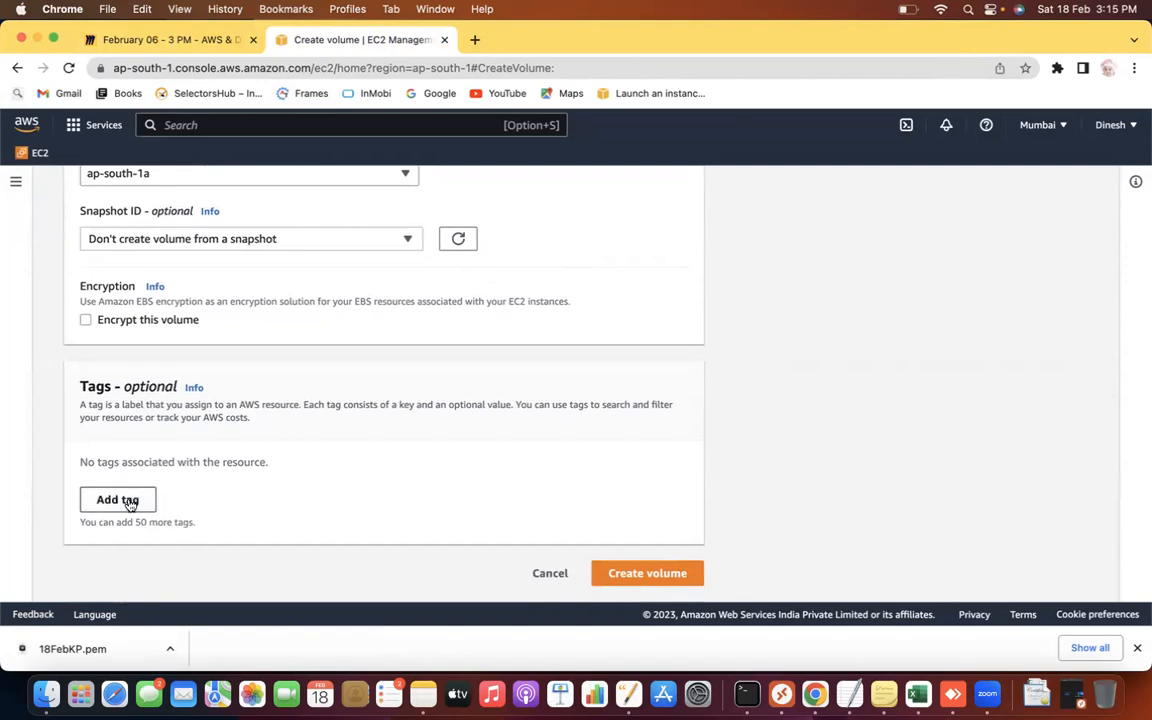
{"action": "left_click_drag", "start_coordinate": [75, 210], "coordinate": [233, 213]}
{"action": "left_click", "coordinate": [391, 240]}
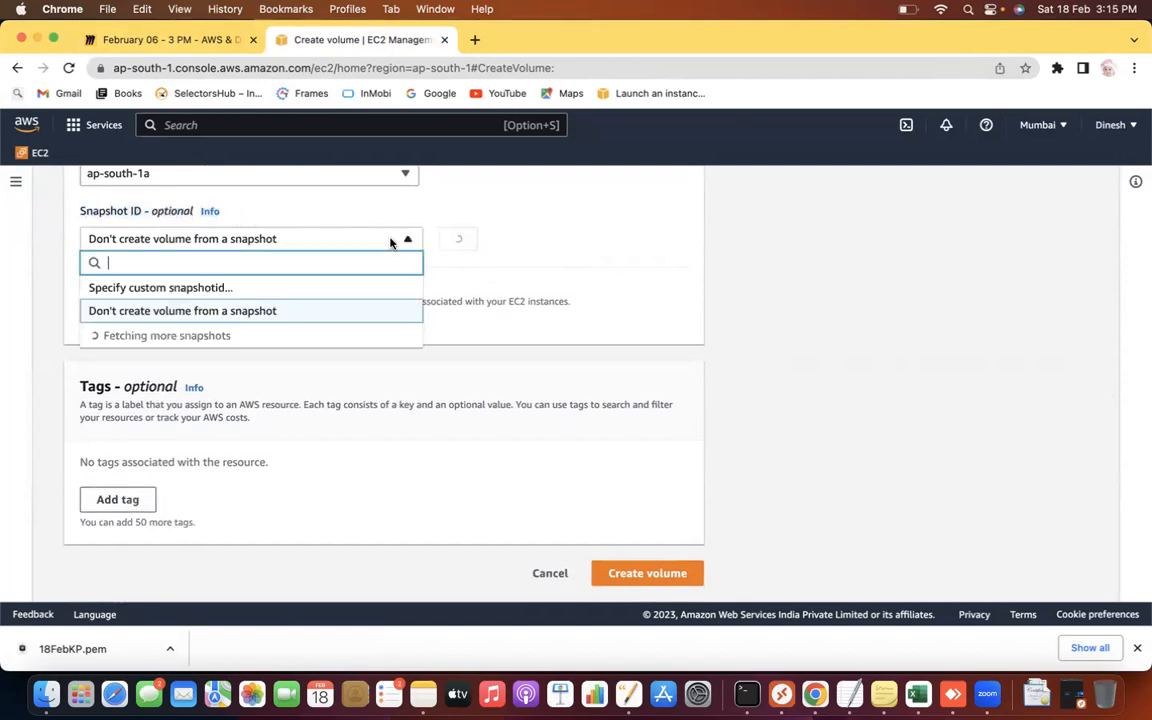
{"action": "left_click", "coordinate": [658, 208]}
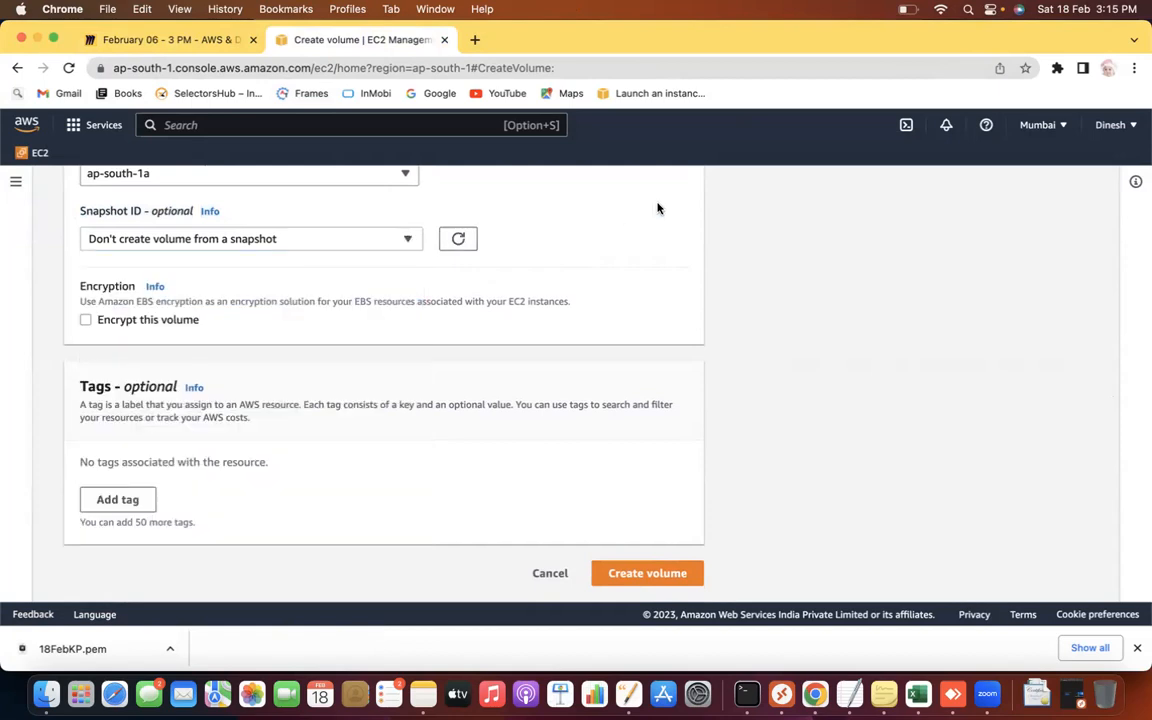
{"action": "left_click_drag", "start_coordinate": [75, 212], "coordinate": [313, 212]}
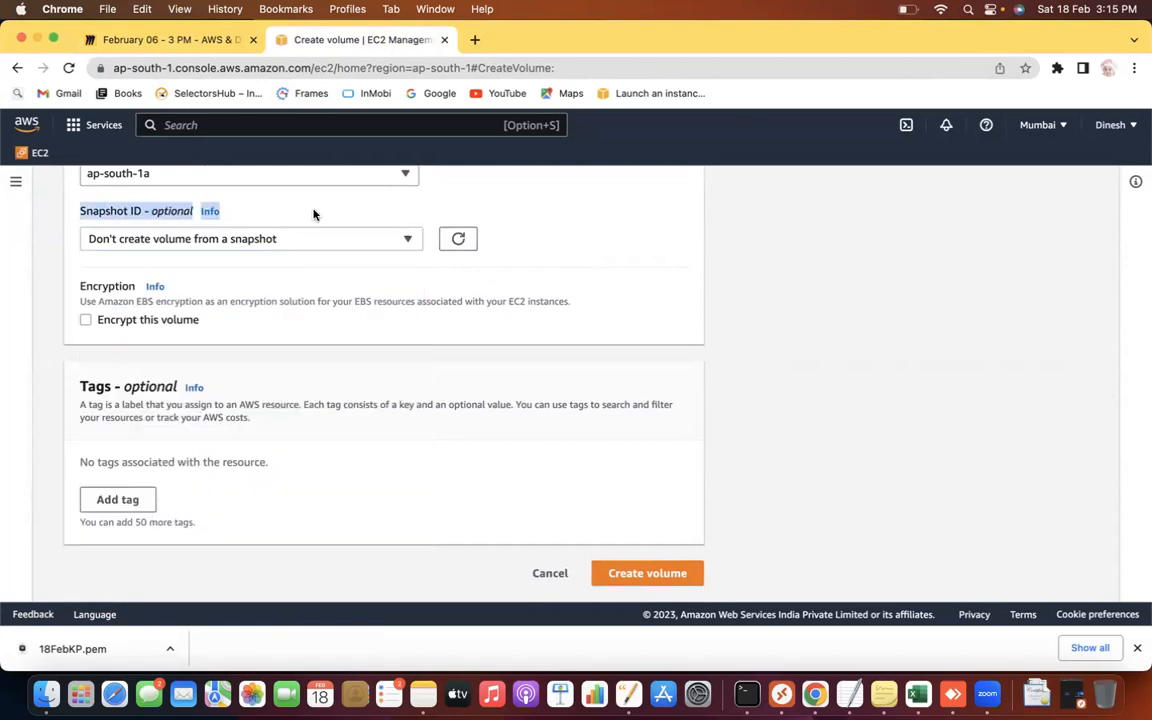
Step: Tag the volume with key Name and value EBSAddVolume, and create it
{"action": "left_click", "coordinate": [117, 499]}
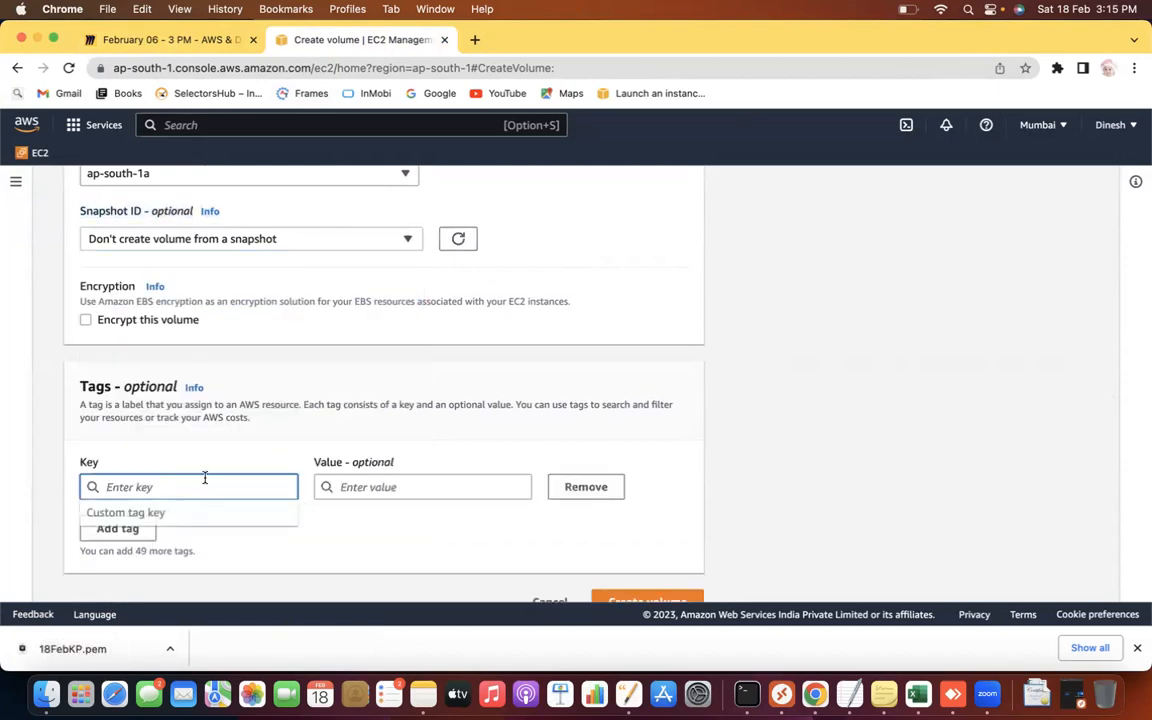
{"action": "type", "text": "Name"}
{"action": "key", "text": "Tab"}
{"action": "type", "text": "EB"}
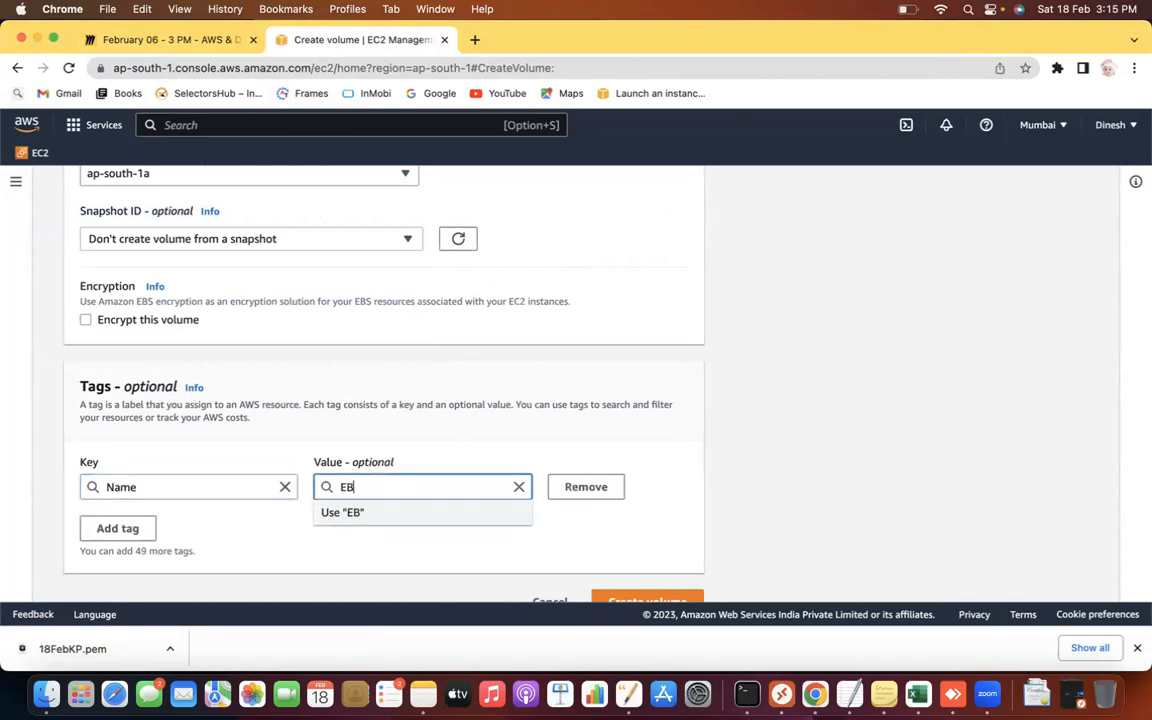
{"action": "type", "text": "SAddVolume"}
{"action": "left_click", "coordinate": [640, 598]}
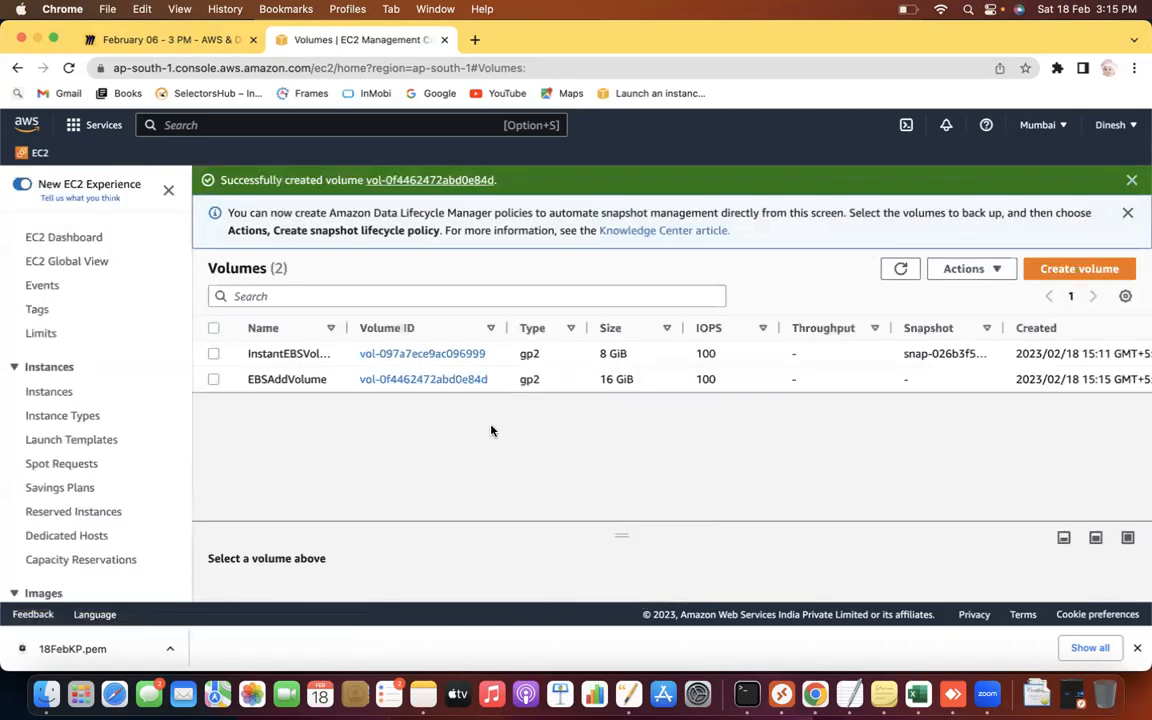
Step: Check the actions available for the EBSAddVolume volume and refresh the volumes list
{"action": "left_click", "coordinate": [213, 355]}
{"action": "left_click", "coordinate": [213, 355]}
{"action": "left_click", "coordinate": [213, 379]}
{"action": "left_click", "coordinate": [988, 270]}
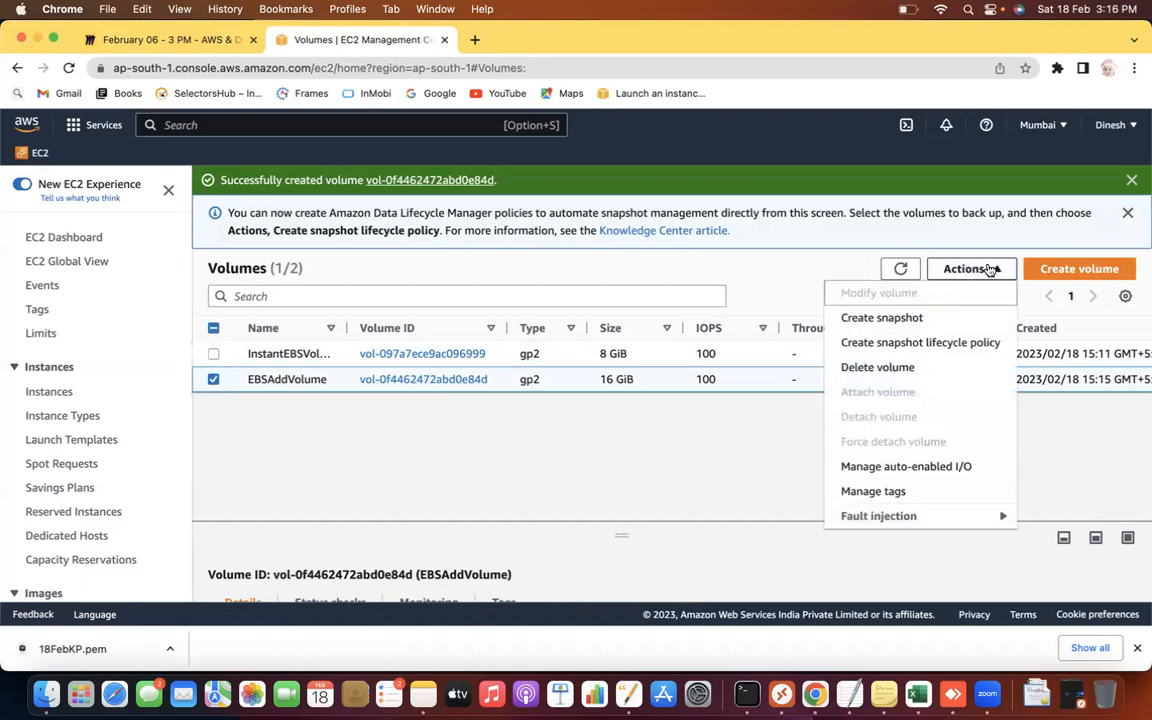
{"action": "double_click", "coordinate": [903, 269]}
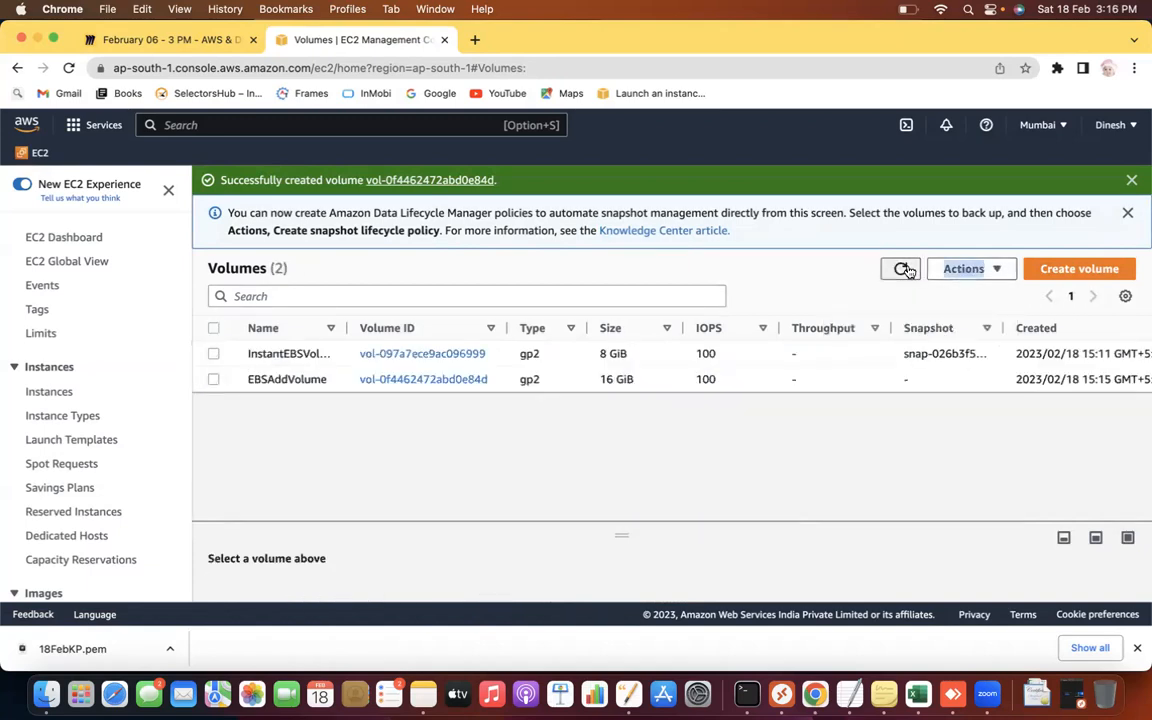
Step: Attach the EBSAddVolume volume to instance i-058596939ed5bca6e with device name /dev/sdf
{"action": "left_click", "coordinate": [214, 380]}
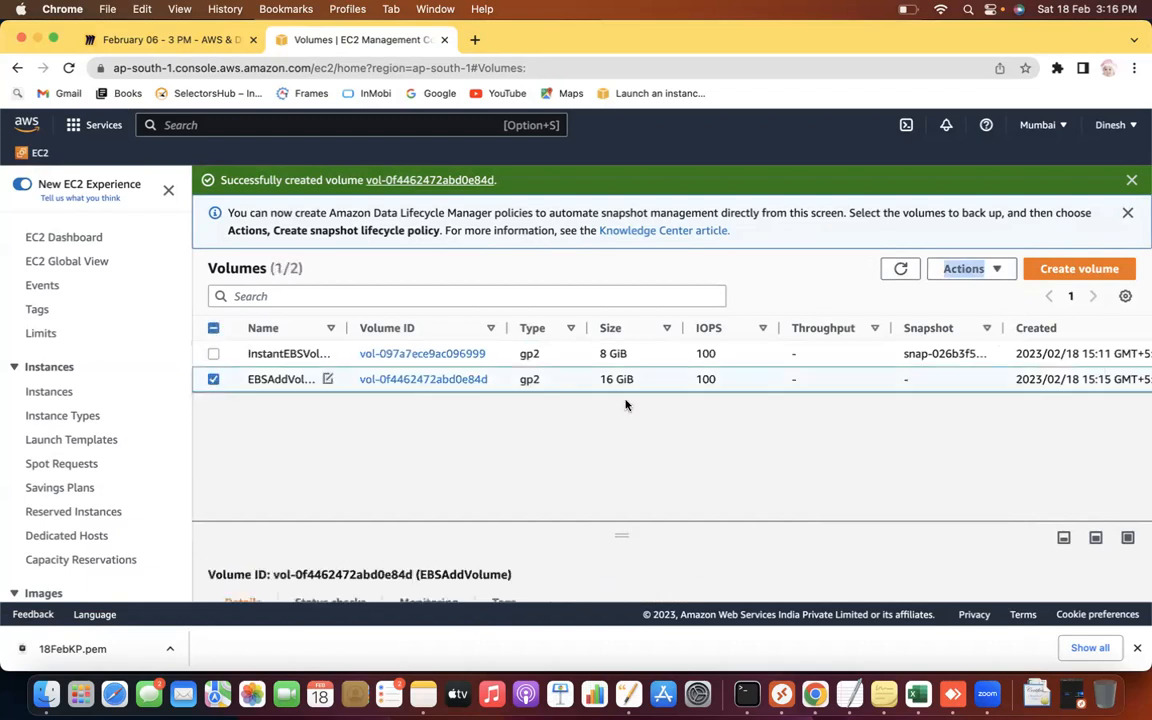
{"action": "left_click", "coordinate": [988, 272]}
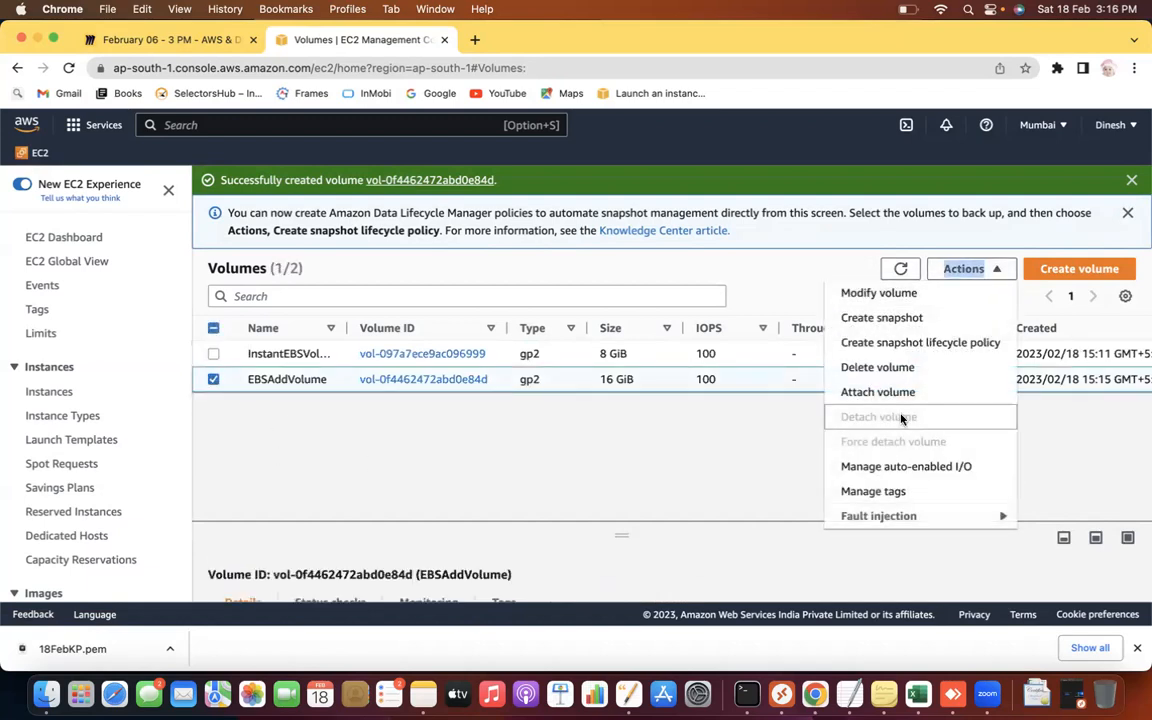
{"action": "left_click", "coordinate": [885, 392]}
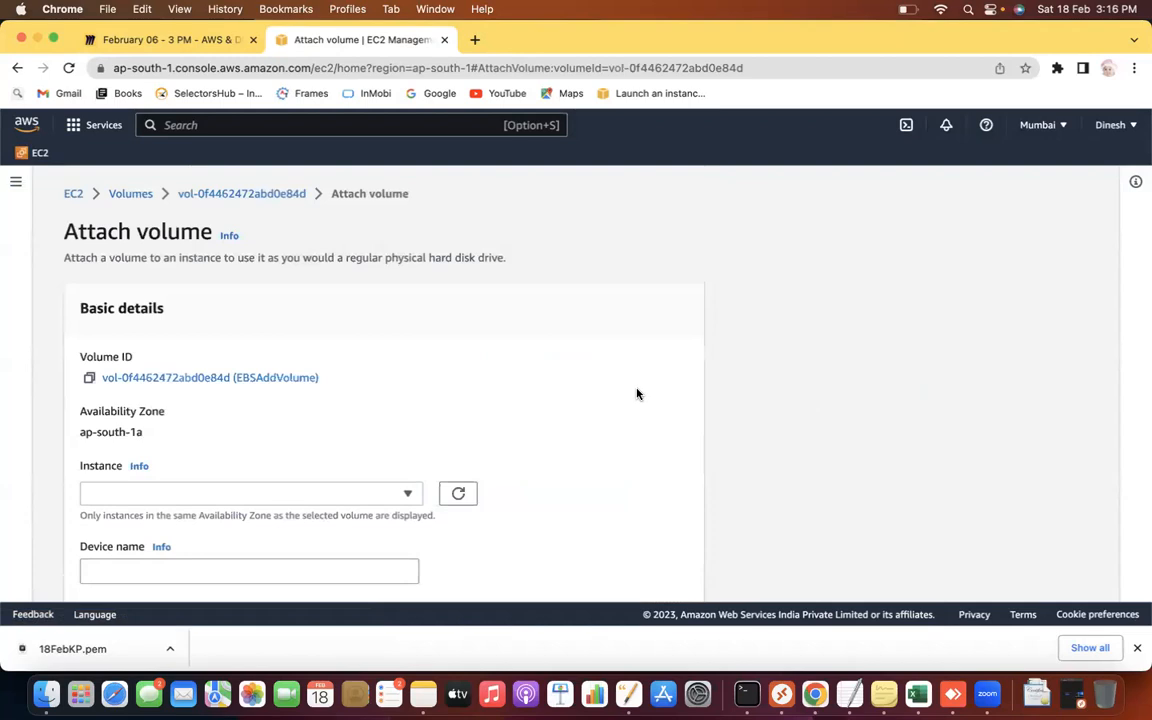
{"action": "scroll", "coordinate": [637, 394], "scroll_direction": "down", "scroll_amount": 3}
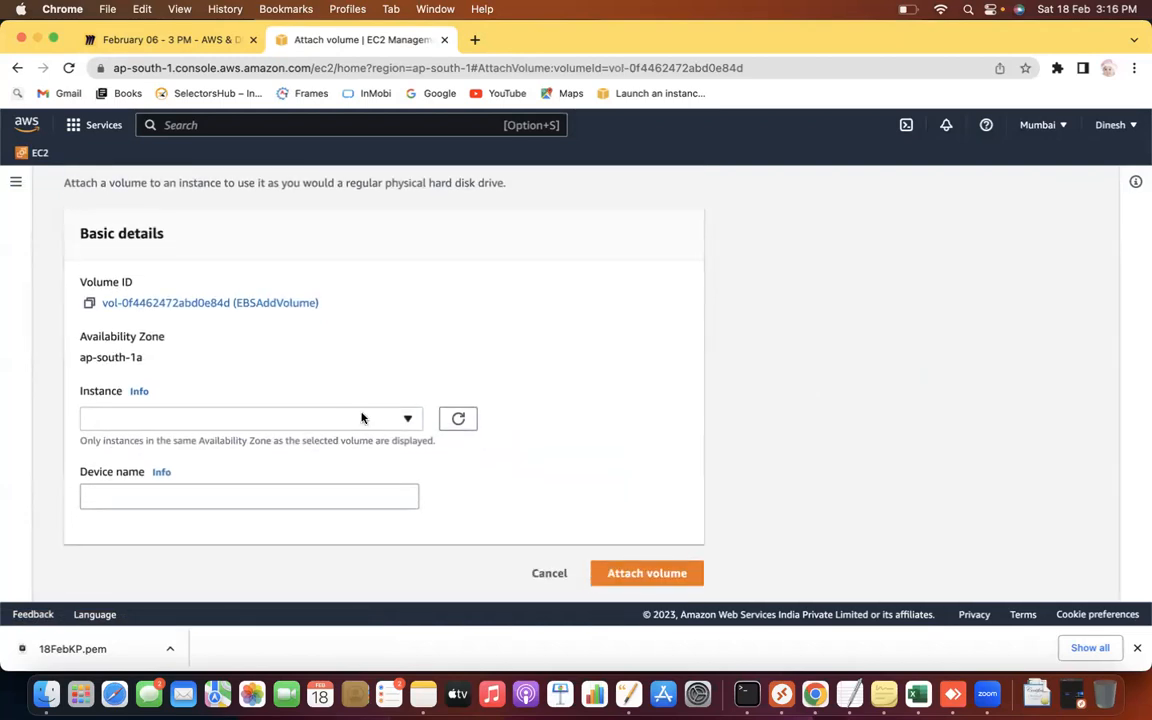
{"action": "left_click", "coordinate": [362, 418]}
{"action": "left_click", "coordinate": [256, 478]}
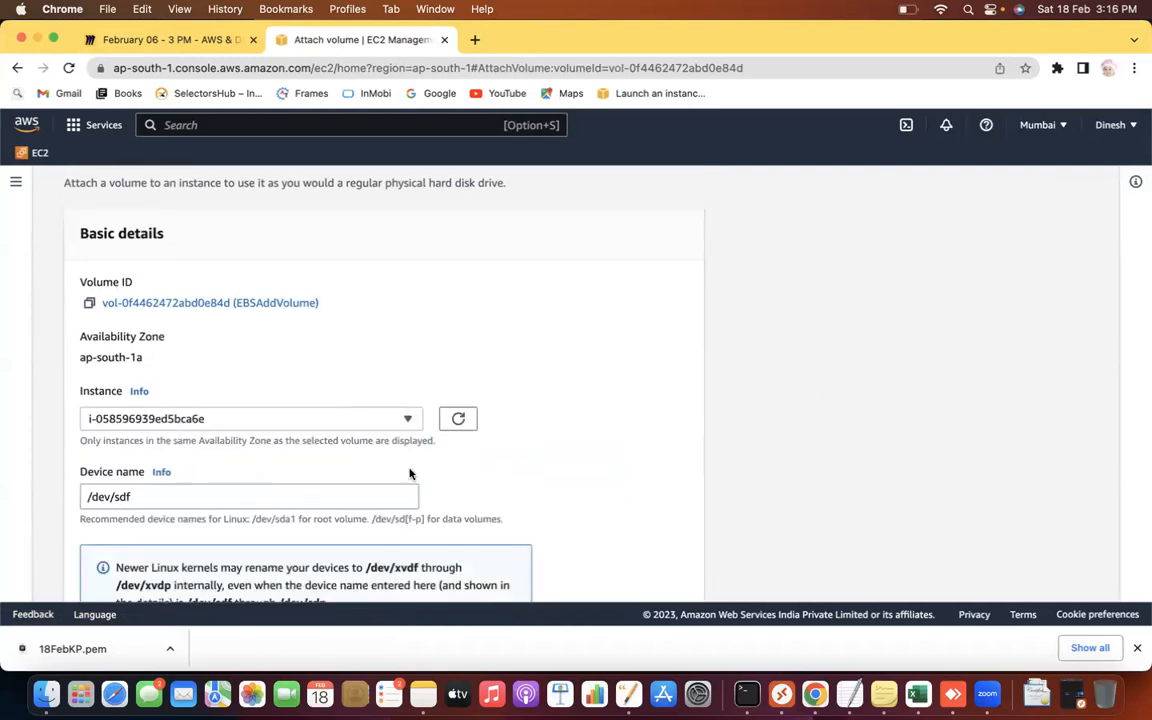
{"action": "scroll", "coordinate": [714, 462], "scroll_direction": "down", "scroll_amount": 3}
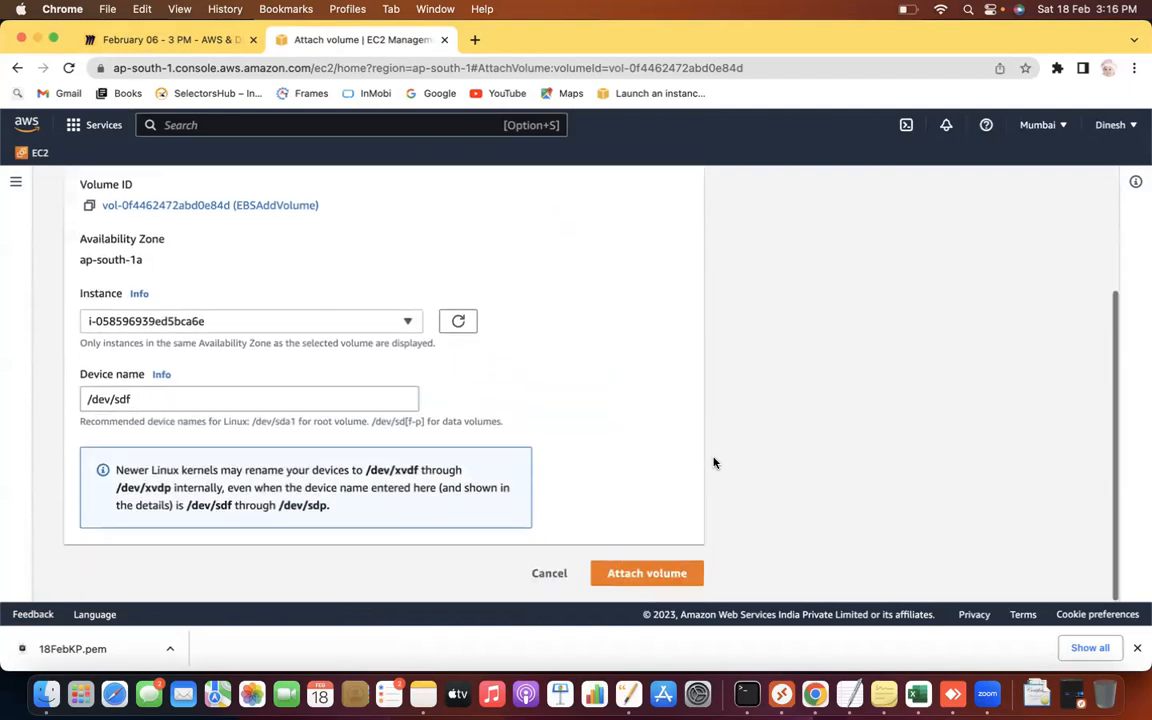
{"action": "left_click", "coordinate": [664, 580]}
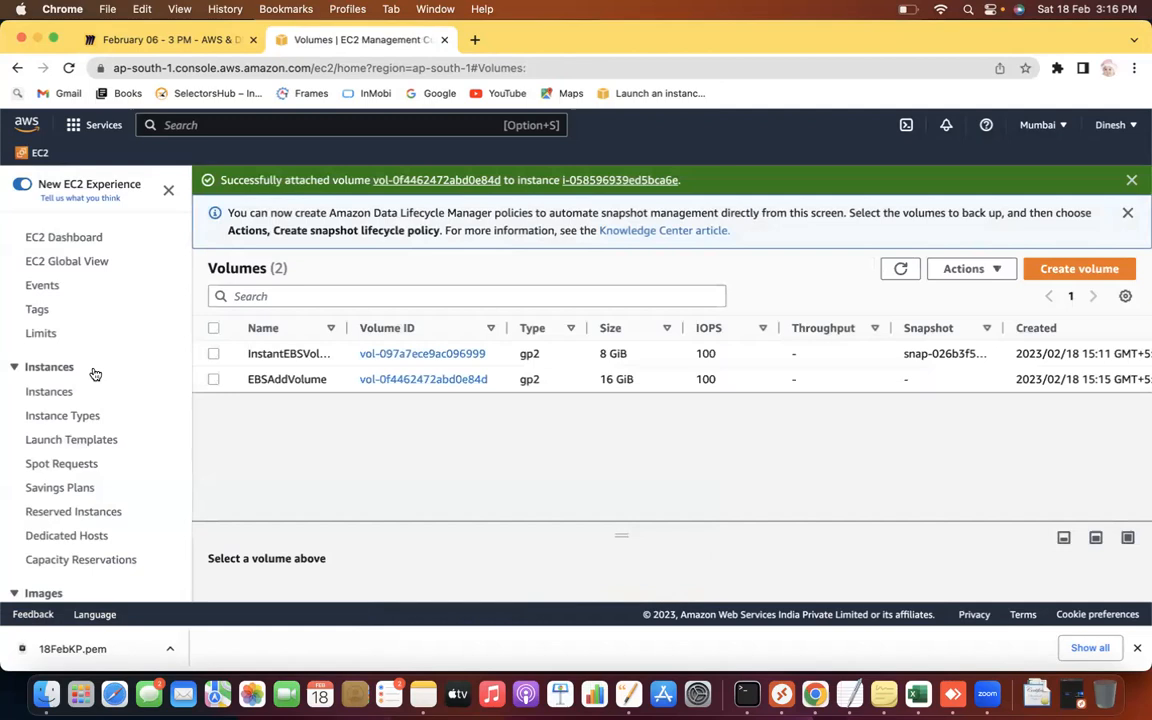
Step: Examine the block devices and their volume sizes in the LinuxMachine instance's storage details
{"action": "left_click", "coordinate": [50, 392]}
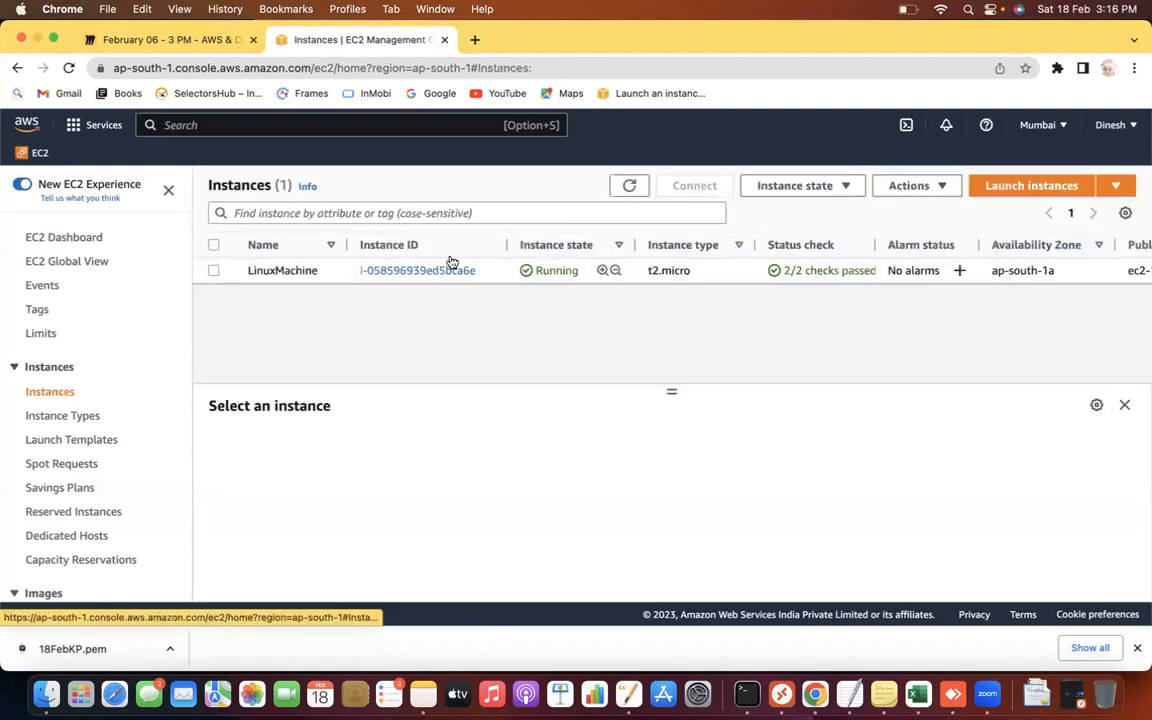
{"action": "left_click", "coordinate": [212, 271]}
{"action": "left_click", "coordinate": [476, 448]}
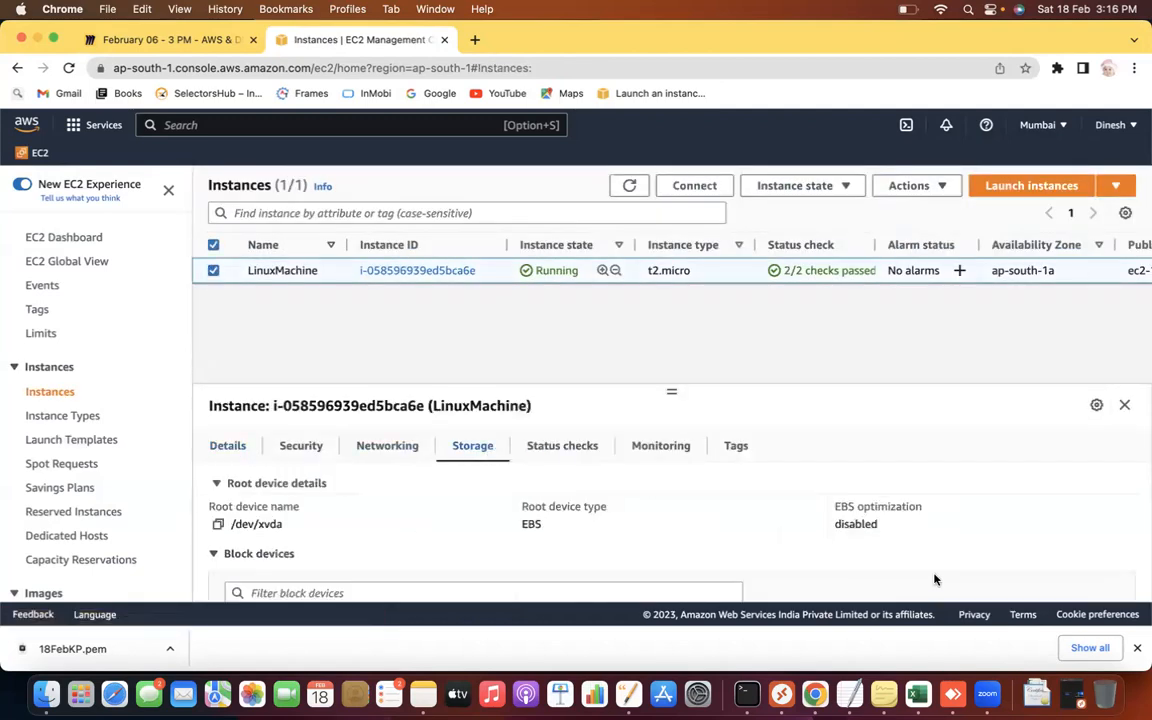
{"action": "left_click", "coordinate": [985, 556]}
{"action": "scroll", "coordinate": [985, 560], "scroll_direction": "down", "scroll_amount": 3}
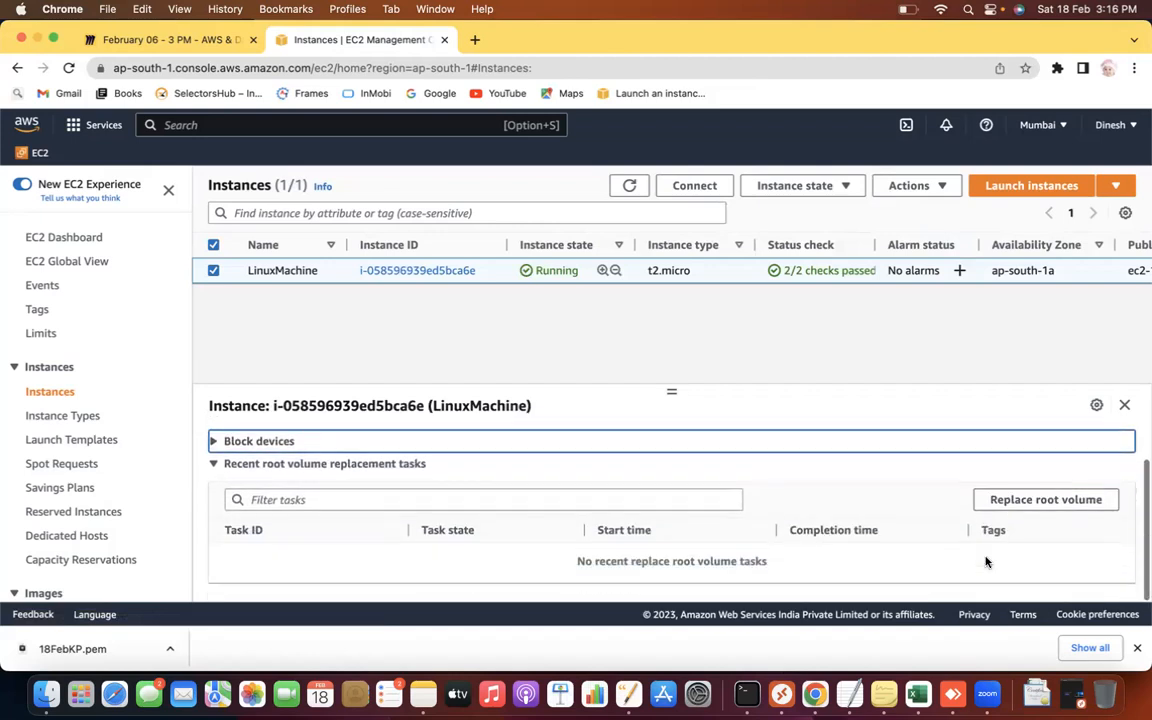
{"action": "scroll", "coordinate": [985, 562], "scroll_direction": "down", "scroll_amount": 2}
{"action": "left_click", "coordinate": [336, 449]}
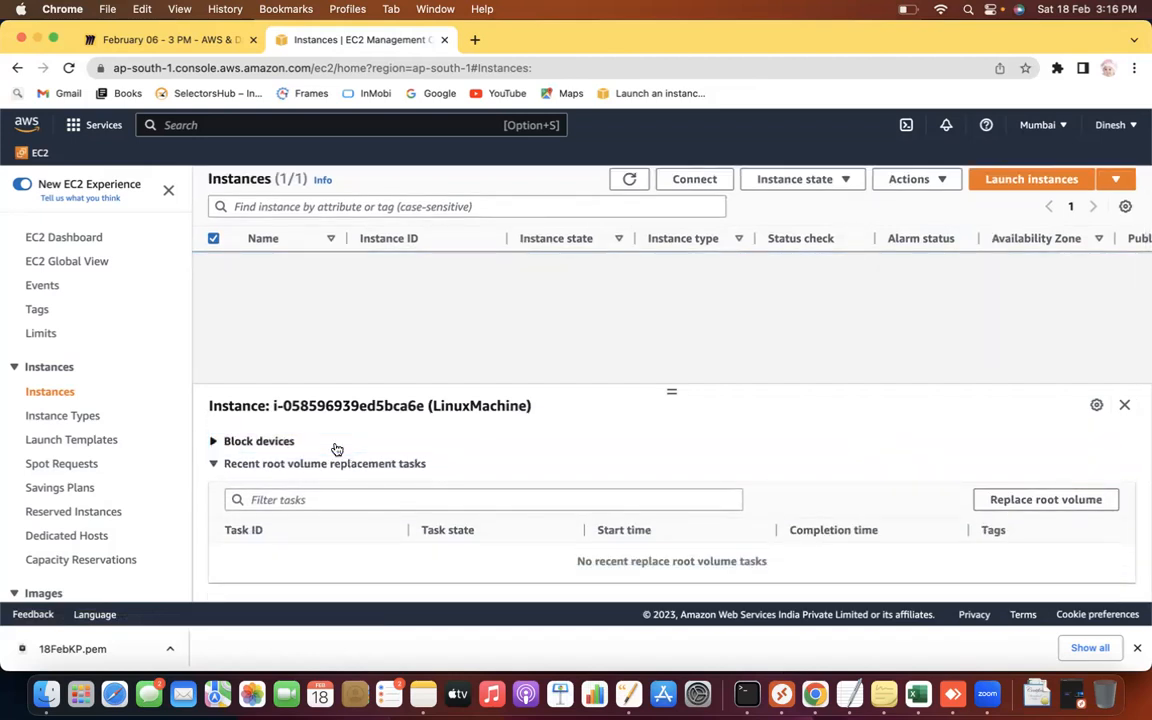
{"action": "left_click", "coordinate": [336, 447]}
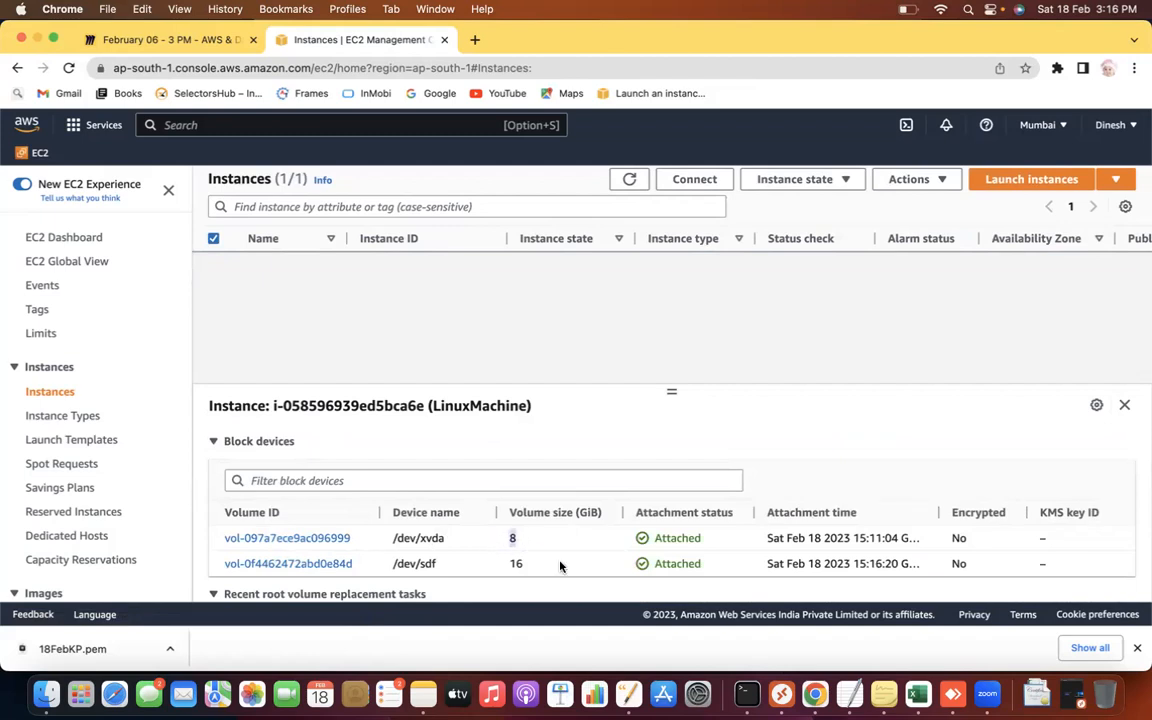
{"action": "left_click_drag", "start_coordinate": [558, 566], "coordinate": [496, 566]}
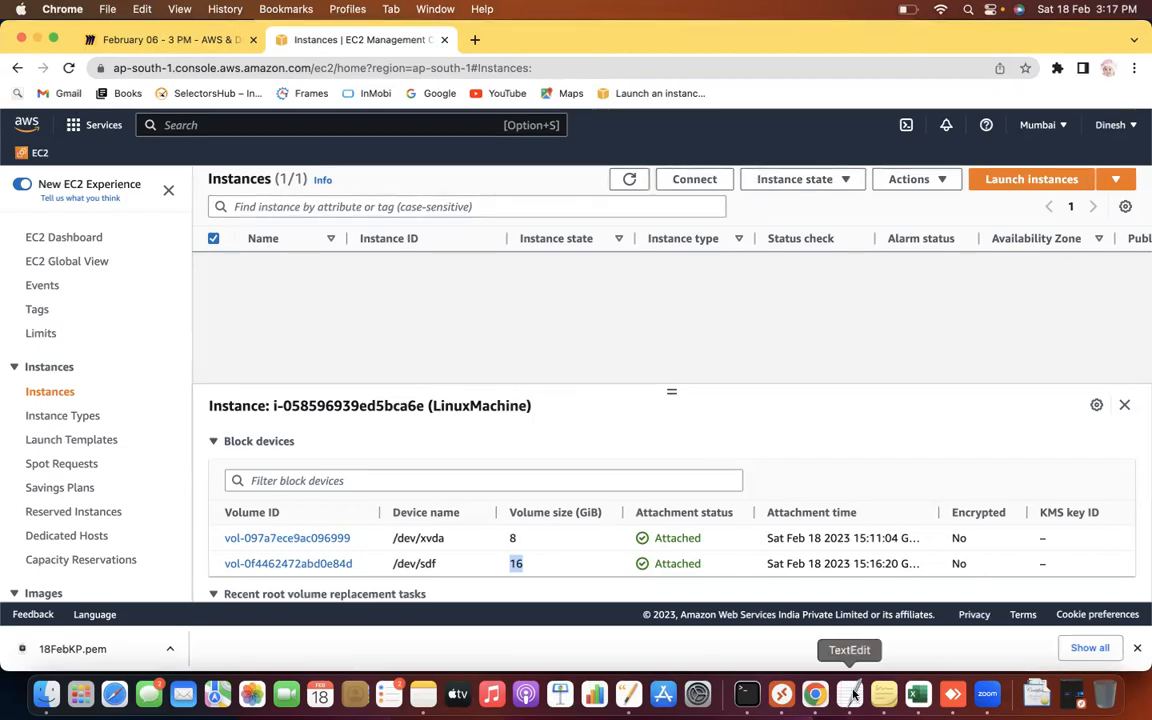
Step: Switch to the Miro board and add a "Snapshots:-" text heading with a dashed line beneath it, in the empty area beside the Mumbai diagram
{"action": "left_click", "coordinate": [160, 40]}
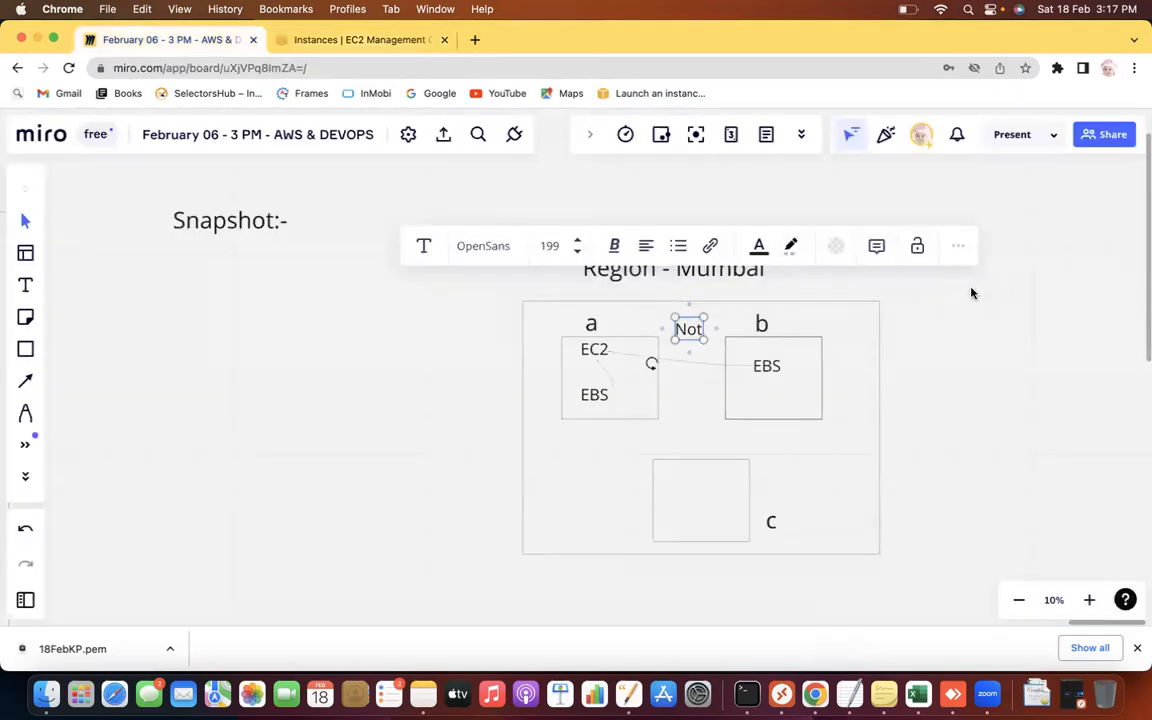
{"action": "scroll", "coordinate": [971, 293], "scroll_direction": "right", "scroll_amount": 15}
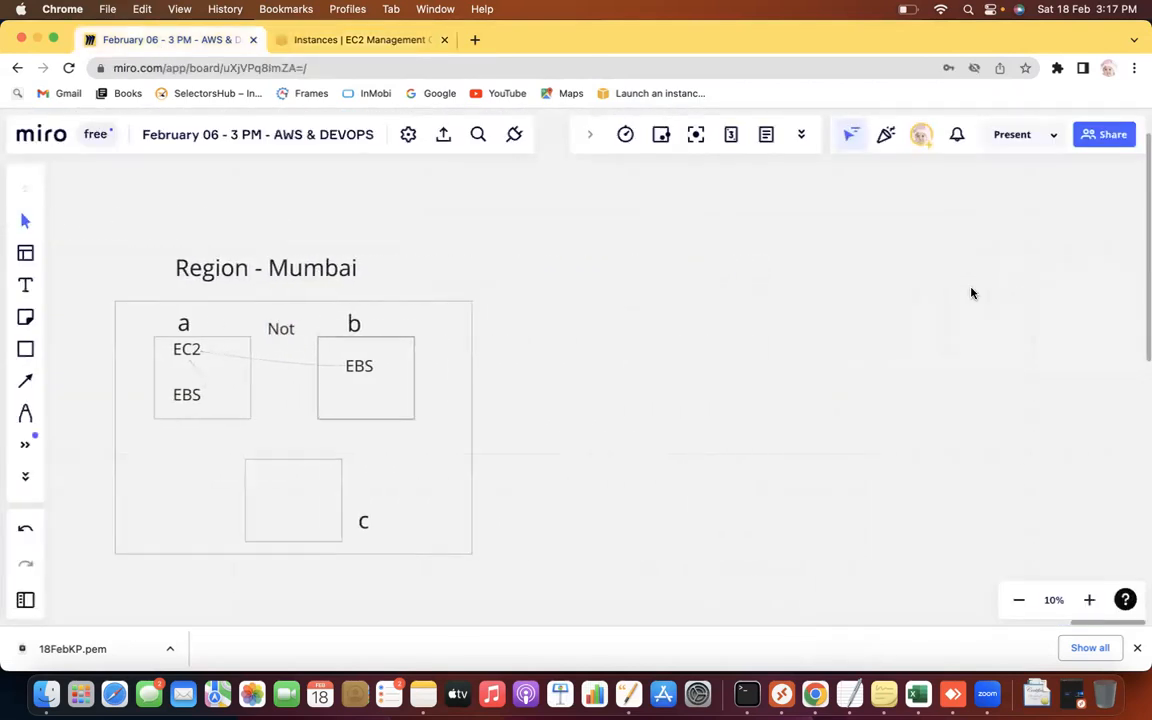
{"action": "left_click", "coordinate": [26, 286]}
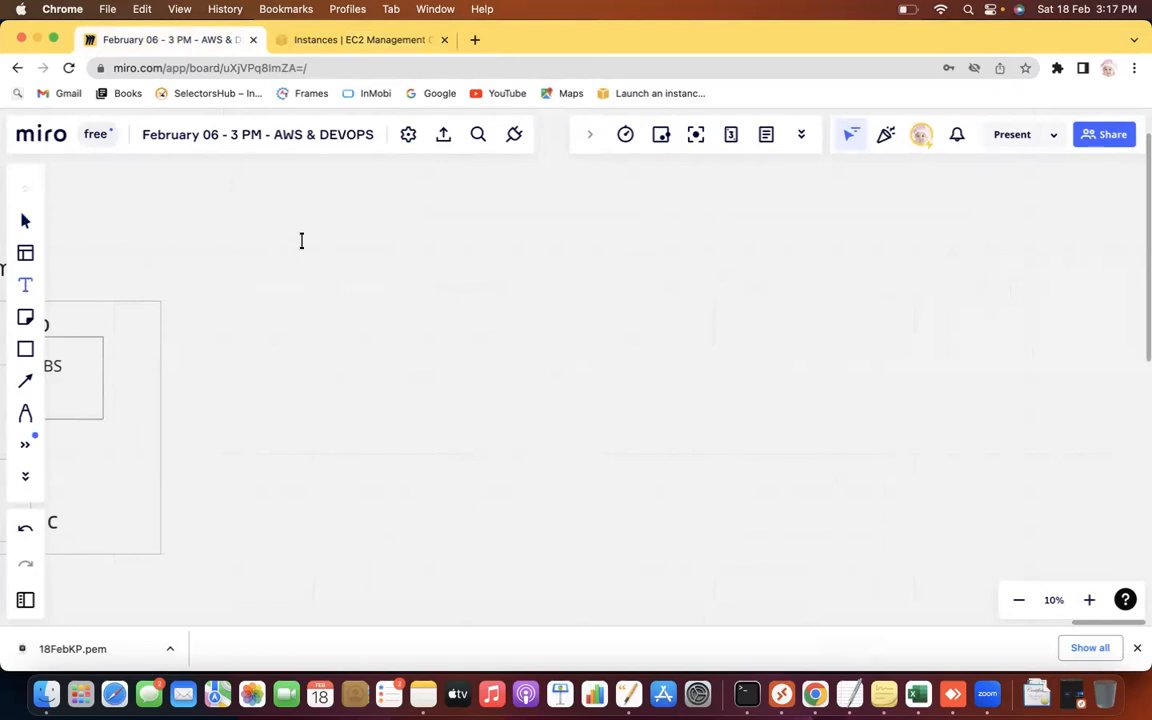
{"action": "left_click", "coordinate": [256, 192]}
{"action": "type", "text": "Snapshots:-"}
{"action": "key", "text": "Return"}
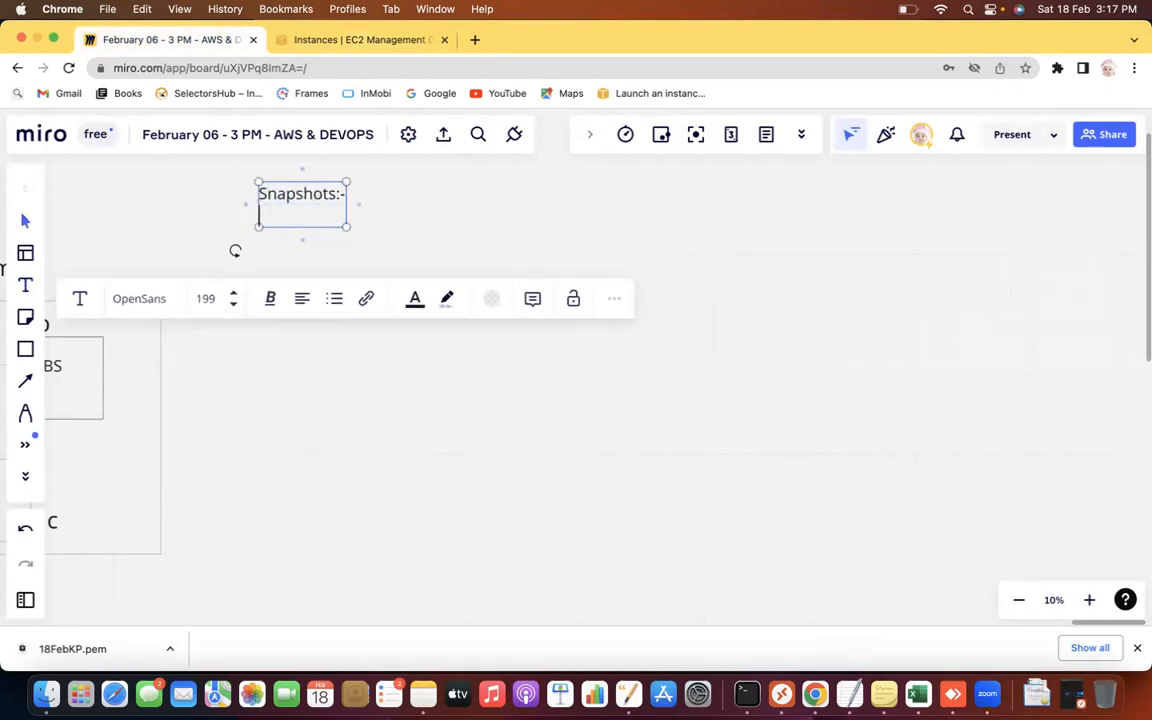
{"action": "type", "text": "----"}
{"action": "key", "text": "Return"}
{"action": "key", "text": "Return"}
Step: Add the words "Backup aned recovery" below the dashed line in the Snapshots text
{"action": "type", "text": "Backup"}
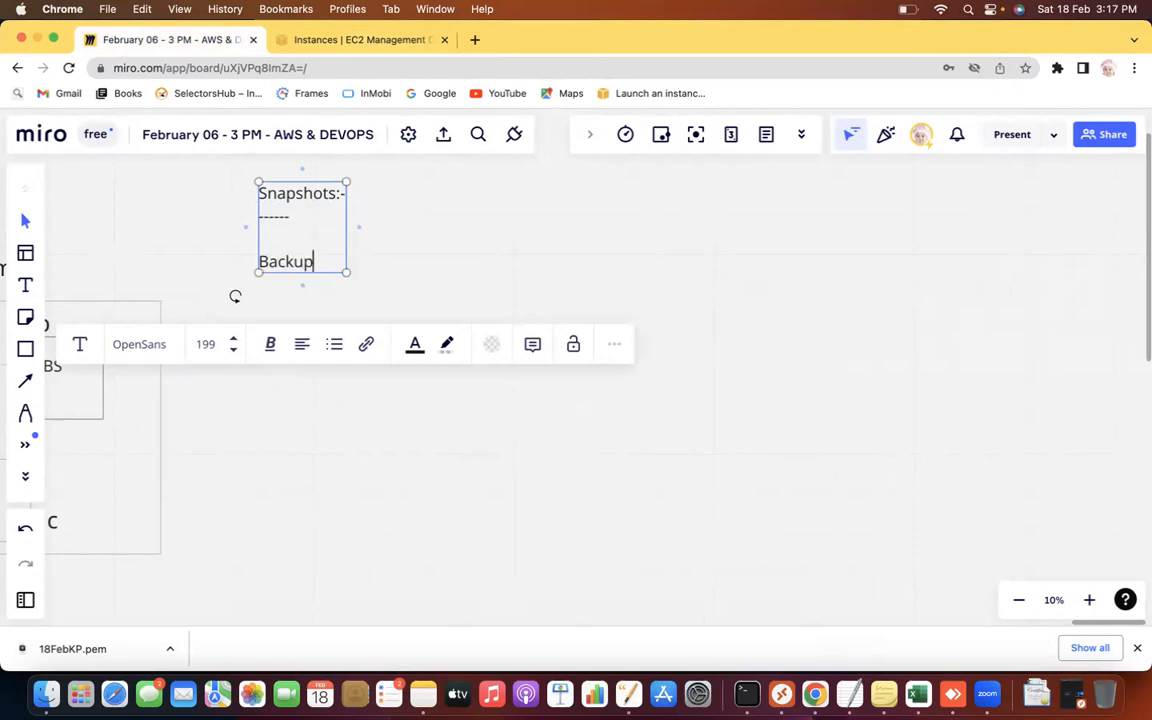
{"action": "type", "text": " aned "}
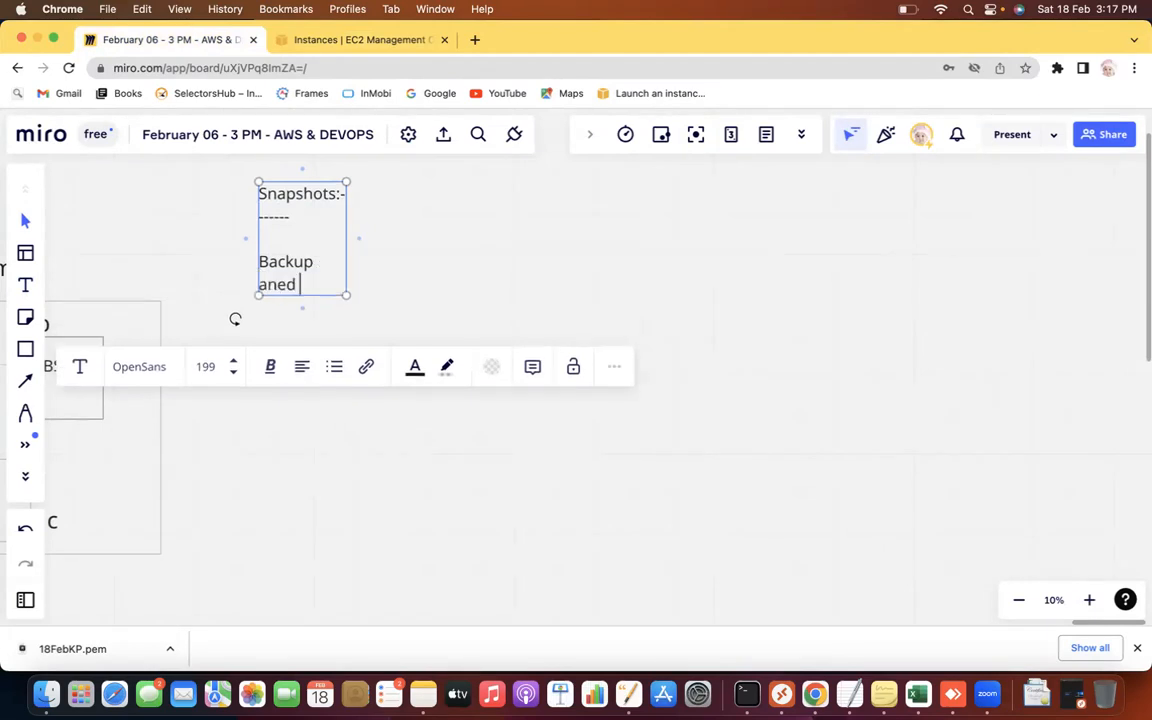
{"action": "type", "text": "recery"}
{"action": "key", "text": "BackSpace"}
{"action": "key", "text": "BackSpace"}
{"action": "type", "text": "overy"}
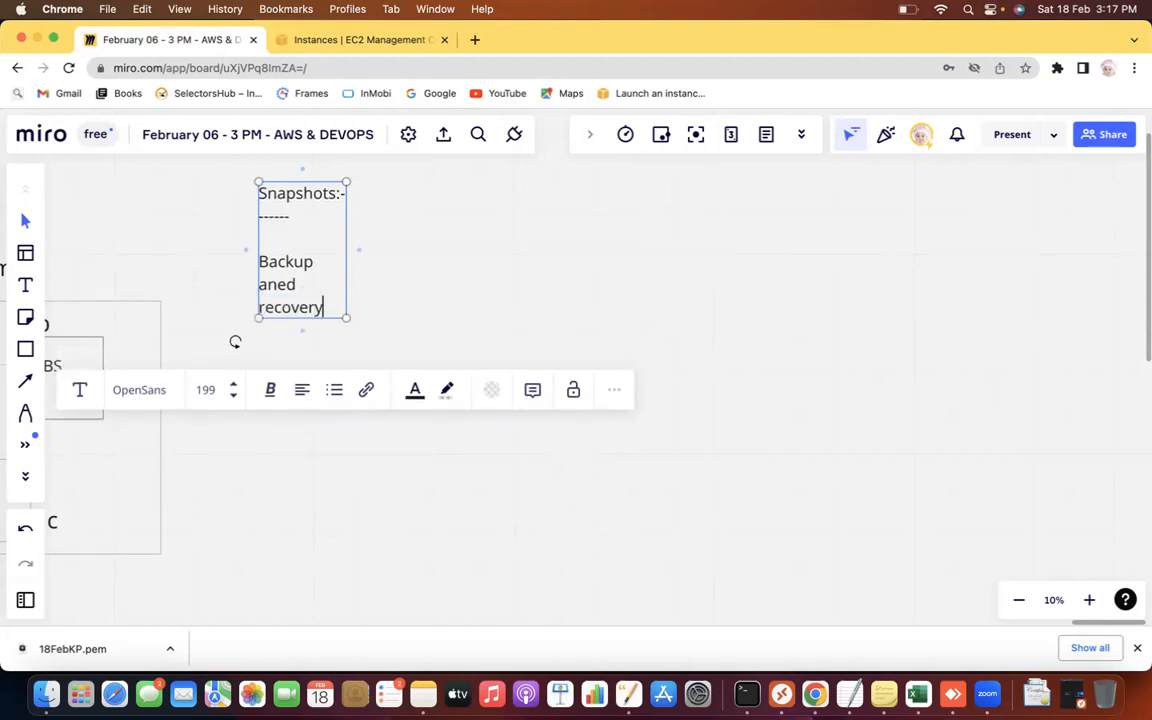
{"action": "type", "text": " method for EB"}
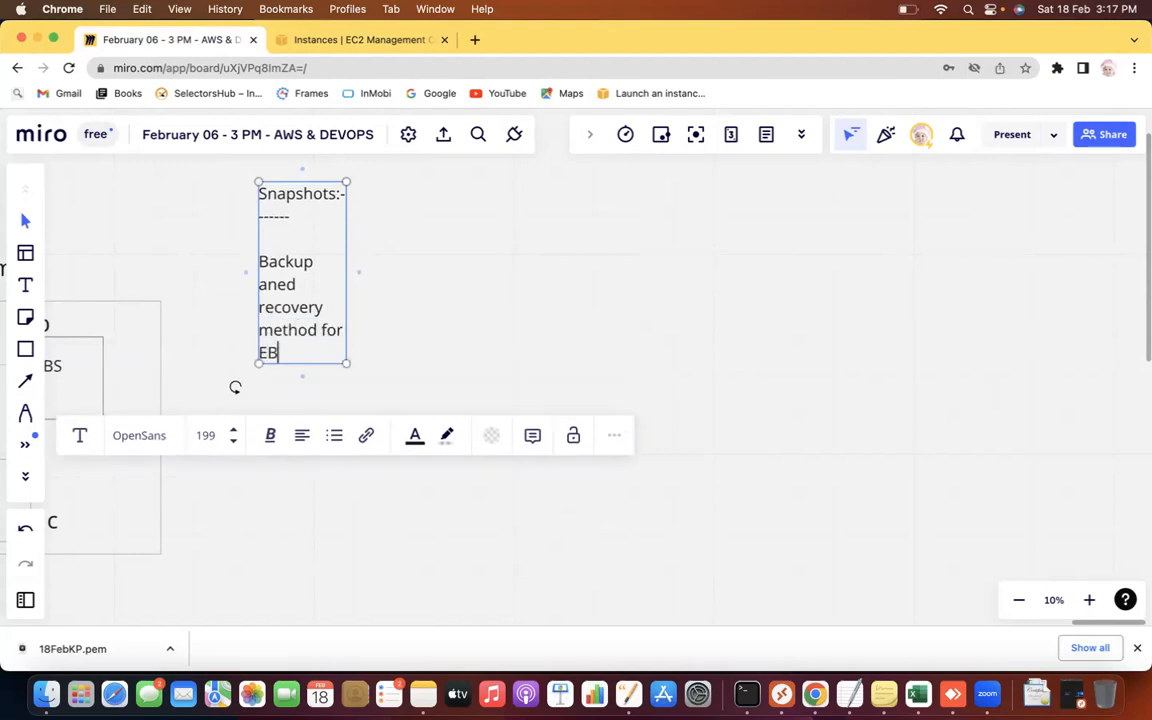
Step: Complete the sentence with "method for EBS Voume" and widen the text box so it fits on one line
{"action": "type", "text": "S Voume"}
{"action": "left_click_drag", "start_coordinate": [347, 267], "coordinate": [791, 184]}
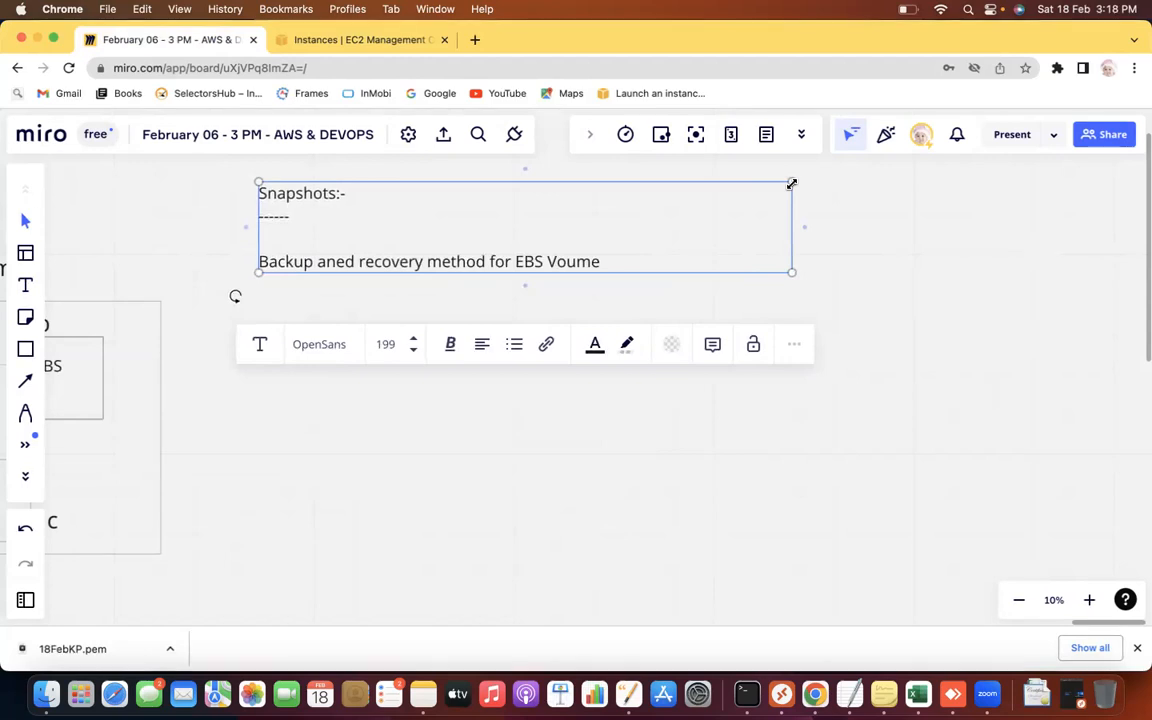
Step: Draw an empty square on the board below the Snapshots text, beside the Mumbai diagram
{"action": "left_click", "coordinate": [517, 509]}
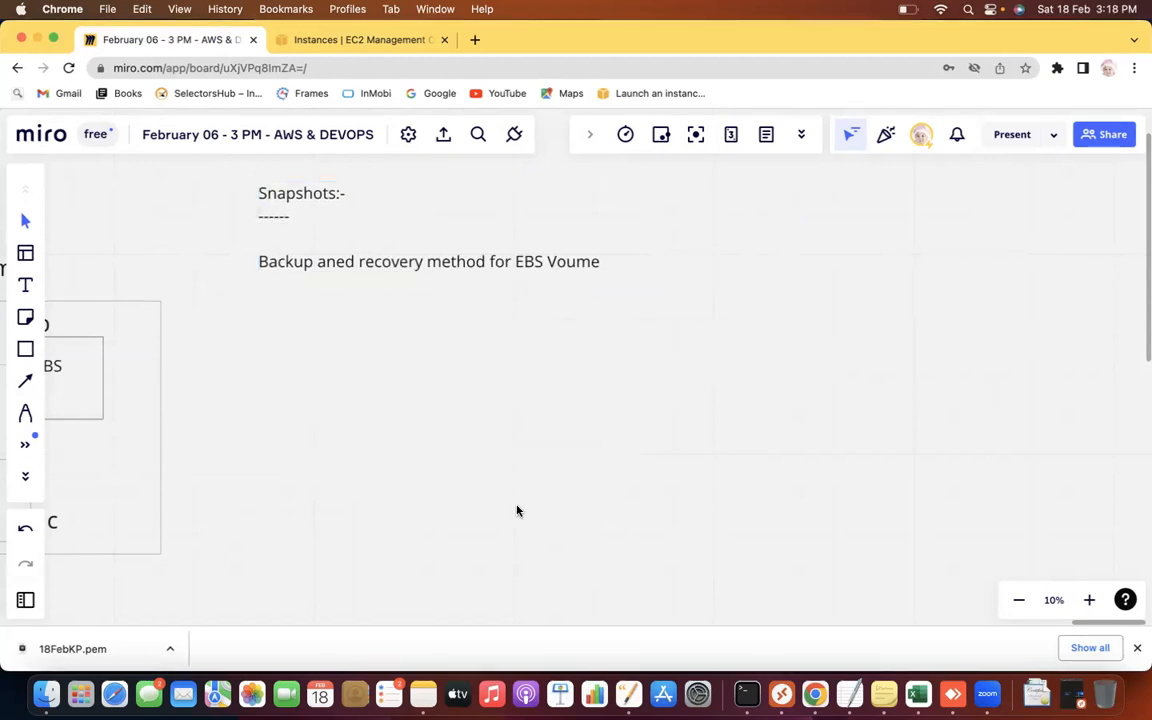
{"action": "scroll", "coordinate": [517, 509], "scroll_direction": "down", "scroll_amount": 3}
{"action": "scroll", "coordinate": [518, 511], "scroll_direction": "up", "scroll_amount": 1}
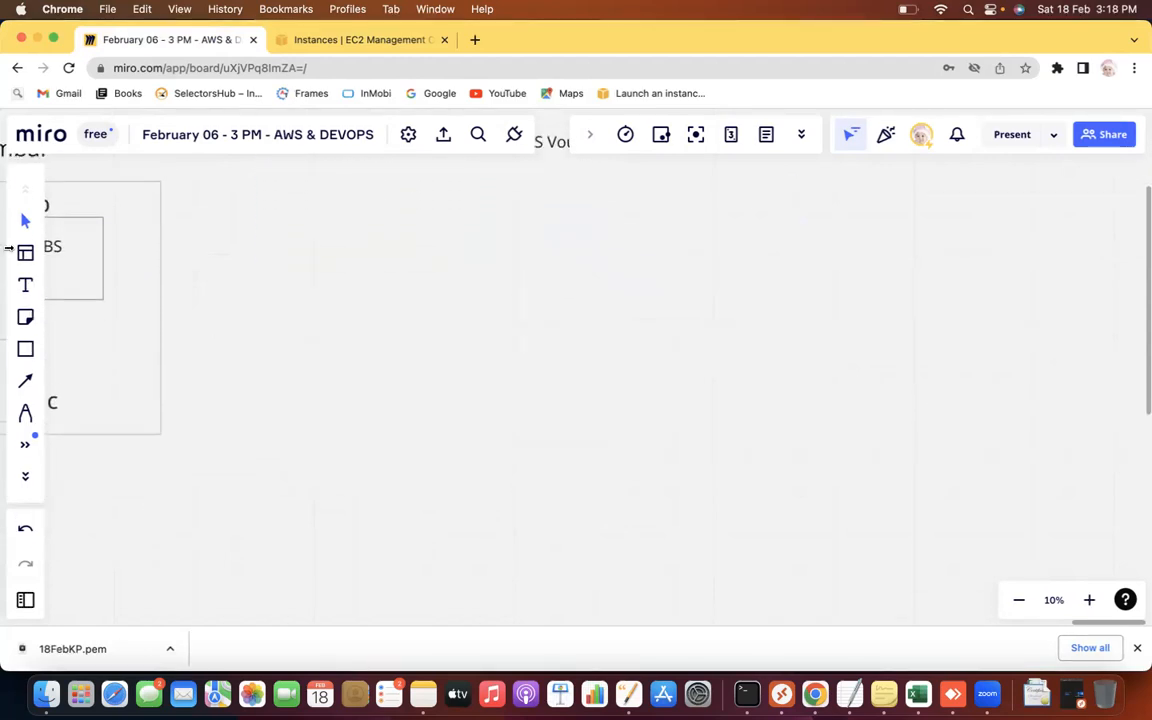
{"action": "left_click", "coordinate": [25, 352]}
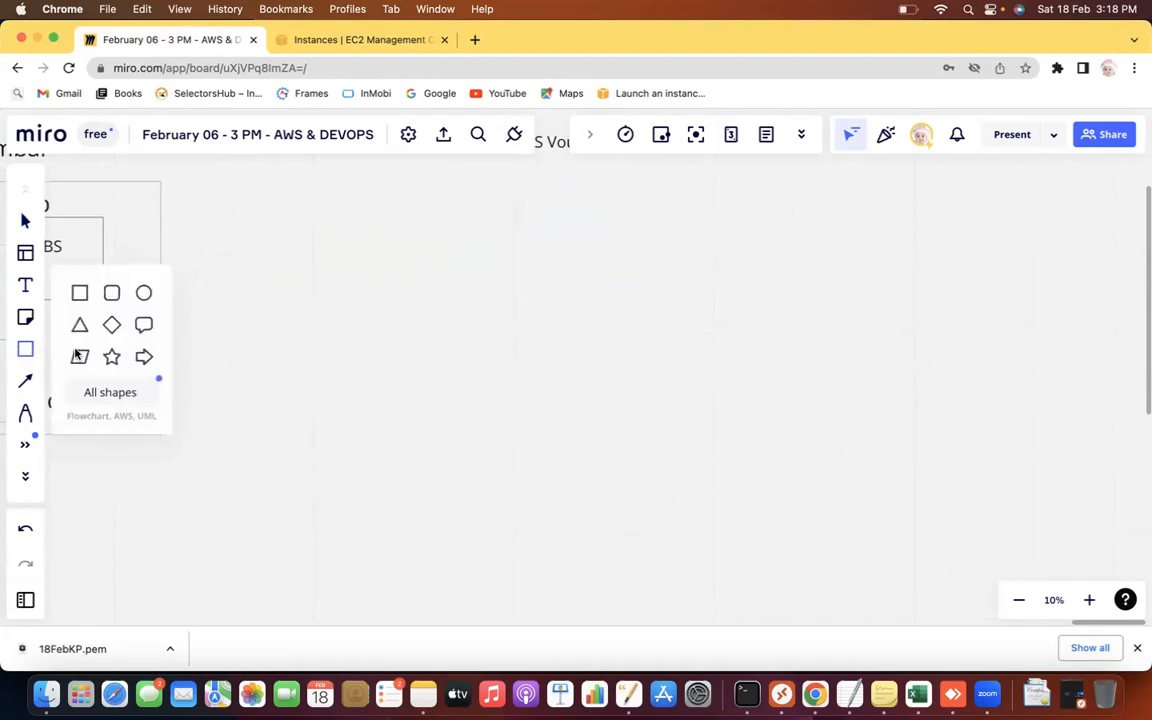
{"action": "left_click", "coordinate": [80, 292]}
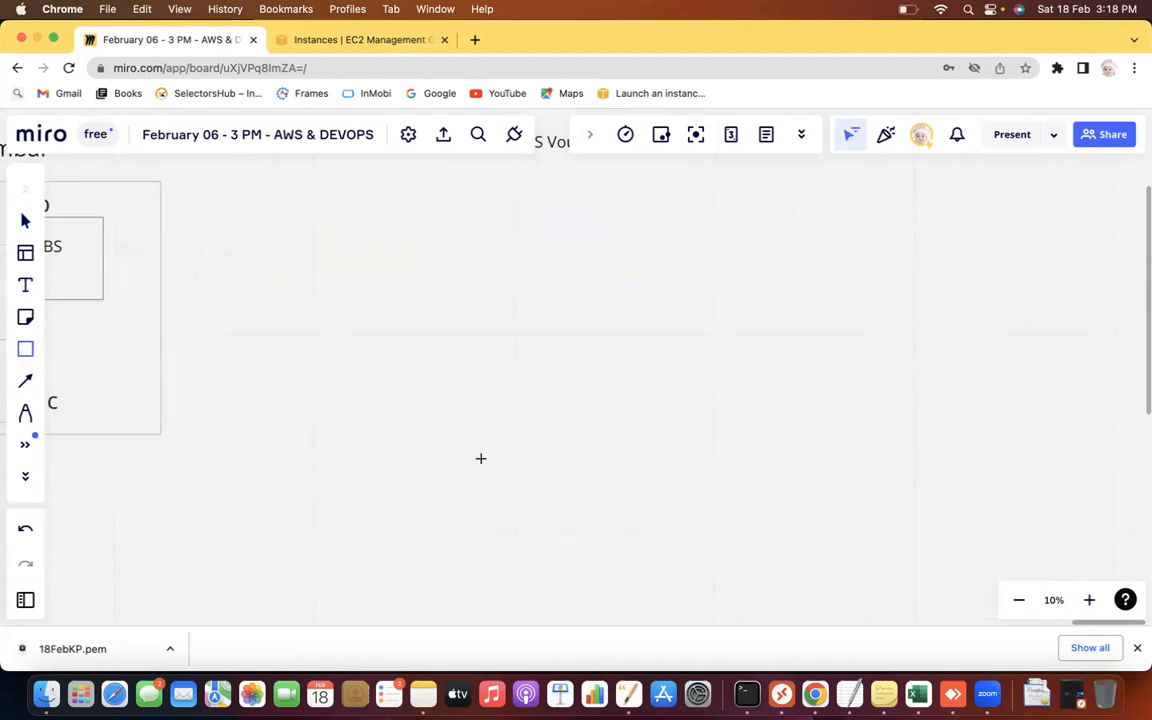
{"action": "left_click_drag", "start_coordinate": [319, 361], "coordinate": [496, 541]}
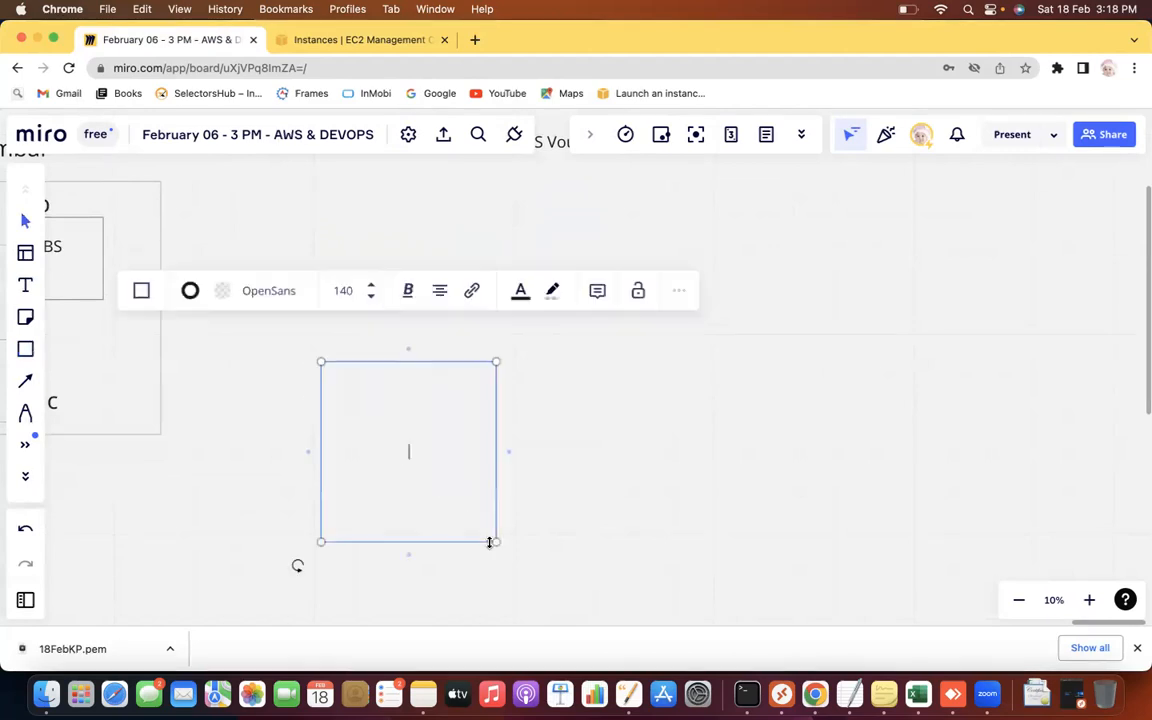
Step: Add the text label "Old Smart Phone" directly beneath the new square
{"action": "left_click", "coordinate": [26, 288]}
{"action": "left_click", "coordinate": [330, 563]}
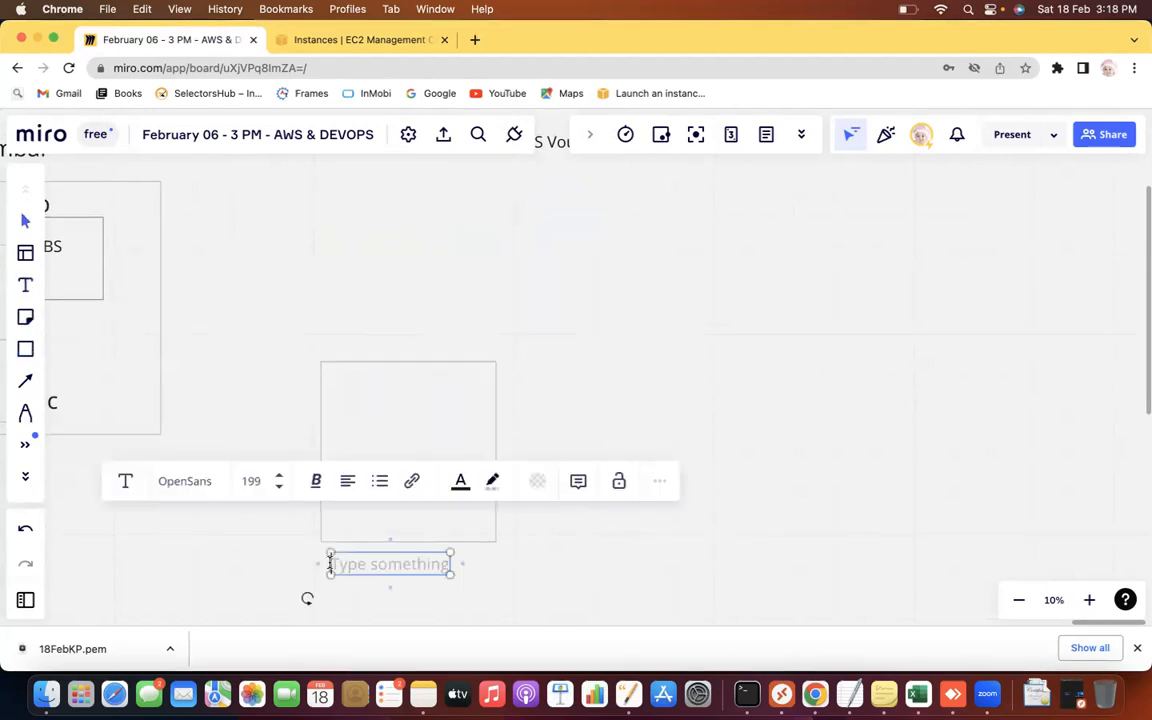
{"action": "type", "text": "Old Smart Ph"}
{"action": "type", "text": "y"}
{"action": "key", "text": "BackSpace"}
{"action": "type", "text": "t Phgone"}
{"action": "key", "text": "BackSpace"}
{"action": "key", "text": "BackSpace"}
{"action": "key", "text": "BackSpace"}
{"action": "key", "text": "BackSpace"}
{"action": "type", "text": "one"}
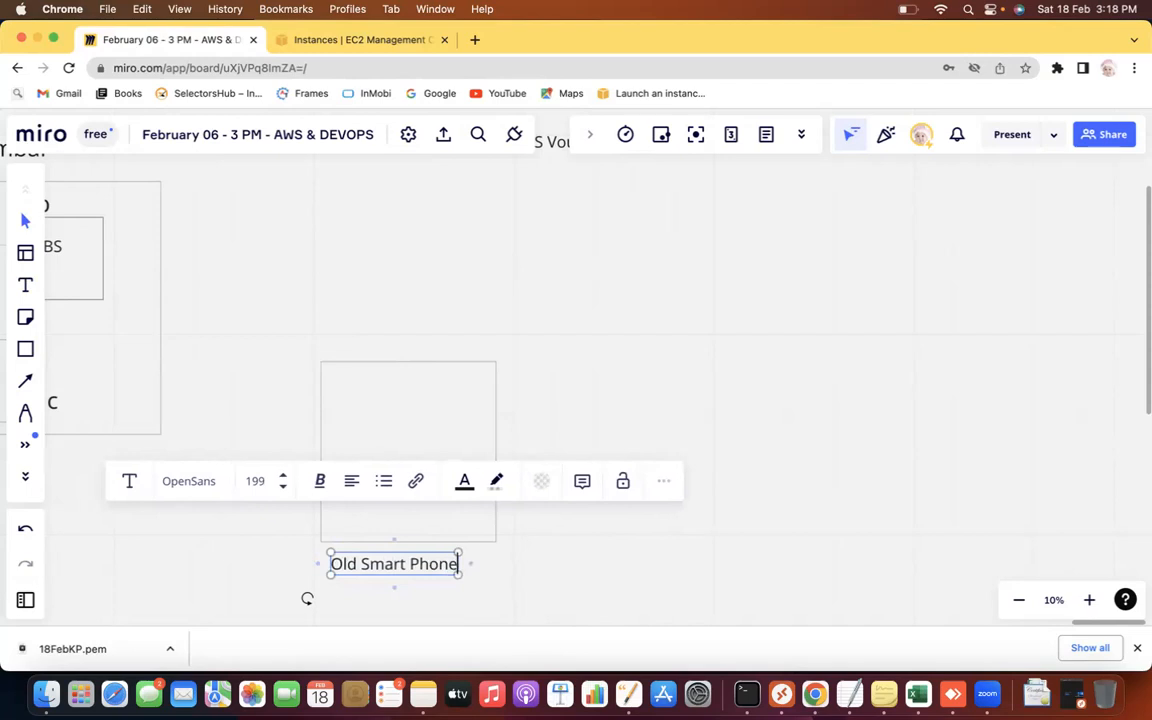
Step: Add the text "Whatsapp" inside the Old Smart Phone square
{"action": "left_click", "coordinate": [25, 285]}
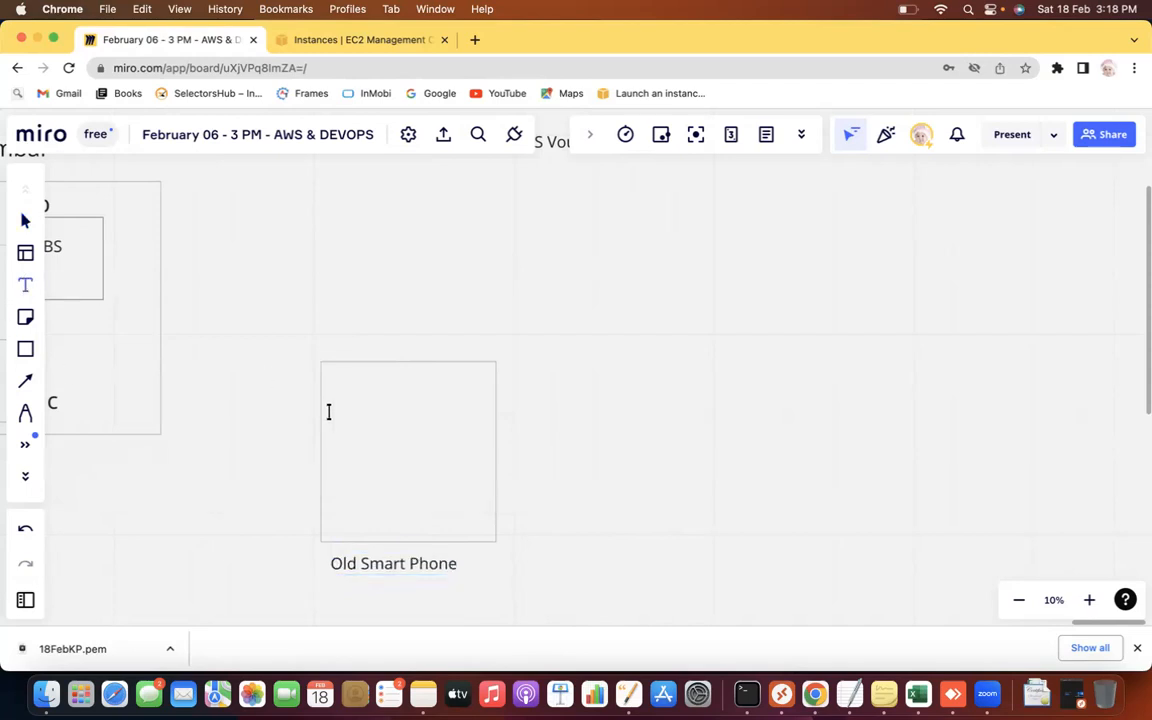
{"action": "left_click", "coordinate": [365, 408]}
{"action": "type", "text": "Whatsapp"}
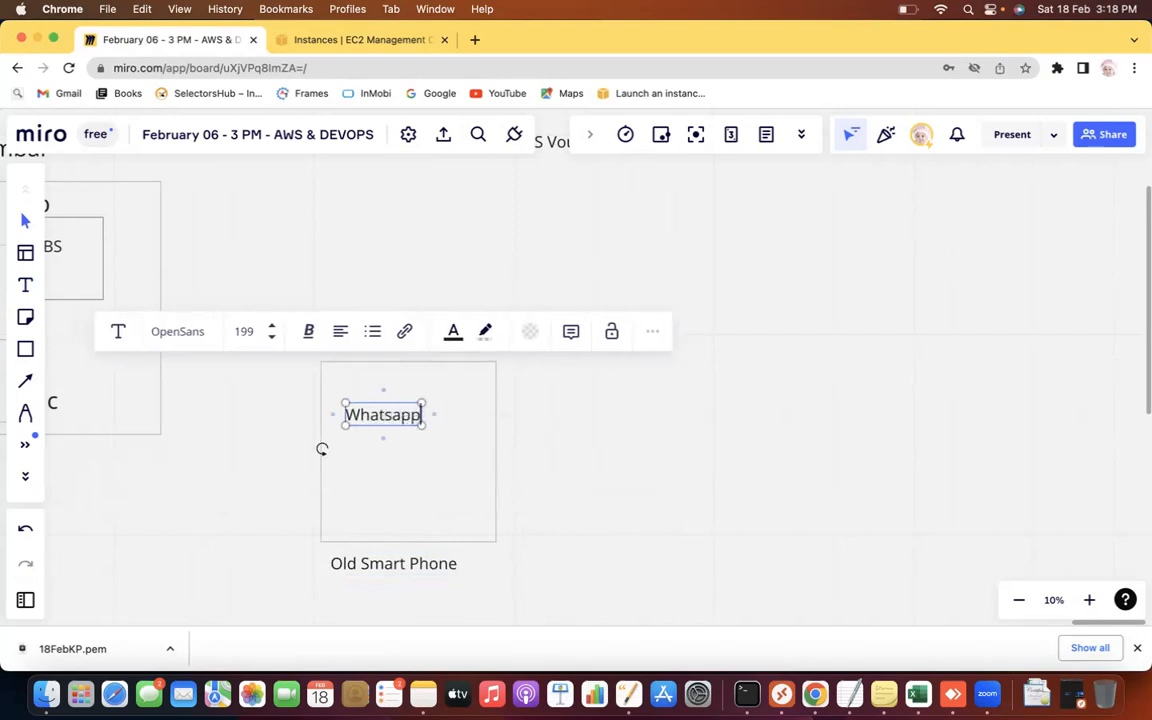
Step: Add "(Data)" on the line directly below "Whatsapp", with no blank line between them
{"action": "key", "text": "Return"}
{"action": "key", "text": "Return"}
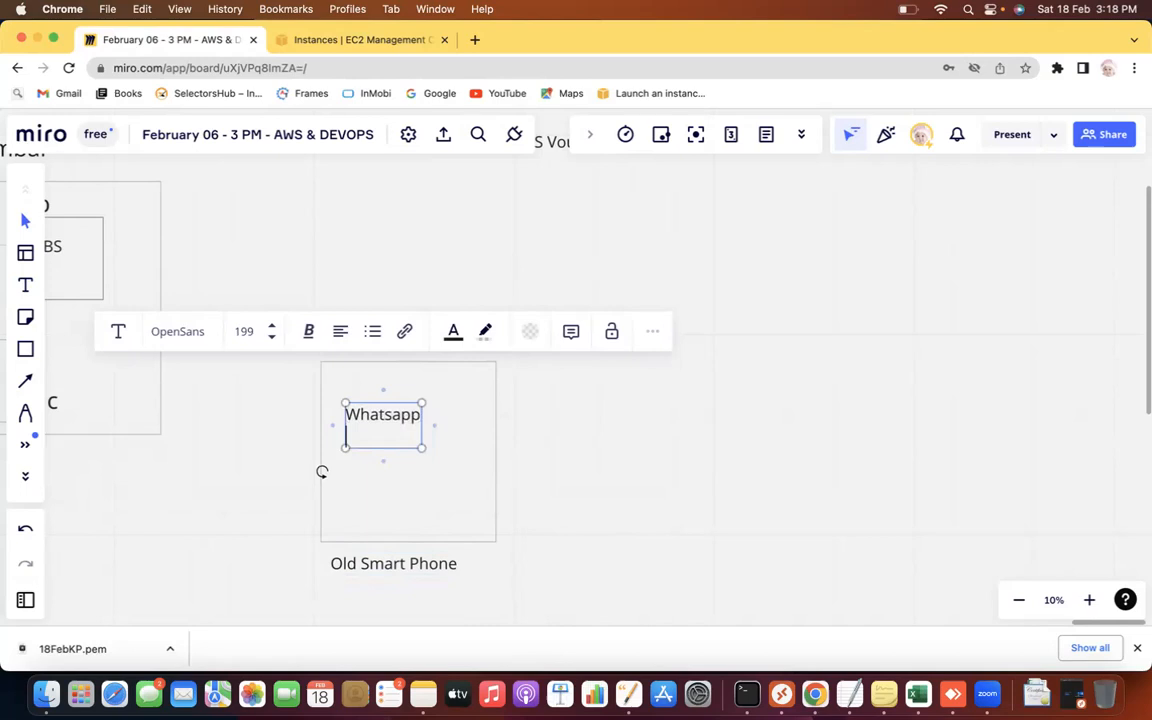
{"action": "type", "text": "(daTA"}
{"action": "key", "text": "BackSpace"}
{"action": "key", "text": "BackSpace"}
{"action": "key", "text": "BackSpace"}
{"action": "key", "text": "BackSpace"}
{"action": "type", "text": "Data)"}
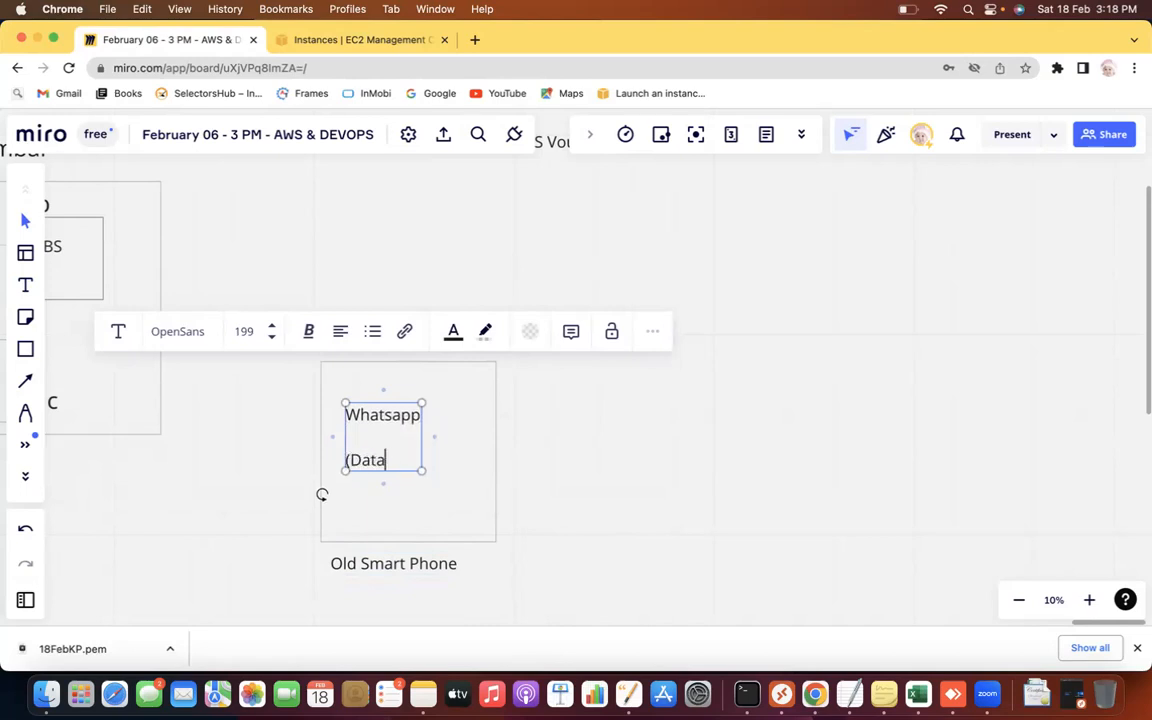
{"action": "key", "text": "Left"}
{"action": "key", "text": "Left"}
{"action": "key", "text": "Left"}
{"action": "key", "text": "Left"}
{"action": "key", "text": "Left"}
{"action": "key", "text": "BackSpace"}
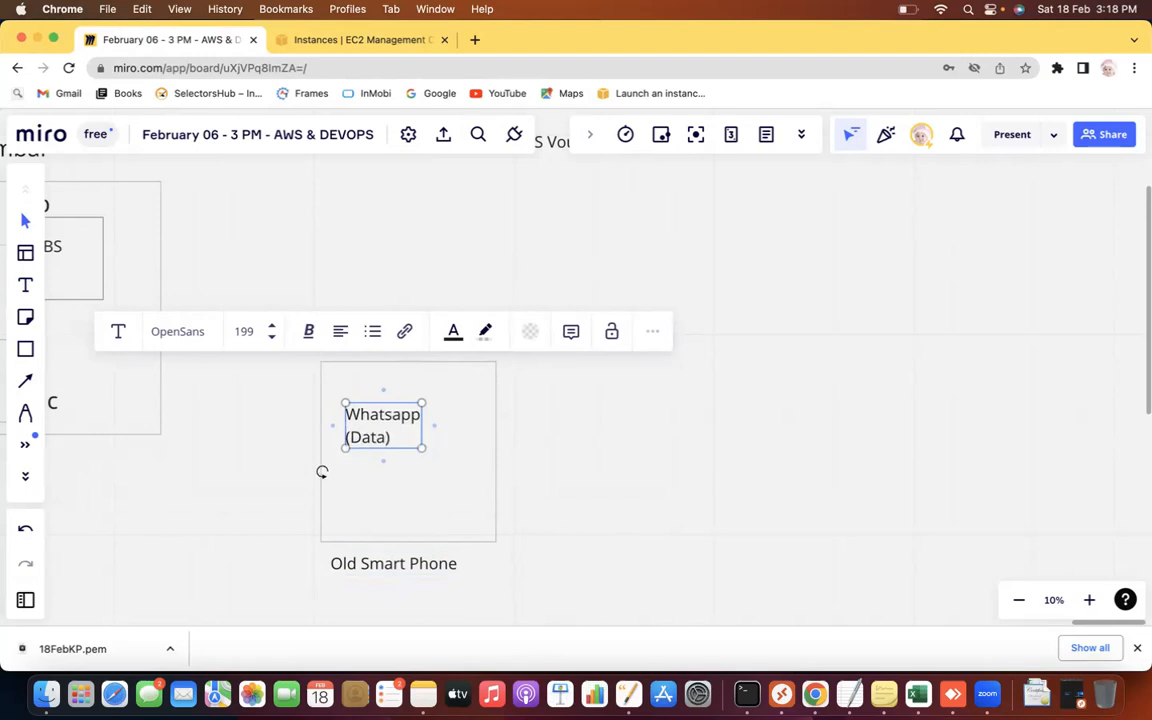
{"action": "left_click", "coordinate": [500, 555]}
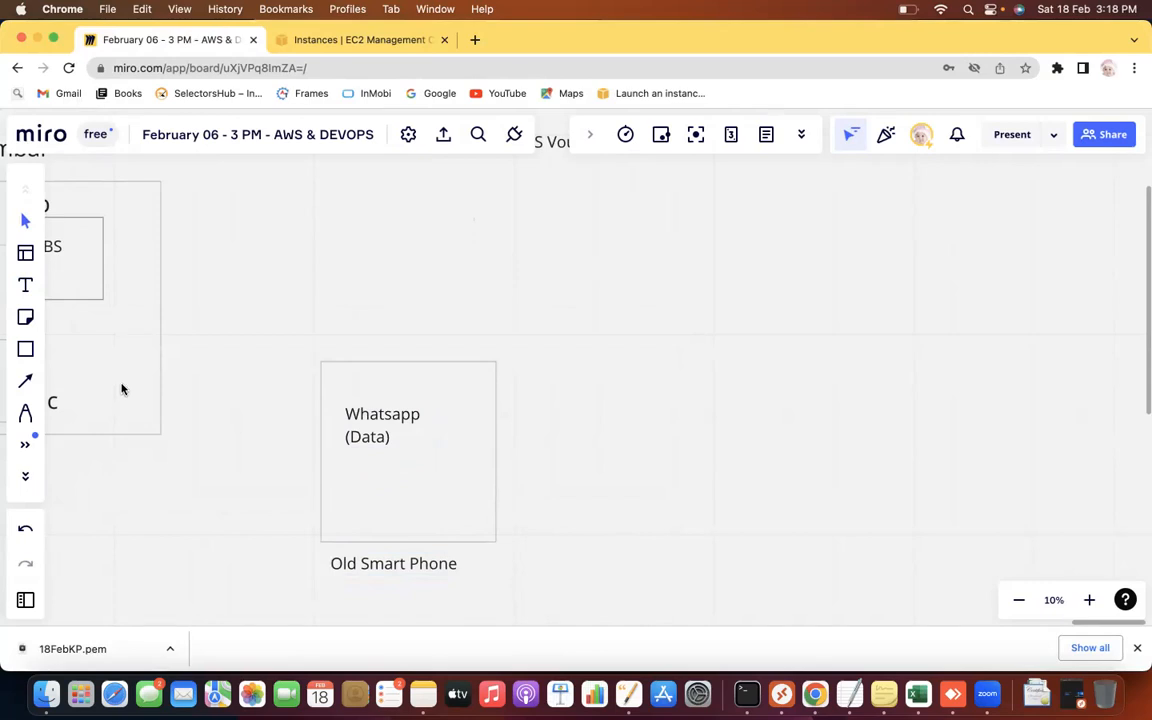
Step: Draw a curved connector from the upper edge of the Old Smart Phone square up to a new connected square
{"action": "left_click", "coordinate": [25, 381]}
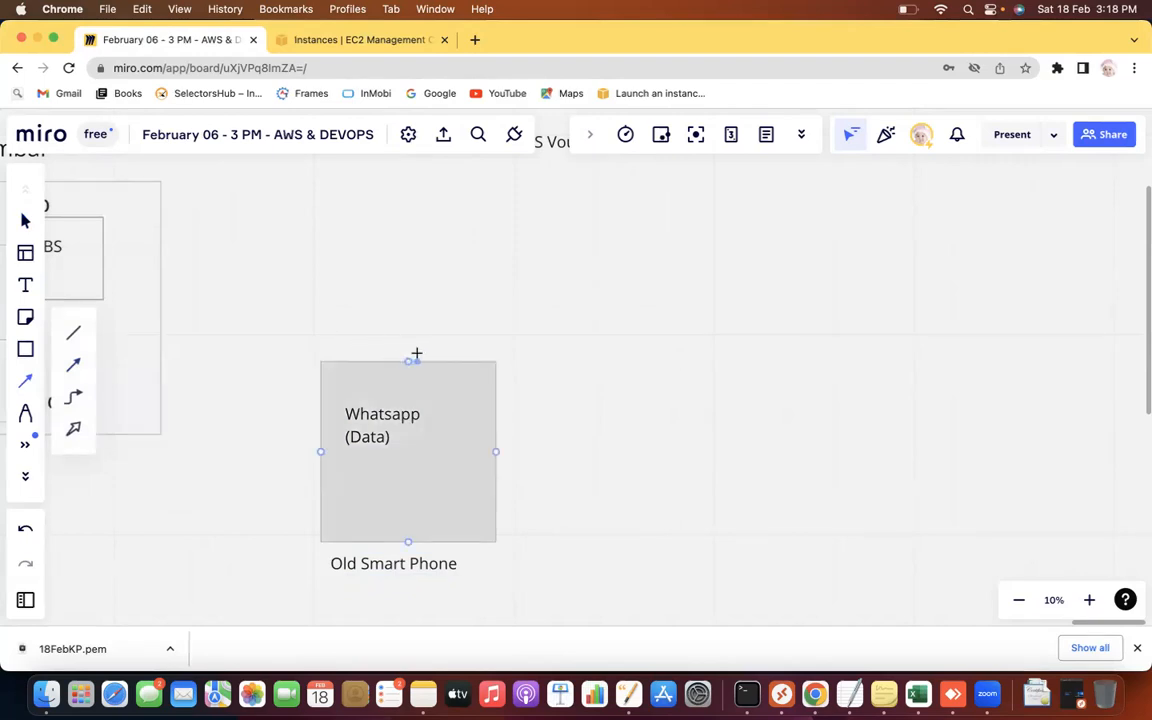
{"action": "left_click_drag", "start_coordinate": [485, 290], "coordinate": [530, 254]}
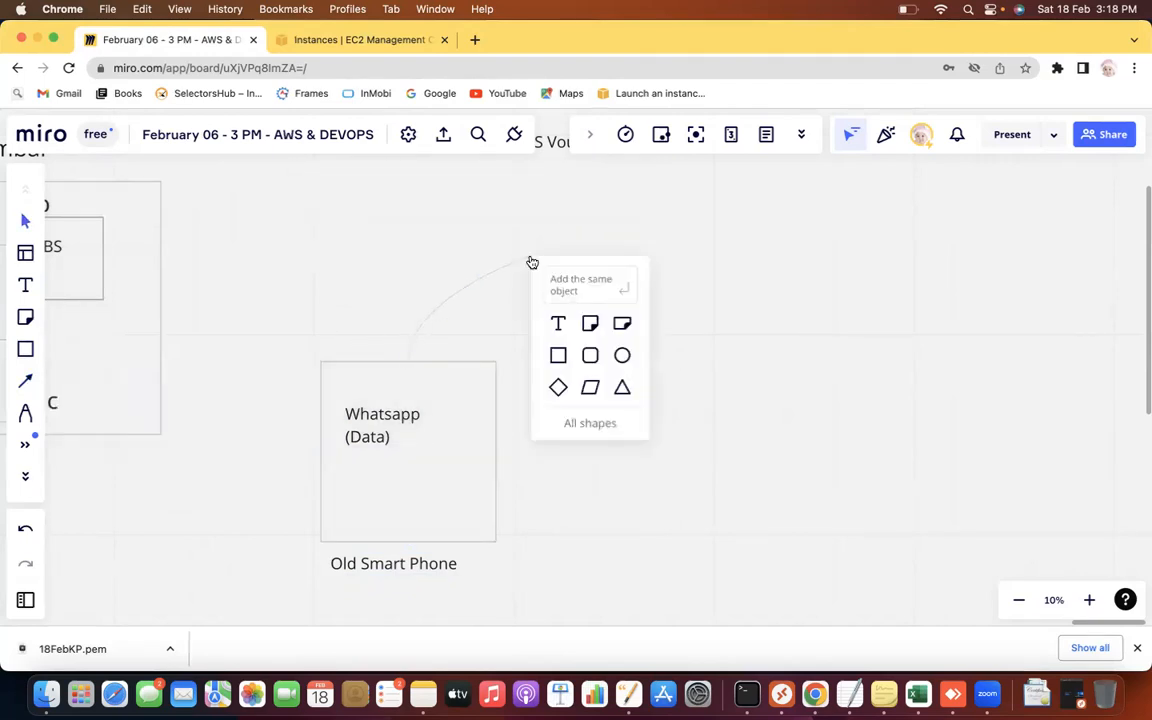
{"action": "left_click", "coordinate": [558, 357]}
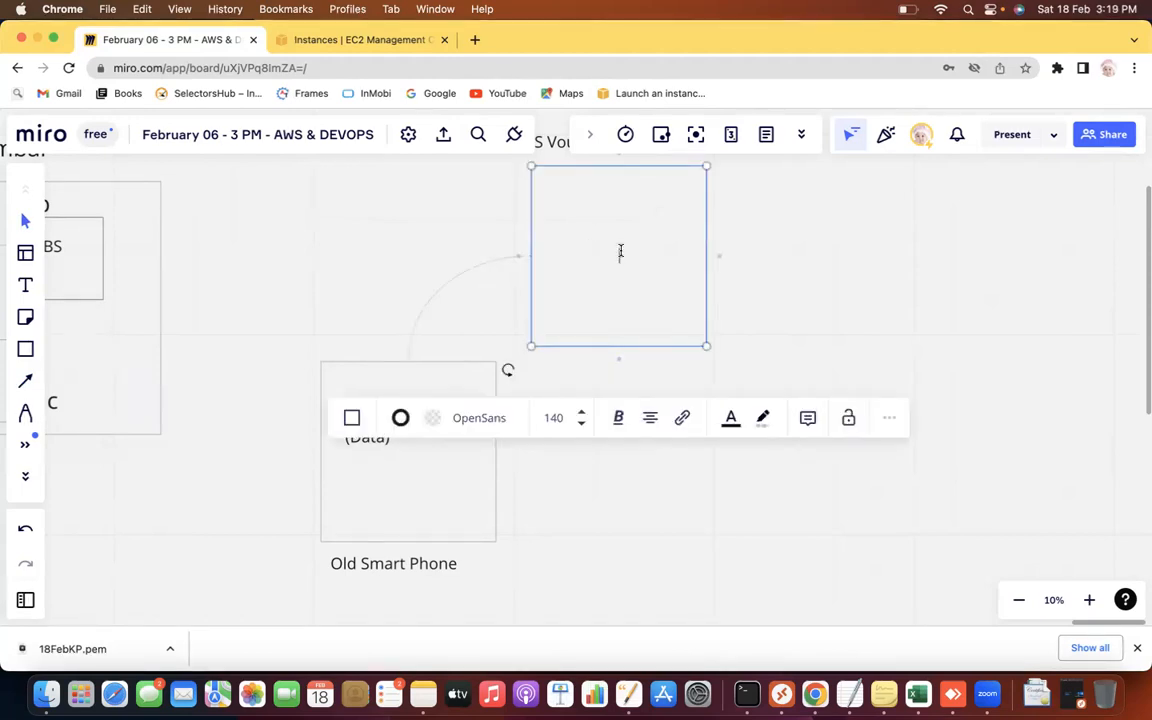
Step: Enter "Google Drive/Icloud" in the connected square and make the text bold
{"action": "type", "text": "Google Drive/Icloud"}
{"action": "key", "text": "super+a"}
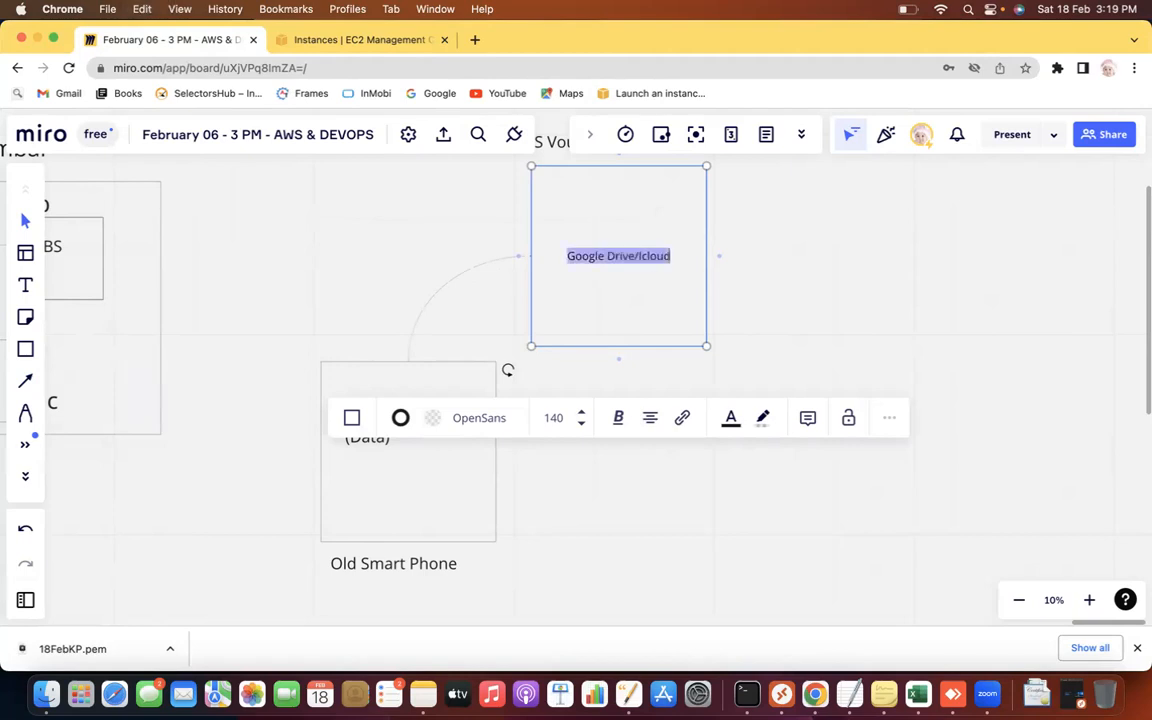
{"action": "key", "text": "super+b"}
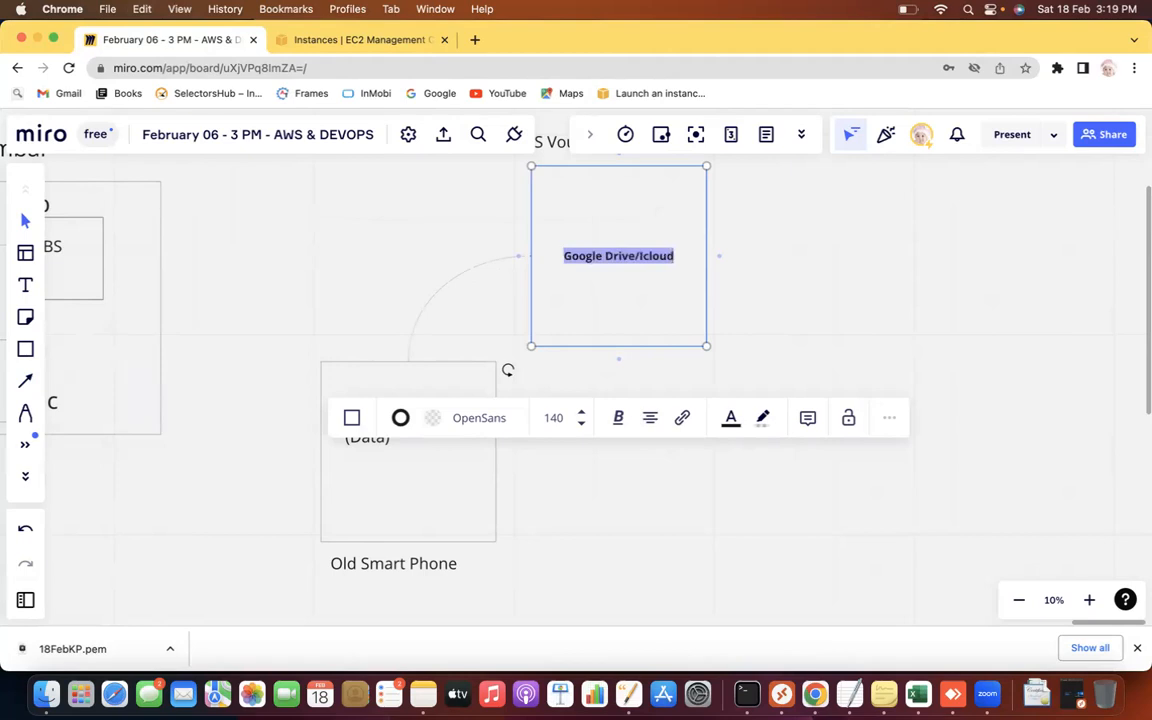
{"action": "left_click", "coordinate": [742, 280]}
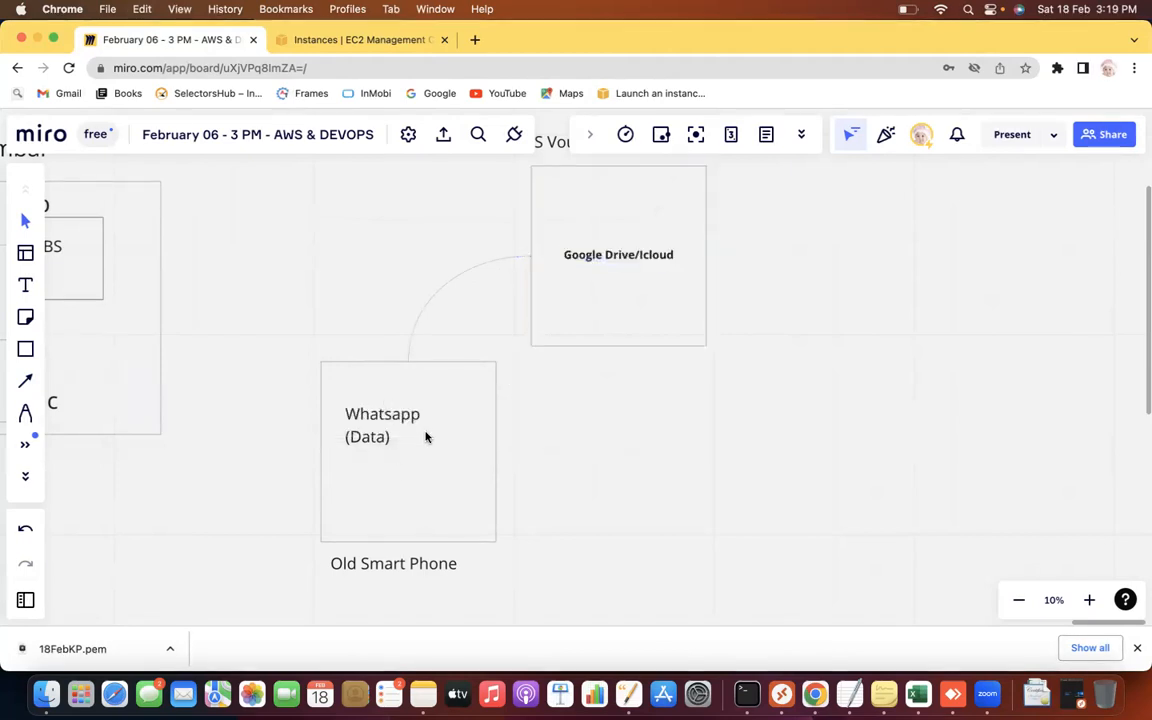
Step: Add the text "3 AM Morning" beside the curved connector and widen its text box so "Morning" fits on one line
{"action": "left_click", "coordinate": [32, 284]}
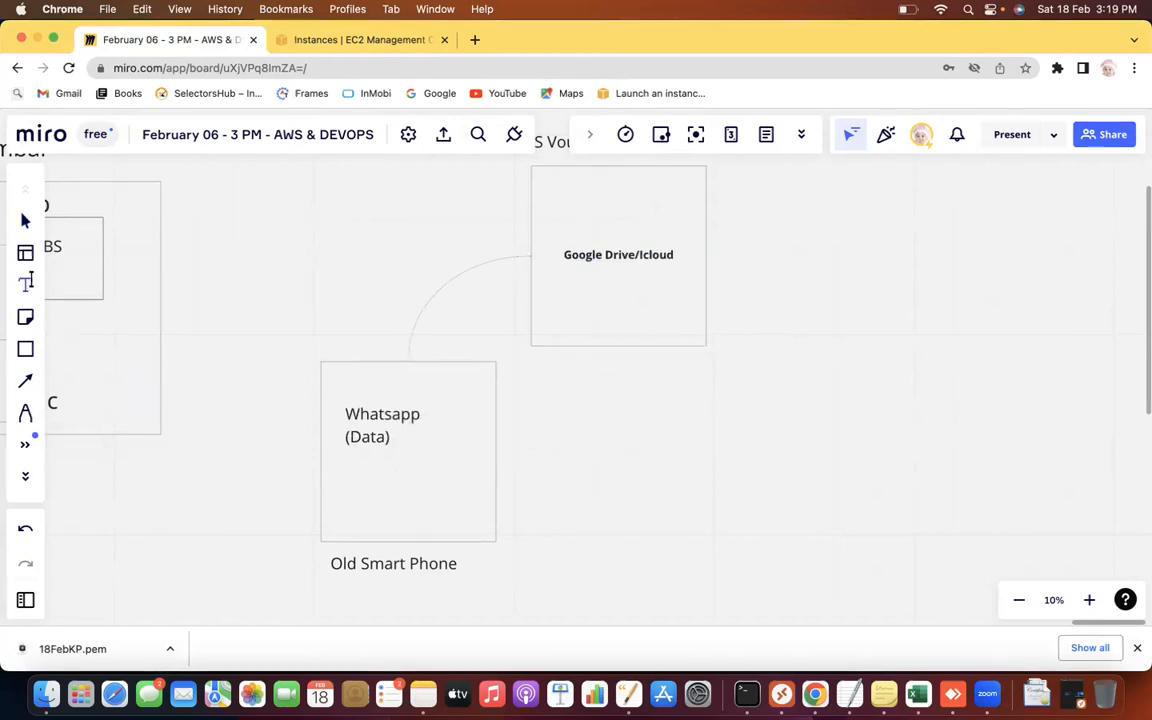
{"action": "left_click", "coordinate": [410, 269]}
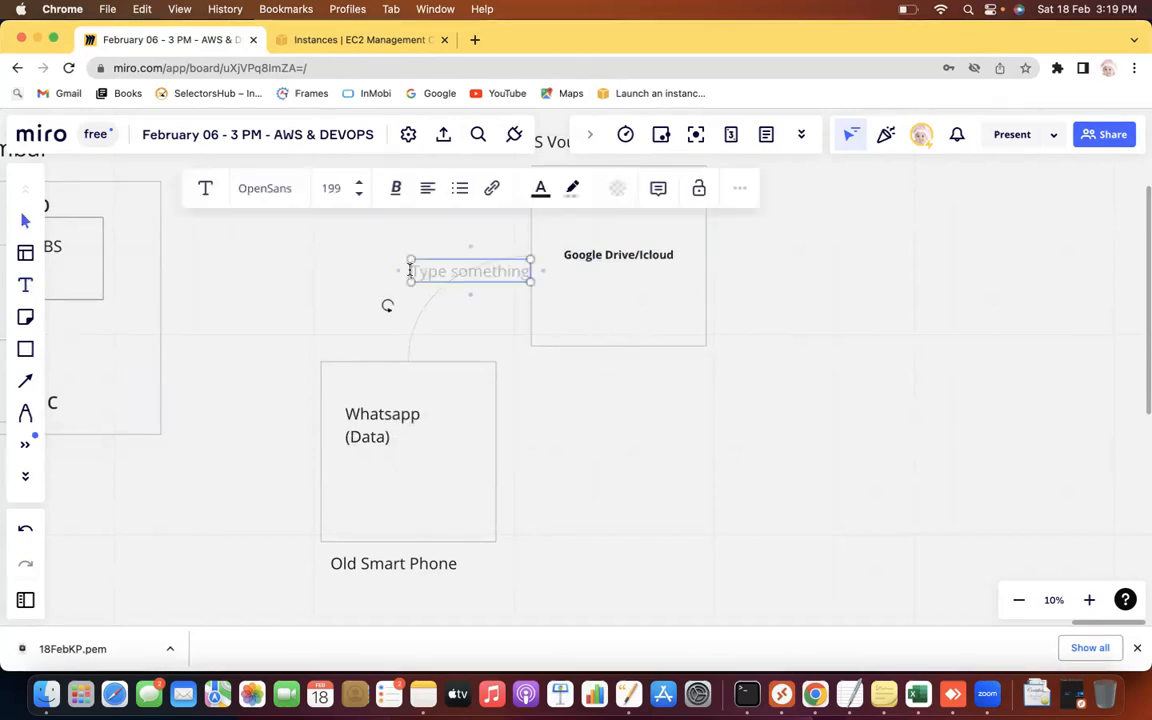
{"action": "type", "text": "3 A"}
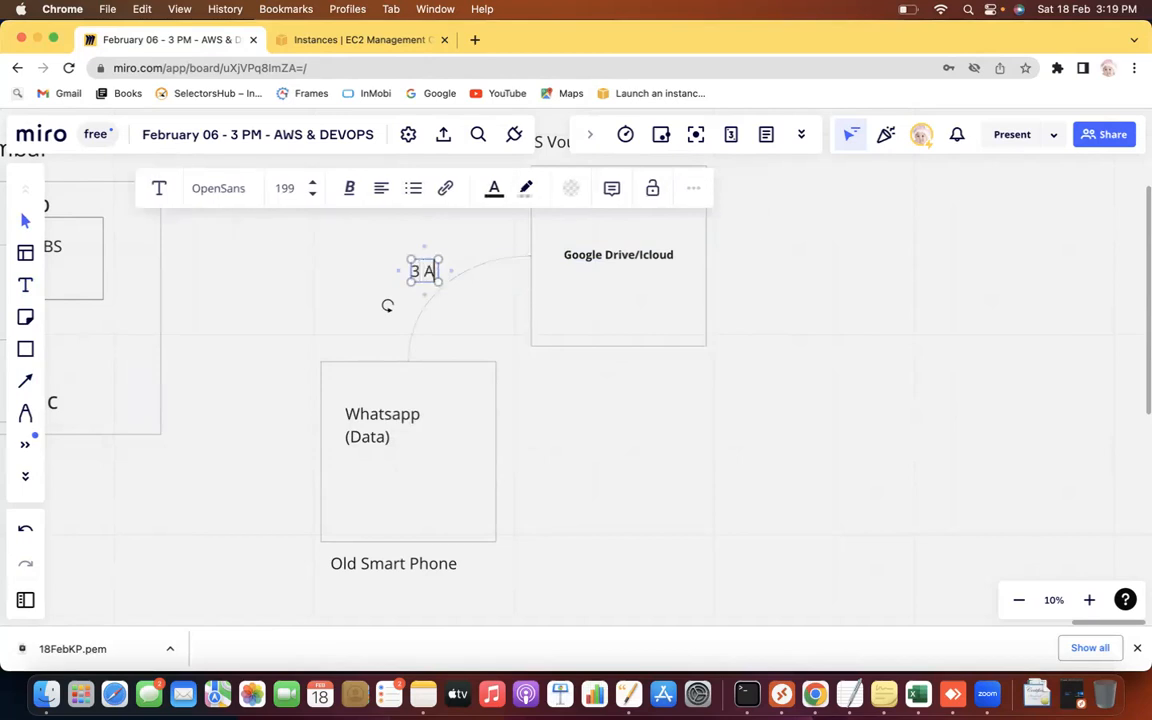
{"action": "type", "text": "M Mo"}
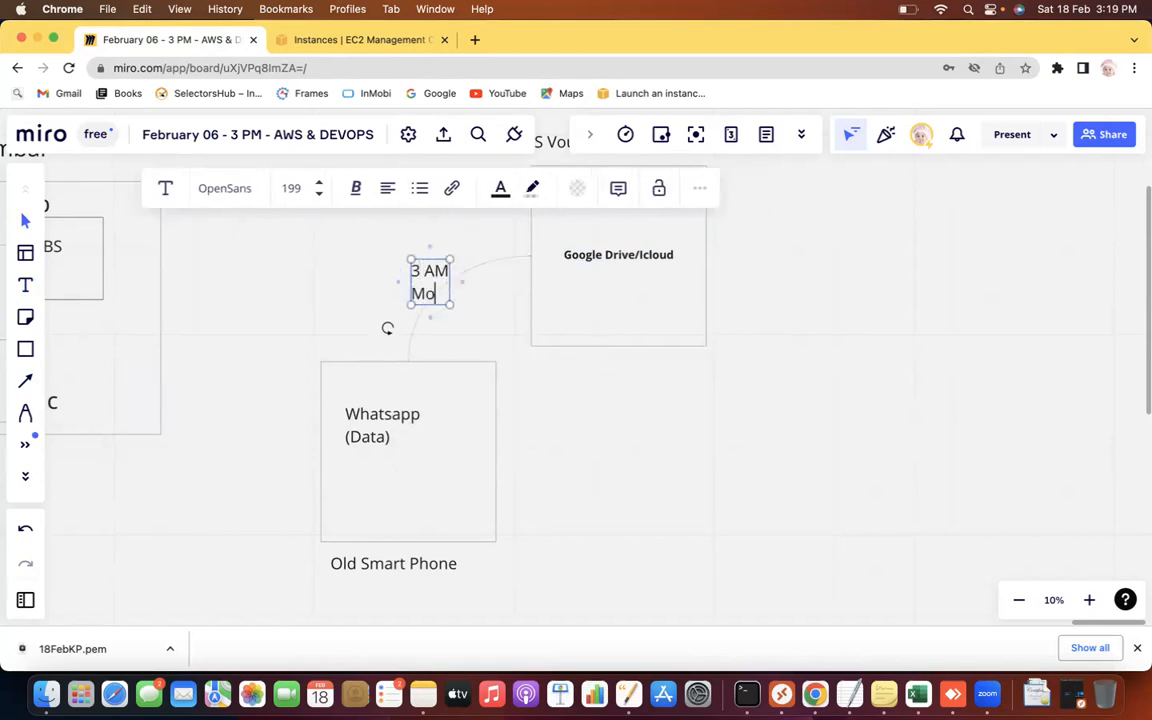
{"action": "type", "text": "rning"}
{"action": "left_click_drag", "start_coordinate": [451, 293], "coordinate": [512, 291]}
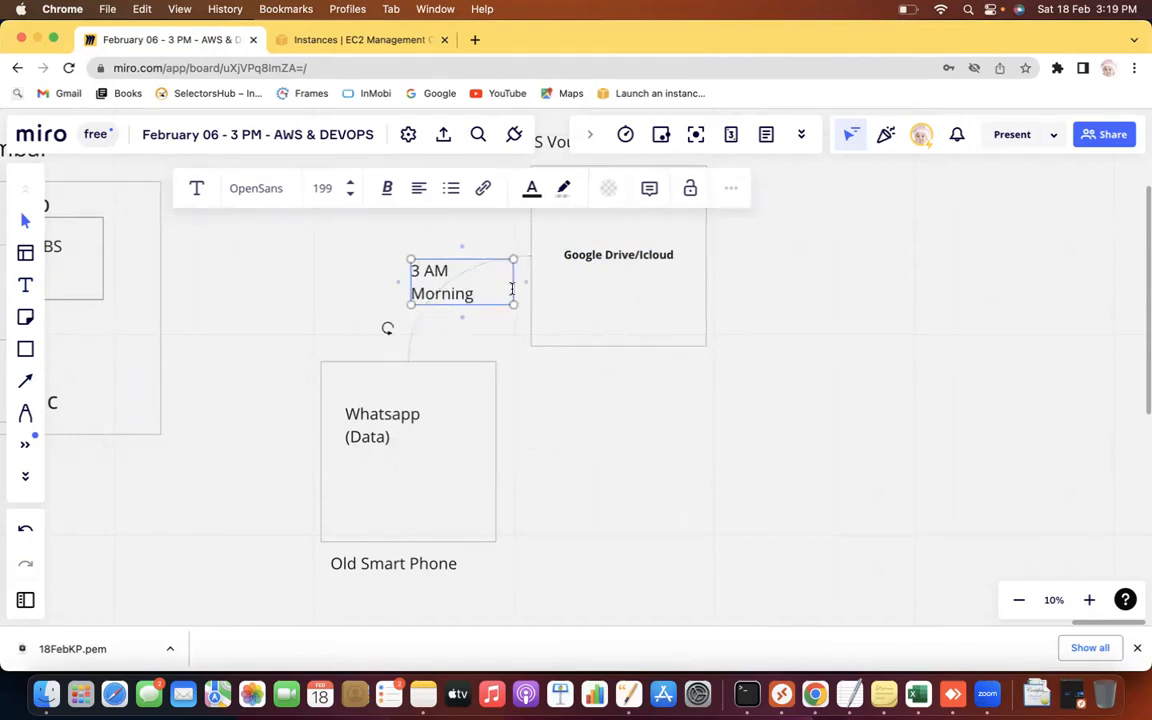
{"action": "left_click", "coordinate": [587, 375]}
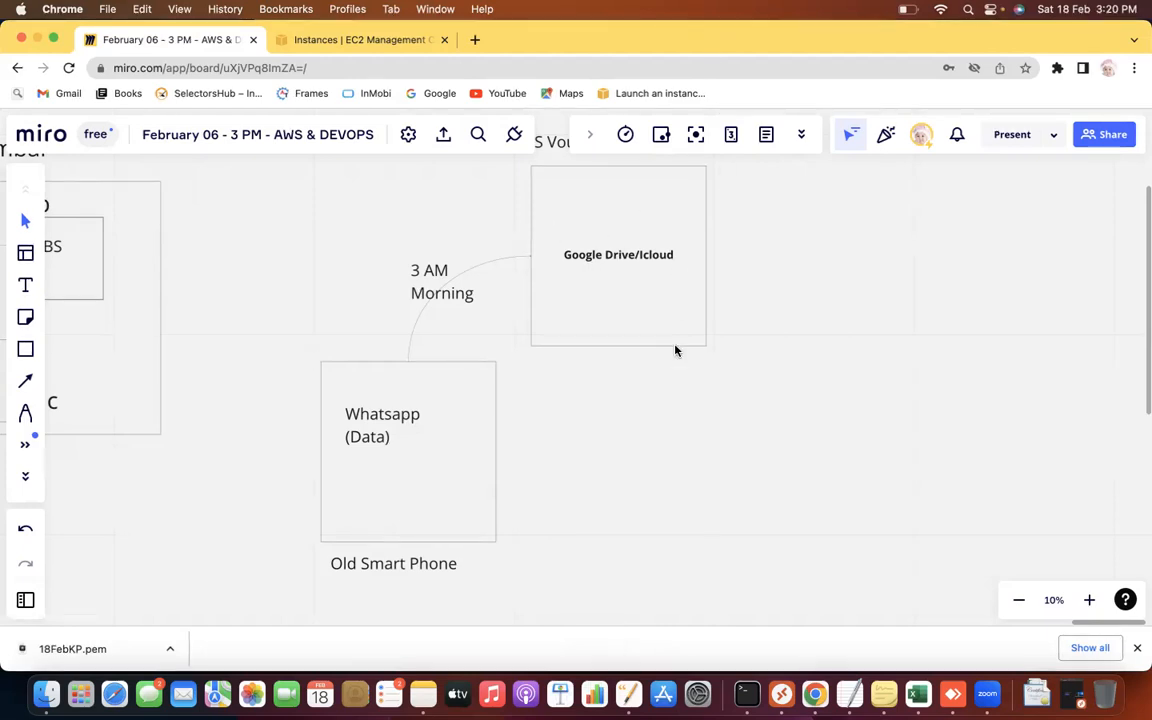
Step: Draw a third square below and to the right of the Google Drive/Icloud square and link the two with a curved connector
{"action": "left_click", "coordinate": [25, 348]}
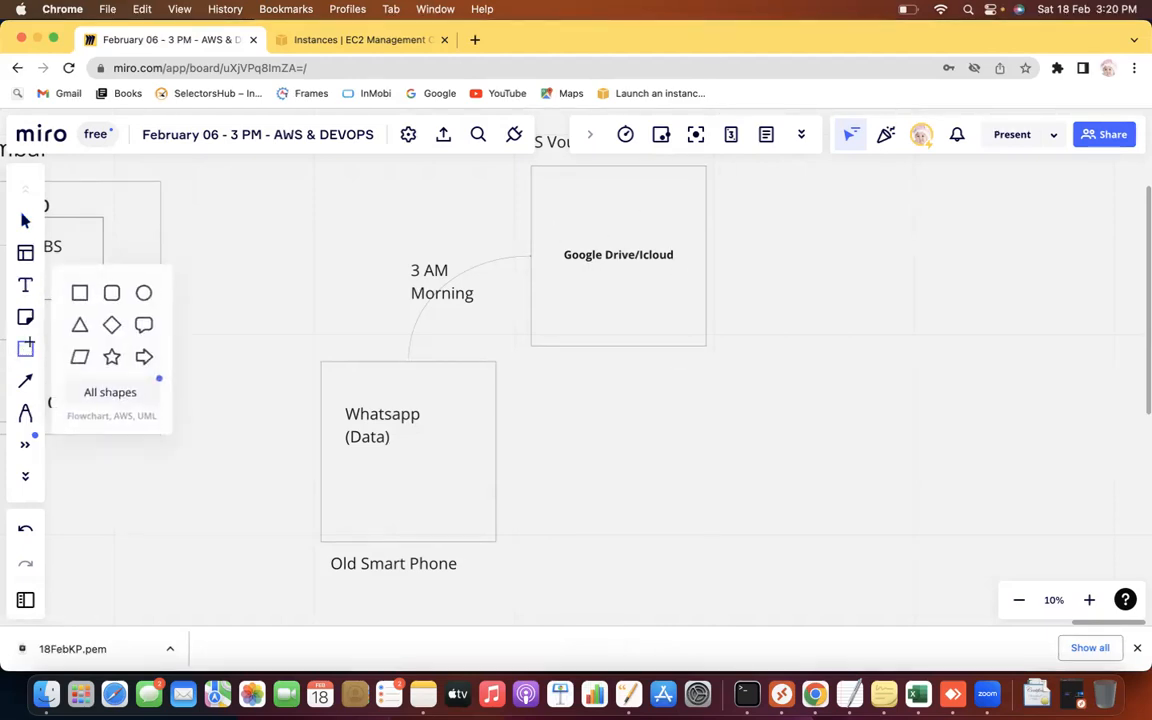
{"action": "left_click", "coordinate": [85, 298]}
{"action": "left_click_drag", "start_coordinate": [765, 375], "coordinate": [946, 551]}
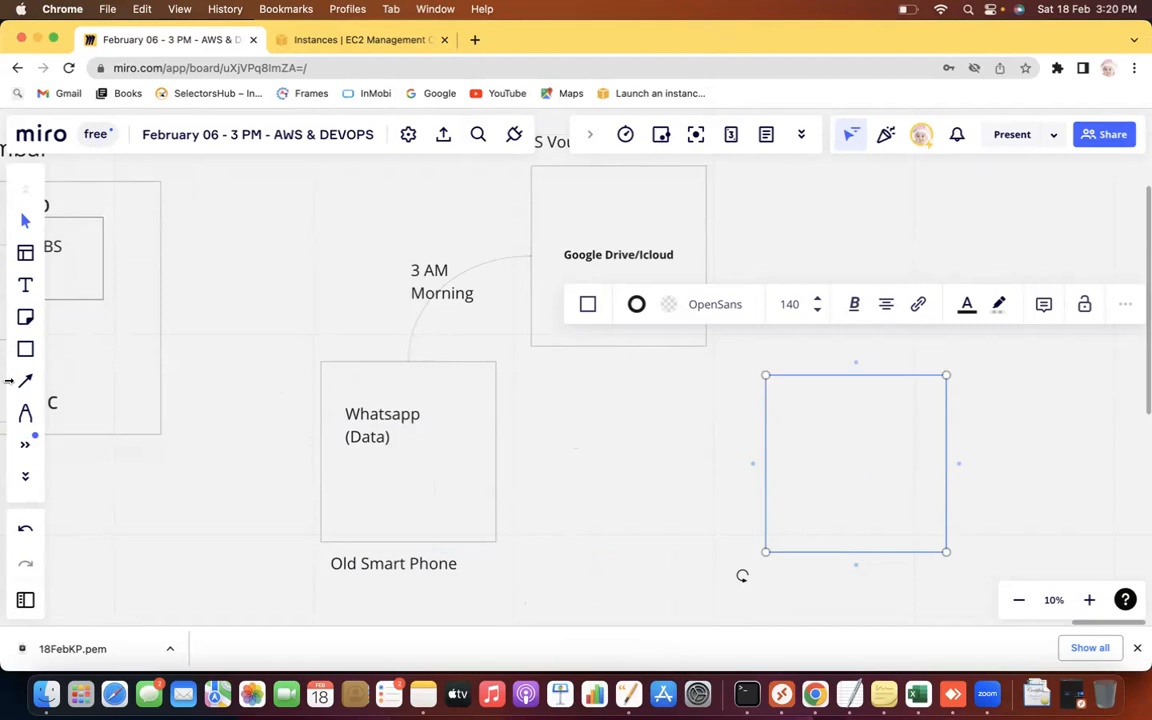
{"action": "left_click", "coordinate": [706, 260]}
{"action": "left_click_drag", "start_coordinate": [722, 263], "coordinate": [858, 376]}
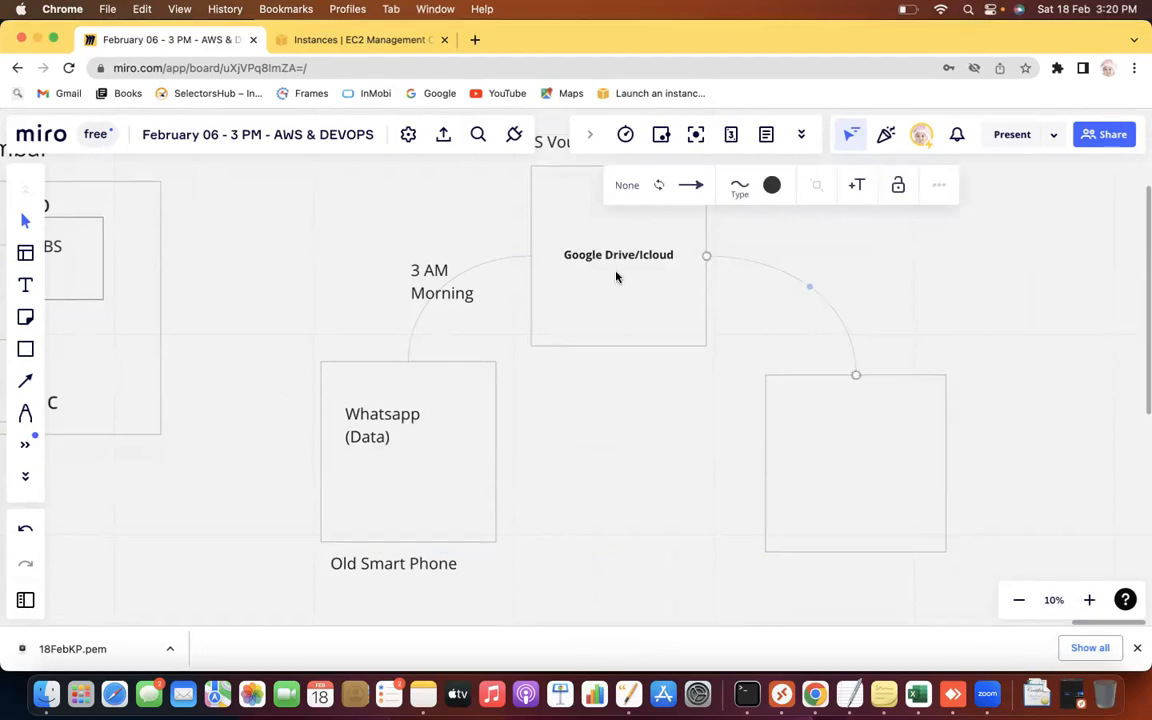
Step: Add the text label "New Smart Phone" beneath the third square
{"action": "left_click", "coordinate": [28, 288]}
{"action": "left_click", "coordinate": [789, 586]}
{"action": "type", "text": "New Smary"}
{"action": "key", "text": "BackSpace"}
{"action": "type", "text": "t Pho"}
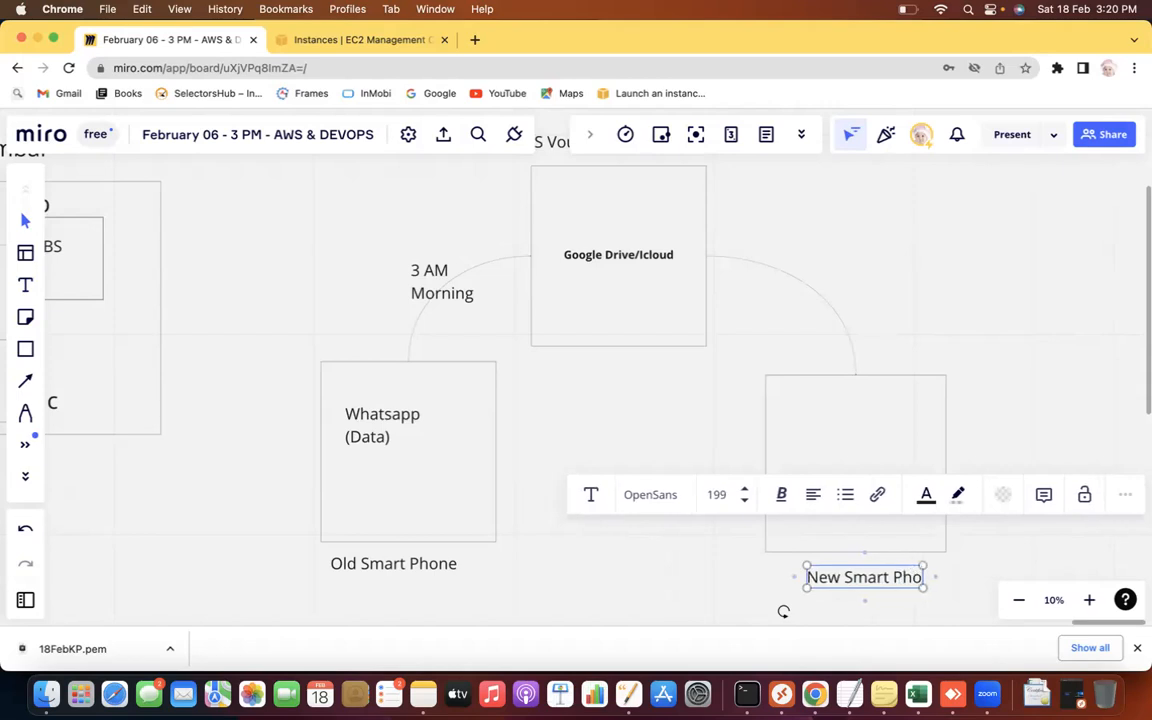
{"action": "type", "text": "ne"}
{"action": "left_click", "coordinate": [614, 386]}
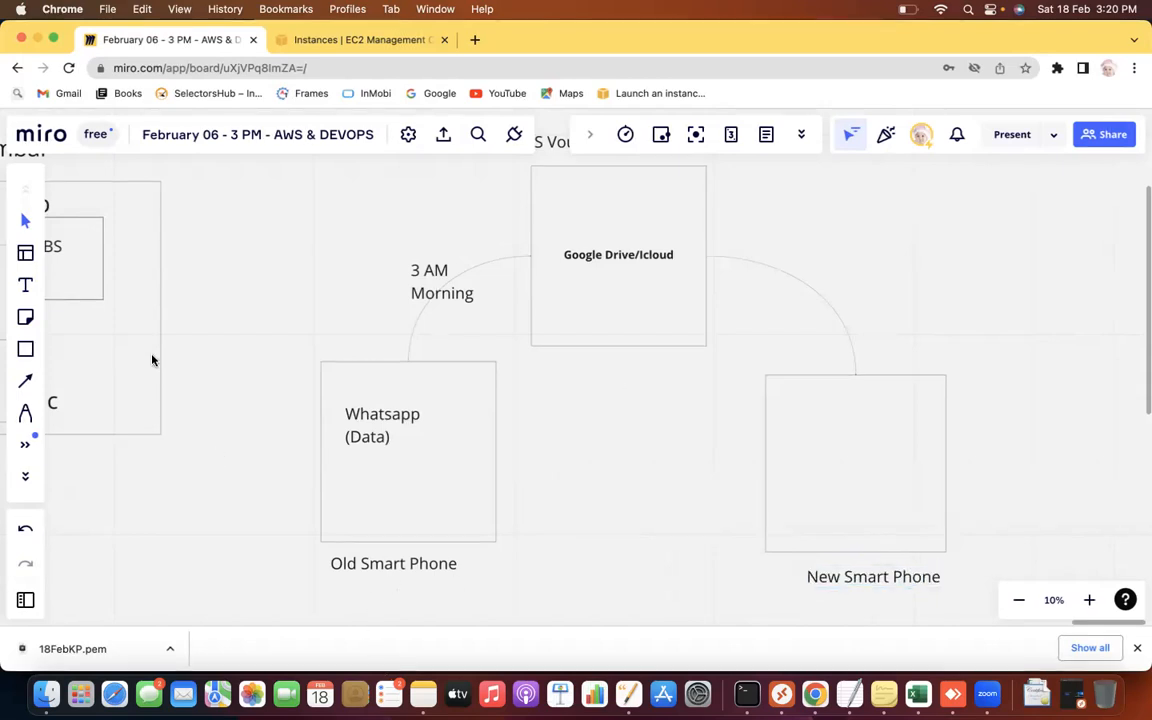
Step: Add the text "EBS -> Whatsapp (Data)" beneath the Old Smart Phone label
{"action": "left_click", "coordinate": [25, 283]}
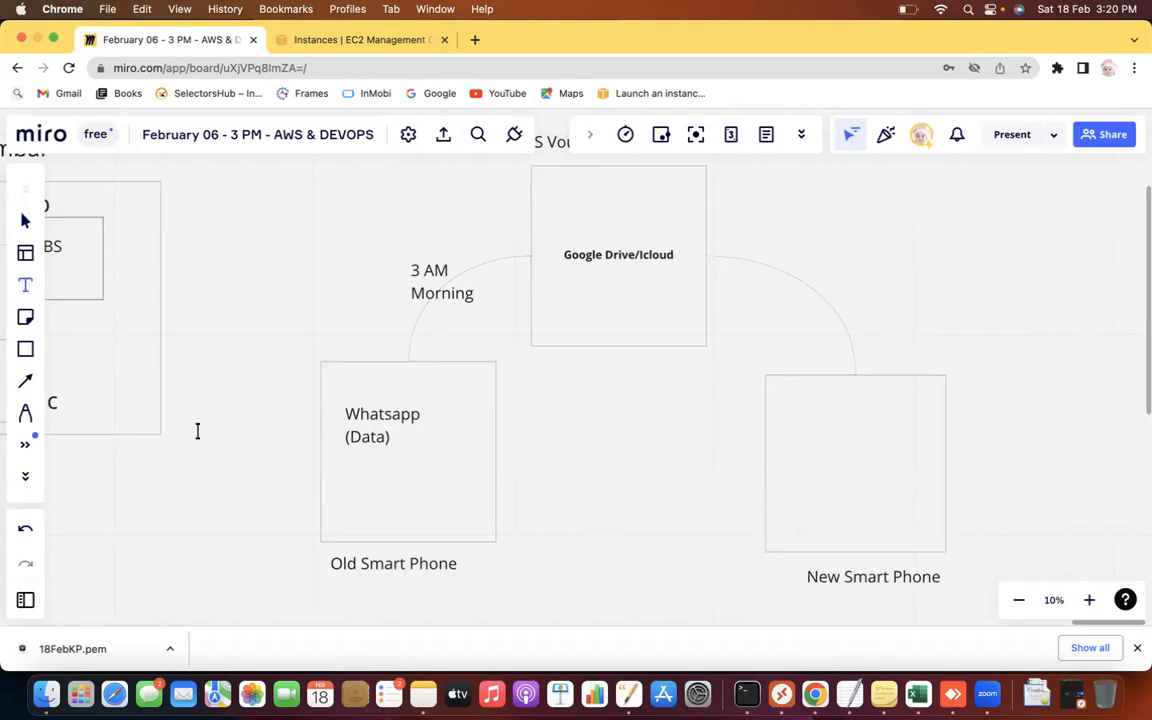
{"action": "left_click", "coordinate": [352, 588]}
{"action": "type", "text": "EBS"}
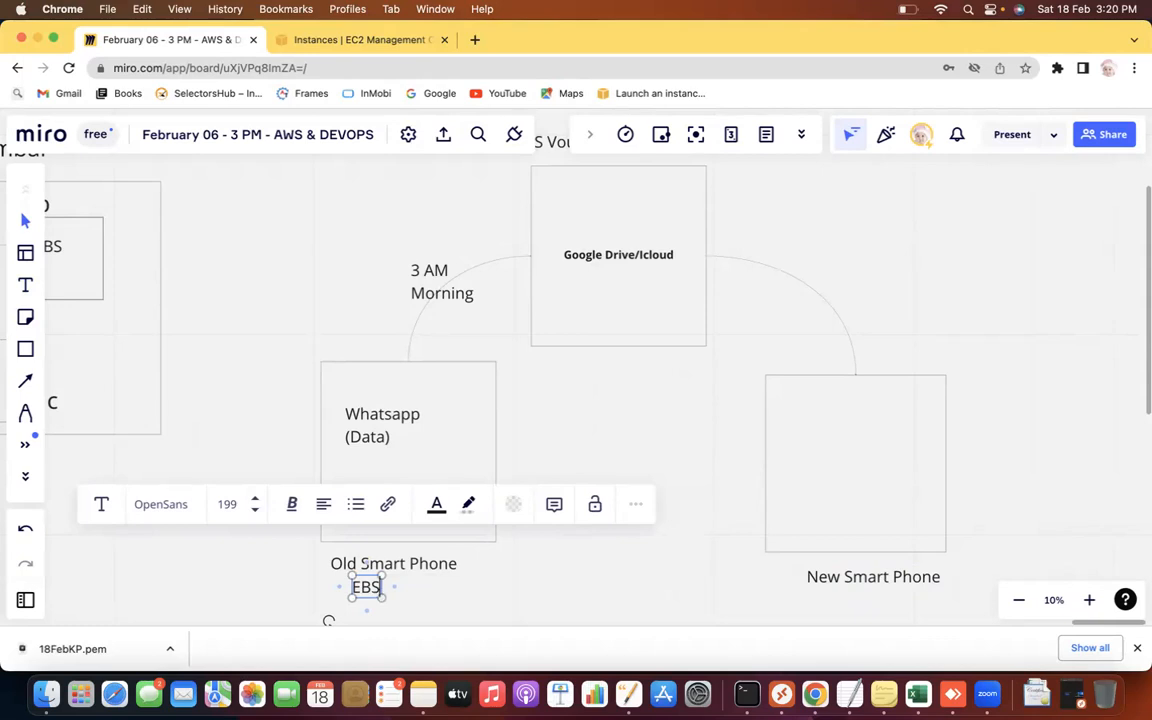
{"action": "type", "text": " -> Whatsapp (D"}
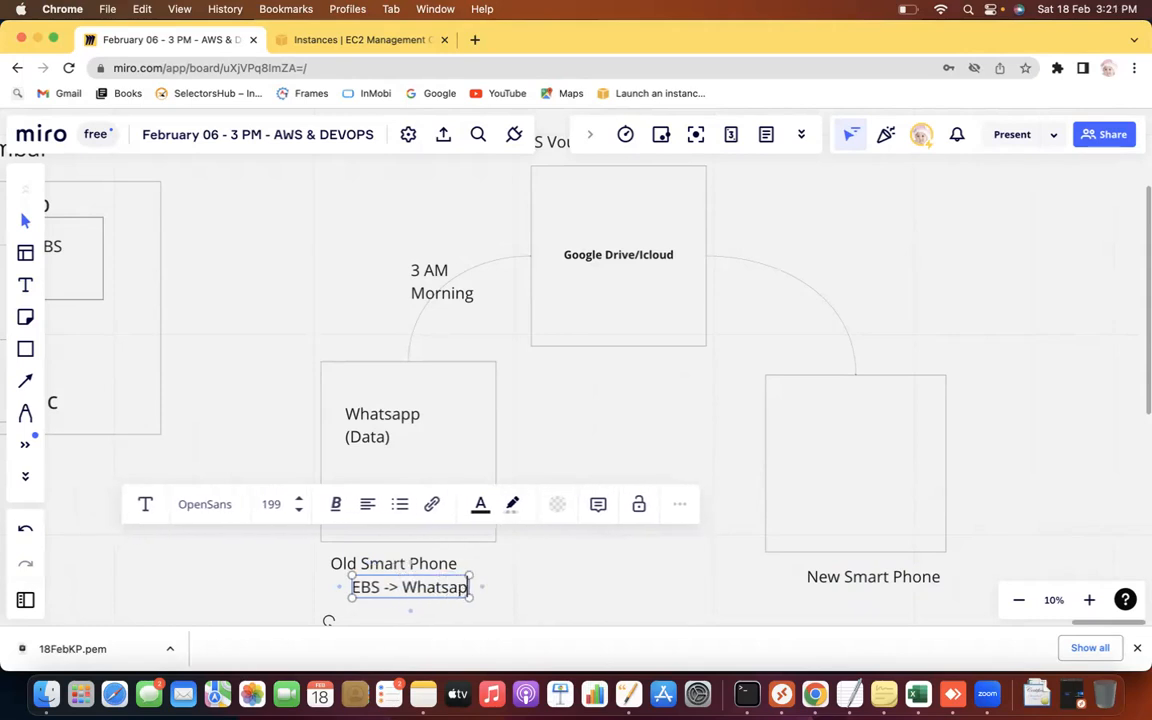
{"action": "type", "text": "ata)"}
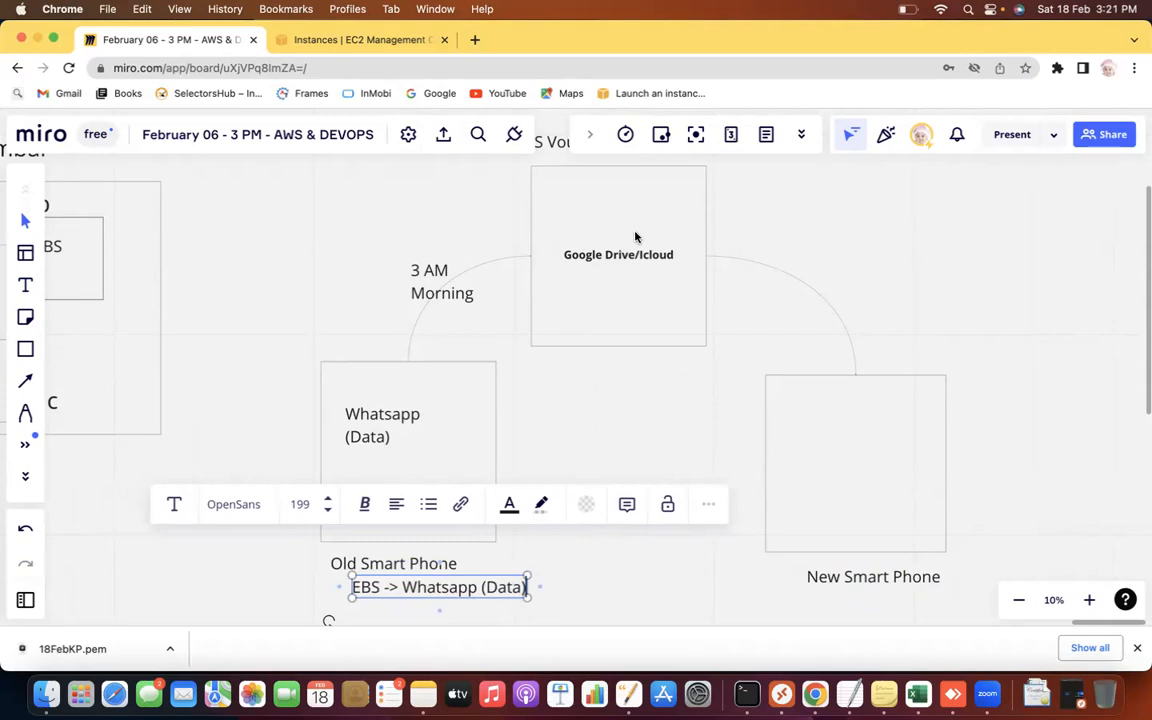
Step: Add the text "S3" inside the Google Drive/Icloud square, above its label
{"action": "left_click", "coordinate": [25, 285]}
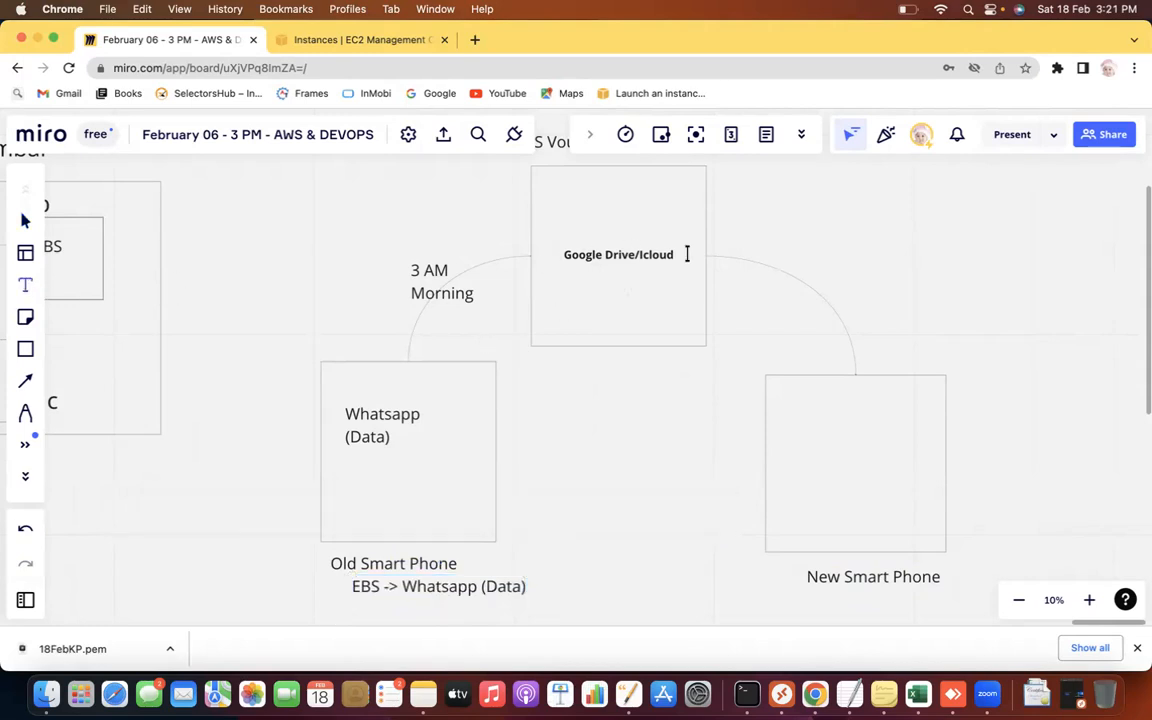
{"action": "left_click", "coordinate": [549, 208]}
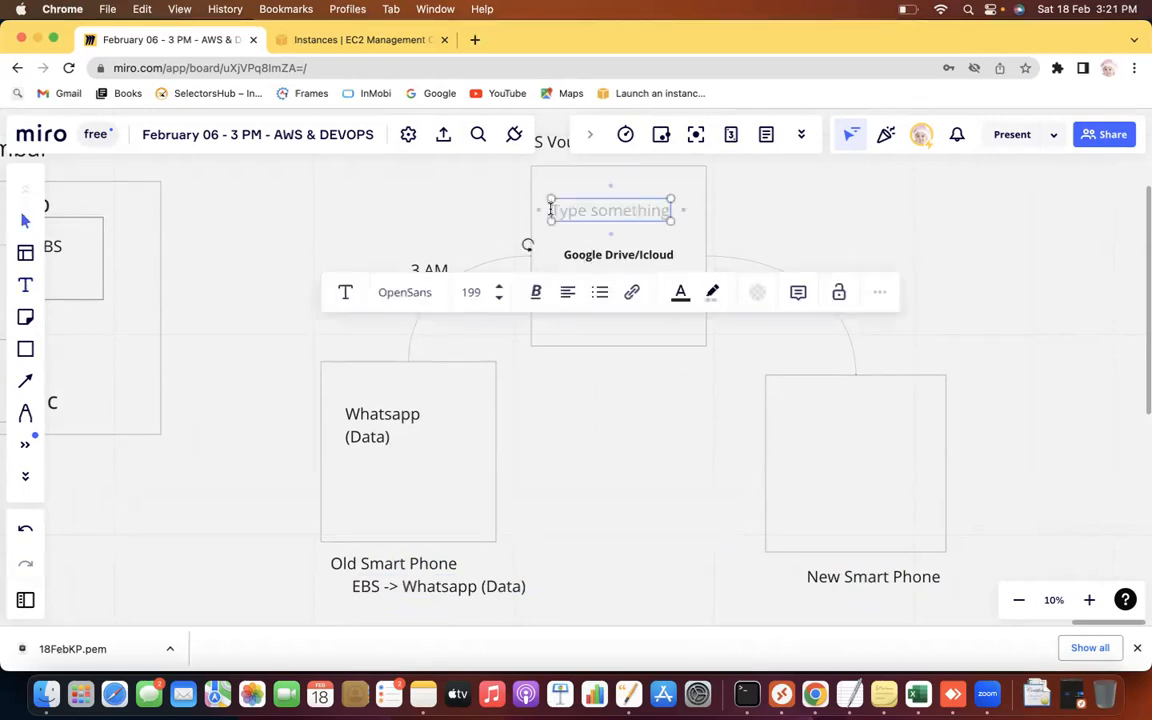
{"action": "type", "text": "S3"}
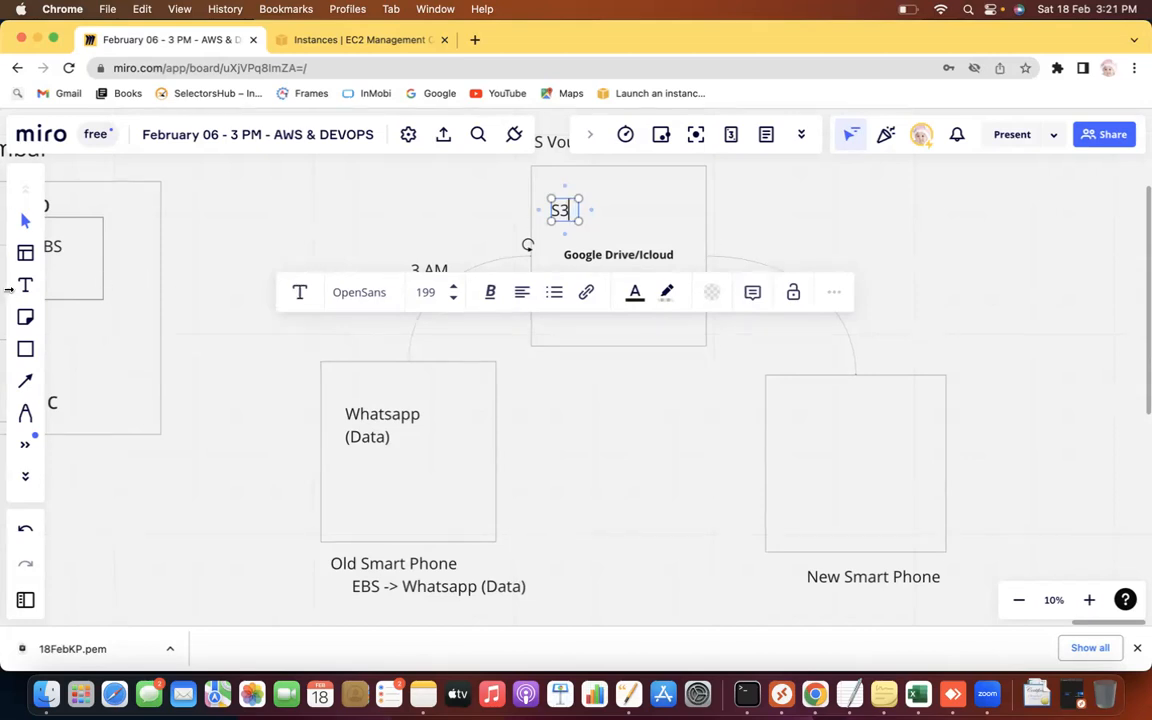
Step: Add the text "Simple storage service" beside the Google Drive/Icloud square, widening its text box so the words fit on one line
{"action": "left_click", "coordinate": [763, 201]}
{"action": "double_click", "coordinate": [732, 199]}
{"action": "type", "text": "Sime"}
{"action": "key", "text": "BackSpace"}
{"action": "key", "text": "BackSpace"}
{"action": "key", "text": "BackSpace"}
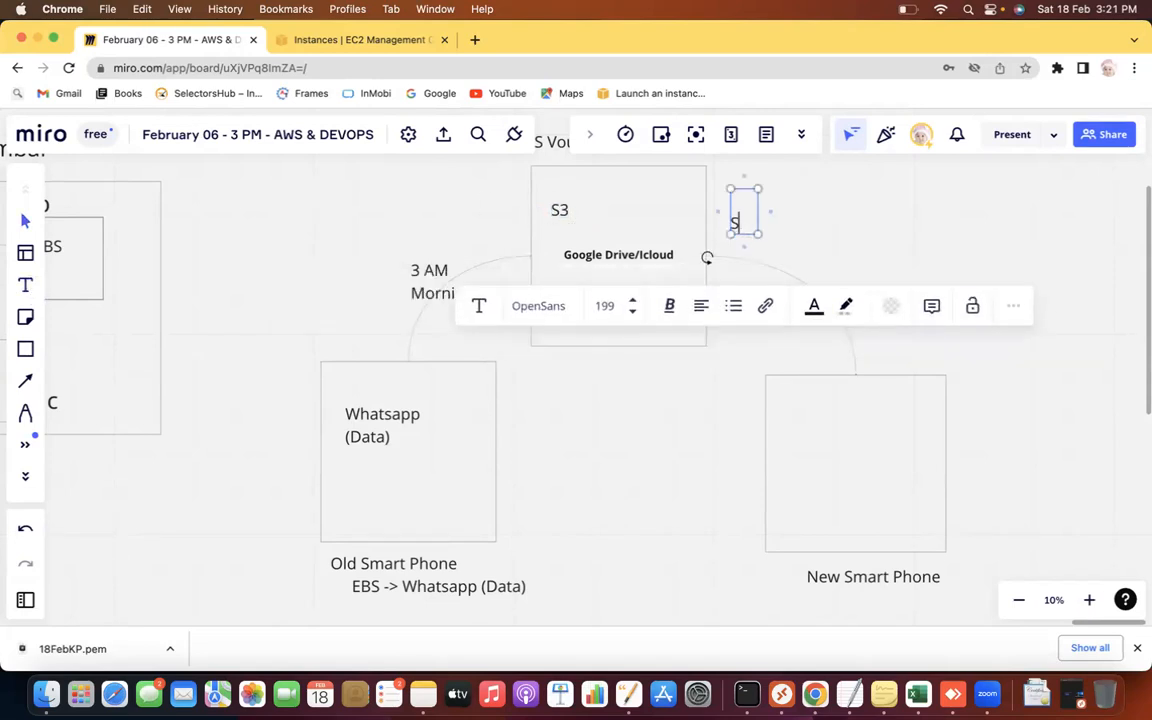
{"action": "type", "text": "imple"}
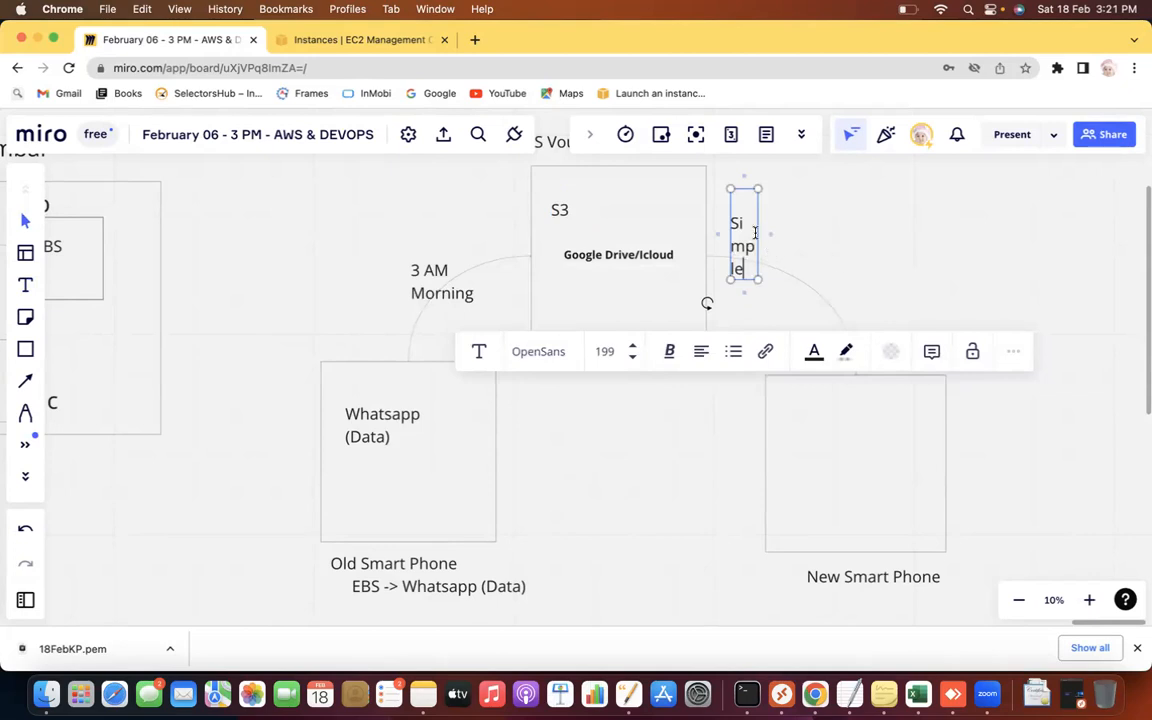
{"action": "left_click_drag", "start_coordinate": [758, 236], "coordinate": [965, 217]}
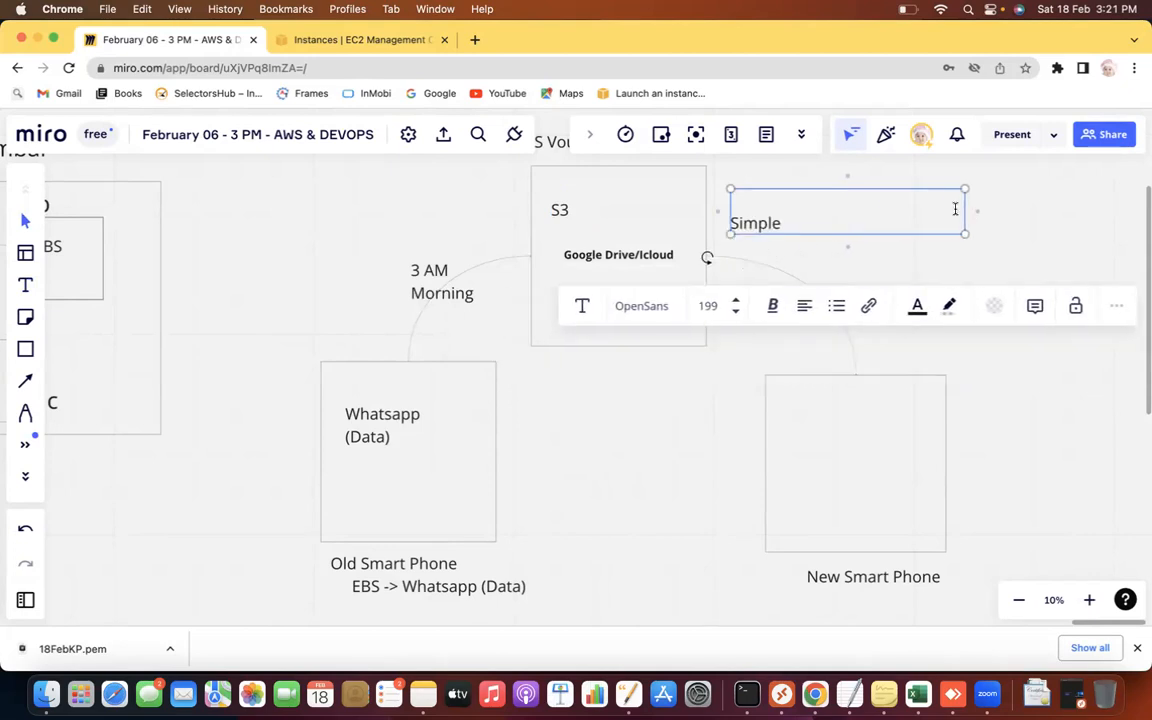
{"action": "type", "text": "storage service"}
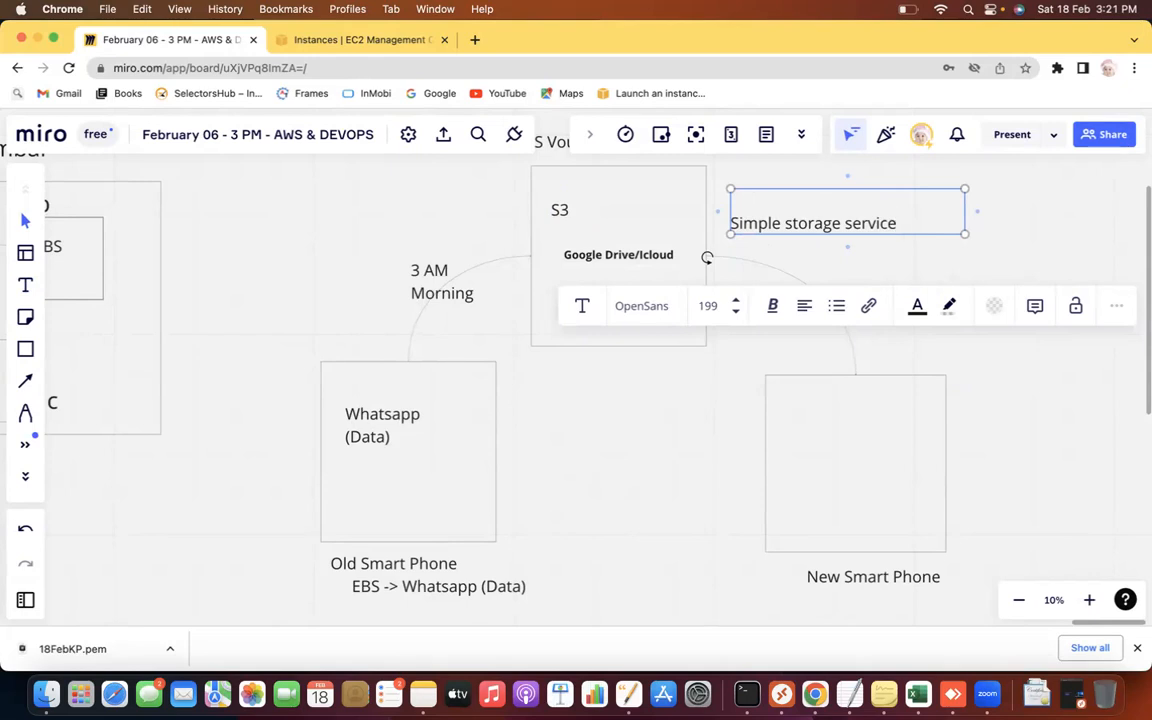
Step: Extend the Google Drive/Icloud square's label with "> backu up files (Snapshot)"
{"action": "left_click", "coordinate": [656, 257]}
{"action": "double_click", "coordinate": [655, 256]}
{"action": "left_click", "coordinate": [674, 255]}
{"action": "type", "text": "> b"}
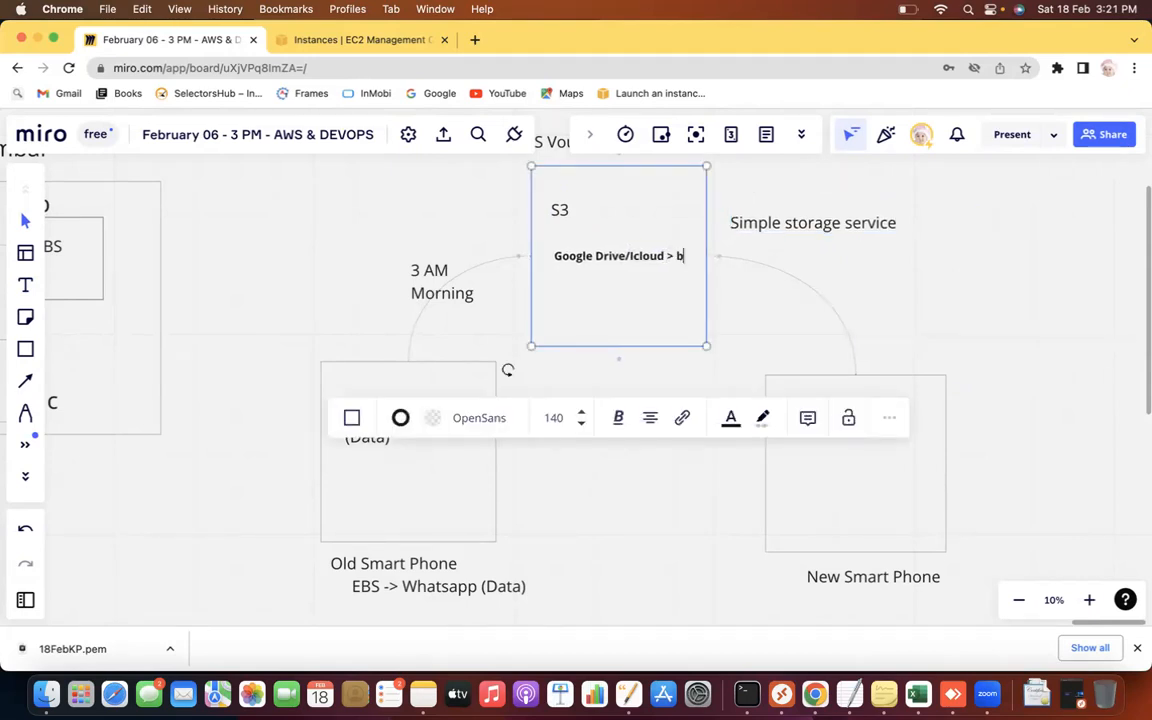
{"action": "type", "text": "acku up files"}
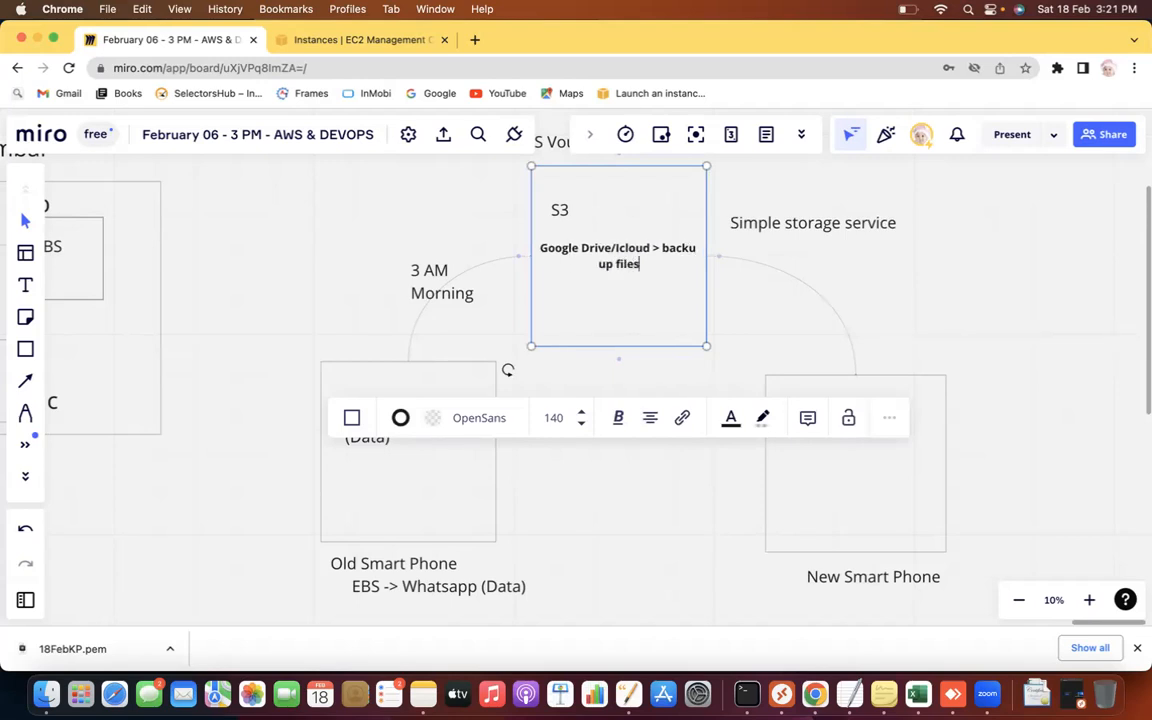
{"action": "type", "text": " (Snapshot)"}
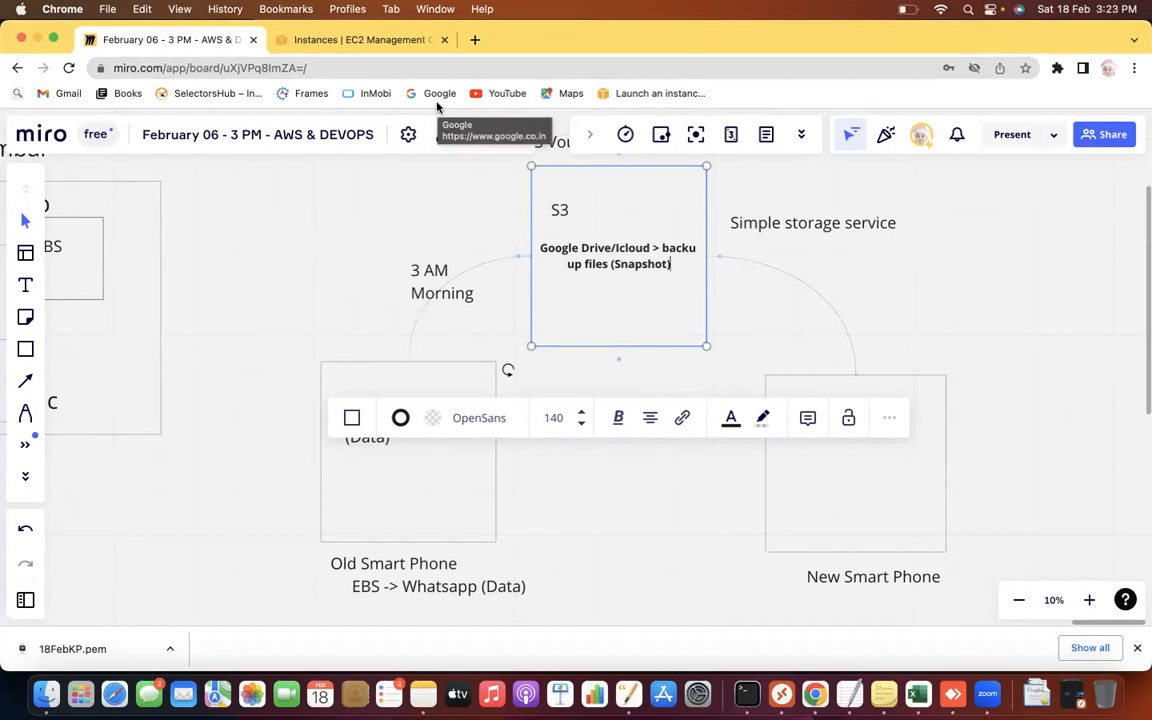
Step: Switch to the EC2 console and start creating a new snapshot from the Elastic Block Store snapshots page
{"action": "left_click", "coordinate": [363, 39]}
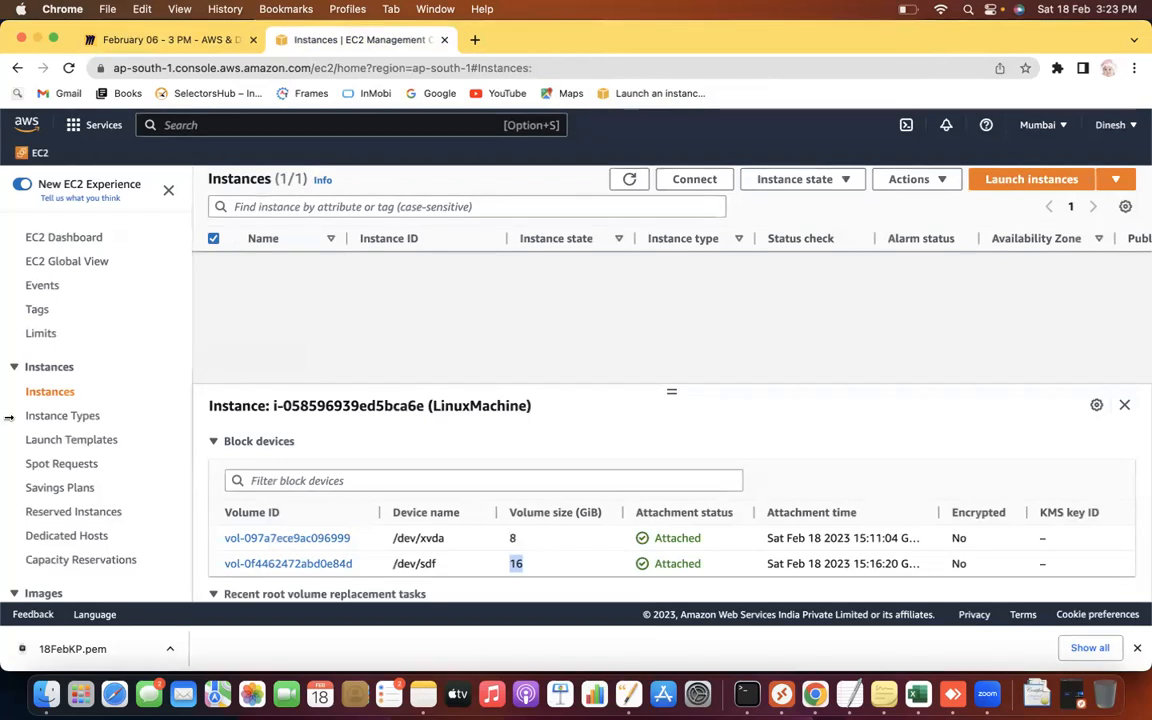
{"action": "scroll", "coordinate": [8, 400], "scroll_direction": "down", "scroll_amount": 4}
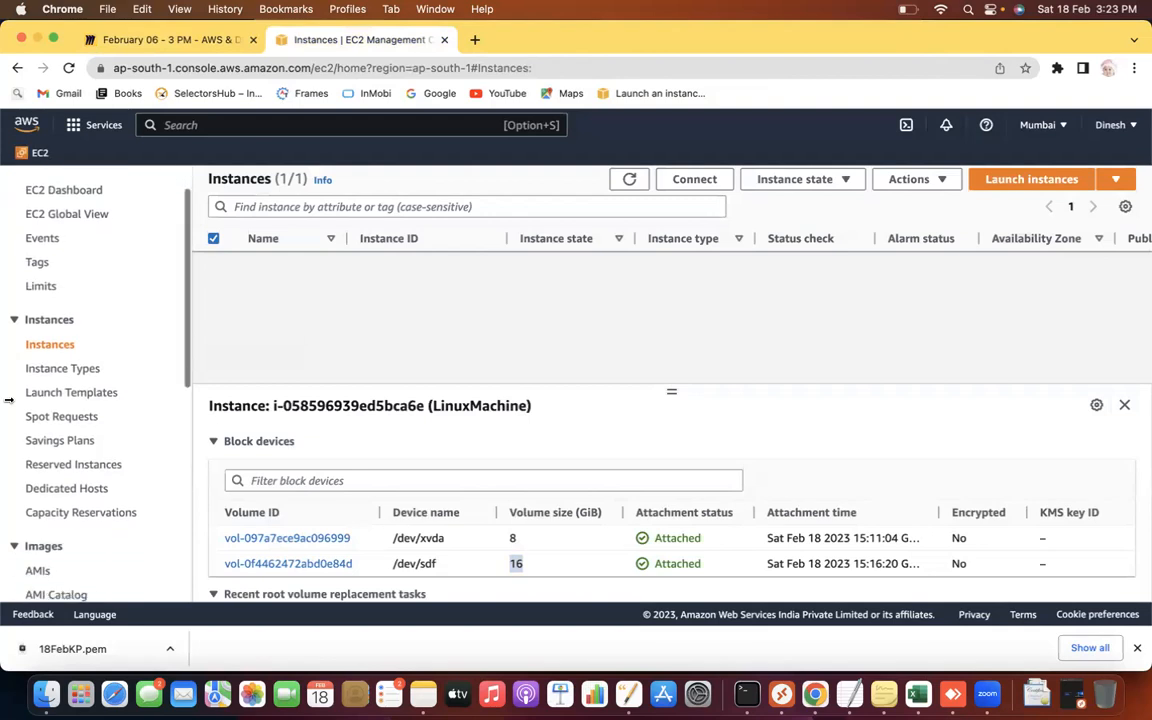
{"action": "scroll", "coordinate": [8, 400], "scroll_direction": "down", "scroll_amount": 2}
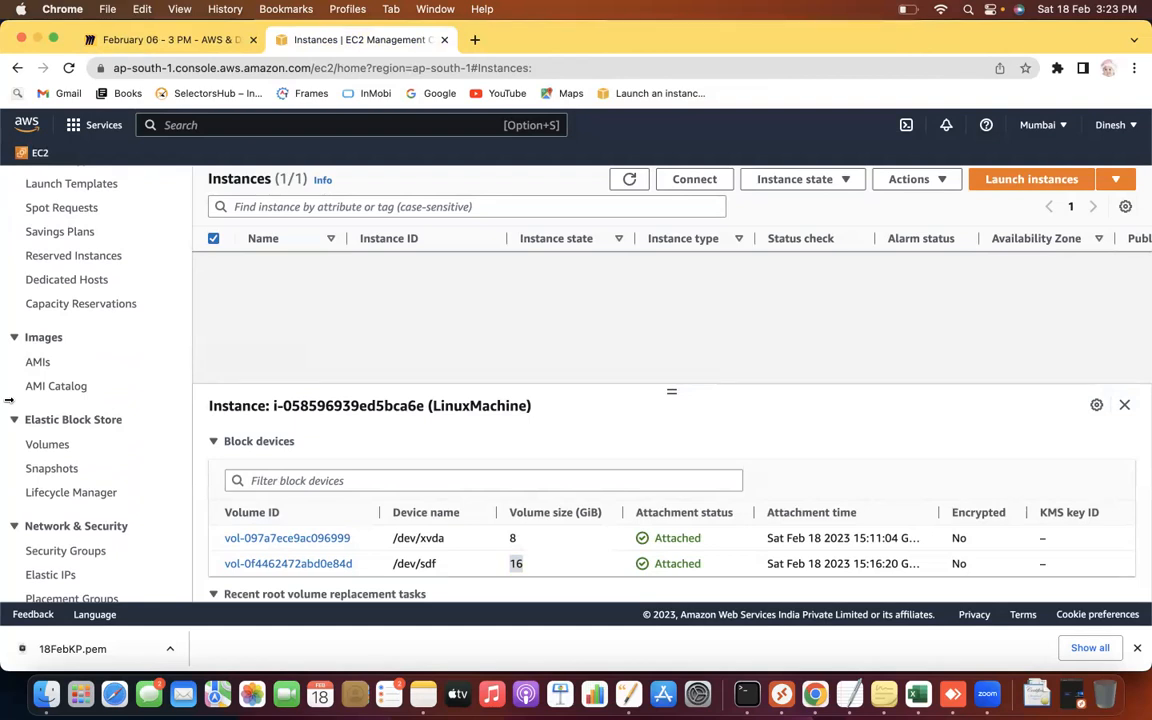
{"action": "left_click", "coordinate": [55, 470]}
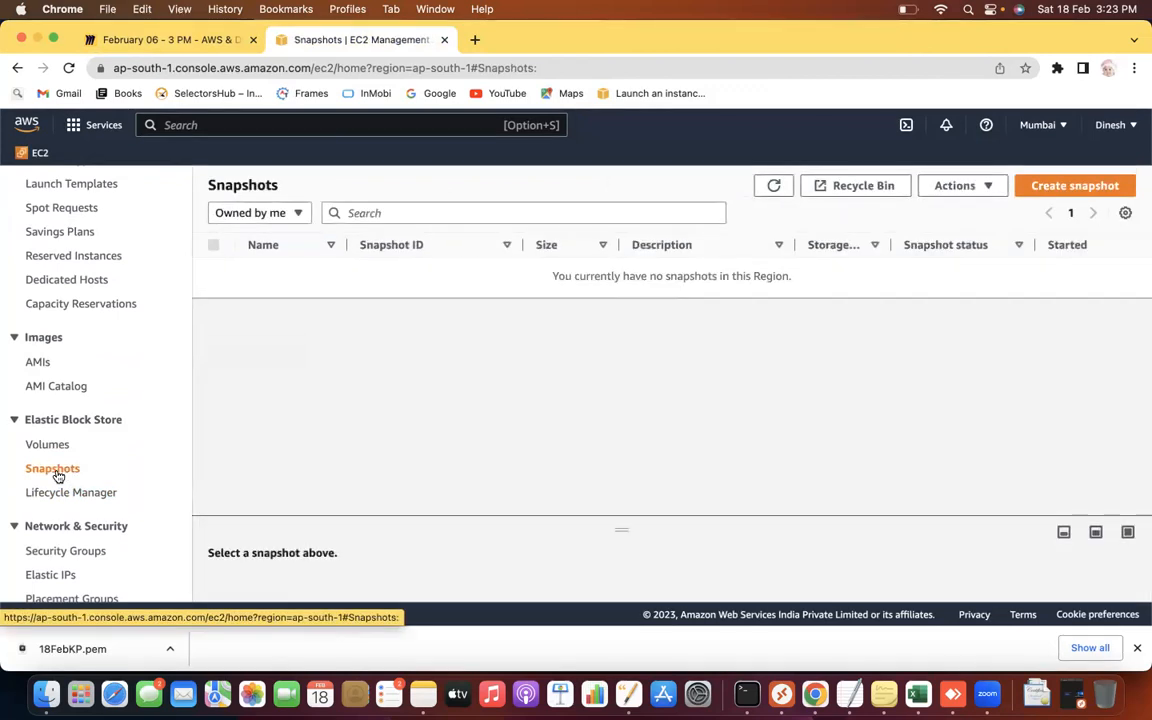
{"action": "left_click", "coordinate": [1075, 186]}
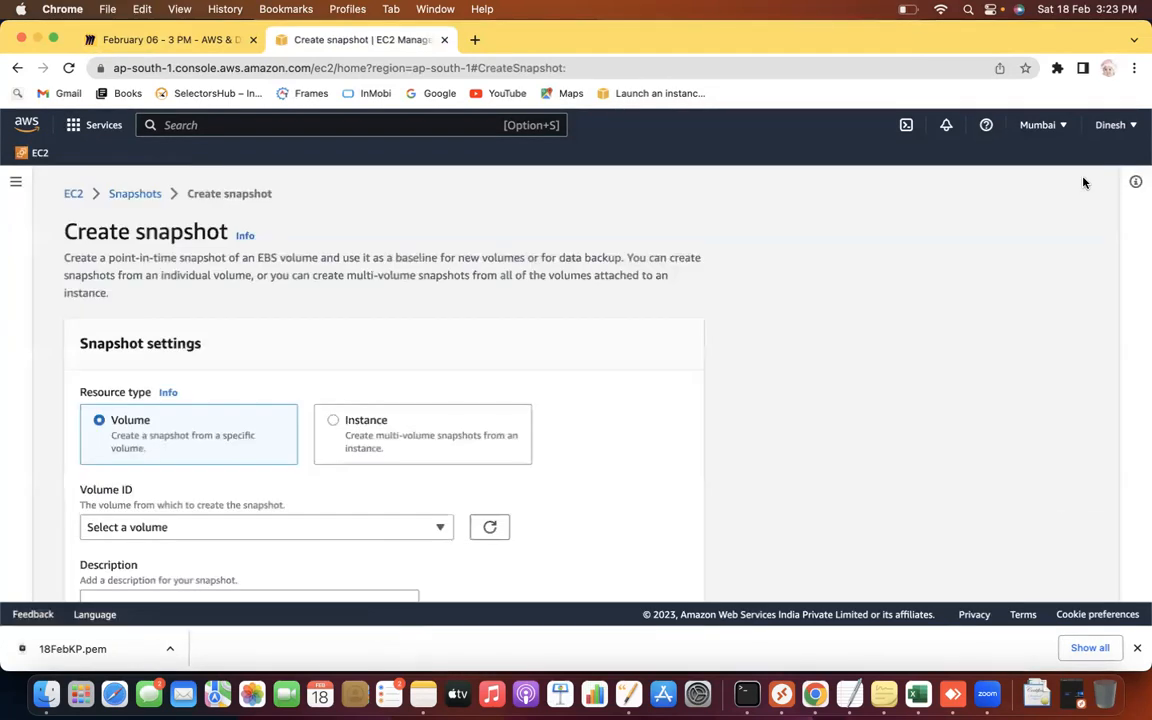
Step: Keep Volume as the snapshot's resource type and select the EBSAddVolume volume, vol-0f4462472abd0e84d, as its source
{"action": "scroll", "coordinate": [558, 355], "scroll_direction": "down", "scroll_amount": 2}
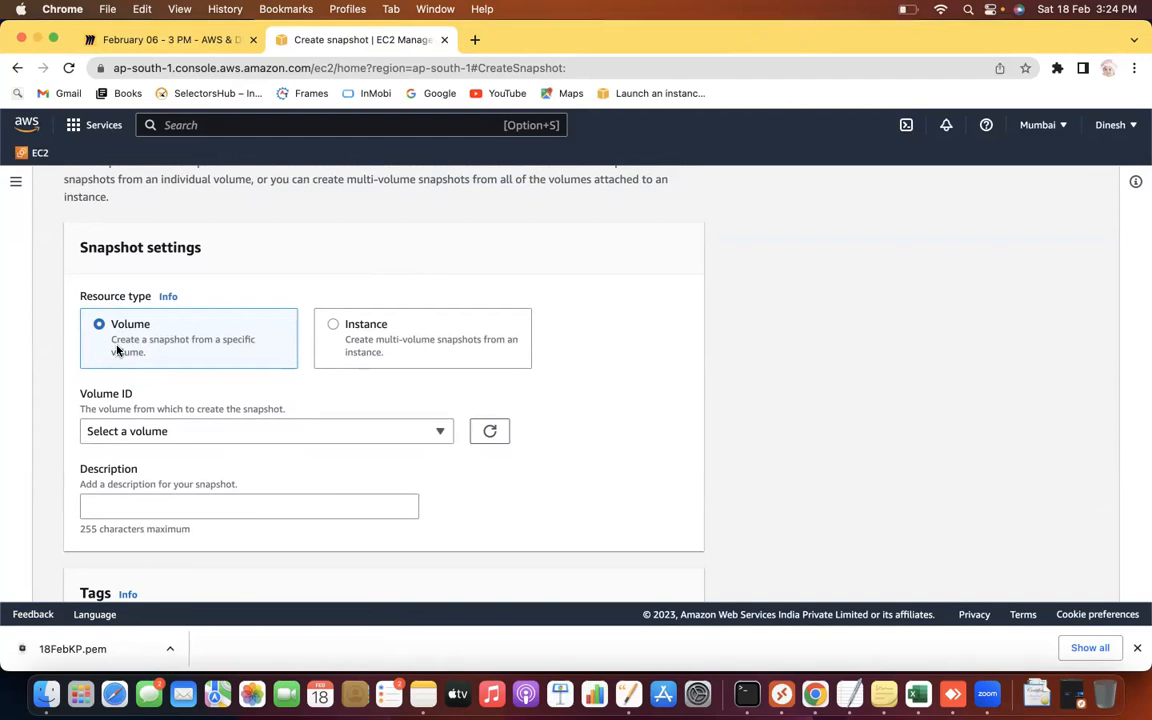
{"action": "left_click", "coordinate": [332, 326]}
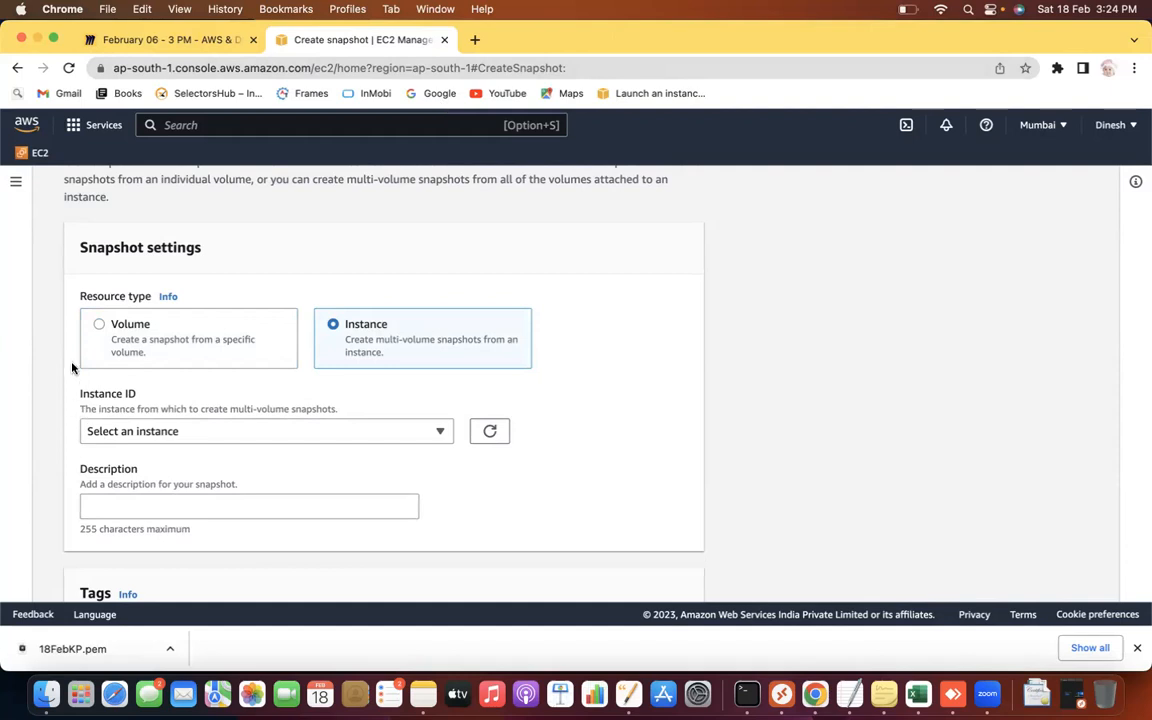
{"action": "left_click", "coordinate": [100, 325]}
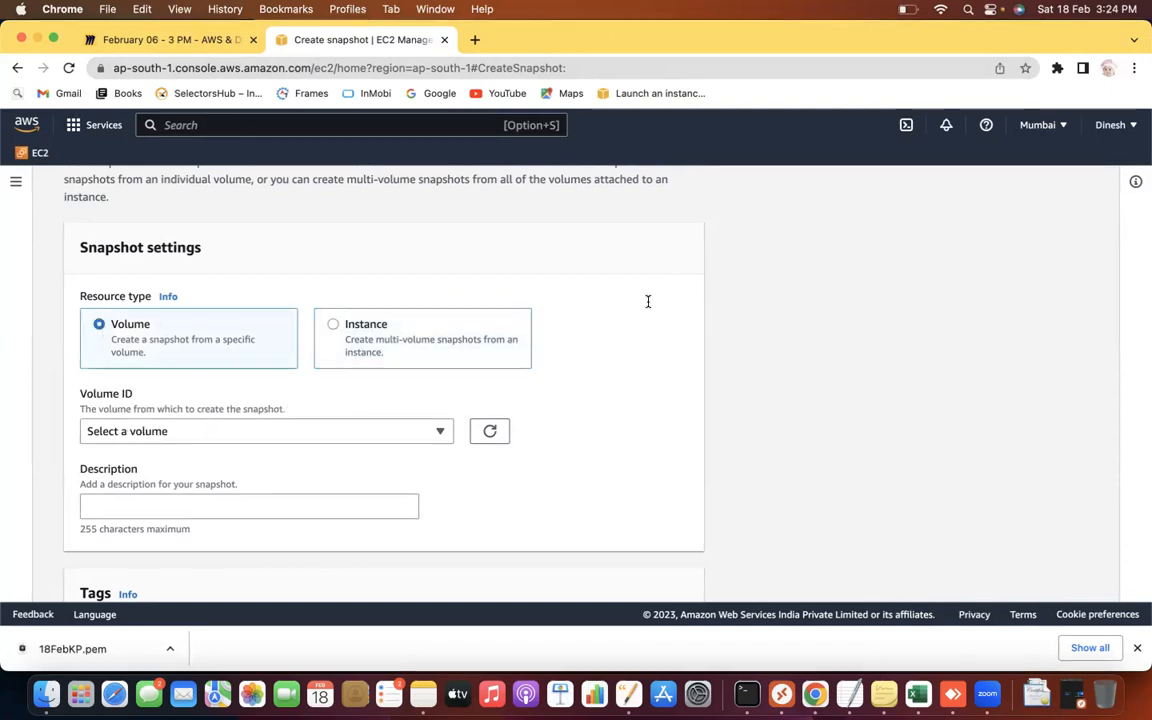
{"action": "scroll", "coordinate": [648, 301], "scroll_direction": "down", "scroll_amount": 2}
{"action": "scroll", "coordinate": [648, 301], "scroll_direction": "down", "scroll_amount": 4}
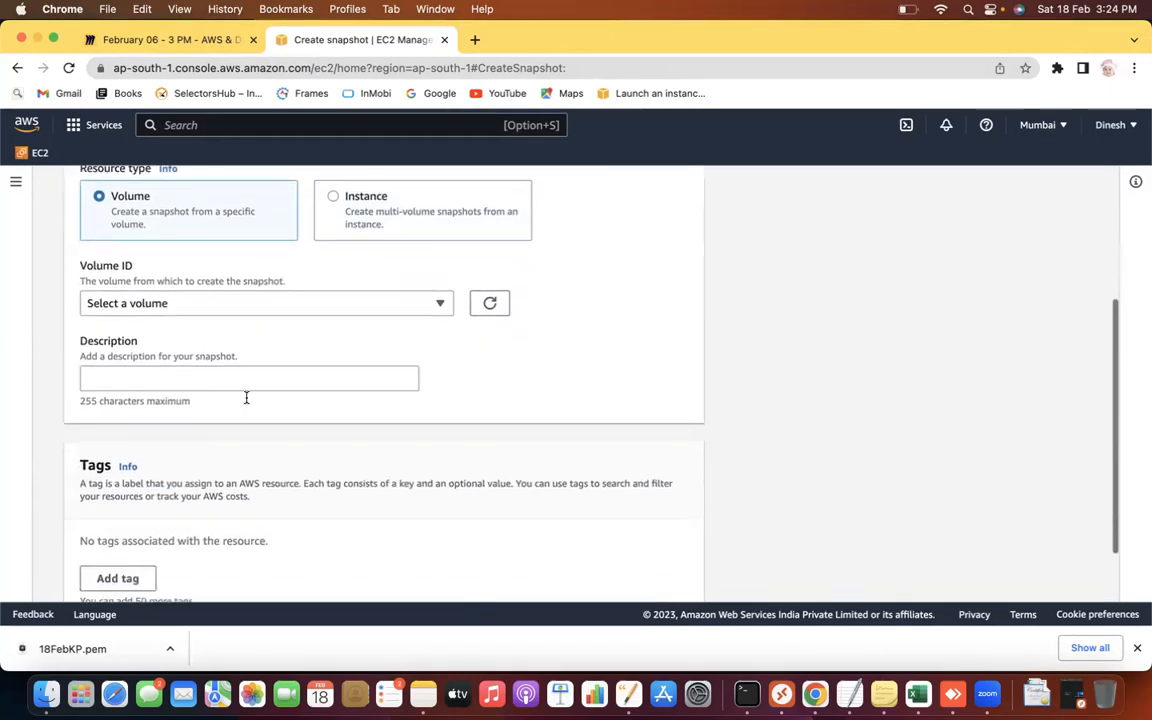
{"action": "left_click", "coordinate": [283, 303]}
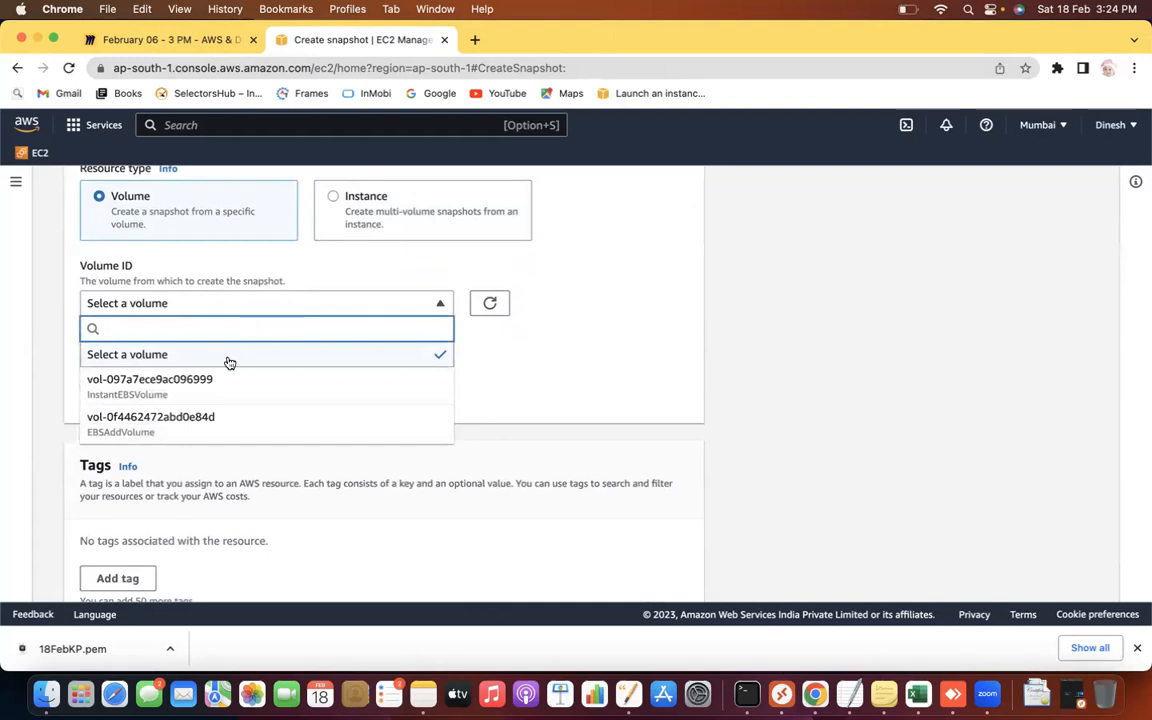
{"action": "left_click", "coordinate": [192, 417]}
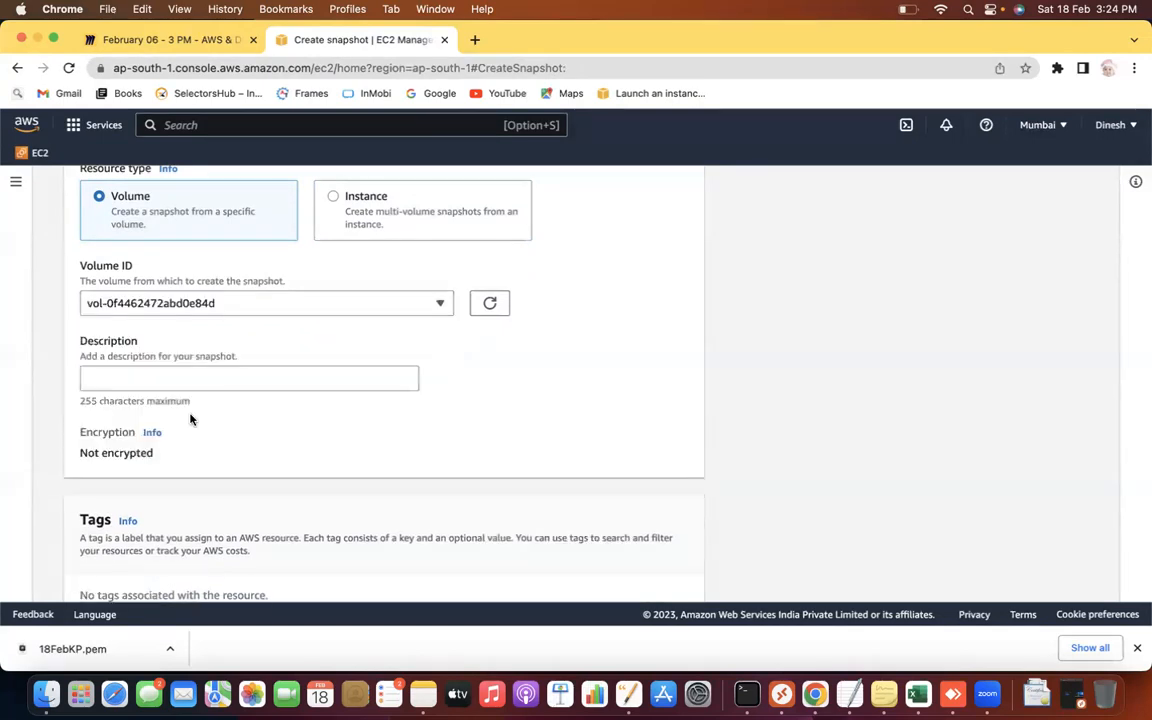
{"action": "left_click", "coordinate": [255, 303]}
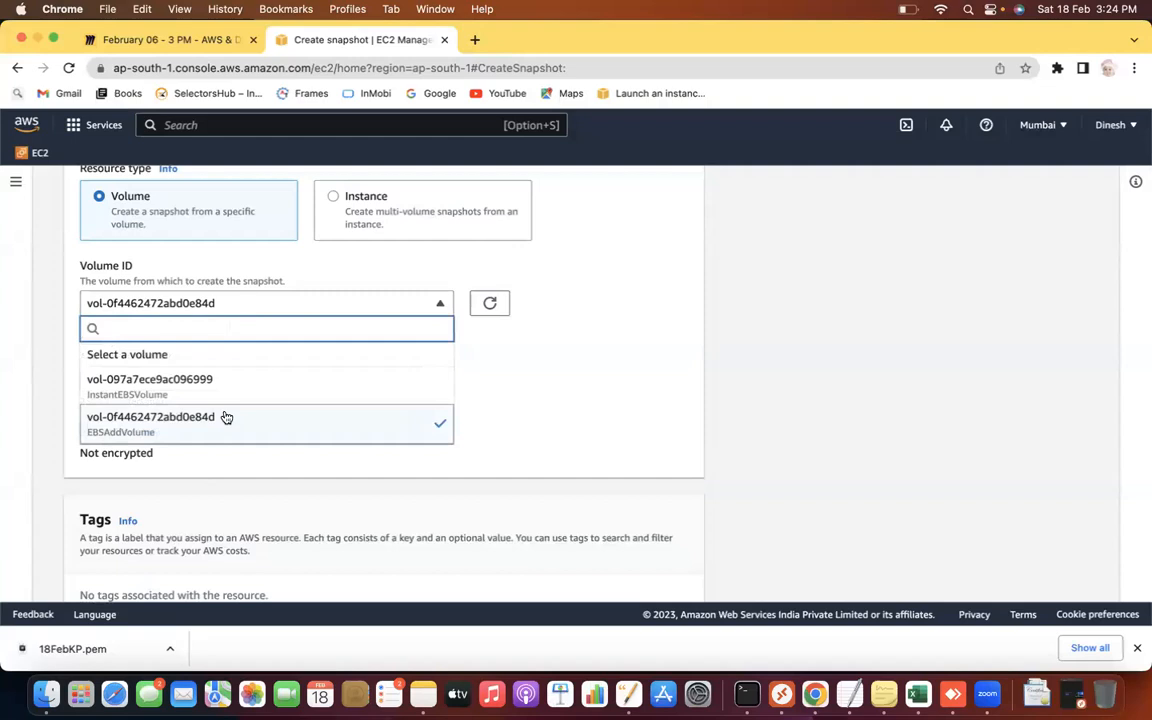
{"action": "left_click", "coordinate": [562, 384]}
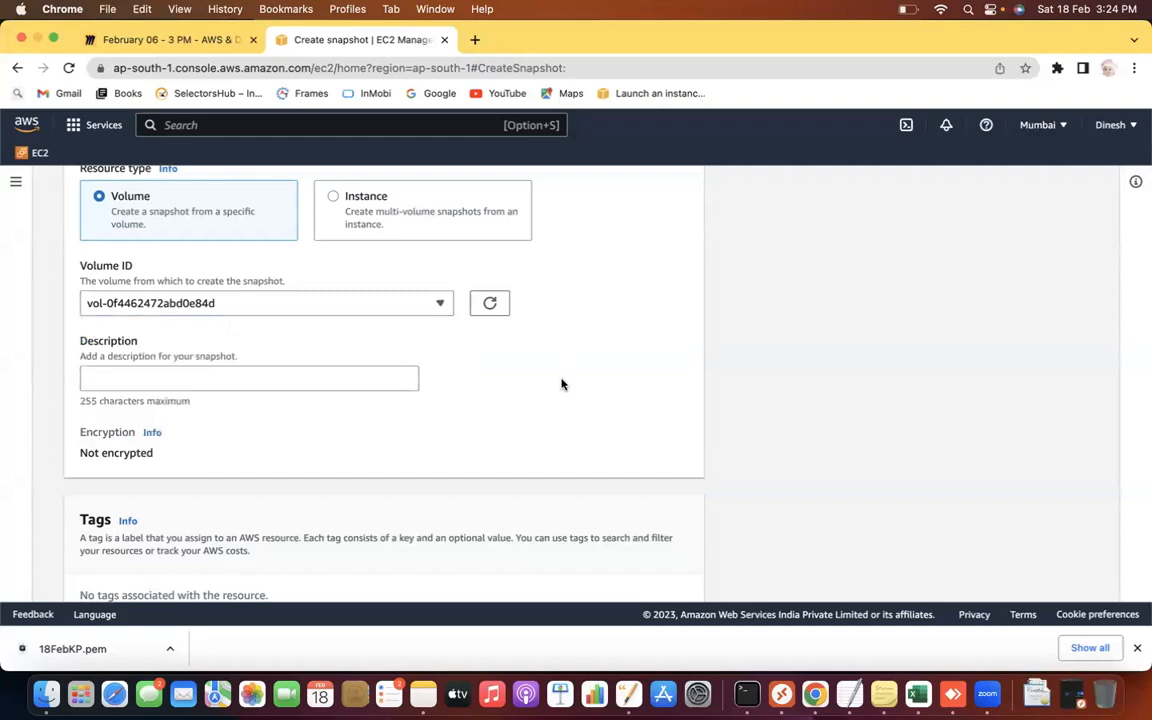
Step: Enter "Backup for EBS" as the snapshot description and check the encryption setting
{"action": "scroll", "coordinate": [562, 384], "scroll_direction": "down", "scroll_amount": 3}
{"action": "left_click", "coordinate": [91, 278]}
{"action": "type", "text": "Backu"}
{"action": "key", "text": "BackSpace"}
{"action": "key", "text": "BackSpace"}
{"action": "type", "text": "kup for EBS"}
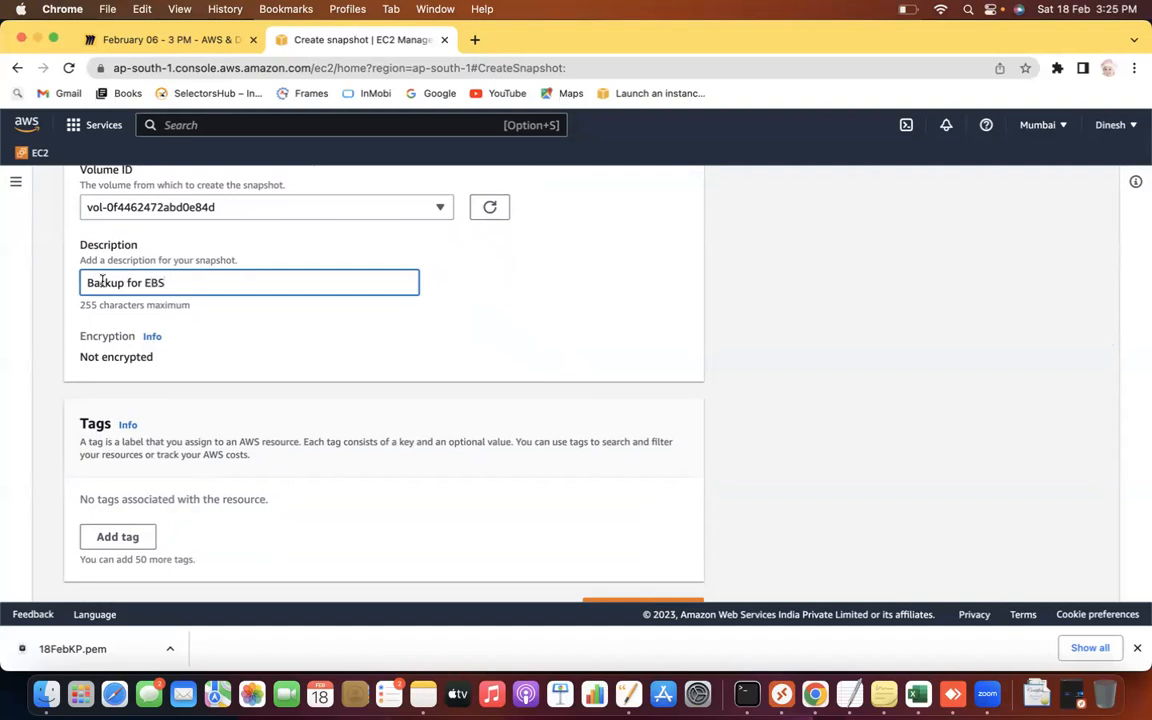
{"action": "left_click", "coordinate": [290, 332]}
{"action": "scroll", "coordinate": [290, 332], "scroll_direction": "down", "scroll_amount": 1}
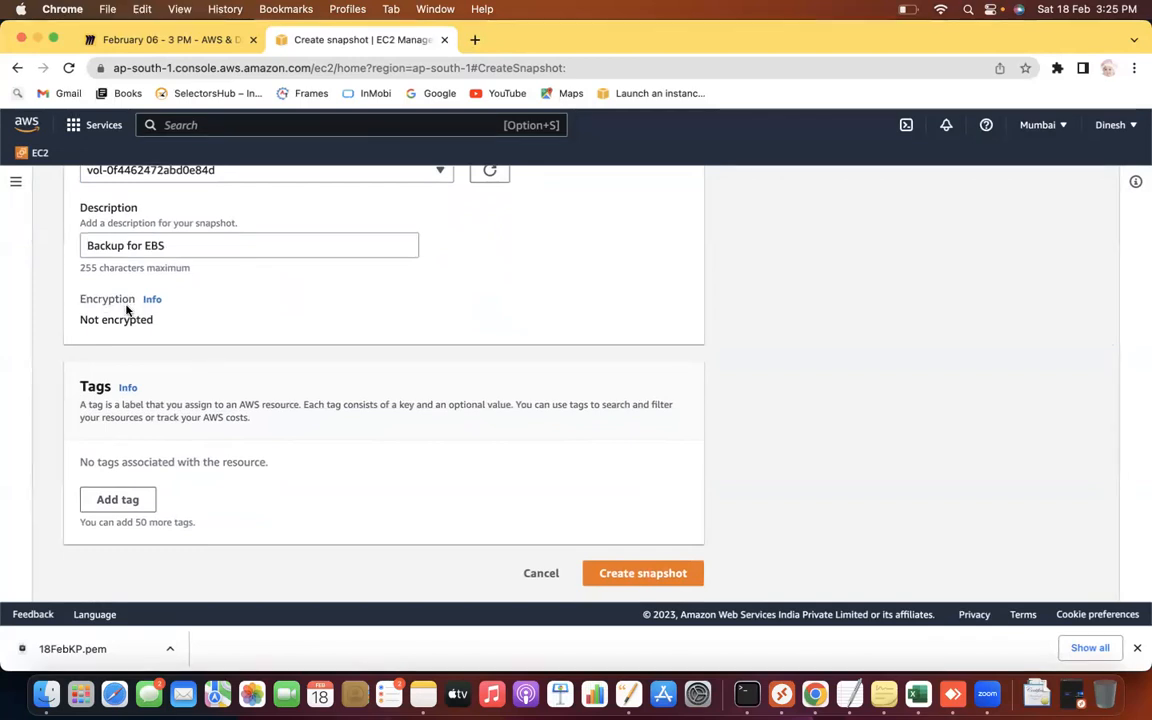
{"action": "left_click_drag", "start_coordinate": [83, 298], "coordinate": [147, 299]}
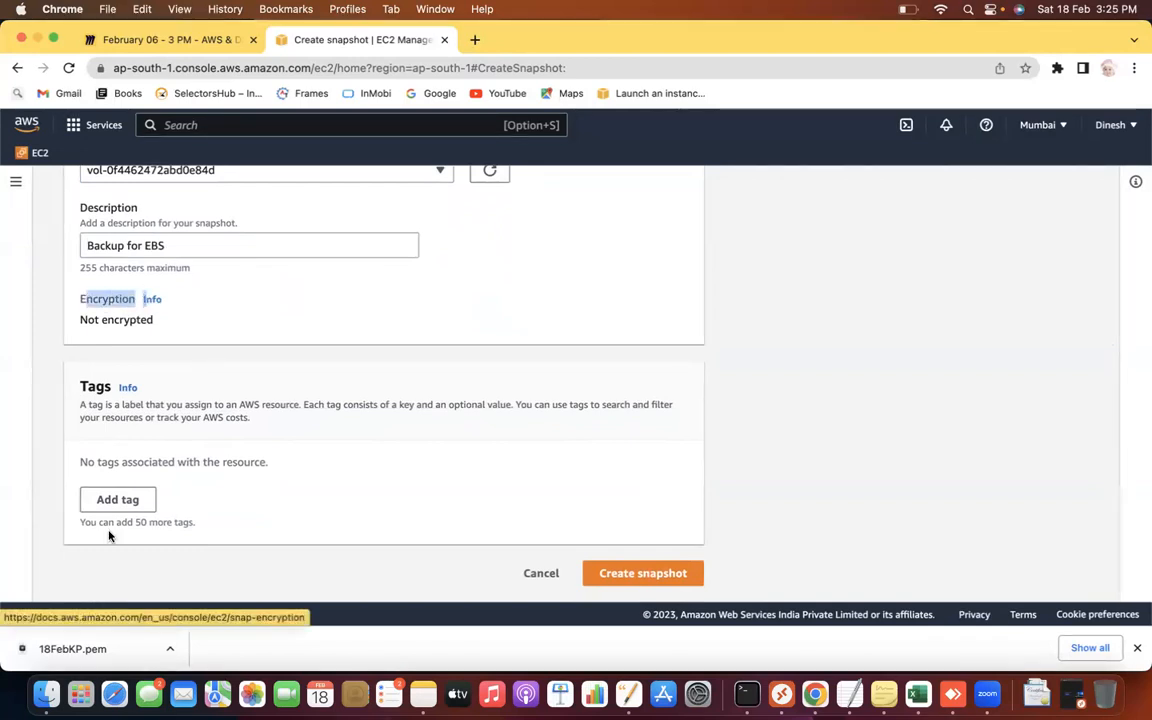
Step: Add a tag with key Name and value EBSSnapshot, and create the snapshot
{"action": "left_click", "coordinate": [118, 500]}
{"action": "type", "text": "Name"}
{"action": "key", "text": "Tab"}
{"action": "type", "text": "EBSBa"}
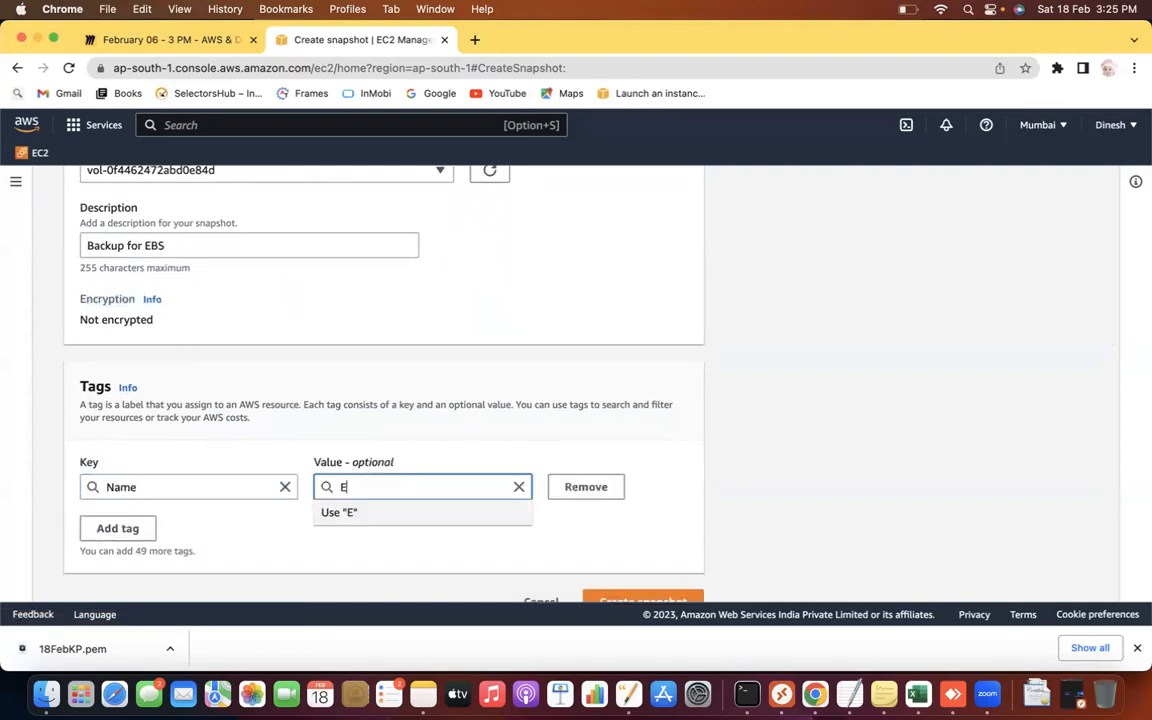
{"action": "key", "text": "BackSpace"}
{"action": "key", "text": "BackSpace"}
{"action": "type", "text": "Snapshot"}
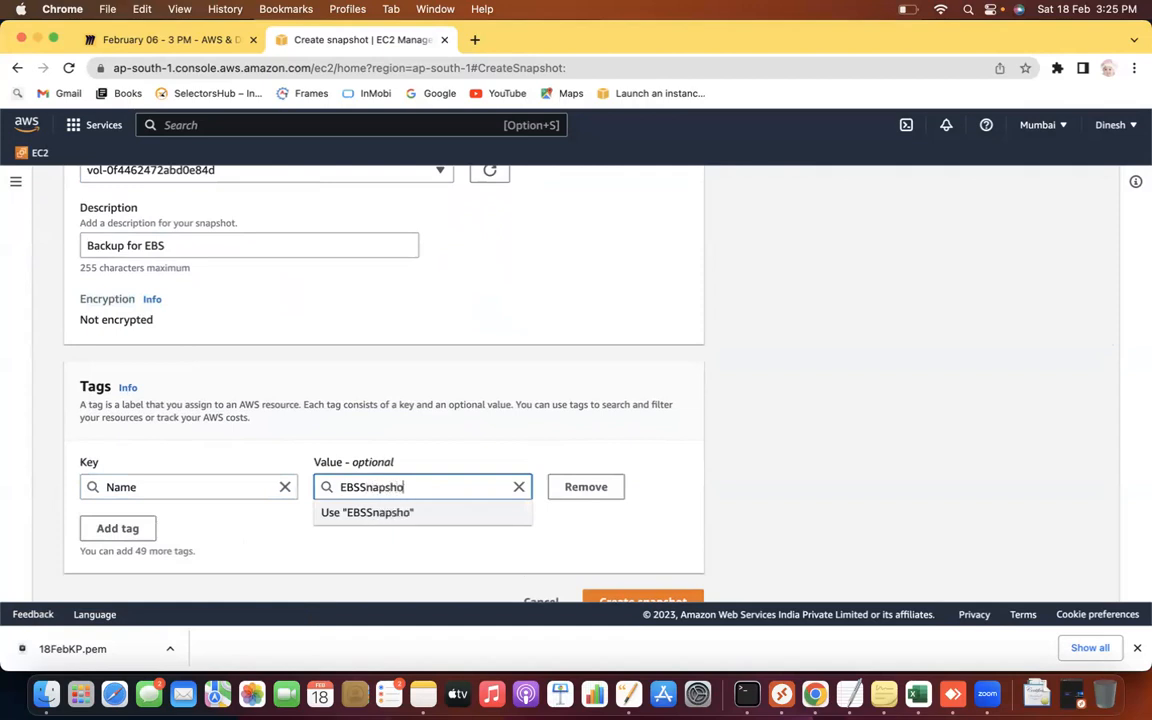
{"action": "left_click", "coordinate": [779, 506]}
{"action": "scroll", "coordinate": [779, 506], "scroll_direction": "down", "scroll_amount": 1}
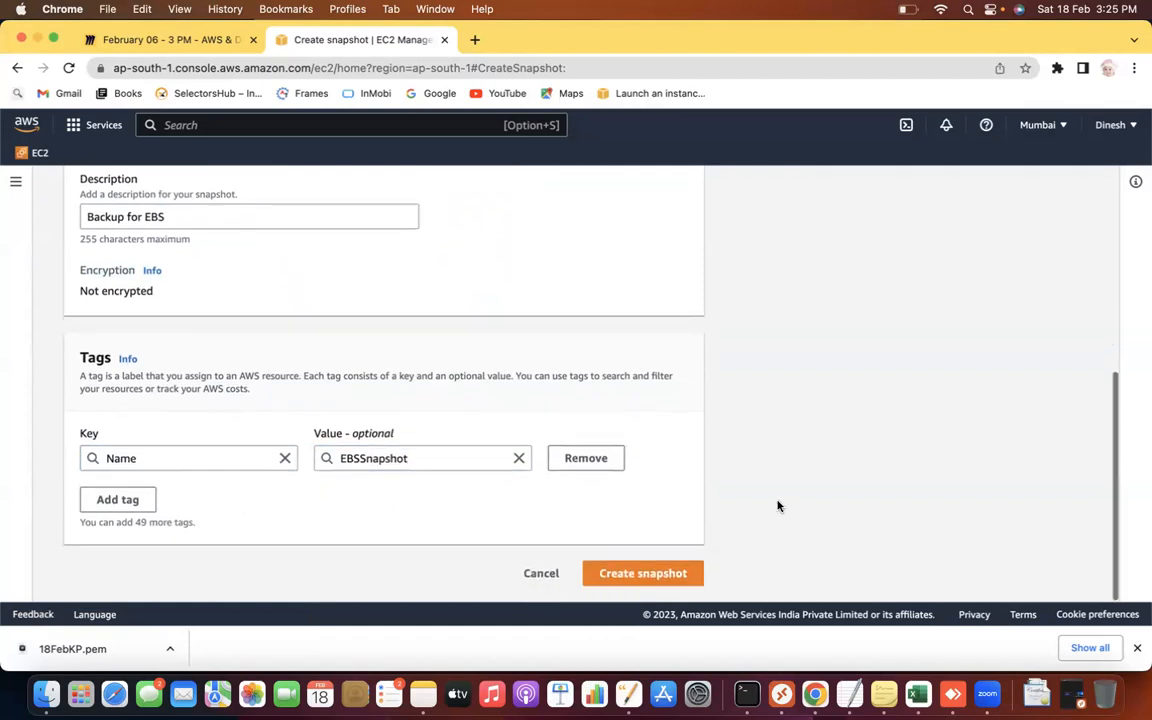
{"action": "left_click", "coordinate": [643, 573]}
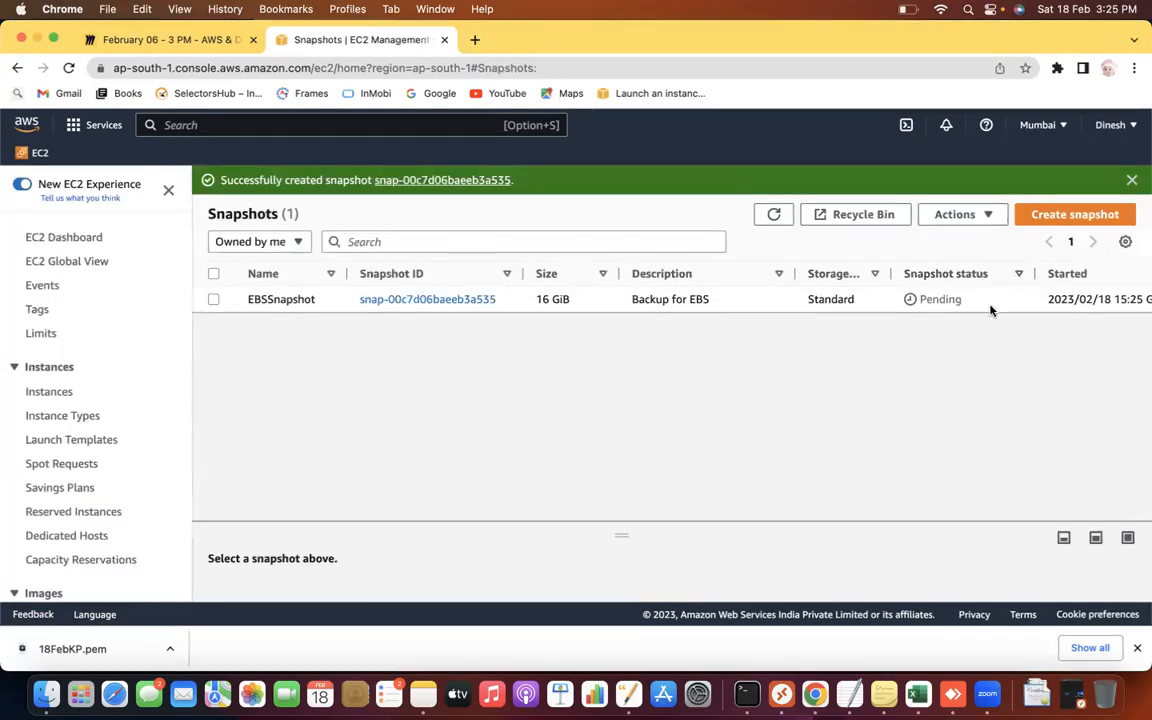
Step: Check the status of EBSSnapshot, refresh the snapshot list and review the actions available for it
{"action": "left_click_drag", "start_coordinate": [960, 305], "coordinate": [882, 303]}
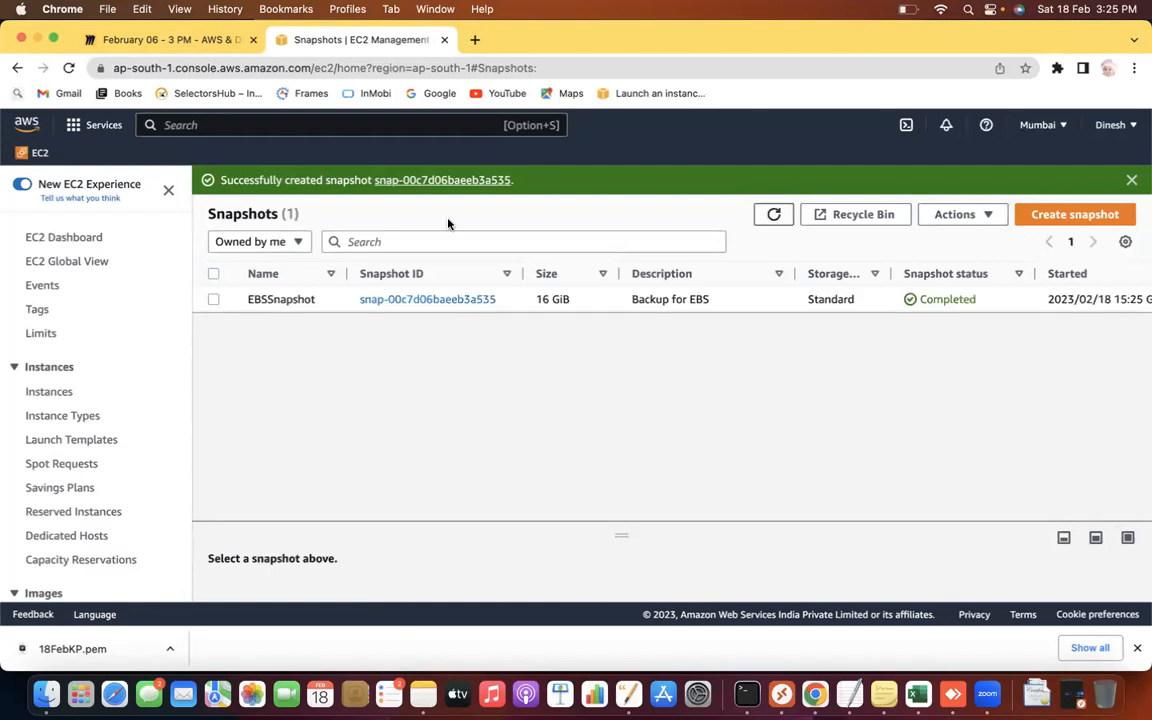
{"action": "left_click", "coordinate": [773, 214]}
{"action": "left_click", "coordinate": [213, 300]}
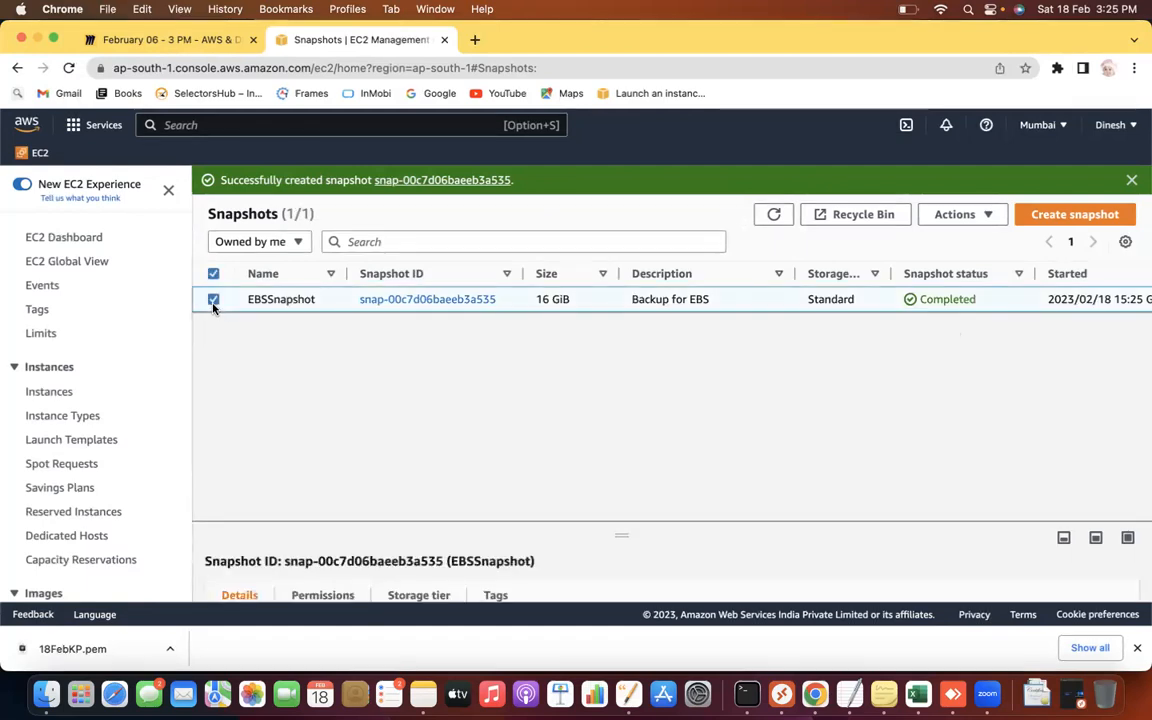
{"action": "left_click", "coordinate": [950, 215]}
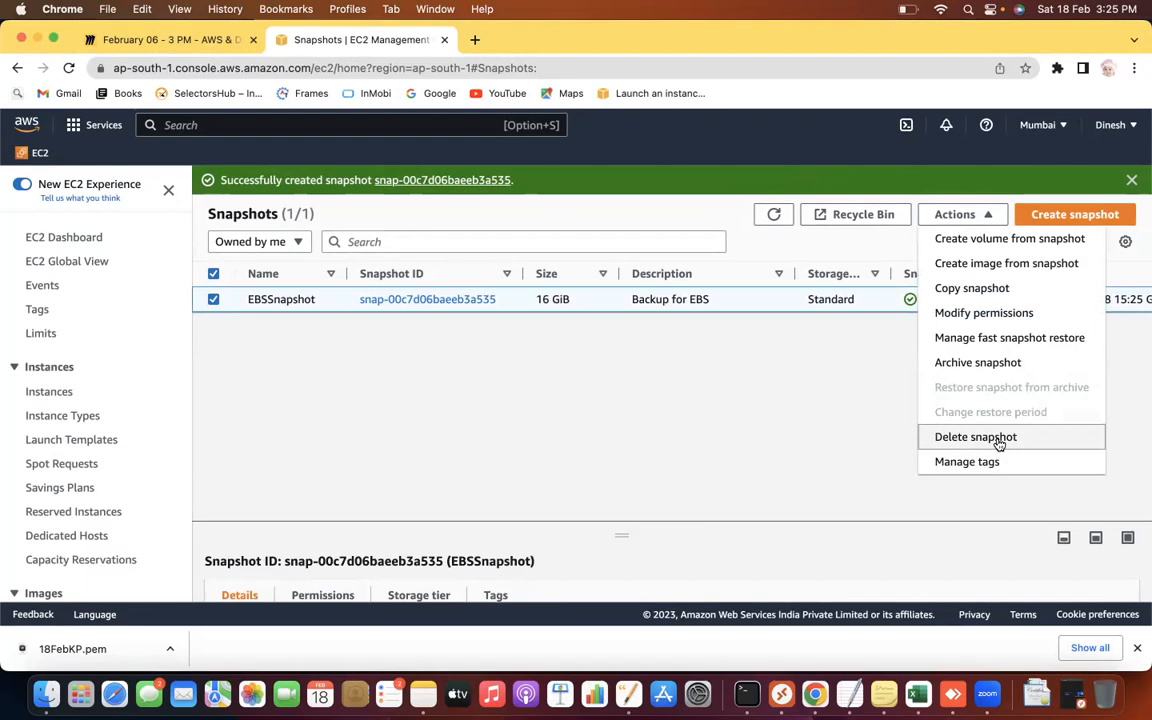
{"action": "left_click", "coordinate": [298, 324]}
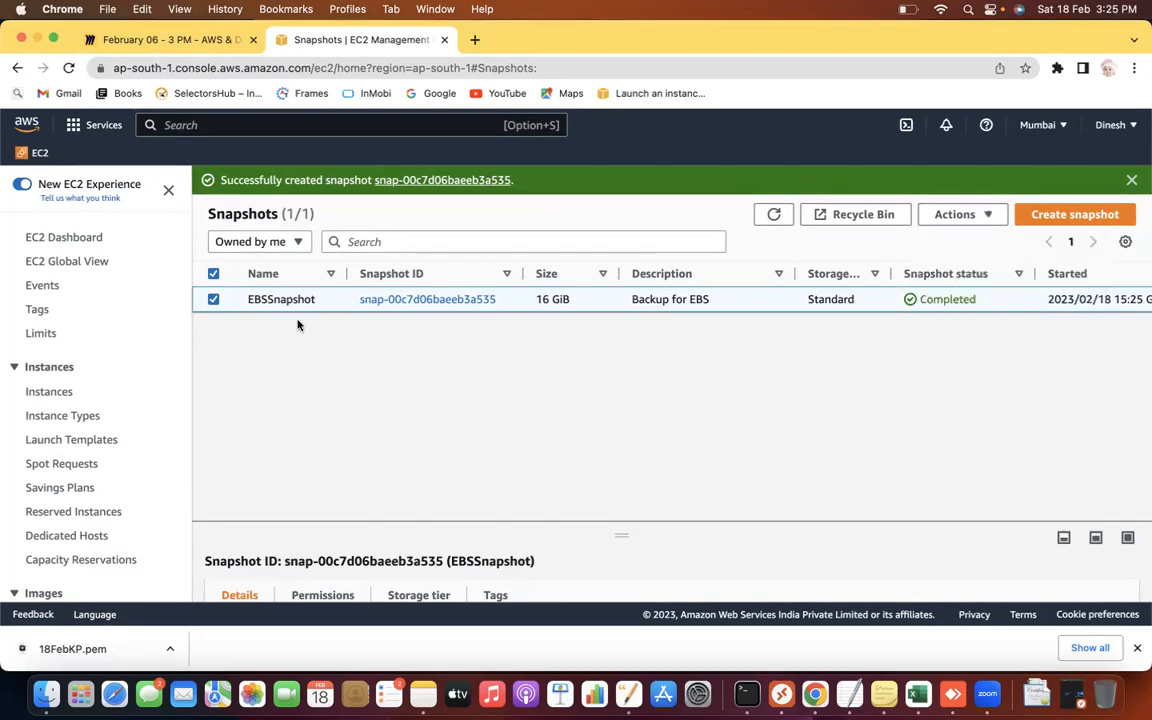
{"action": "left_click", "coordinate": [213, 300]}
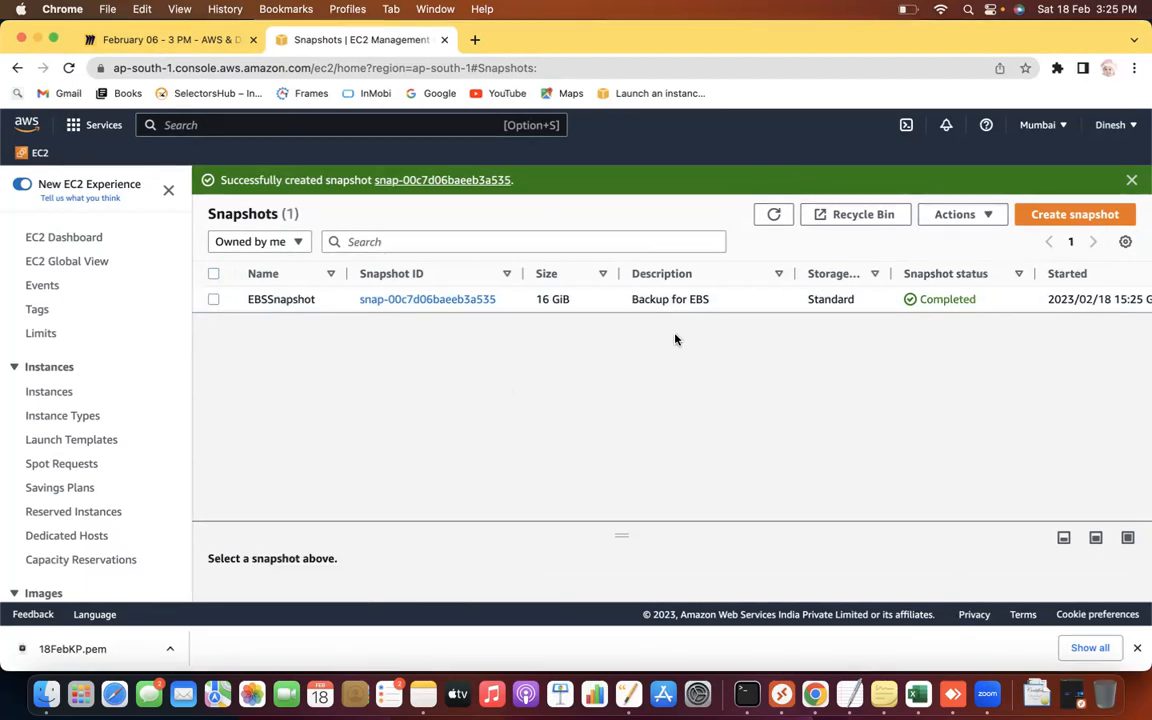
Step: Examine the remaining columns of the snapshot list and the size of EBSSnapshot
{"action": "key", "text": "super+minus"}
{"action": "key", "text": "super+minus"}
{"action": "key", "text": "super+minus"}
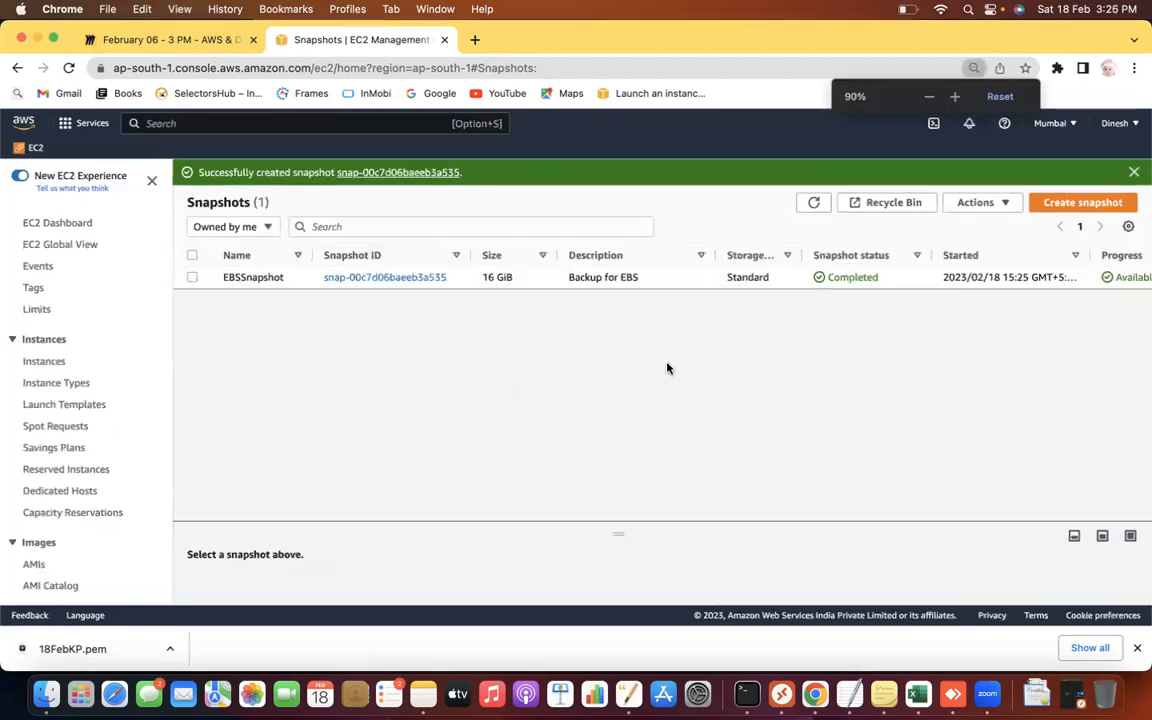
{"action": "key", "text": "super+minus"}
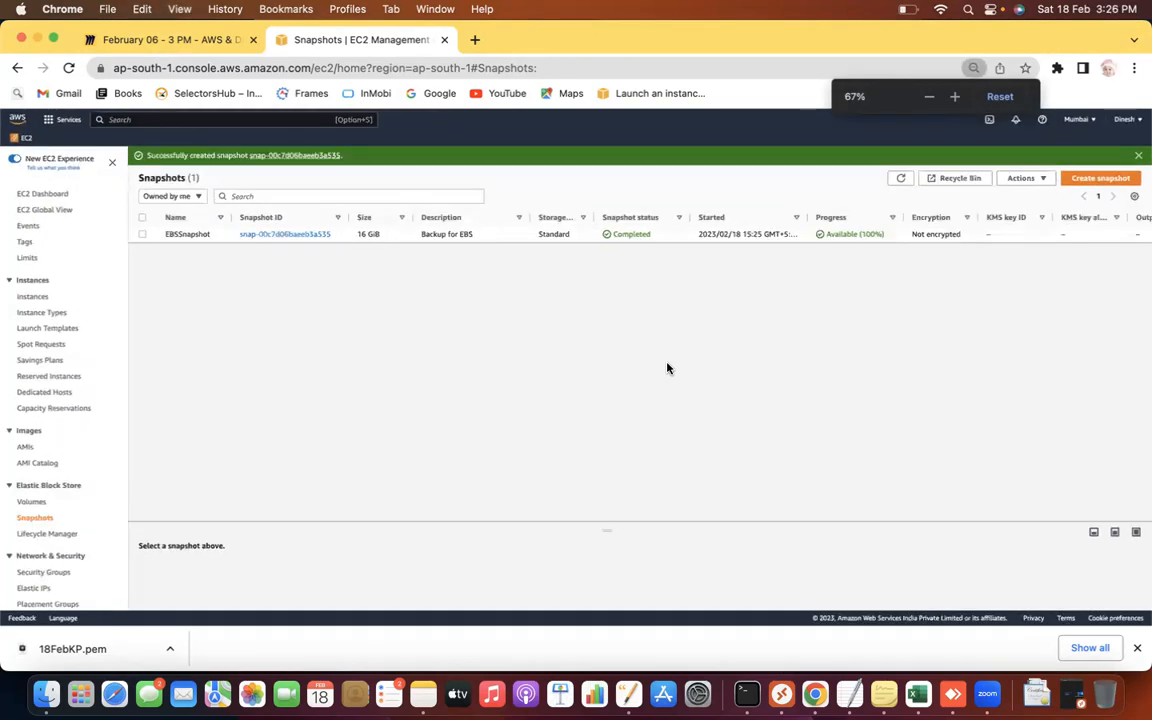
{"action": "key", "text": "super+plus"}
{"action": "key", "text": "super+plus"}
{"action": "key", "text": "super+plus"}
{"action": "key", "text": "super+plus"}
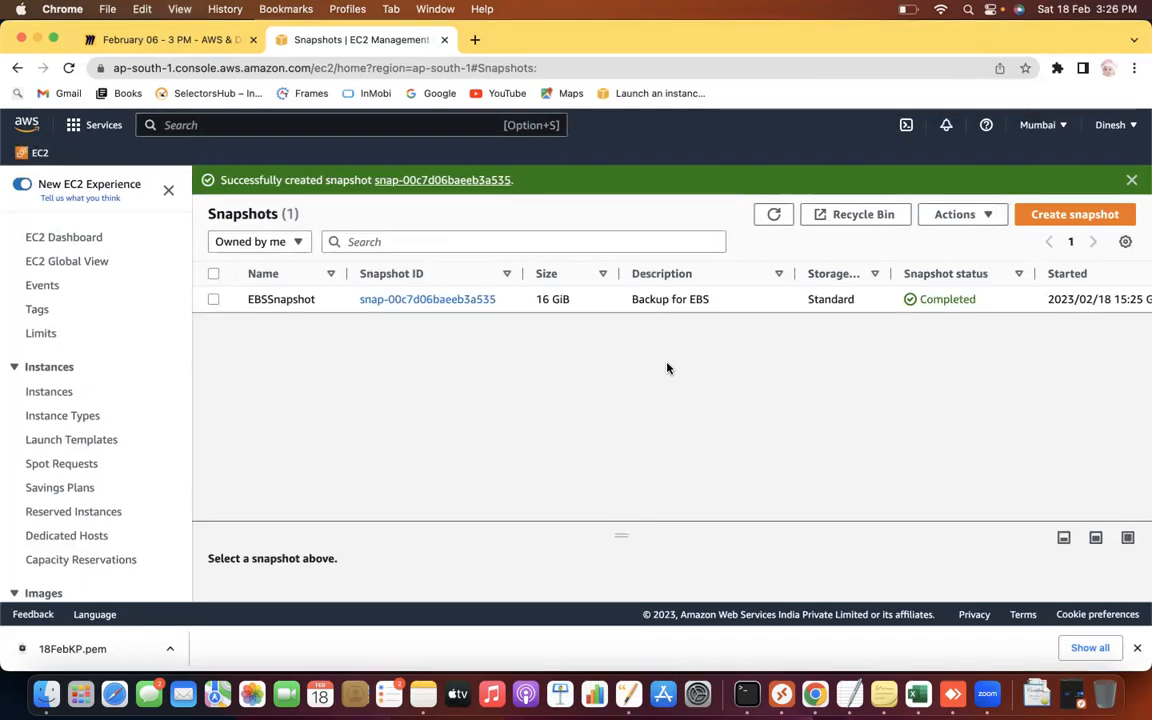
{"action": "left_click_drag", "start_coordinate": [586, 302], "coordinate": [517, 310]}
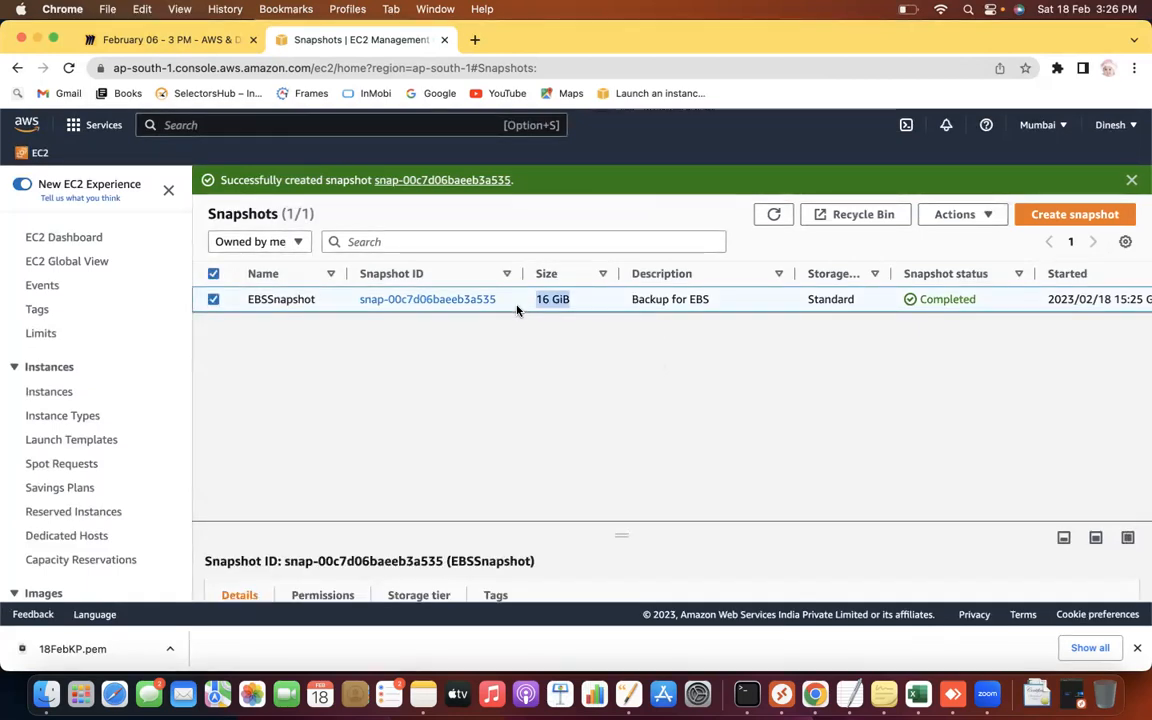
{"action": "left_click", "coordinate": [213, 300]}
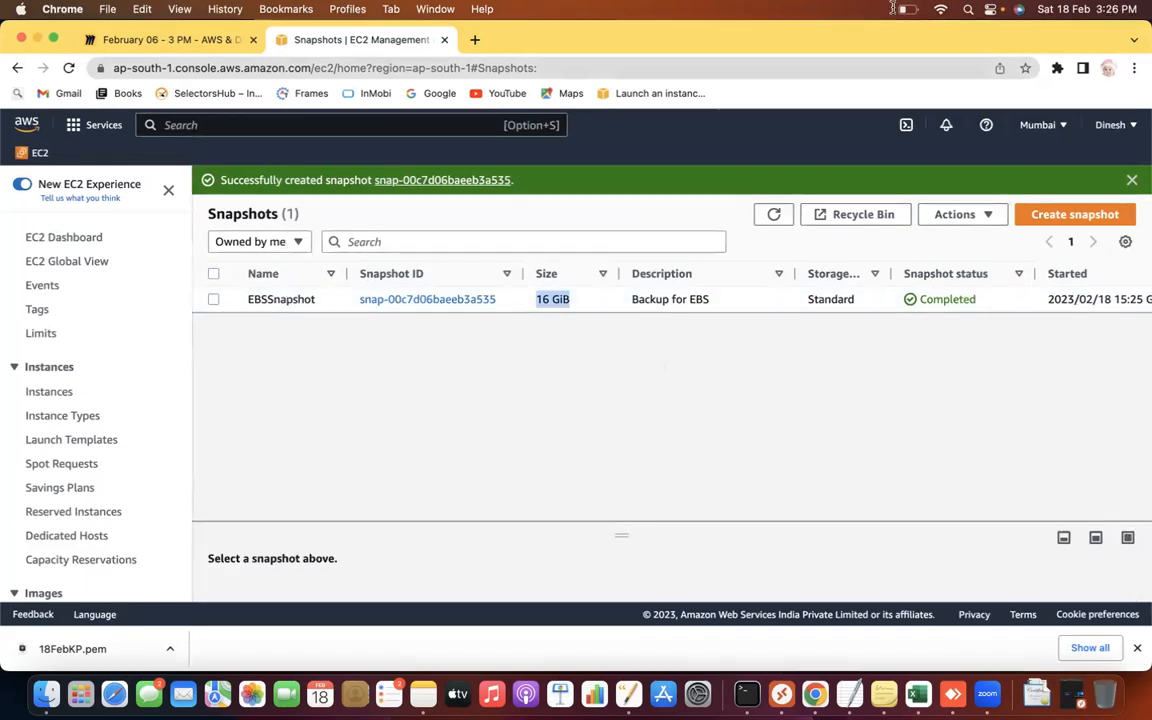
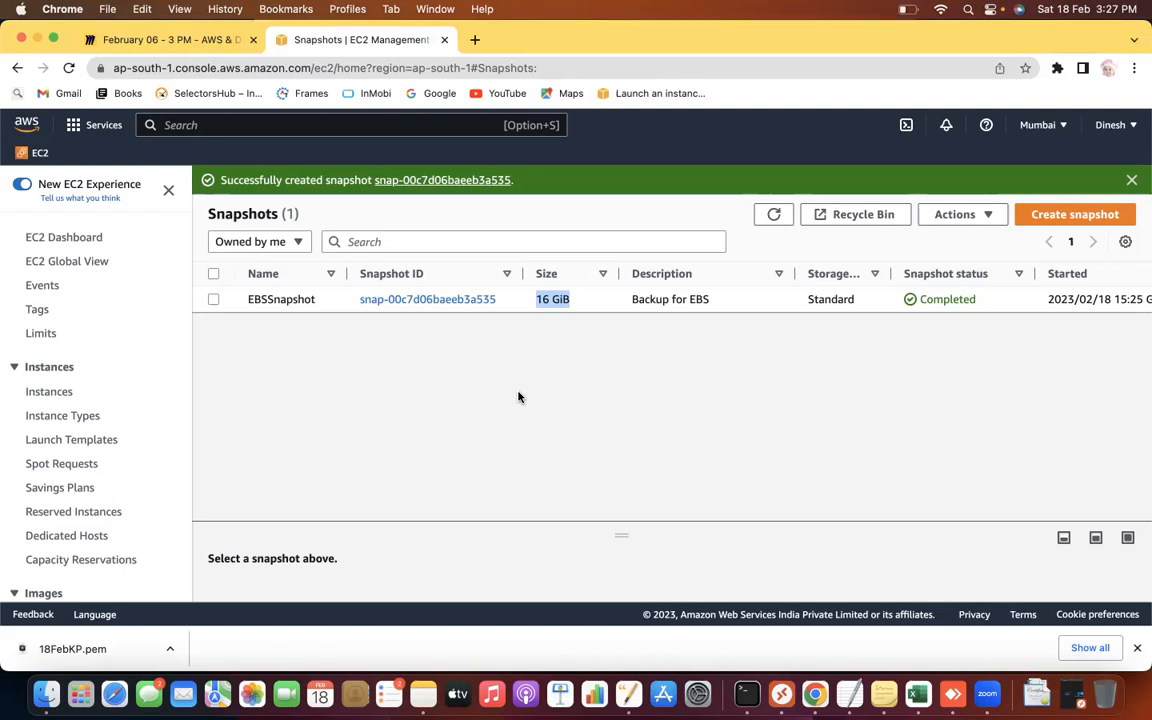
Step: Review the form for creating a snapshot manually and return to the snapshot list
{"action": "left_click", "coordinate": [1068, 214]}
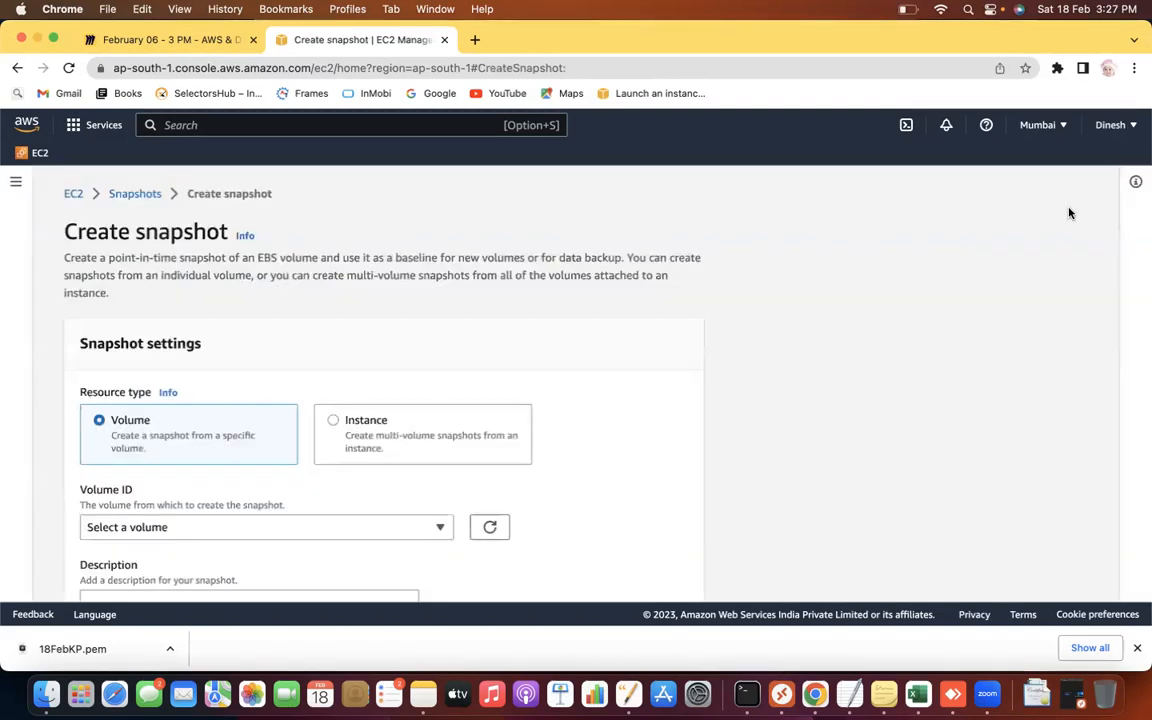
{"action": "left_click", "coordinate": [146, 198]}
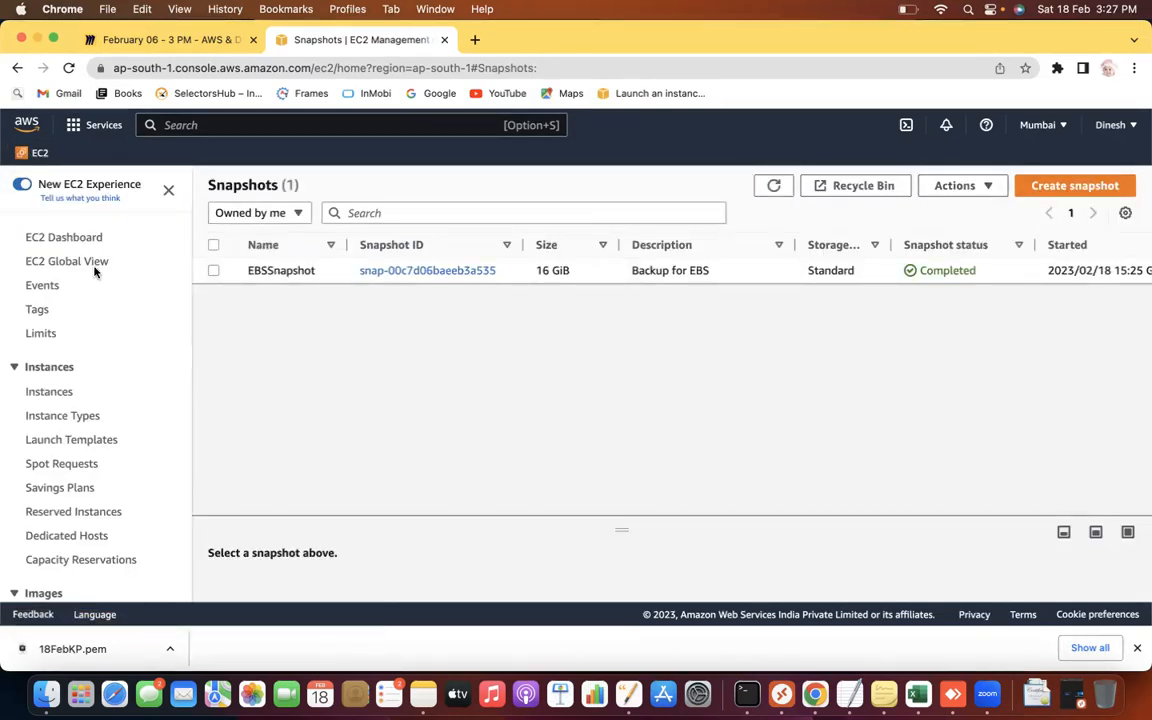
{"action": "scroll", "coordinate": [8, 487], "scroll_direction": "down", "scroll_amount": 1}
{"action": "scroll", "coordinate": [8, 487], "scroll_direction": "down", "scroll_amount": 5}
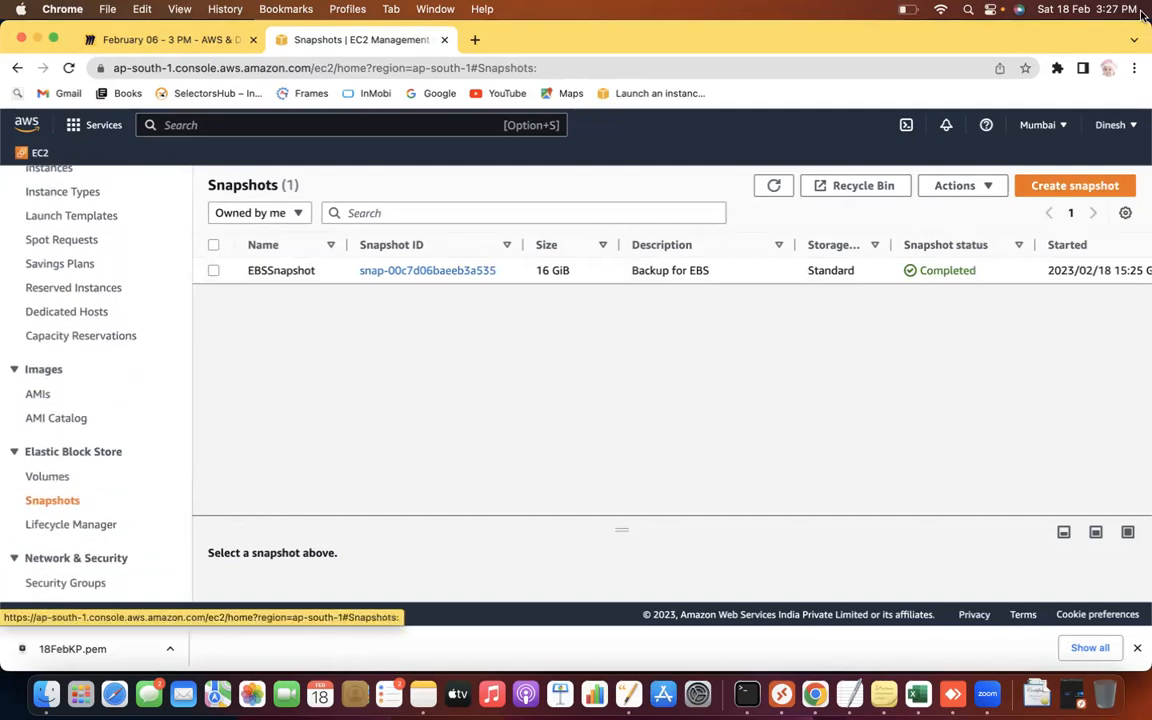
{"action": "left_click", "coordinate": [1129, 188]}
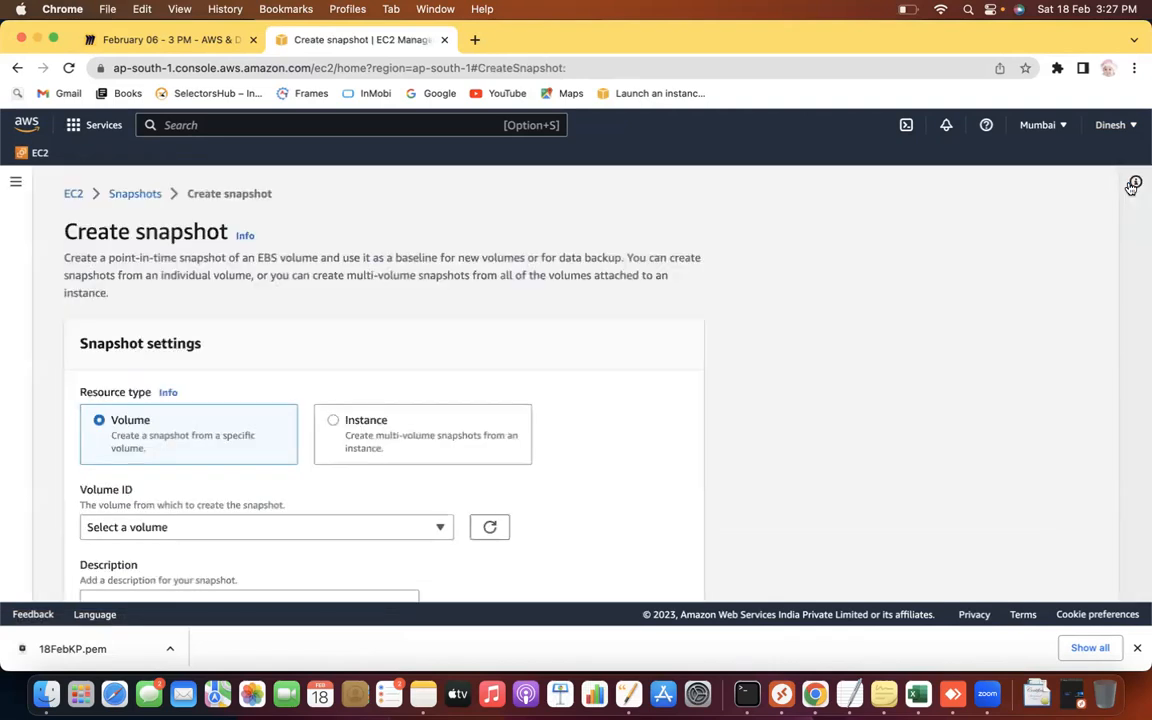
{"action": "scroll", "coordinate": [939, 264], "scroll_direction": "down", "scroll_amount": 5}
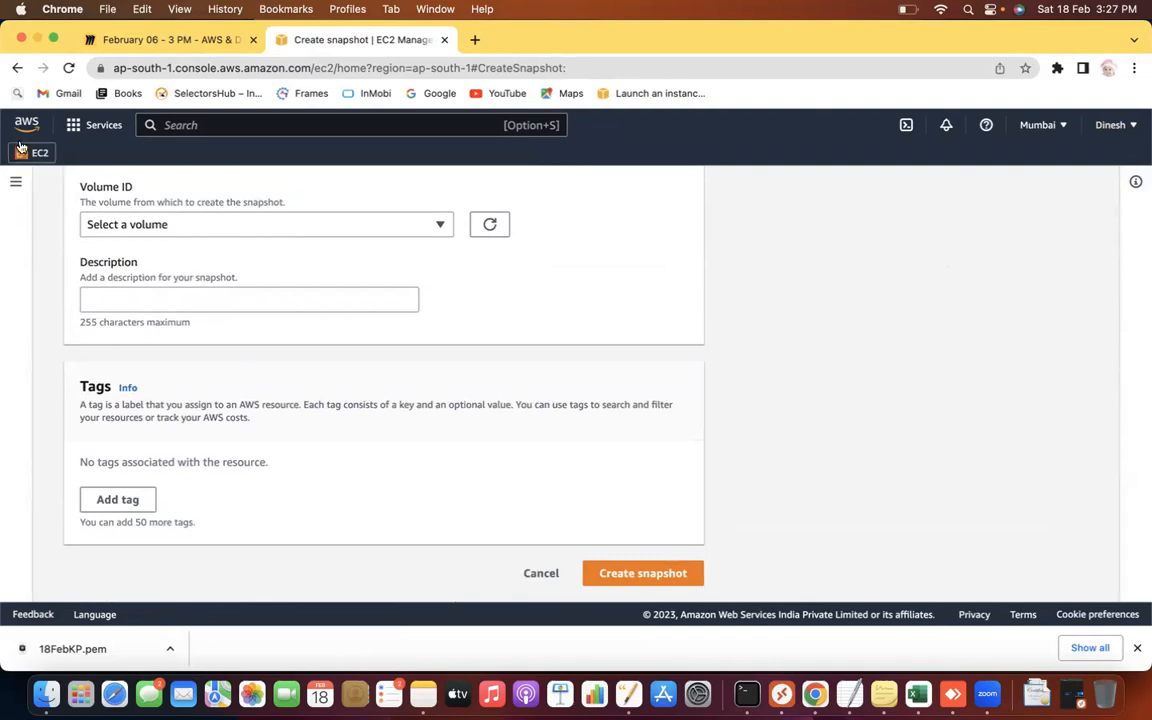
{"action": "scroll", "coordinate": [843, 346], "scroll_direction": "up", "scroll_amount": 5}
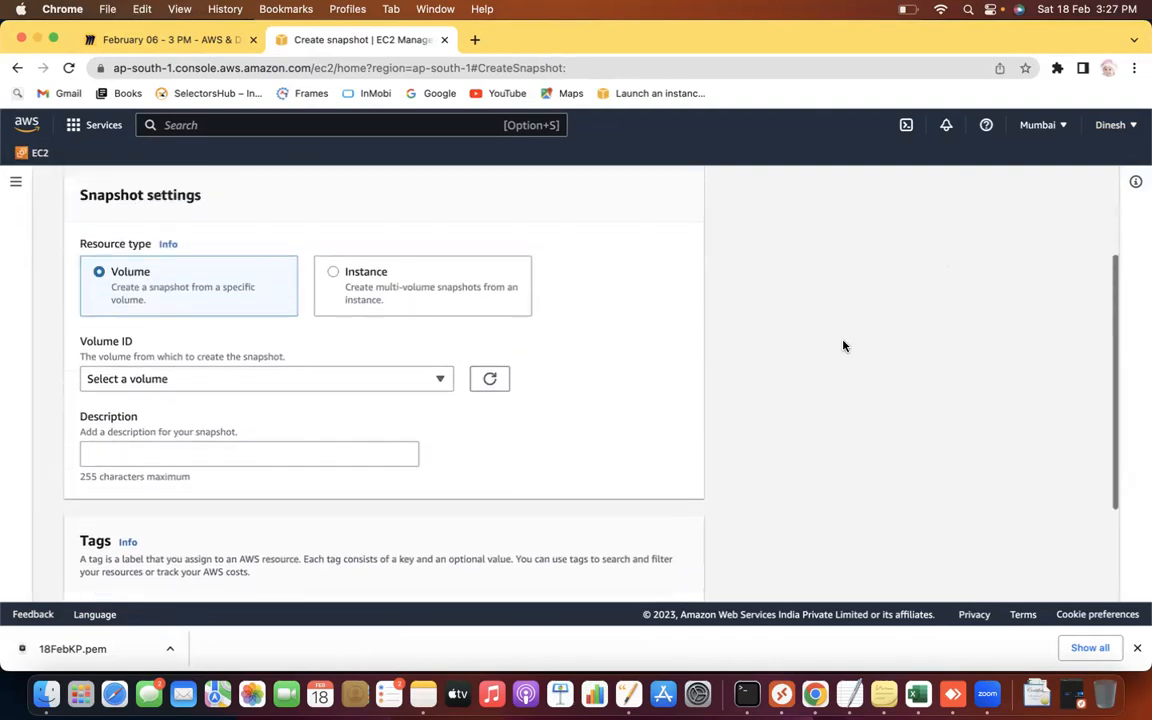
{"action": "left_click", "coordinate": [115, 193]}
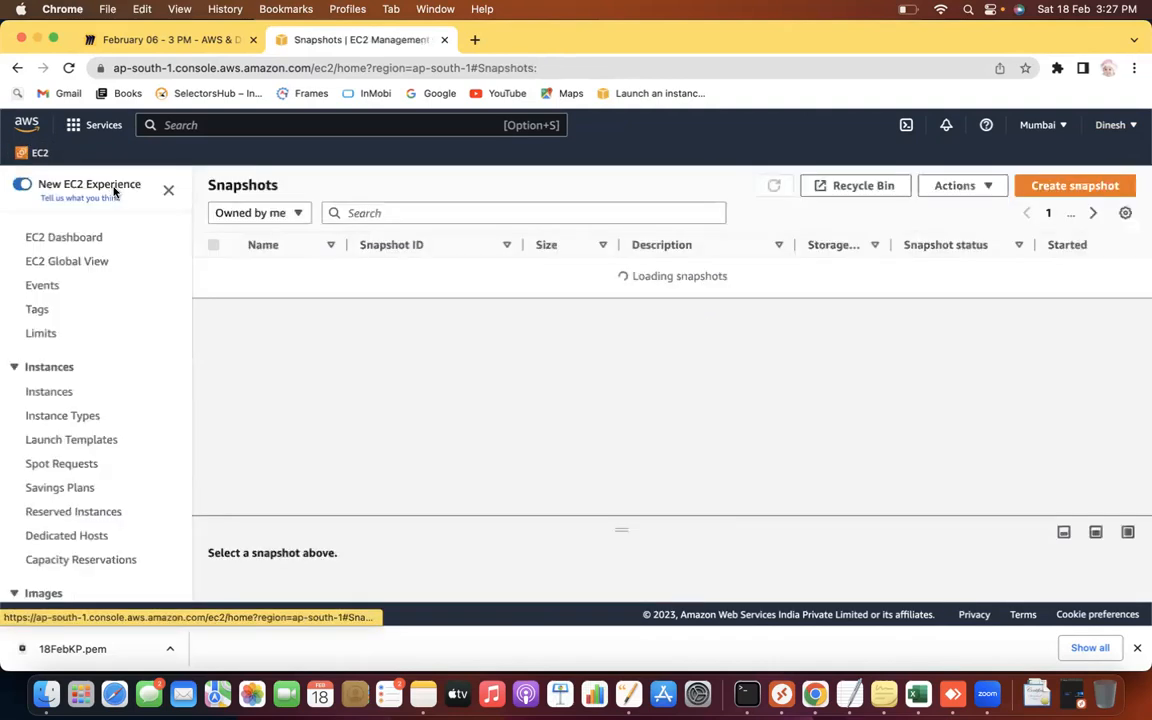
Step: Open Lifecycle Manager, review the policy types and start a new EBS snapshot policy
{"action": "scroll", "coordinate": [8, 509], "scroll_direction": "down", "scroll_amount": 10}
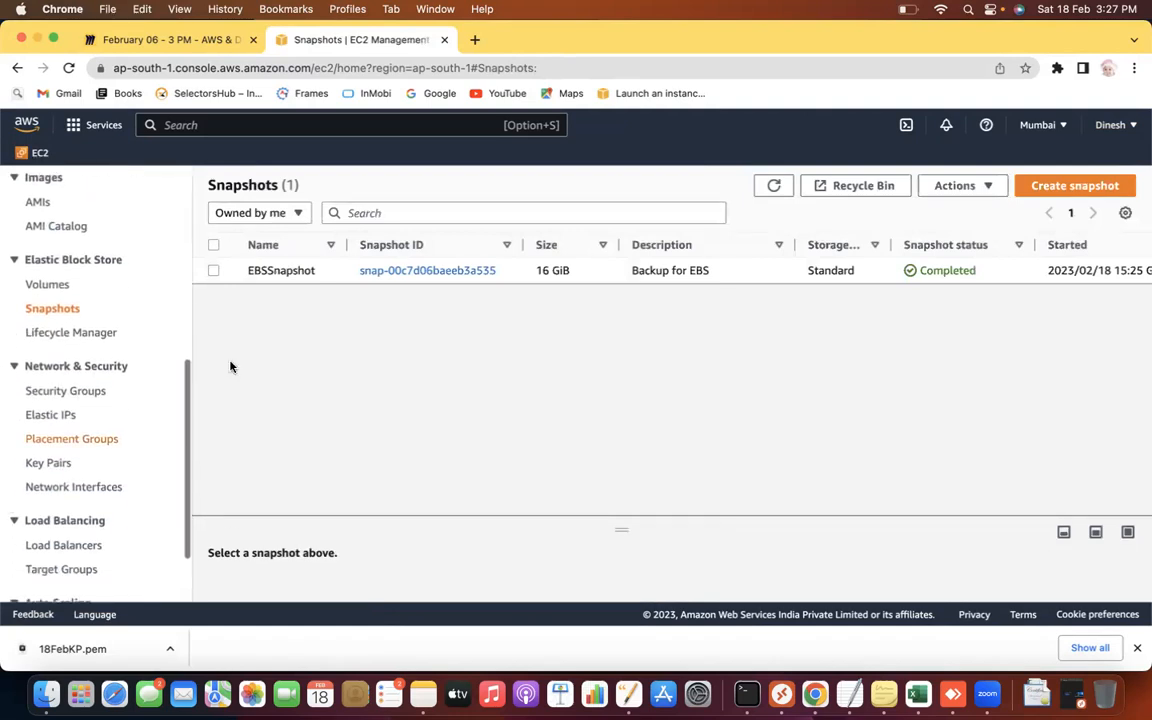
{"action": "left_click", "coordinate": [90, 336]}
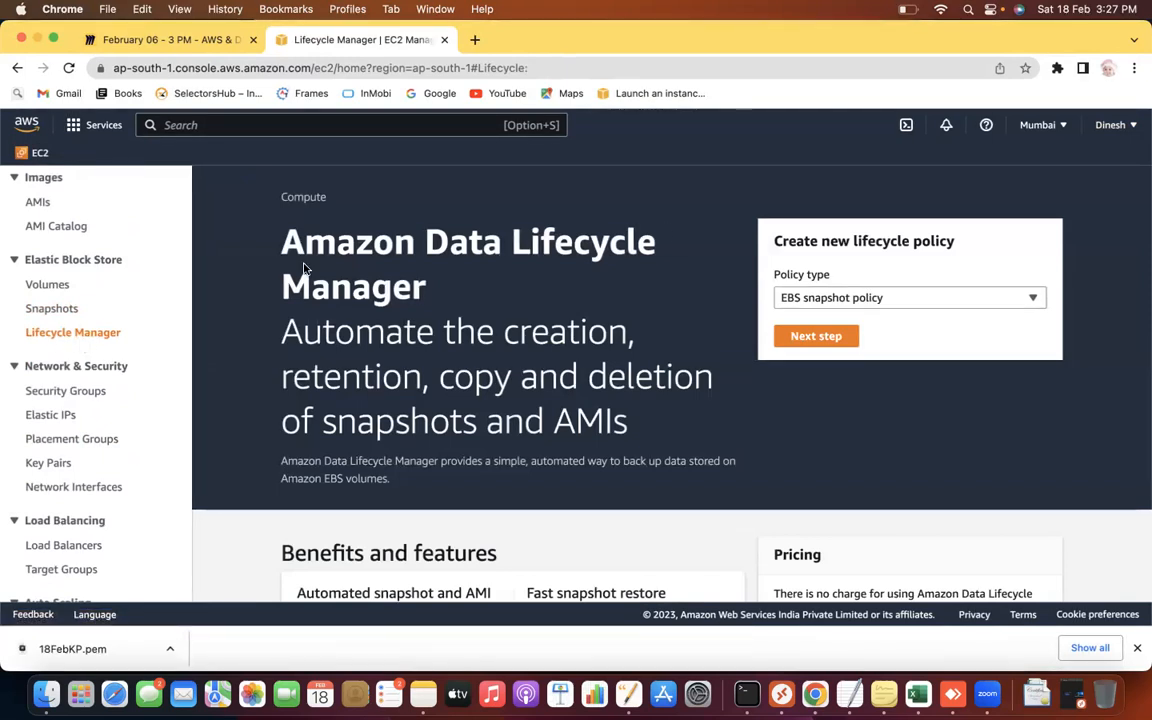
{"action": "scroll", "coordinate": [681, 253], "scroll_direction": "down", "scroll_amount": 2}
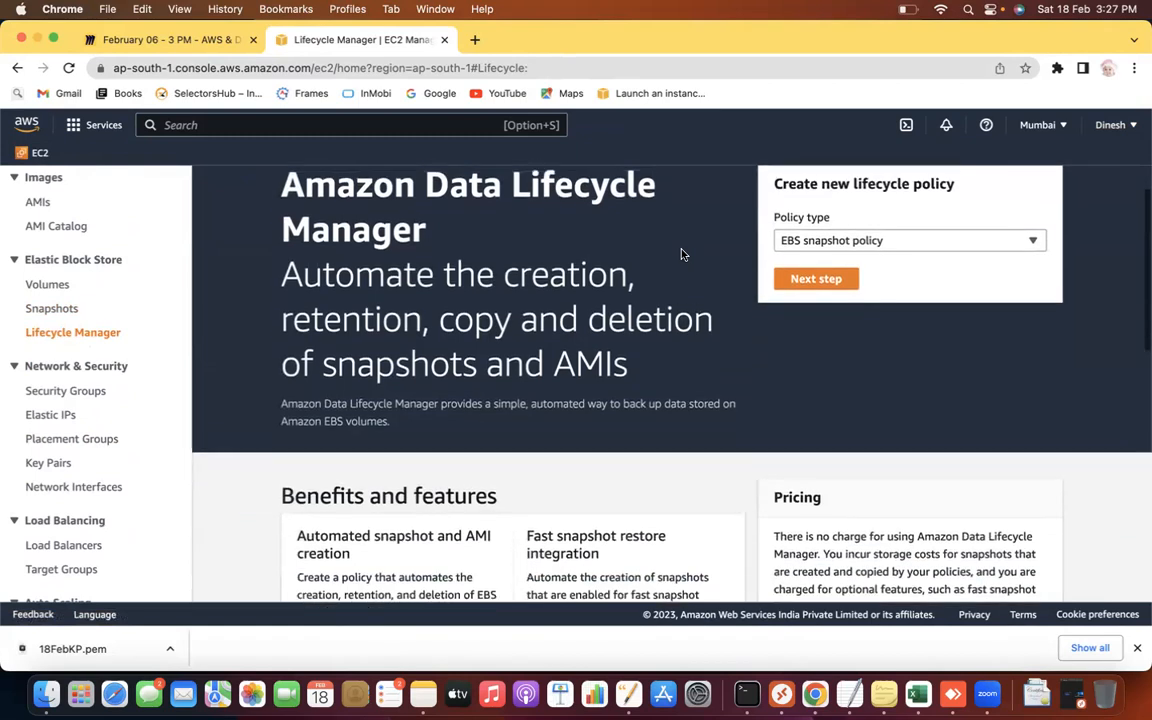
{"action": "scroll", "coordinate": [681, 253], "scroll_direction": "up", "scroll_amount": 2}
{"action": "left_click", "coordinate": [962, 299]}
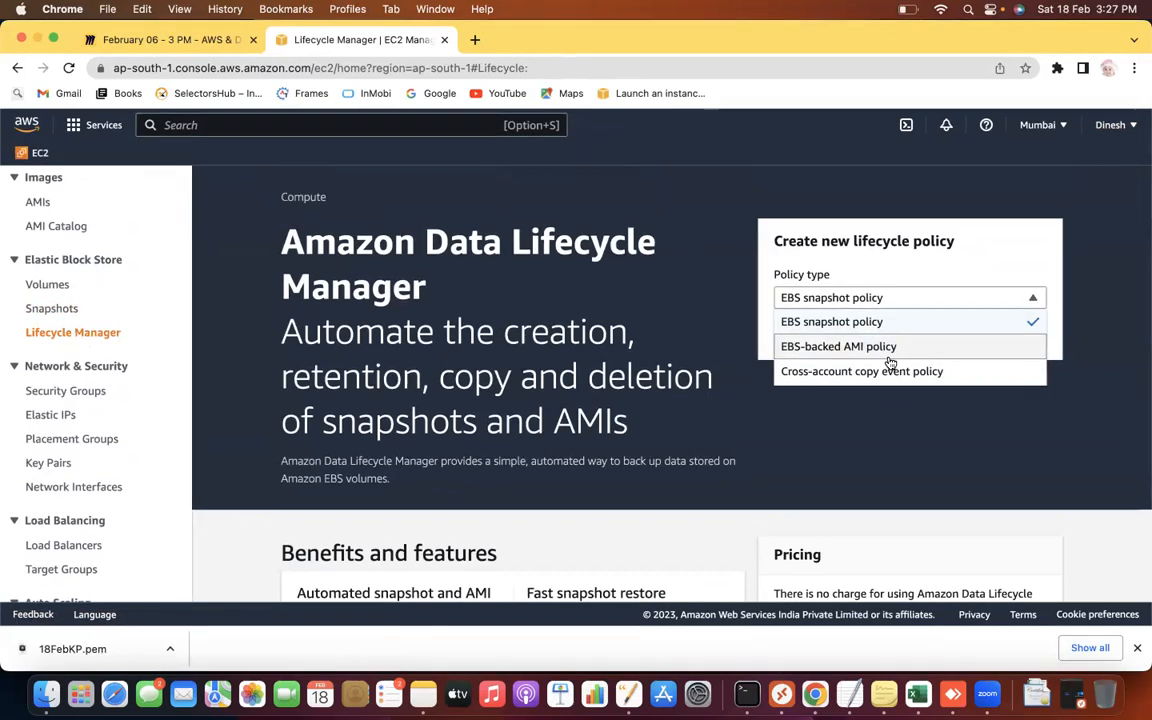
{"action": "left_click", "coordinate": [905, 429]}
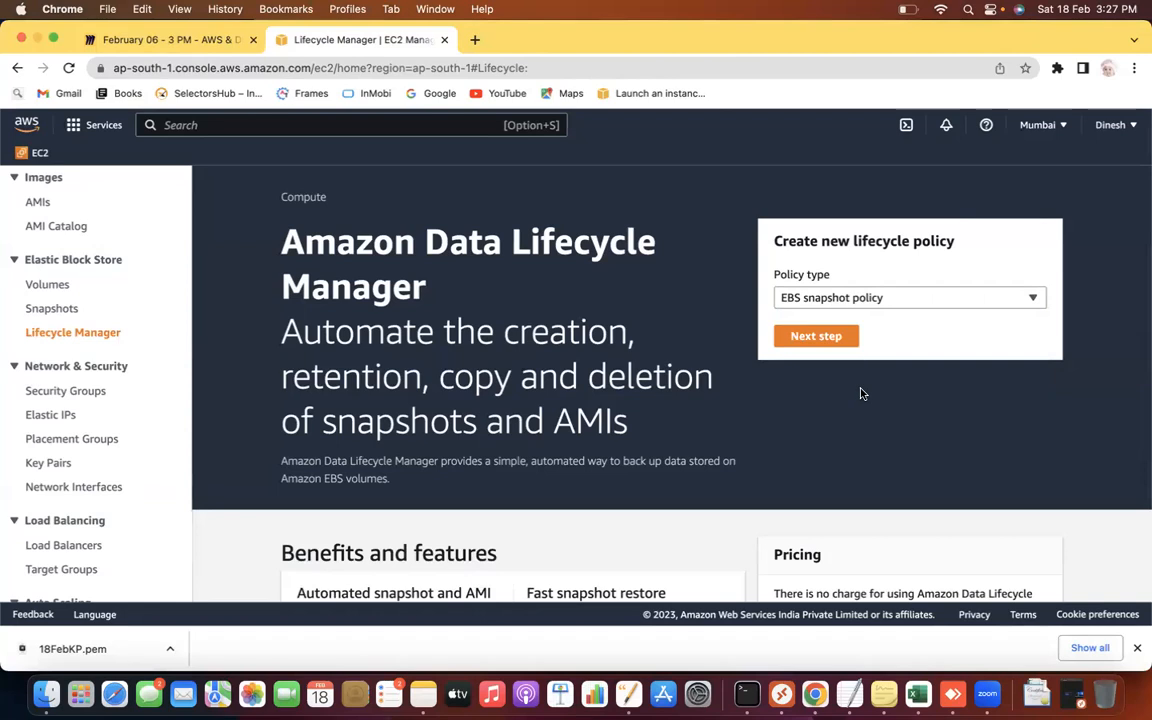
{"action": "left_click", "coordinate": [821, 340]}
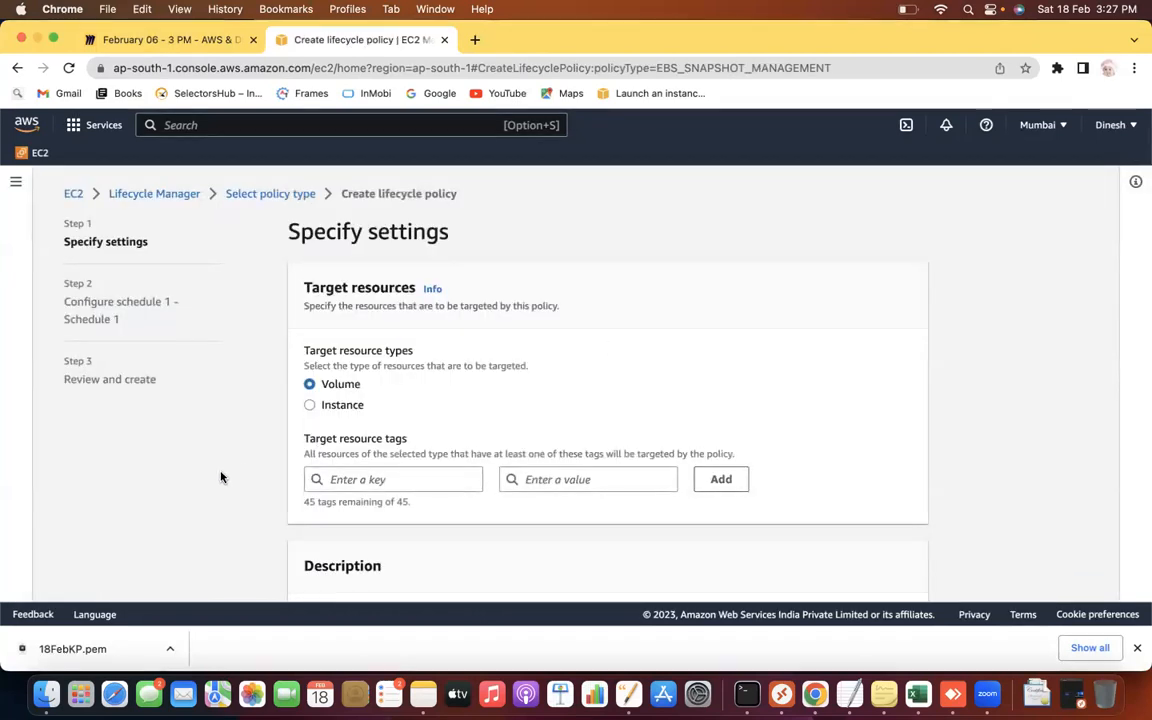
Step: Keep Volume as the target resource type and choose target tag key Name with value EBSAddVolume
{"action": "scroll", "coordinate": [221, 477], "scroll_direction": "down", "scroll_amount": 2}
{"action": "scroll", "coordinate": [221, 477], "scroll_direction": "down", "scroll_amount": 1}
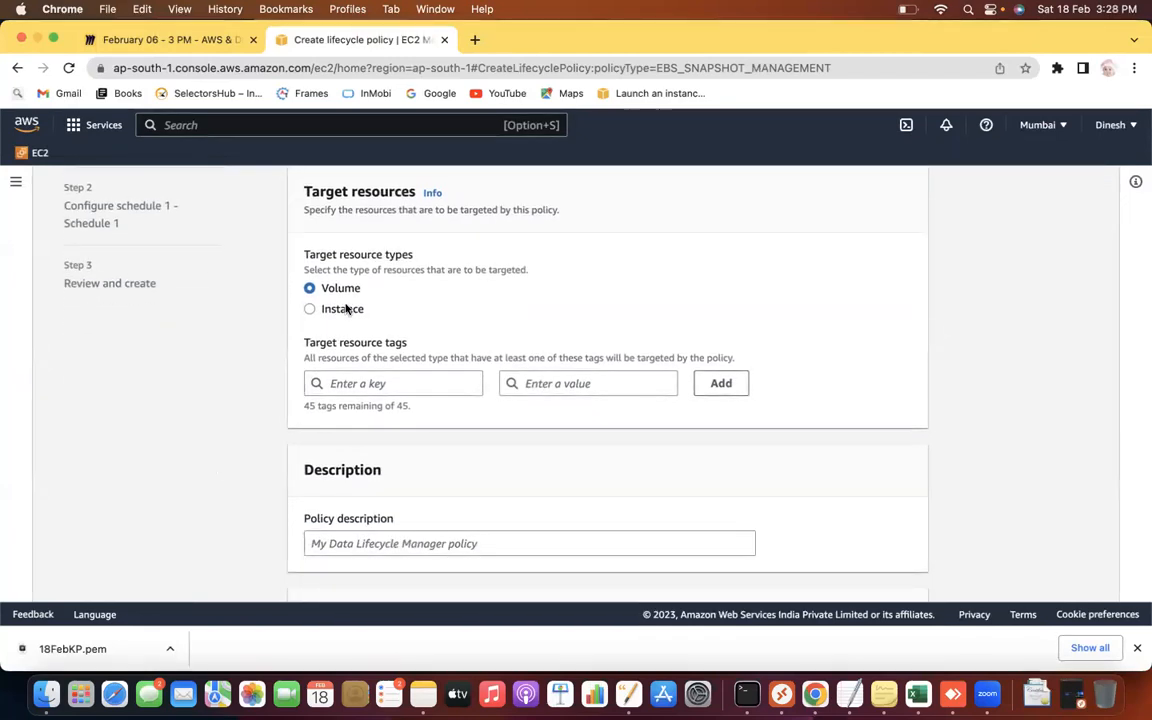
{"action": "left_click", "coordinate": [313, 311]}
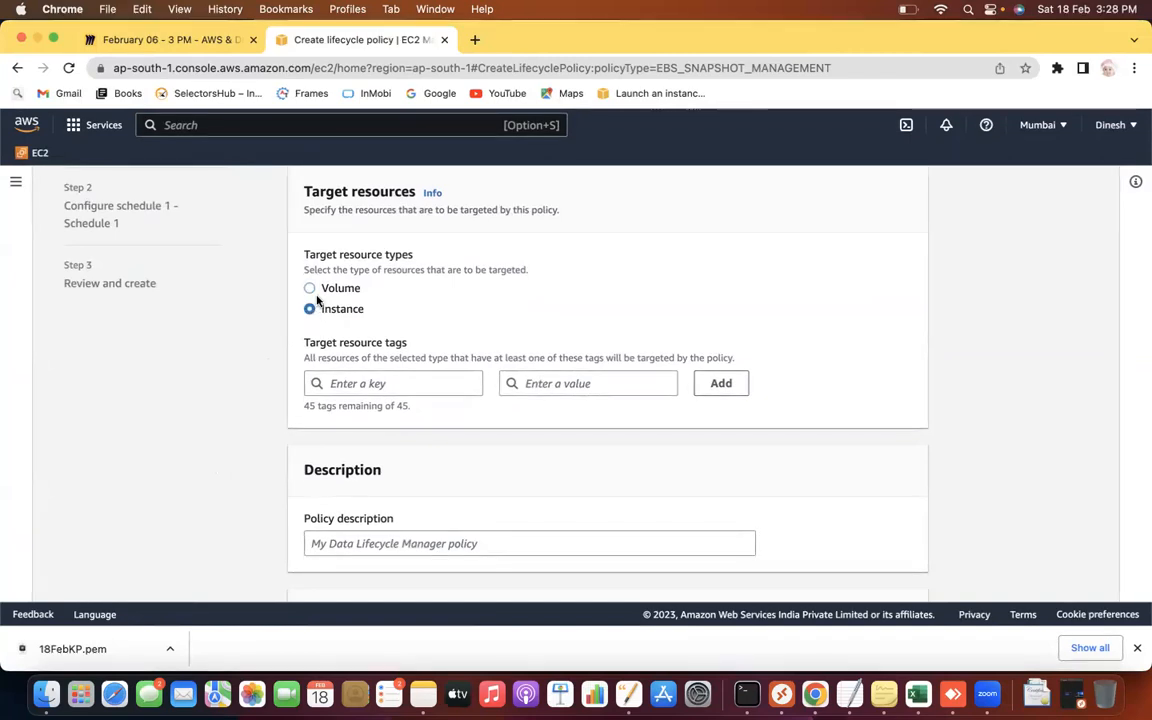
{"action": "left_click", "coordinate": [317, 297]}
{"action": "left_click", "coordinate": [366, 385]}
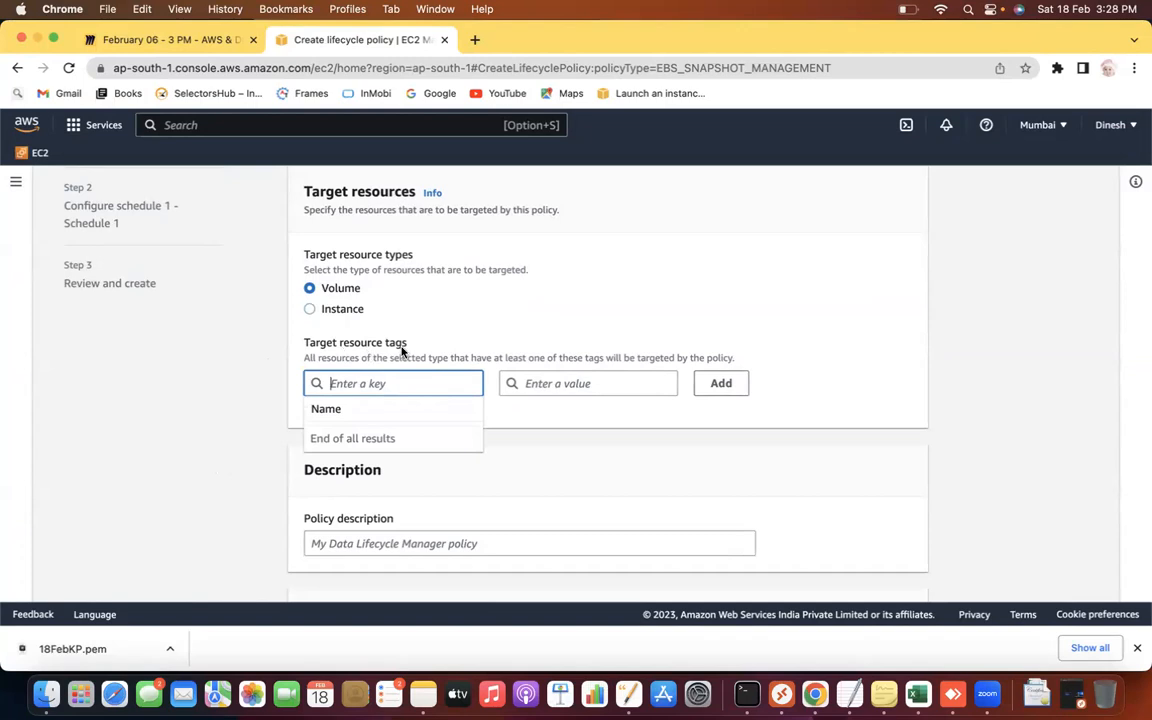
{"action": "left_click", "coordinate": [337, 412]}
{"action": "left_click", "coordinate": [576, 383]}
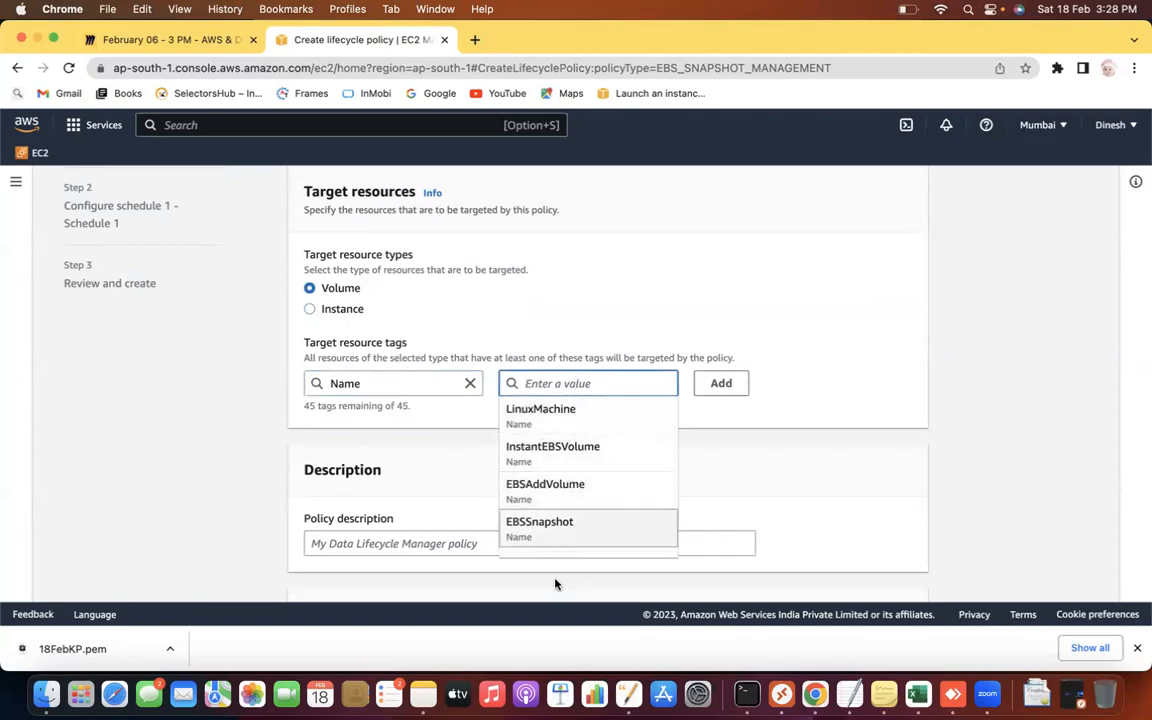
{"action": "left_click", "coordinate": [564, 492]}
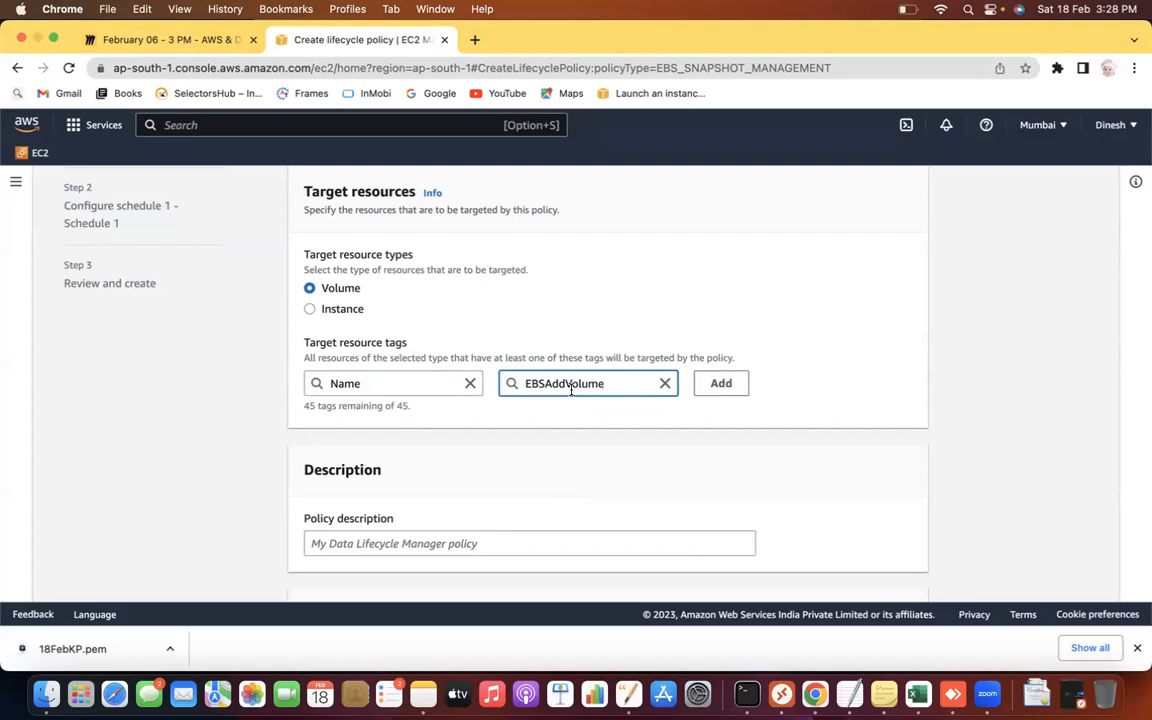
Step: Enter "Automatic backup" as the policy description and review the IAM role section
{"action": "scroll", "coordinate": [208, 443], "scroll_direction": "down", "scroll_amount": 2}
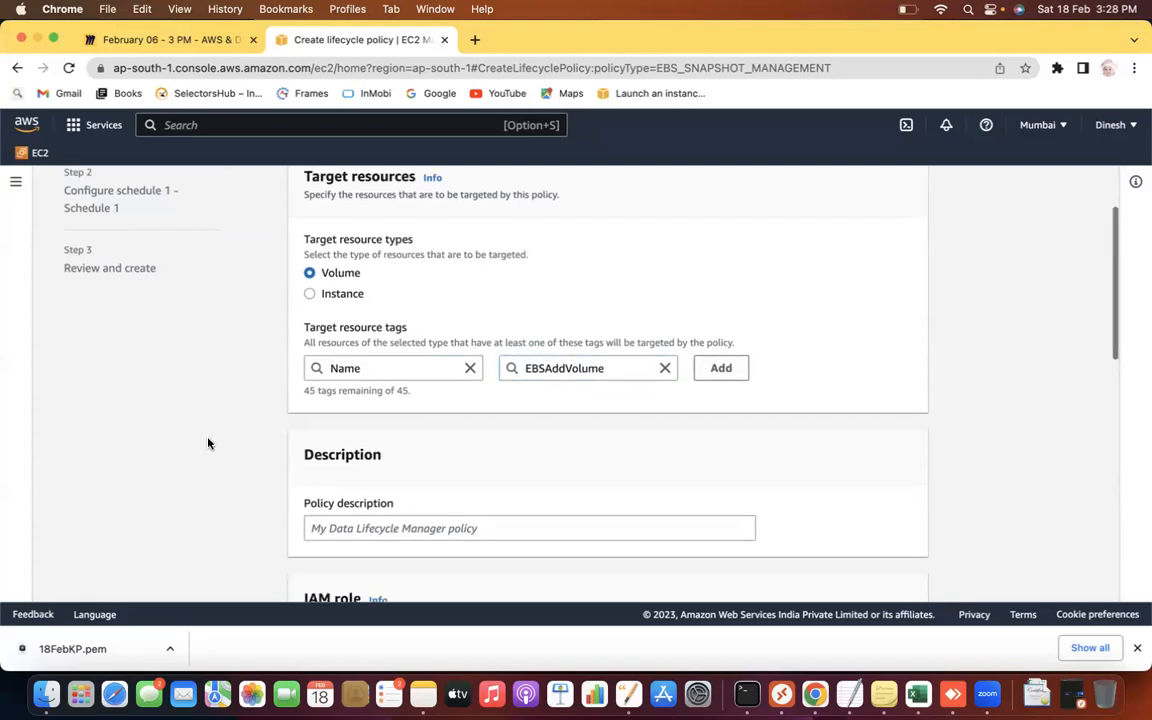
{"action": "scroll", "coordinate": [208, 443], "scroll_direction": "down", "scroll_amount": 4}
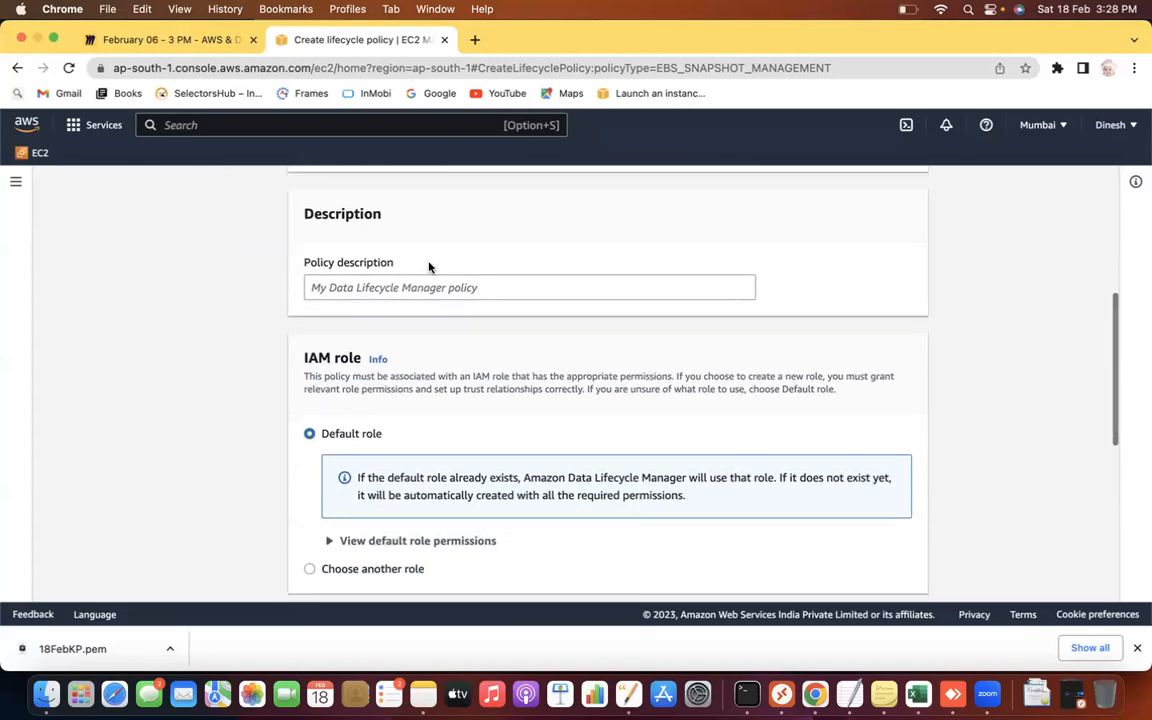
{"action": "left_click", "coordinate": [395, 283]}
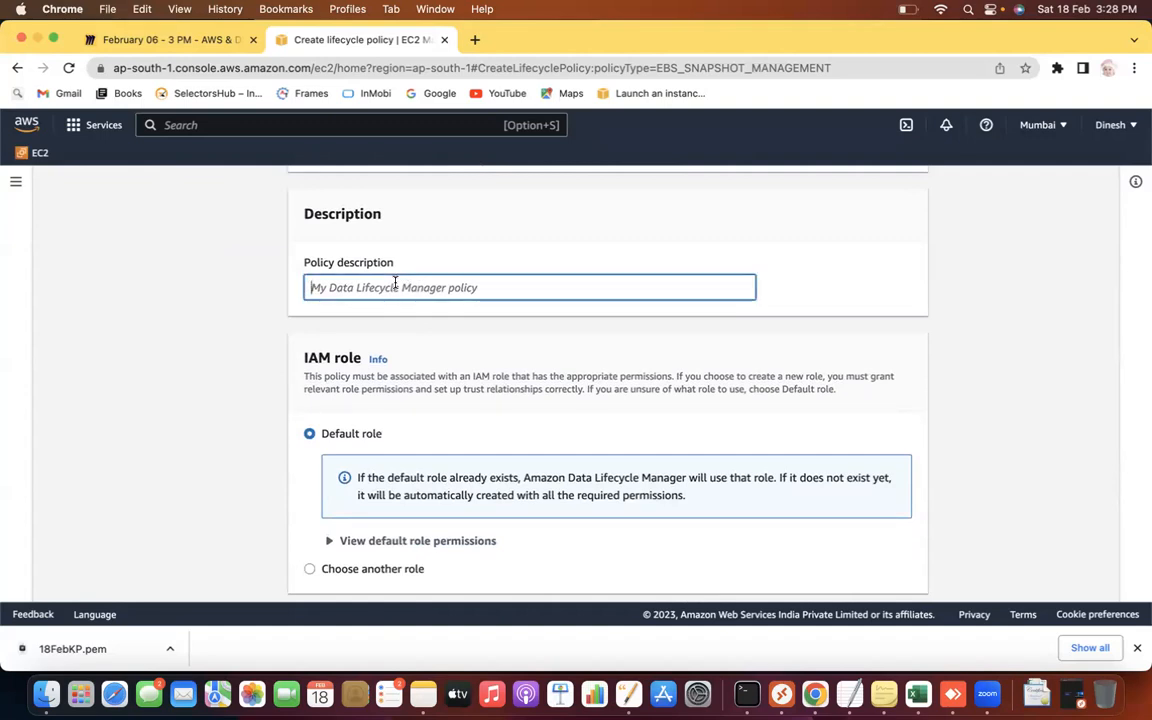
{"action": "type", "text": "Automa"}
{"action": "type", "text": "tic"}
{"action": "type", "text": " bakc"}
{"action": "type", "text": "up"}
{"action": "left_click", "coordinate": [197, 408]}
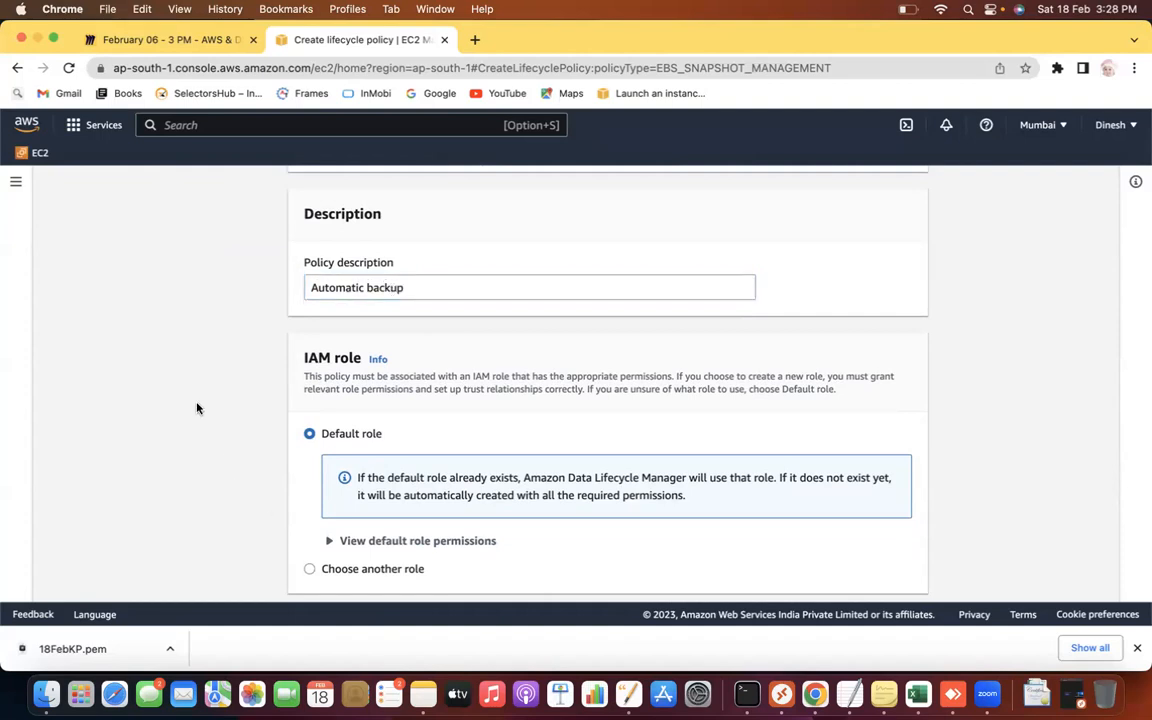
{"action": "scroll", "coordinate": [197, 408], "scroll_direction": "down", "scroll_amount": 3}
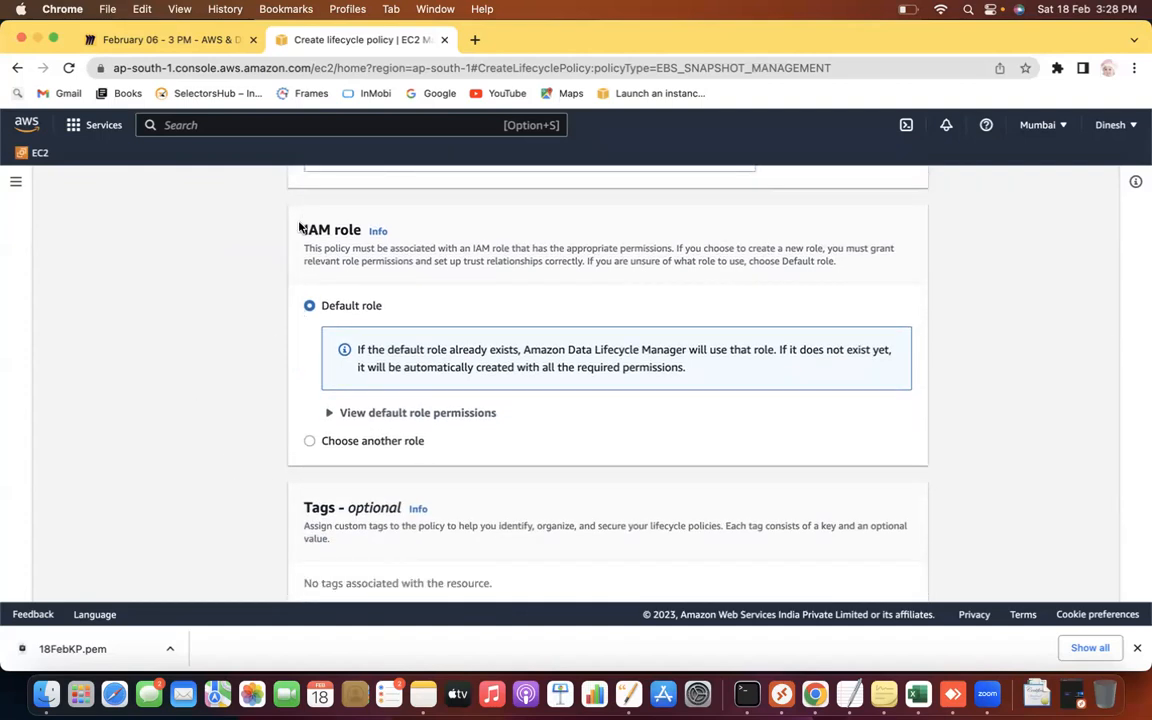
{"action": "left_click_drag", "start_coordinate": [302, 228], "coordinate": [364, 230]}
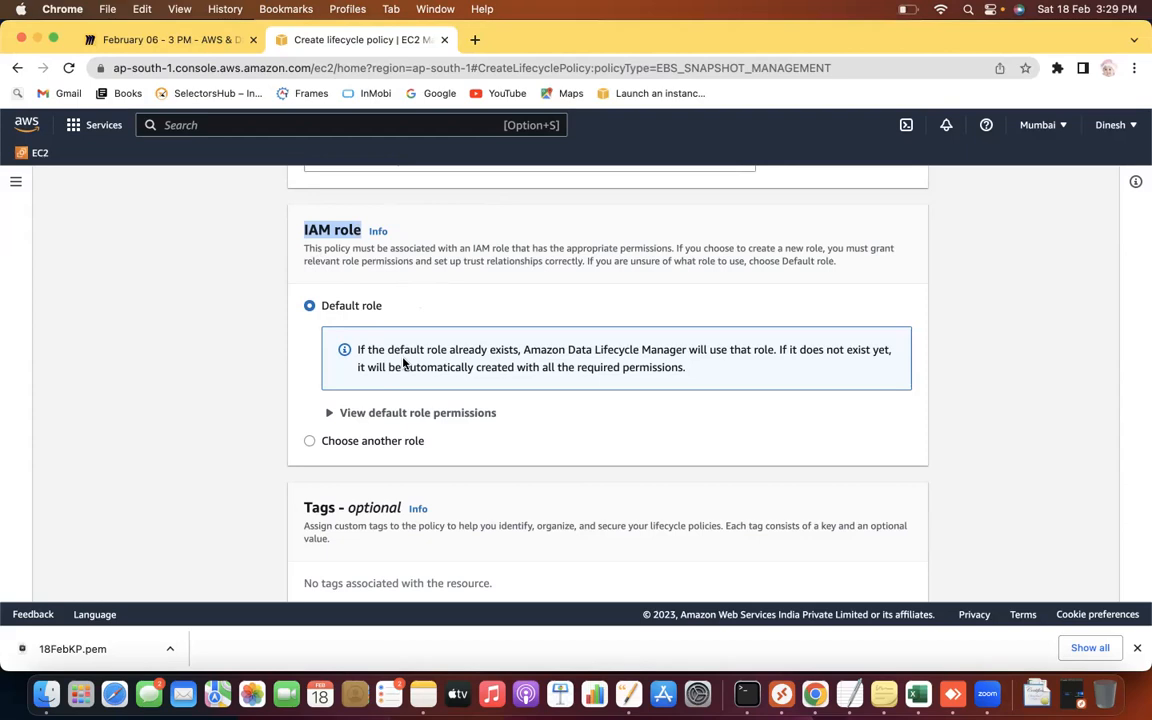
{"action": "key", "text": "super+Tab"}
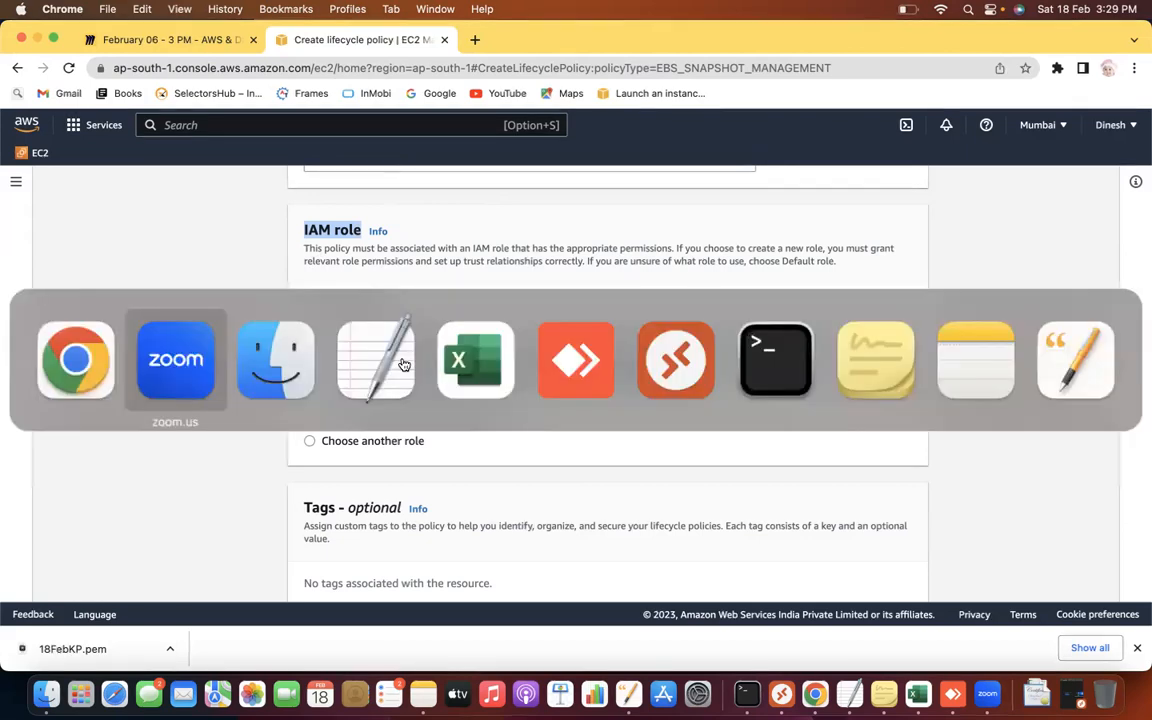
{"action": "key", "text": "super+Tab"}
{"action": "key", "text": "super+shift+Tab"}
{"action": "key", "text": "super+shift+Tab"}
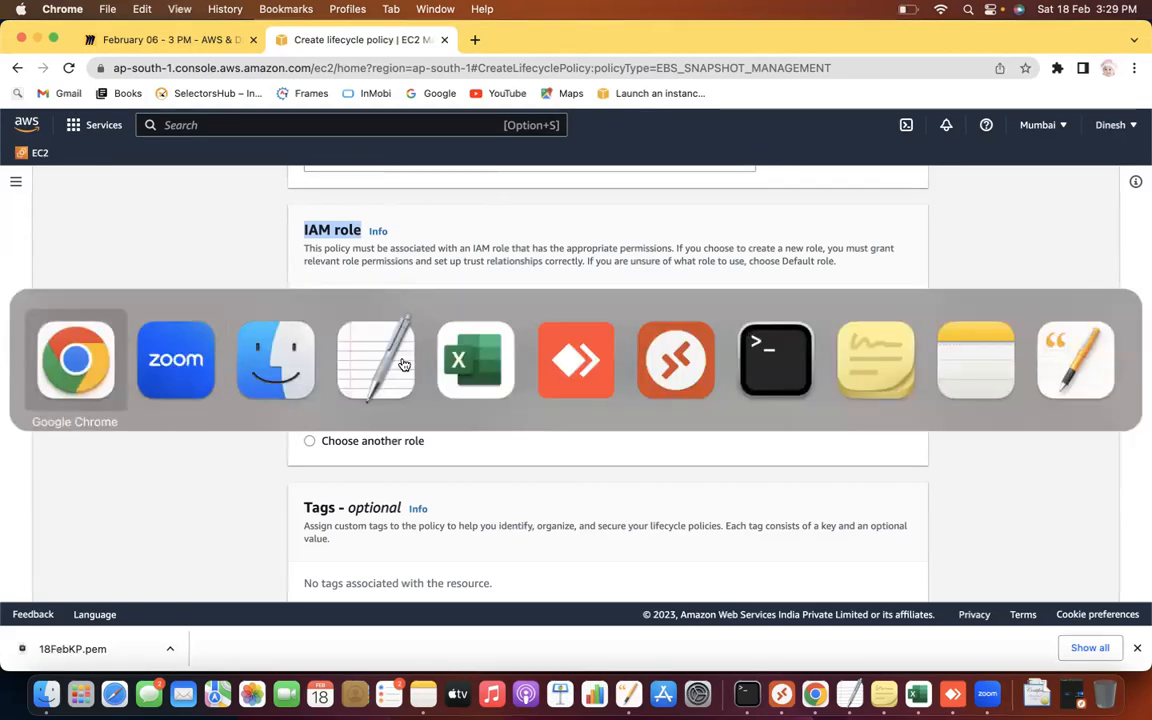
Step: Switch to the Miro board and draw two rectangles, one below the other, in the empty area beside the New Smart Phone drawing
{"action": "left_click", "coordinate": [140, 40]}
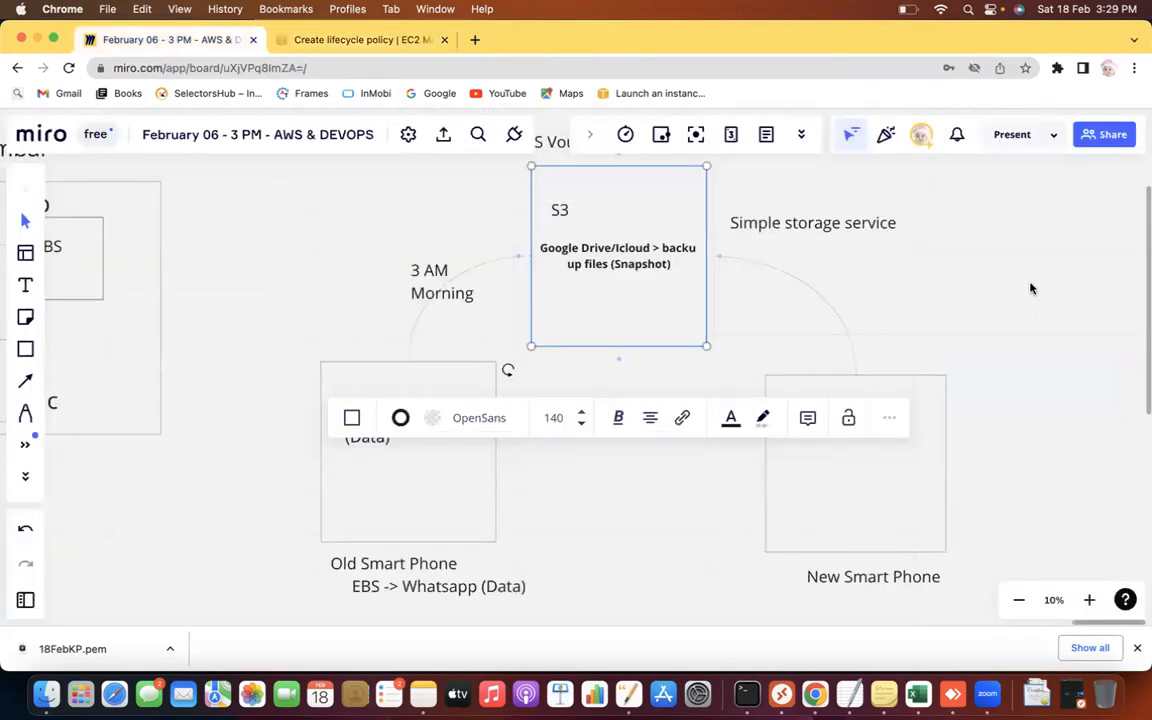
{"action": "scroll", "coordinate": [1031, 288], "scroll_direction": "right", "scroll_amount": 10}
{"action": "scroll", "coordinate": [1031, 288], "scroll_direction": "right", "scroll_amount": 5}
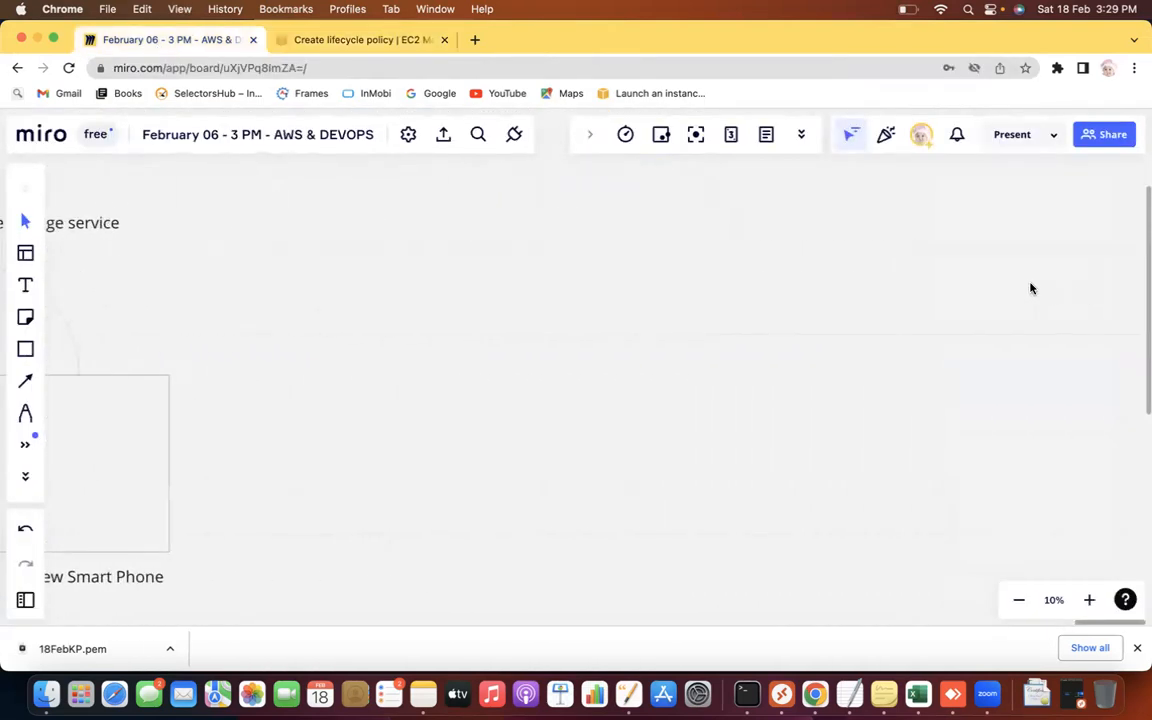
{"action": "left_click", "coordinate": [25, 348]}
{"action": "left_click_drag", "start_coordinate": [372, 247], "coordinate": [500, 353]}
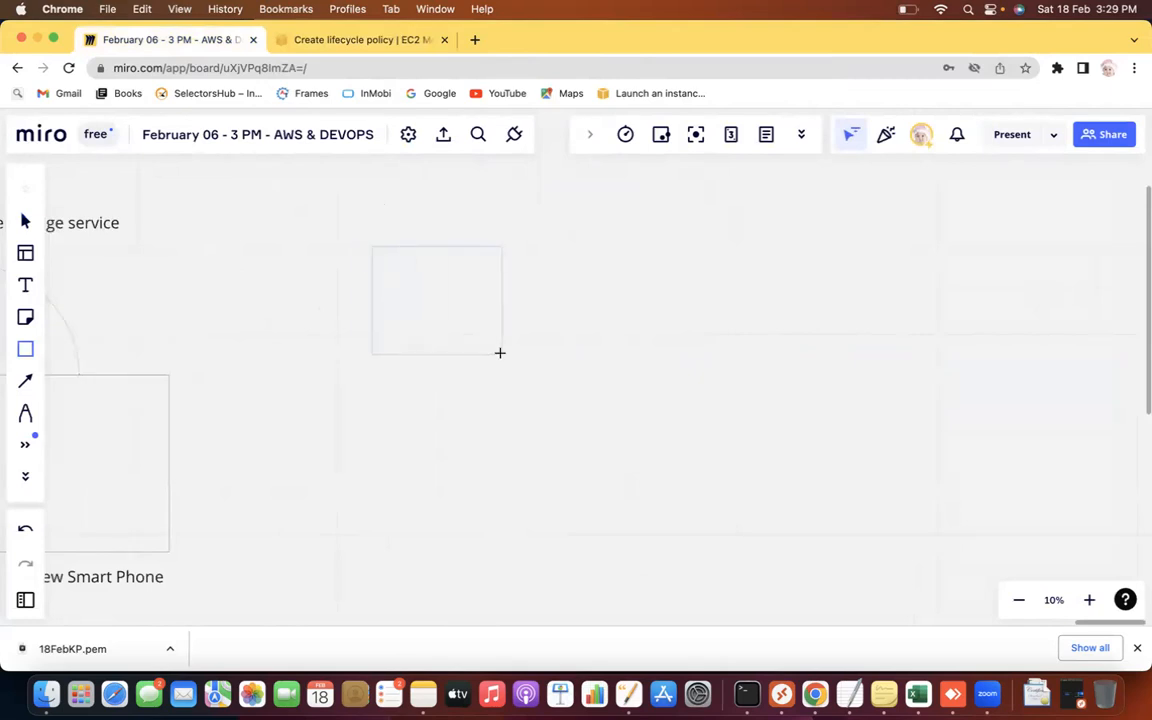
{"action": "left_click", "coordinate": [25, 348]}
{"action": "left_click", "coordinate": [82, 298]}
{"action": "left_click_drag", "start_coordinate": [404, 419], "coordinate": [533, 521]}
Step: Label the upper rectangle EC2 and the lower rectangle EBS
{"action": "left_click", "coordinate": [436, 304]}
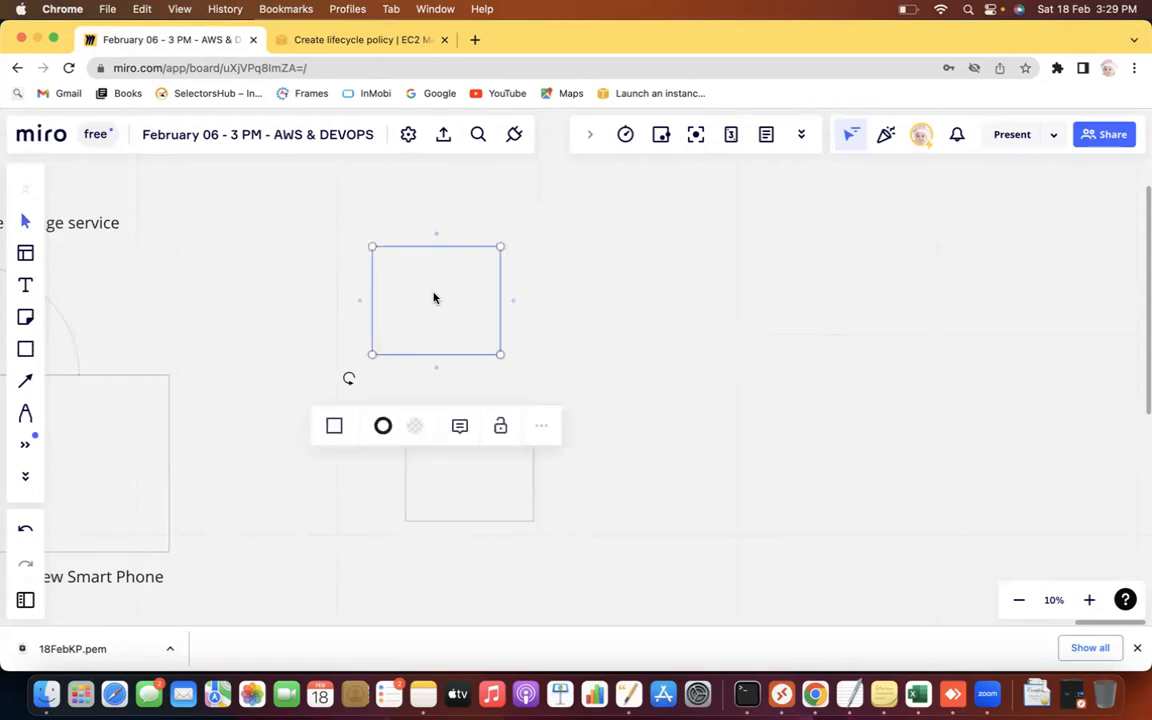
{"action": "double_click", "coordinate": [424, 314]}
{"action": "type", "text": "EC2"}
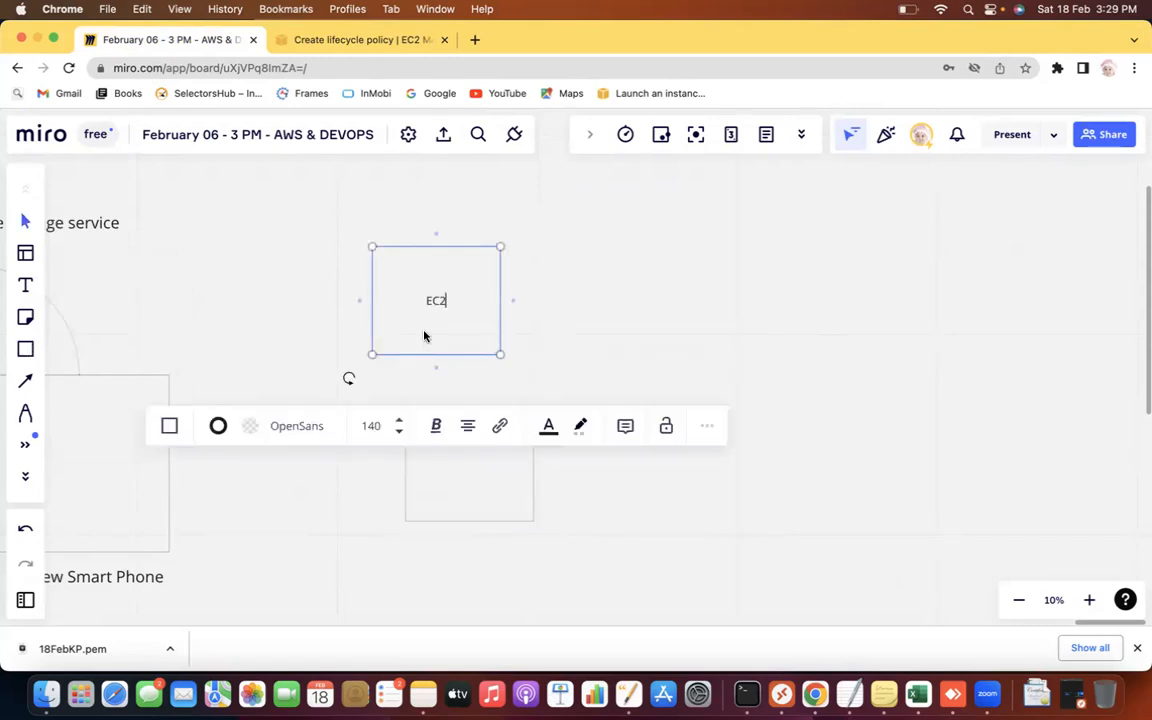
{"action": "left_click", "coordinate": [458, 489]}
{"action": "double_click", "coordinate": [458, 489]}
{"action": "type", "text": "EBS"}
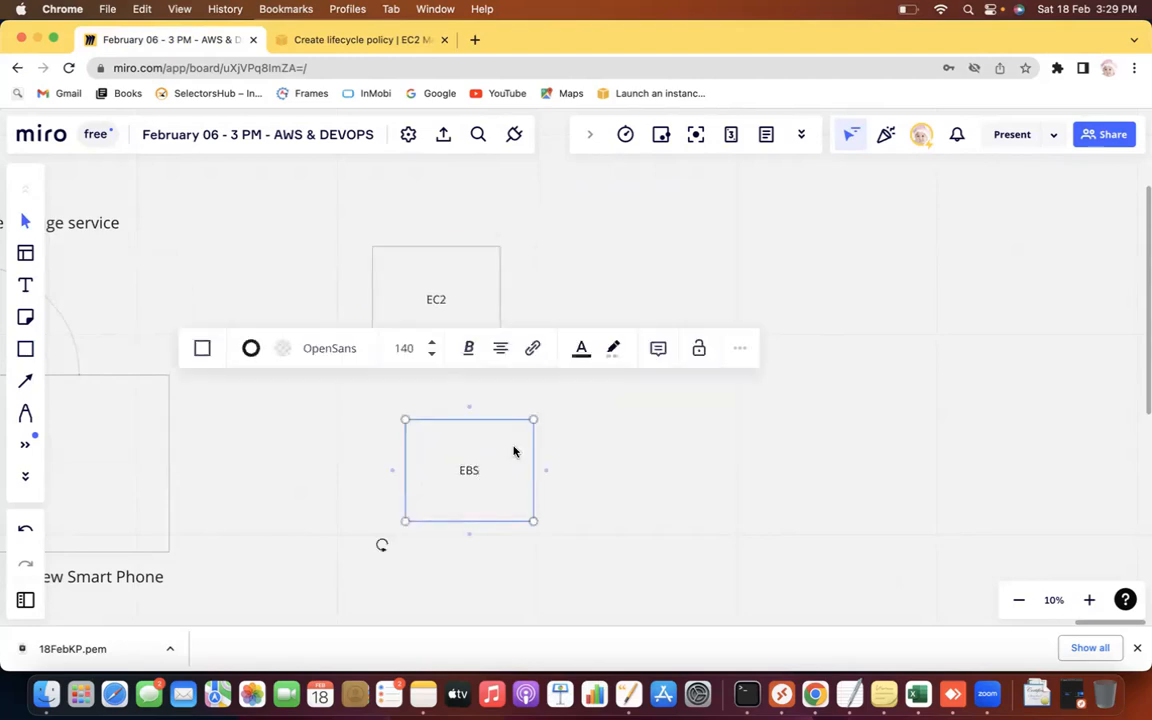
Step: Connect the EBS rectangle to the EC2 rectangle and draw a larger rectangle enclosing both
{"action": "left_click_drag", "start_coordinate": [470, 410], "coordinate": [437, 358]}
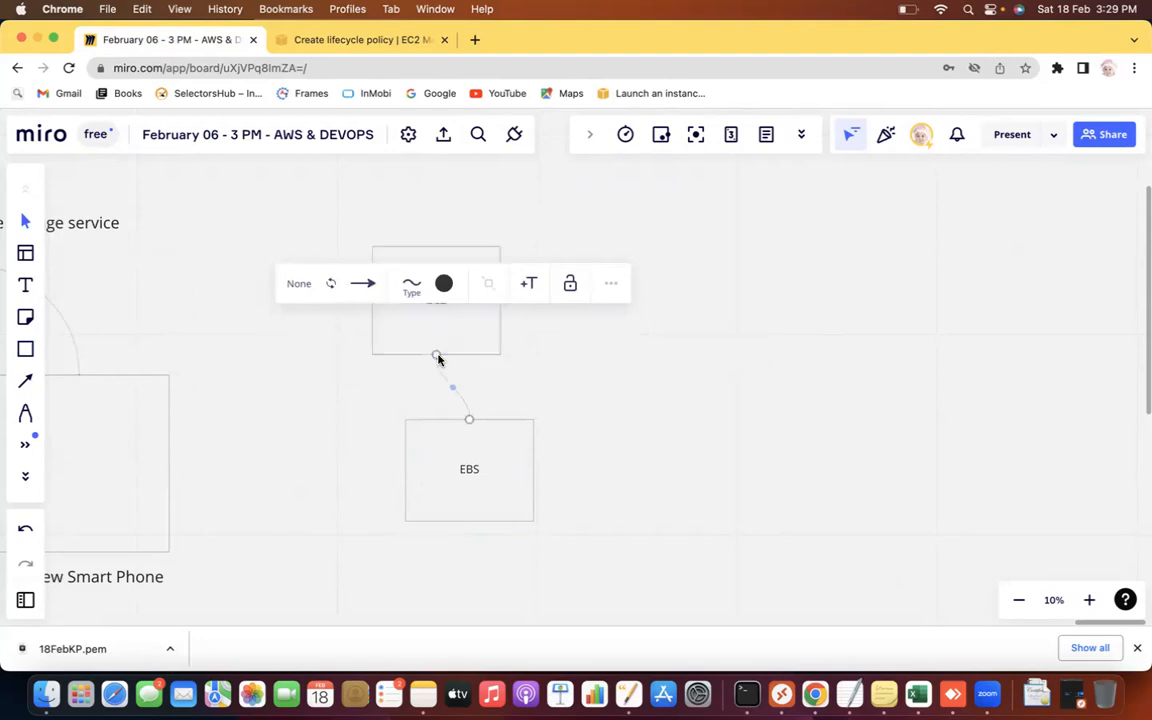
{"action": "left_click", "coordinate": [875, 456]}
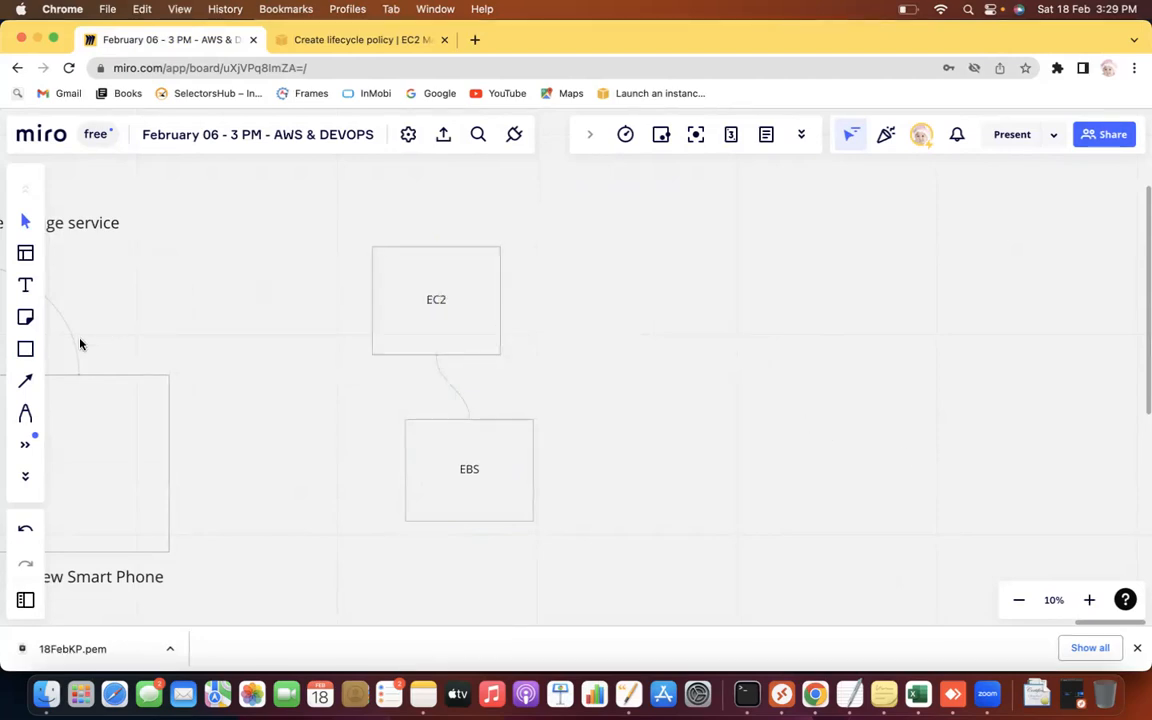
{"action": "left_click", "coordinate": [25, 349]}
{"action": "mouse_move", "coordinate": [322, 195]}
{"action": "left_mouse_down"}
{"action": "mouse_move", "coordinate": [324, 249]}
{"action": "mouse_move", "coordinate": [532, 535]}
{"action": "mouse_move", "coordinate": [588, 555]}
{"action": "left_mouse_up"}
{"action": "left_click", "coordinate": [707, 517]}
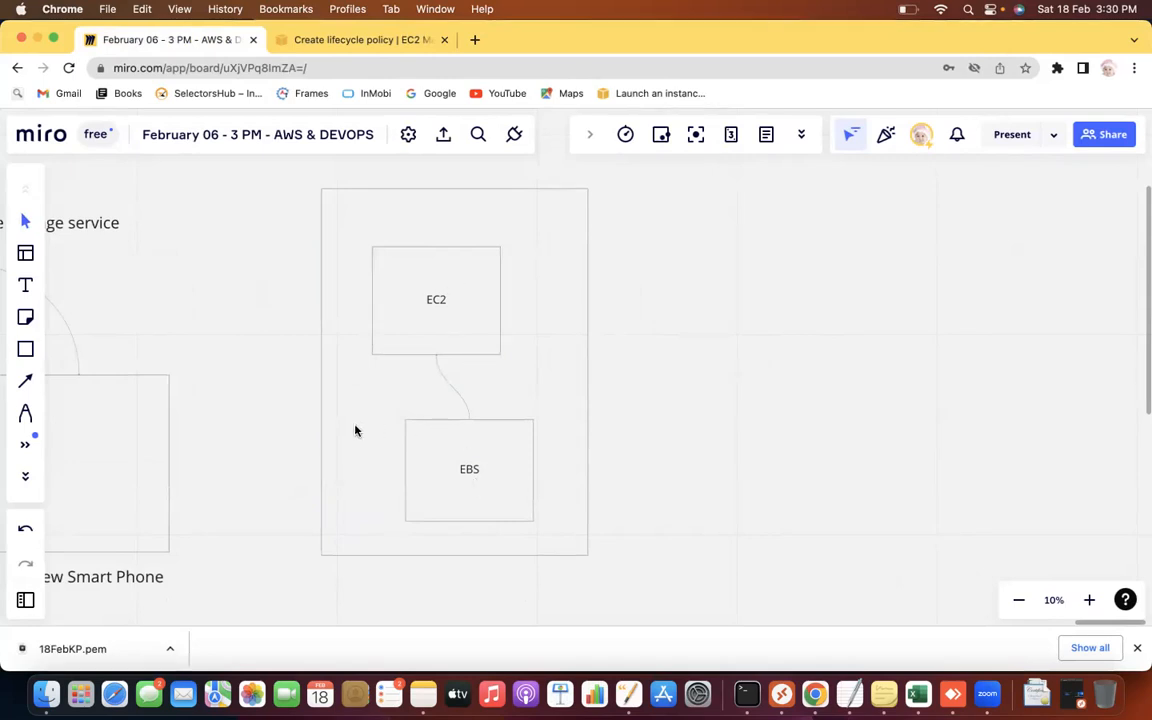
Step: Draw a small rectangle beside the EC2 box, inside the large enclosing rectangle
{"action": "left_click", "coordinate": [478, 455]}
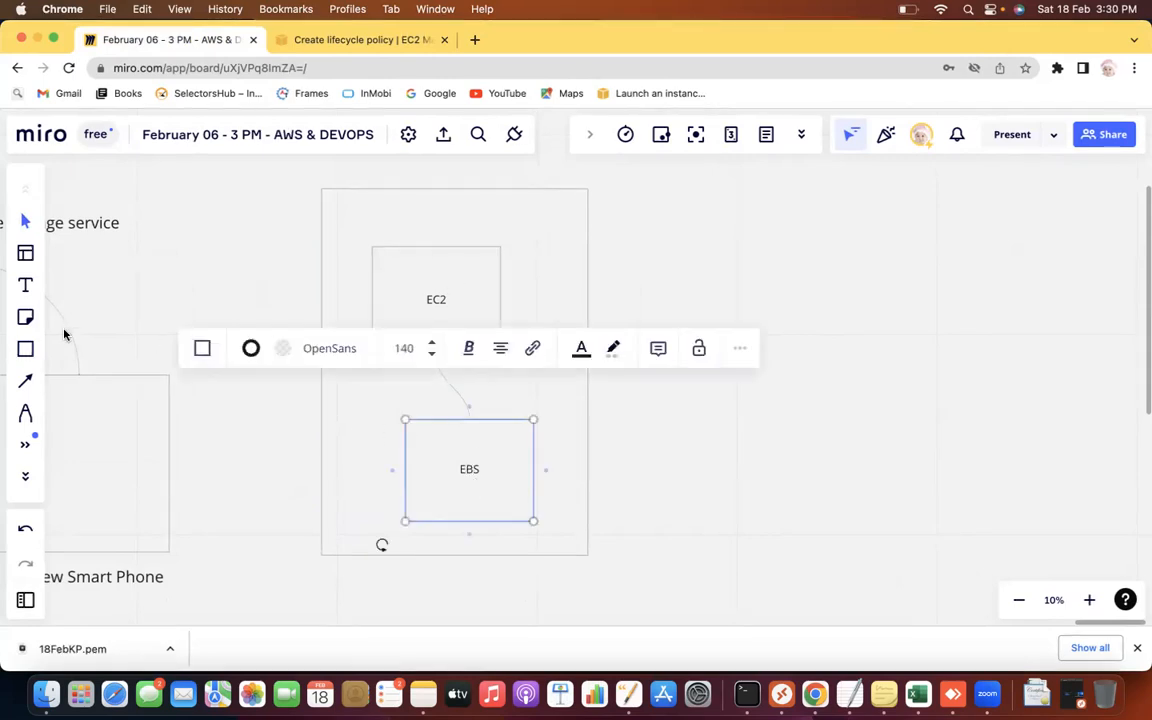
{"action": "left_click", "coordinate": [25, 348]}
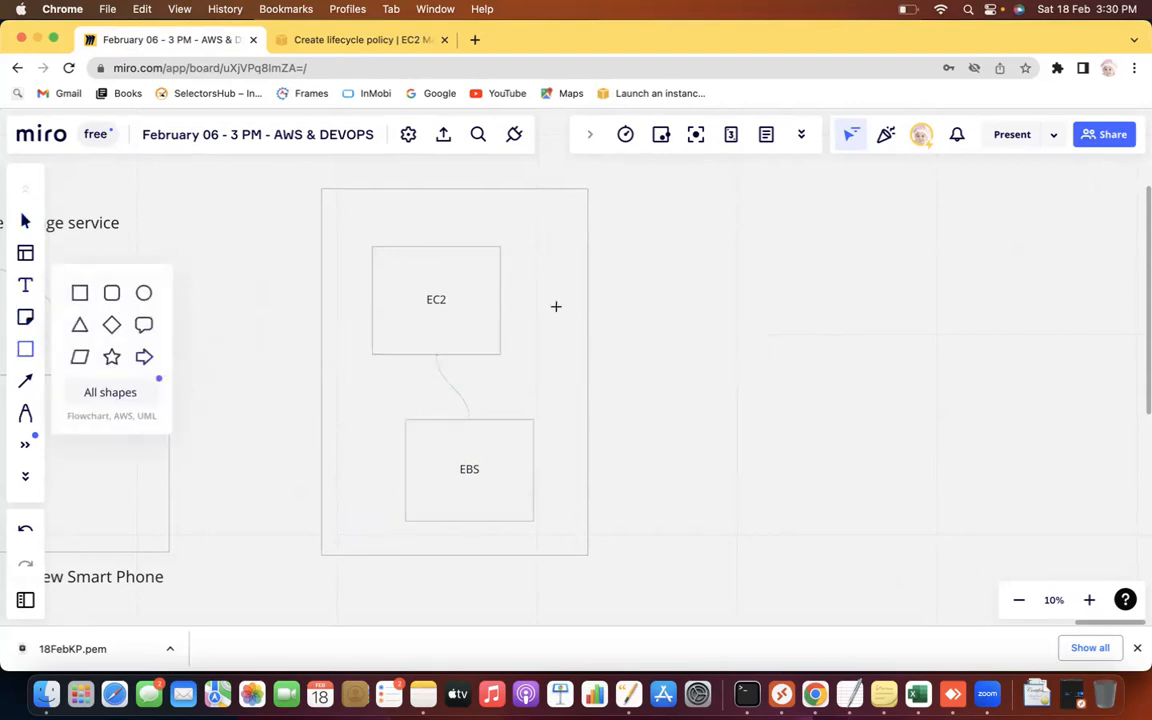
{"action": "left_click_drag", "start_coordinate": [541, 285], "coordinate": [583, 340]}
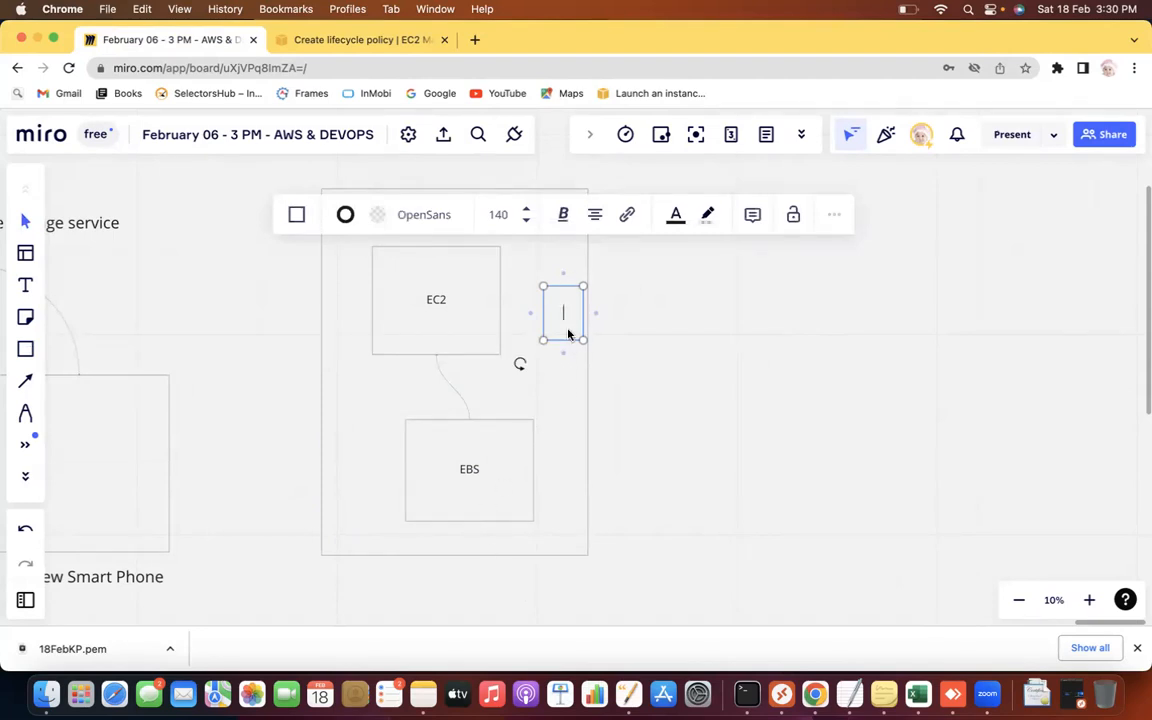
Step: Add the text "Automatic backup" above the small rectangle beside the EC2 box
{"action": "left_click", "coordinate": [26, 286]}
{"action": "left_click", "coordinate": [540, 238]}
{"action": "type", "text": "A"}
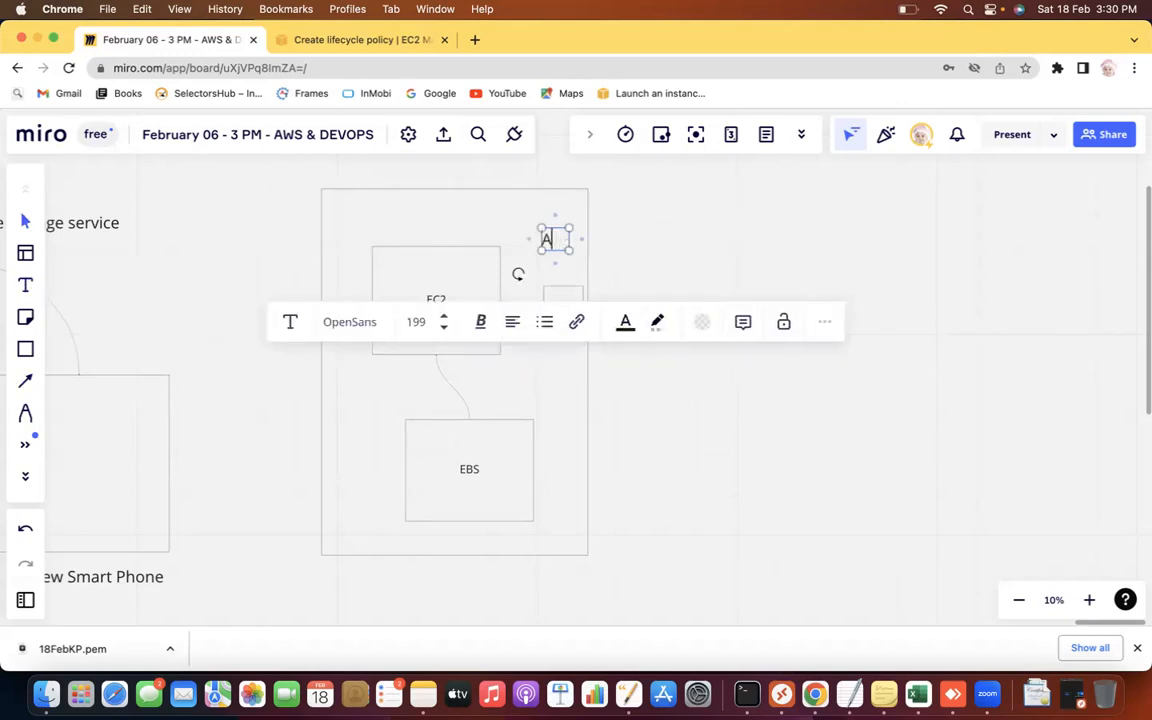
{"action": "type", "text": "utomatic"}
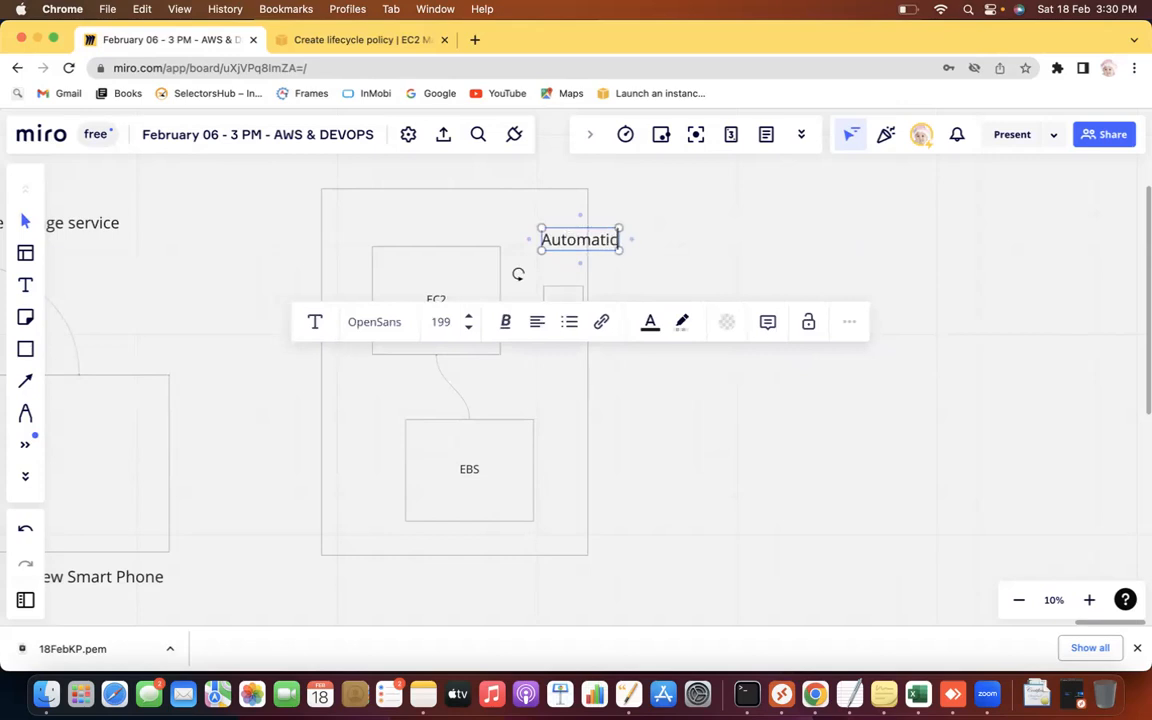
{"action": "type", "text": " backu"}
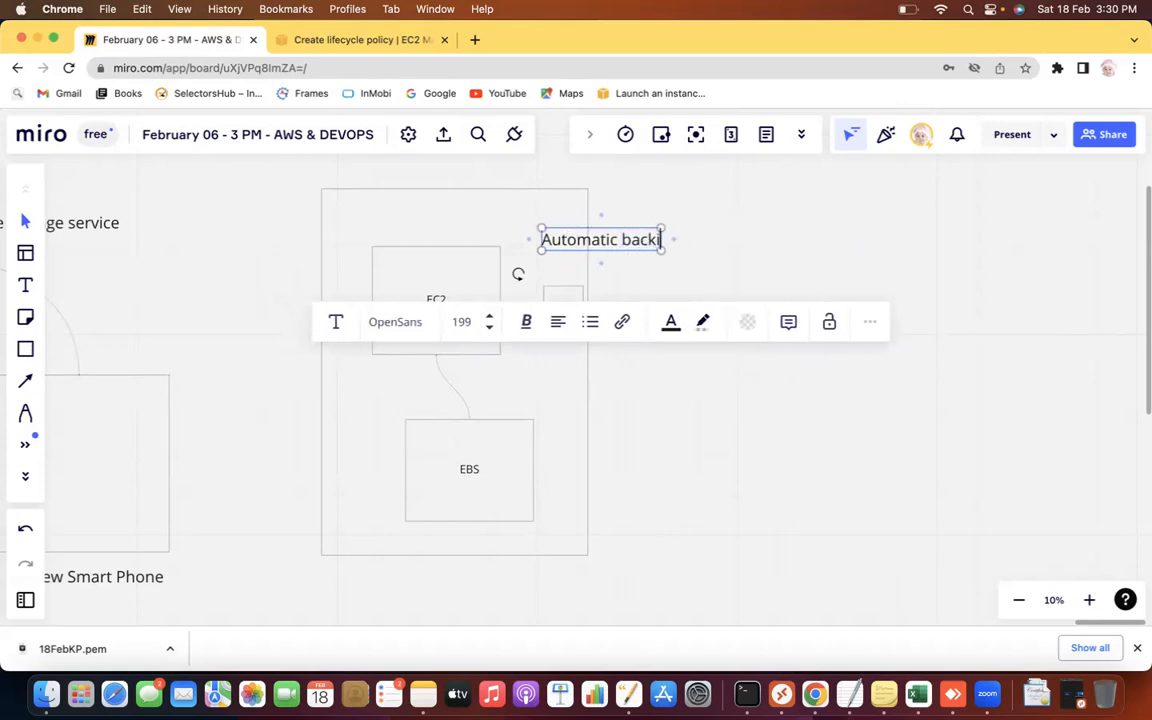
{"action": "type", "text": "p"}
{"action": "left_click", "coordinate": [682, 440]}
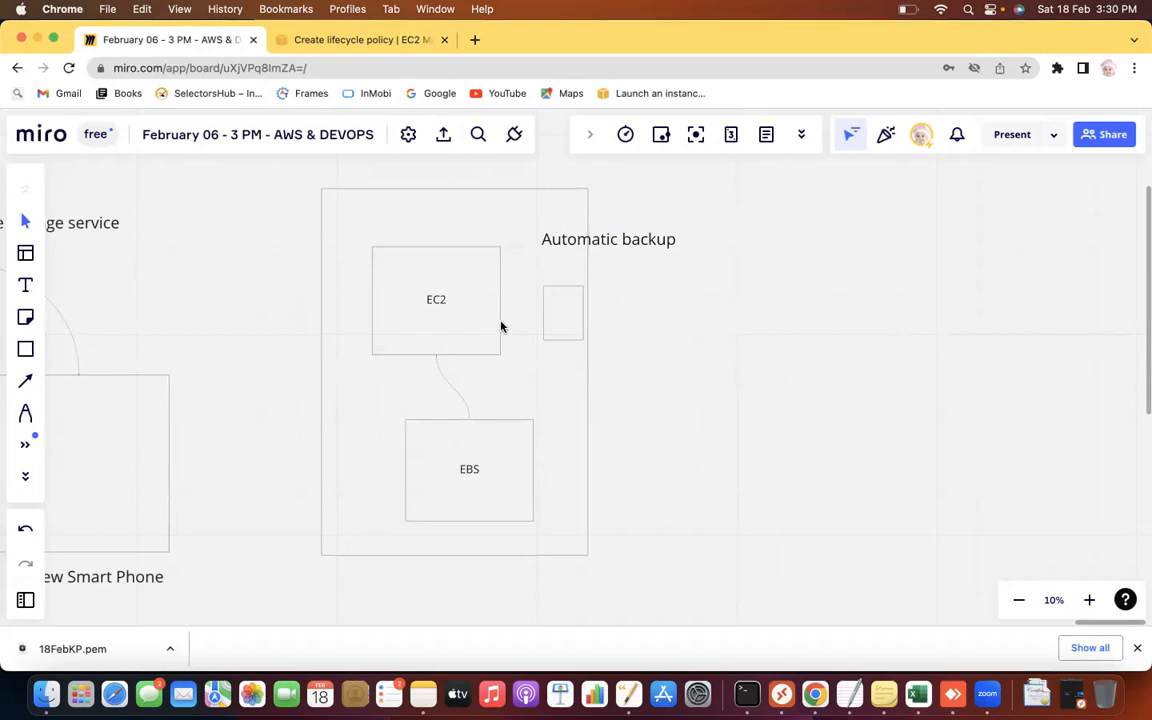
Step: Draw a connector from the EBS box to the "Automatic backup" text
{"action": "key", "text": "l"}
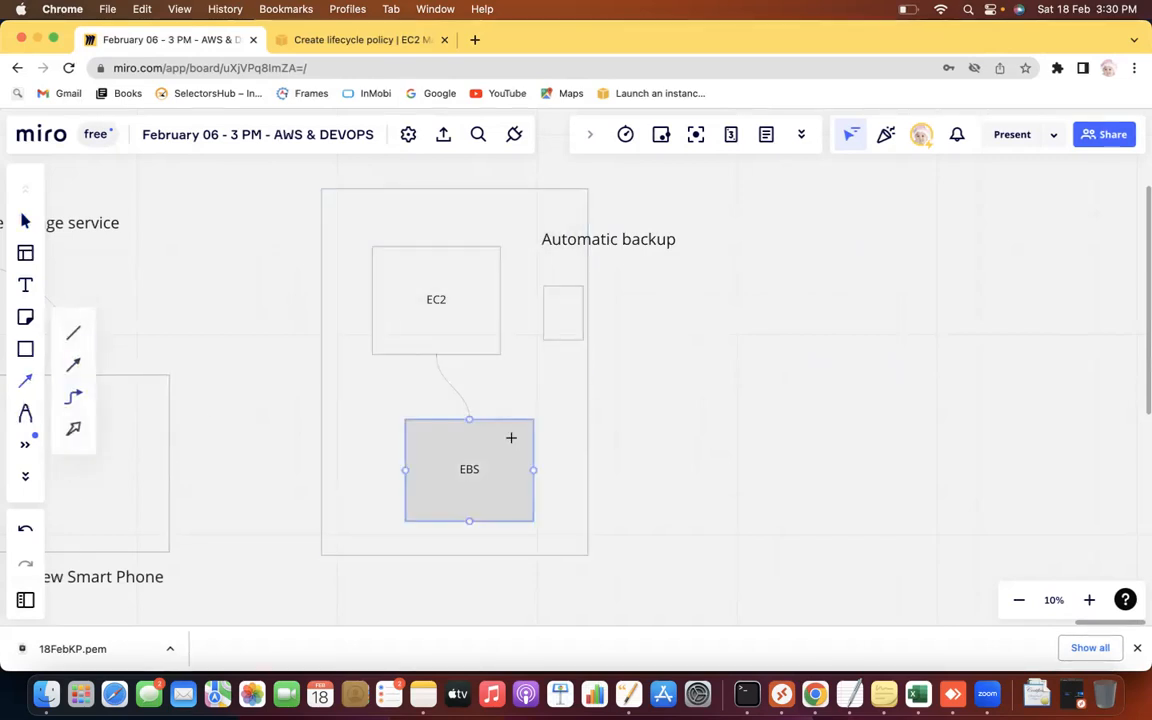
{"action": "left_click_drag", "start_coordinate": [535, 468], "coordinate": [601, 246]}
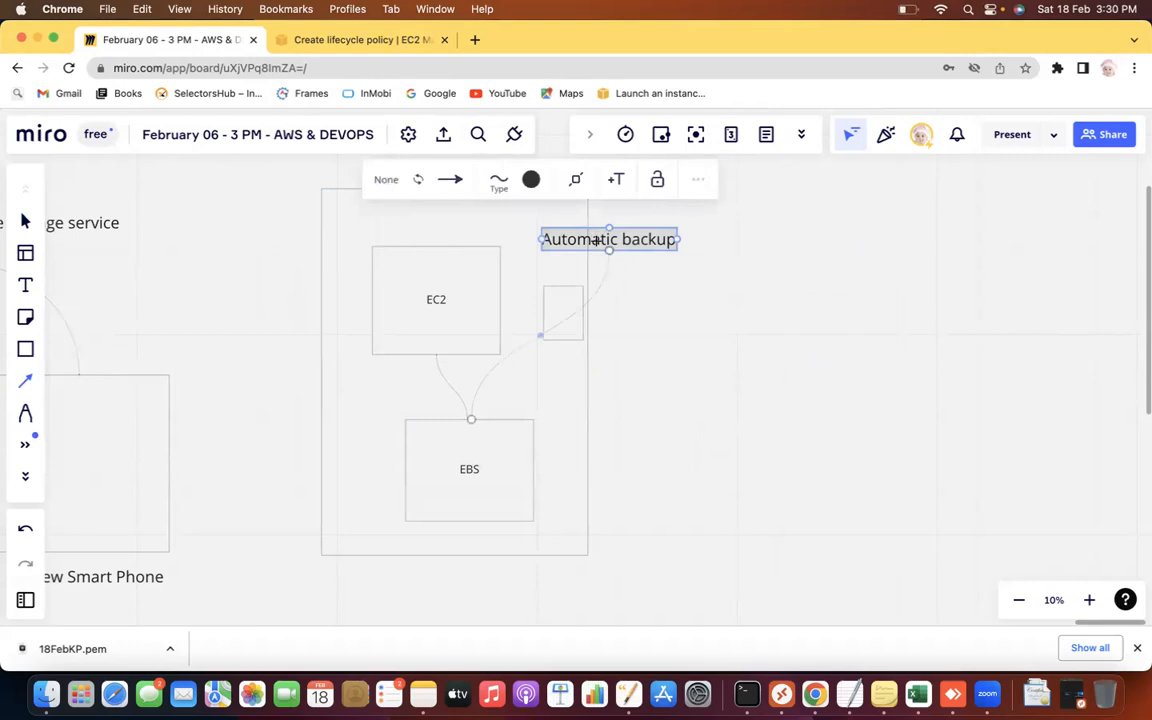
{"action": "left_click", "coordinate": [685, 448]}
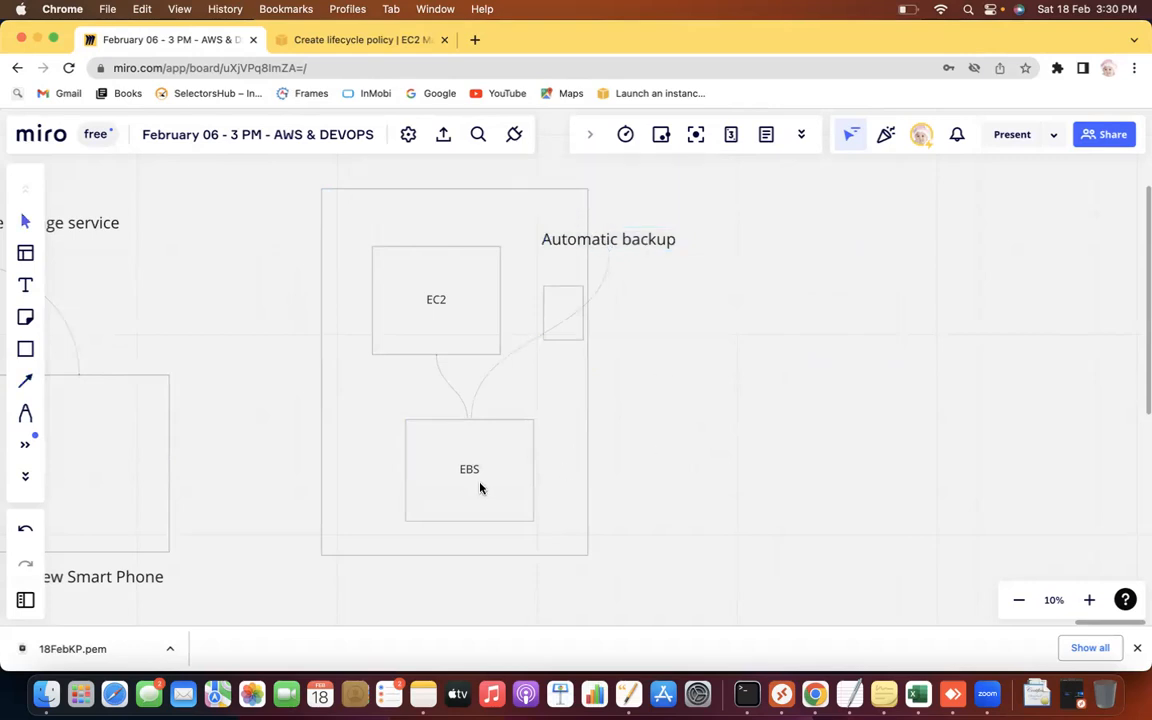
Step: Add the text "LifeCycle Manager" just below the "Automatic backup" text
{"action": "left_click", "coordinate": [25, 280]}
{"action": "left_click", "coordinate": [641, 265]}
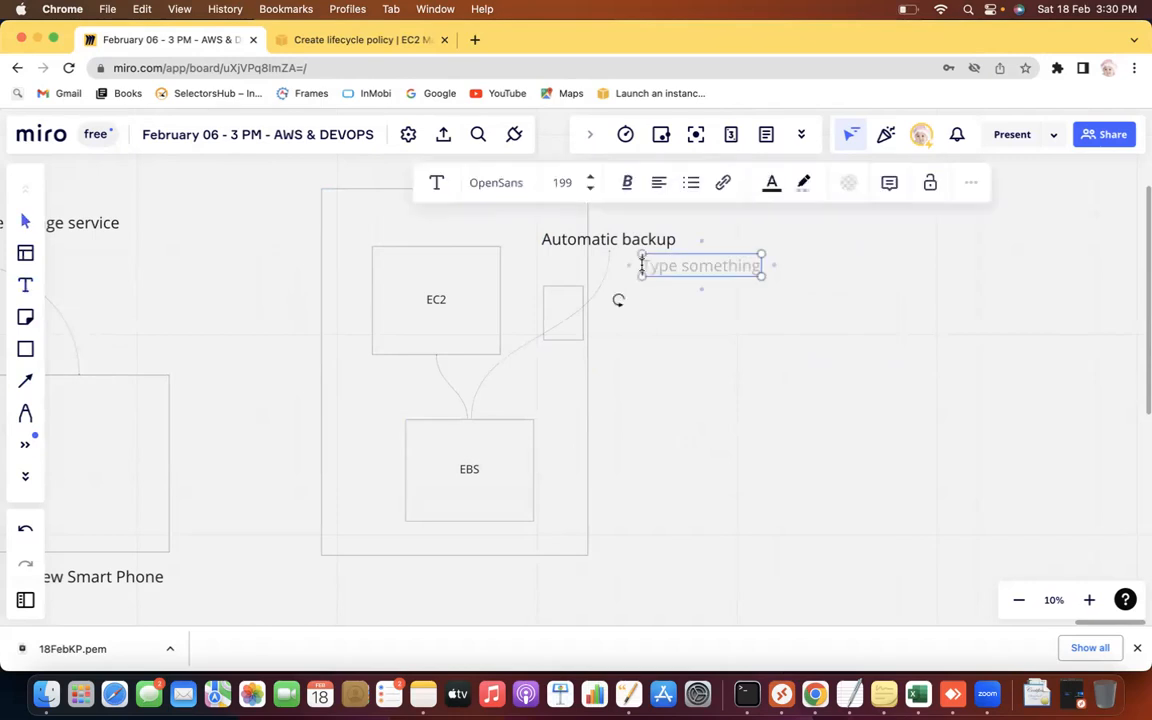
{"action": "type", "text": "Life"}
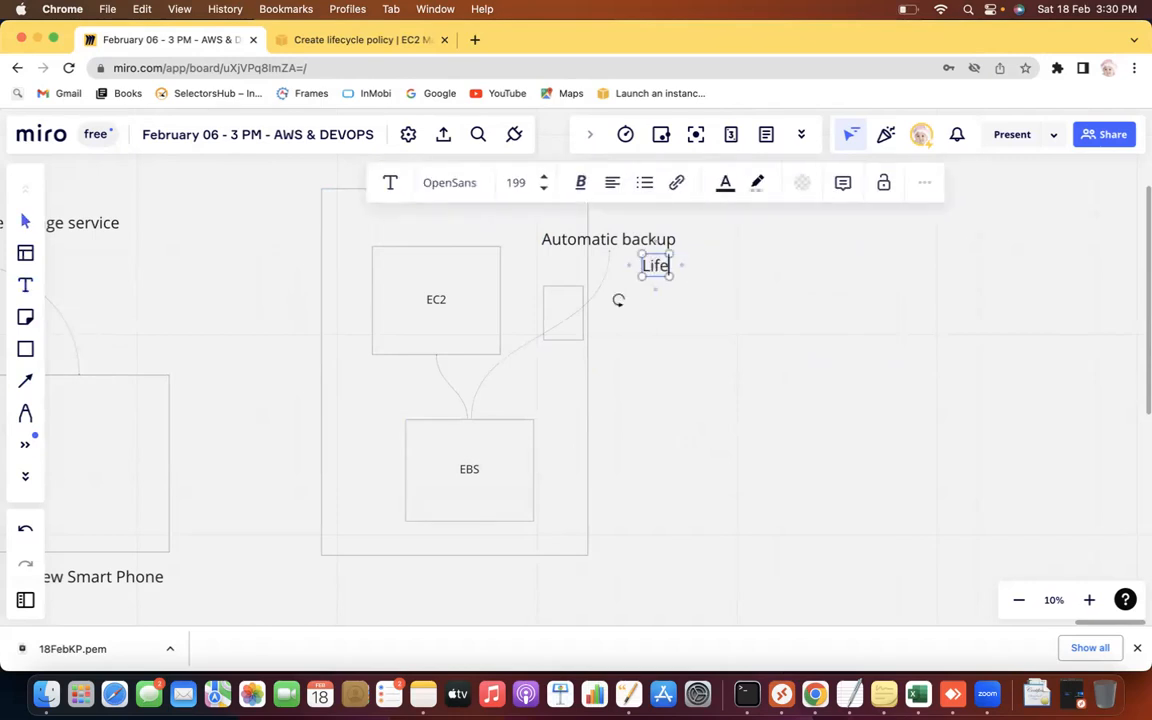
{"action": "type", "text": "Cycle "}
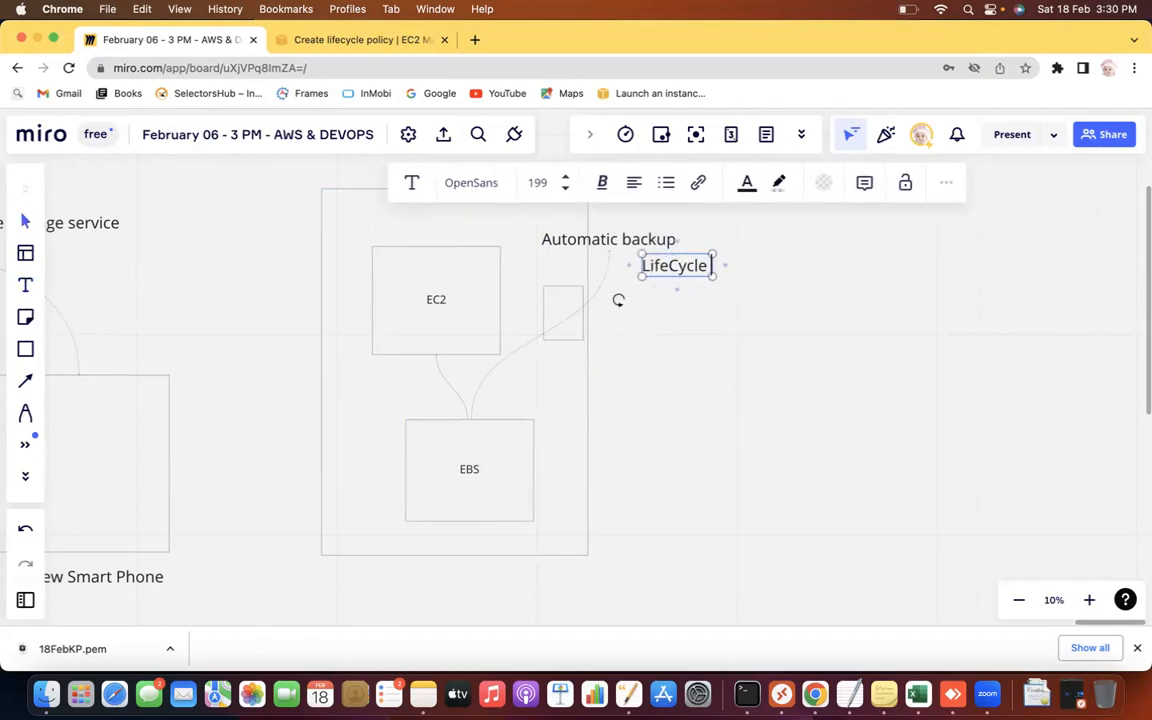
{"action": "type", "text": "MAnager"}
{"action": "key", "text": "BackSpace"}
{"action": "key", "text": "BackSpace"}
{"action": "key", "text": "BackSpace"}
{"action": "key", "text": "BackSpace"}
{"action": "key", "text": "BackSpace"}
{"action": "key", "text": "BackSpace"}
{"action": "type", "text": "anager"}
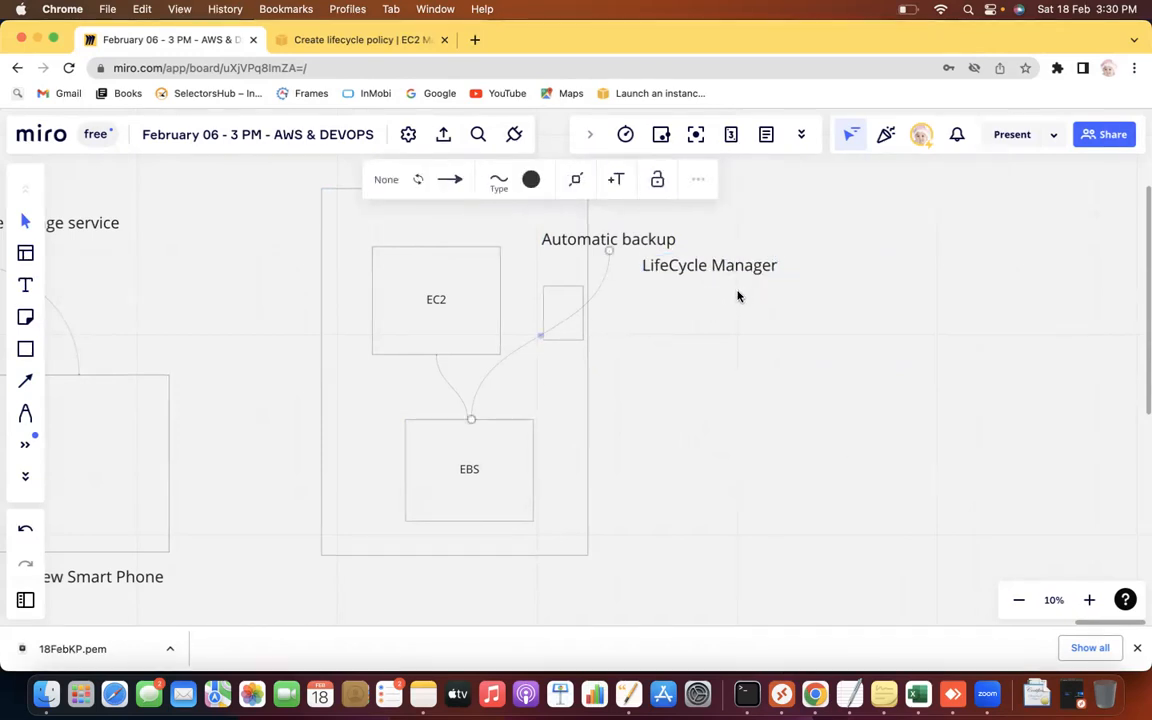
{"action": "left_click", "coordinate": [477, 486]}
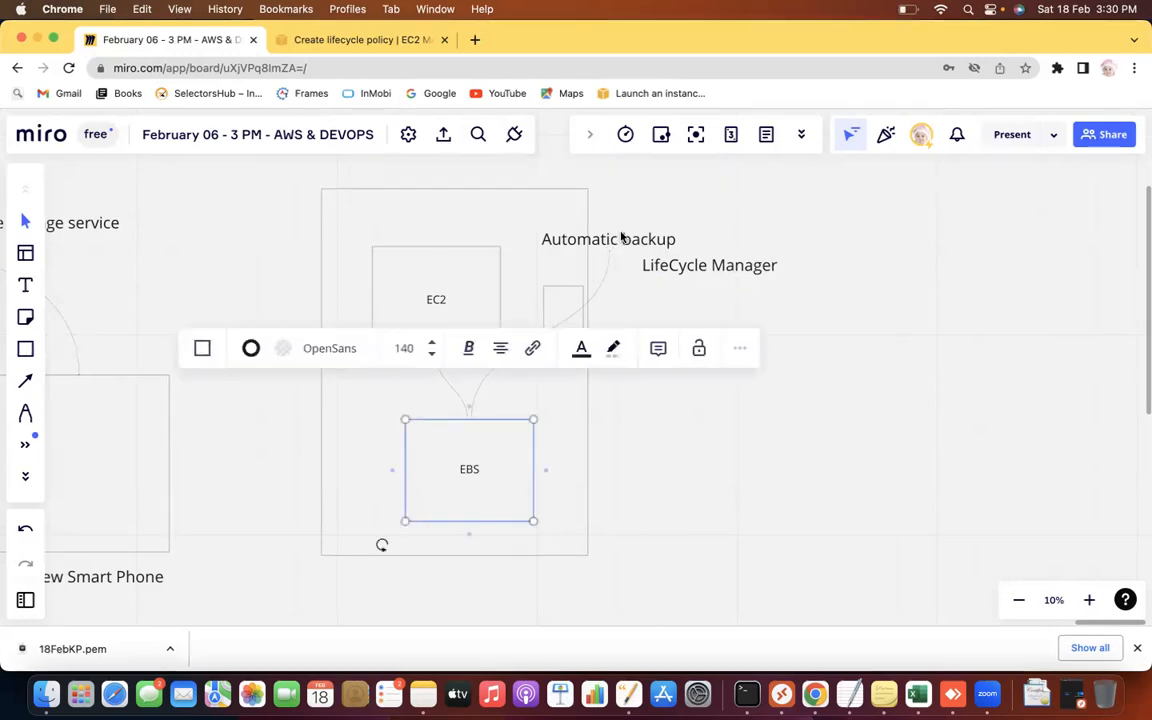
{"action": "left_click", "coordinate": [565, 293]}
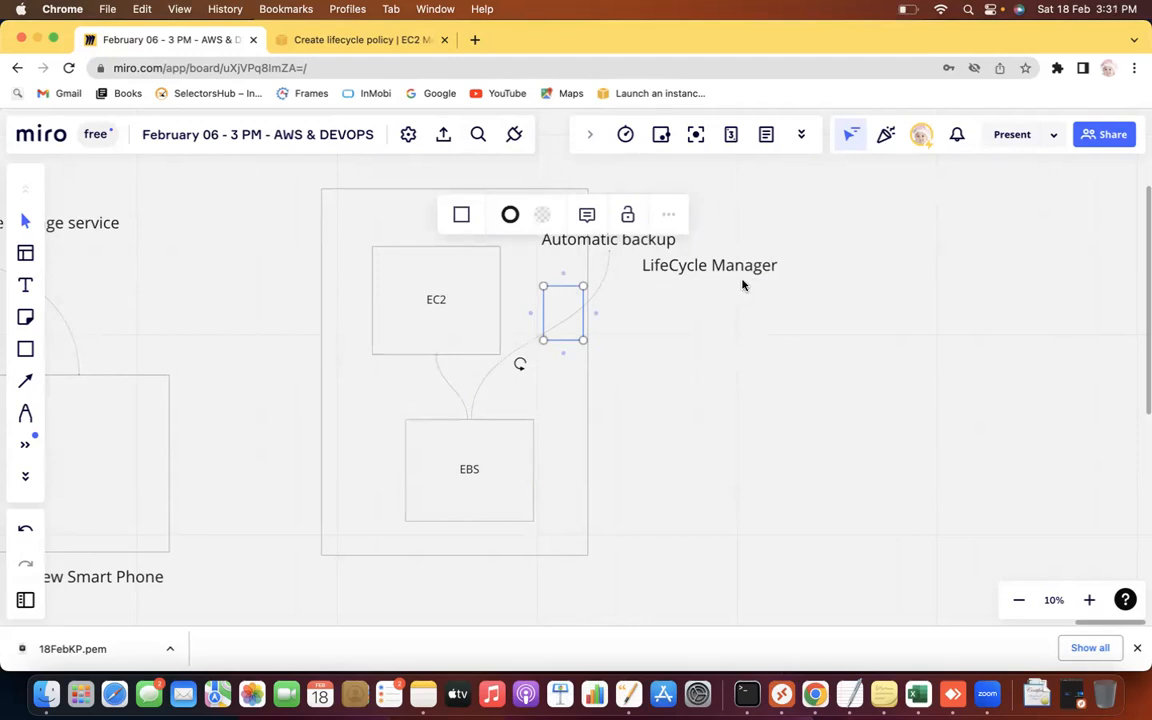
{"action": "left_click", "coordinate": [498, 497]}
{"action": "key", "text": "super+Tab"}
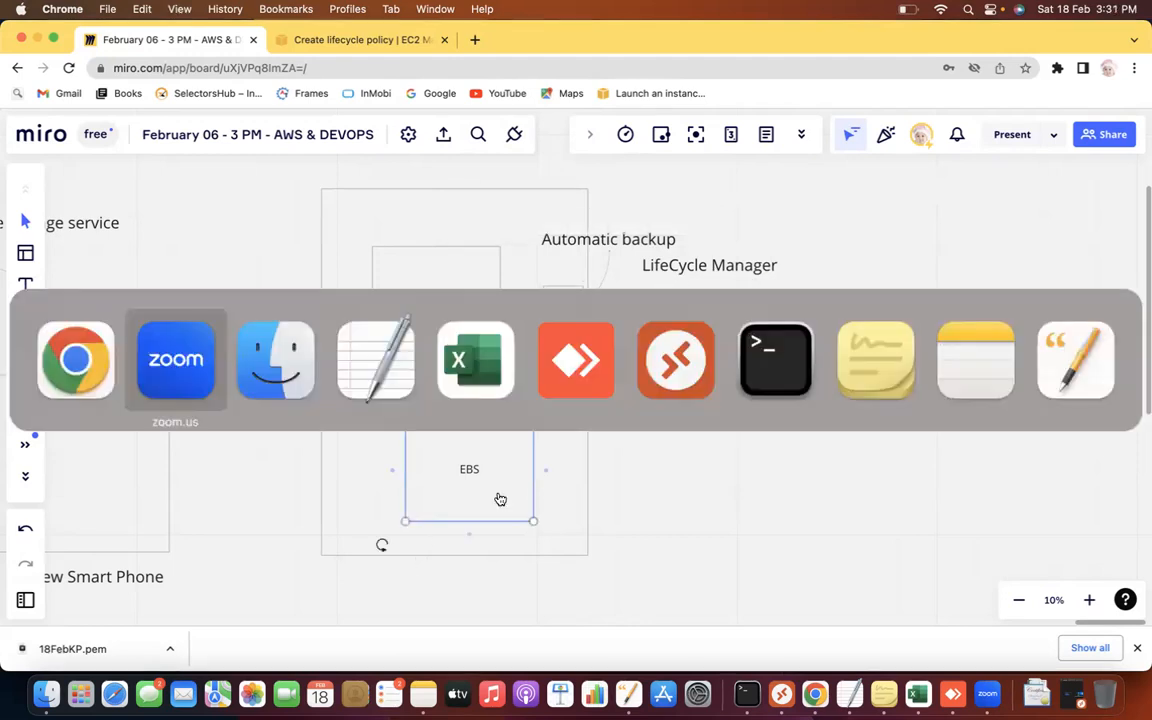
{"action": "key", "text": "super+shift+Tab"}
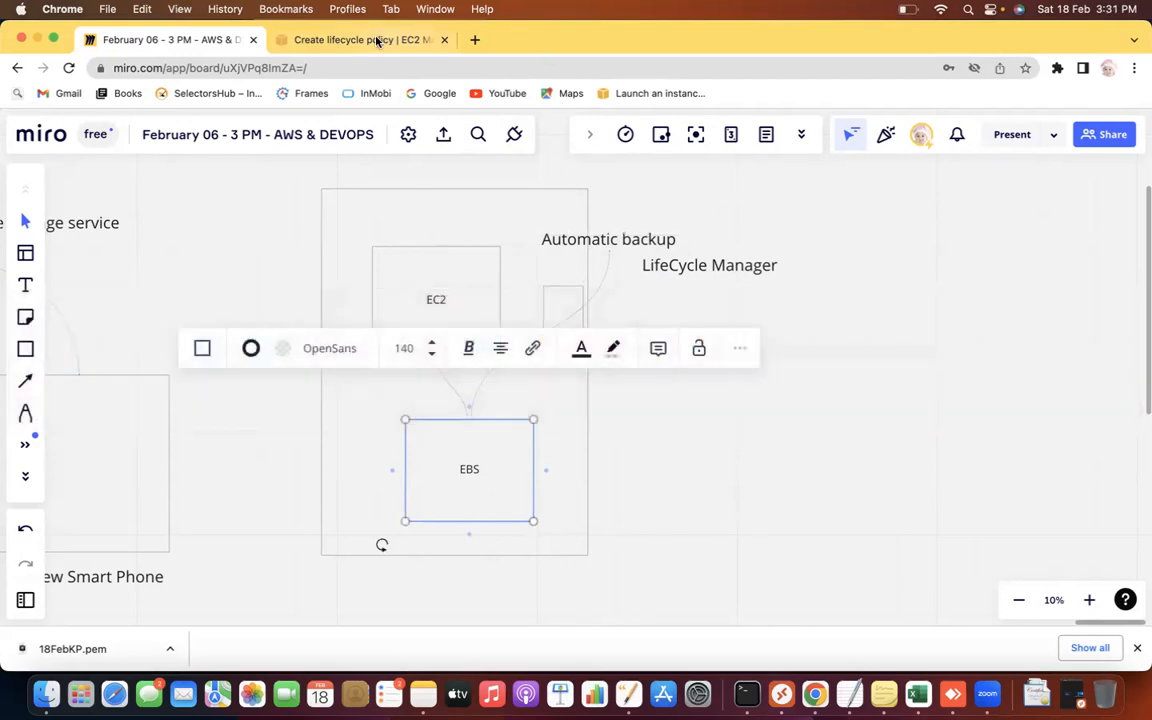
Step: Switch to the AWS lifecycle policy page and read the IAM role section's notes on permissions and trust relationships
{"action": "left_click", "coordinate": [378, 41]}
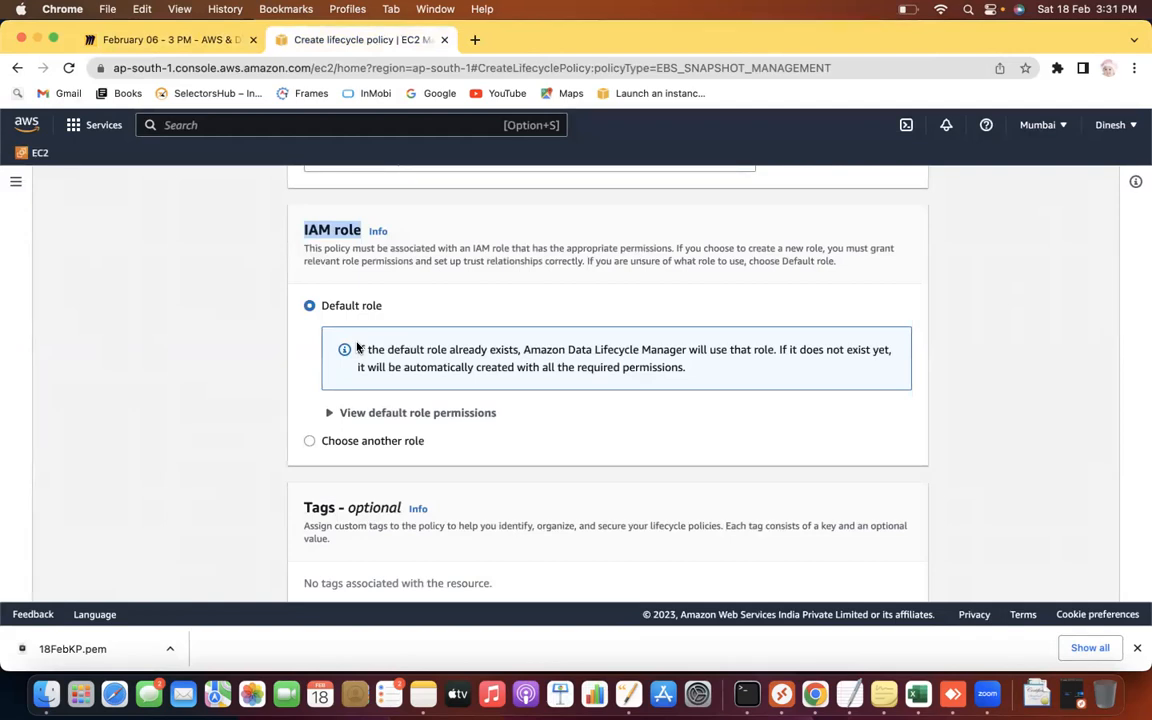
{"action": "left_click_drag", "start_coordinate": [323, 248], "coordinate": [833, 251]}
{"action": "left_click_drag", "start_coordinate": [342, 262], "coordinate": [590, 261]}
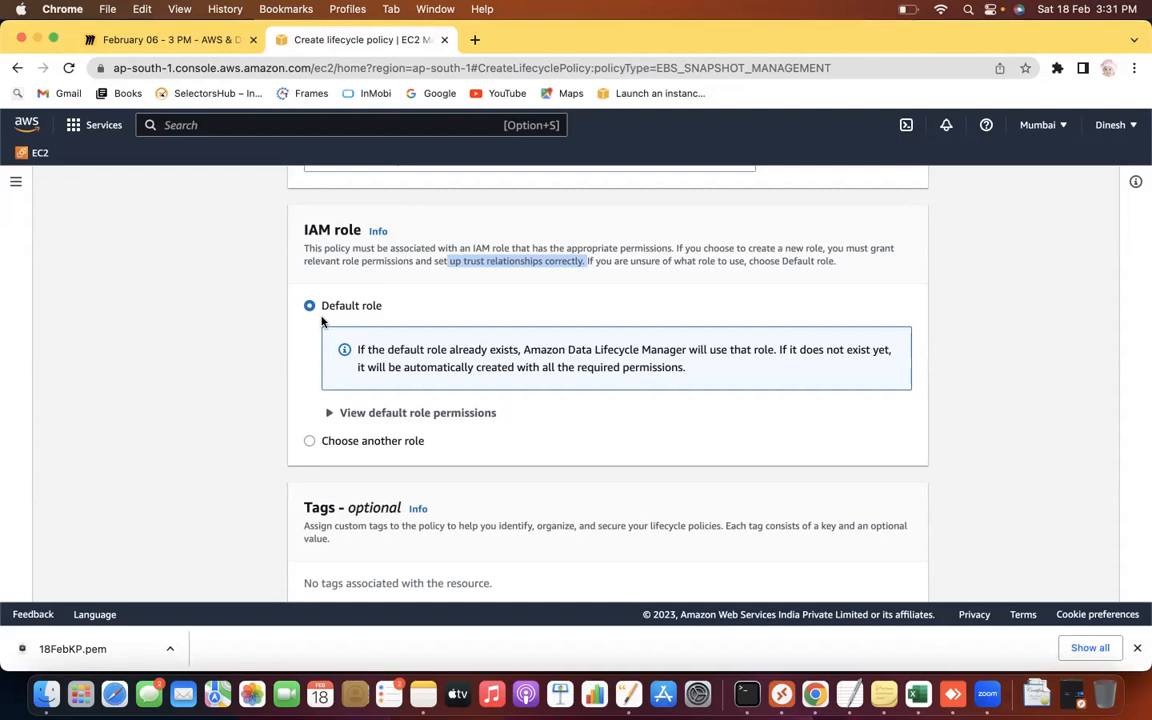
{"action": "left_click", "coordinate": [195, 378]}
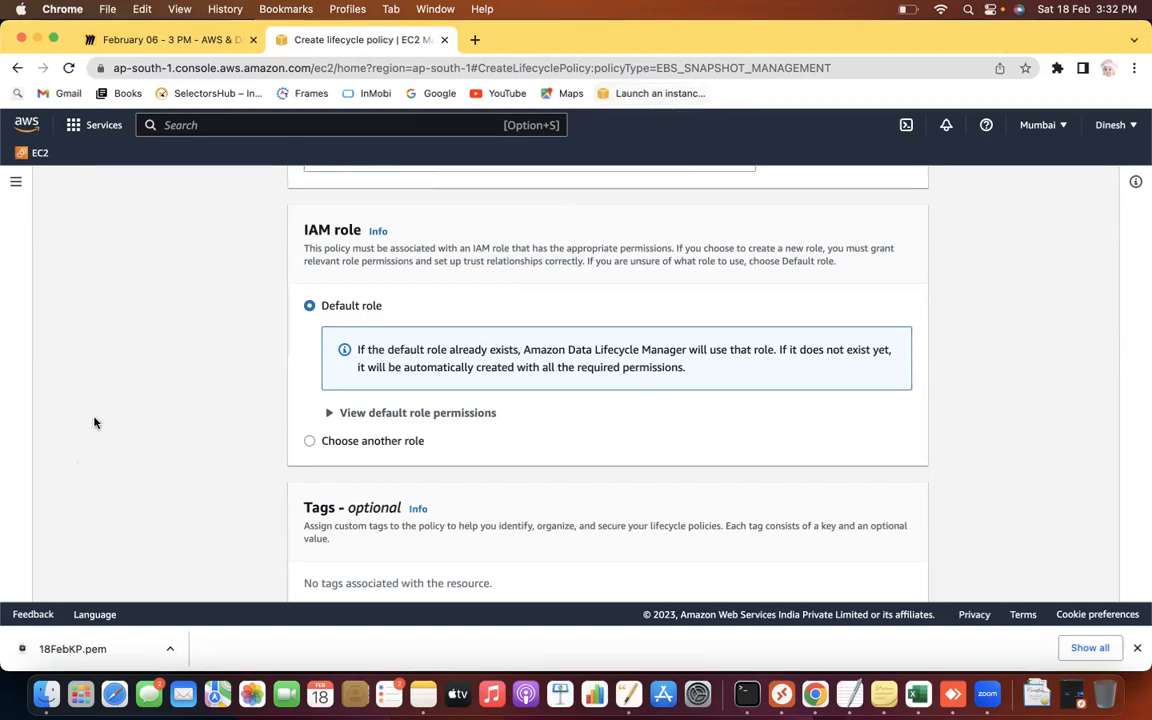
Step: Add a policy tag with the key Name and the value AutoSnapshot
{"action": "scroll", "coordinate": [94, 422], "scroll_direction": "down", "scroll_amount": 5}
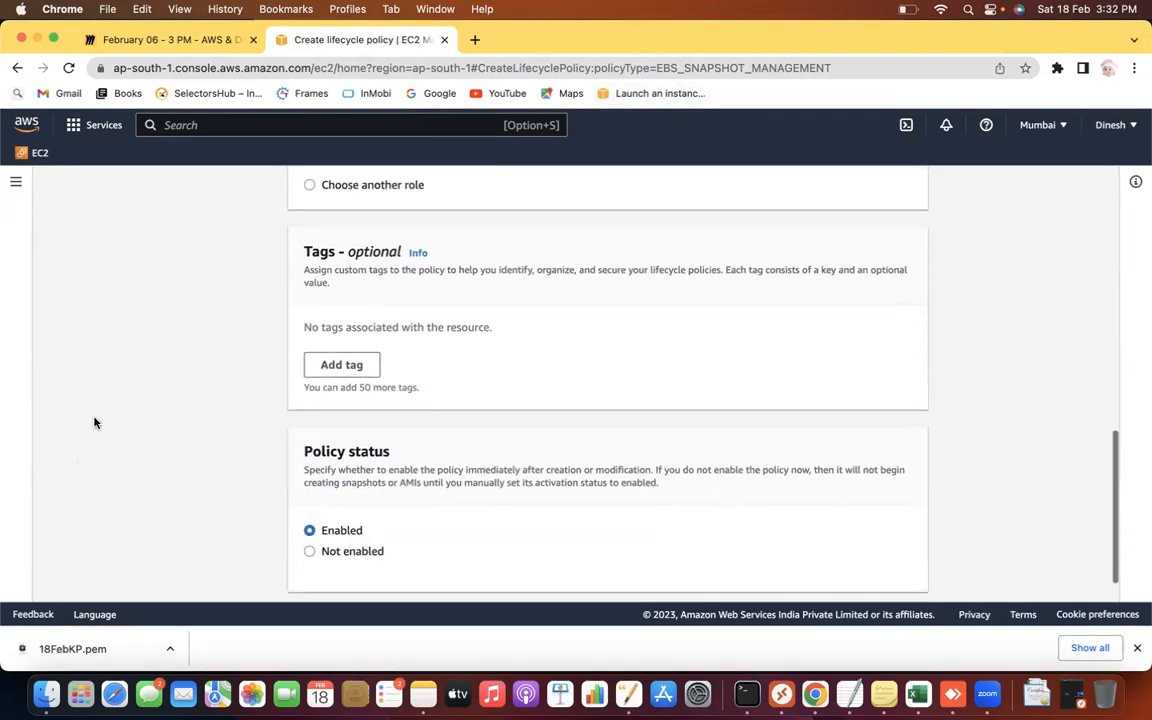
{"action": "left_click", "coordinate": [338, 363]}
{"action": "type", "text": "Name"}
{"action": "key", "text": "Tab"}
{"action": "type", "text": "EBS"}
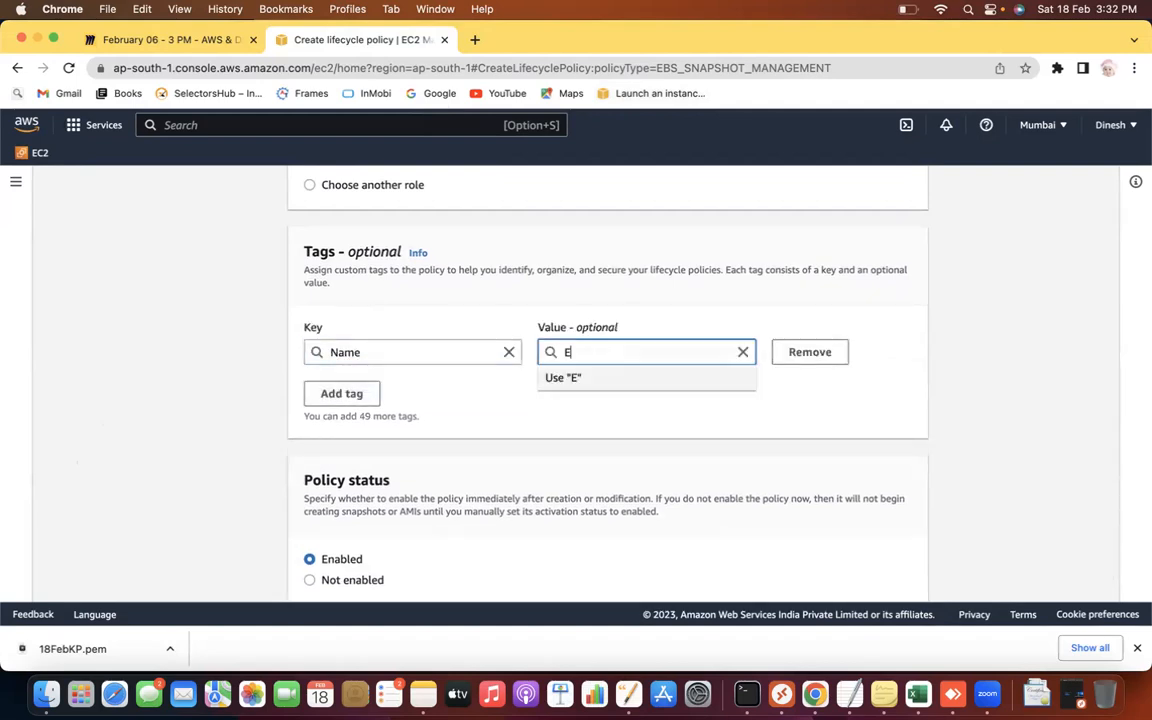
{"action": "key", "text": "BackSpace"}
{"action": "key", "text": "BackSpace"}
{"action": "key", "text": "BackSpace"}
{"action": "type", "text": "Sn a"}
{"action": "key", "text": "BackSpace"}
{"action": "key", "text": "BackSpace"}
{"action": "key", "text": "BackSpace"}
{"action": "key", "text": "BackSpace"}
{"action": "type", "text": "AutoSnapshot"}
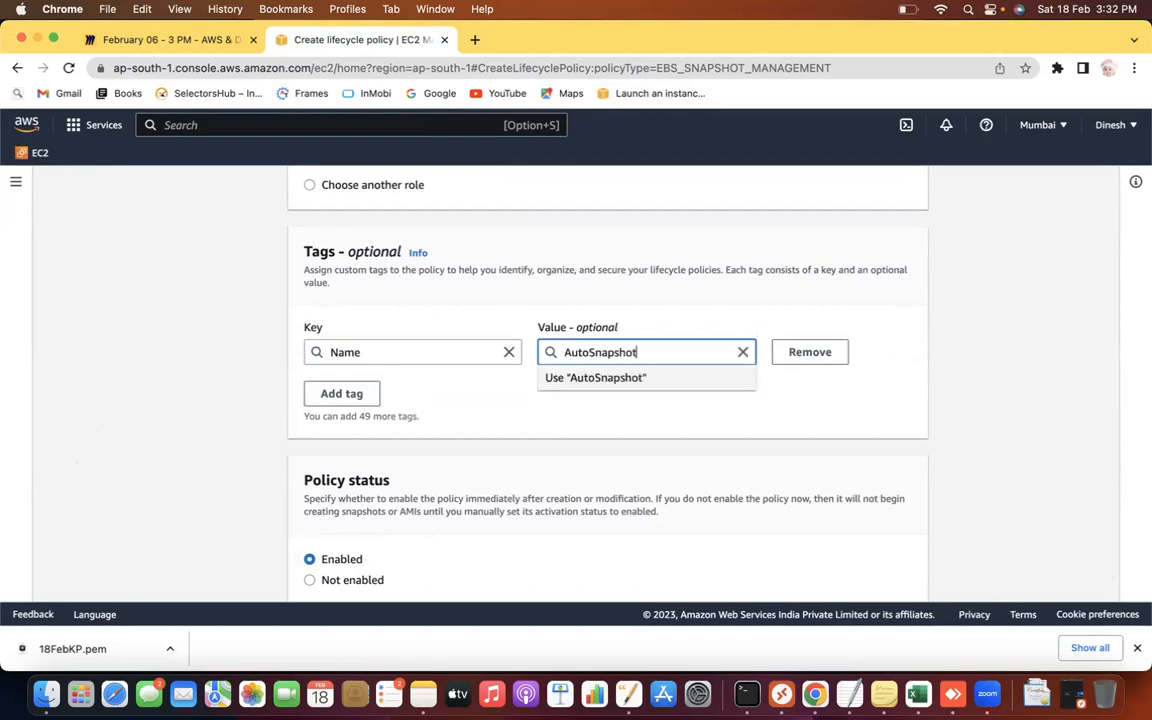
{"action": "left_click", "coordinate": [617, 378]}
Step: Close the EC2 navigation pane and try to proceed to the schedule configuration with the policy status Enabled
{"action": "left_click", "coordinate": [3, 428]}
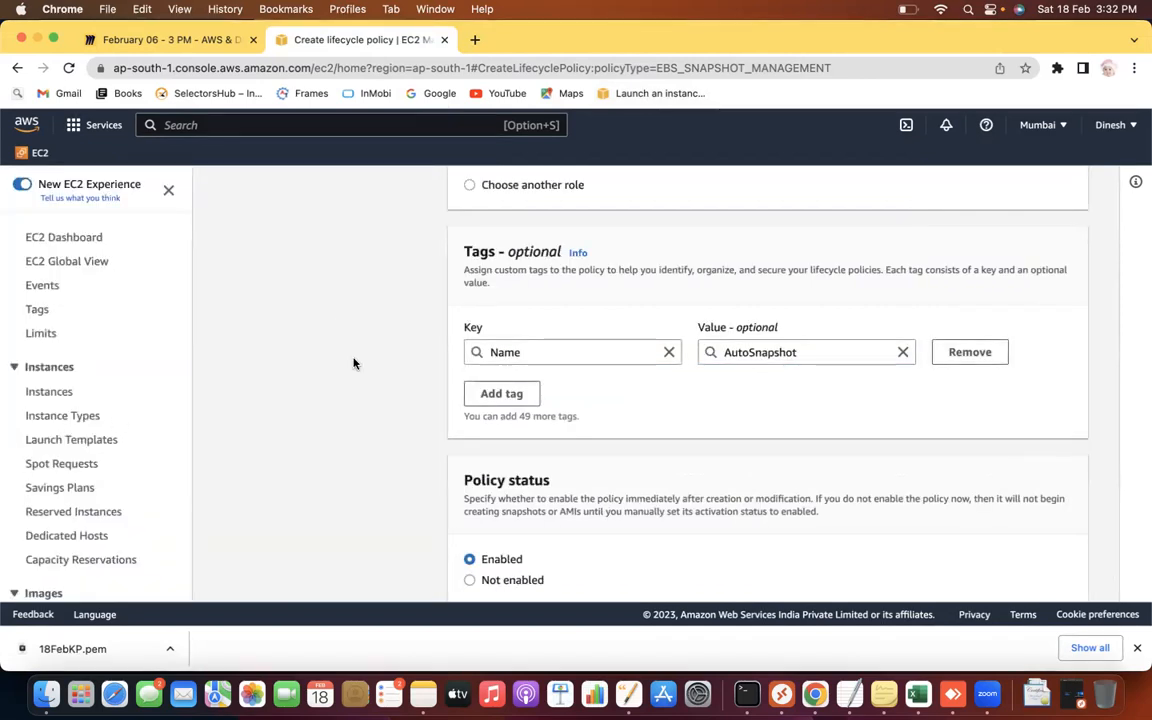
{"action": "scroll", "coordinate": [353, 363], "scroll_direction": "down", "scroll_amount": 3}
{"action": "left_click", "coordinate": [167, 191]}
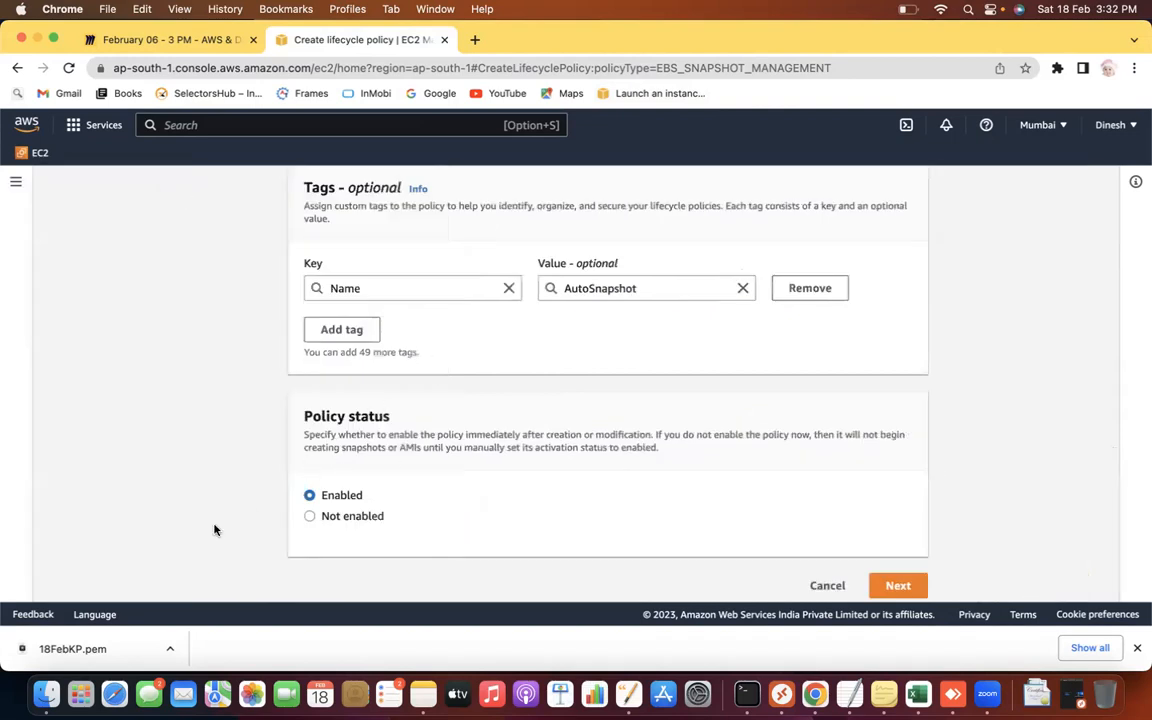
{"action": "scroll", "coordinate": [214, 530], "scroll_direction": "down", "scroll_amount": 1}
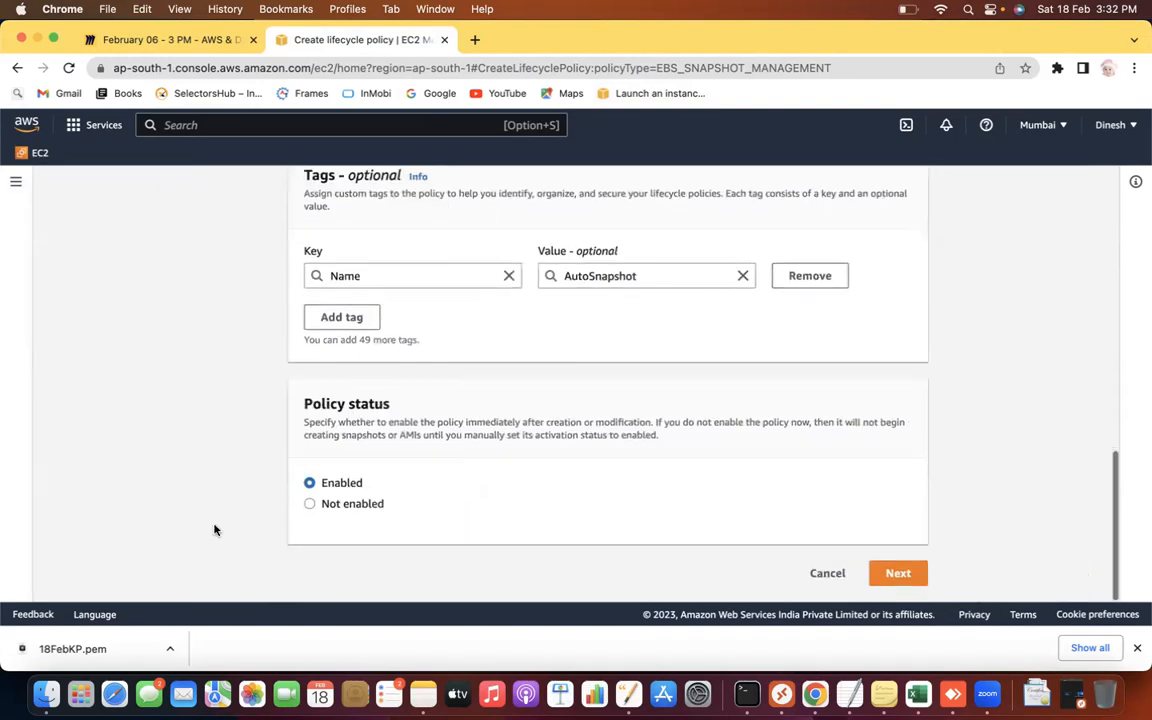
{"action": "left_click", "coordinate": [903, 575]}
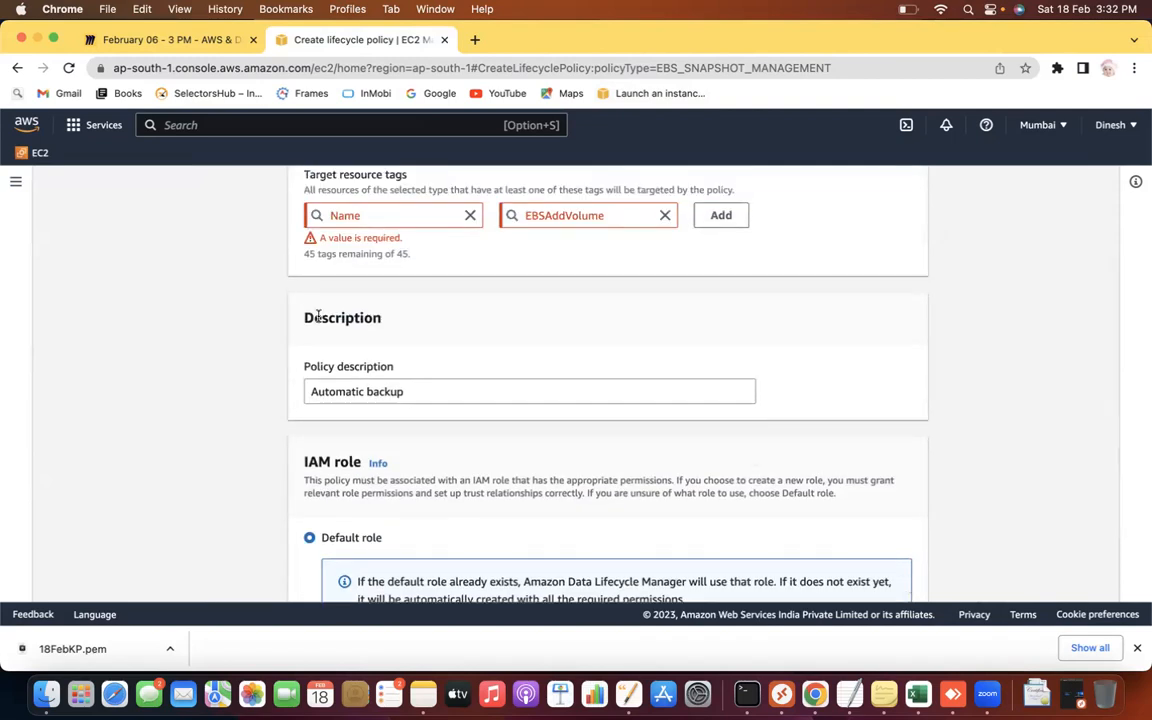
Step: Try to reselect the existing suggestions Name and EBSAddVolume for the target resource tag's key and value
{"action": "scroll", "coordinate": [241, 321], "scroll_direction": "up", "scroll_amount": 3}
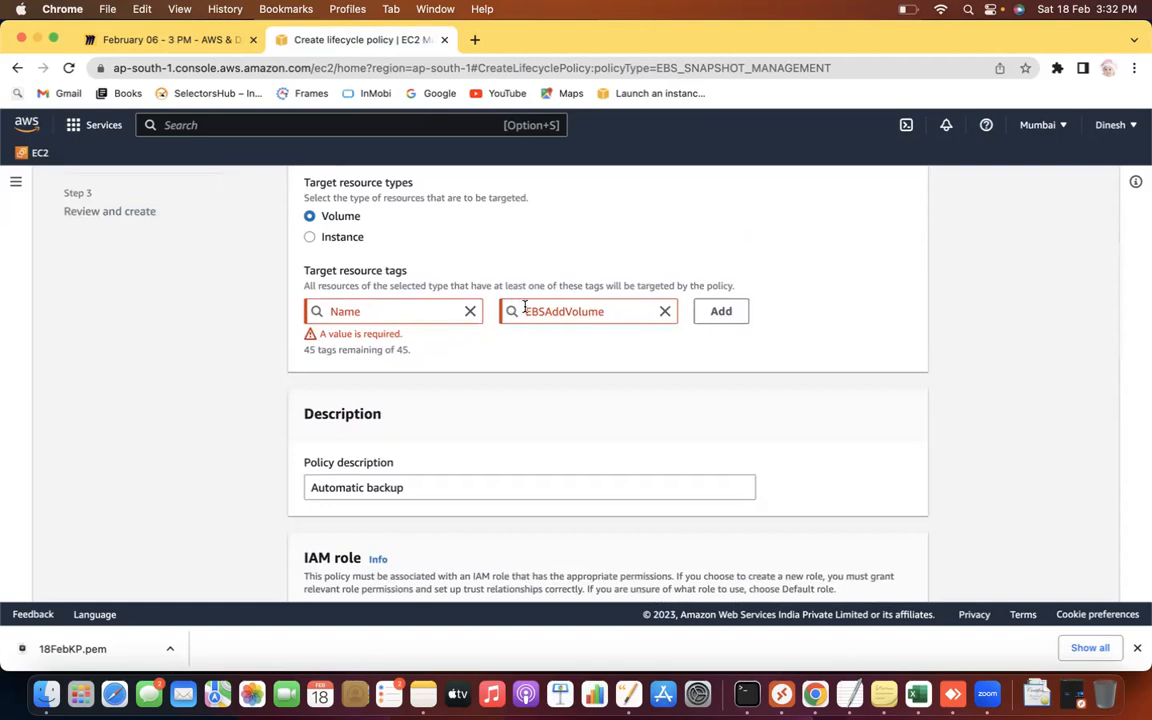
{"action": "left_click", "coordinate": [448, 311]}
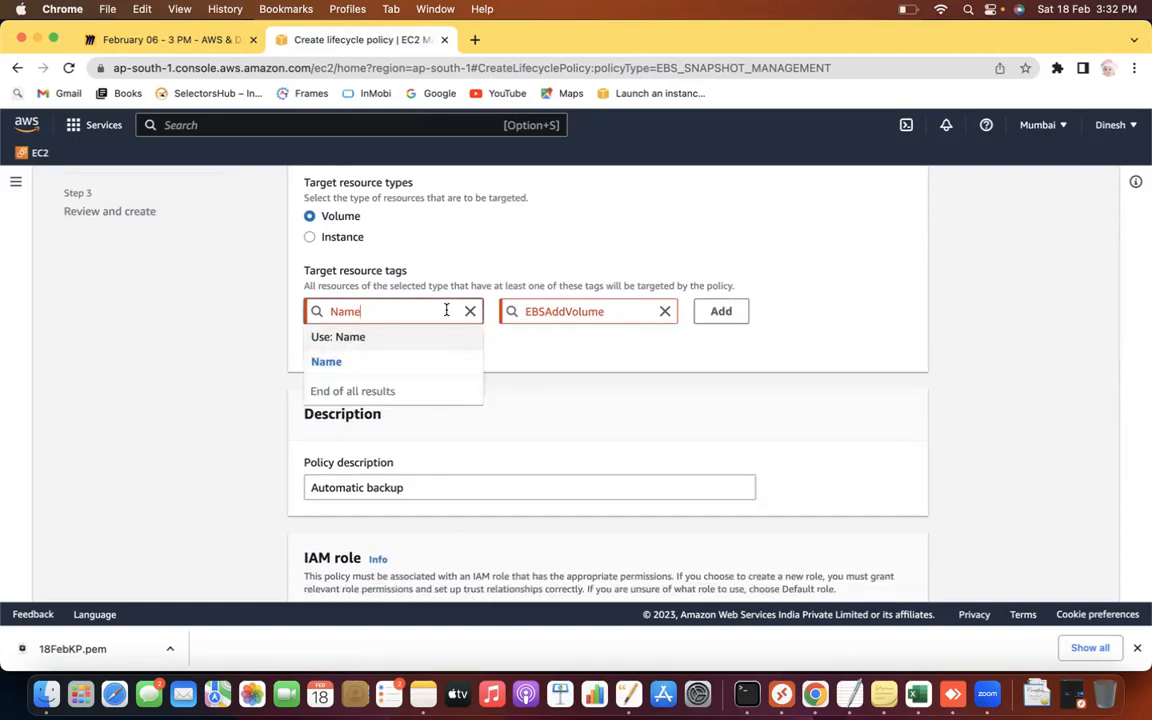
{"action": "left_click", "coordinate": [362, 362]}
{"action": "left_click", "coordinate": [565, 311]}
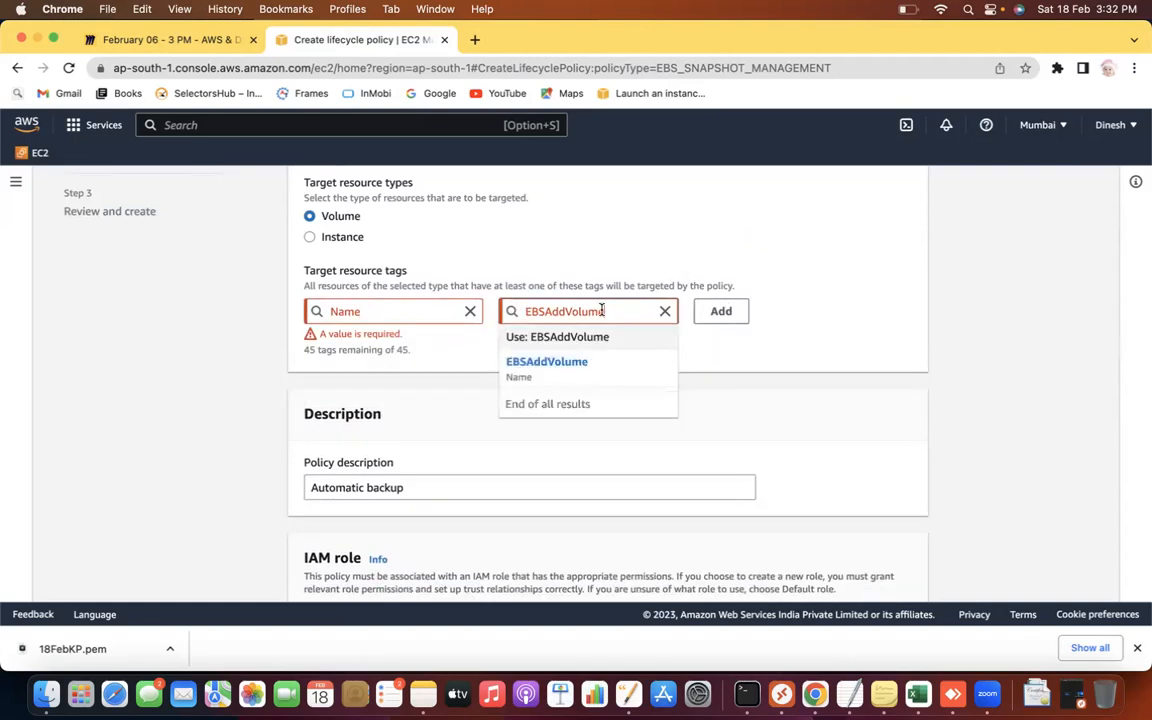
{"action": "left_click", "coordinate": [594, 374]}
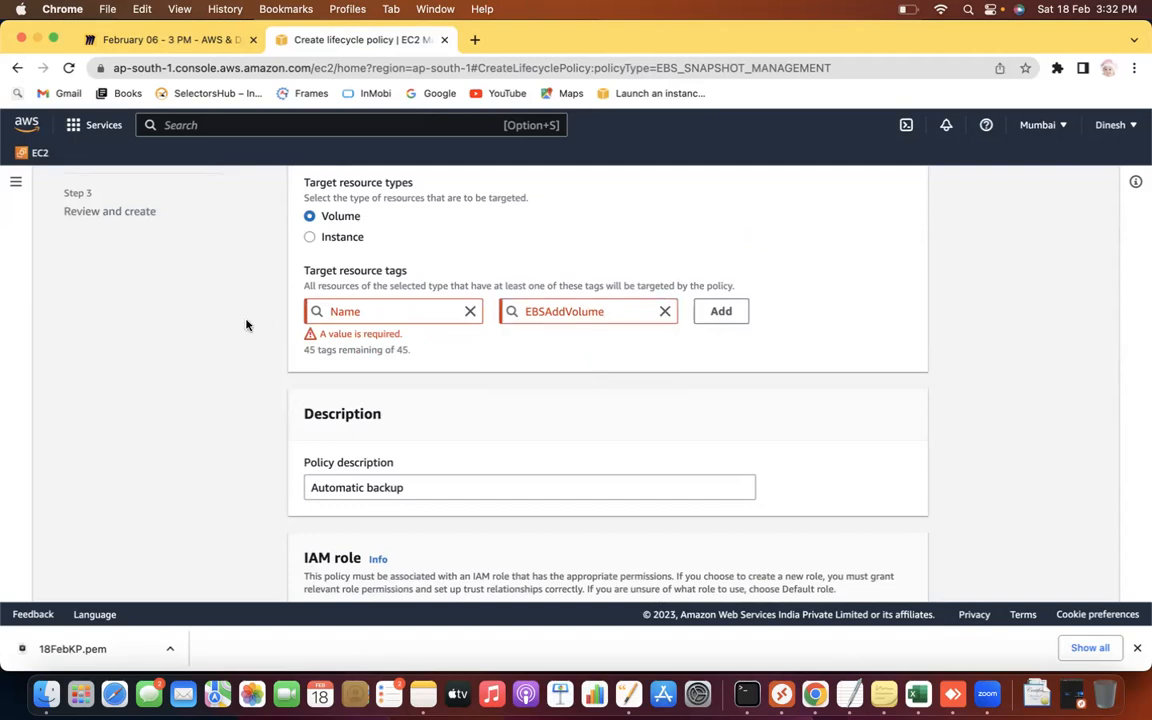
Step: Clear and re-enter the target resource tag as Name with the value EBSAddVolume, and try to proceed to the schedule configuration
{"action": "scroll", "coordinate": [240, 331], "scroll_direction": "up", "scroll_amount": 3}
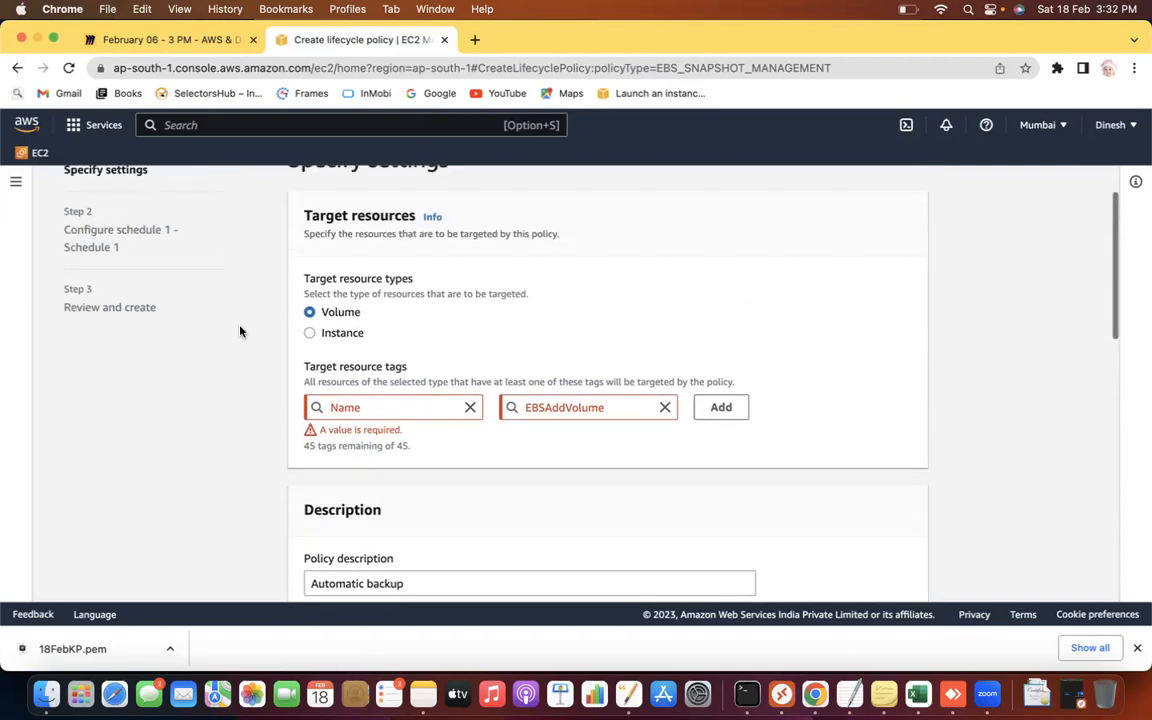
{"action": "left_click", "coordinate": [368, 410]}
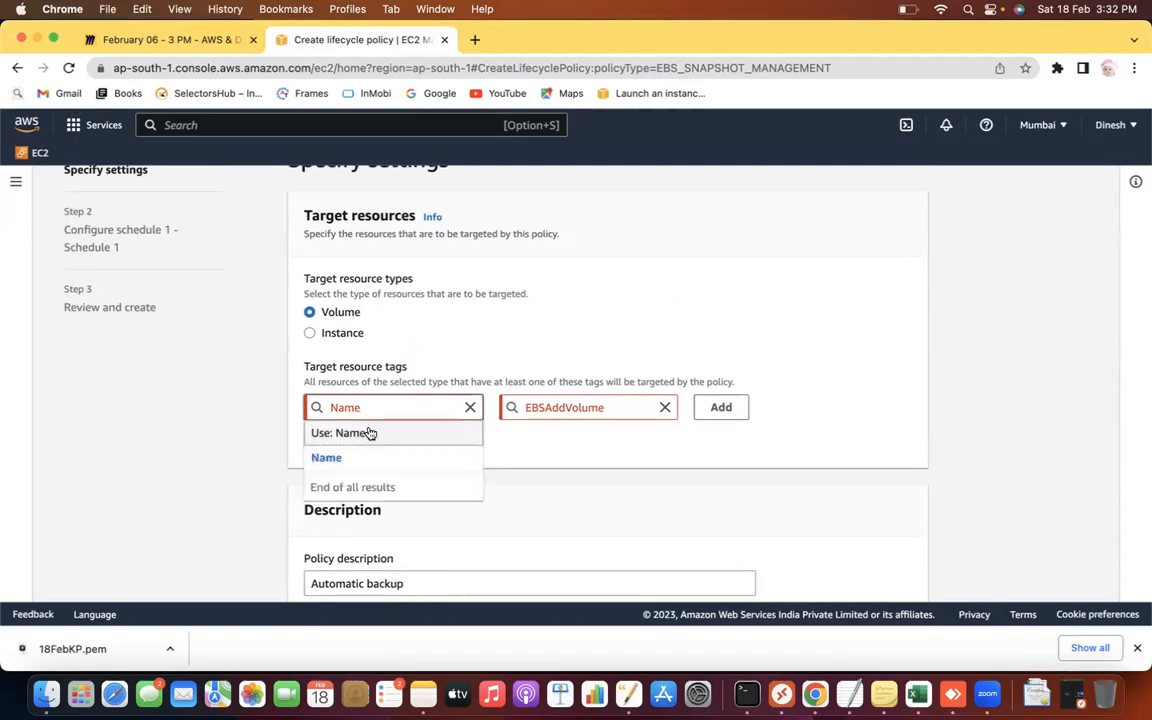
{"action": "left_click", "coordinate": [350, 460]}
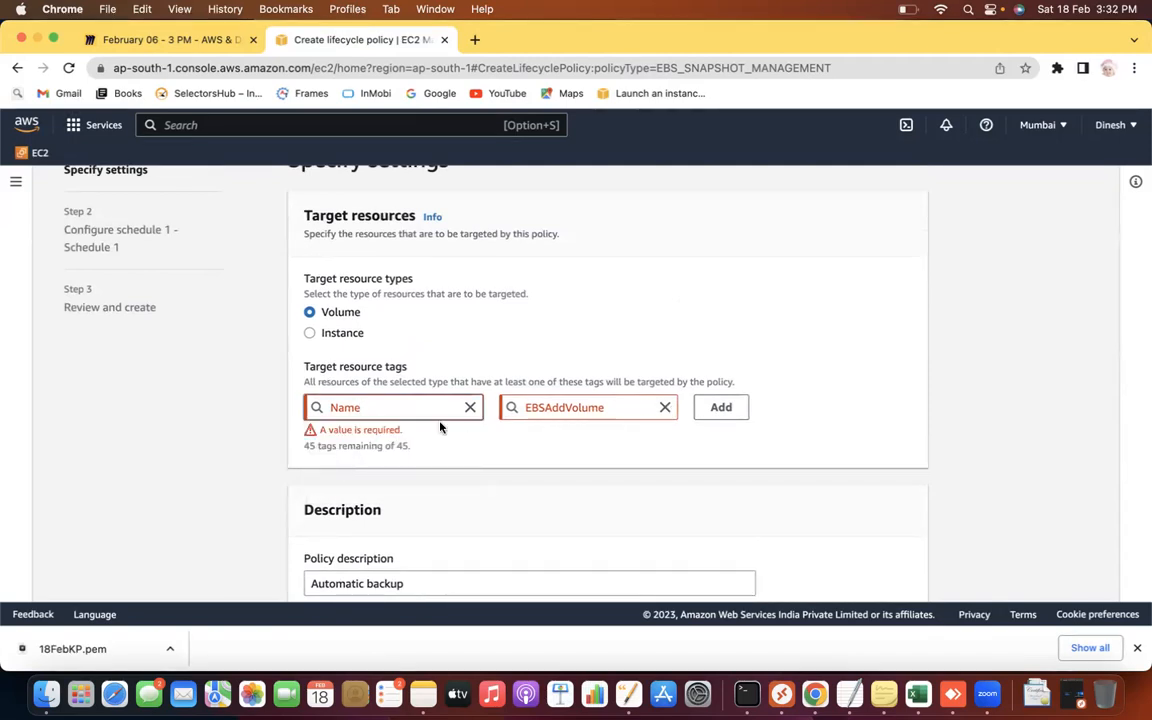
{"action": "left_click", "coordinate": [469, 407]}
{"action": "left_click", "coordinate": [664, 407]}
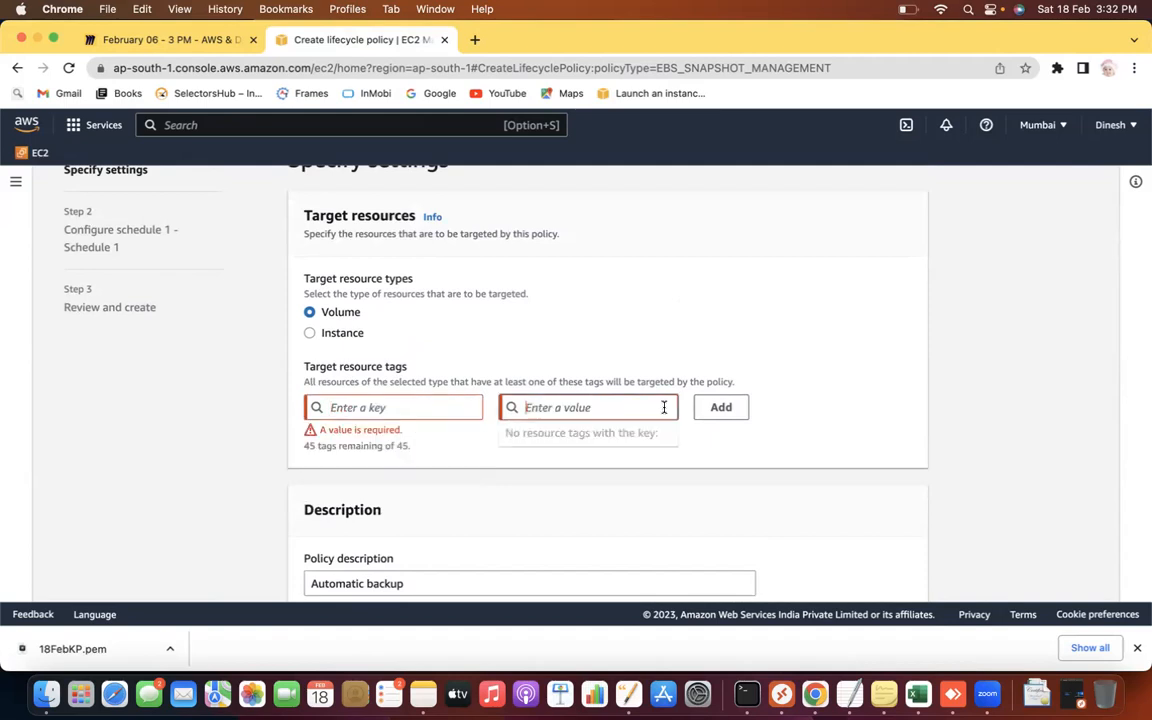
{"action": "left_click", "coordinate": [401, 398]}
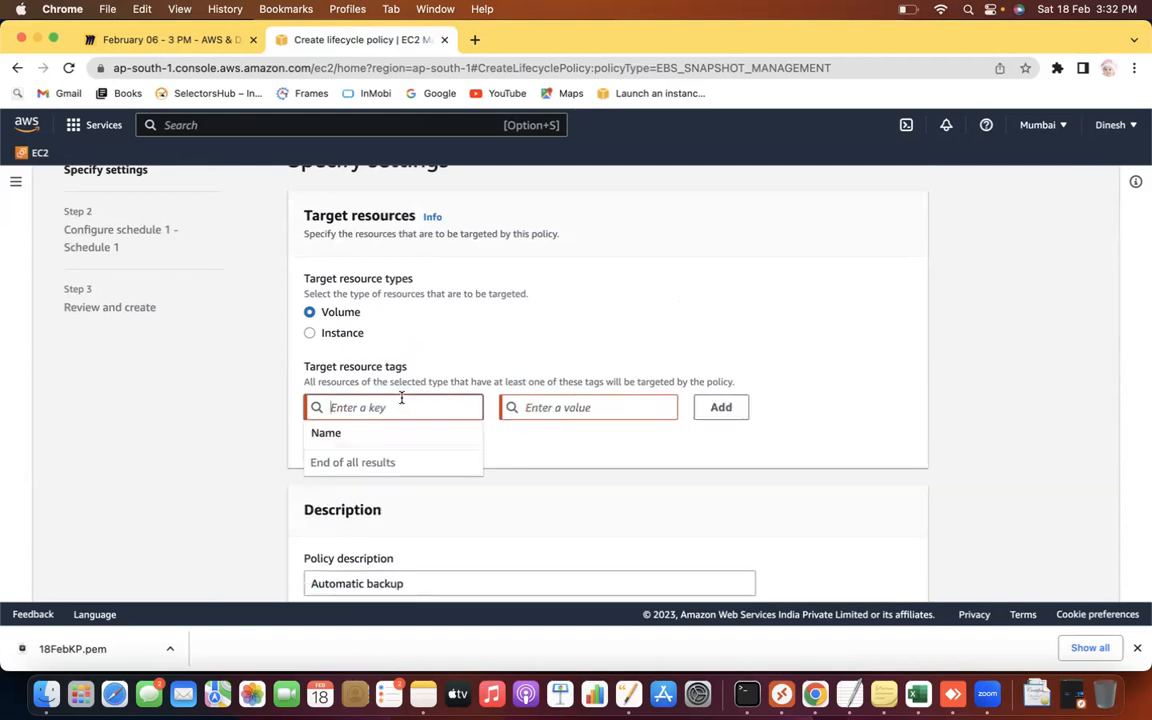
{"action": "left_click", "coordinate": [360, 436]}
{"action": "left_click", "coordinate": [617, 404]}
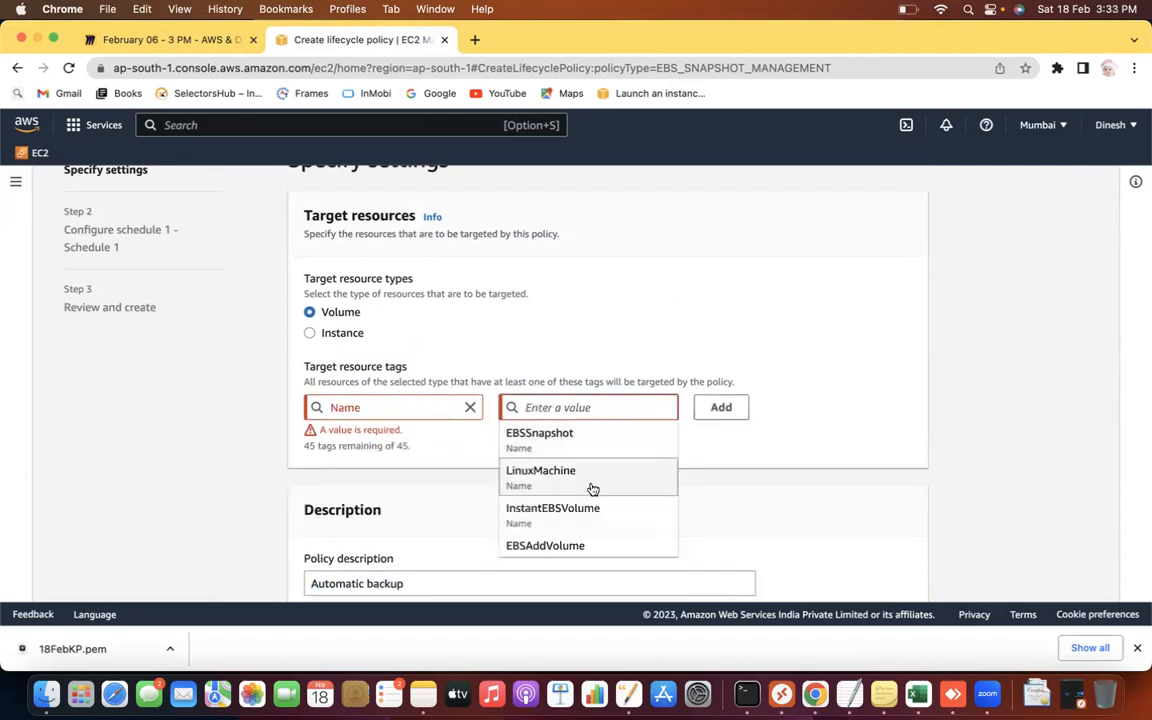
{"action": "left_click", "coordinate": [610, 547]}
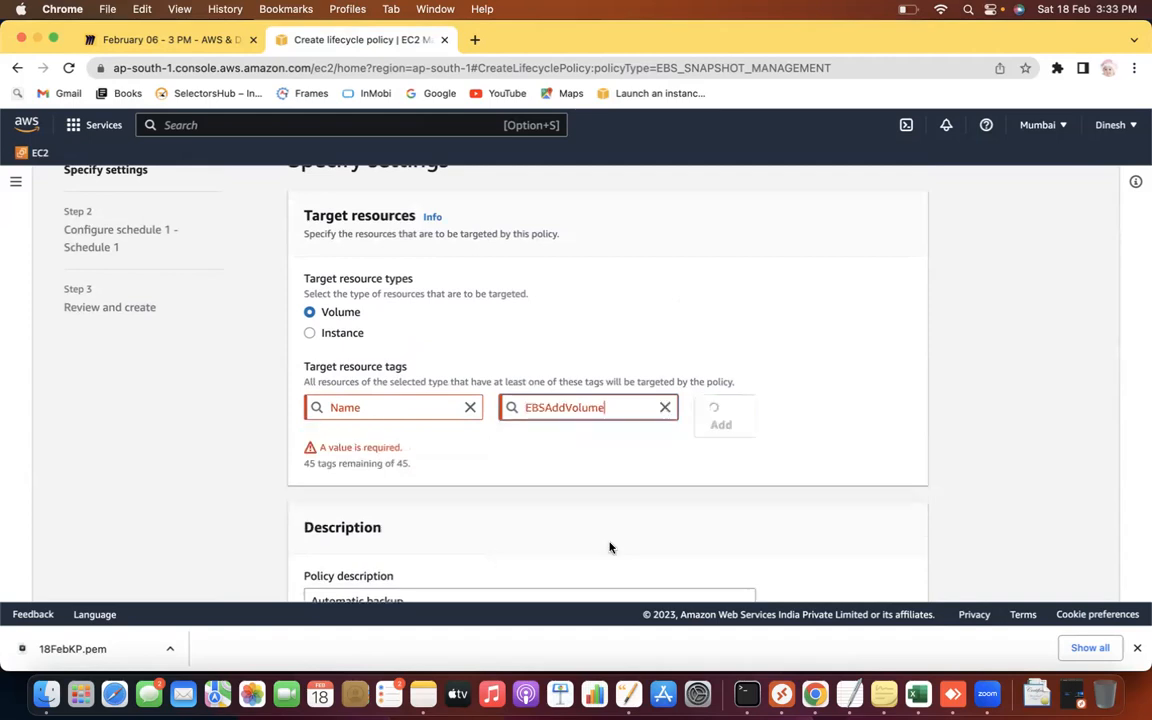
{"action": "scroll", "coordinate": [154, 555], "scroll_direction": "down", "scroll_amount": 1}
{"action": "scroll", "coordinate": [154, 555], "scroll_direction": "down", "scroll_amount": 10}
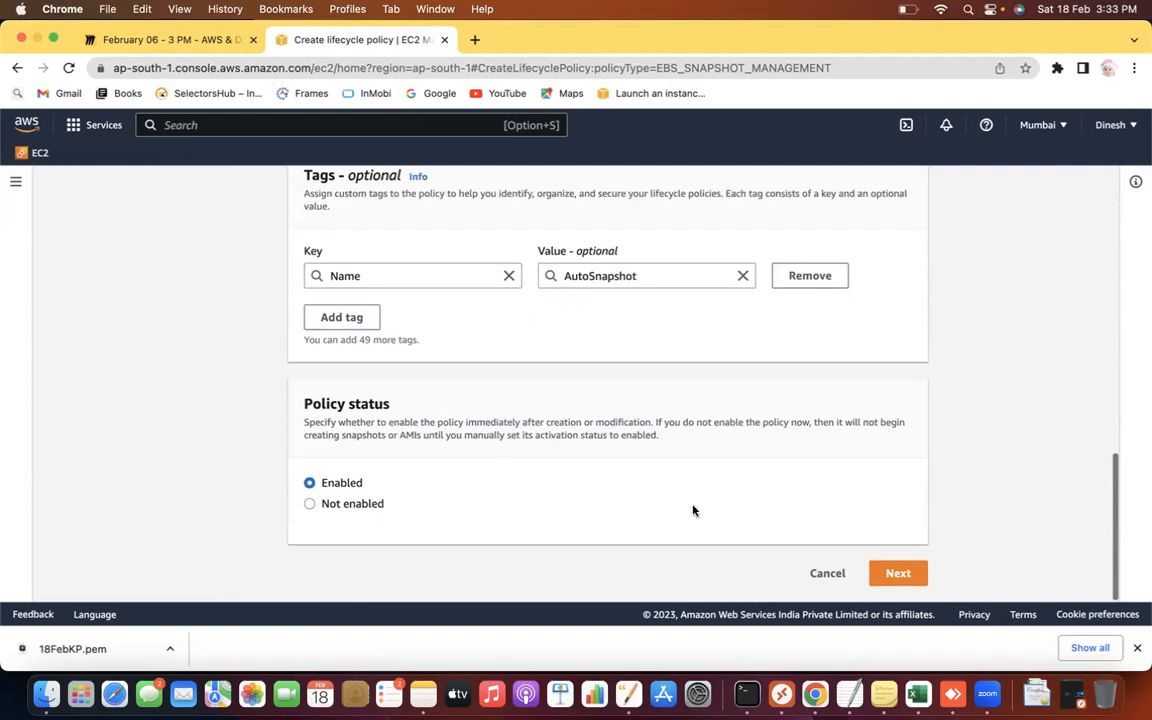
{"action": "left_click", "coordinate": [913, 574]}
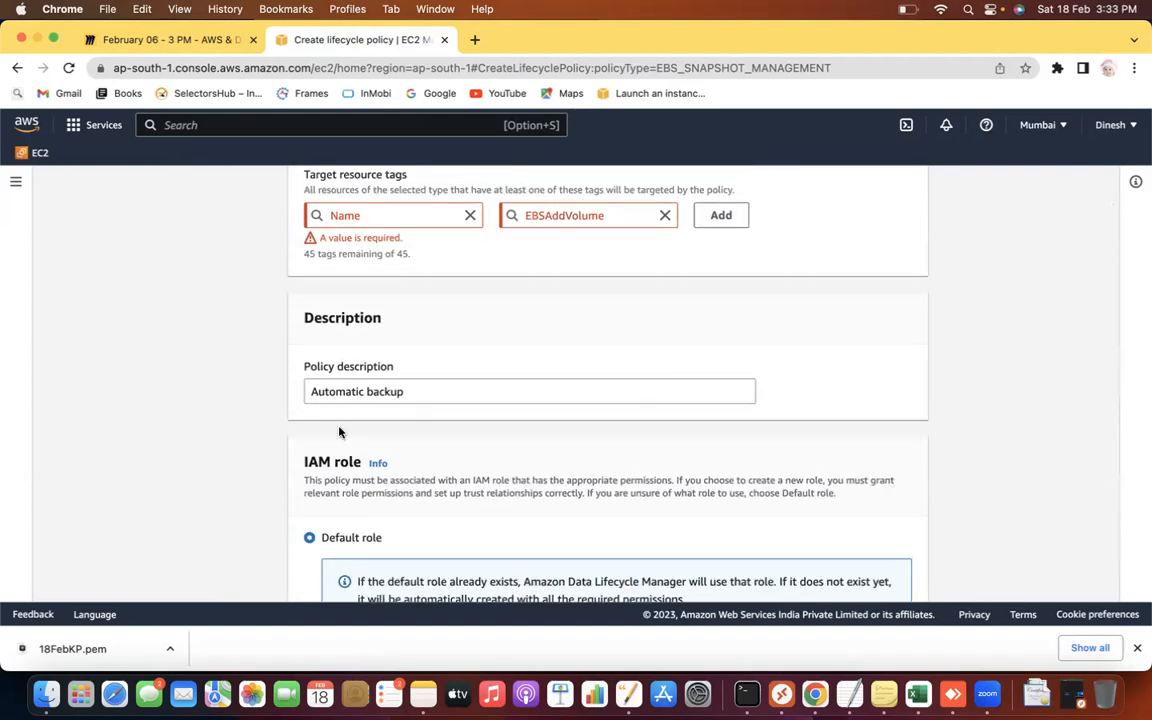
Step: Clear the target resource tag entry and fill in the key Name with the value InstantEBSVolume
{"action": "scroll", "coordinate": [216, 432], "scroll_direction": "up", "scroll_amount": 1}
{"action": "scroll", "coordinate": [218, 432], "scroll_direction": "up", "scroll_amount": 1}
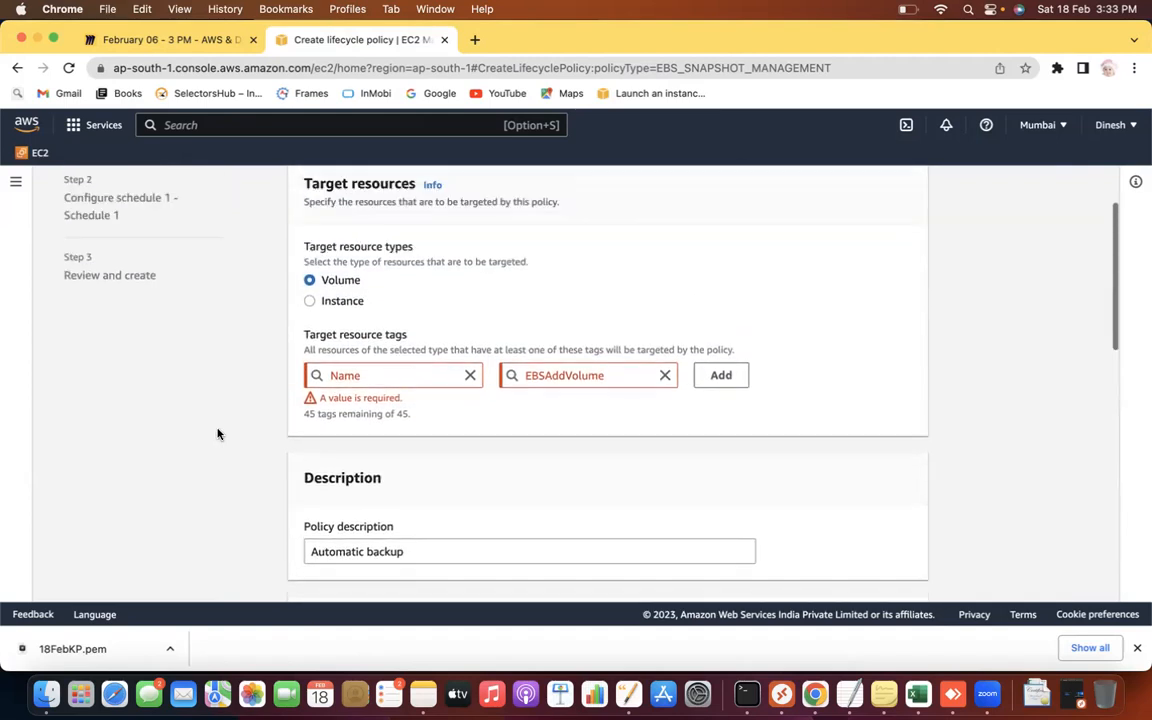
{"action": "left_click", "coordinate": [470, 375]}
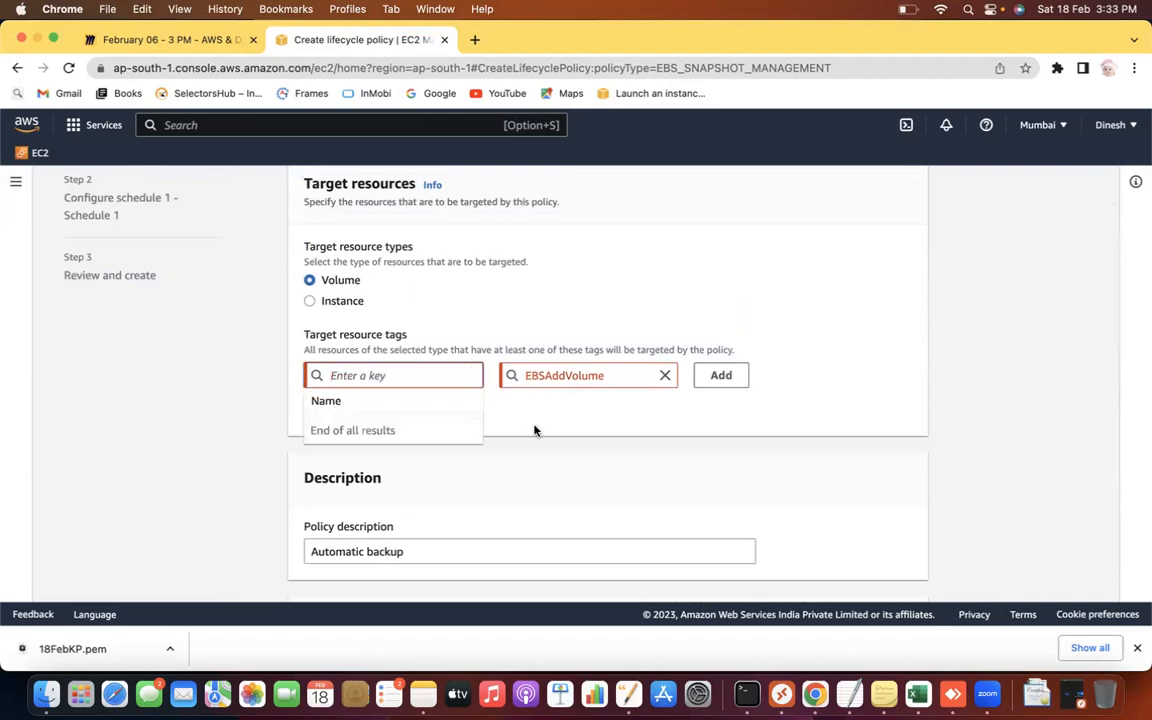
{"action": "left_click", "coordinate": [665, 375]}
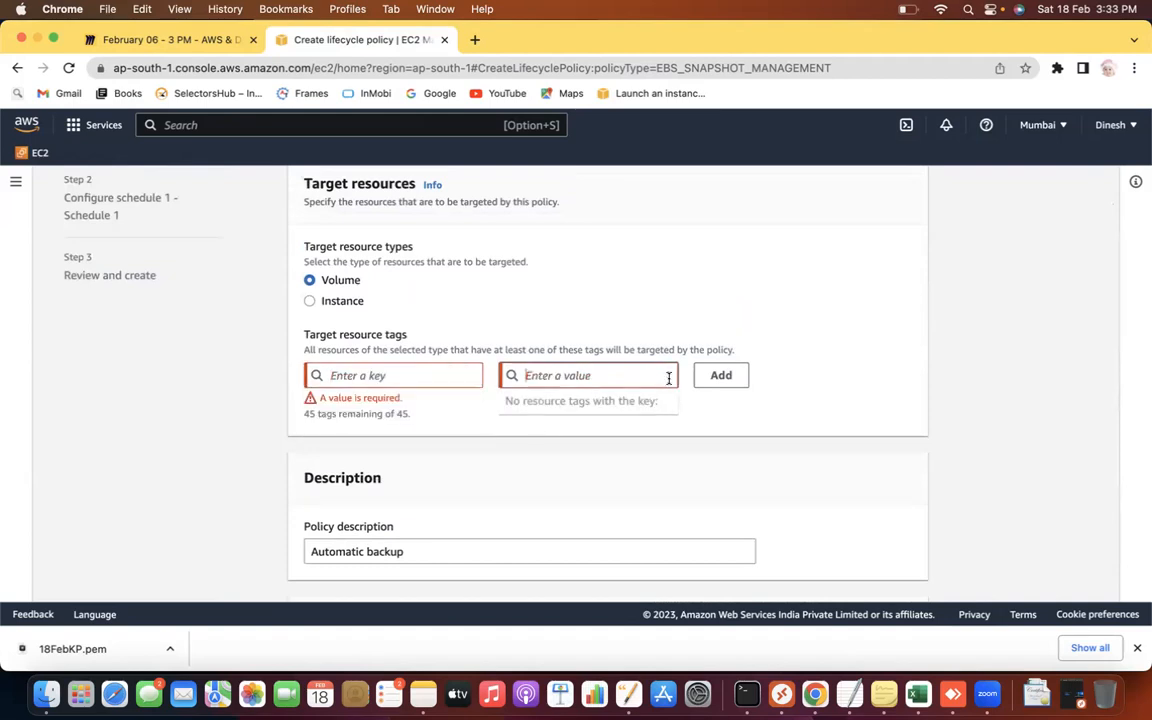
{"action": "left_click", "coordinate": [190, 441]}
{"action": "left_click", "coordinate": [369, 374]}
{"action": "left_click", "coordinate": [360, 400]}
{"action": "left_click", "coordinate": [571, 377]}
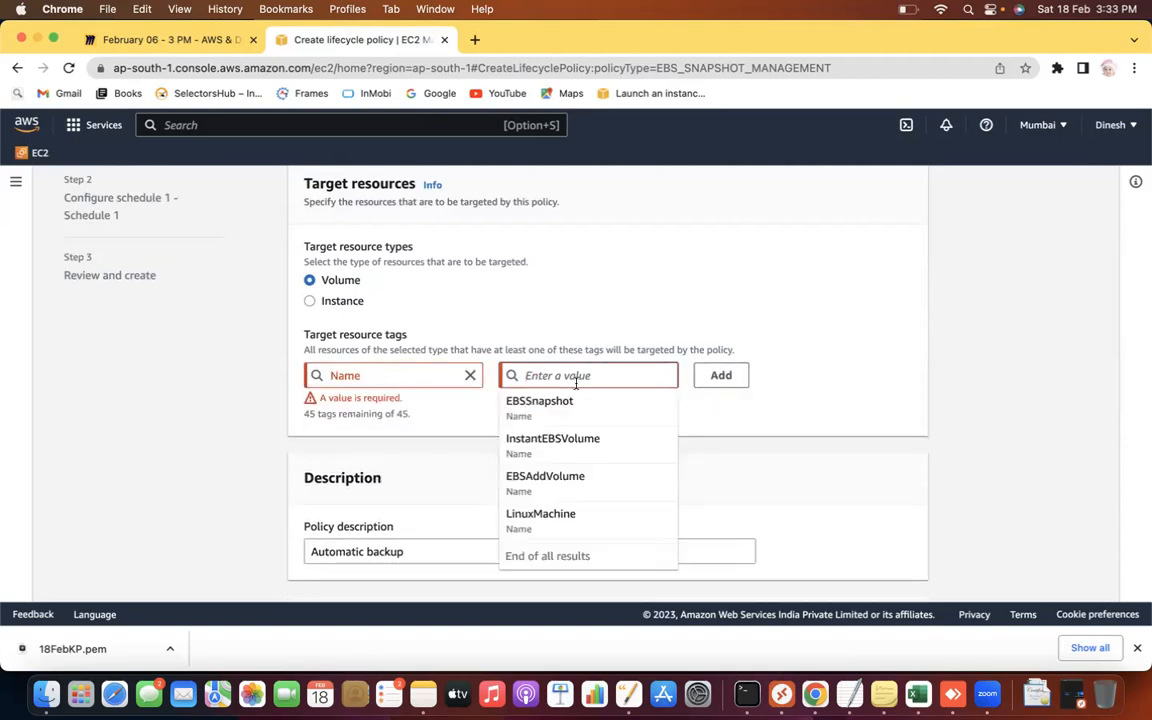
{"action": "left_click", "coordinate": [570, 439]}
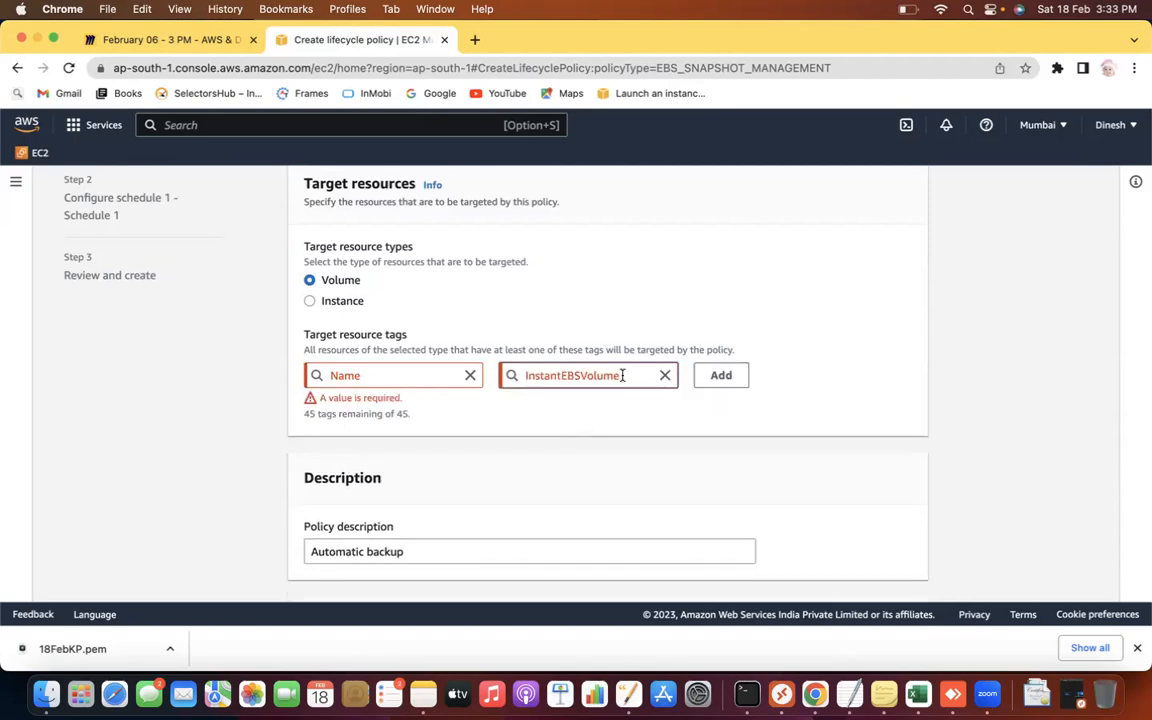
{"action": "left_click", "coordinate": [520, 376]}
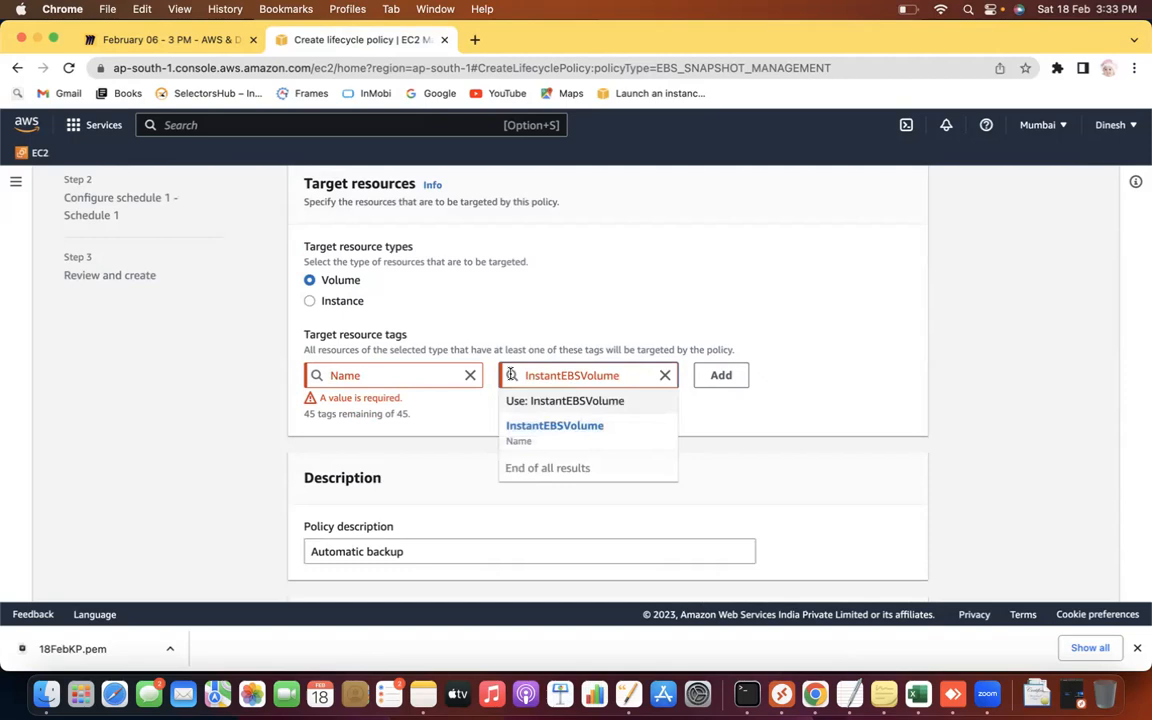
{"action": "left_click", "coordinate": [528, 428]}
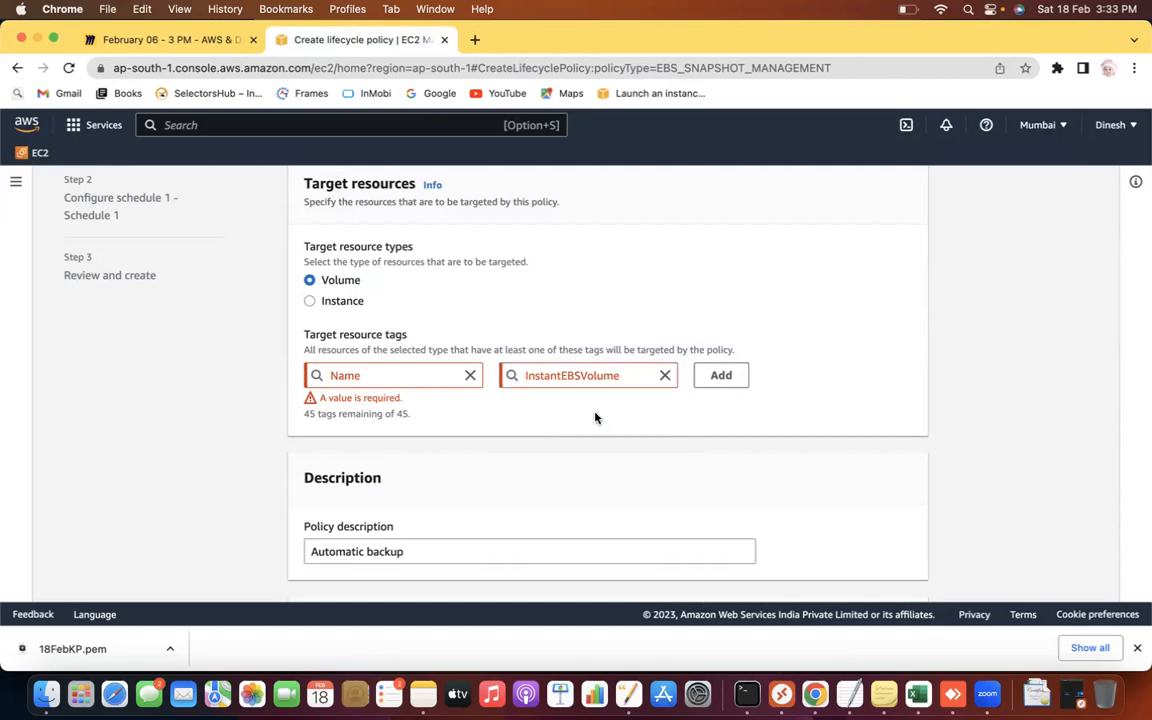
Step: Try to proceed to the schedule configuration with the InstantEBSVolume tag entered for the target volumes
{"action": "scroll", "coordinate": [1031, 437], "scroll_direction": "down", "scroll_amount": 2}
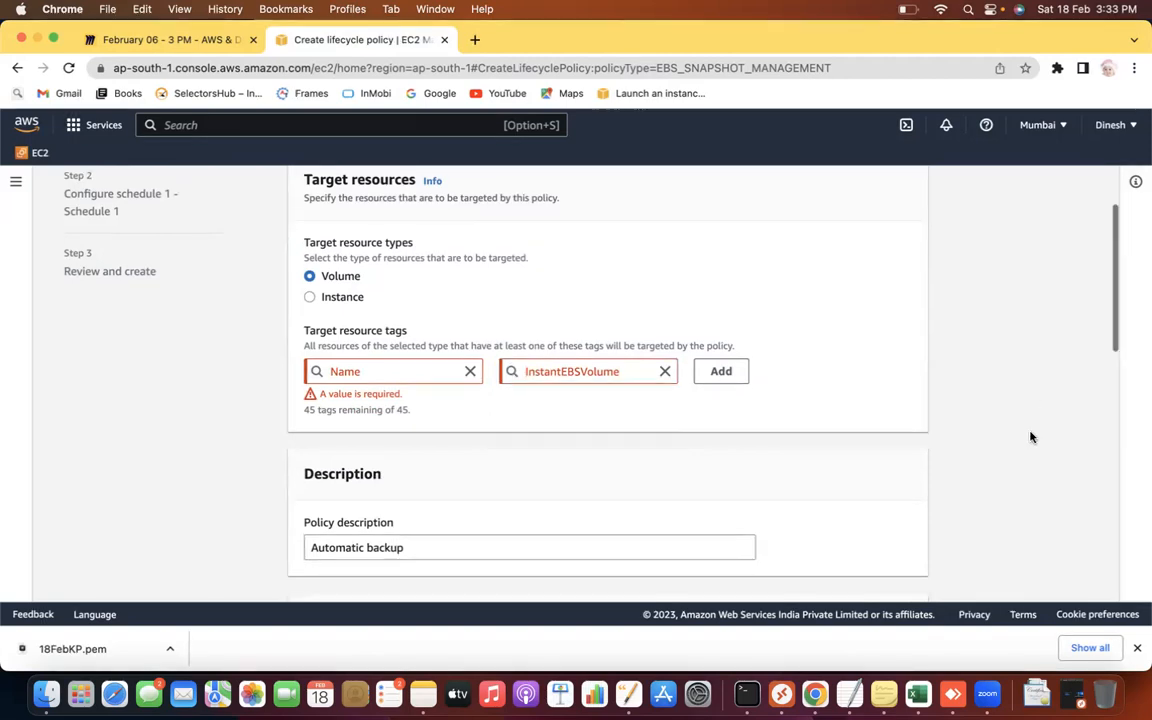
{"action": "scroll", "coordinate": [1031, 437], "scroll_direction": "down", "scroll_amount": 10}
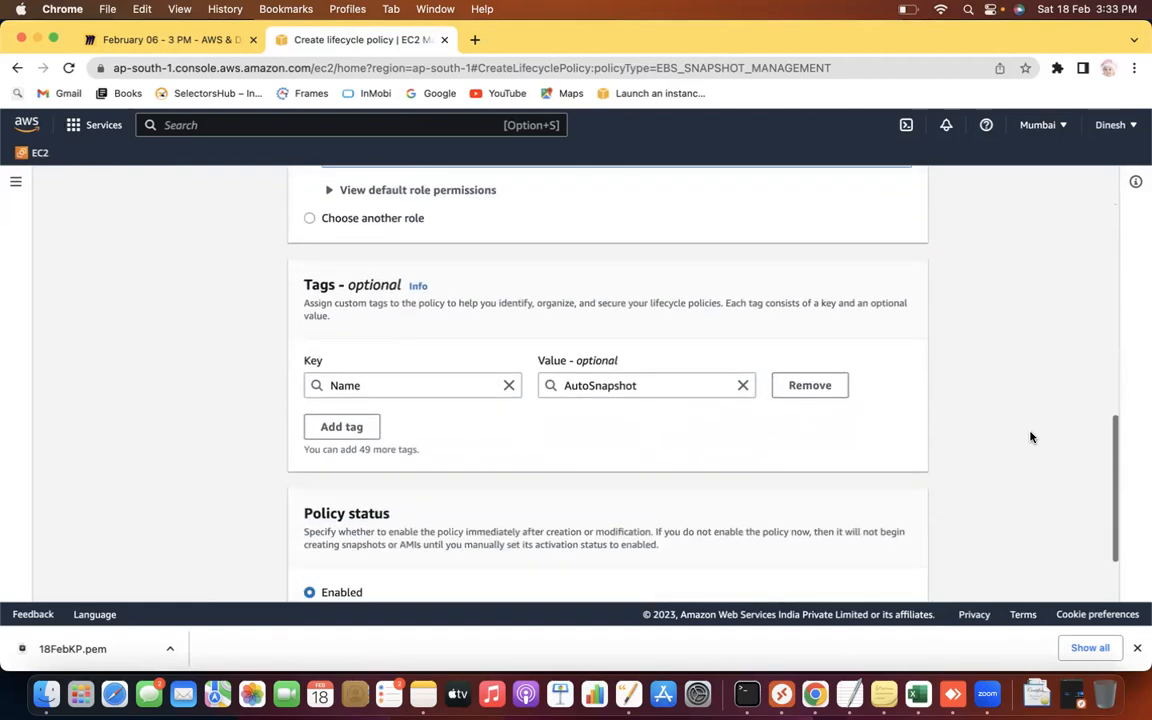
{"action": "left_click", "coordinate": [918, 578]}
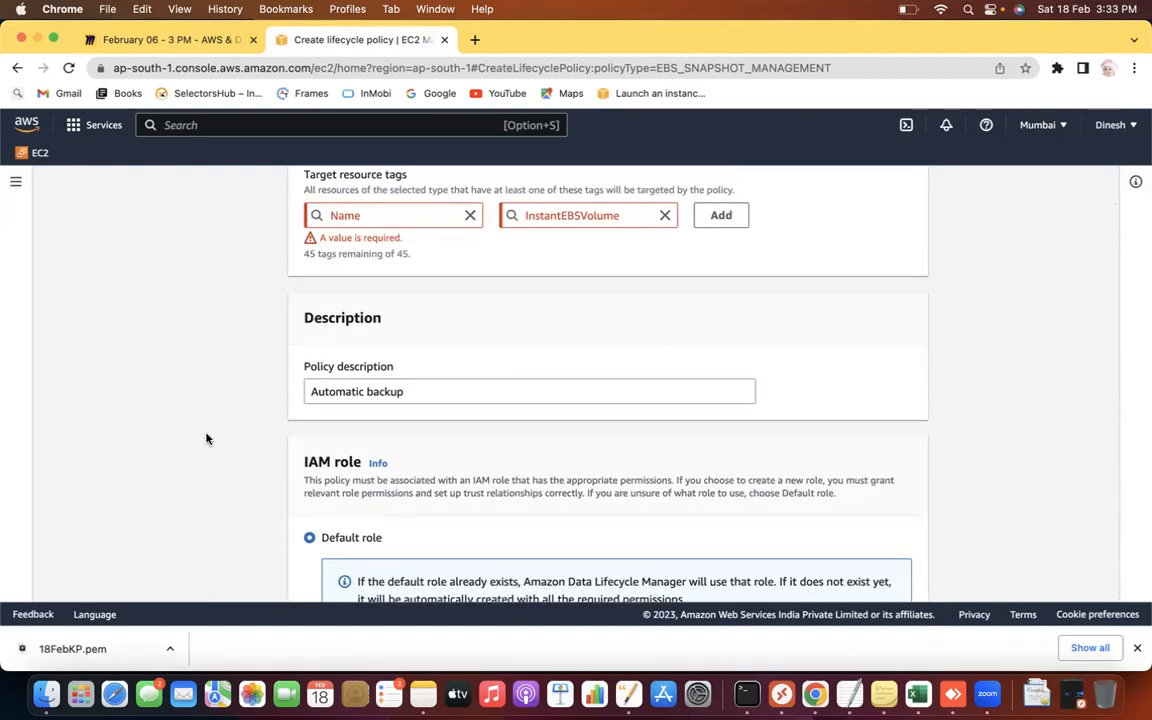
Step: Return to the target resource tags and add the entered Name tag with the value InstantEBSVolume to the policy
{"action": "scroll", "coordinate": [206, 438], "scroll_direction": "down", "scroll_amount": 1}
{"action": "scroll", "coordinate": [206, 438], "scroll_direction": "up", "scroll_amount": 3}
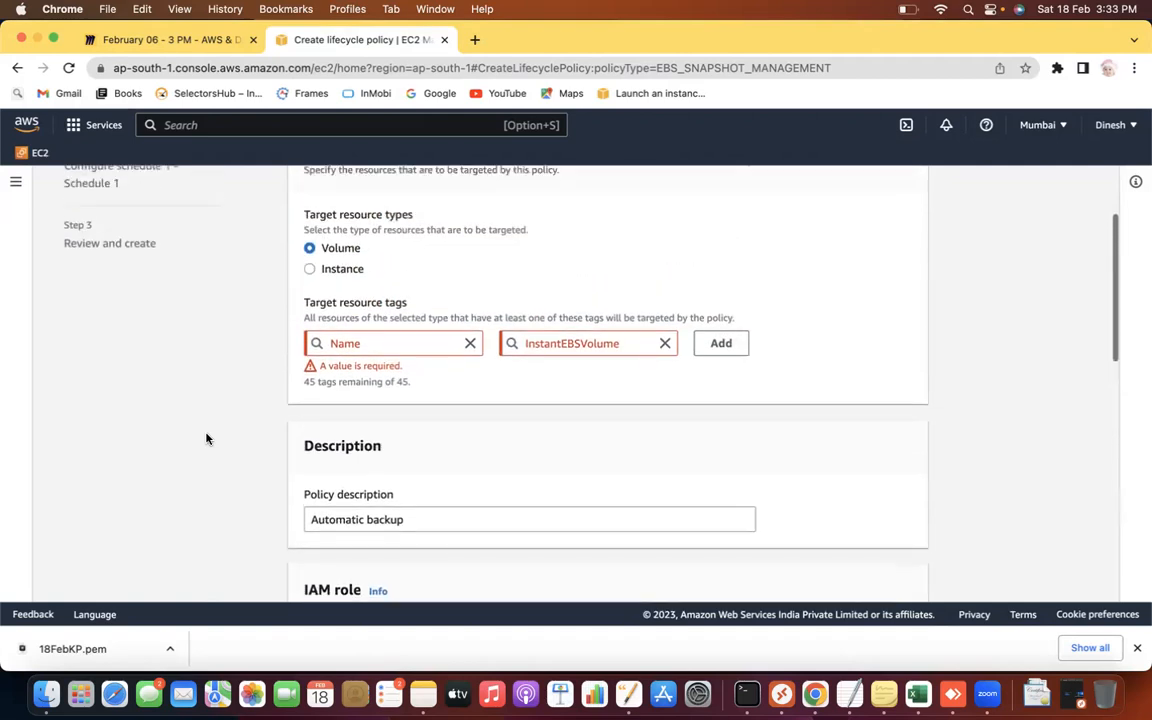
{"action": "scroll", "coordinate": [206, 438], "scroll_direction": "up", "scroll_amount": 1}
{"action": "left_click", "coordinate": [745, 380]}
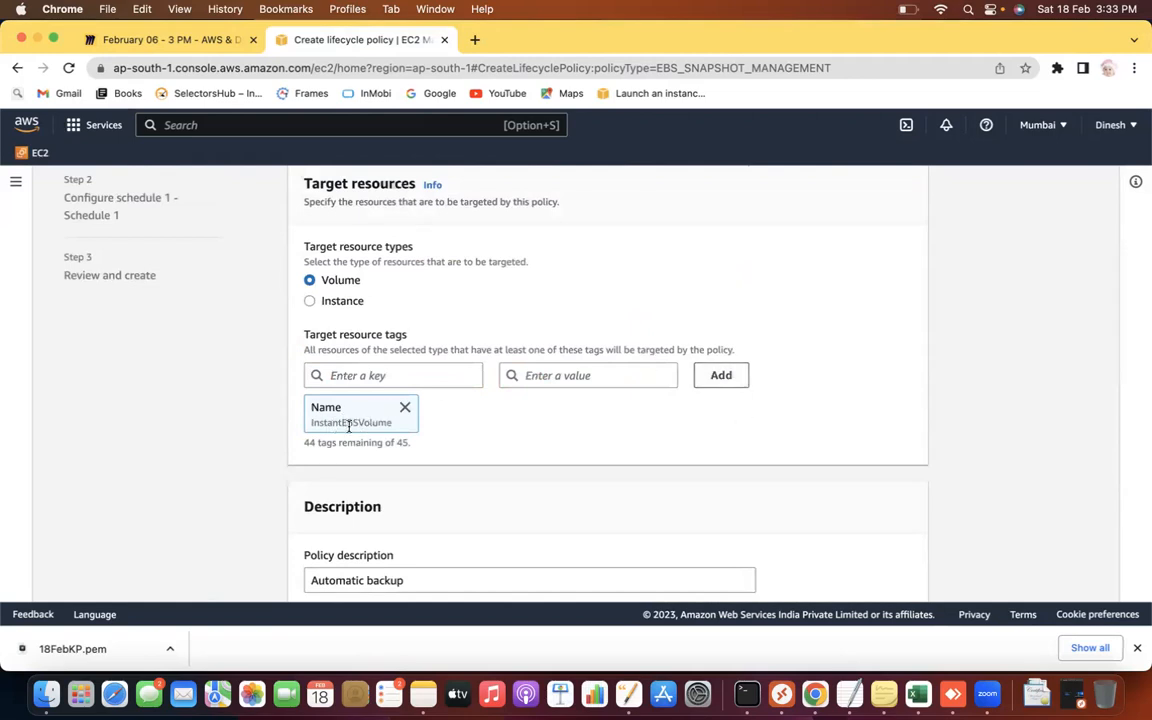
Step: Replace the added InstantEBSVolume target tag with a tag that has the key Name and the value EBSAddVolume
{"action": "left_click", "coordinate": [404, 407]}
{"action": "left_click", "coordinate": [368, 374]}
{"action": "type", "text": "Name"}
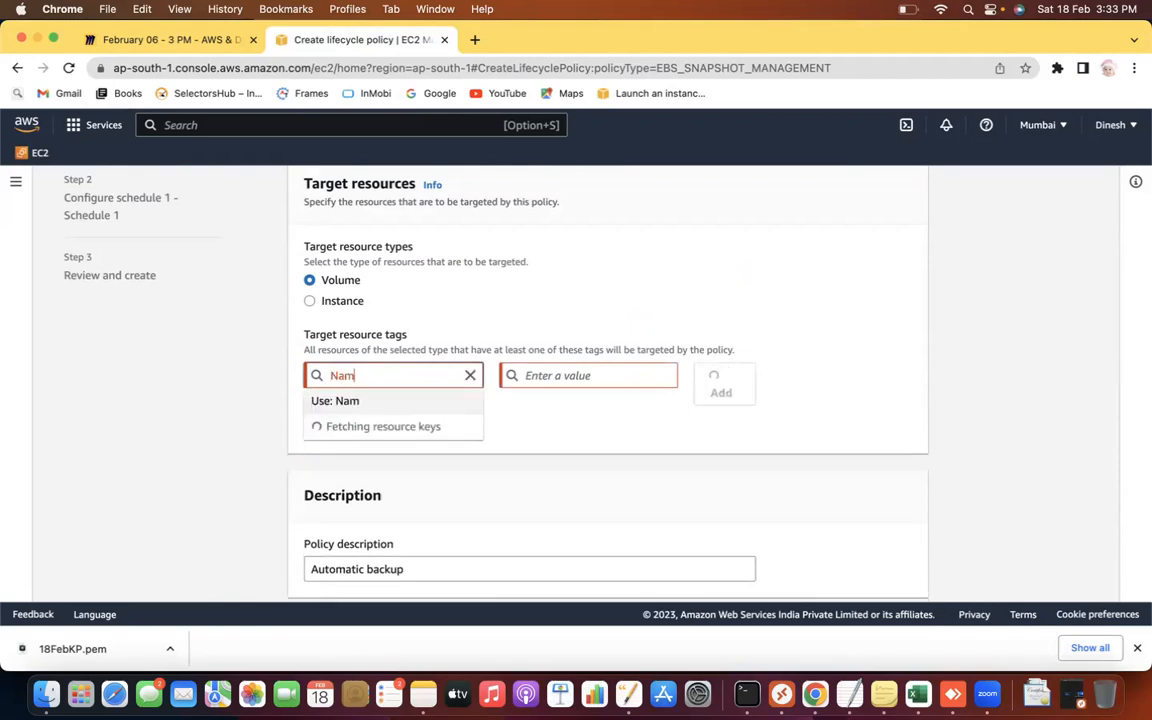
{"action": "left_click", "coordinate": [357, 421]}
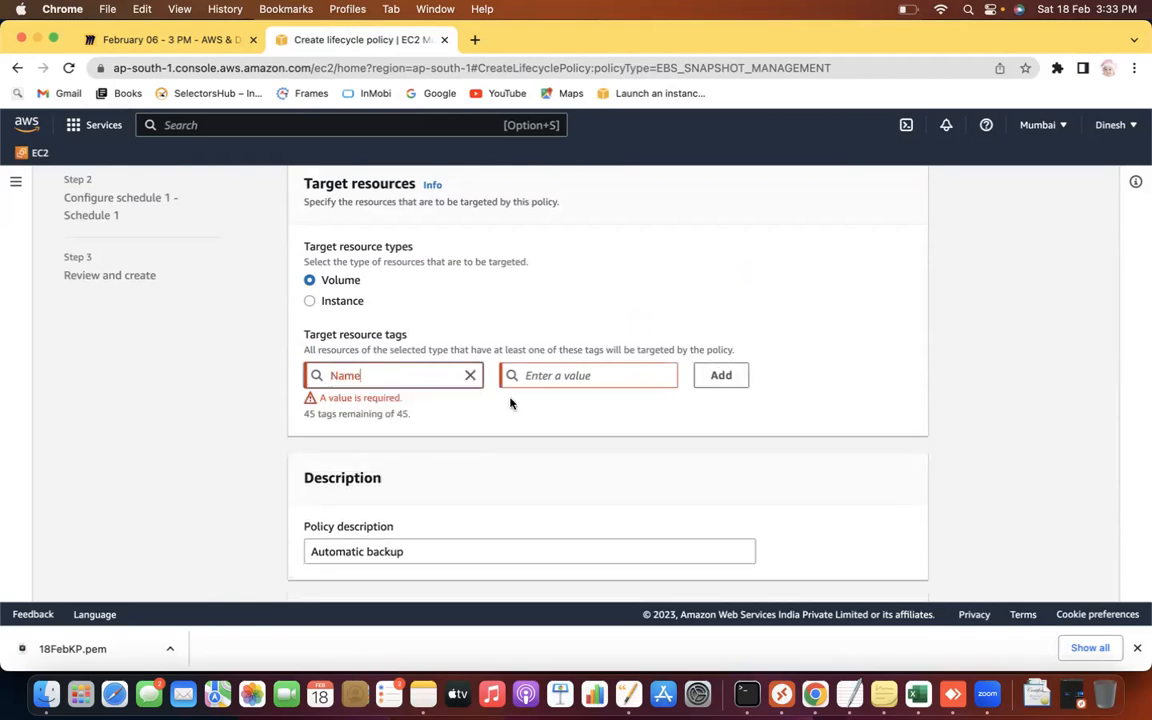
{"action": "left_click", "coordinate": [604, 375]}
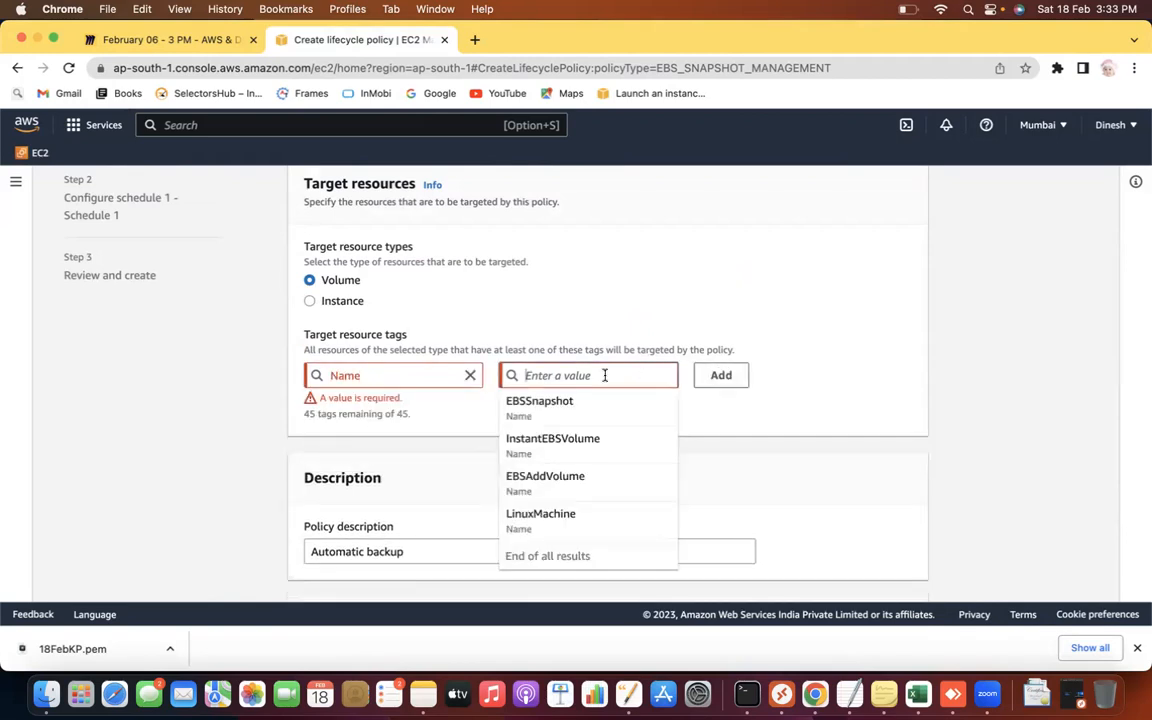
{"action": "left_click", "coordinate": [590, 484]}
{"action": "left_click", "coordinate": [721, 376]}
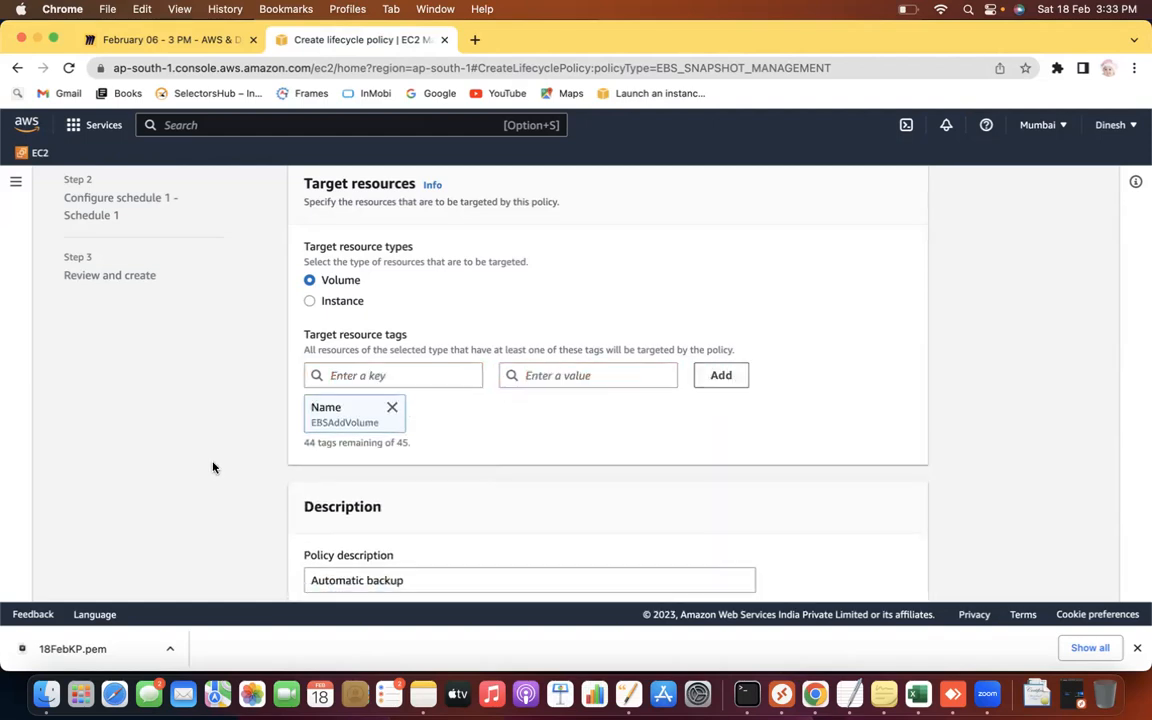
Step: Proceed from the policy settings to the configuration of Schedule 1
{"action": "scroll", "coordinate": [213, 467], "scroll_direction": "down", "scroll_amount": 10}
{"action": "scroll", "coordinate": [213, 467], "scroll_direction": "down", "scroll_amount": 5}
{"action": "left_click", "coordinate": [910, 578]}
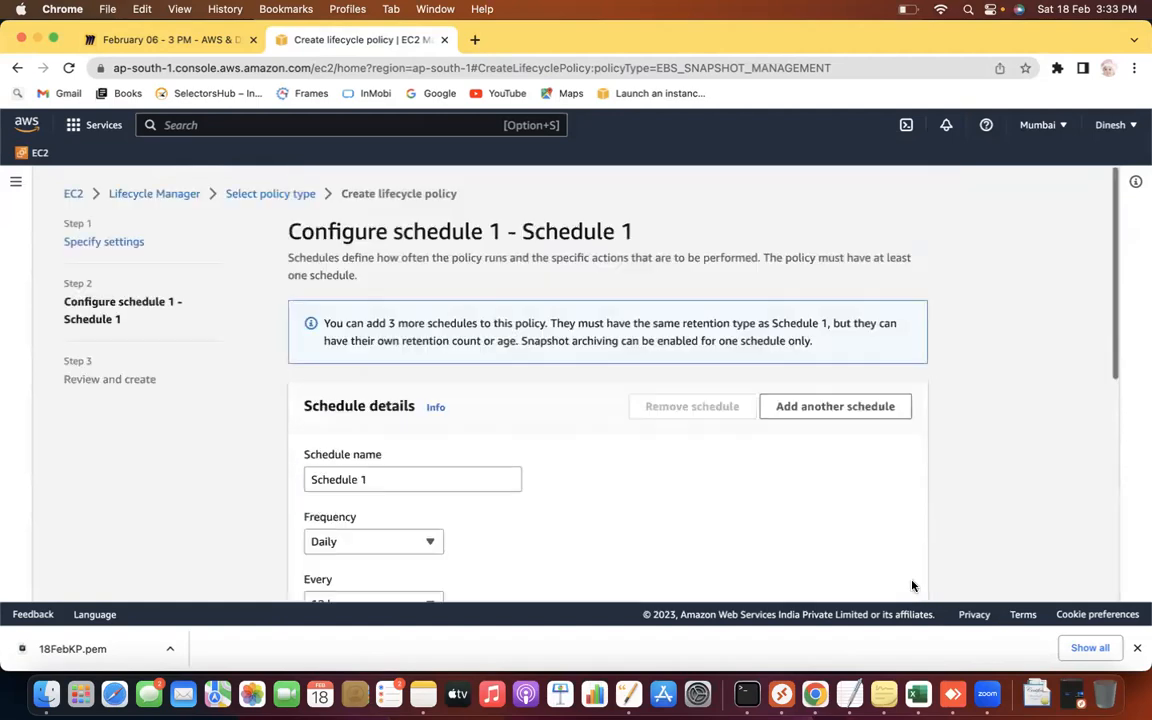
Step: Examine Schedule 1's configuration options, including frequency, interval, start time, retention type and advanced settings
{"action": "scroll", "coordinate": [197, 493], "scroll_direction": "down", "scroll_amount": 1}
{"action": "scroll", "coordinate": [197, 493], "scroll_direction": "down", "scroll_amount": 2}
{"action": "scroll", "coordinate": [197, 493], "scroll_direction": "up", "scroll_amount": 3}
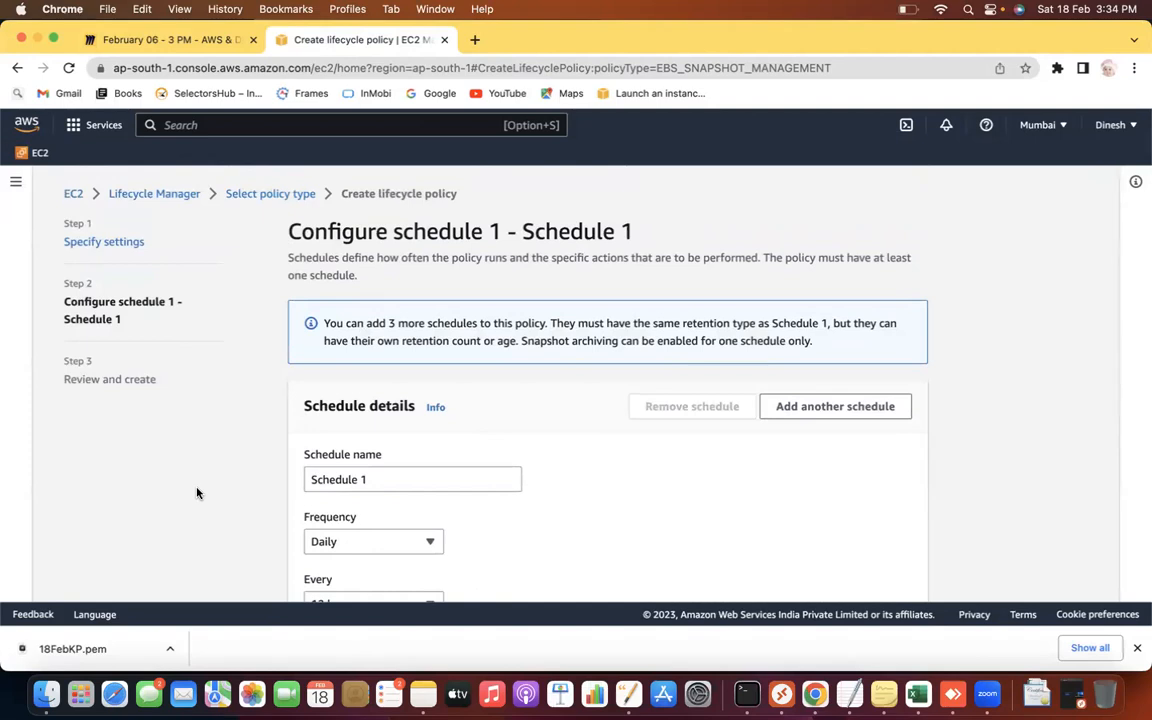
{"action": "scroll", "coordinate": [197, 493], "scroll_direction": "down", "scroll_amount": 1}
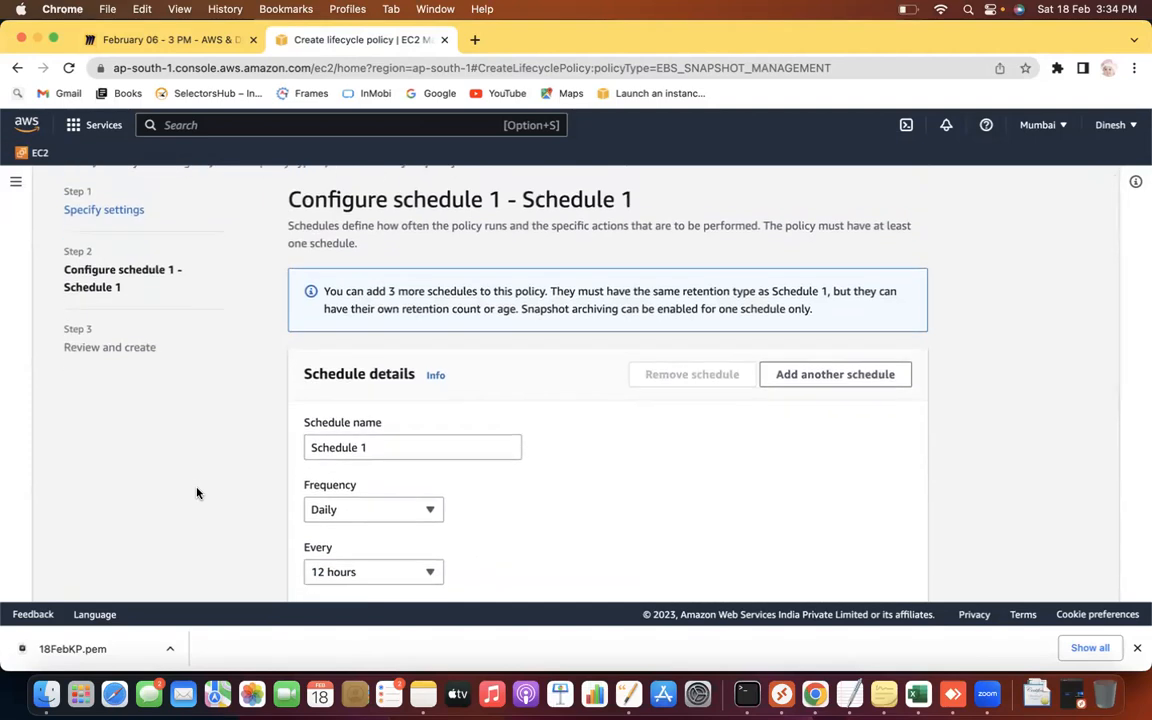
{"action": "scroll", "coordinate": [197, 493], "scroll_direction": "down", "scroll_amount": 2}
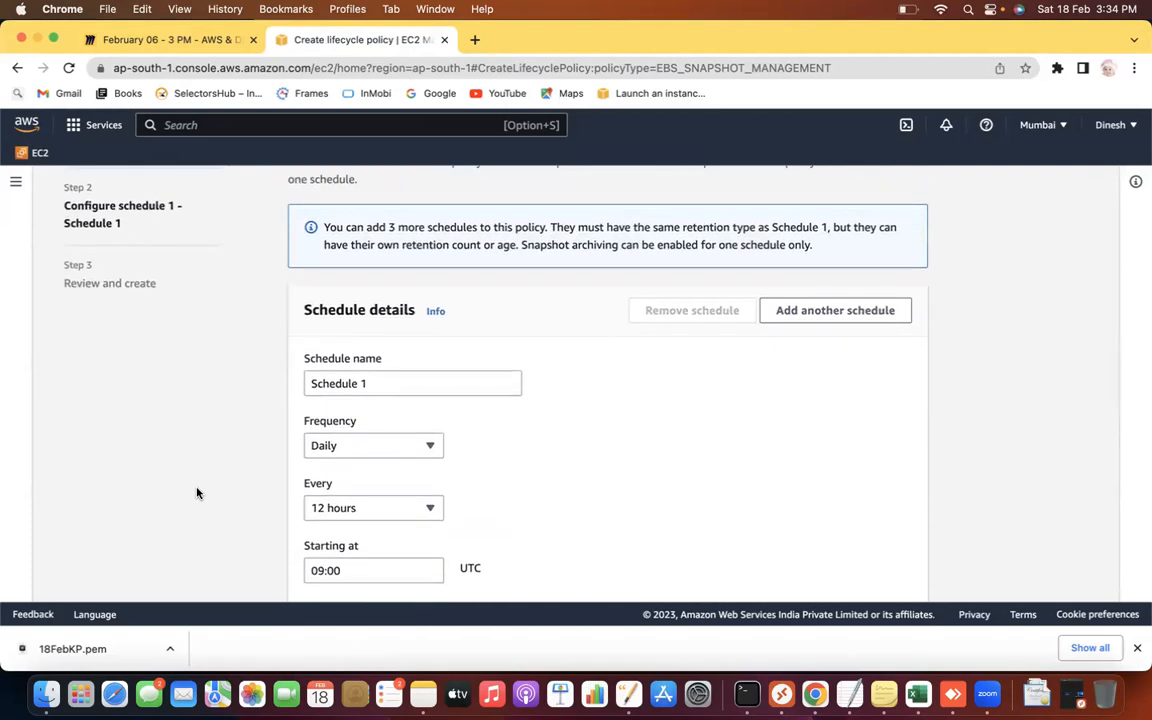
{"action": "scroll", "coordinate": [197, 493], "scroll_direction": "down", "scroll_amount": 3}
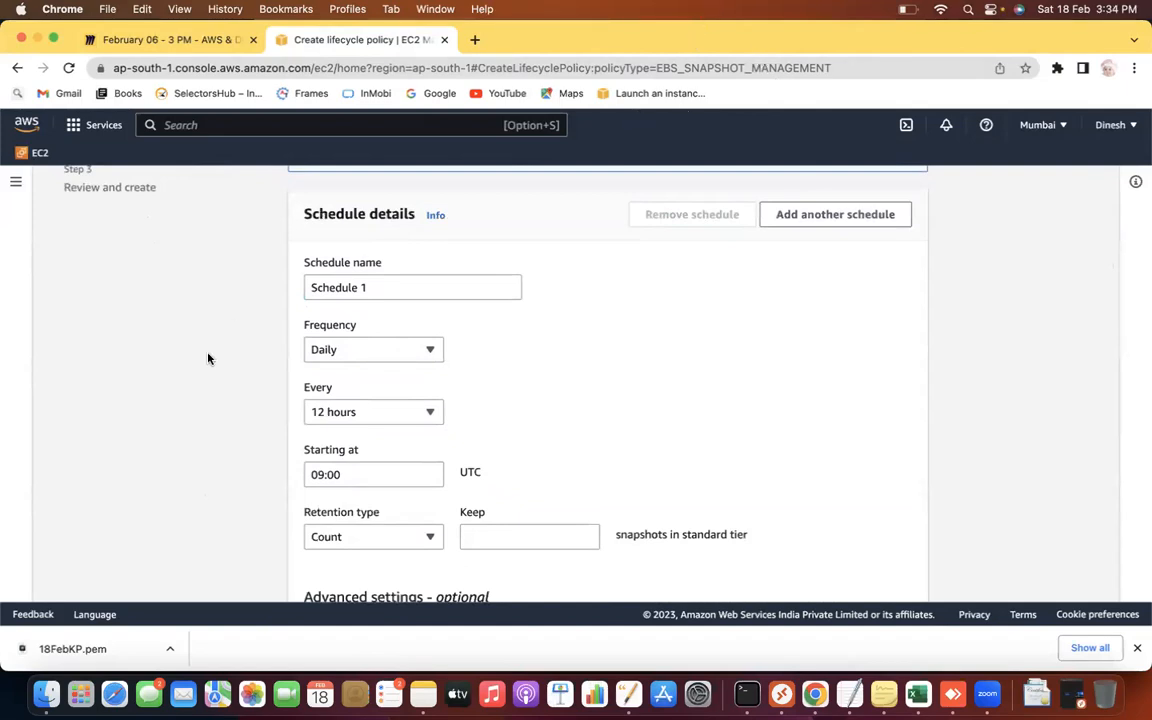
{"action": "scroll", "coordinate": [208, 358], "scroll_direction": "down", "scroll_amount": 1}
{"action": "scroll", "coordinate": [208, 358], "scroll_direction": "up", "scroll_amount": 1}
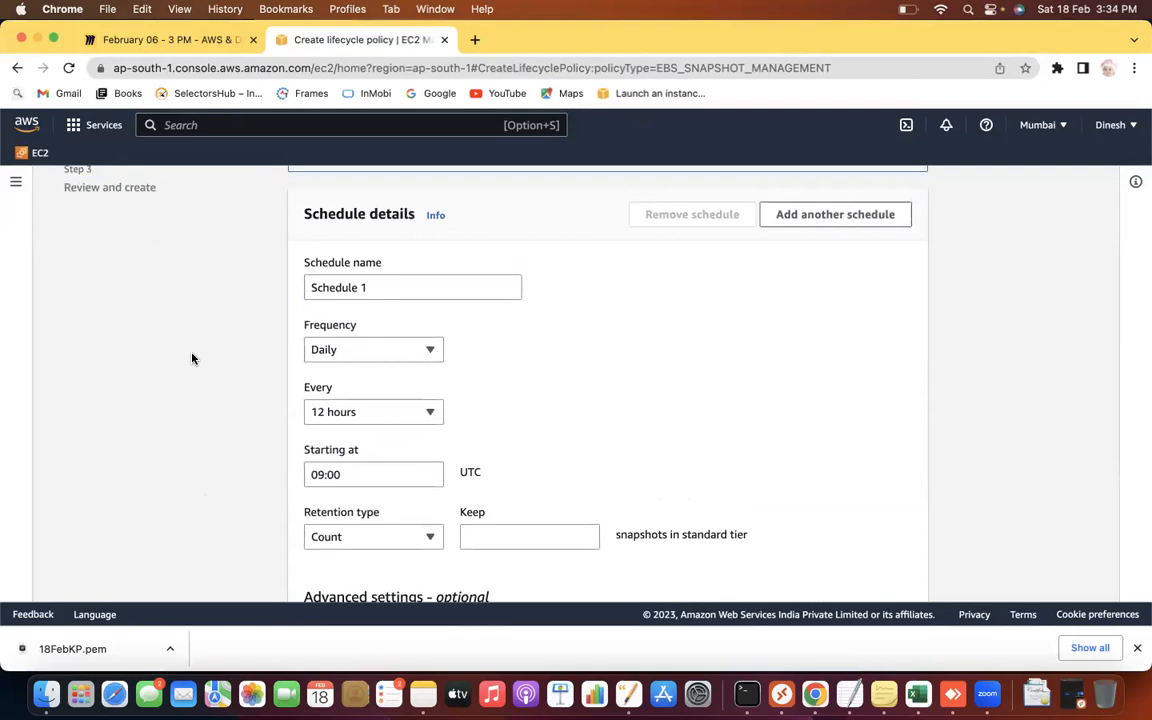
Step: Keep Schedule 1's frequency at Daily and set its interval to every 4 hours
{"action": "scroll", "coordinate": [193, 358], "scroll_direction": "down", "scroll_amount": 2}
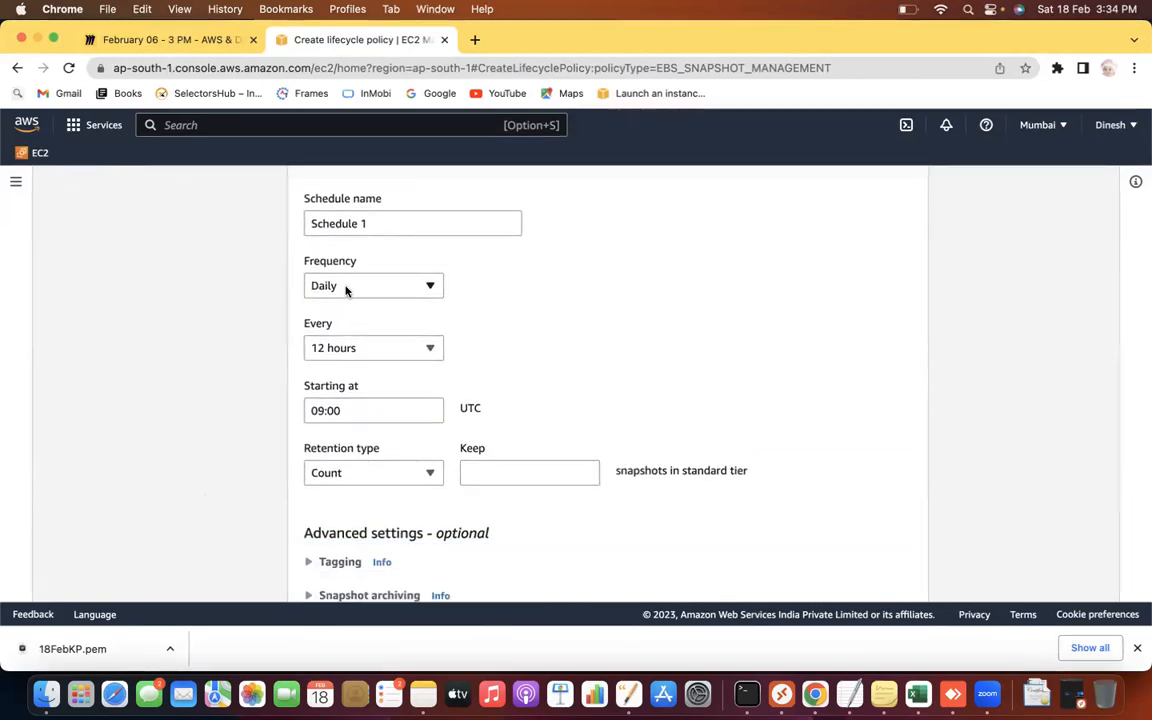
{"action": "left_click", "coordinate": [401, 283]}
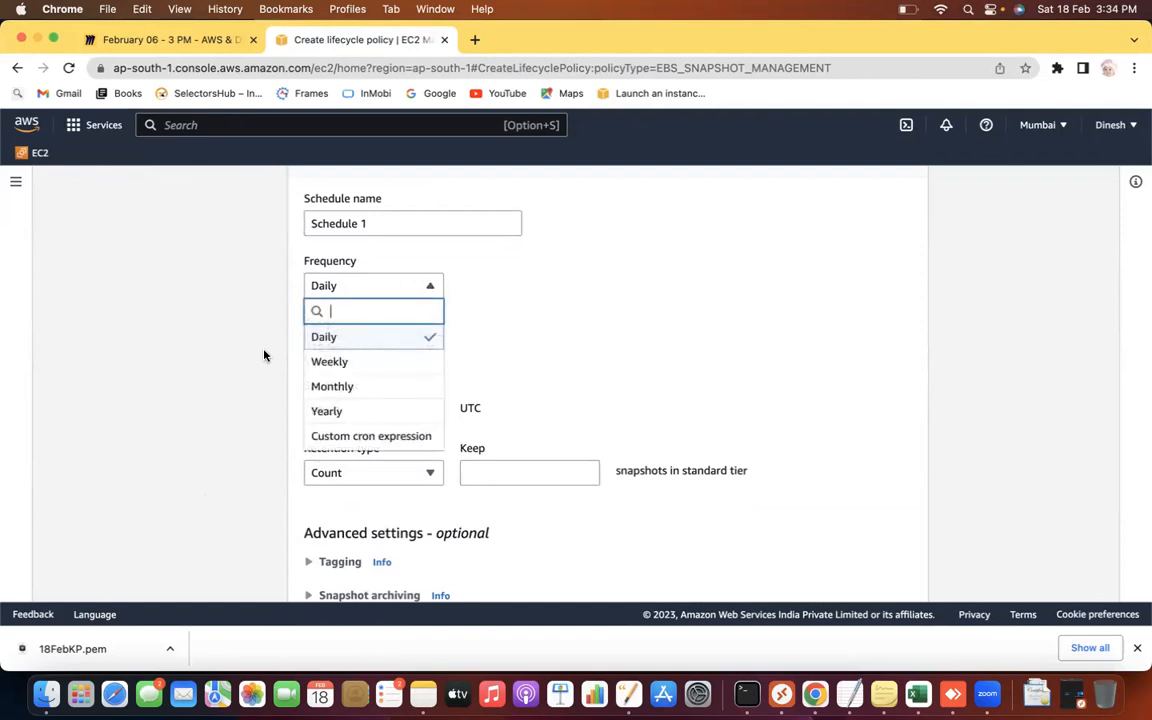
{"action": "left_click", "coordinate": [307, 335]}
{"action": "left_click", "coordinate": [392, 288]}
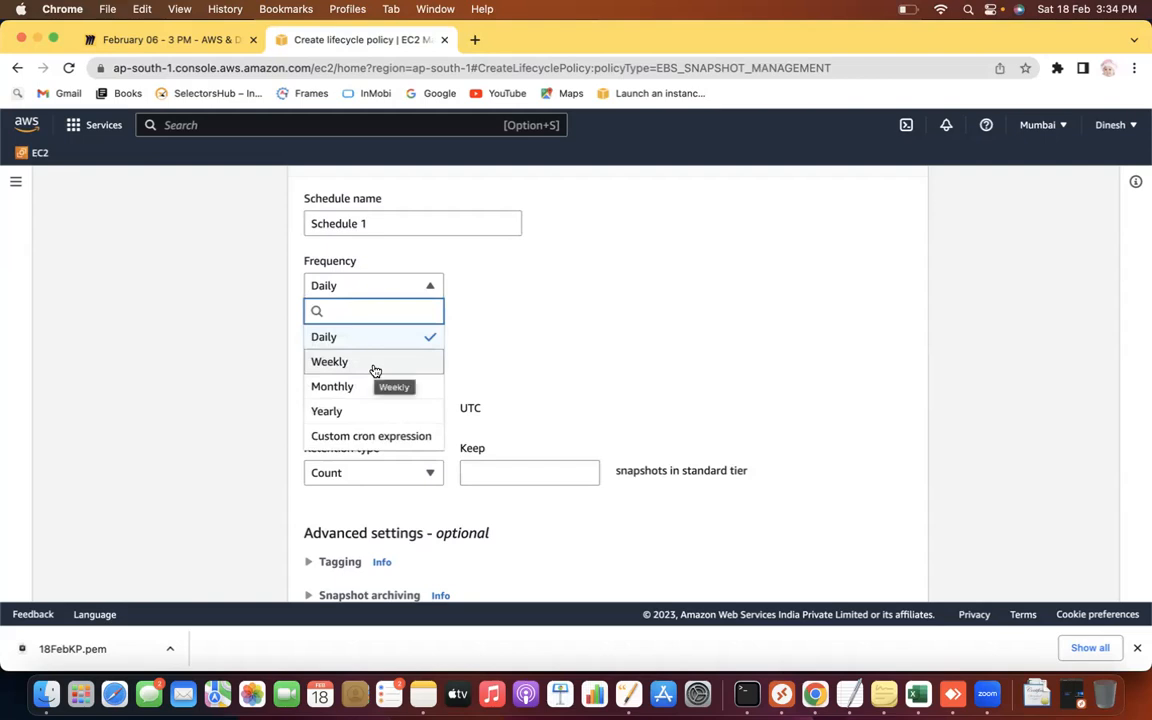
{"action": "left_click", "coordinate": [237, 350]}
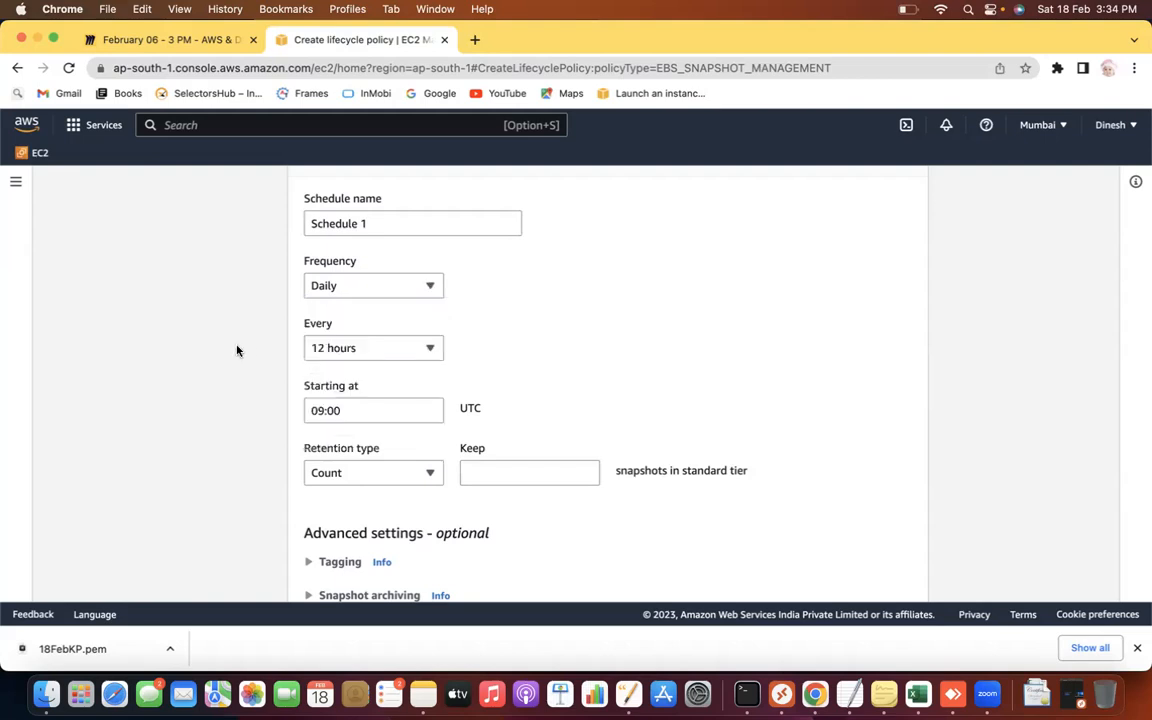
{"action": "left_click", "coordinate": [393, 356]}
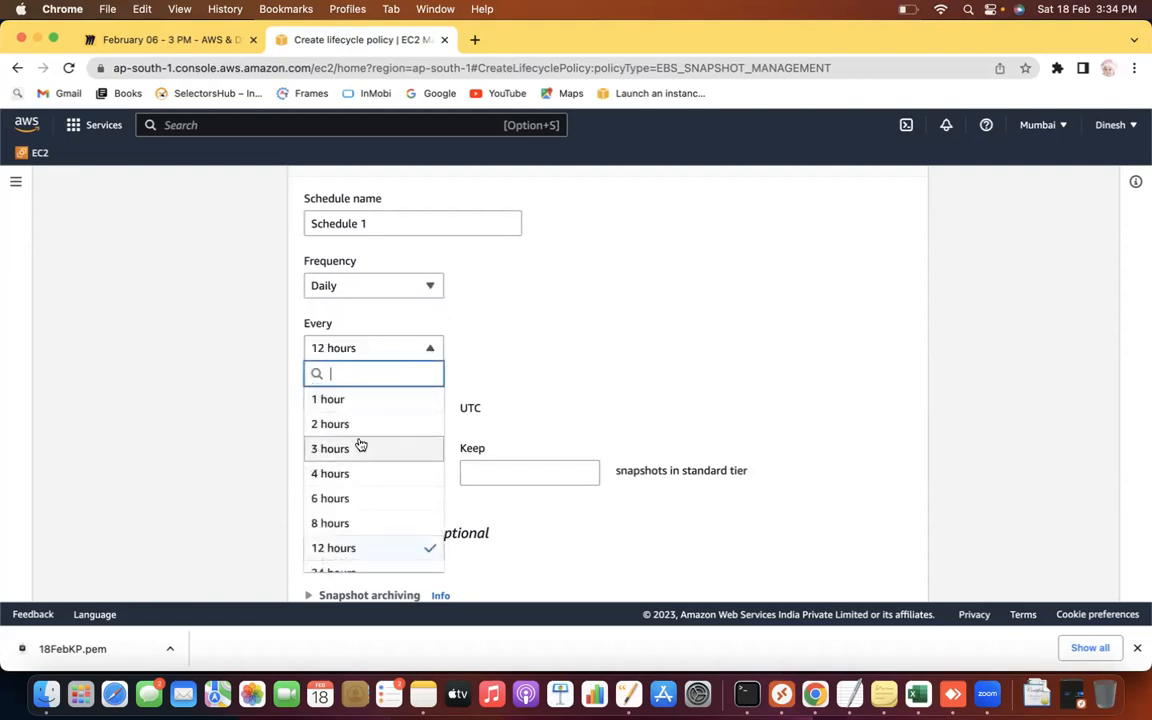
{"action": "left_click", "coordinate": [361, 426]}
{"action": "left_click", "coordinate": [377, 348]}
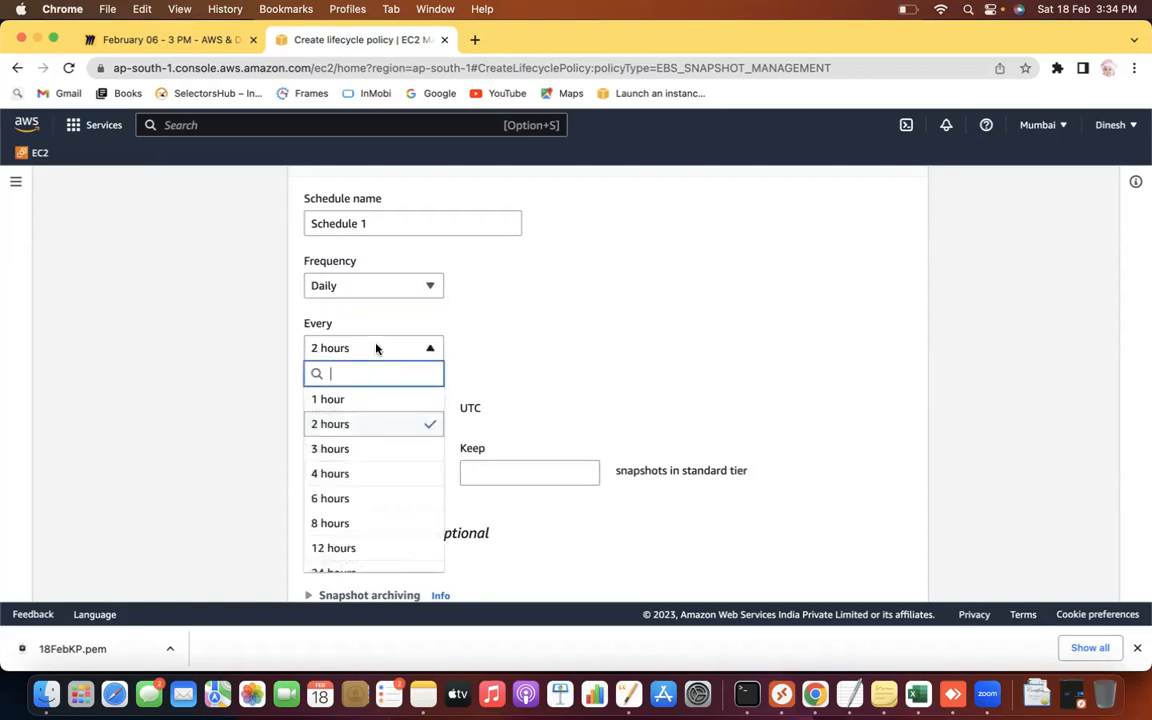
{"action": "left_click", "coordinate": [331, 475]}
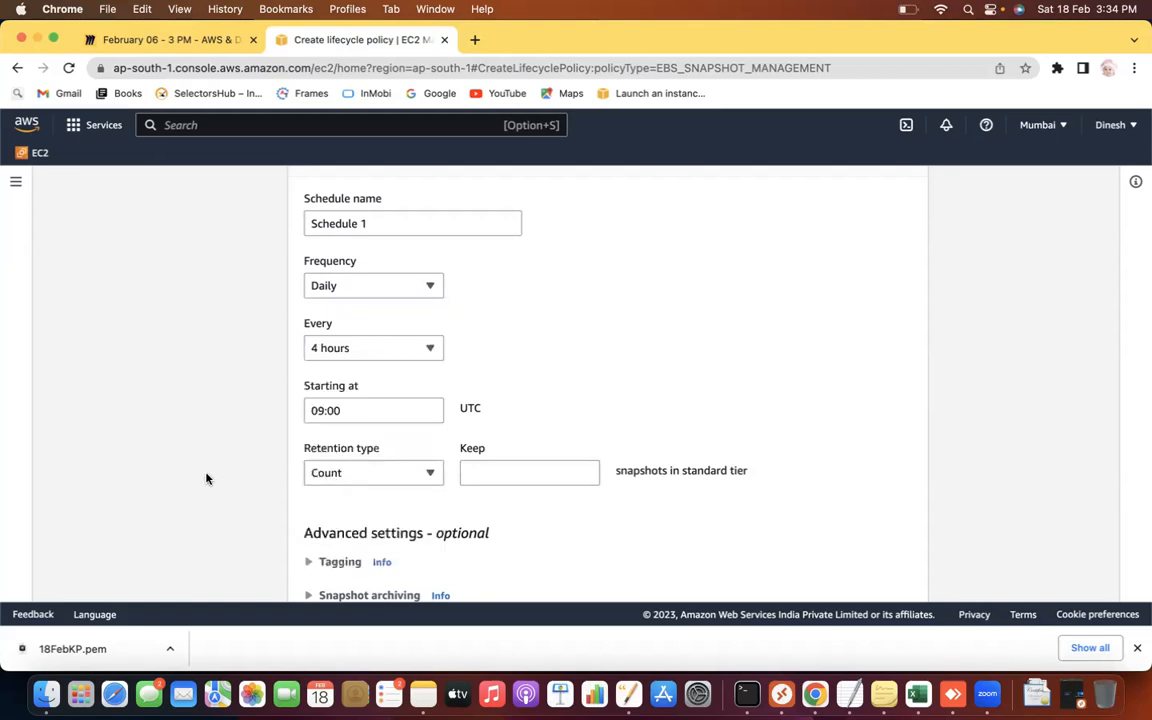
{"action": "scroll", "coordinate": [207, 478], "scroll_direction": "down", "scroll_amount": 2}
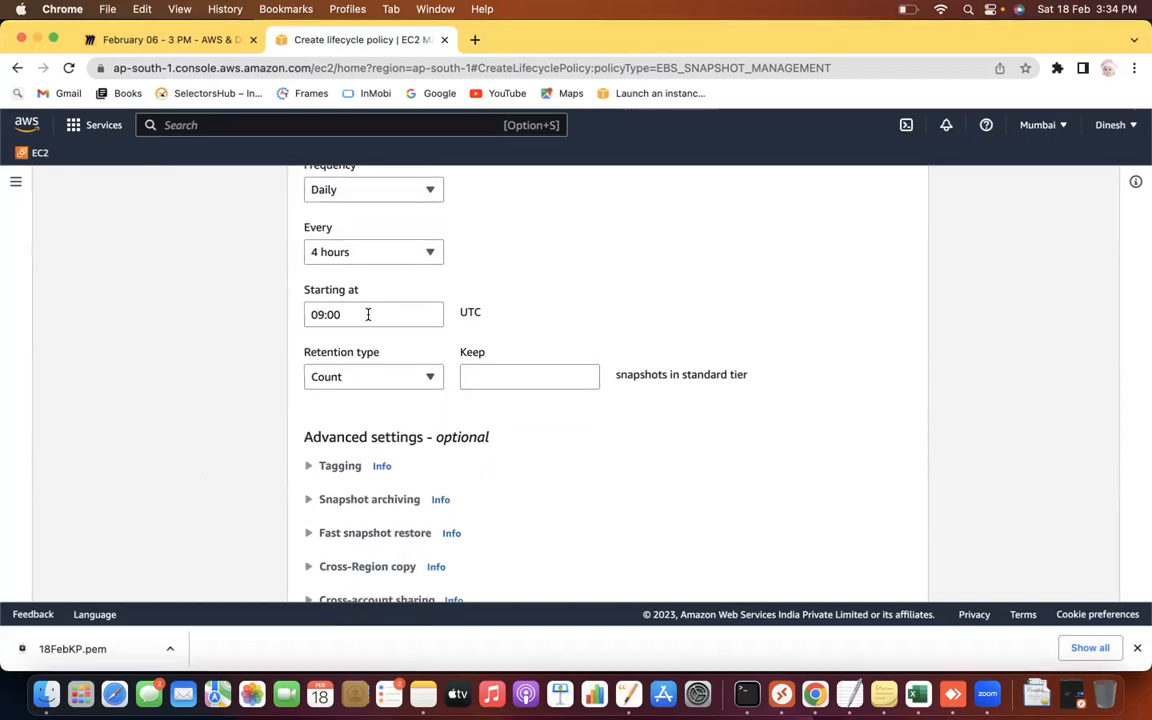
{"action": "scroll", "coordinate": [214, 333], "scroll_direction": "up", "scroll_amount": 4}
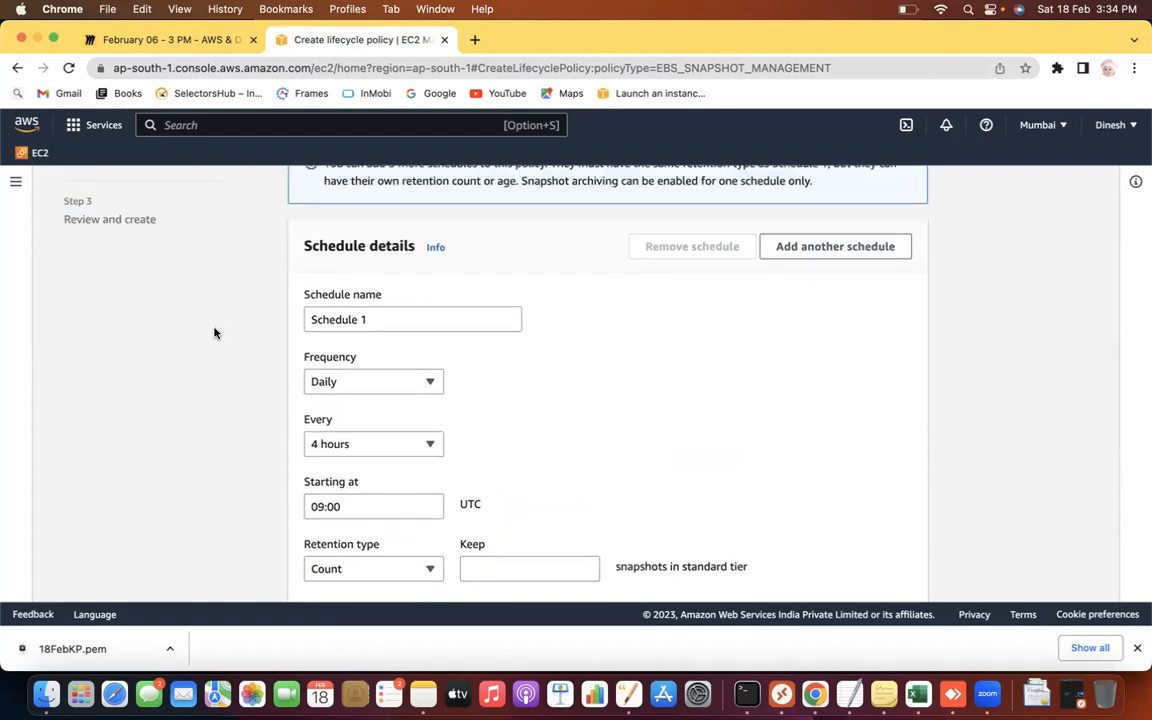
{"action": "scroll", "coordinate": [214, 333], "scroll_direction": "down", "scroll_amount": 1}
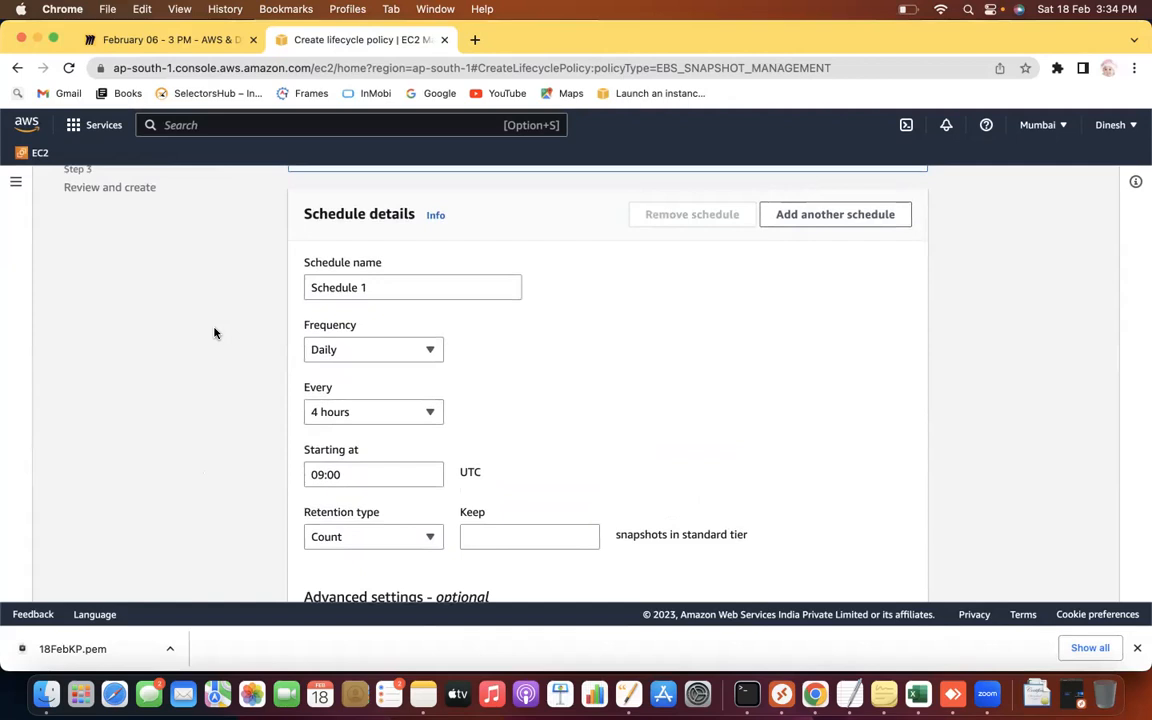
Step: Change Schedule 1's frequency to Monthly, trying day 2 and setting it to run on the 1st Monday
{"action": "left_click", "coordinate": [386, 350]}
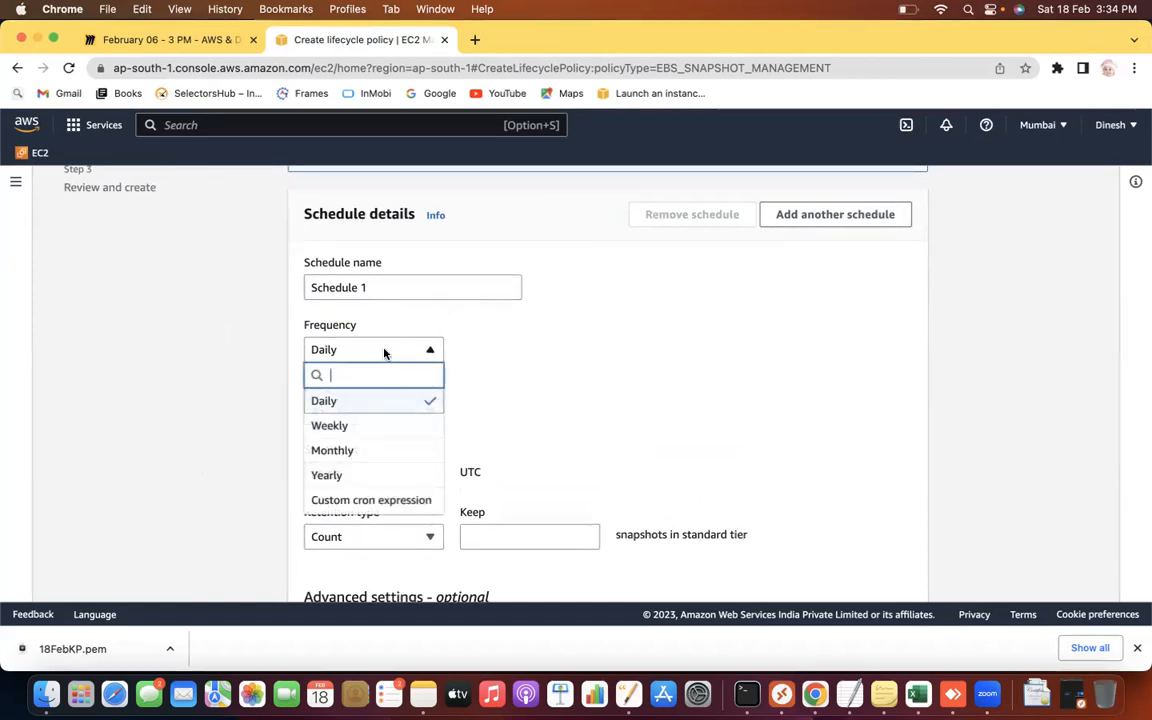
{"action": "left_click", "coordinate": [367, 458]}
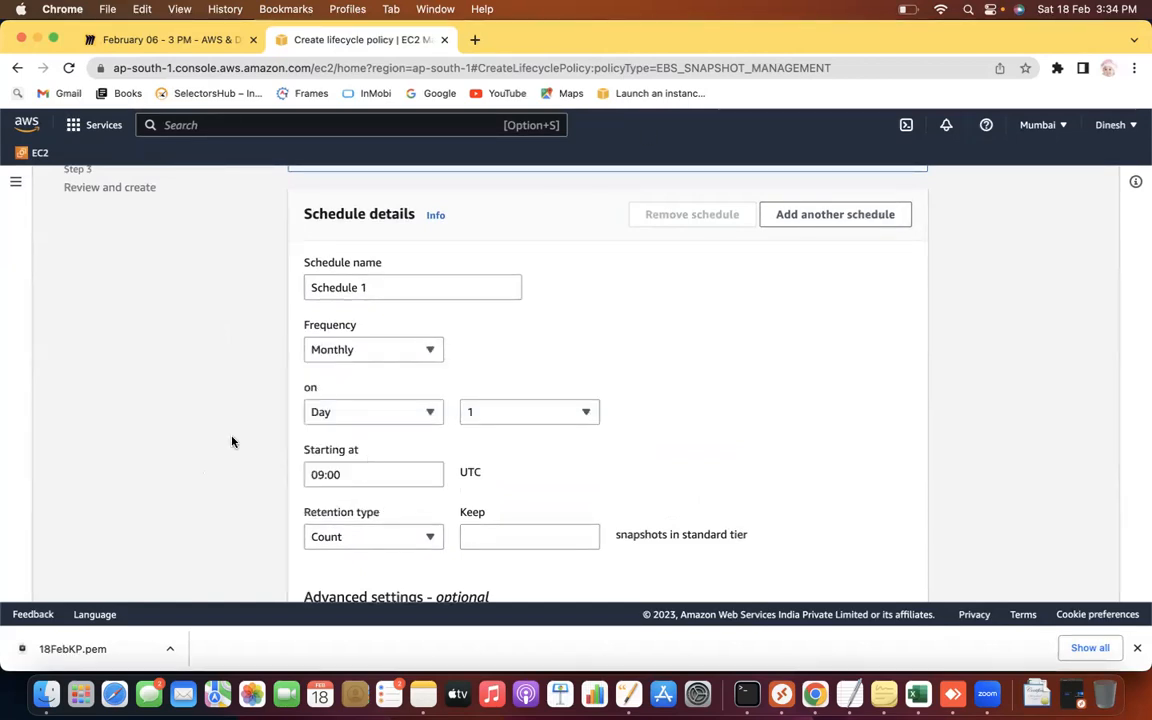
{"action": "left_click", "coordinate": [569, 414]}
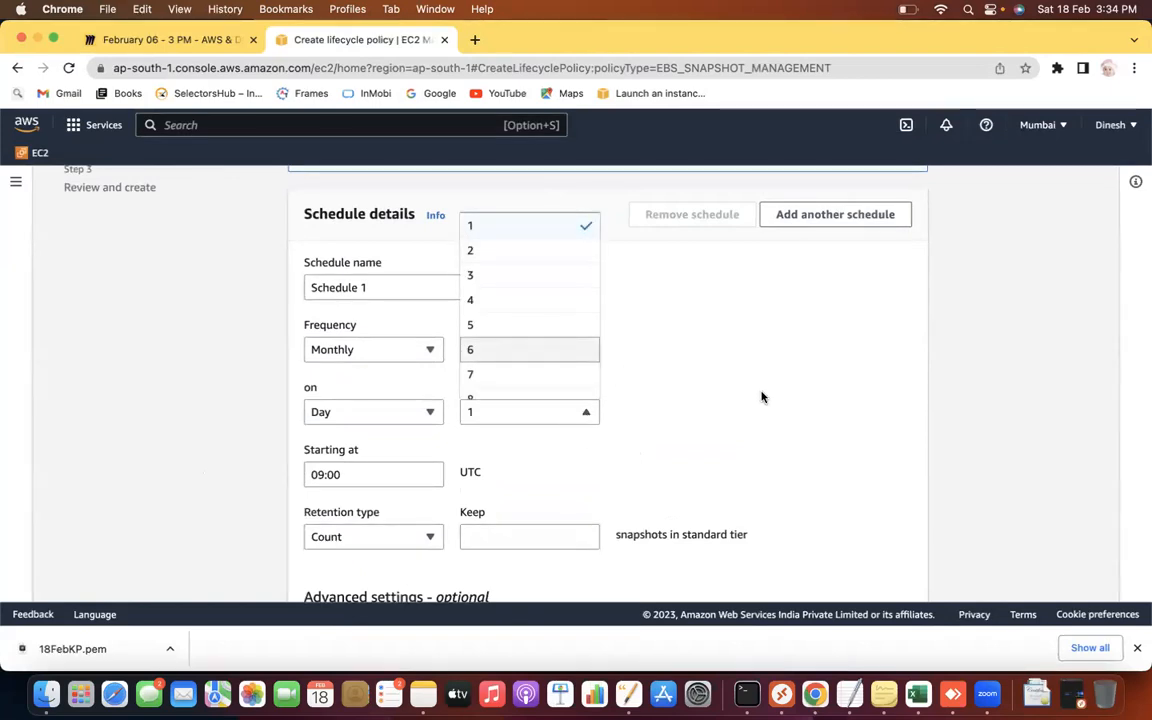
{"action": "left_click", "coordinate": [488, 252]}
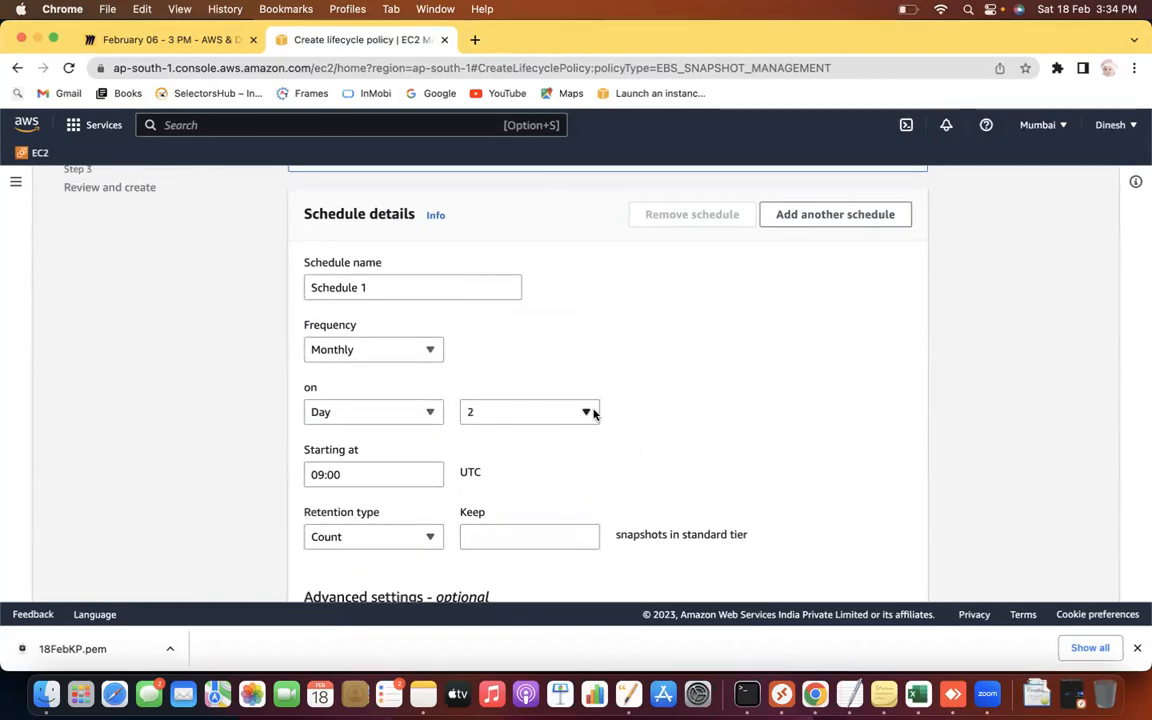
{"action": "left_click", "coordinate": [386, 413]}
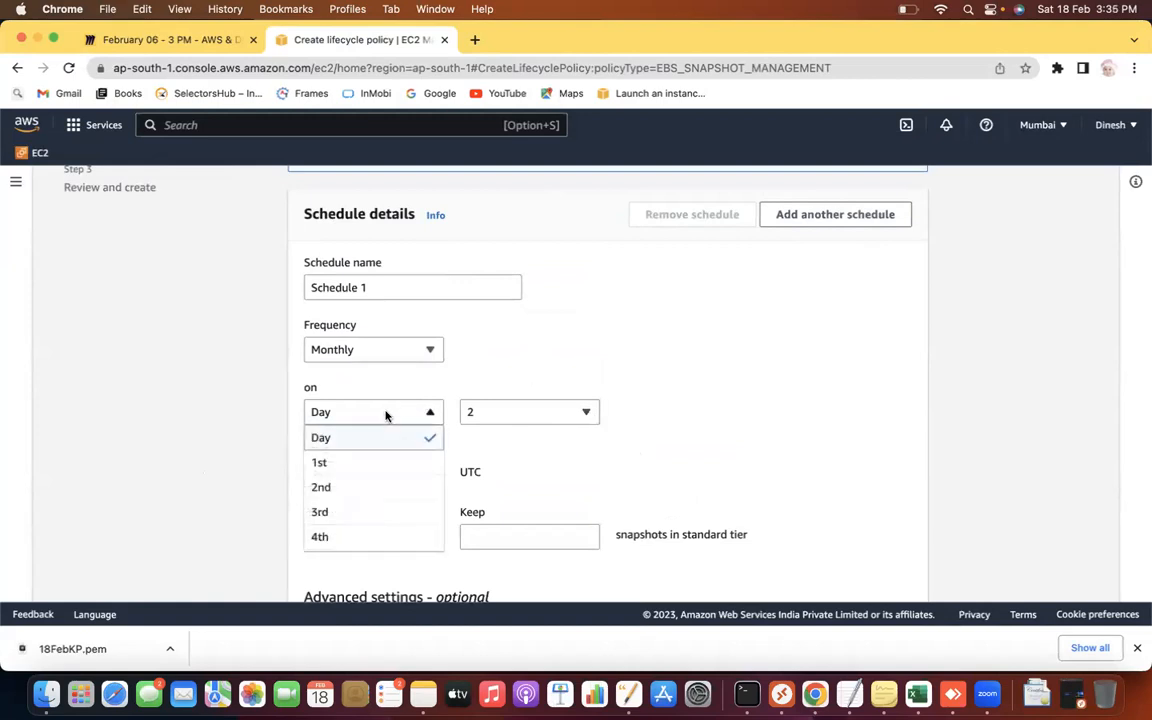
{"action": "left_click", "coordinate": [360, 467]}
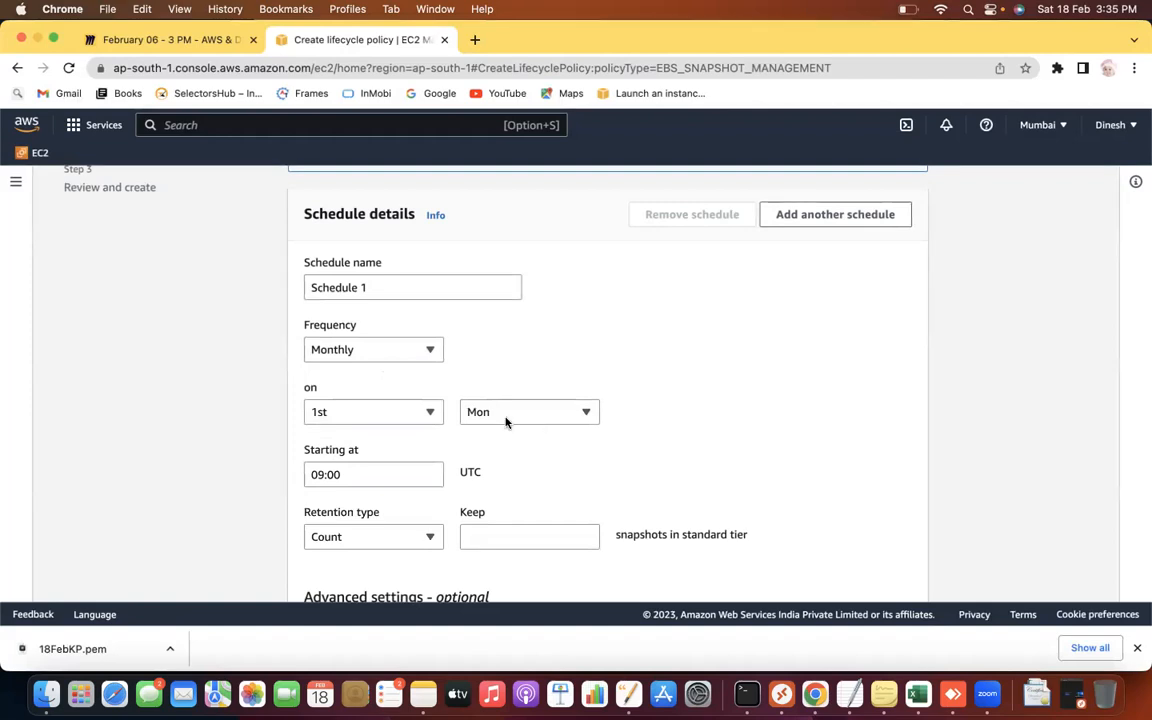
{"action": "scroll", "coordinate": [241, 465], "scroll_direction": "down", "scroll_amount": 2}
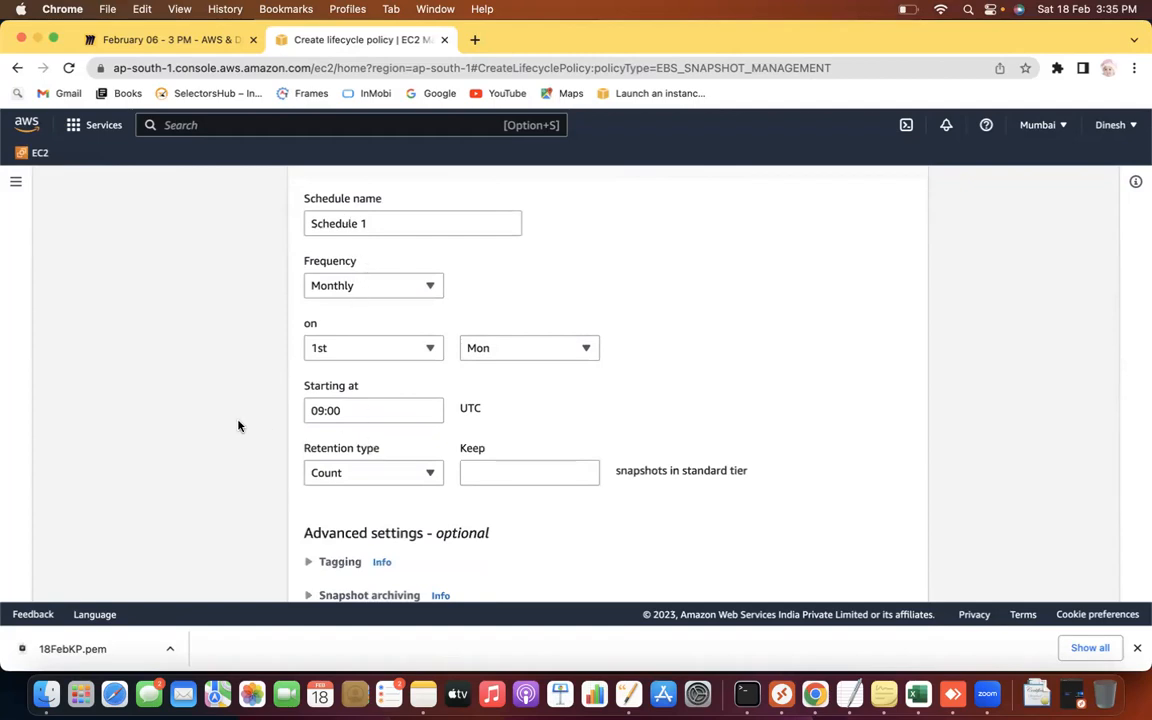
Step: Set Schedule 1 to a Weekly frequency running on Wednesday and Saturday
{"action": "scroll", "coordinate": [238, 426], "scroll_direction": "up", "scroll_amount": 2}
{"action": "left_click", "coordinate": [382, 355]}
{"action": "left_click", "coordinate": [356, 436]}
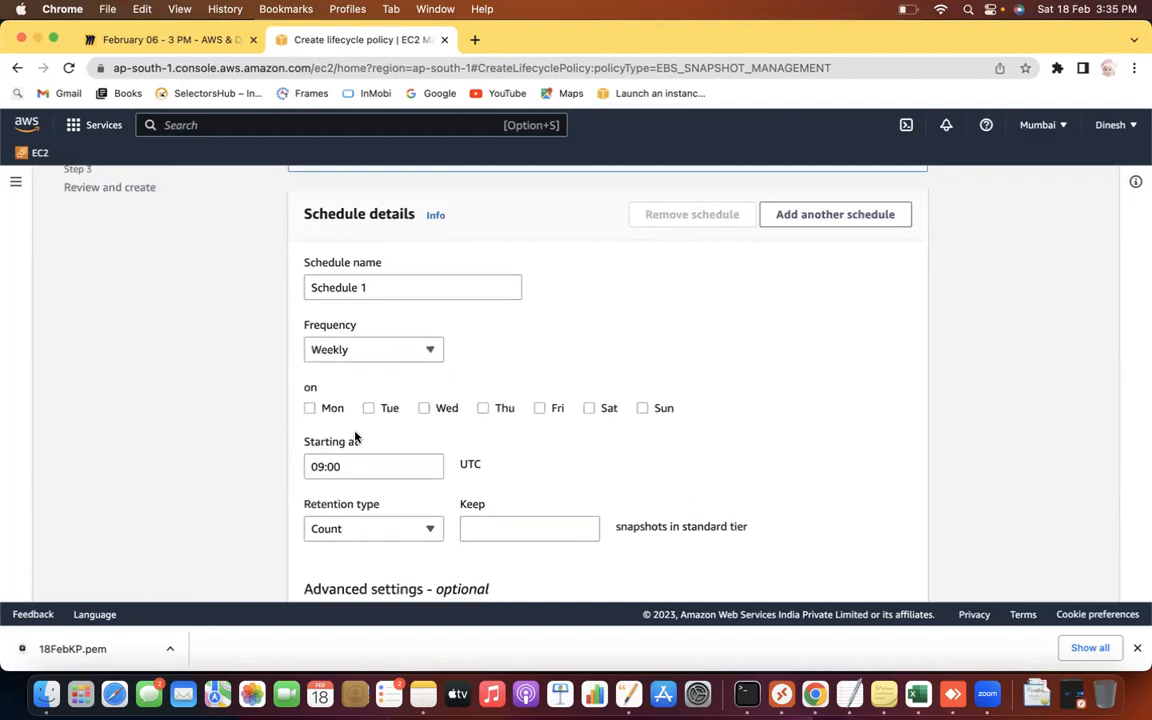
{"action": "left_click", "coordinate": [424, 408]}
{"action": "left_click", "coordinate": [592, 407]}
{"action": "left_click_drag", "start_coordinate": [429, 466], "coordinate": [245, 470]}
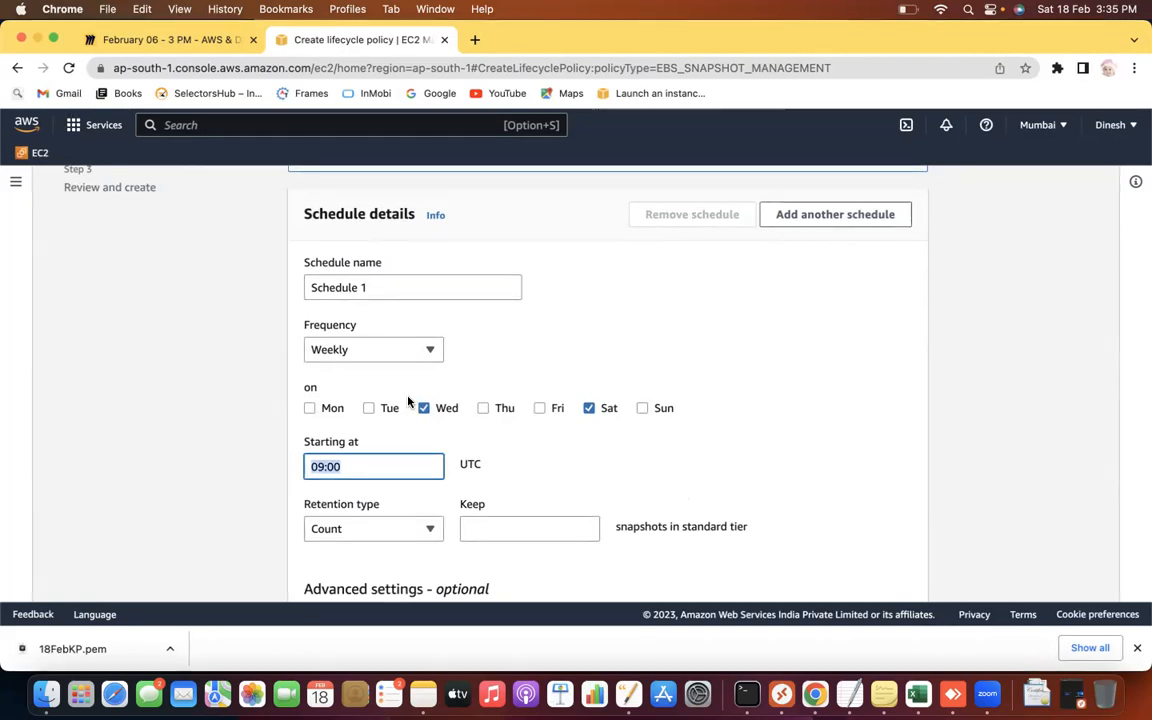
{"action": "left_click", "coordinate": [213, 435]}
{"action": "scroll", "coordinate": [212, 435], "scroll_direction": "down", "scroll_amount": 1}
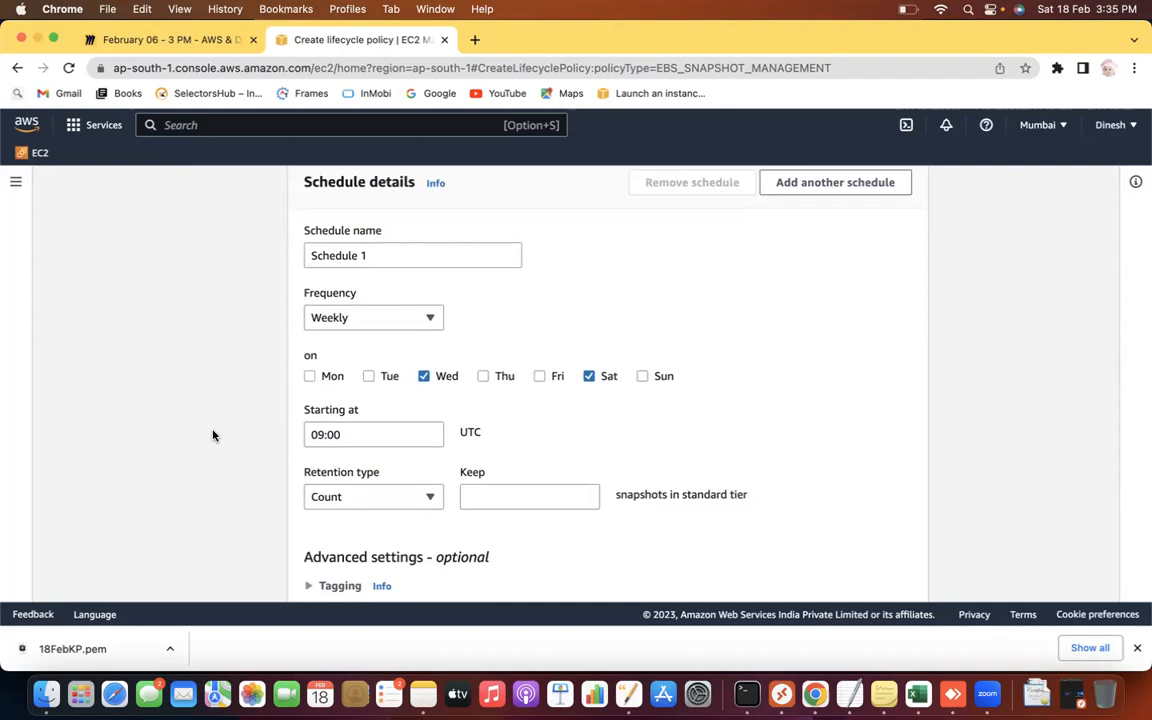
{"action": "scroll", "coordinate": [213, 435], "scroll_direction": "up", "scroll_amount": 1}
{"action": "scroll", "coordinate": [213, 435], "scroll_direction": "down", "scroll_amount": 2}
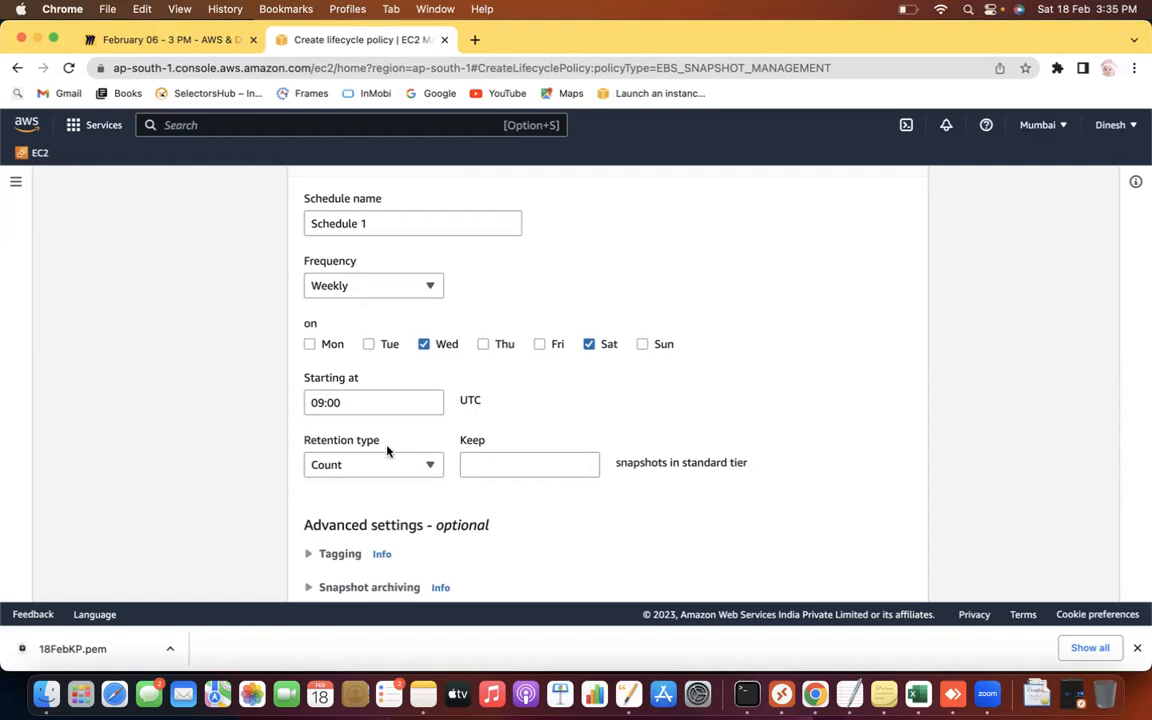
{"action": "scroll", "coordinate": [174, 438], "scroll_direction": "down", "scroll_amount": 3}
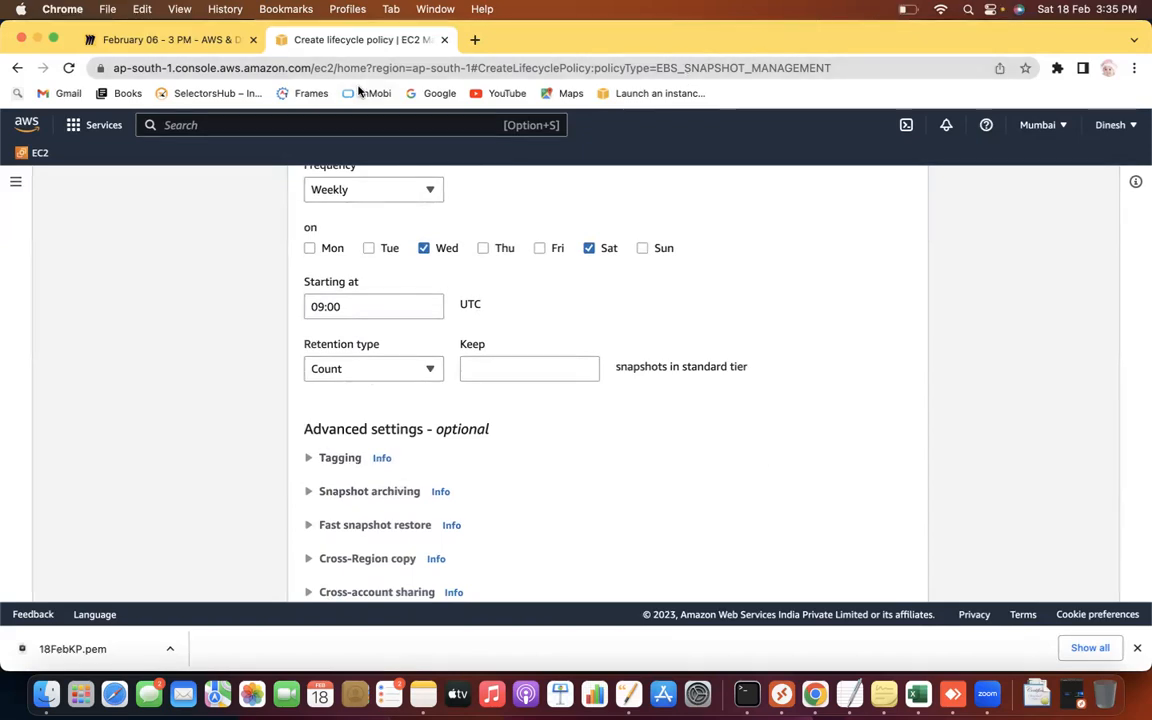
Step: Switch to the Miro board and place a new empty text box in the blank area beside the LifeCycle Manager label
{"action": "left_click", "coordinate": [189, 41]}
{"action": "left_click", "coordinate": [827, 231]}
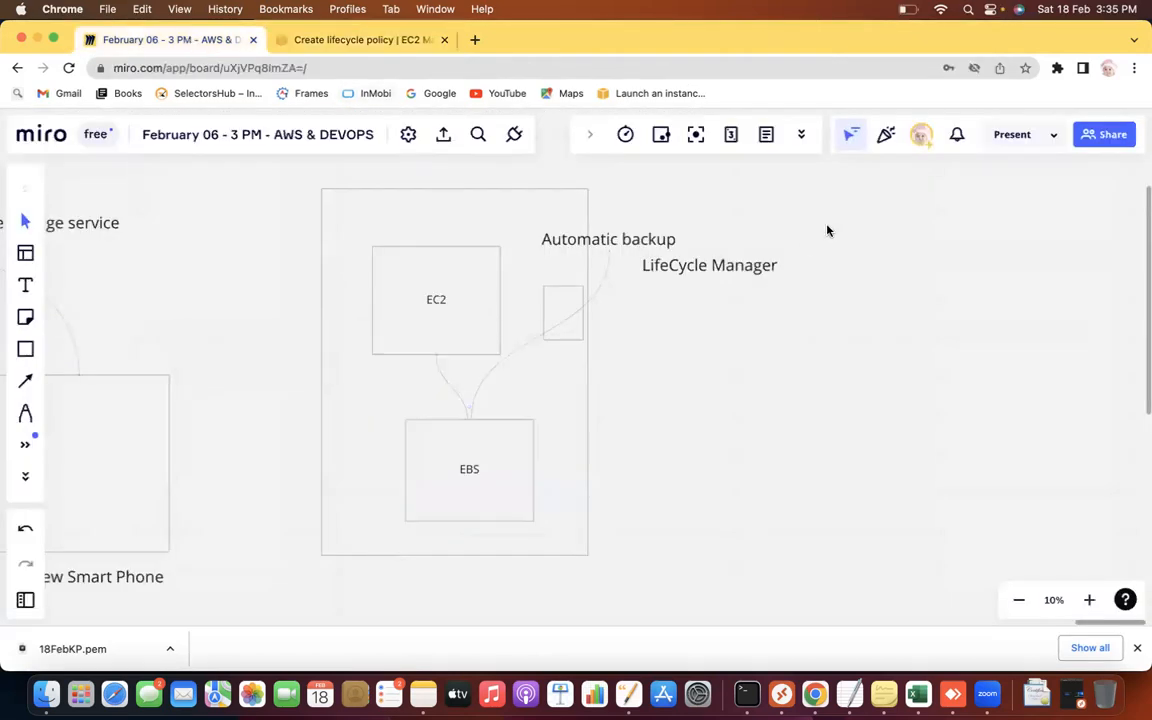
{"action": "scroll", "coordinate": [738, 328], "scroll_direction": "right", "scroll_amount": 5}
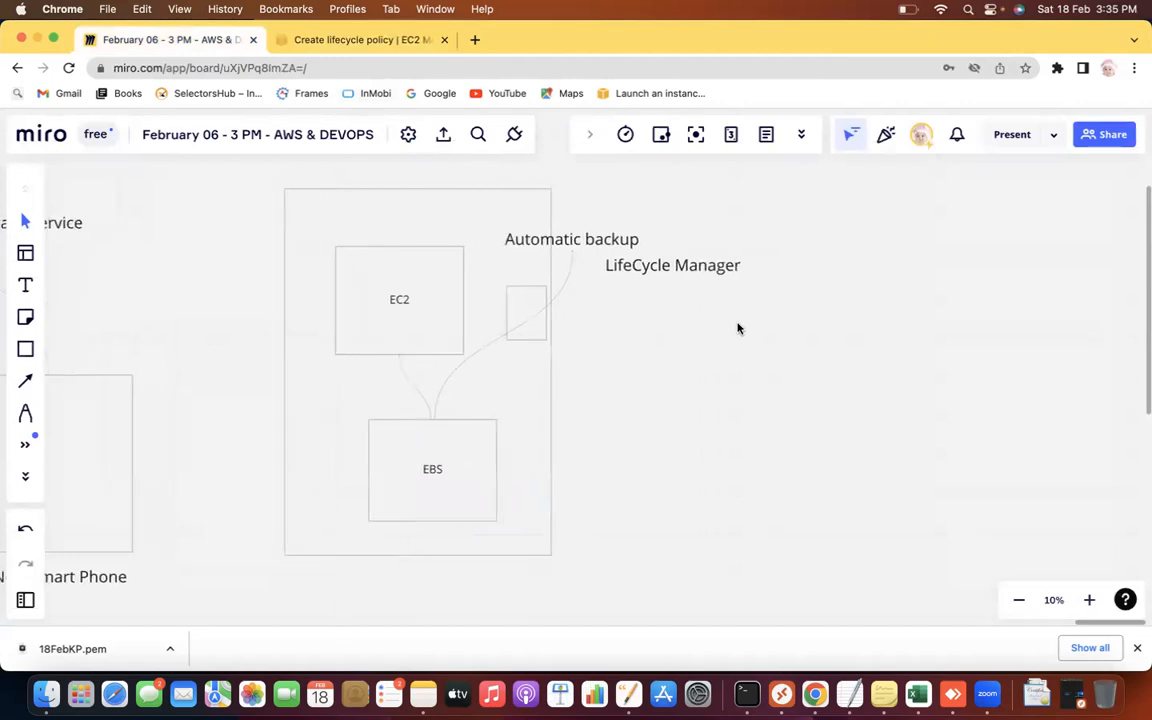
{"action": "scroll", "coordinate": [738, 328], "scroll_direction": "right", "scroll_amount": 10}
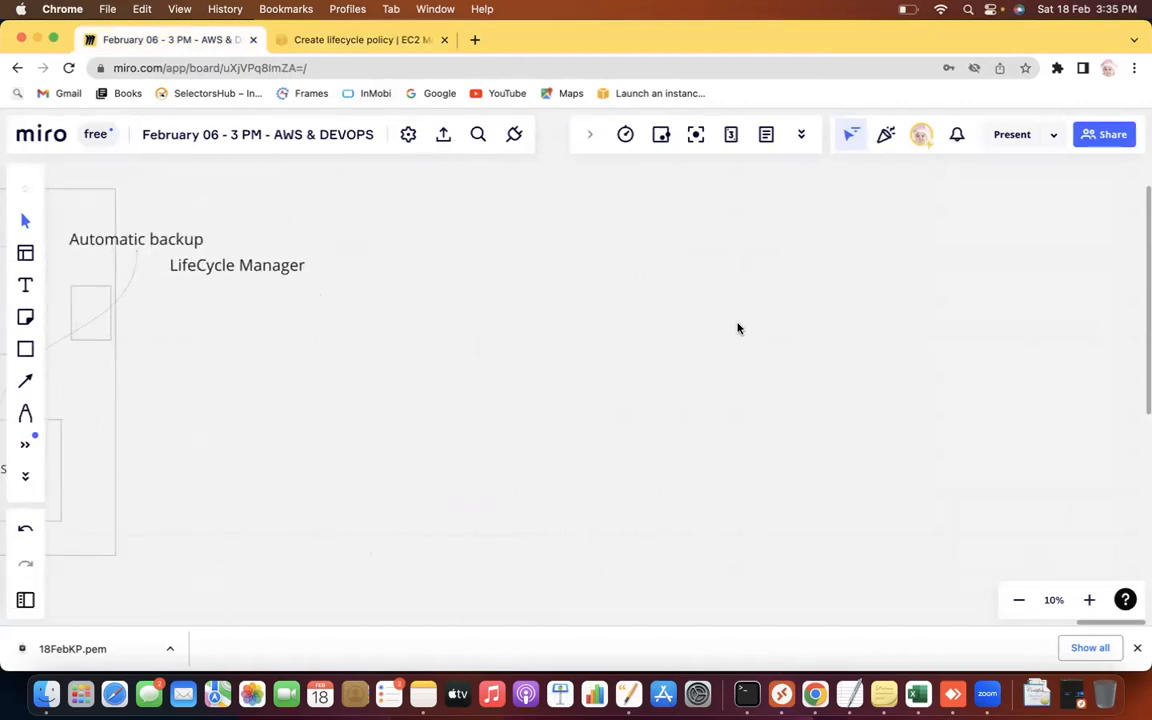
{"action": "left_click", "coordinate": [26, 287]}
{"action": "left_click", "coordinate": [282, 224]}
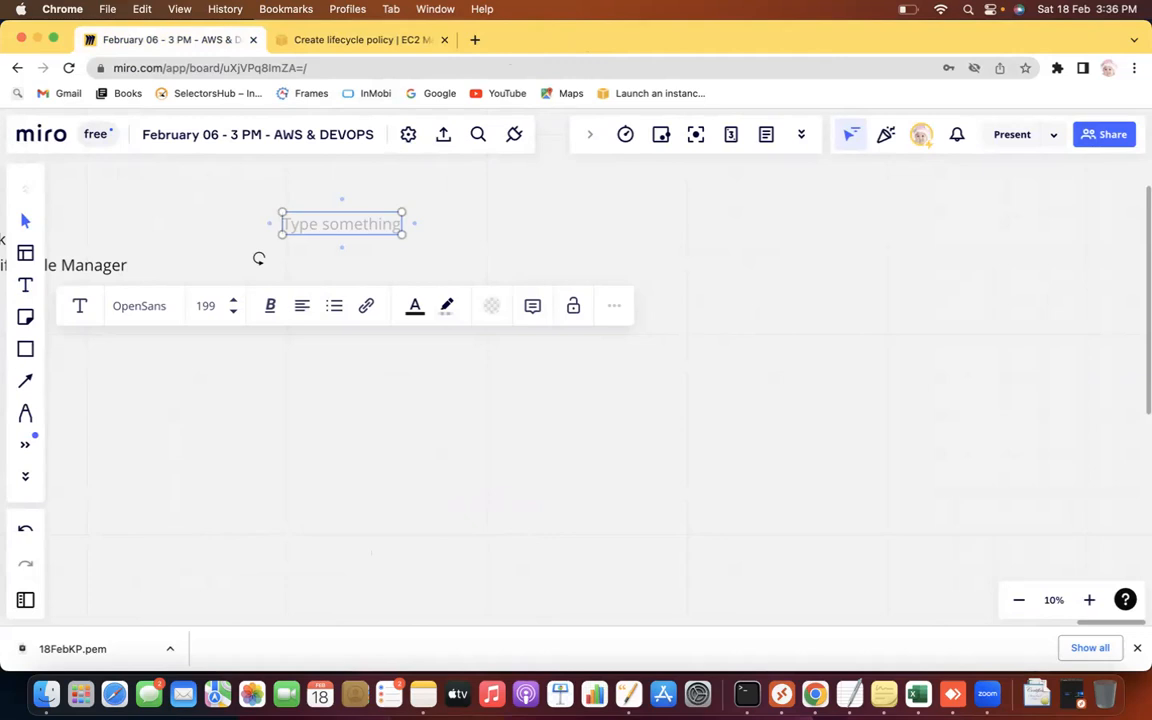
Step: Open github.com in a new browser tab and go to its sign-in page
{"action": "left_click", "coordinate": [475, 39]}
{"action": "type", "text": "git"}
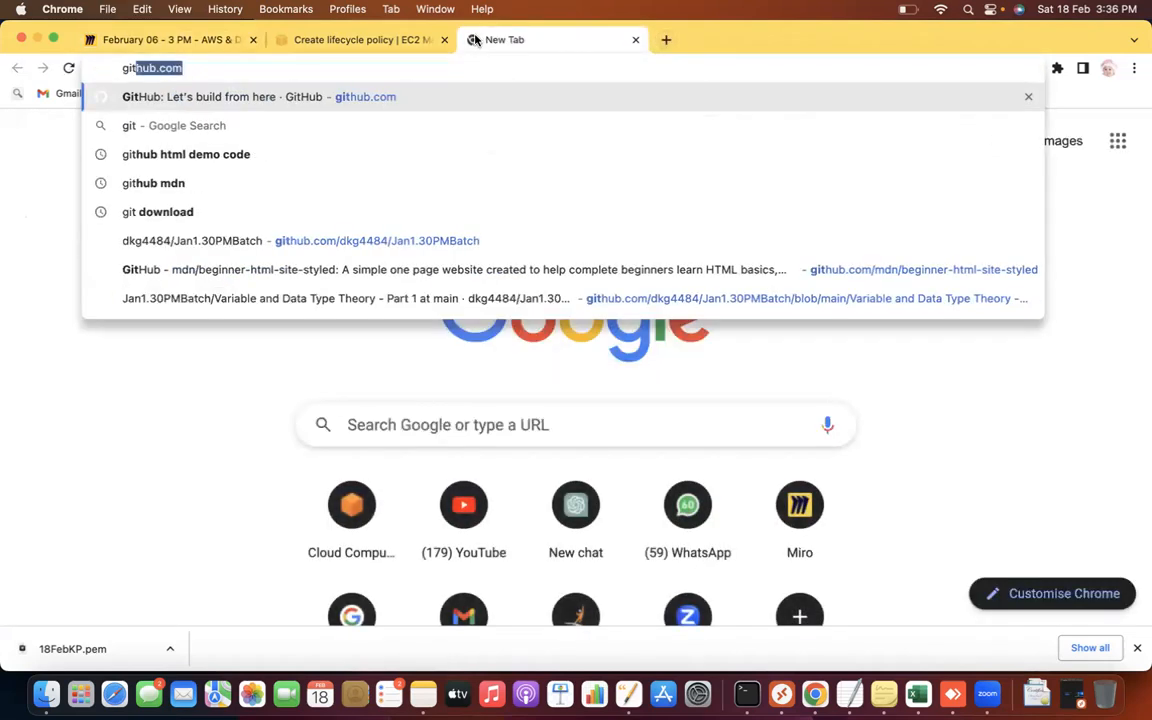
{"action": "key", "text": "Return"}
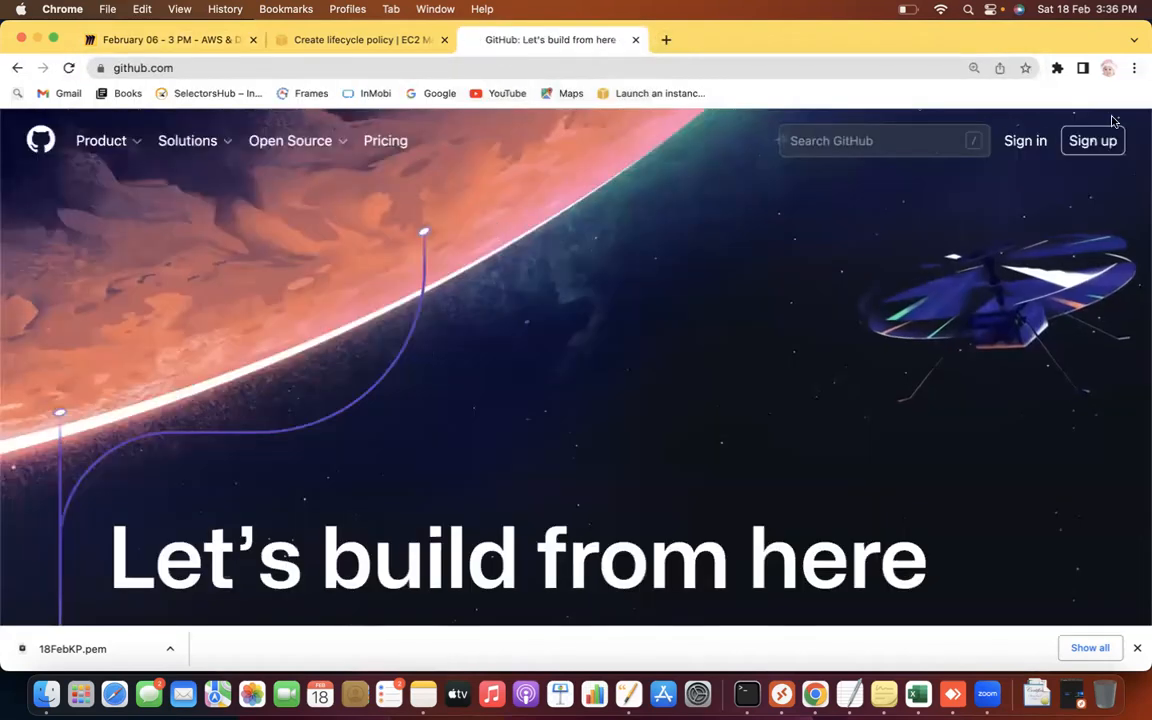
{"action": "left_click", "coordinate": [1030, 138]}
Step: Remove the stray characters from the username field and try to sign in to GitHub with the prefilled credentials
{"action": "type", "text": "di"}
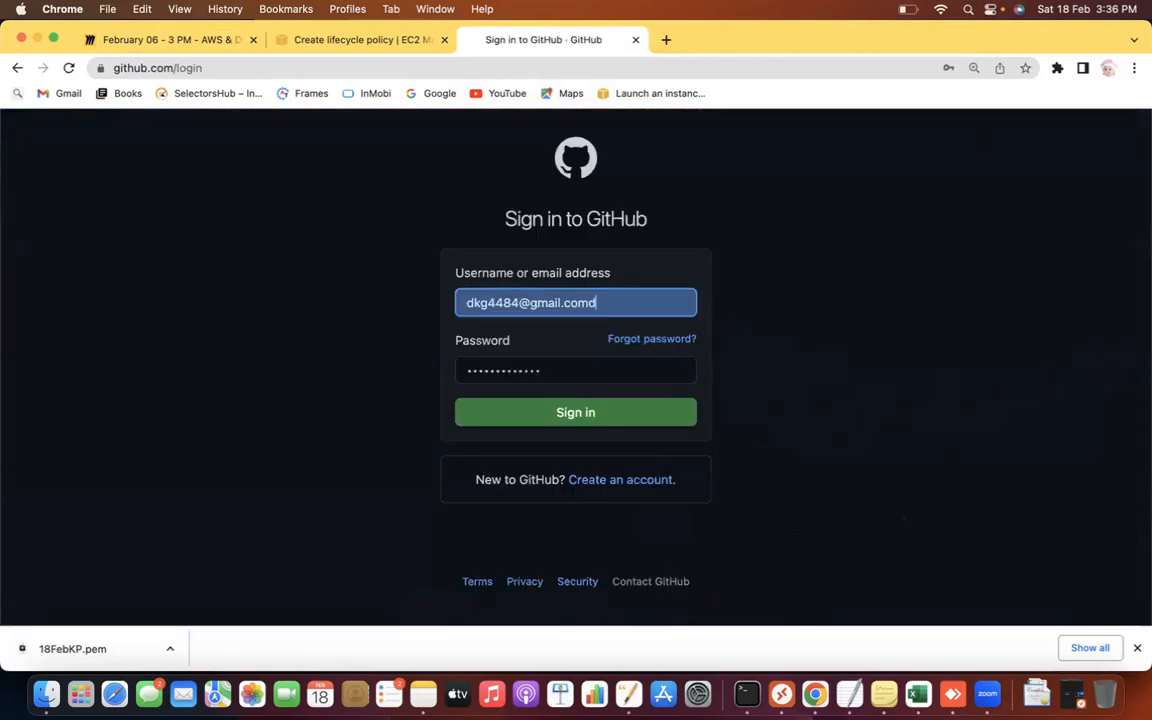
{"action": "key", "text": "BackSpace"}
{"action": "key", "text": "BackSpace"}
{"action": "left_click", "coordinate": [488, 416]}
Step: Try to sign in to GitHub by re-entering the account password
{"action": "double_click", "coordinate": [532, 430]}
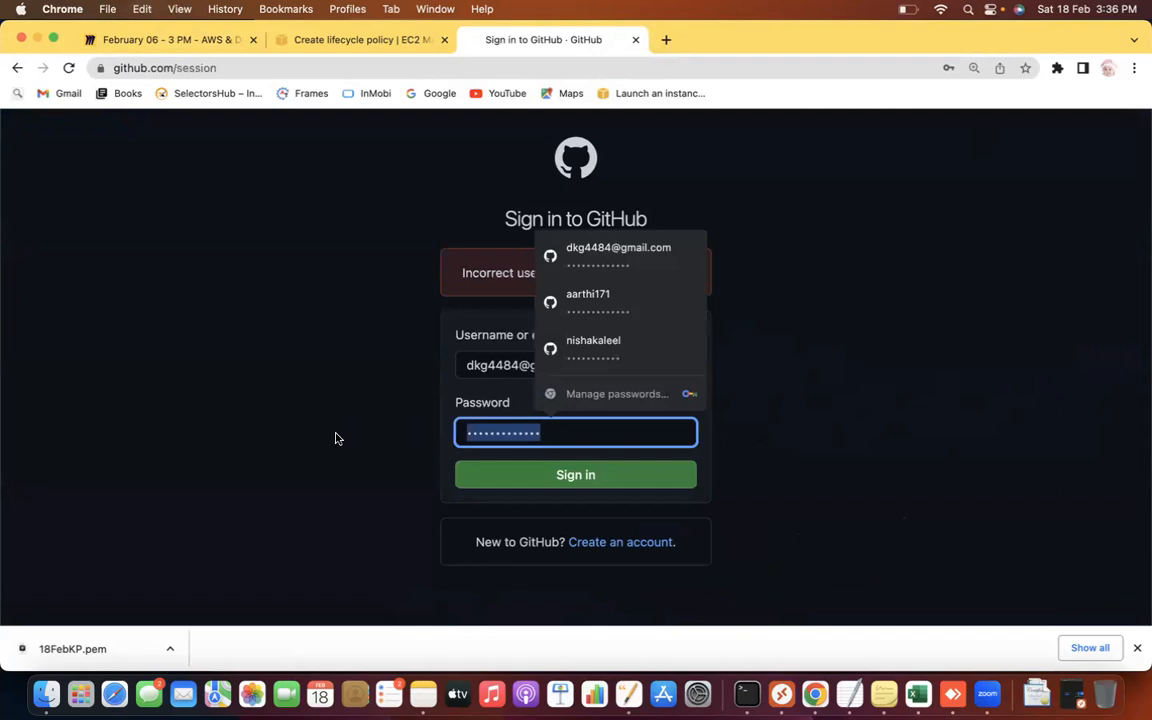
{"action": "type", "text": "•••••••••"}
{"action": "key", "text": "Return"}
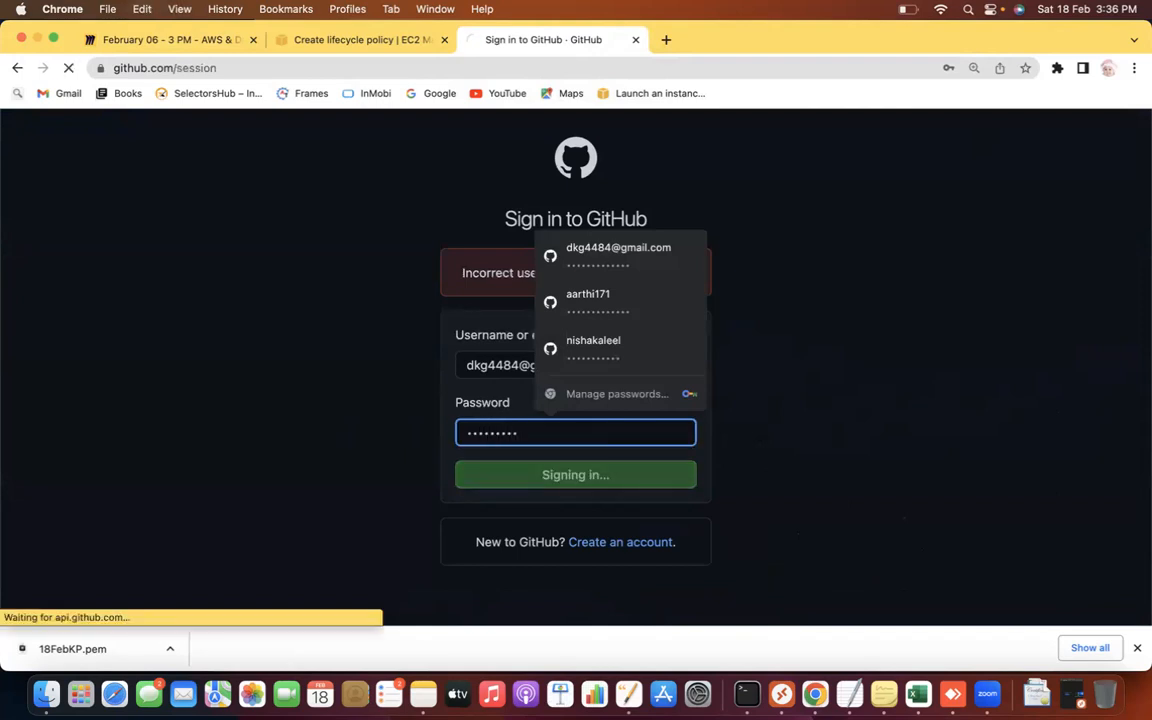
{"action": "double_click", "coordinate": [531, 435]}
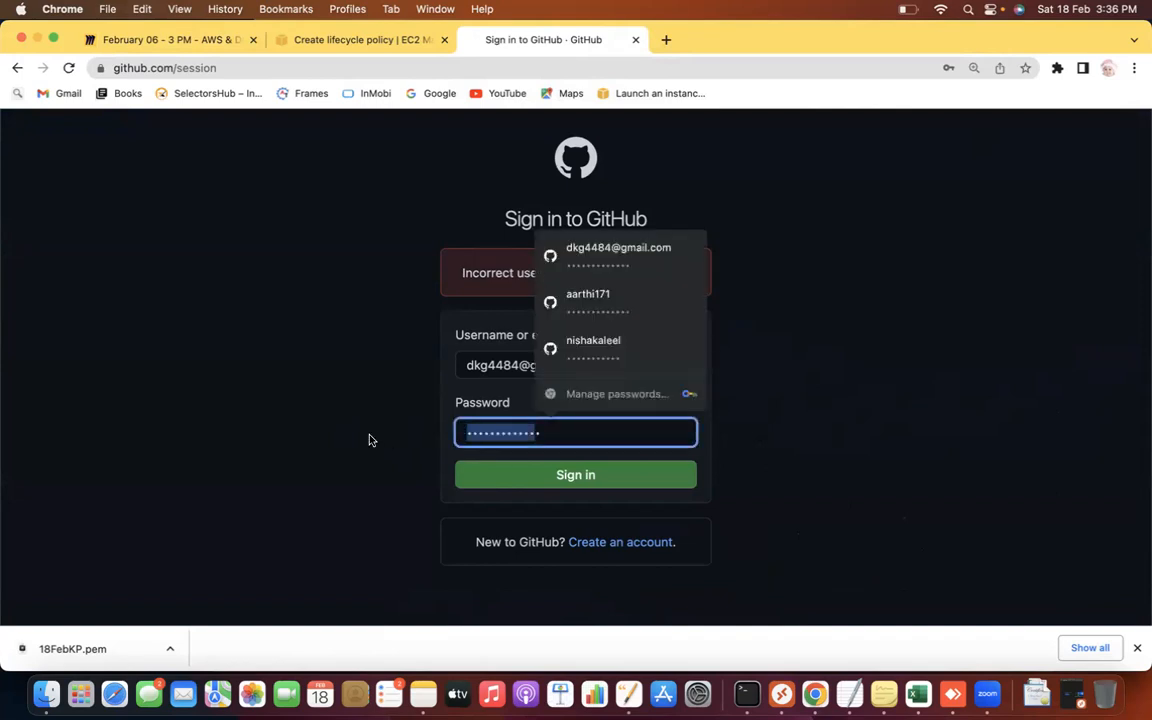
{"action": "type", "text": "•••"}
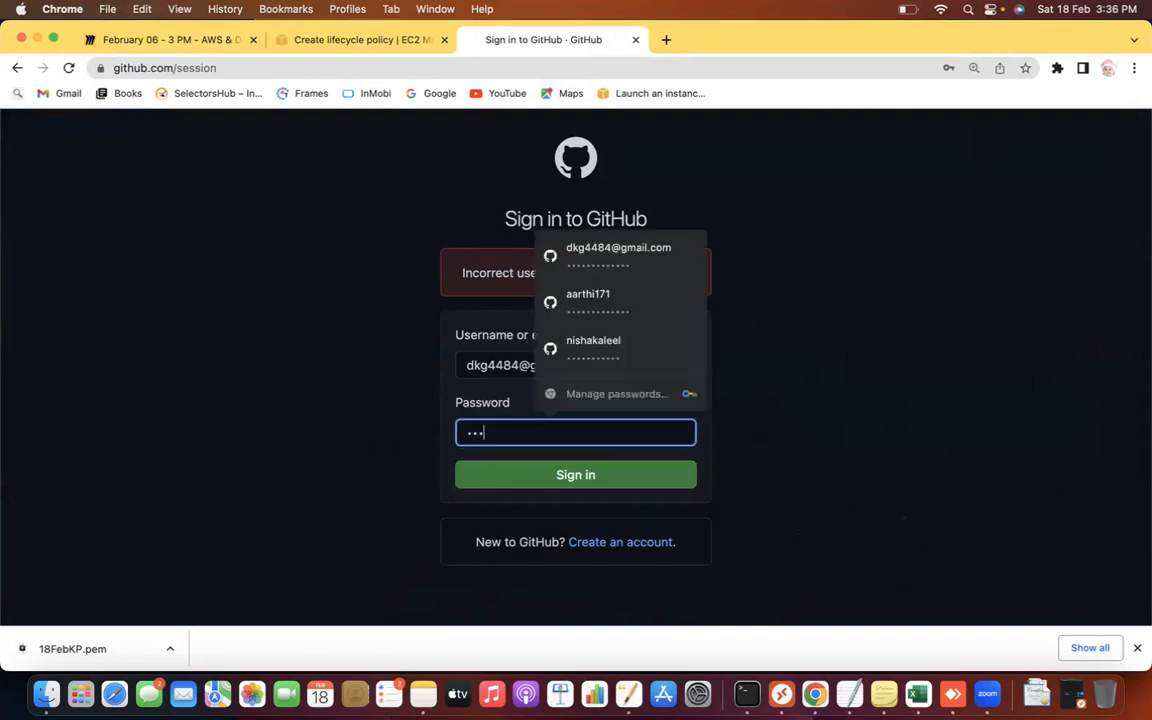
{"action": "key", "text": "Return"}
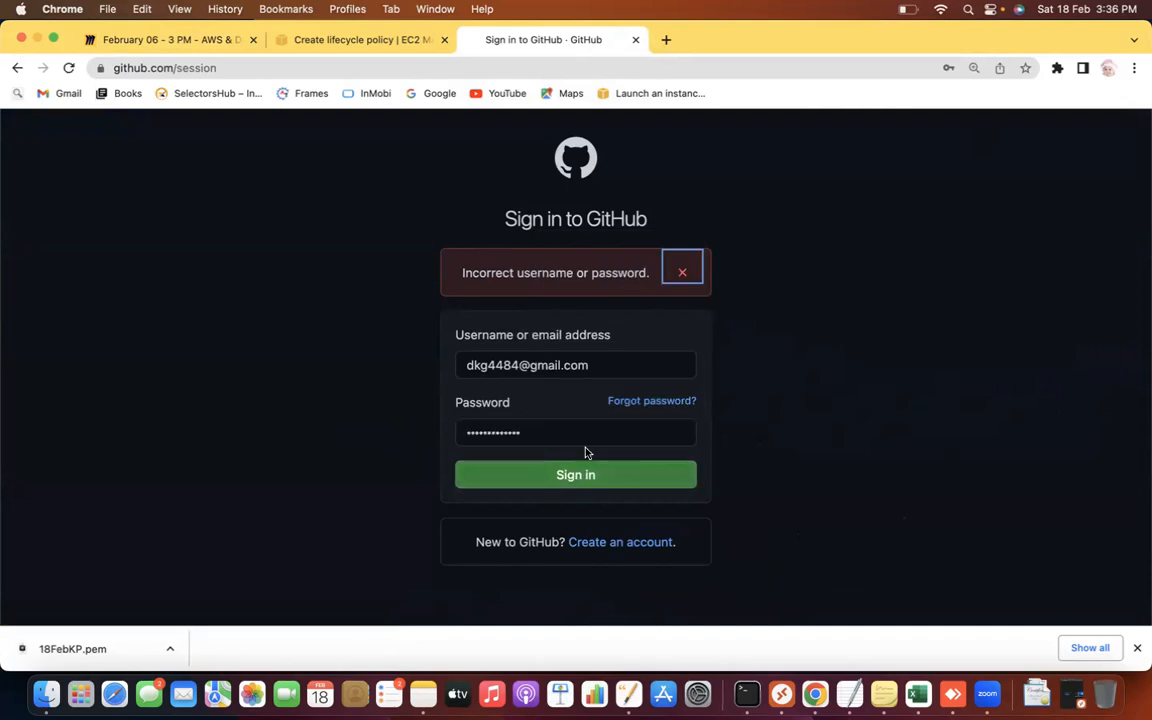
{"action": "double_click", "coordinate": [531, 435]}
{"action": "type", "text": "•••••"}
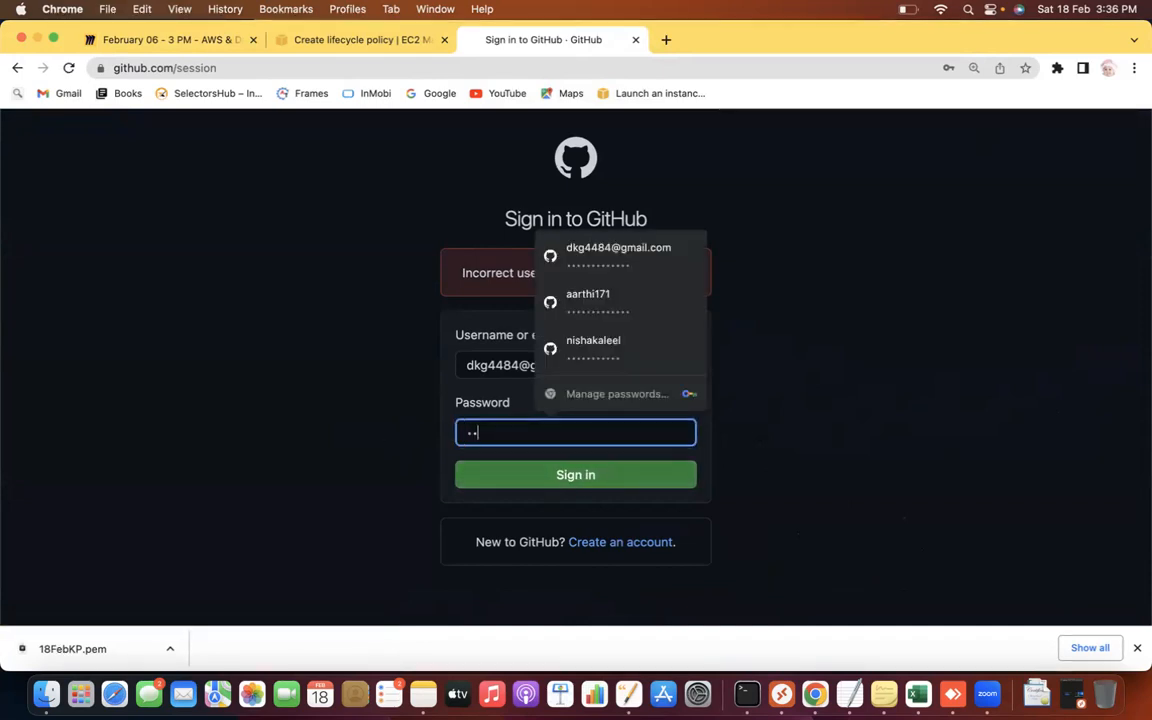
{"action": "type", "text": "•••••"}
{"action": "key", "text": "Return"}
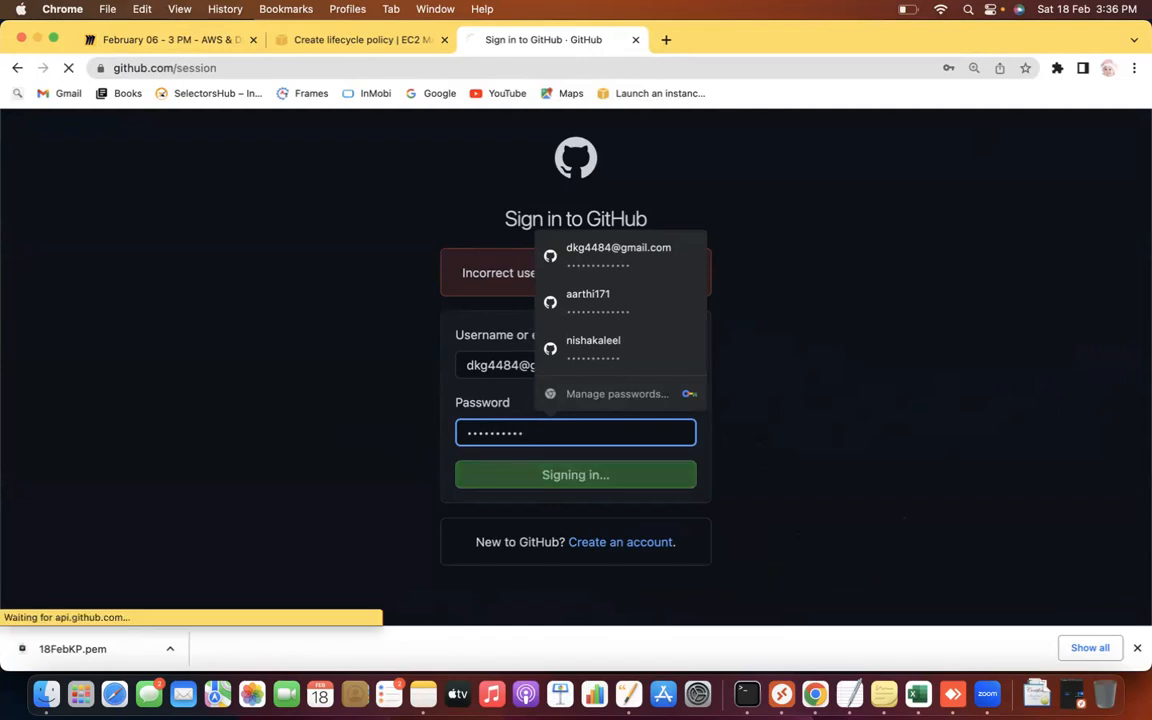
{"action": "left_click", "coordinate": [527, 431]}
{"action": "left_click", "coordinate": [801, 393]}
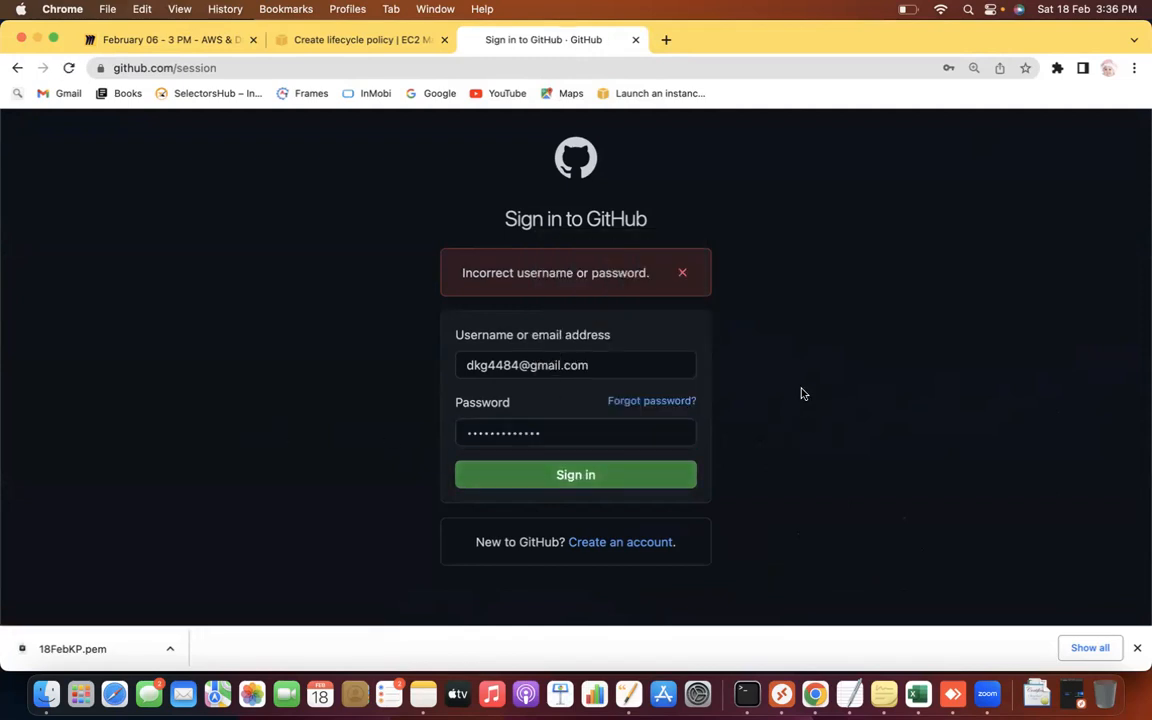
Step: Request a password reset email for the account, solving the verification puzzle, and return to the GitHub sign-in page
{"action": "left_click", "coordinate": [651, 401]}
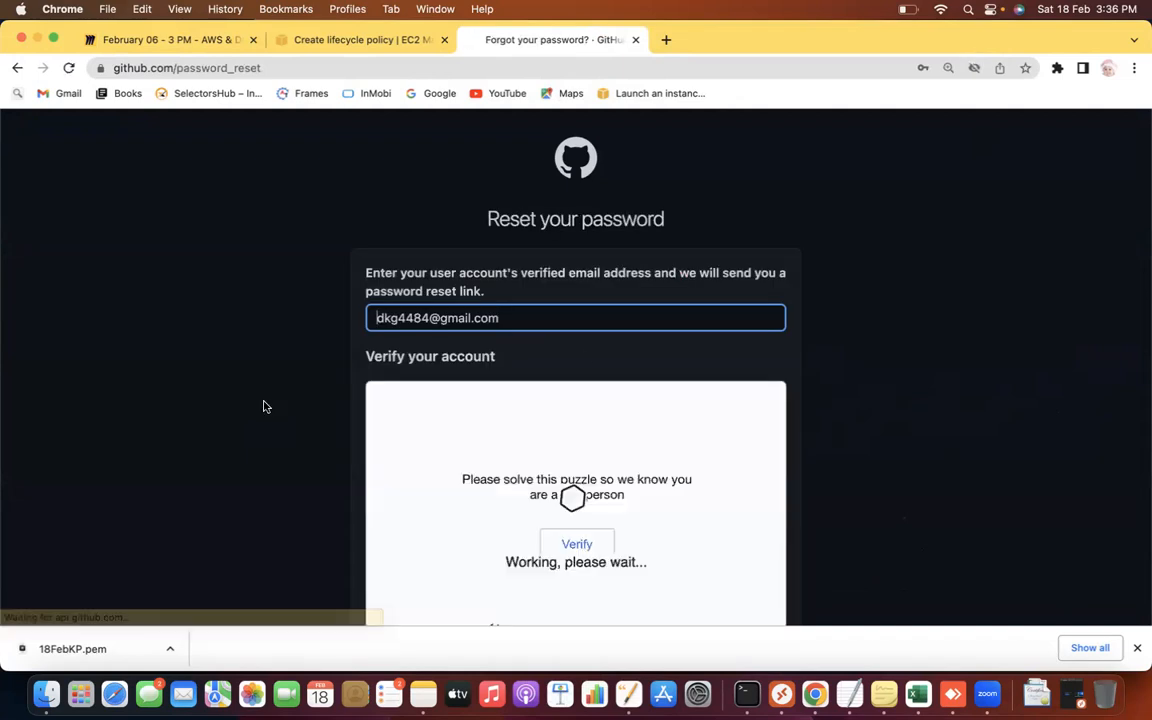
{"action": "left_click", "coordinate": [567, 544]}
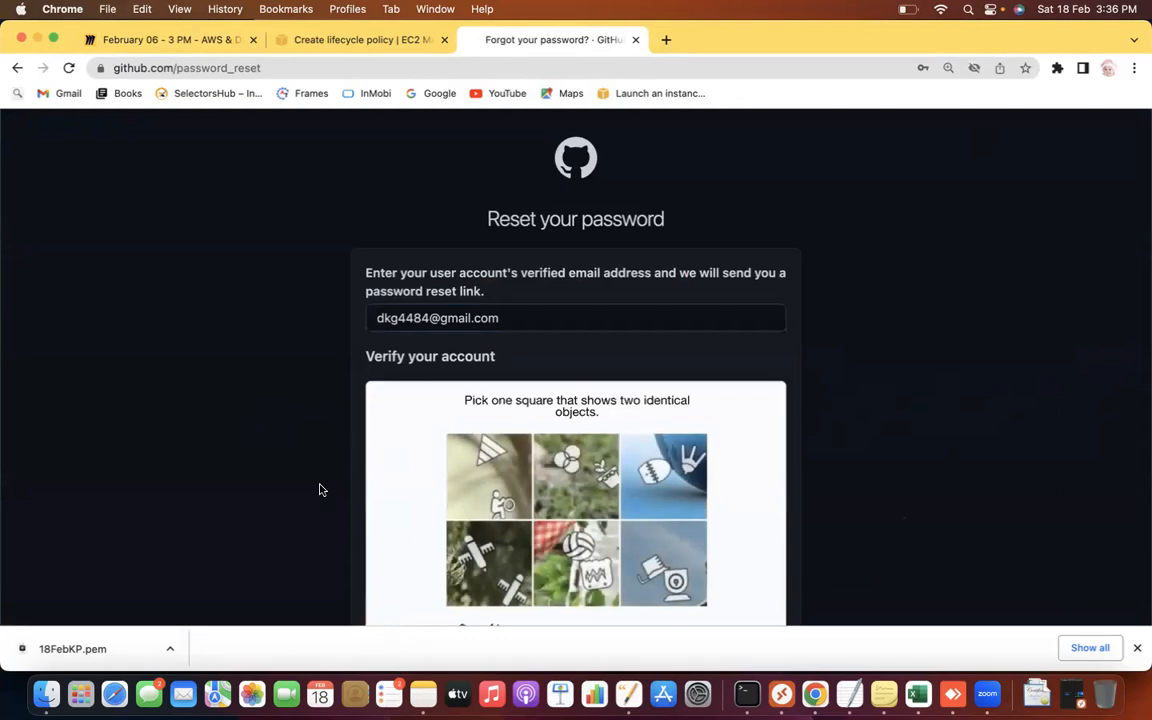
{"action": "scroll", "coordinate": [319, 489], "scroll_direction": "down", "scroll_amount": 3}
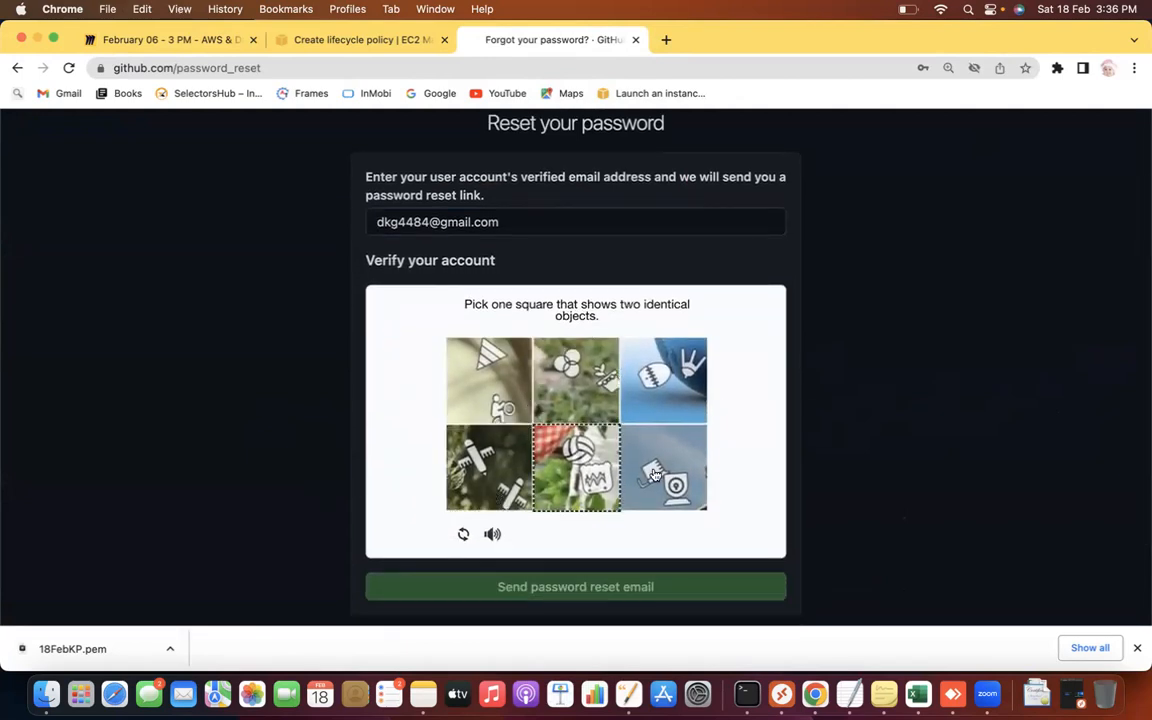
{"action": "left_click", "coordinate": [565, 470]}
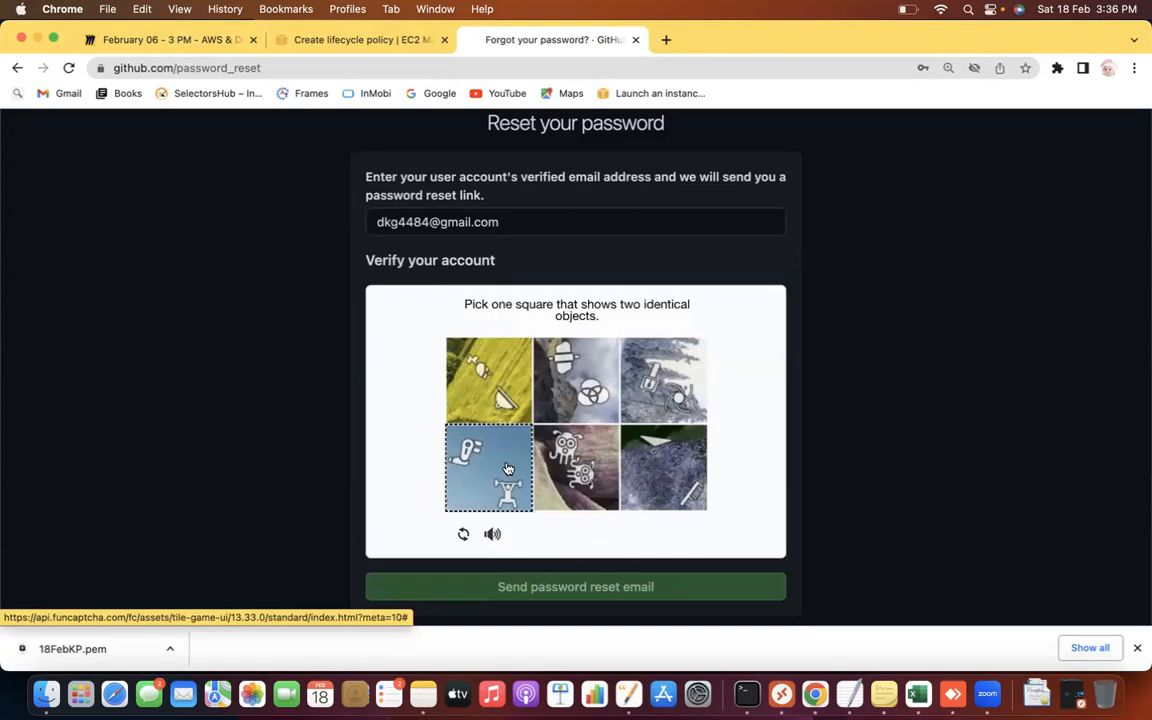
{"action": "left_click", "coordinate": [508, 469]}
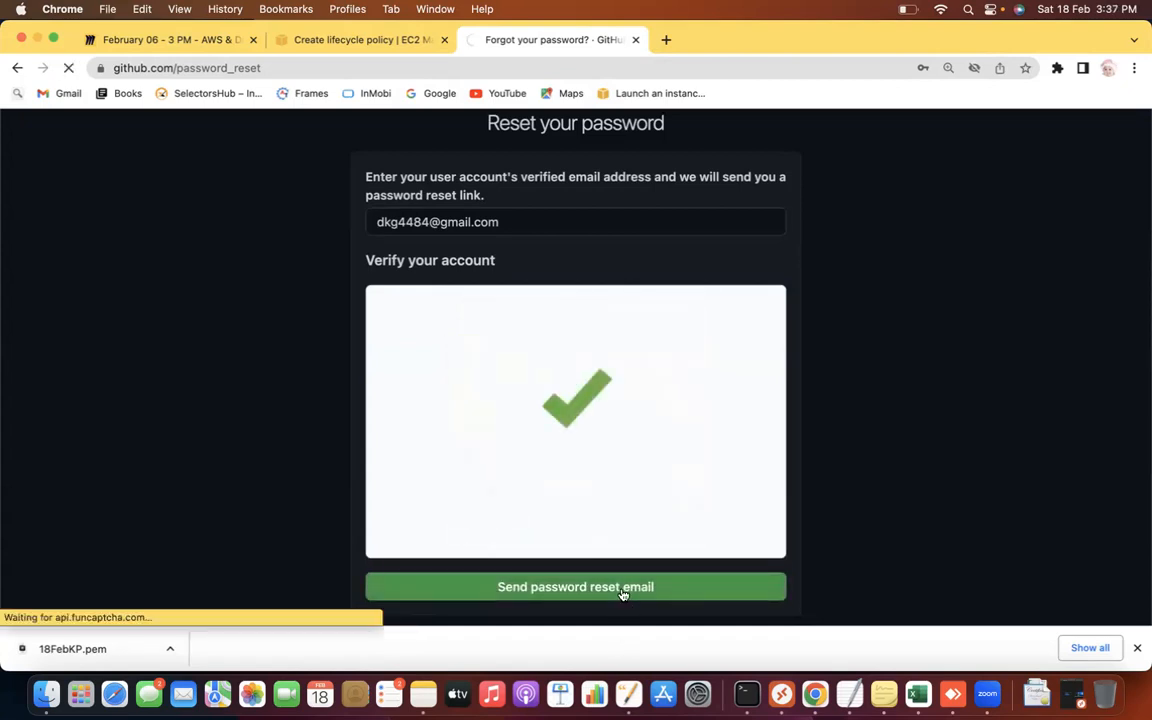
{"action": "left_click", "coordinate": [622, 594]}
{"action": "left_click", "coordinate": [575, 347]}
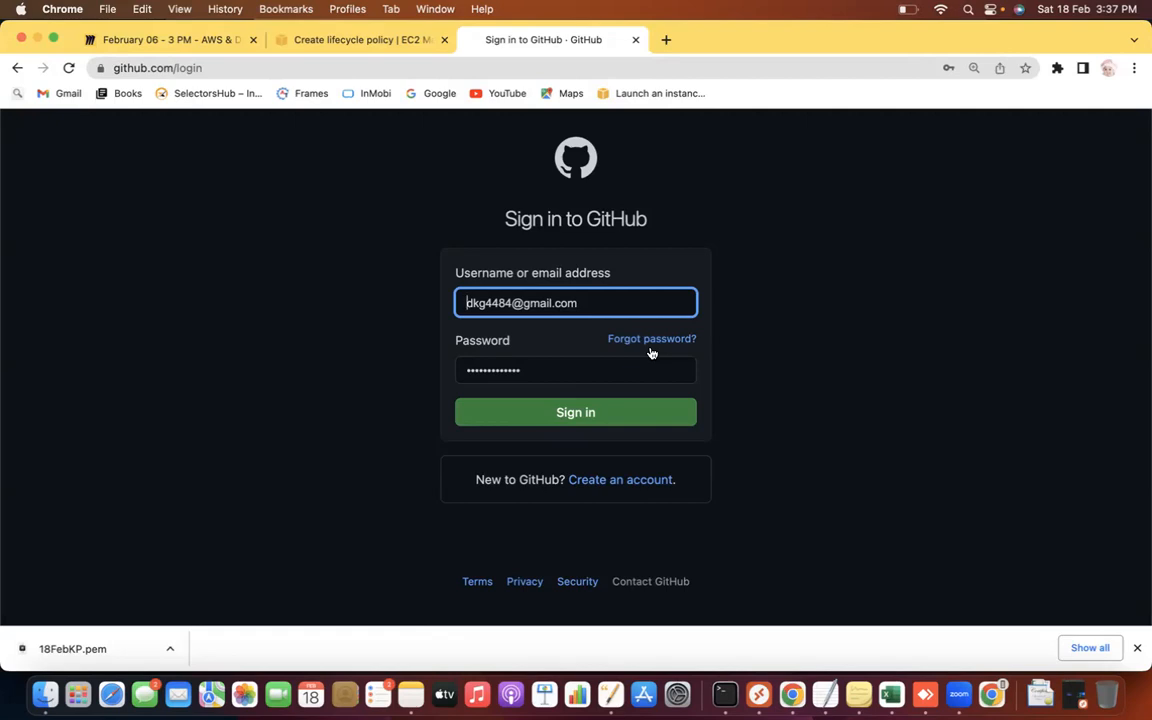
Step: Sign in to GitHub with the account password and the emailed device verification code, declining the browser's saved-password update
{"action": "left_click_drag", "start_coordinate": [542, 369], "coordinate": [362, 368]}
{"action": "key", "text": "BackSpace"}
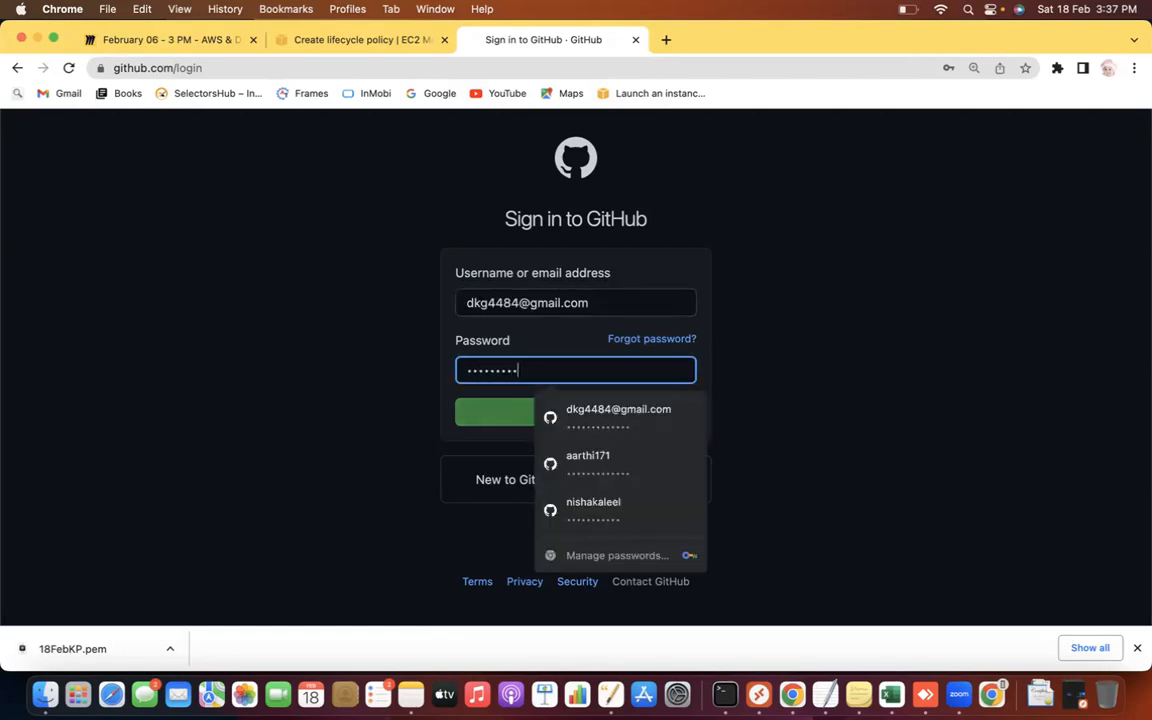
{"action": "key", "text": "Return"}
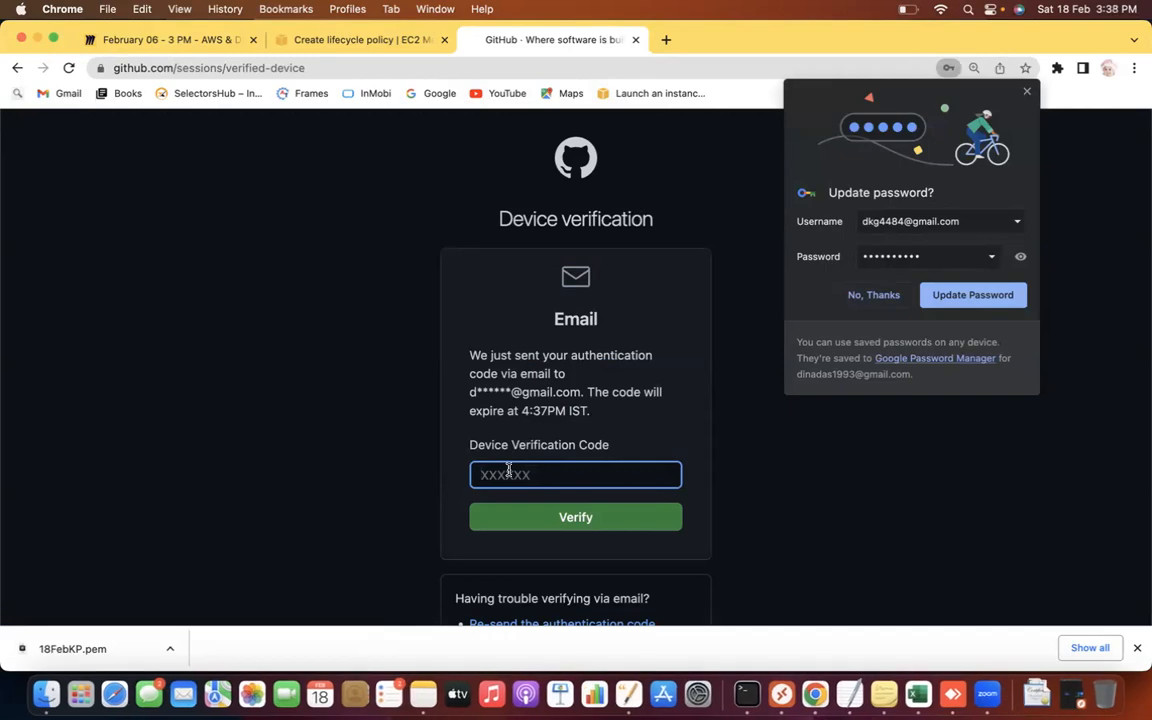
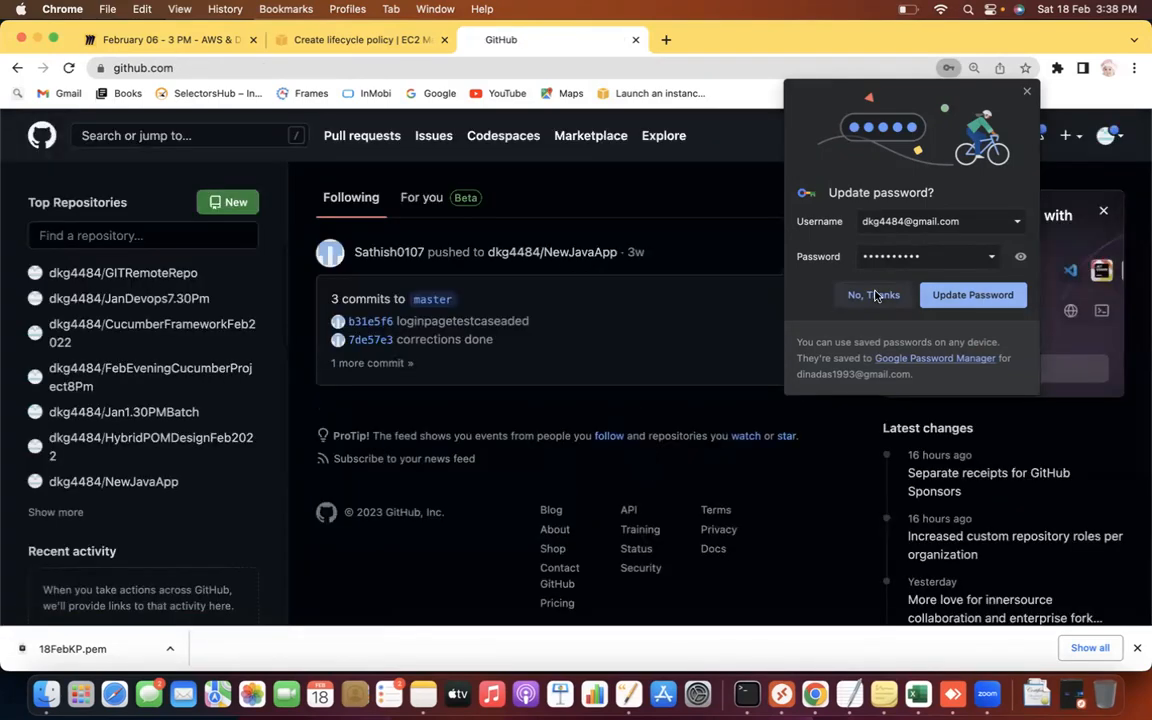
{"action": "left_click", "coordinate": [874, 295]}
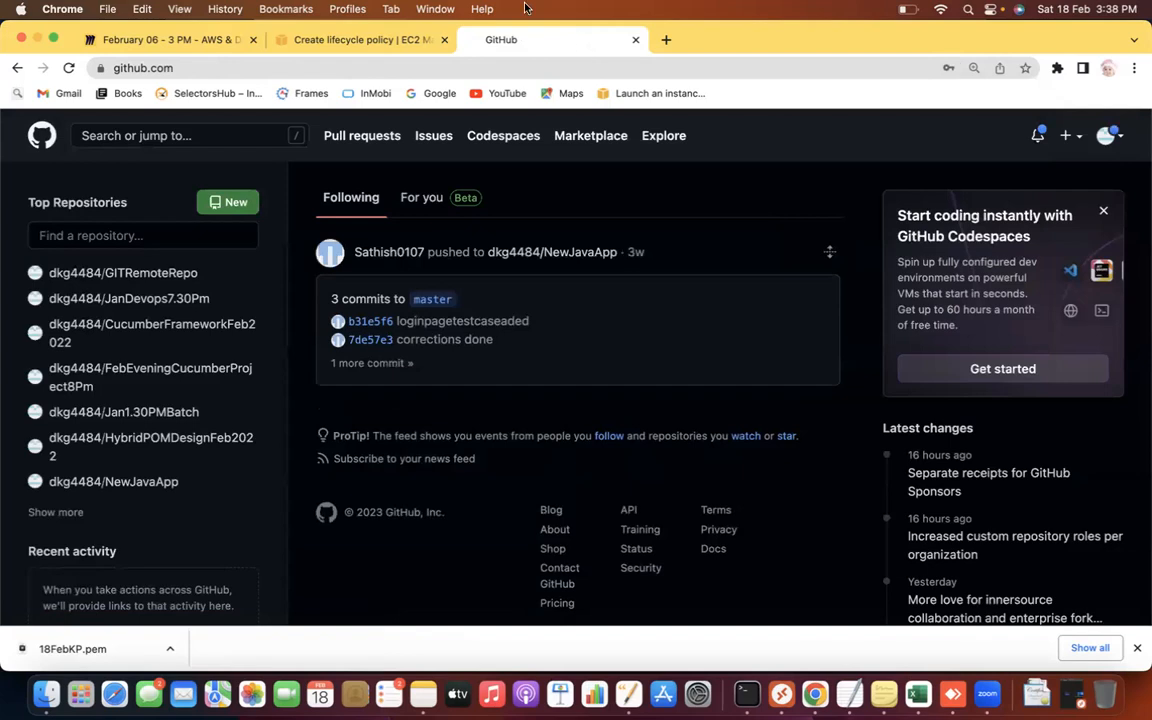
Step: Create a new public repository named Test with no README, .gitignore or license
{"action": "left_click", "coordinate": [1071, 138]}
{"action": "left_click", "coordinate": [995, 165]}
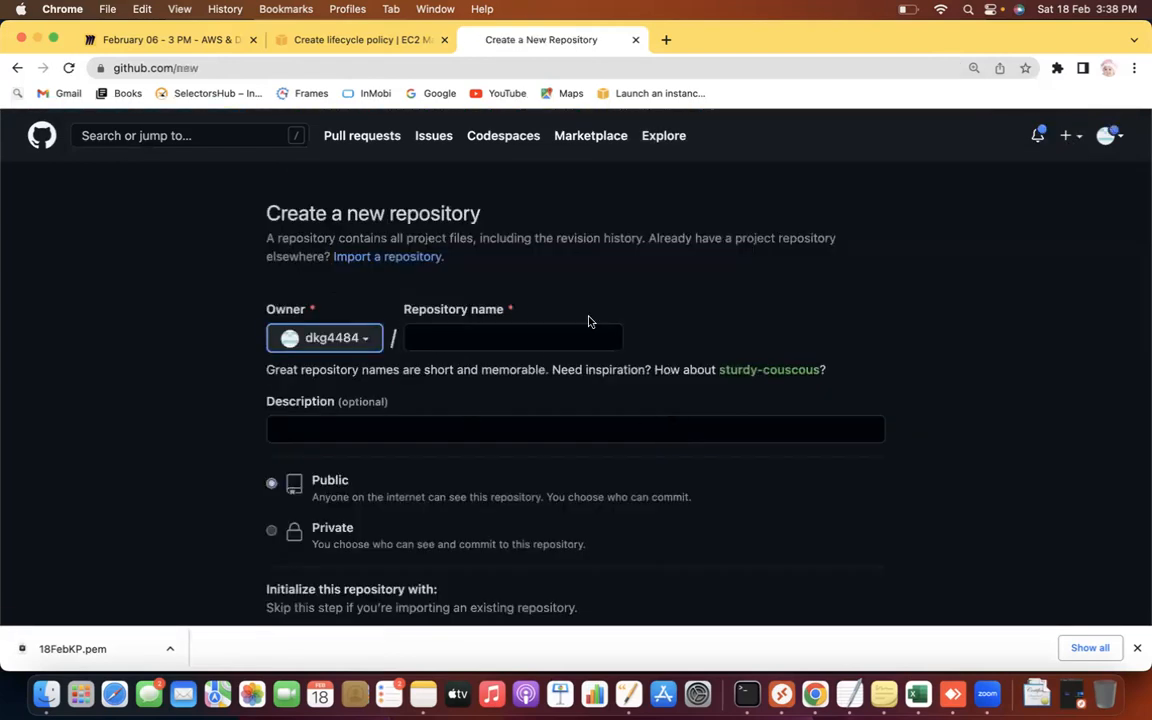
{"action": "left_click", "coordinate": [486, 334]}
{"action": "type", "text": "Test"}
{"action": "left_click", "coordinate": [144, 445]}
{"action": "scroll", "coordinate": [60, 480], "scroll_direction": "down", "scroll_amount": 10}
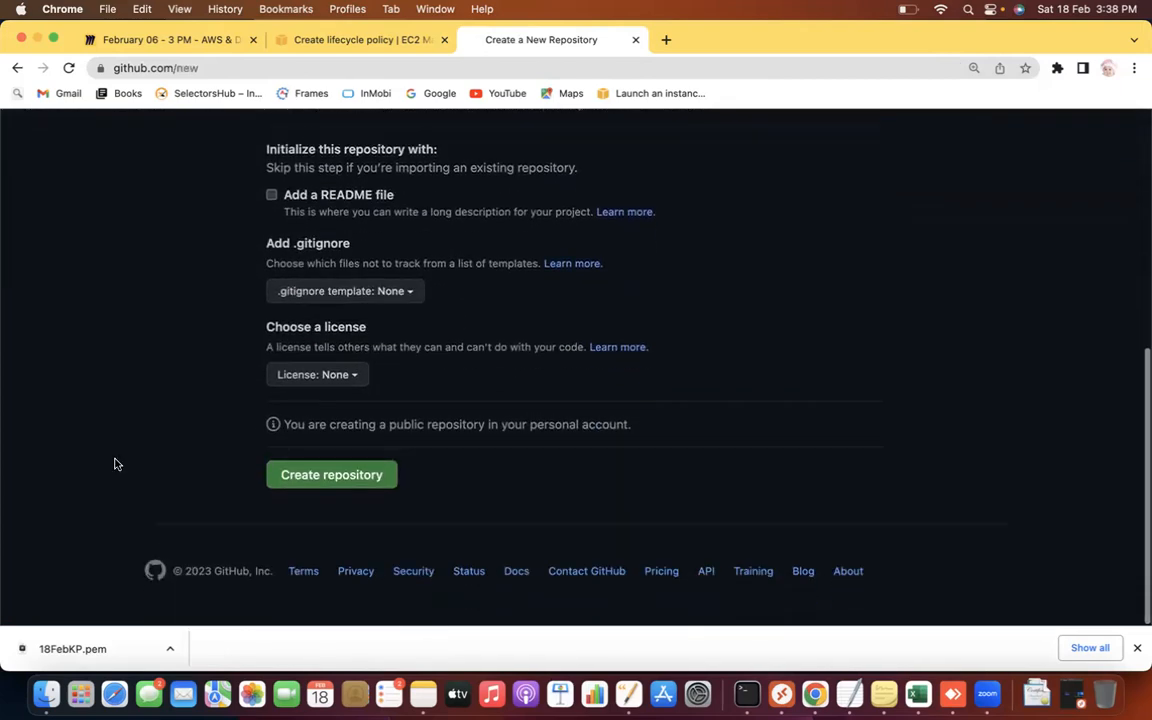
{"action": "left_click", "coordinate": [336, 474]}
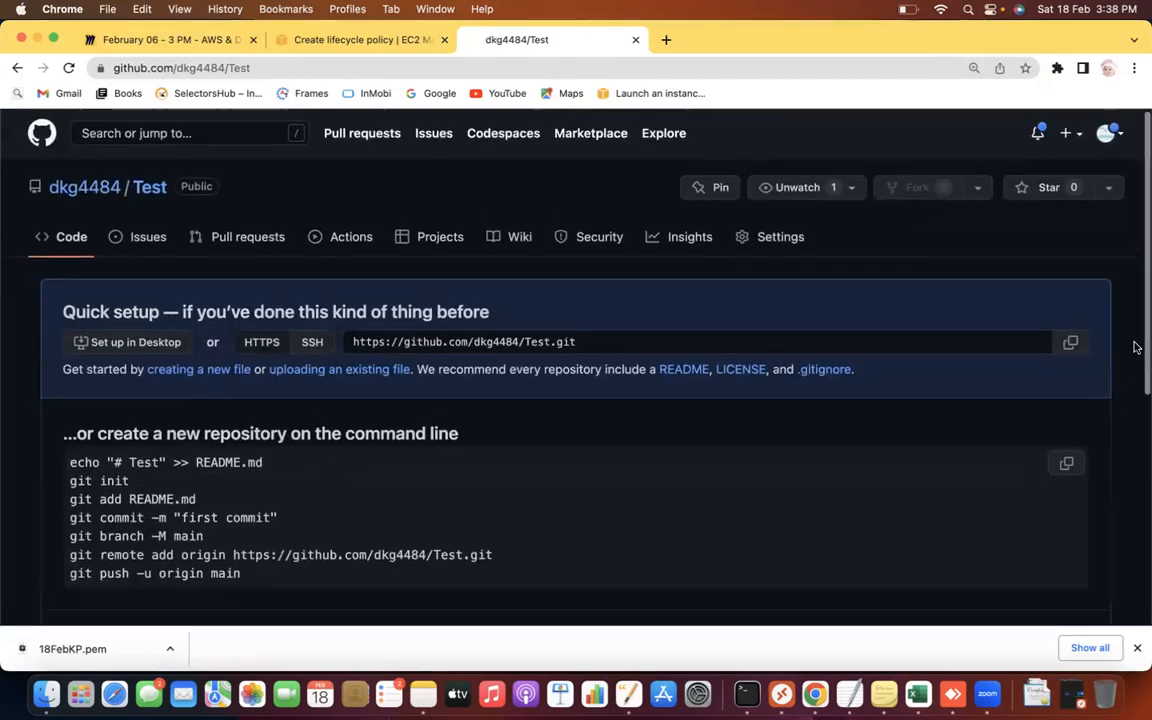
Step: Start a new file in the Test repository and name it BackupFile
{"action": "scroll", "coordinate": [1135, 347], "scroll_direction": "down", "scroll_amount": 2}
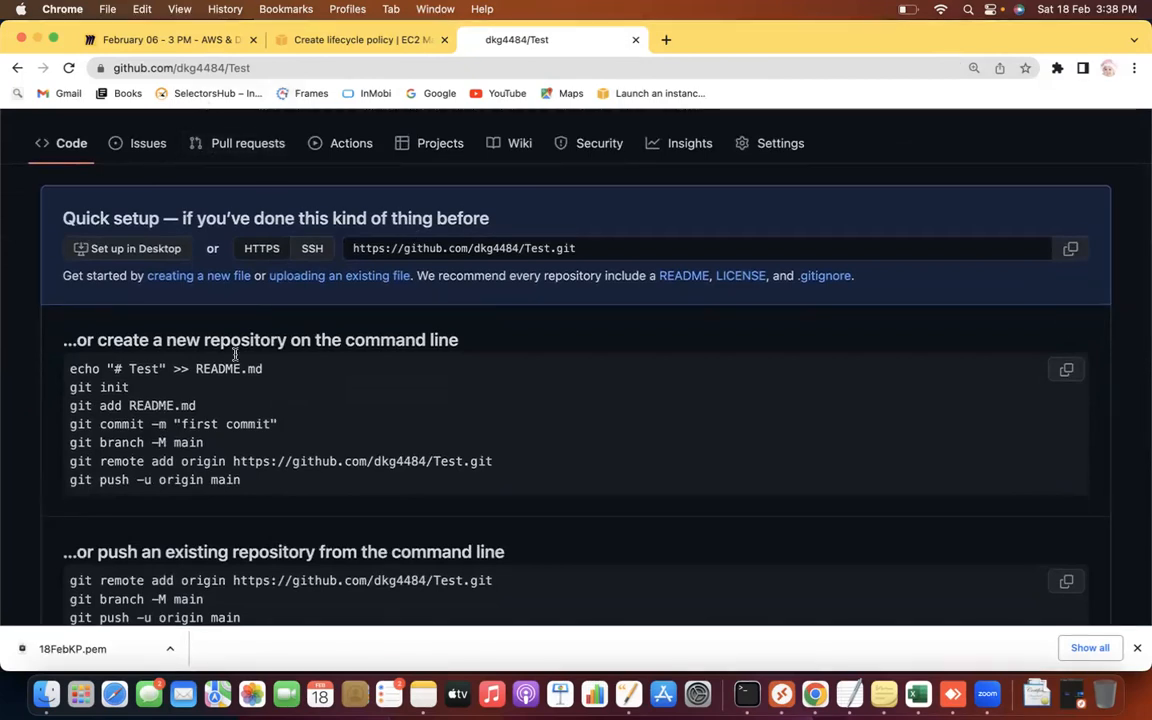
{"action": "left_click", "coordinate": [200, 275]}
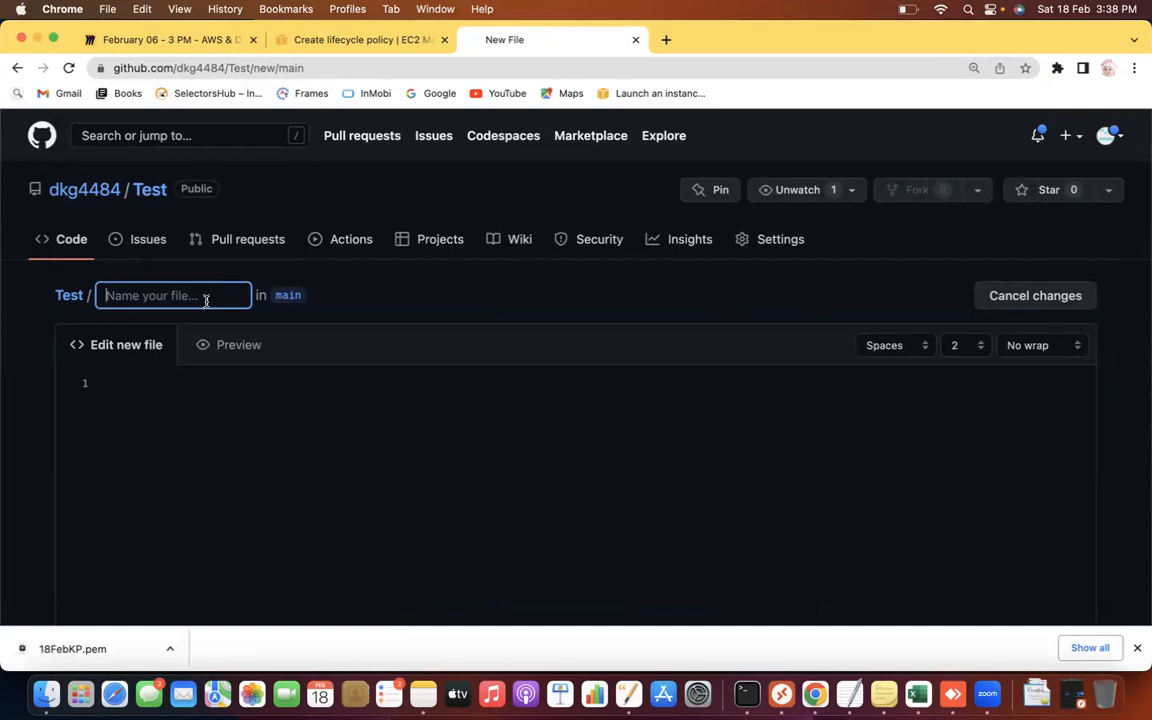
{"action": "type", "text": "Data"}
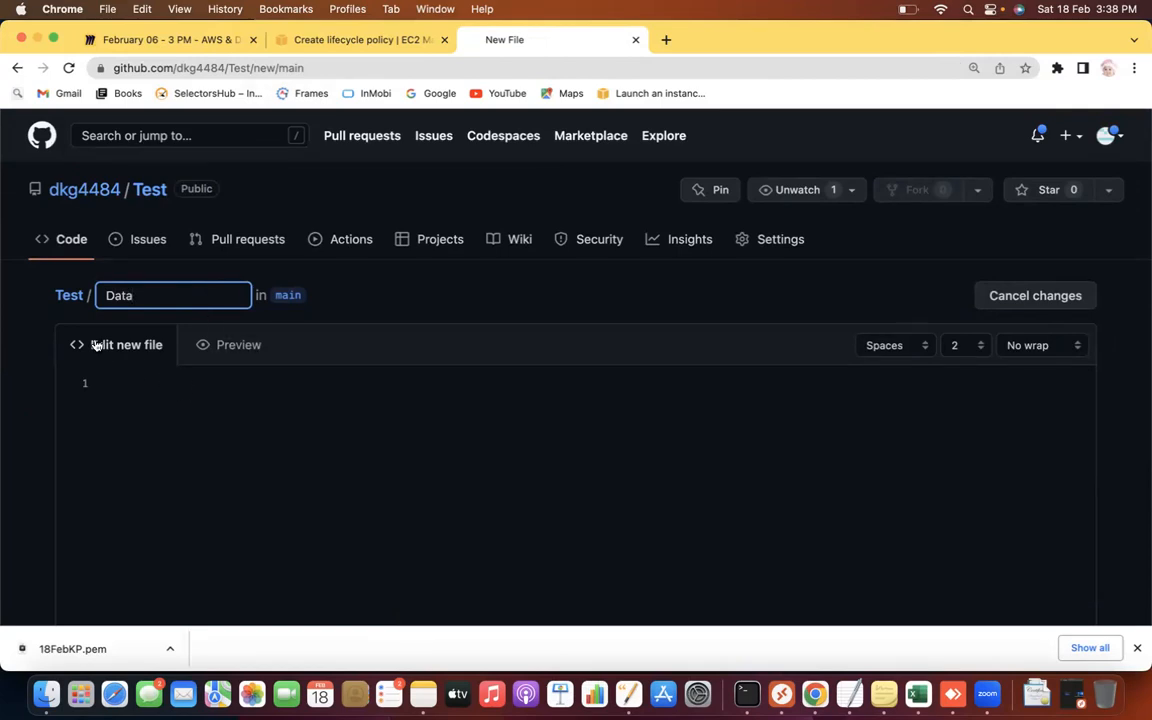
{"action": "key", "text": "BackSpace"}
{"action": "key", "text": "BackSpace"}
{"action": "key", "text": "BackSpace"}
{"action": "key", "text": "BackSpace"}
{"action": "type", "text": "Bac"}
{"action": "type", "text": "u"}
{"action": "key", "text": "BackSpace"}
{"action": "type", "text": "kupFile"}
{"action": "key", "text": "Tab"}
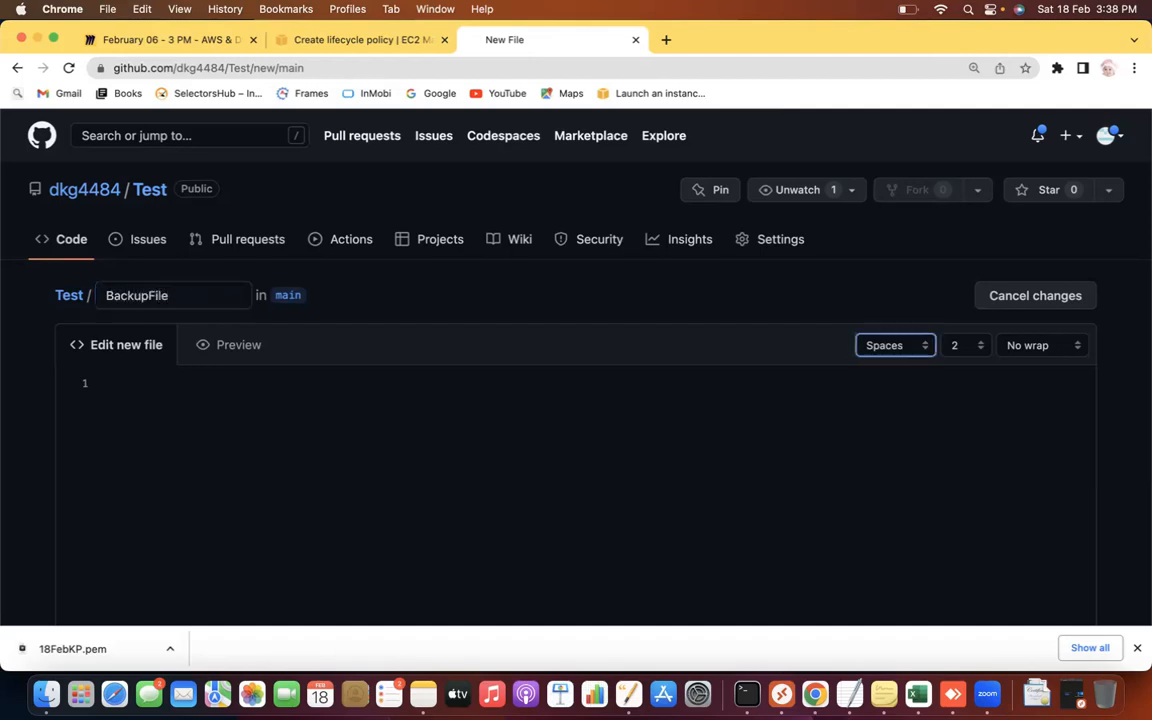
Step: Write an empty class Employee with opening and closing braces as the content of BackupFile
{"action": "left_click", "coordinate": [139, 386]}
{"action": "type", "text": "class Emplo"}
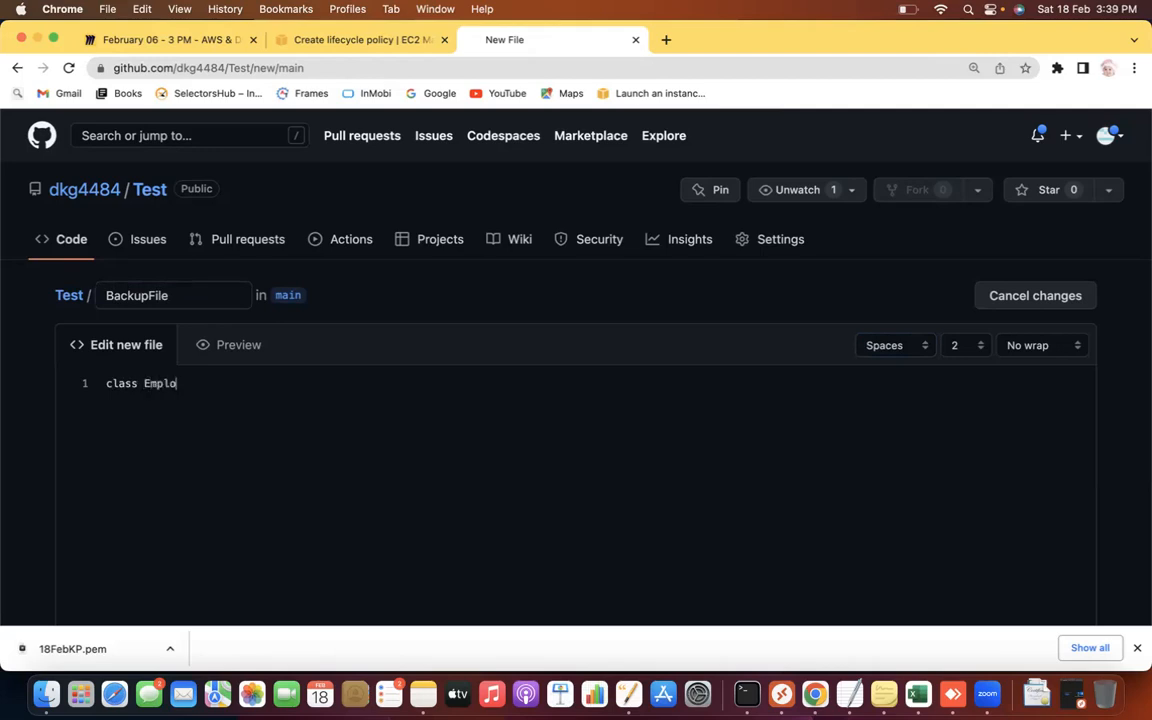
{"action": "type", "text": "yee{"}
{"action": "key", "text": "Return"}
{"action": "key", "text": "Return"}
{"action": "key", "text": "Return"}
{"action": "scroll", "coordinate": [8, 375], "scroll_direction": "down", "scroll_amount": 1}
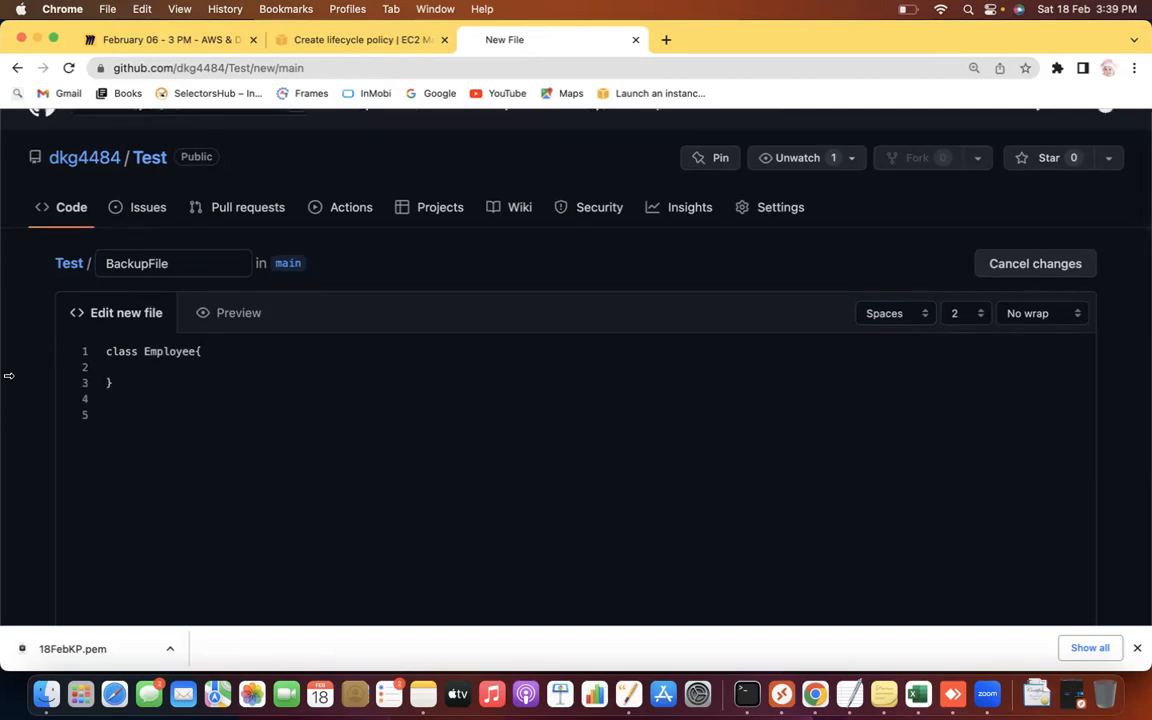
Step: Commit the new BackupFile to the main branch with the commit message FirstCode
{"action": "double_click", "coordinate": [157, 263]}
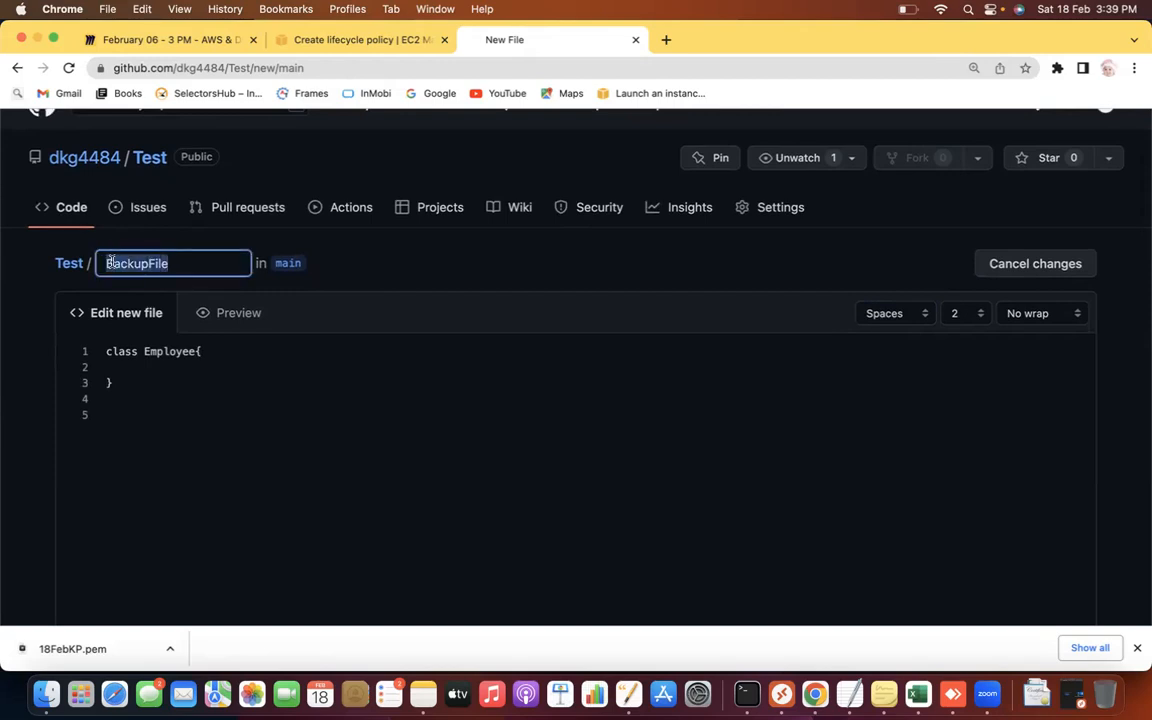
{"action": "left_click_drag", "start_coordinate": [112, 351], "coordinate": [136, 404]}
{"action": "left_click", "coordinate": [33, 355]}
{"action": "scroll", "coordinate": [32, 355], "scroll_direction": "down", "scroll_amount": 5}
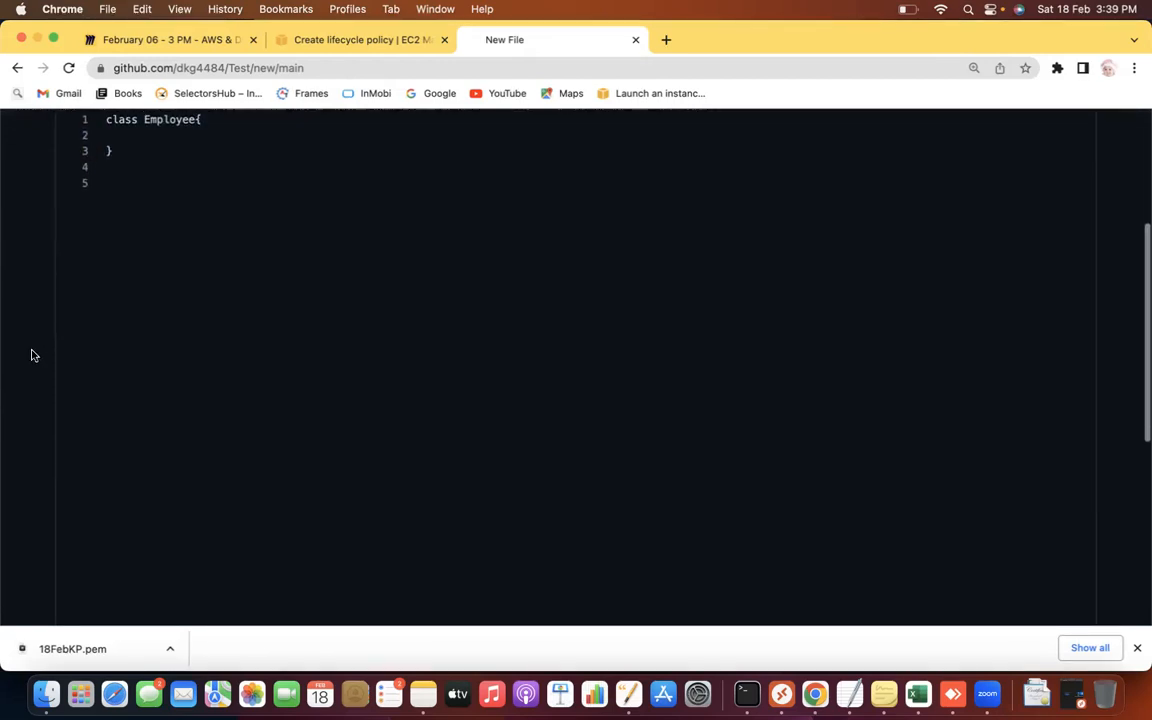
{"action": "scroll", "coordinate": [31, 355], "scroll_direction": "down", "scroll_amount": 10}
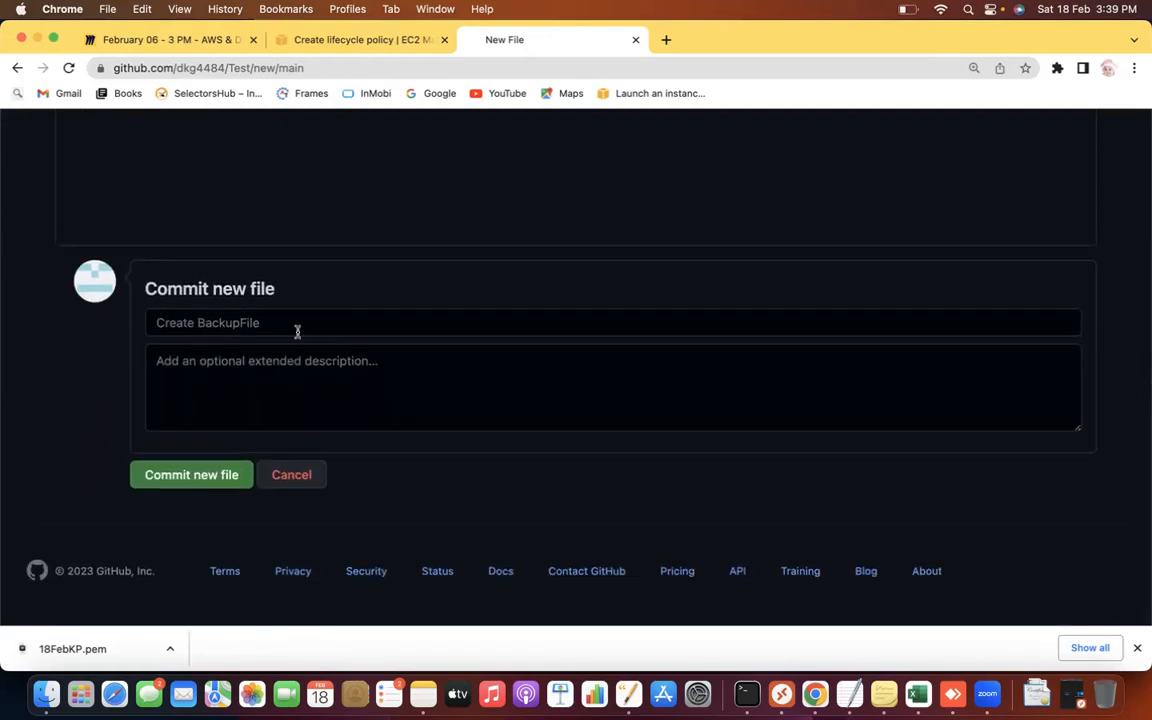
{"action": "left_click", "coordinate": [258, 322]}
{"action": "type", "text": "FirstCode"}
{"action": "left_click", "coordinate": [209, 474]}
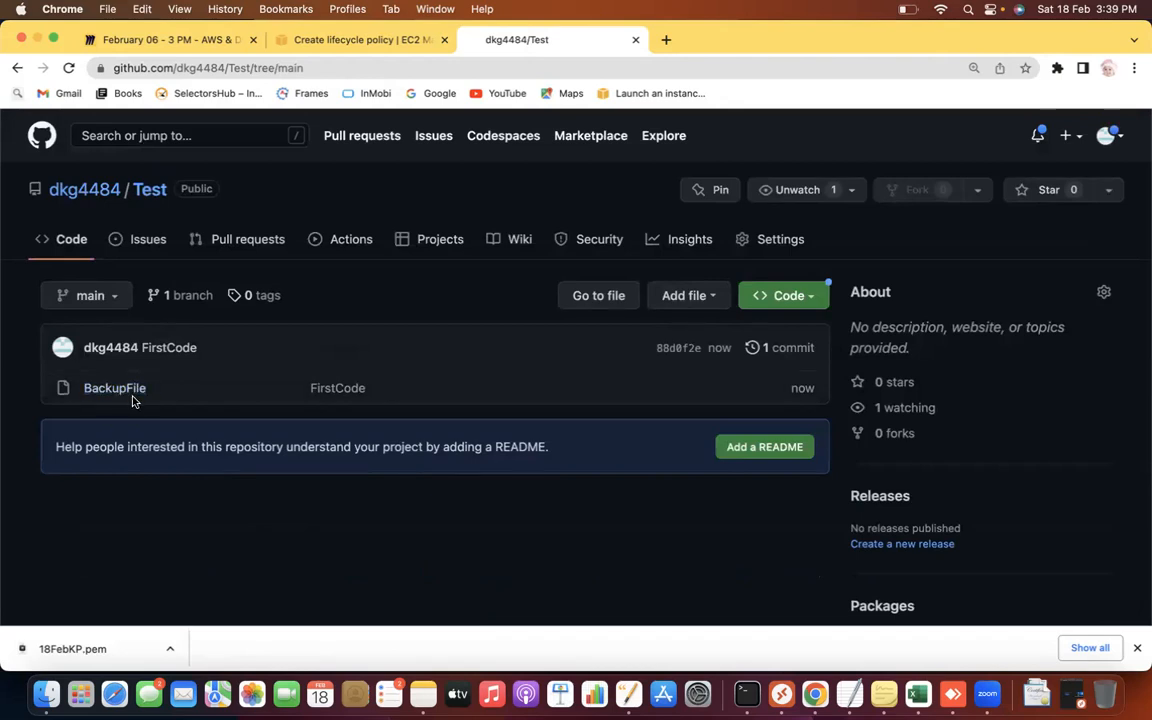
Step: Open BackupFile to examine its committed class code, return to the Test repository's file list and reopen the file
{"action": "left_click", "coordinate": [106, 396]}
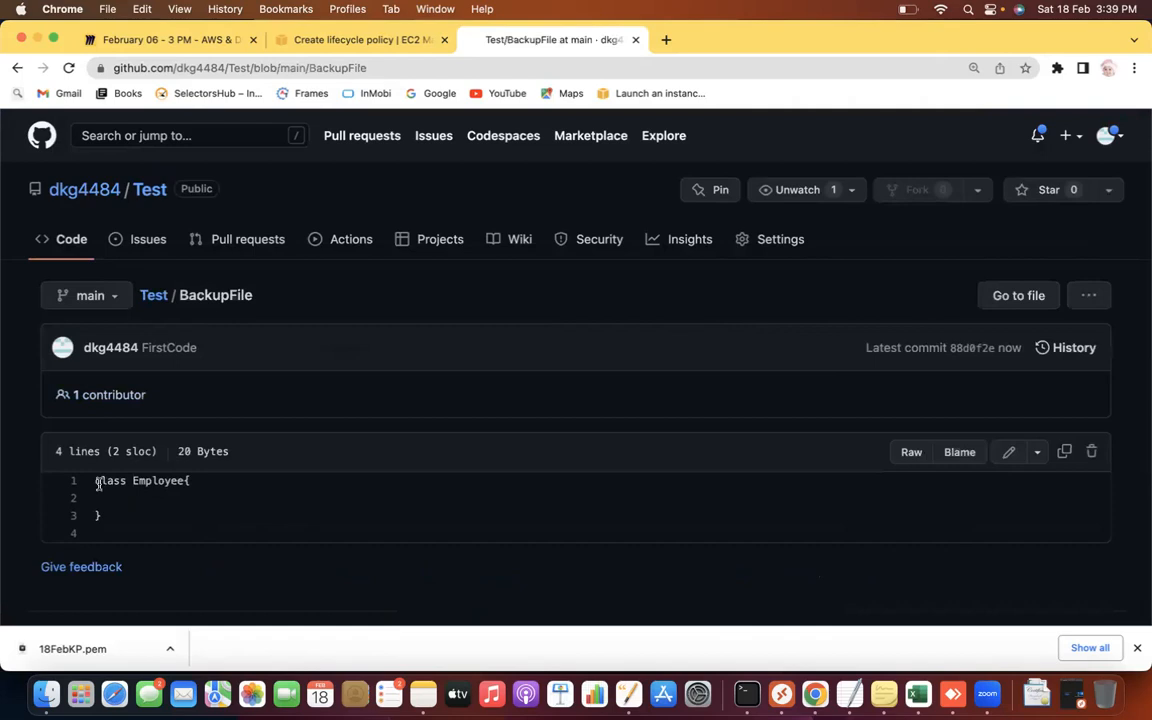
{"action": "left_click_drag", "start_coordinate": [94, 480], "coordinate": [113, 524]}
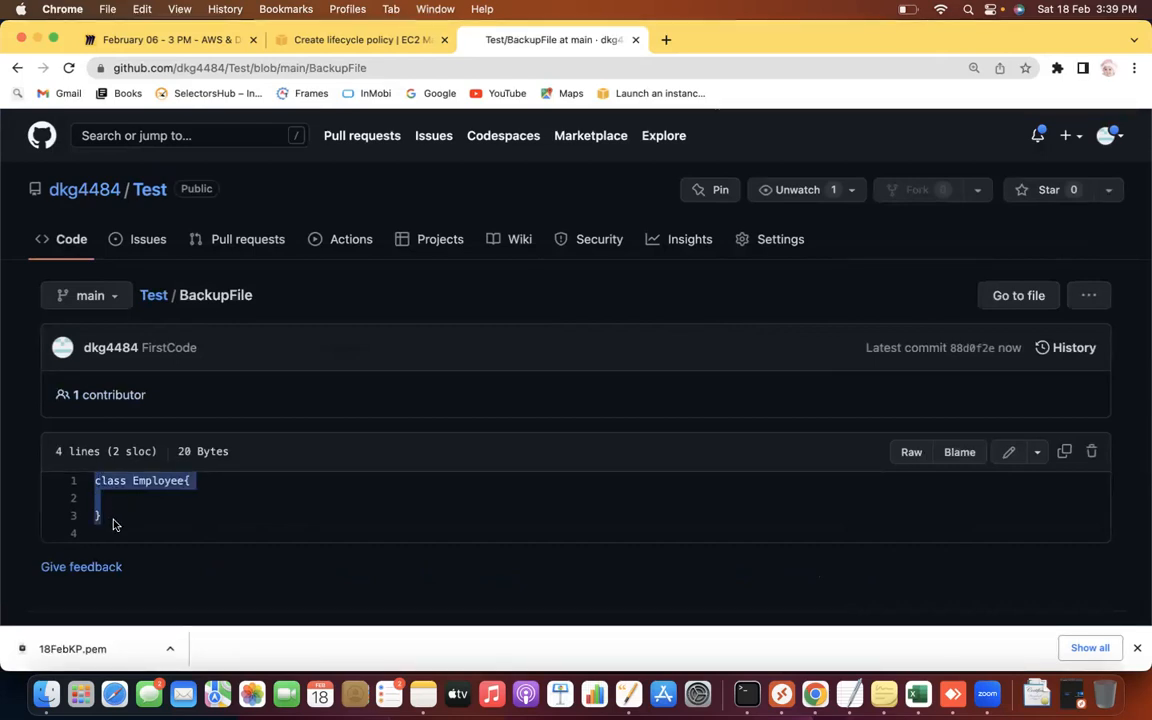
{"action": "left_click", "coordinate": [155, 298]}
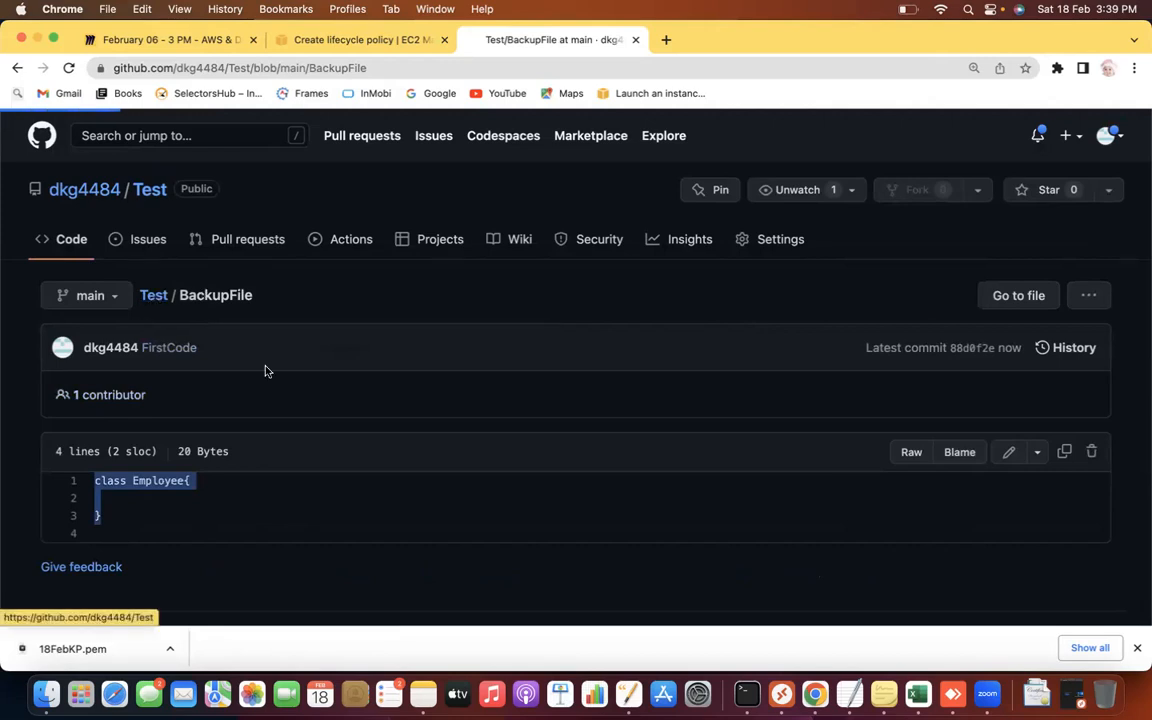
{"action": "left_click", "coordinate": [135, 391]}
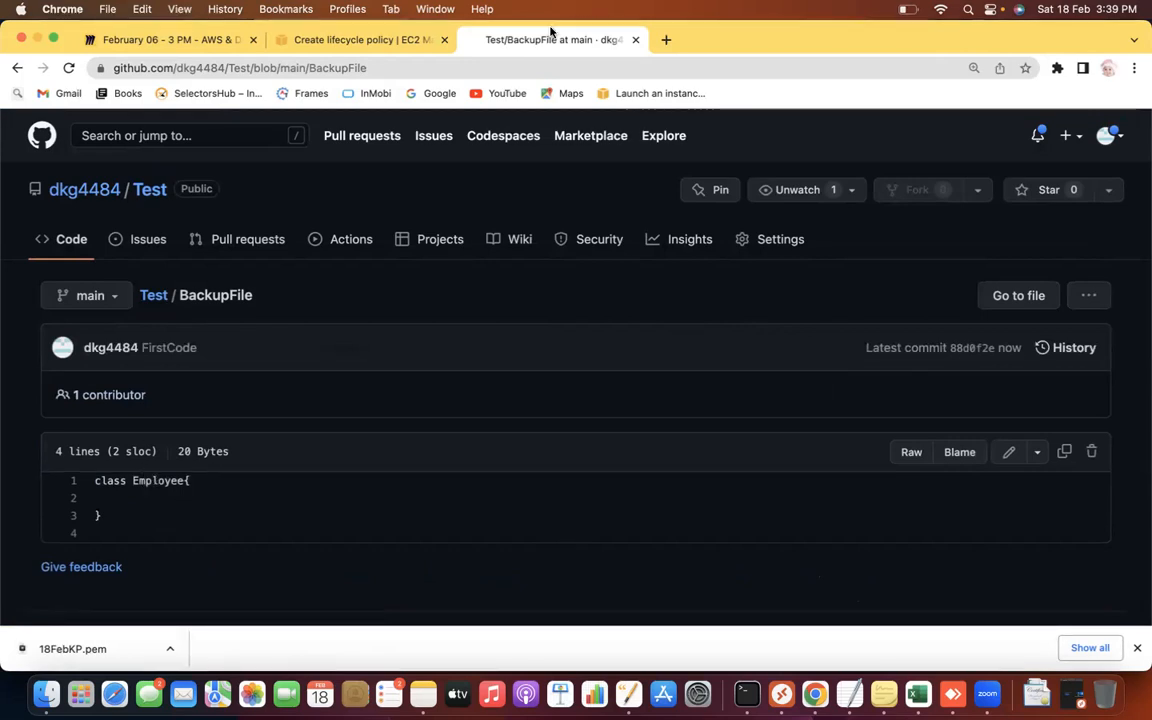
Step: Edit BackupFile and add a public static void main(String[] args) method with an empty body inside the Employee class
{"action": "left_click", "coordinate": [1009, 451]}
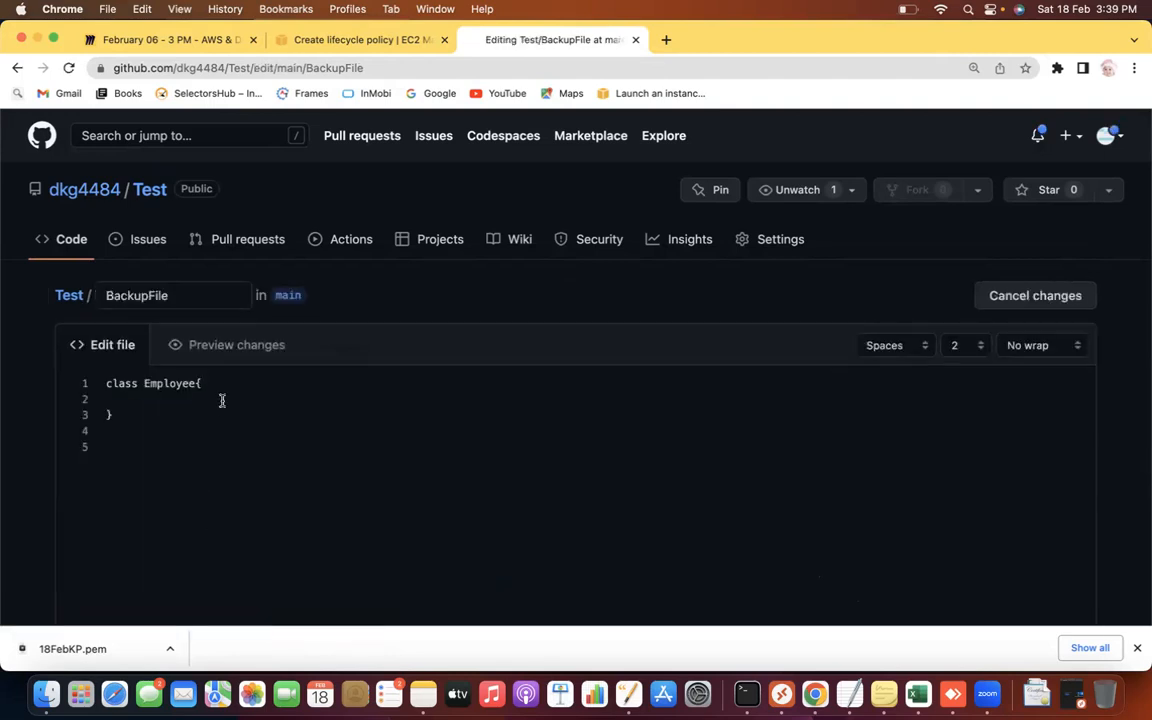
{"action": "left_click", "coordinate": [214, 383]}
{"action": "key", "text": "Return"}
{"action": "key", "text": "Return"}
{"action": "type", "text": "public static void main(Stri"}
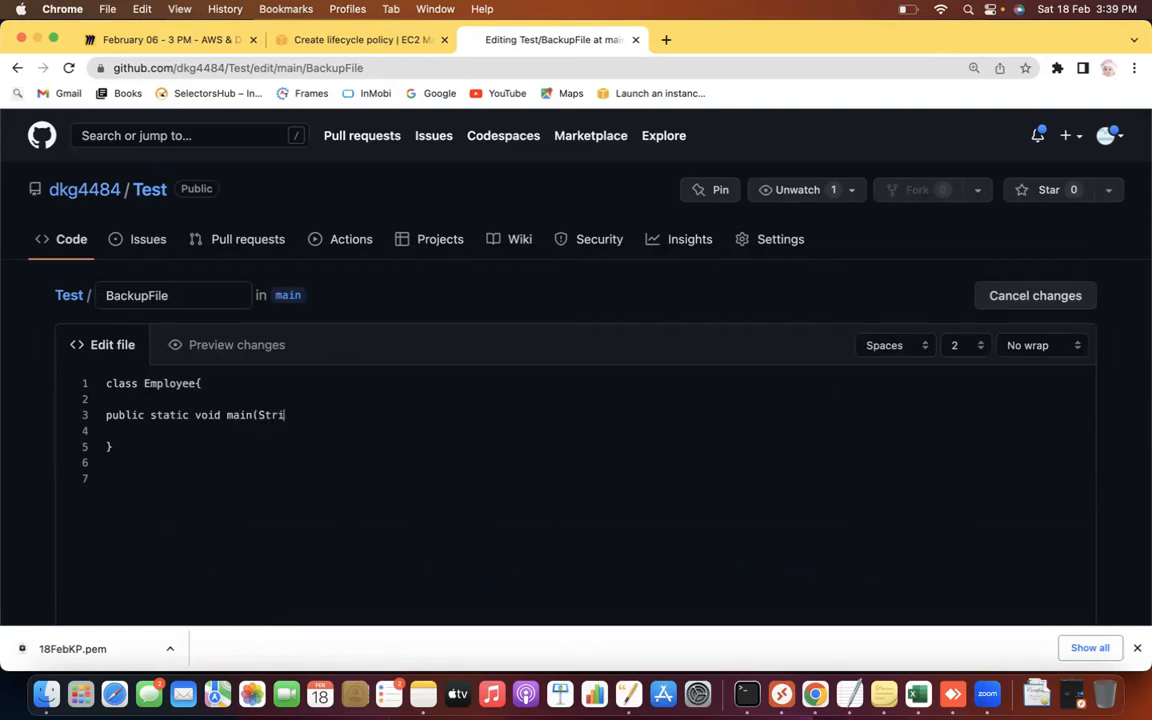
{"action": "type", "text": "ng[] args){}"}
{"action": "key", "text": "Return"}
{"action": "key", "text": "Return"}
{"action": "key", "text": "Return"}
{"action": "key", "text": "Return"}
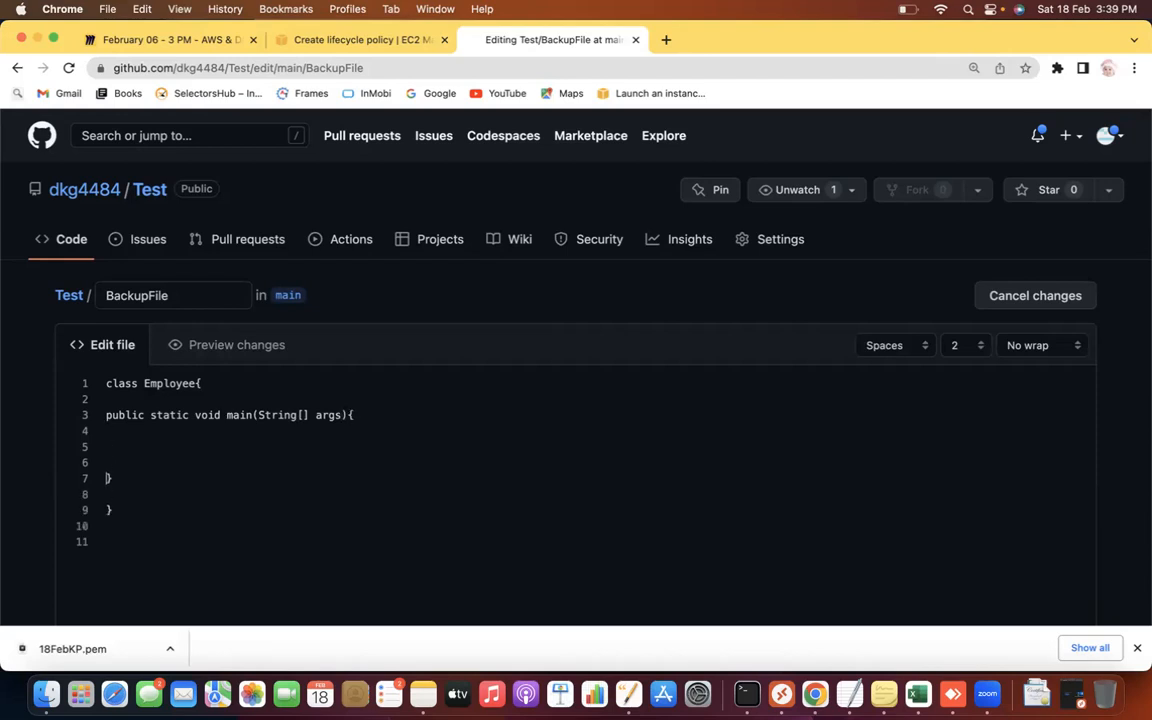
Step: Commit the BackupFile changes directly to the main branch with the commit message SecondVersion
{"action": "scroll", "coordinate": [567, 297], "scroll_direction": "down", "scroll_amount": 10}
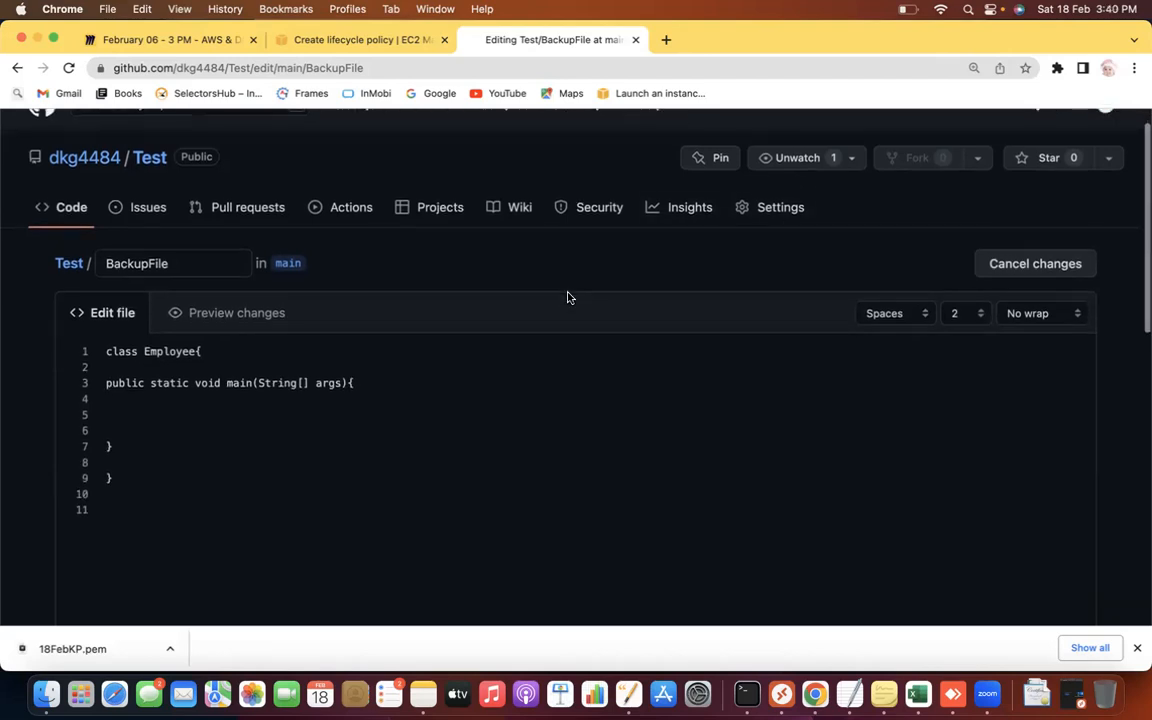
{"action": "scroll", "coordinate": [567, 297], "scroll_direction": "down", "scroll_amount": 5}
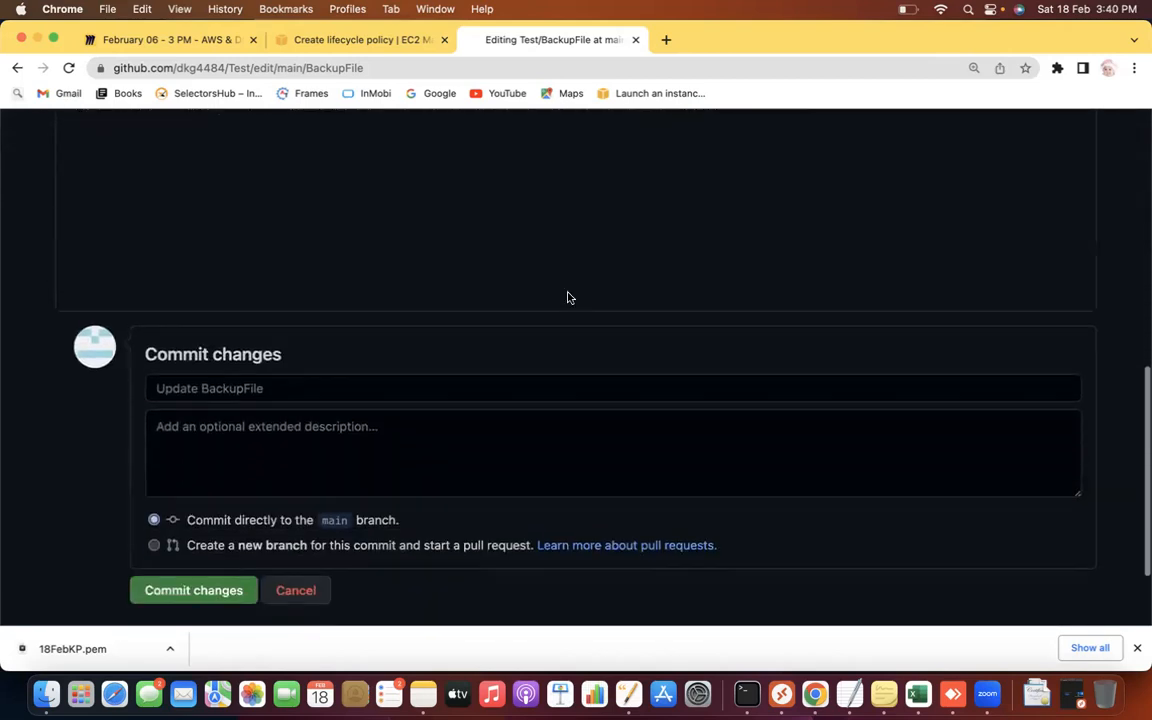
{"action": "left_click", "coordinate": [215, 307]}
{"action": "type", "text": "Se"}
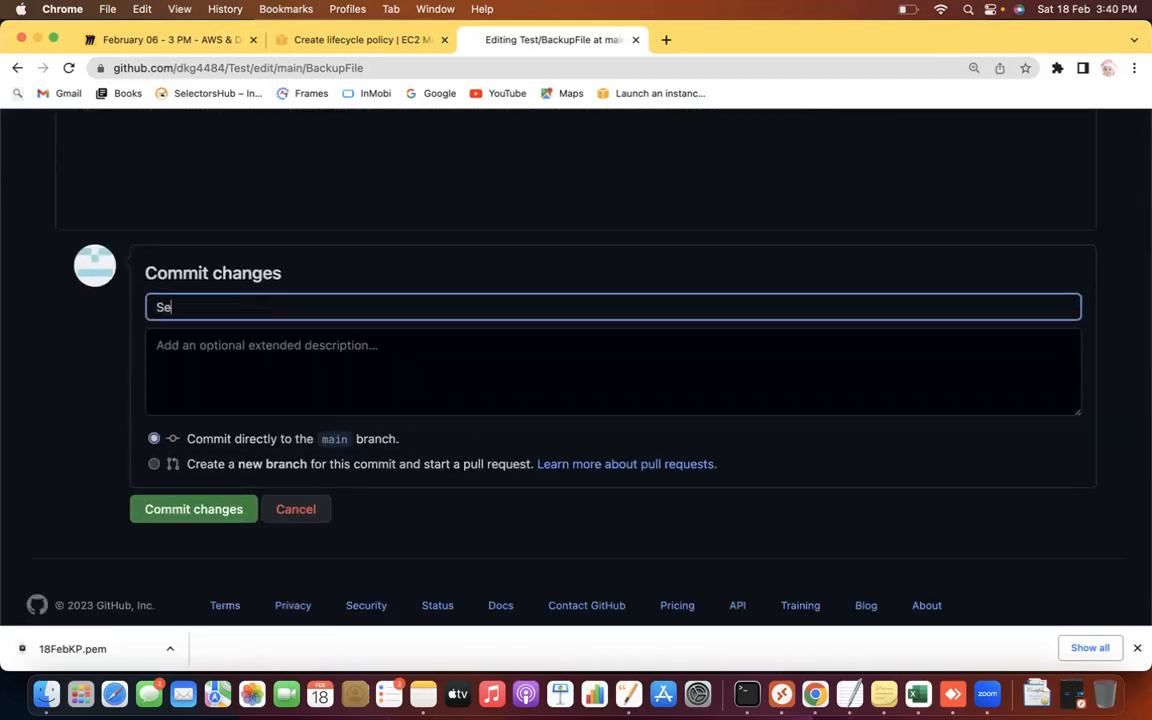
{"action": "key", "text": "BackSpace"}
{"action": "key", "text": "BackSpace"}
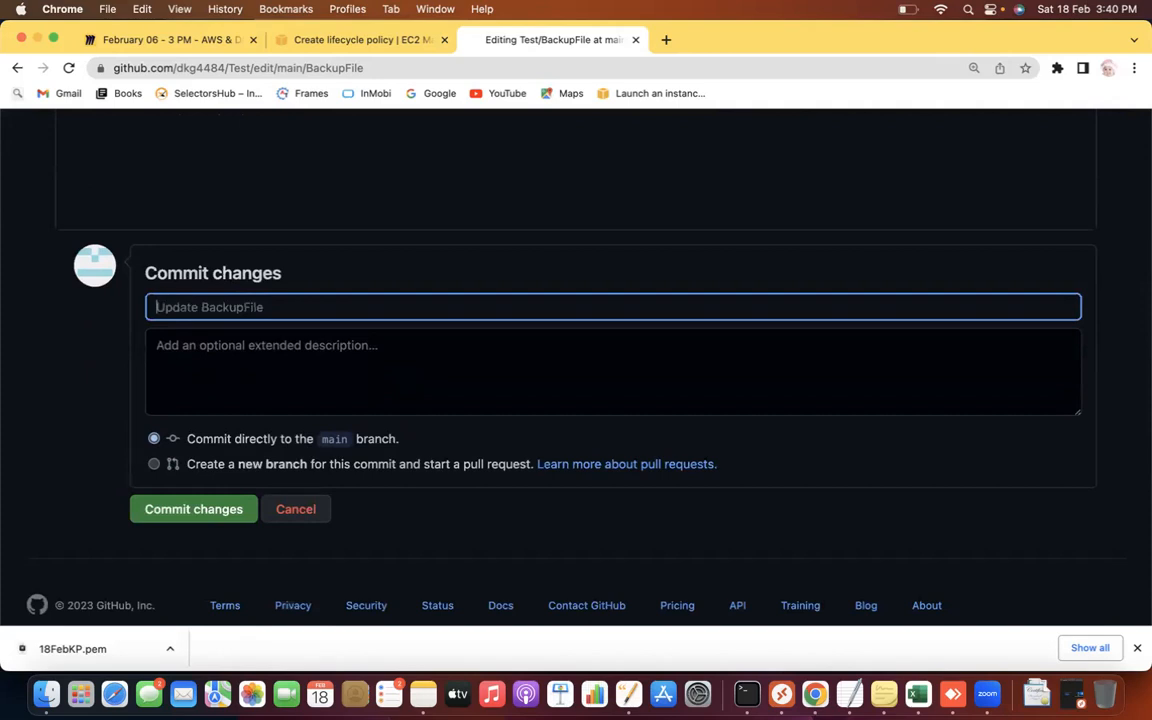
{"action": "type", "text": "NewttVersiuon"}
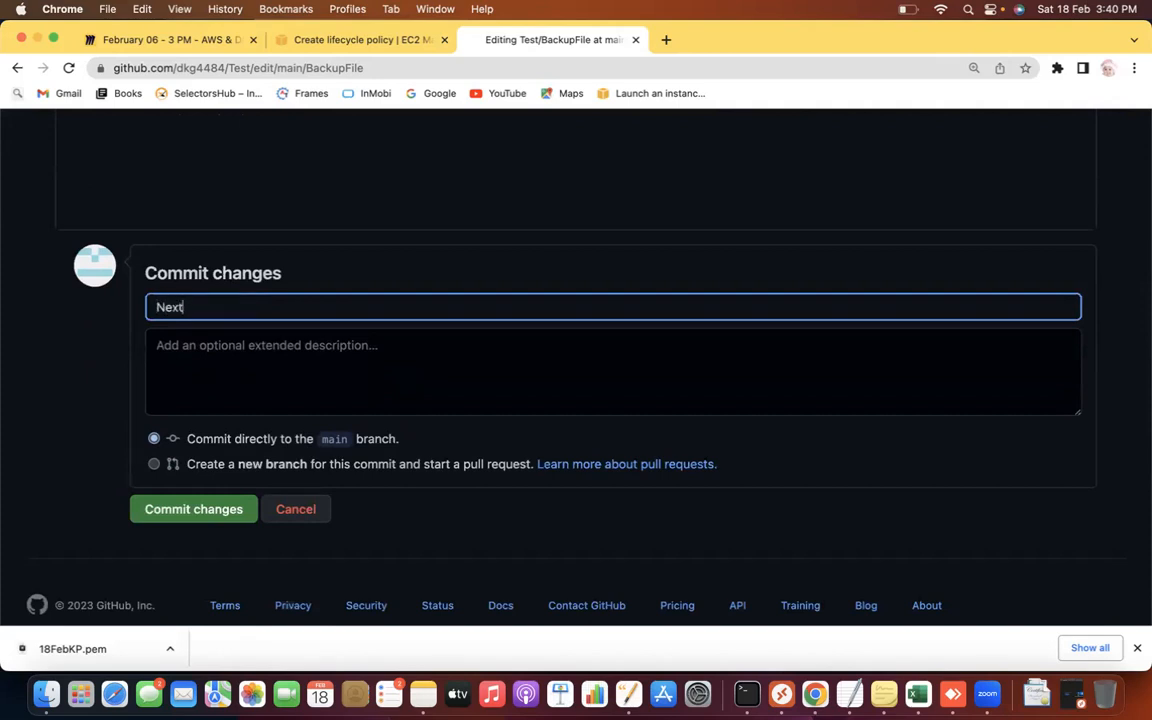
{"action": "key", "text": "BackSpace"}
{"action": "key", "text": "BackSpace"}
{"action": "key", "text": "BackSpace"}
{"action": "type", "text": "on"}
{"action": "left_click_drag", "start_coordinate": [182, 307], "coordinate": [117, 308]}
{"action": "type", "text": "Second"}
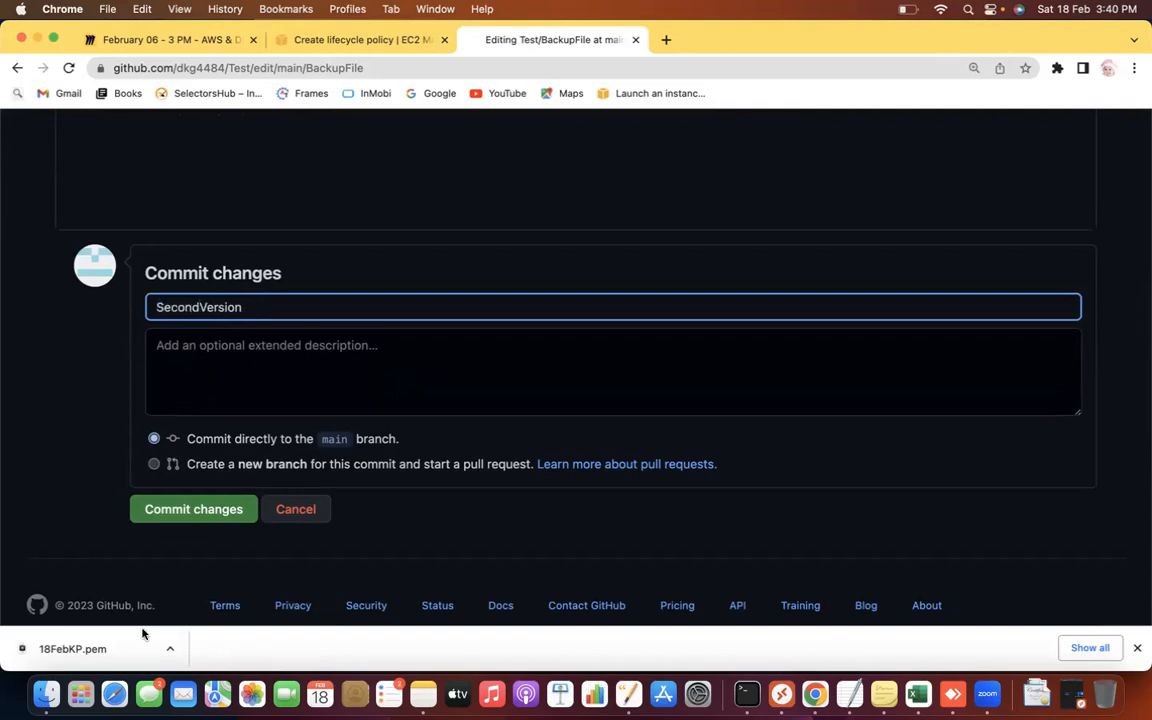
{"action": "left_click", "coordinate": [210, 509]}
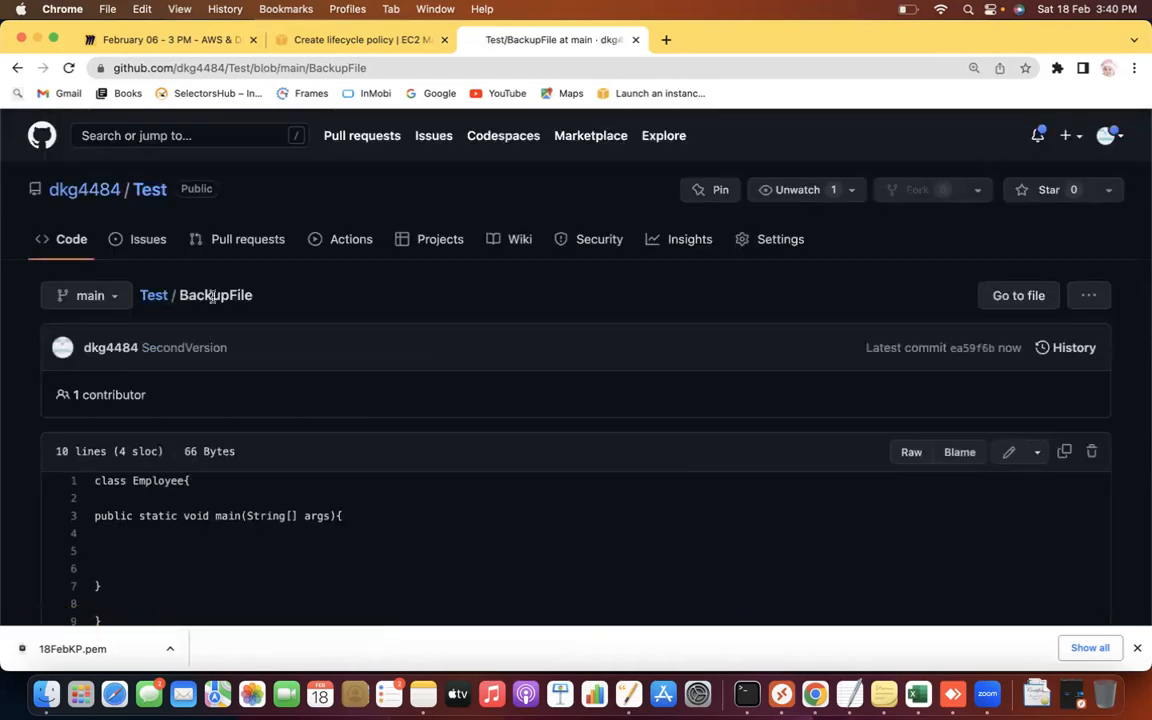
Step: Return to the Test repository's file list and reopen BackupFile to examine its code after the second commit
{"action": "left_click", "coordinate": [153, 296]}
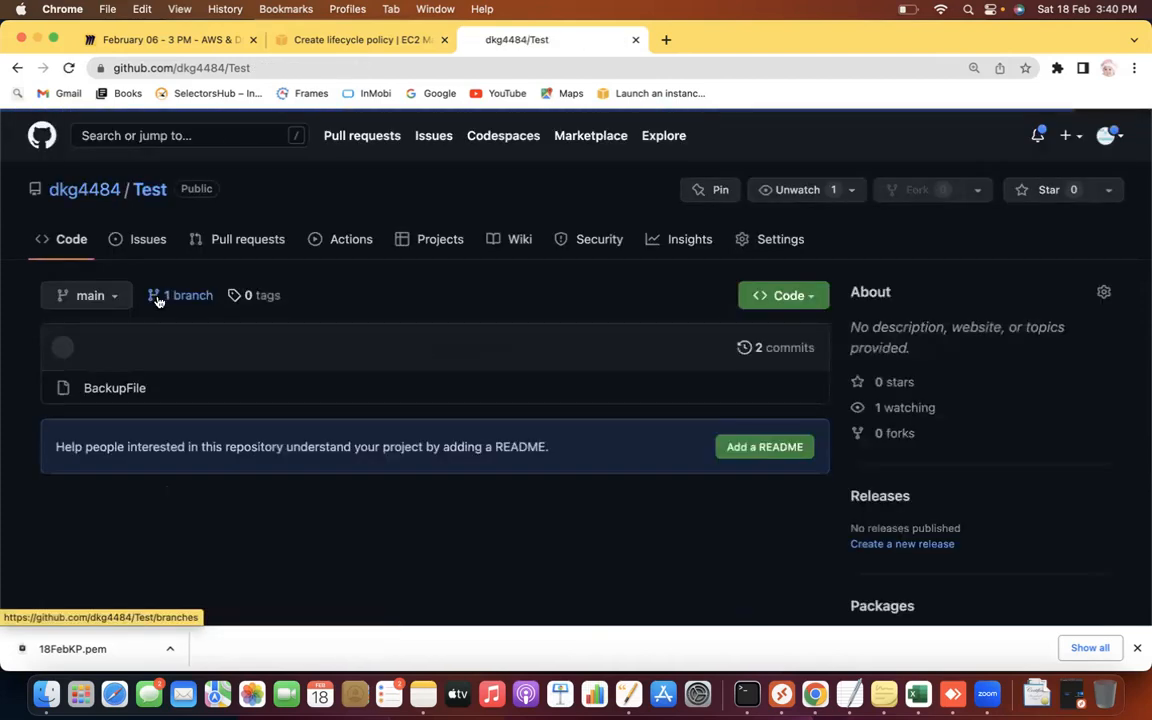
{"action": "left_click", "coordinate": [120, 390]}
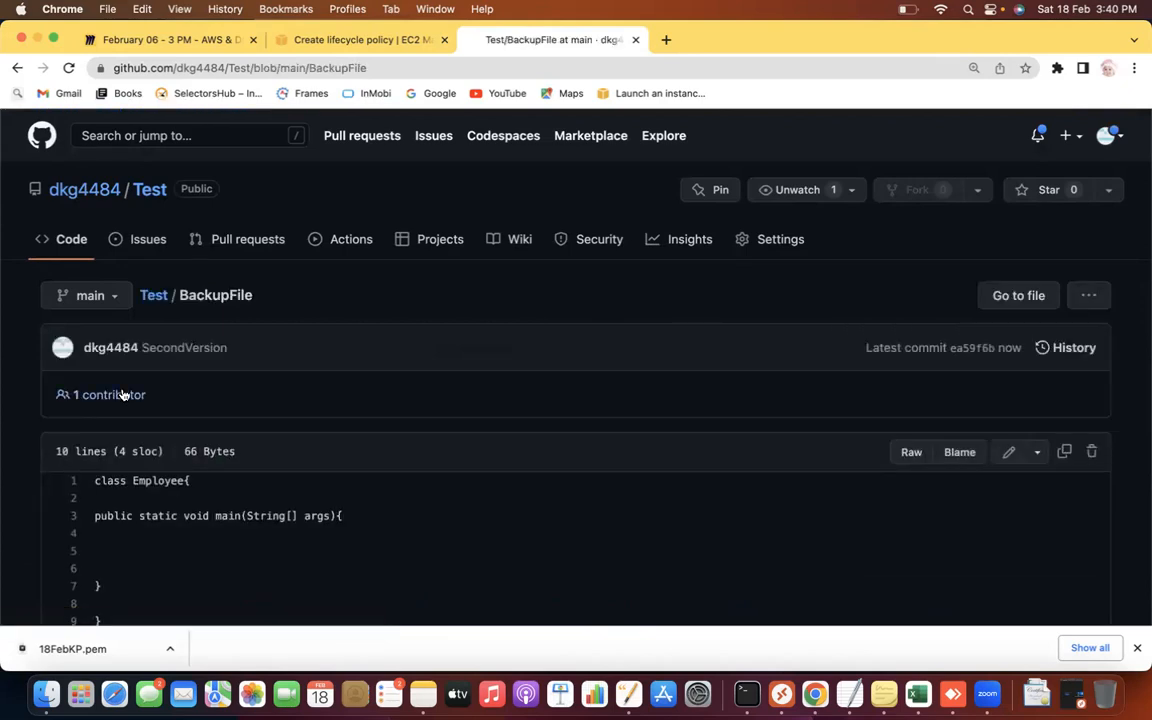
{"action": "scroll", "coordinate": [121, 393], "scroll_direction": "down", "scroll_amount": 5}
{"action": "left_click_drag", "start_coordinate": [92, 288], "coordinate": [121, 442]}
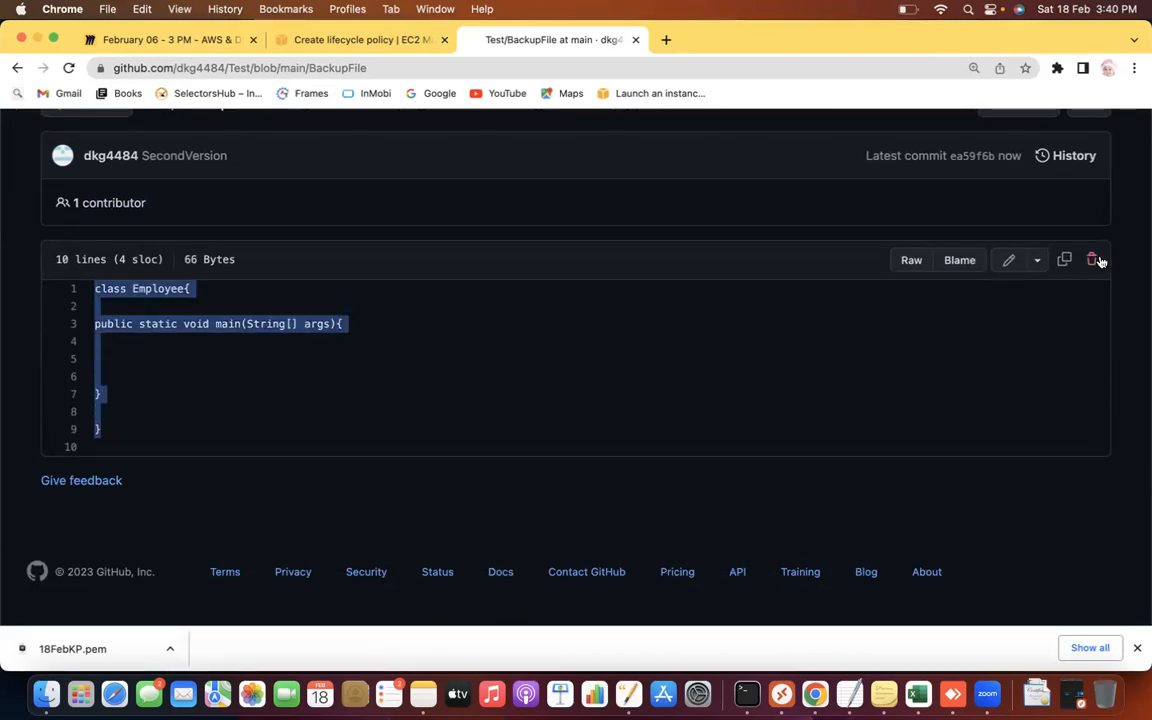
Step: Edit BackupFile and add the statement System.out.println("ThirdVersion"); inside the main method, with its argument on a second line
{"action": "left_click", "coordinate": [1007, 259]}
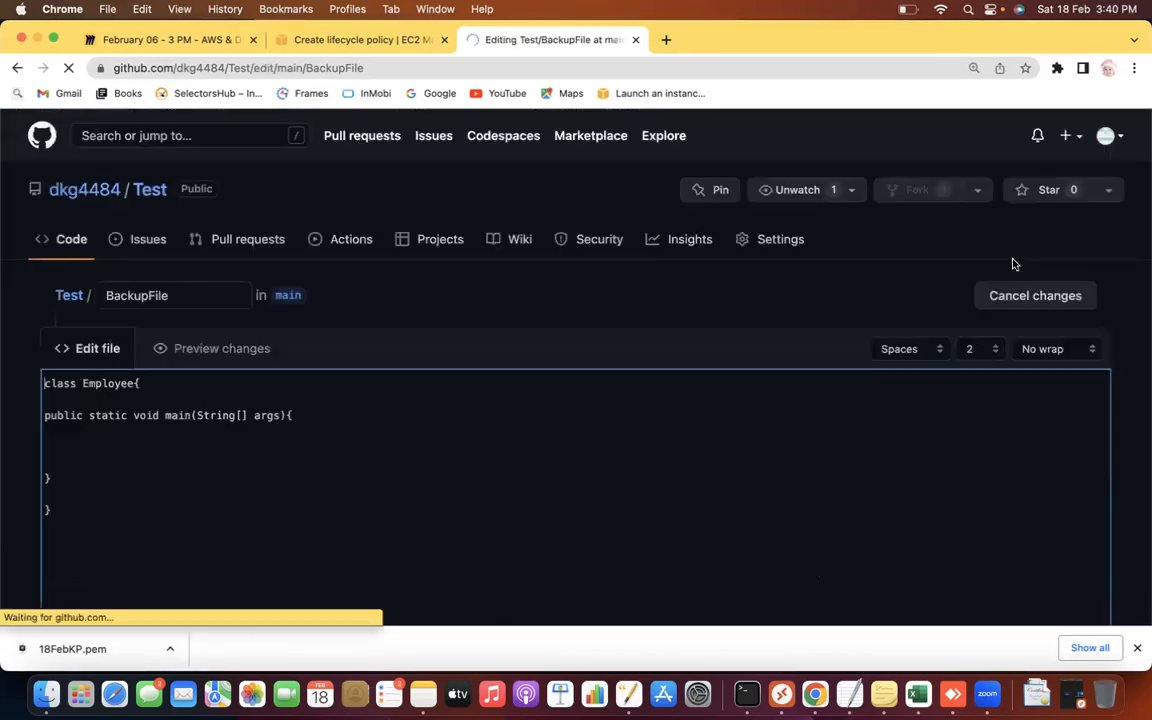
{"action": "left_click", "coordinate": [375, 411]}
{"action": "key", "text": "Return"}
{"action": "key", "text": "Return"}
{"action": "type", "text": "System.out.print"}
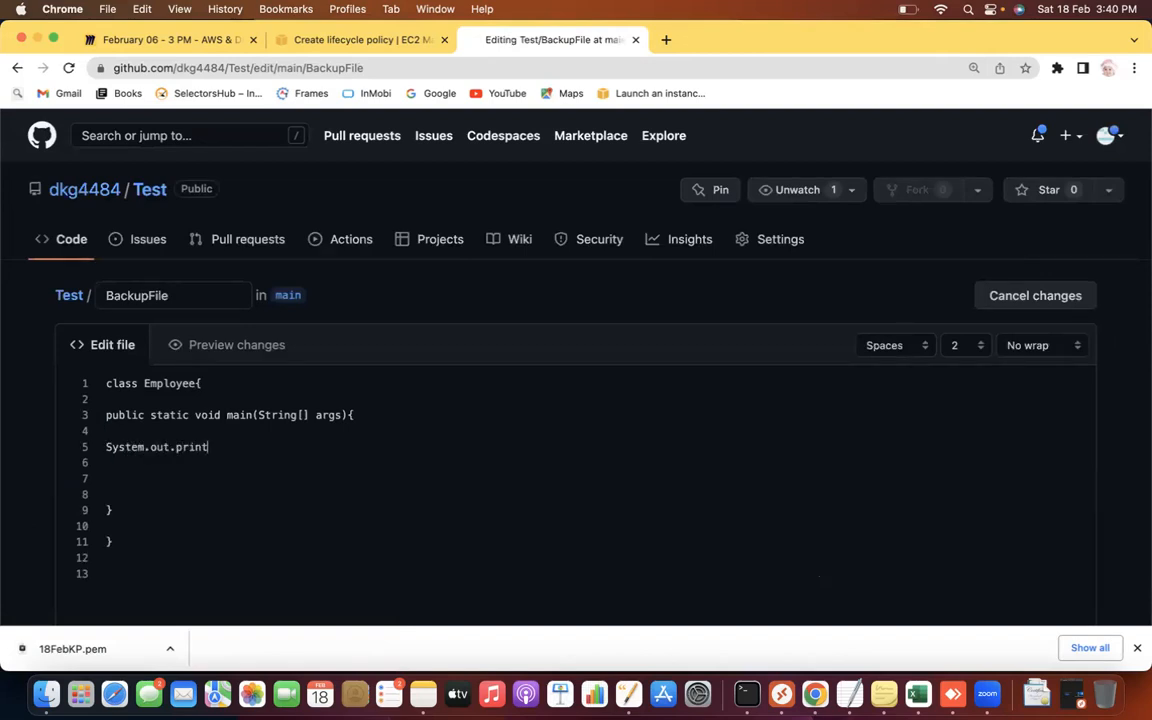
{"action": "type", "text": "ln("}
{"action": "key", "text": "Return"}
{"action": "type", "text": "\"ThirdVersion"}
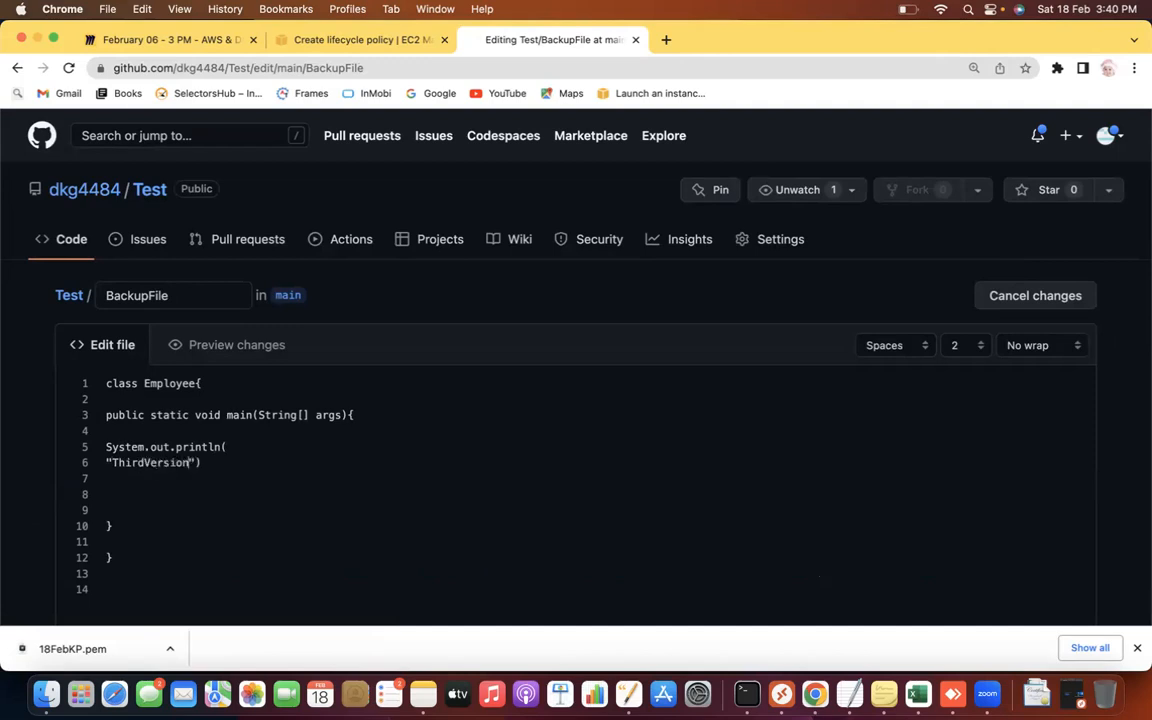
{"action": "double_click", "coordinate": [147, 465]}
{"action": "left_click", "coordinate": [212, 462]}
{"action": "type", "text": ";"}
Step: Commit the updated BackupFile directly to the main branch with the commit message ThirdVersion
{"action": "scroll", "coordinate": [29, 463], "scroll_direction": "down", "scroll_amount": 10}
{"action": "scroll", "coordinate": [29, 463], "scroll_direction": "down", "scroll_amount": 8}
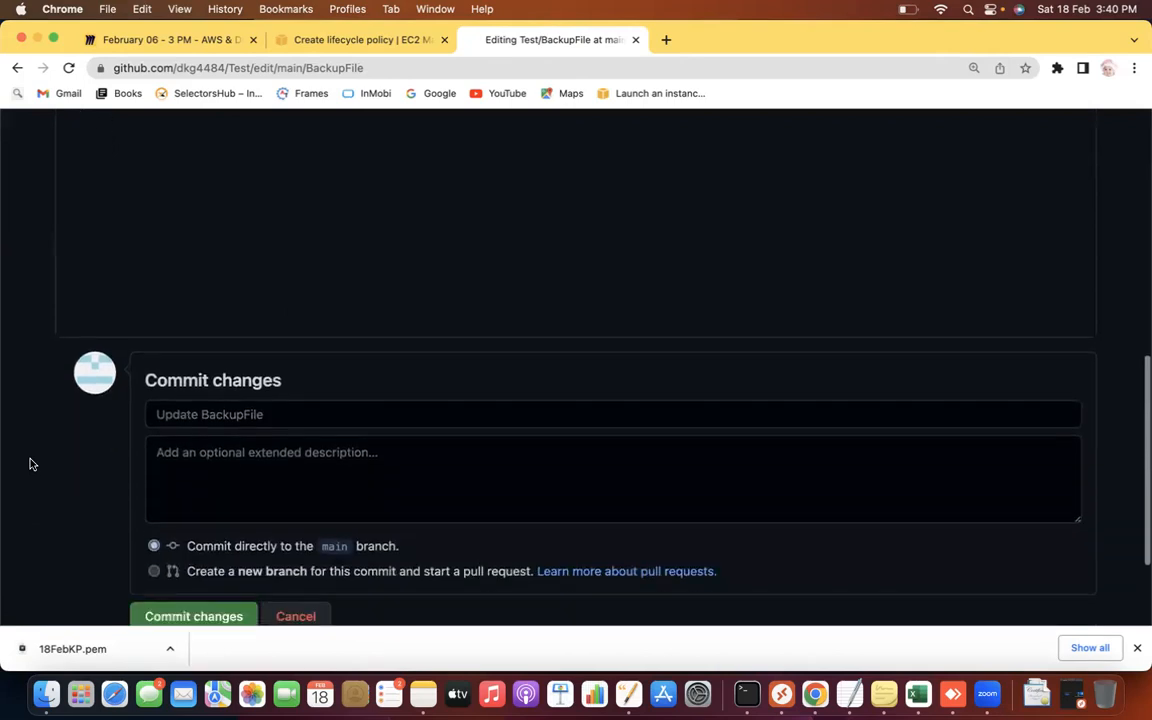
{"action": "left_click", "coordinate": [209, 278]}
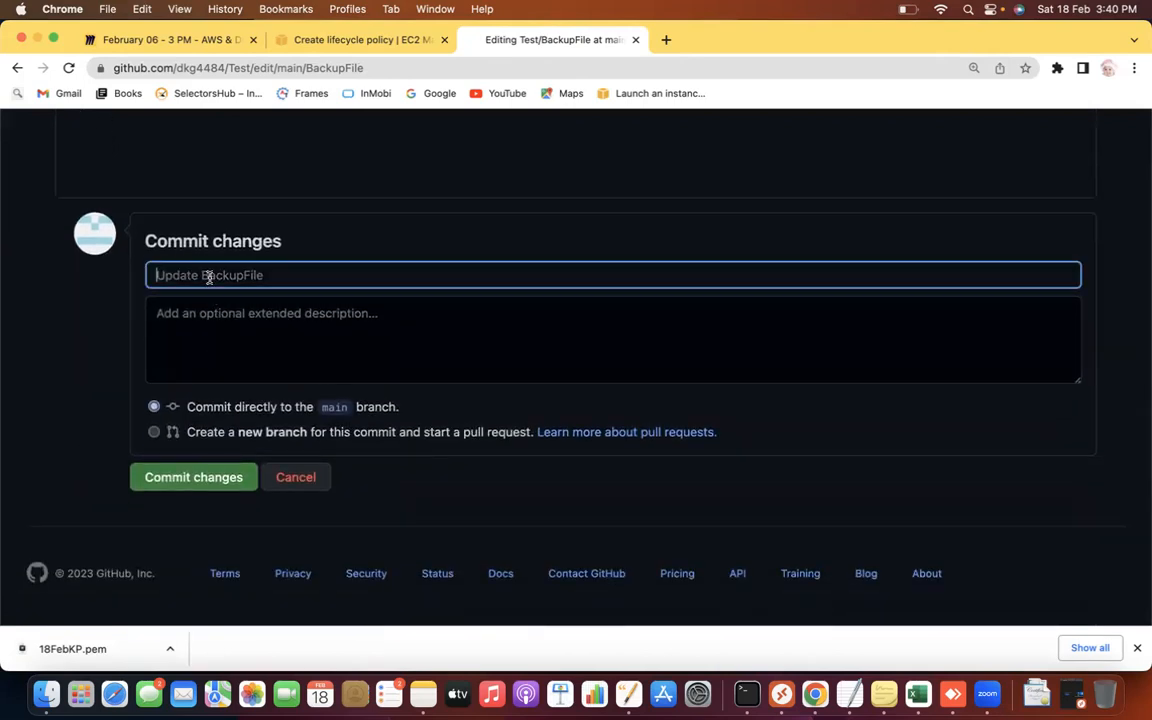
{"action": "type", "text": "ThirdVersion"}
{"action": "left_click", "coordinate": [213, 482]}
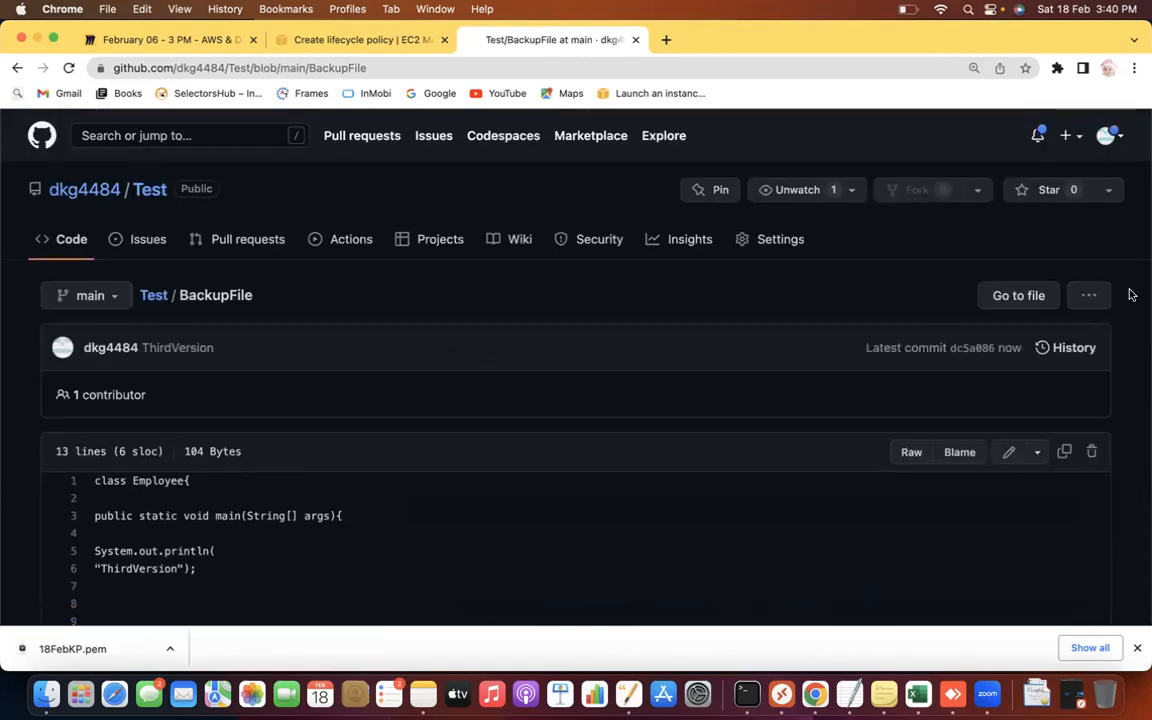
Step: Review the committed println code in BackupFile, return to the Test repository's file list and reopen the file
{"action": "scroll", "coordinate": [1131, 317], "scroll_direction": "down", "scroll_amount": 1}
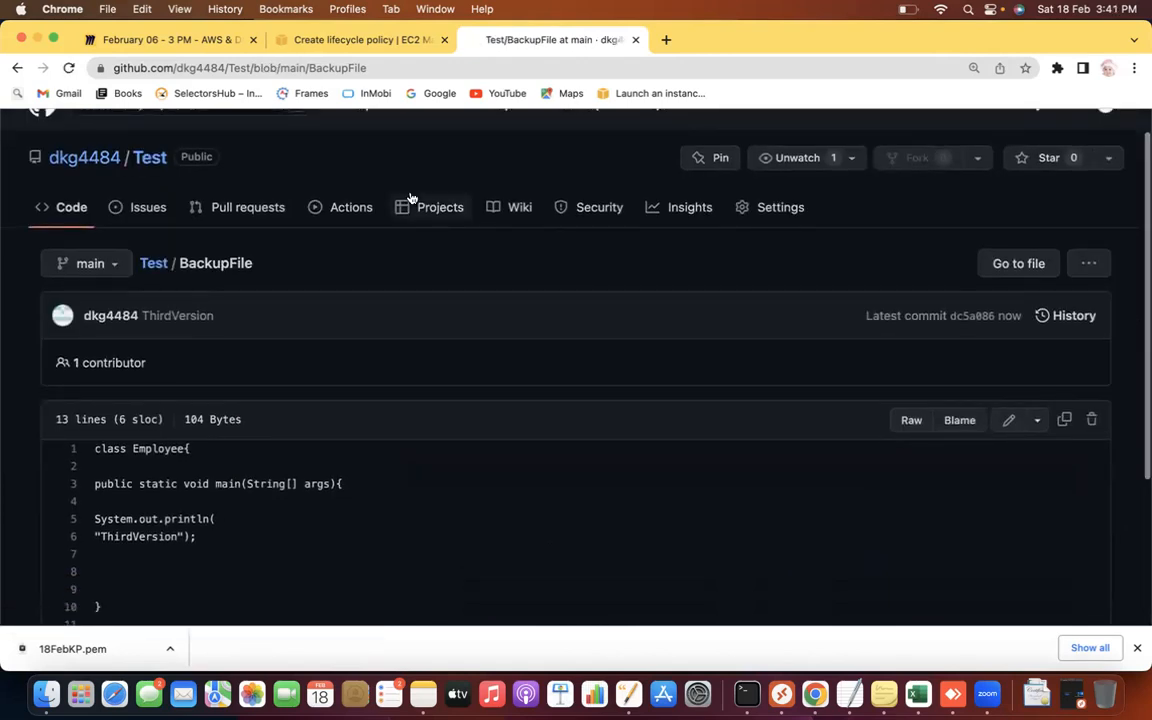
{"action": "left_click", "coordinate": [157, 263]}
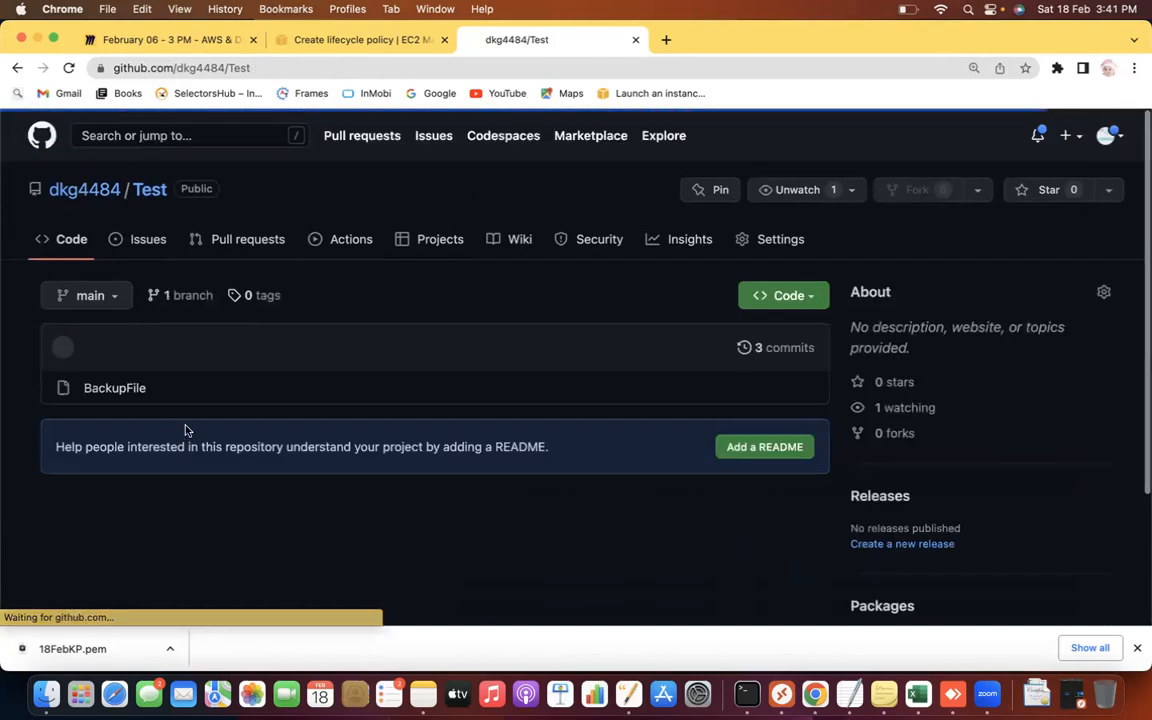
{"action": "left_click", "coordinate": [125, 392]}
{"action": "scroll", "coordinate": [125, 392], "scroll_direction": "down", "scroll_amount": 3}
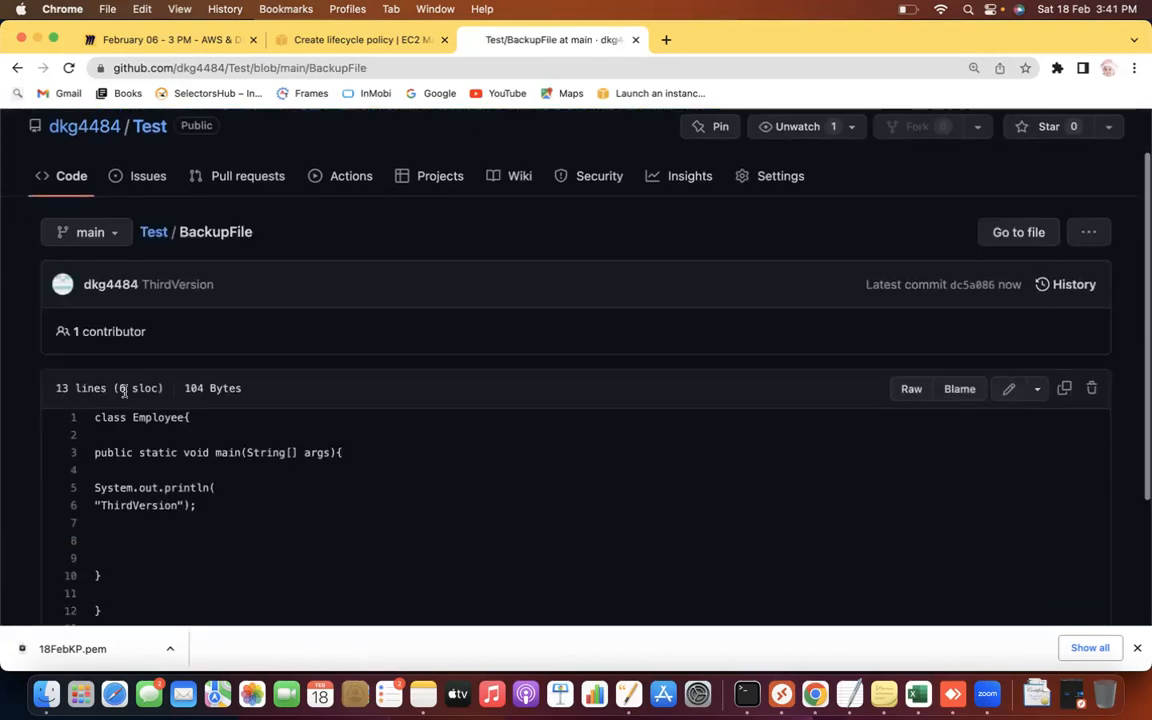
{"action": "scroll", "coordinate": [125, 391], "scroll_direction": "up", "scroll_amount": 4}
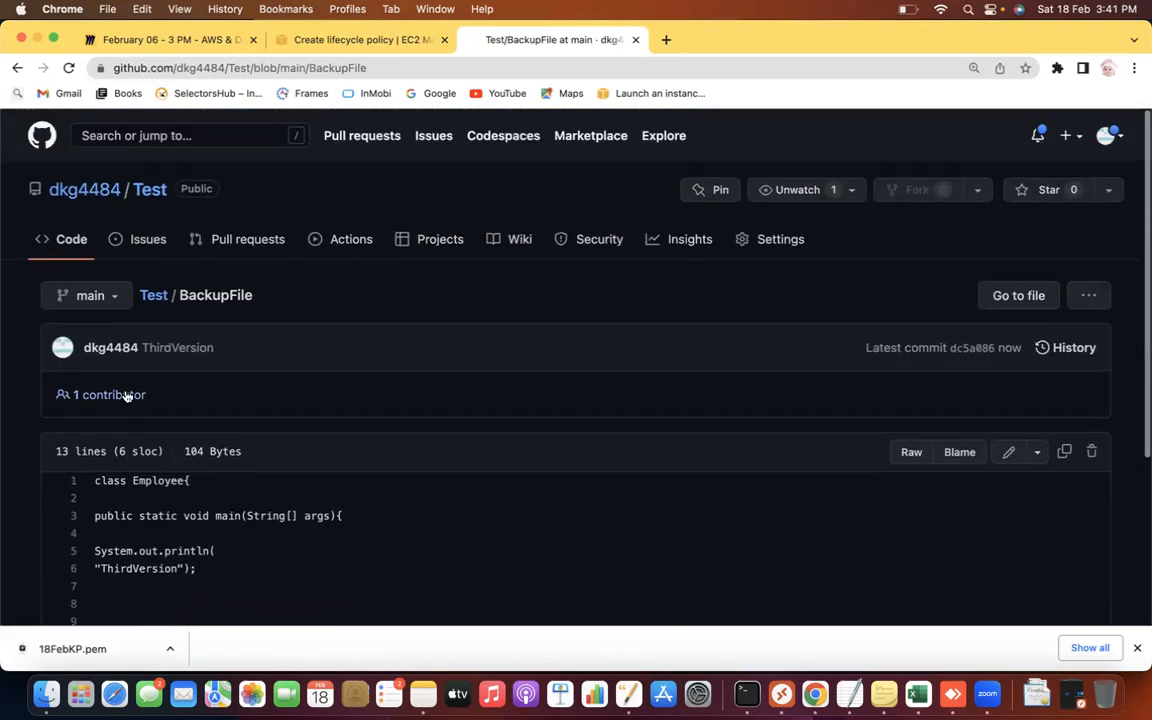
Step: Edit BackupFile and add System.out.println("Hi done...") below the ThirdVersion statement in the main method
{"action": "left_click", "coordinate": [1009, 452]}
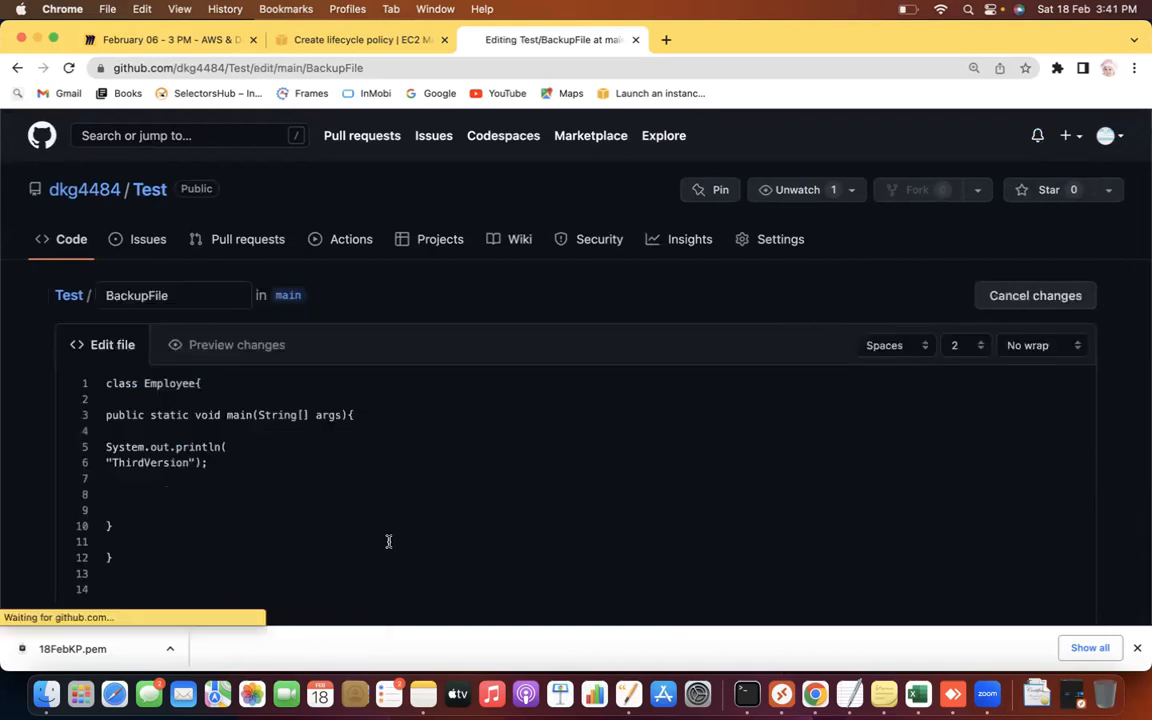
{"action": "left_click", "coordinate": [220, 463]}
{"action": "key", "text": "Return"}
{"action": "key", "text": "Return"}
{"action": "key", "text": "Return"}
{"action": "type", "text": "System.out.println"}
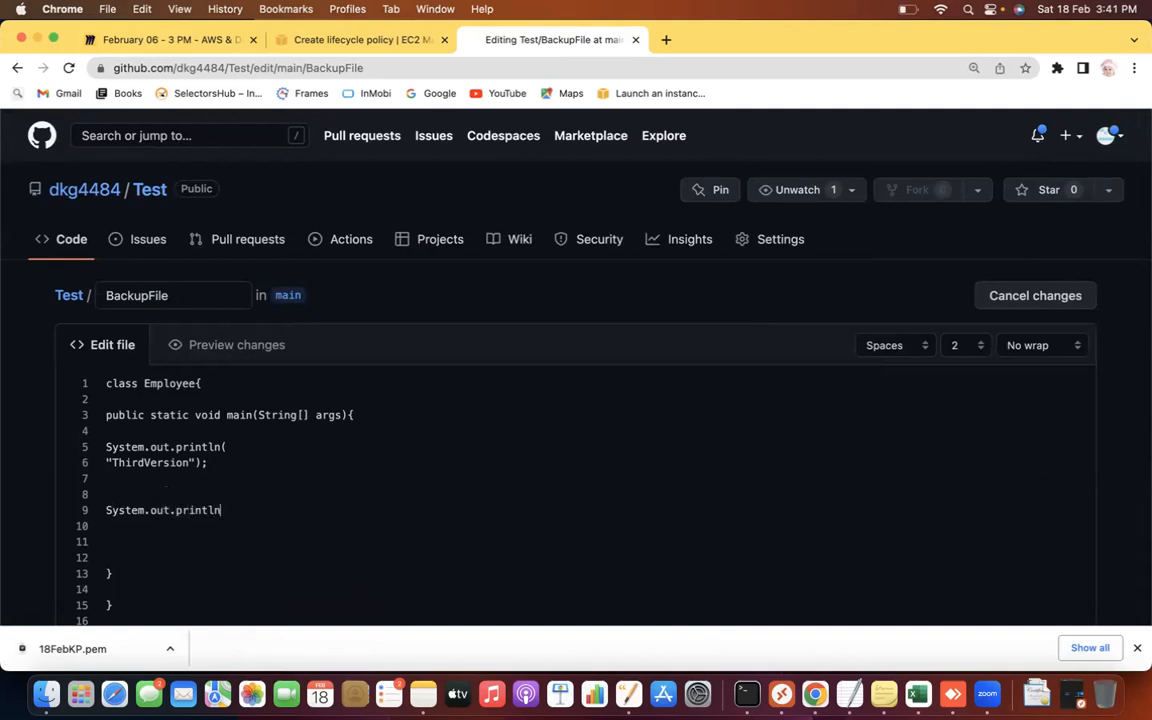
{"action": "type", "text": "(\"Hi done..."}
Step: Commit the edited BackupFile directly to the main branch with the commit message FourthVersion
{"action": "scroll", "coordinate": [1122, 384], "scroll_direction": "down", "scroll_amount": 1}
{"action": "scroll", "coordinate": [1122, 384], "scroll_direction": "down", "scroll_amount": 10}
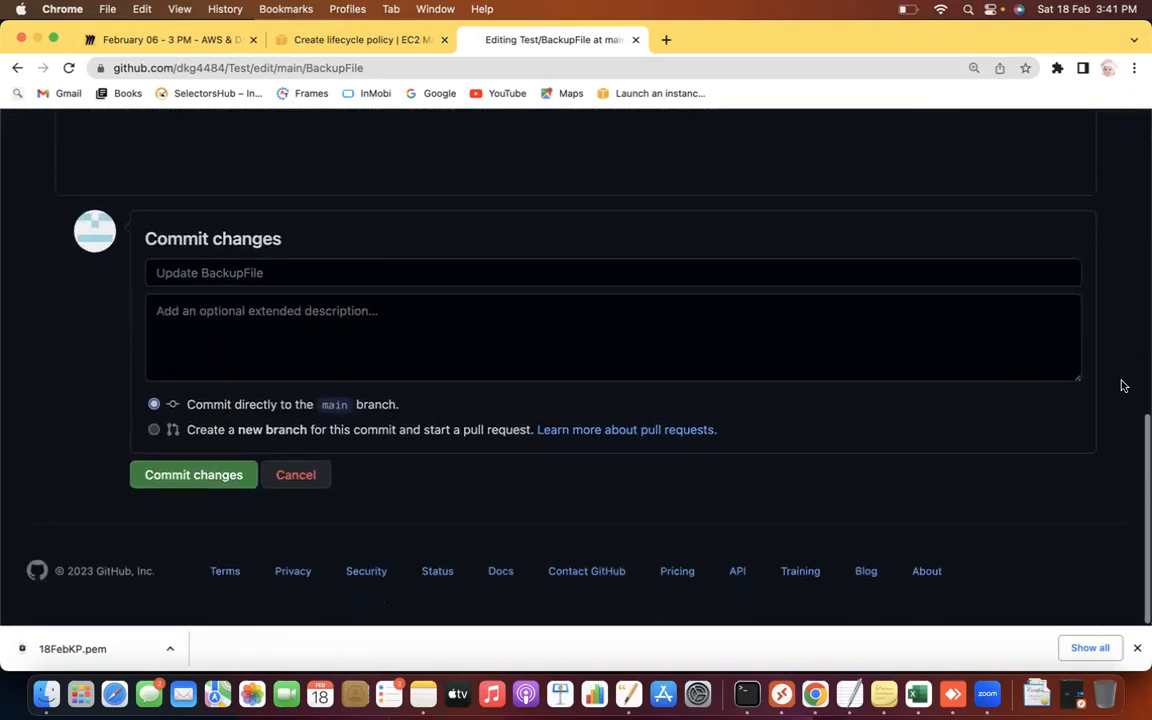
{"action": "left_click", "coordinate": [206, 270]}
{"action": "type", "text": "FourthVersion"}
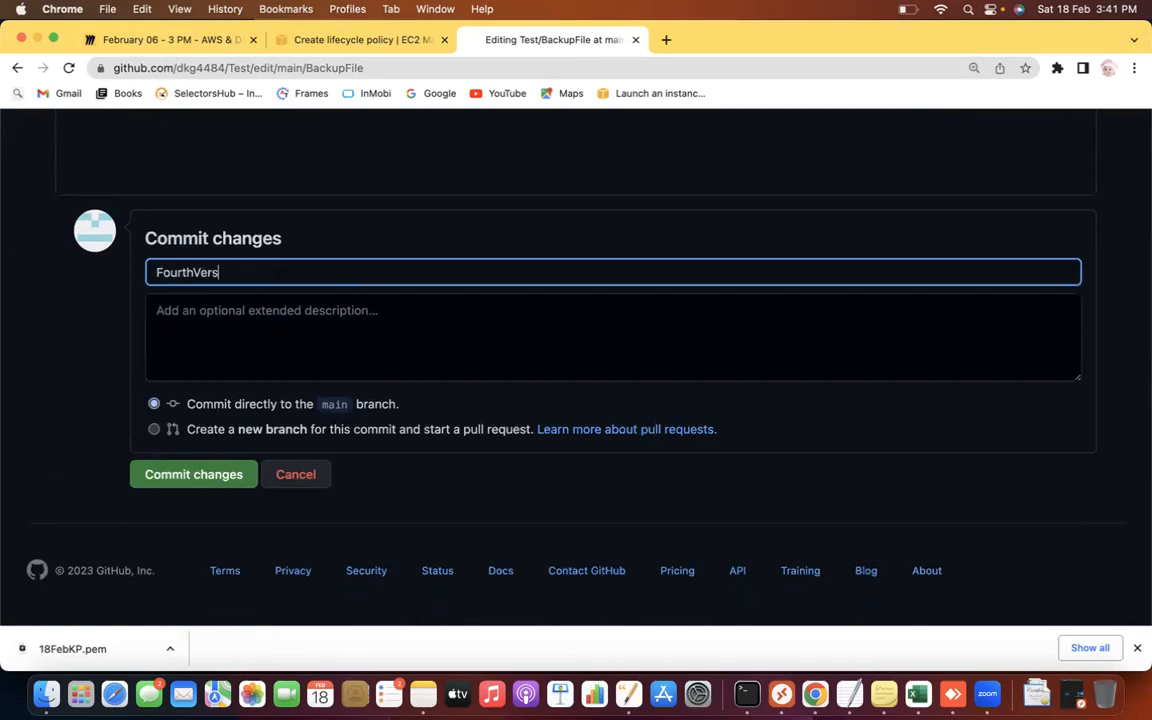
{"action": "left_click", "coordinate": [170, 460]}
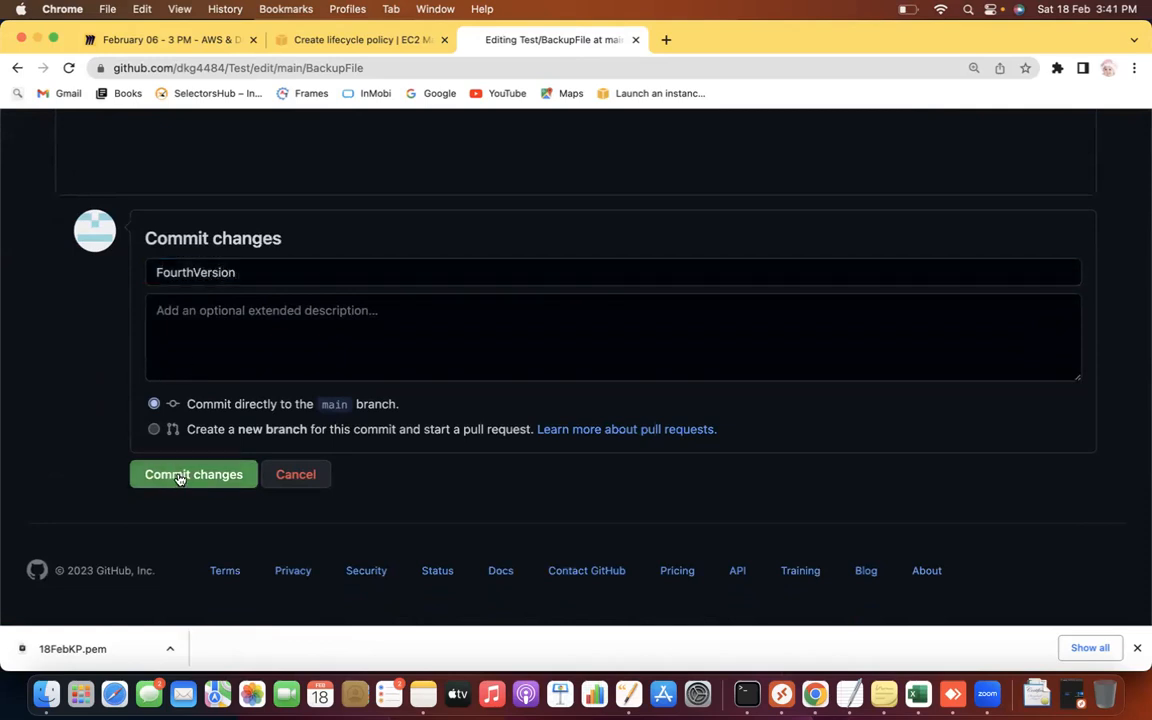
{"action": "left_click", "coordinate": [180, 476]}
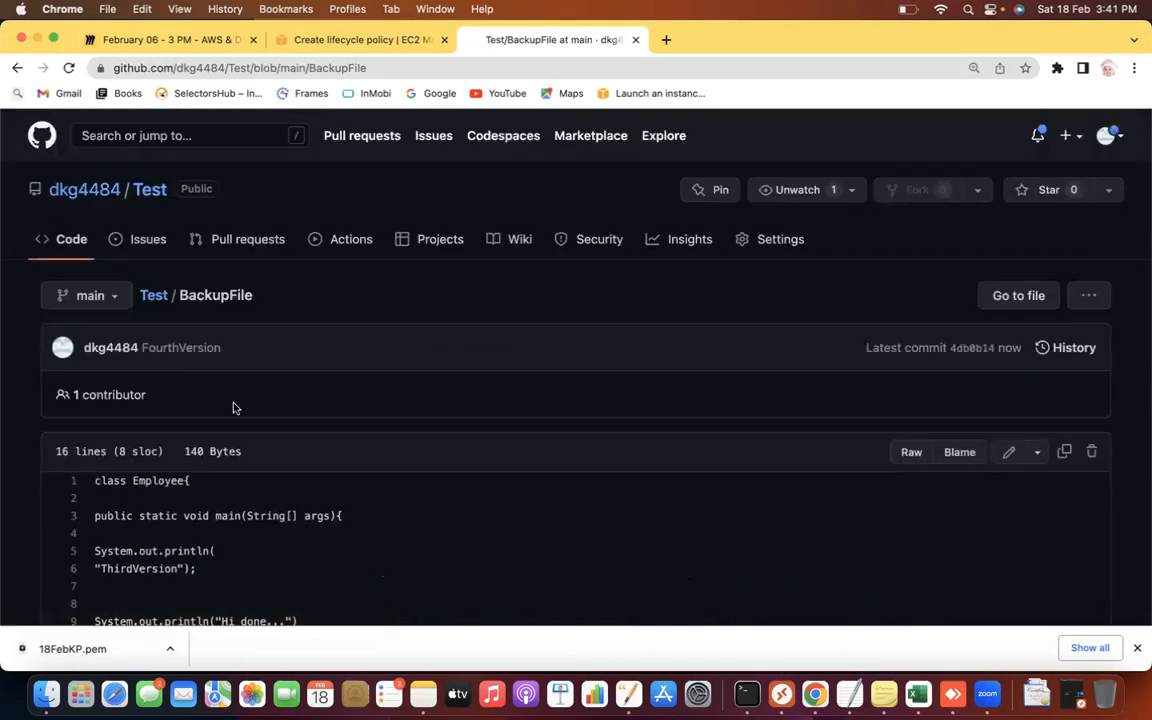
Step: Return to the Test repository's file list to examine BackupFile's latest commit message and the commit history entry
{"action": "left_click", "coordinate": [154, 295]}
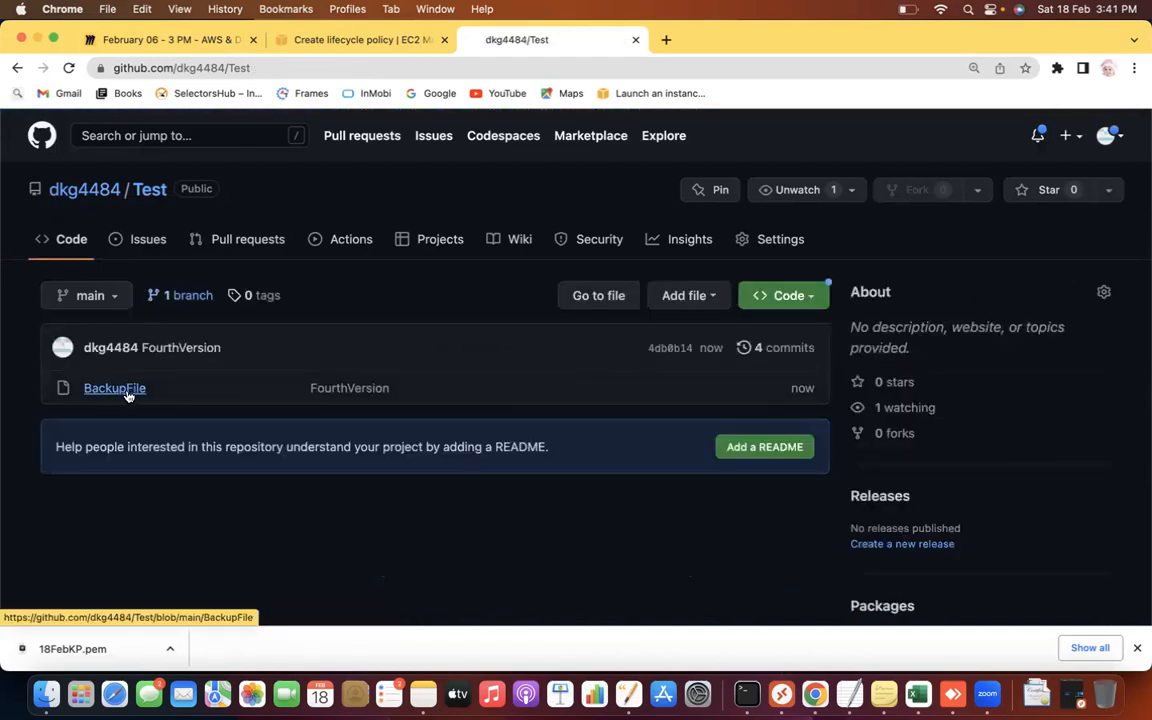
{"action": "key", "text": "super+equal"}
{"action": "key", "text": "super+equal"}
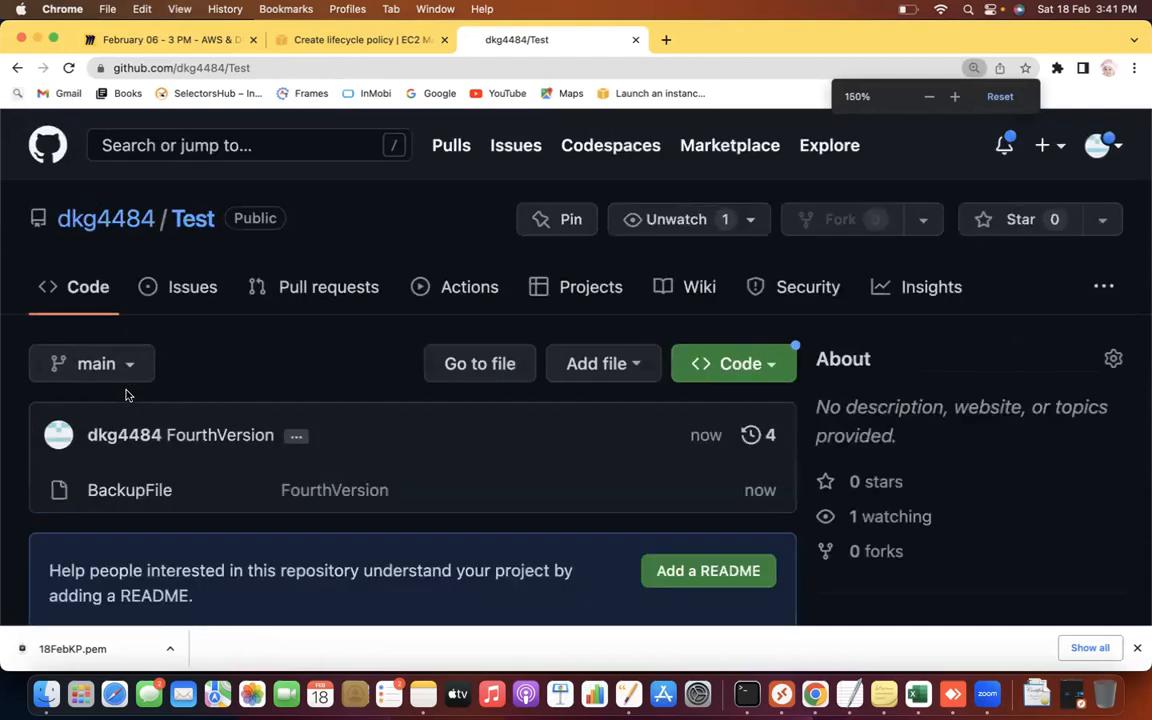
{"action": "key", "text": "super+minus"}
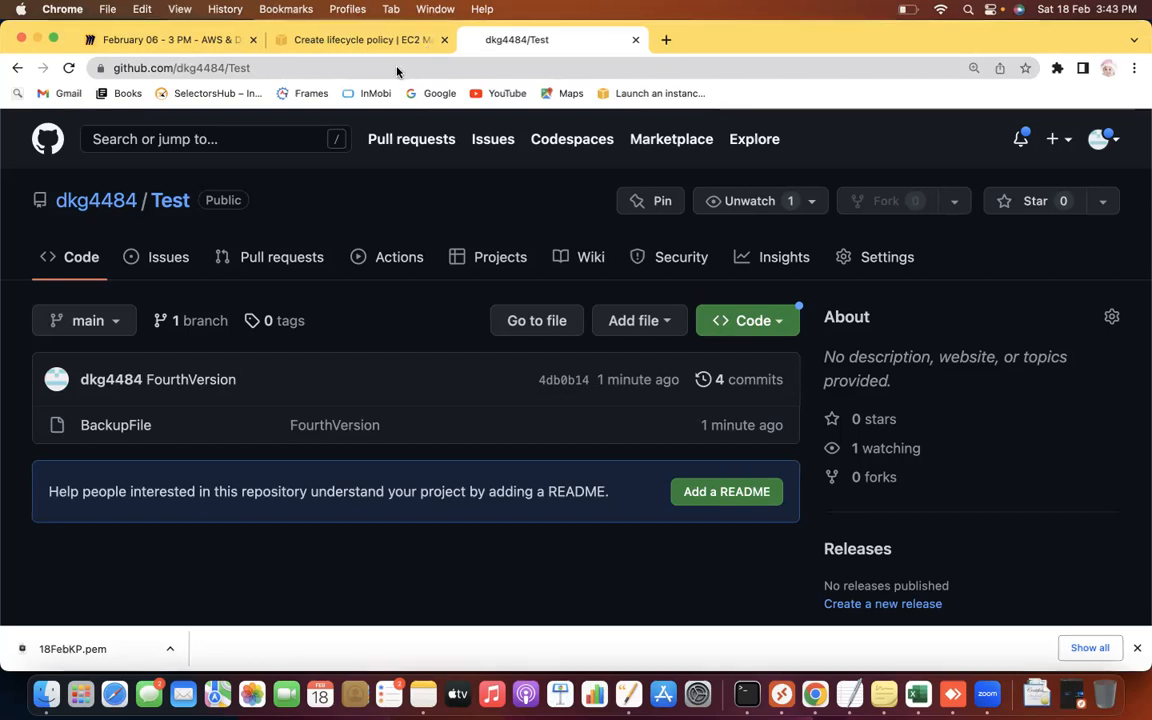
Step: Open BackupFile, go back to the Test repository's file list and show the repository's HTTPS clone options
{"action": "left_click", "coordinate": [120, 426]}
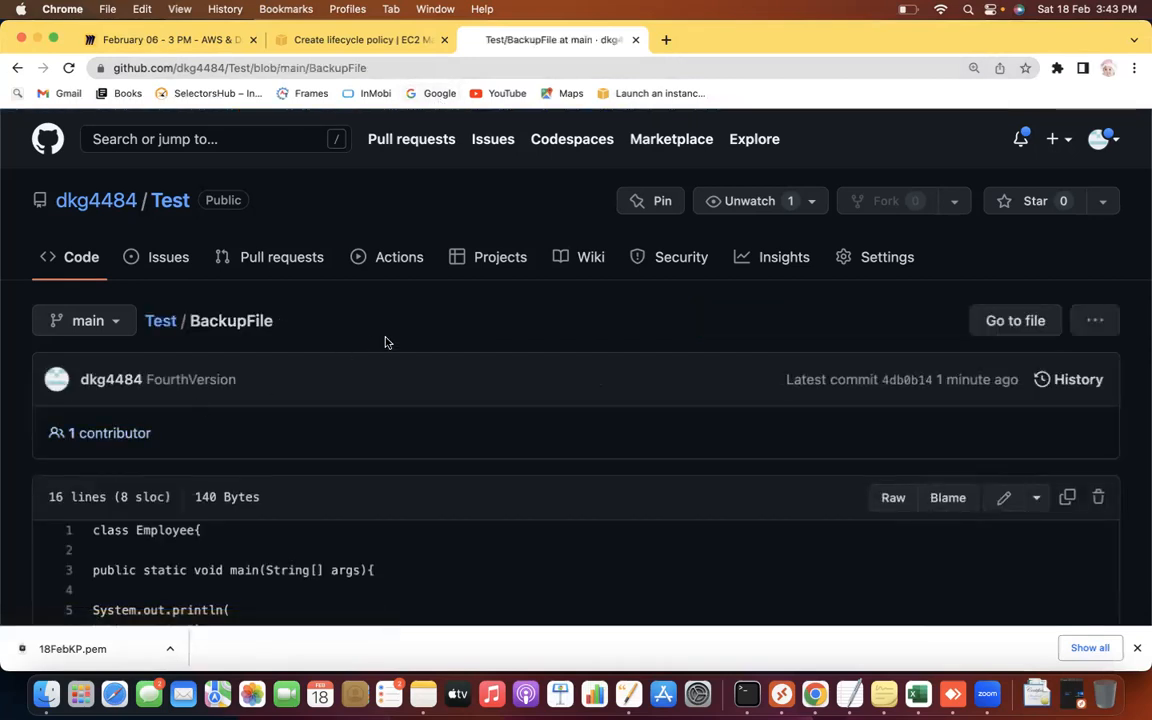
{"action": "left_click", "coordinate": [155, 321]}
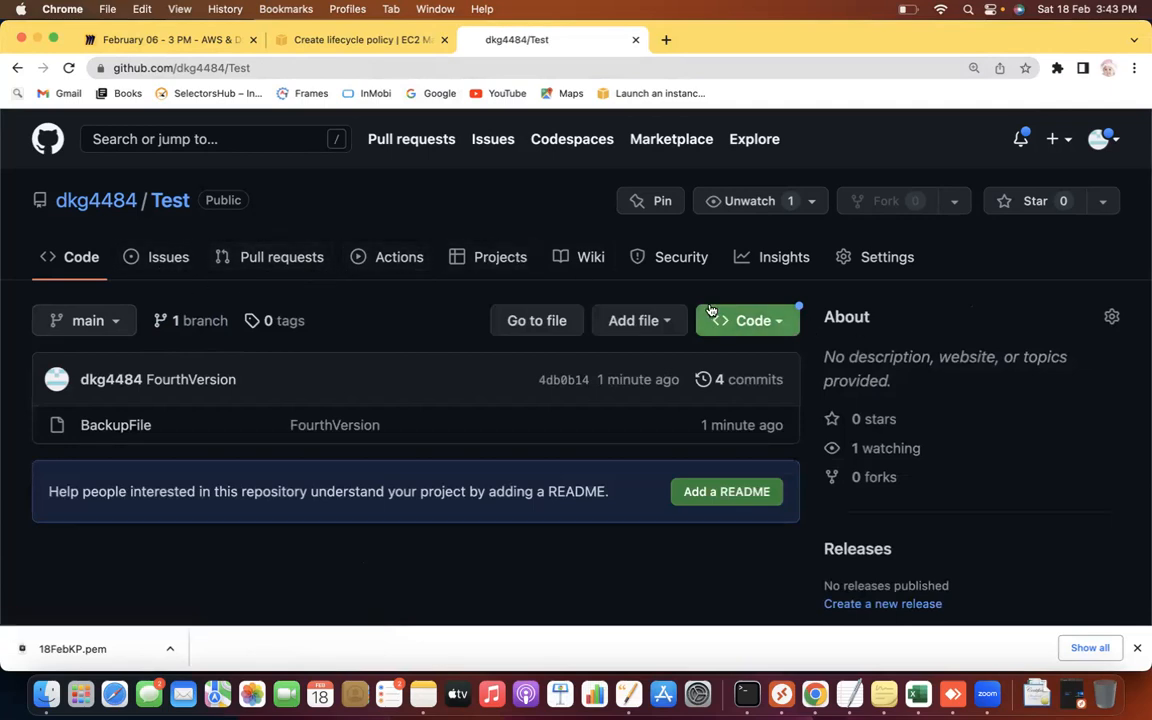
{"action": "left_click", "coordinate": [736, 321]}
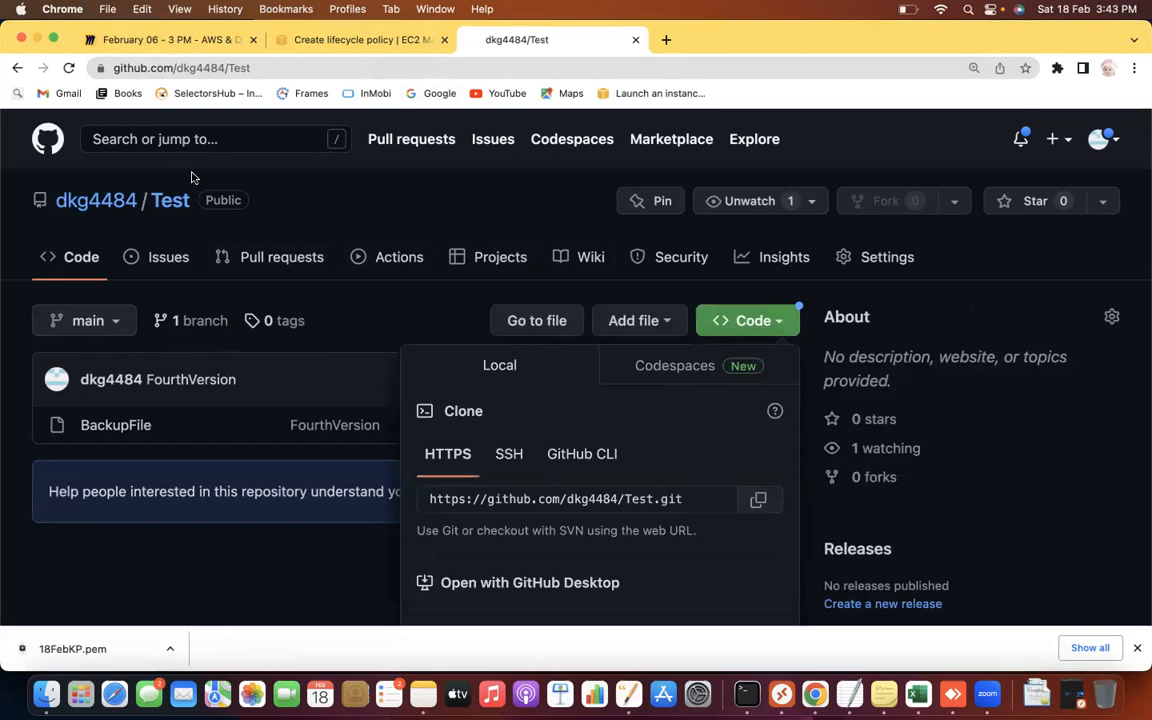
Step: Close the clone options and open the Test repository's commit history to examine when each of the commits was made
{"action": "left_click", "coordinate": [165, 264]}
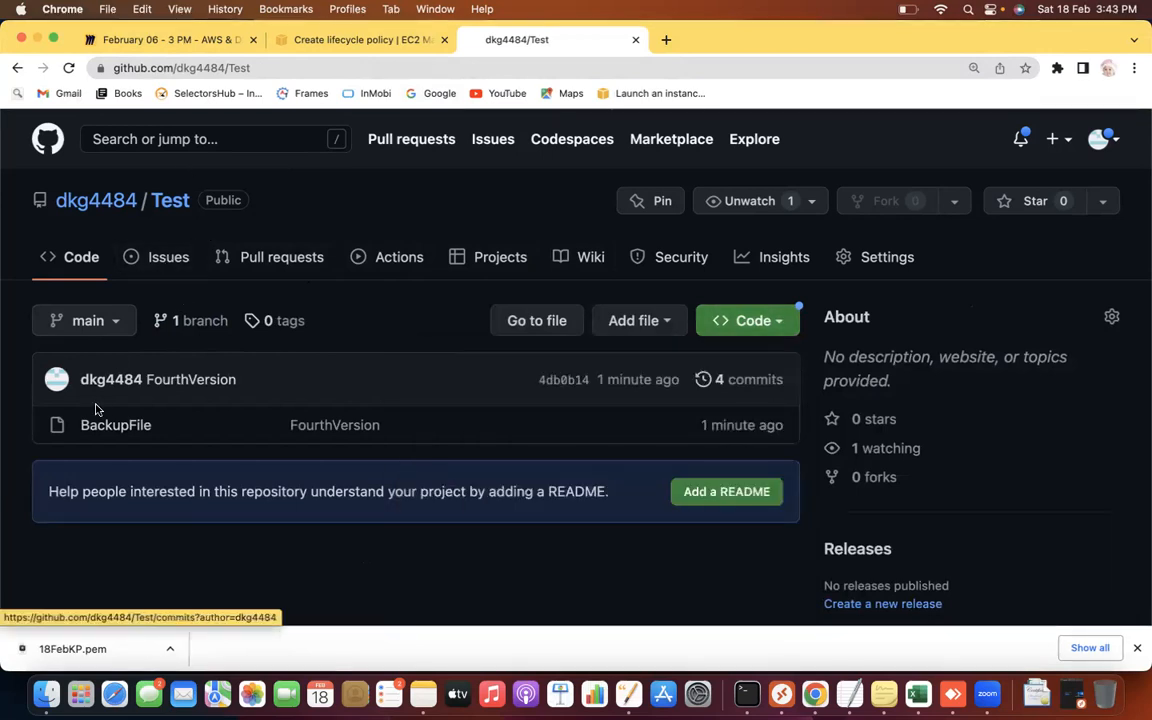
{"action": "left_click", "coordinate": [737, 381]}
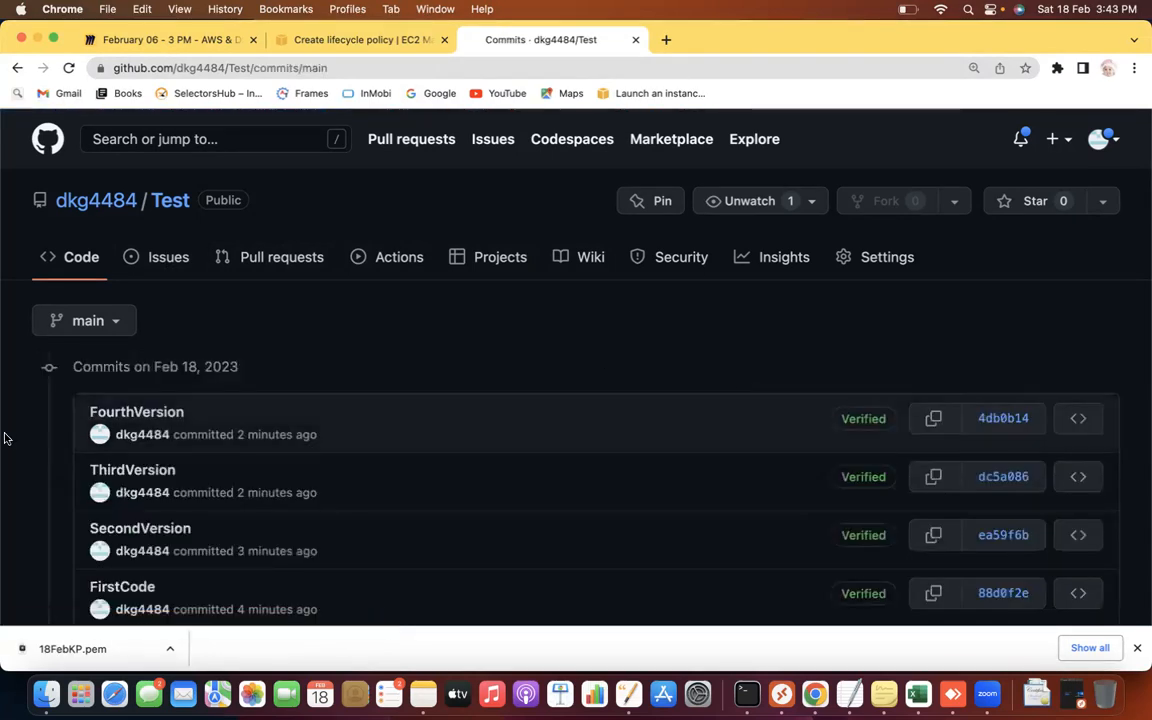
{"action": "scroll", "coordinate": [14, 449], "scroll_direction": "down", "scroll_amount": 5}
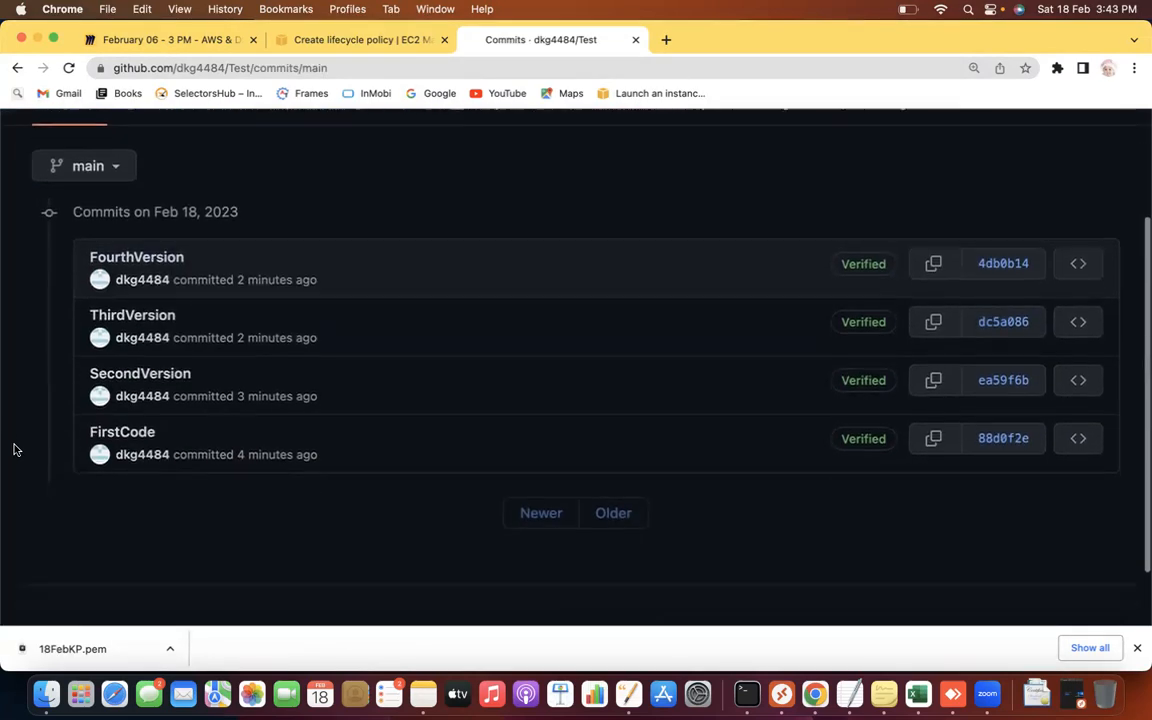
{"action": "left_click_drag", "start_coordinate": [342, 419], "coordinate": [188, 409]}
{"action": "left_click_drag", "start_coordinate": [316, 360], "coordinate": [172, 360]}
{"action": "left_click_drag", "start_coordinate": [317, 301], "coordinate": [167, 299]}
{"action": "left_click", "coordinate": [345, 246]}
{"action": "left_click_drag", "start_coordinate": [345, 246], "coordinate": [187, 243]}
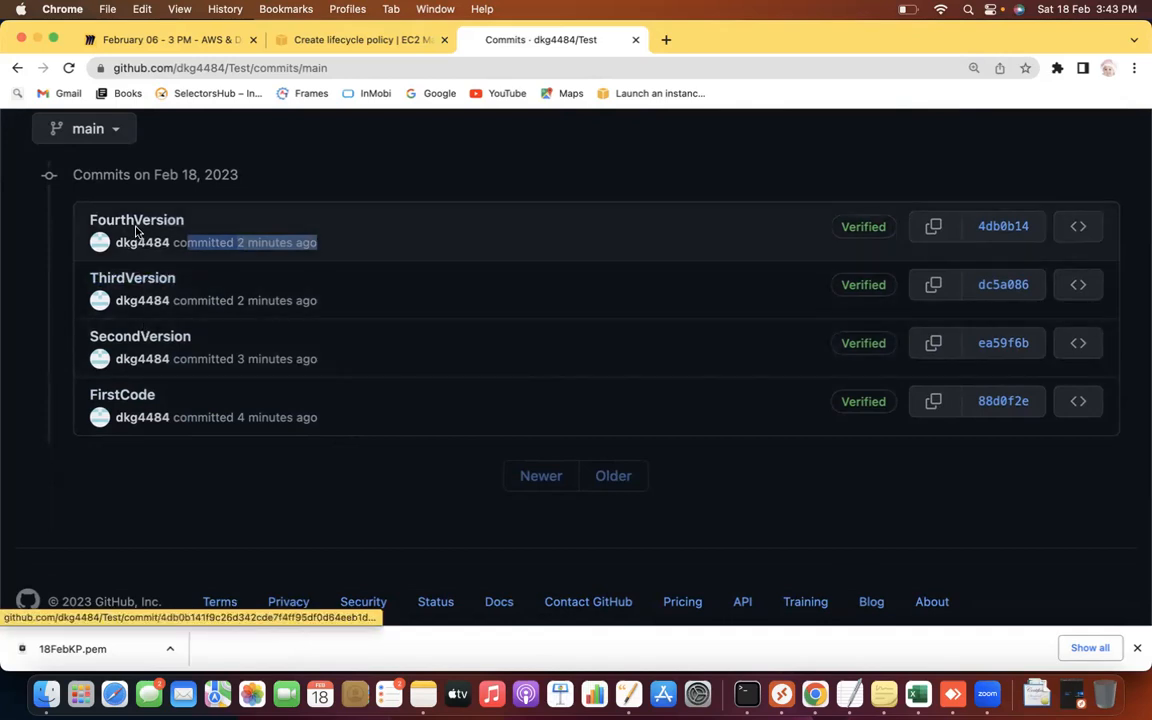
Step: Open the FirstCode commit to review its BackupFile changes and return to the commit list
{"action": "left_click", "coordinate": [121, 395]}
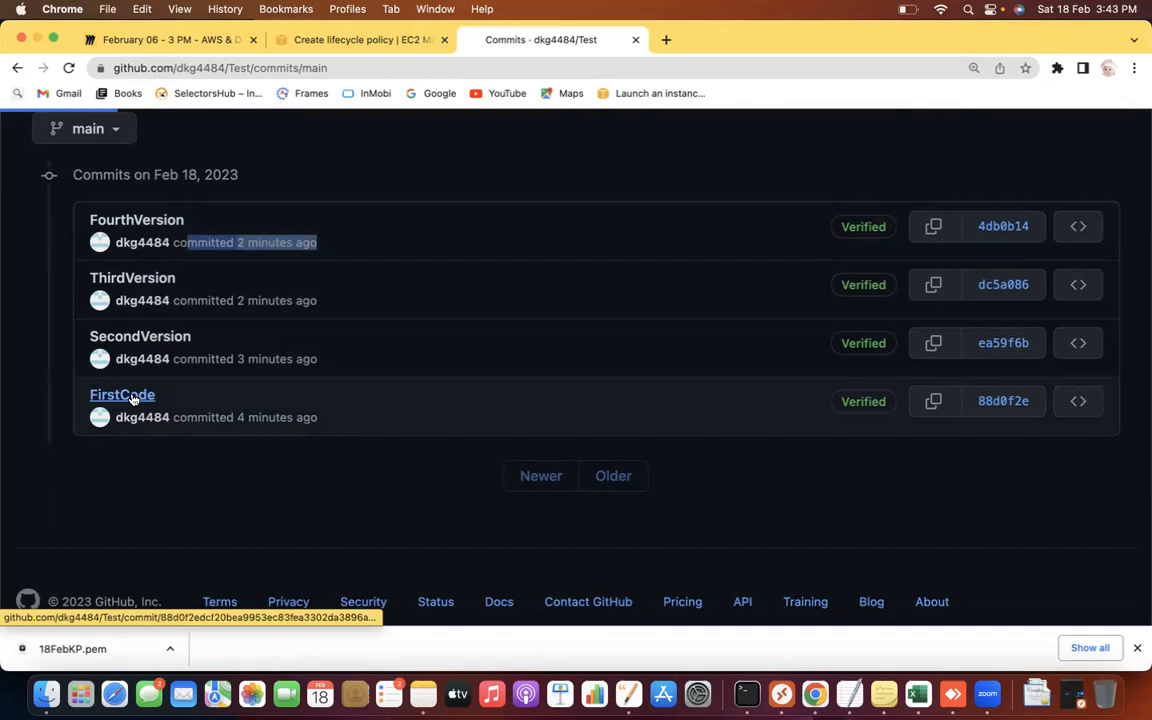
{"action": "scroll", "coordinate": [131, 399], "scroll_direction": "down", "scroll_amount": 1}
{"action": "scroll", "coordinate": [131, 398], "scroll_direction": "down", "scroll_amount": 3}
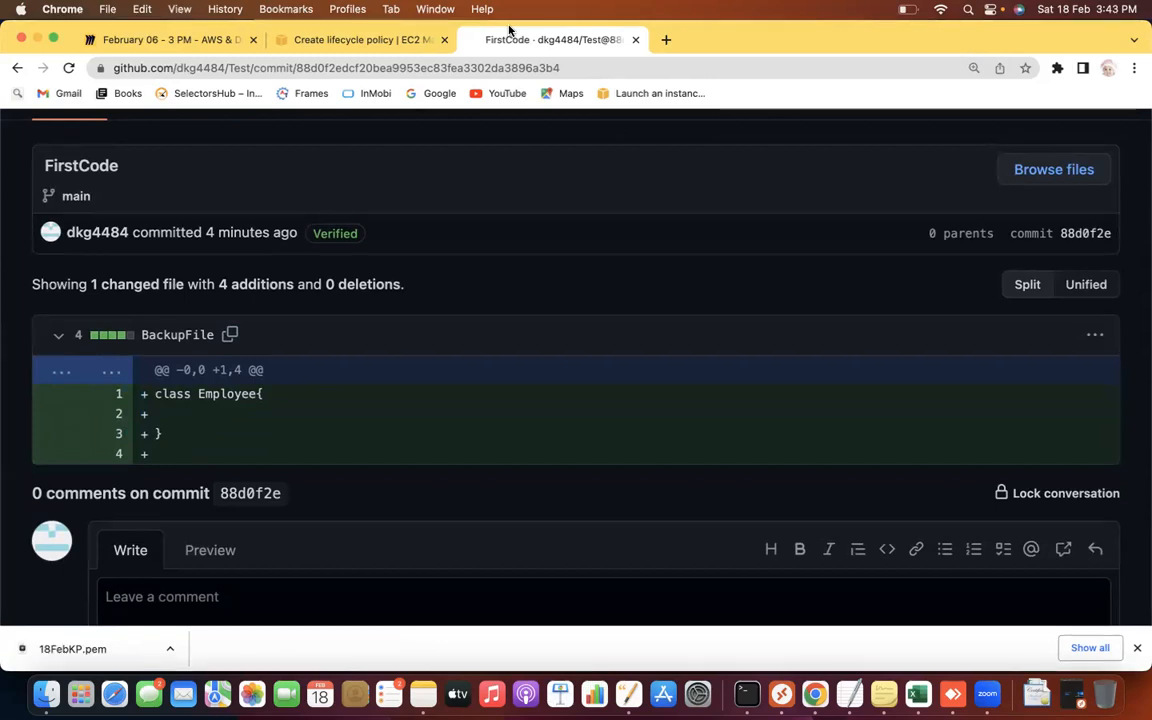
{"action": "left_click", "coordinate": [14, 68]}
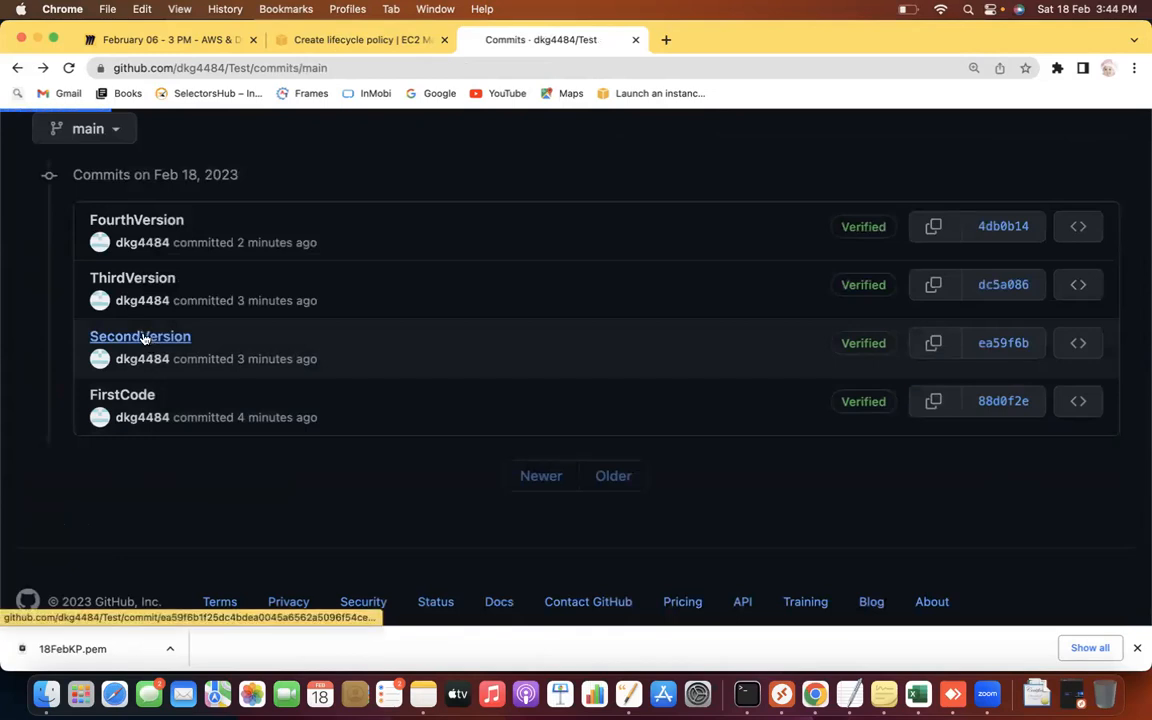
Step: Open the SecondVersion commit to review the lines added to BackupFile and return to the commit list
{"action": "left_click", "coordinate": [143, 338]}
{"action": "scroll", "coordinate": [143, 338], "scroll_direction": "down", "scroll_amount": 2}
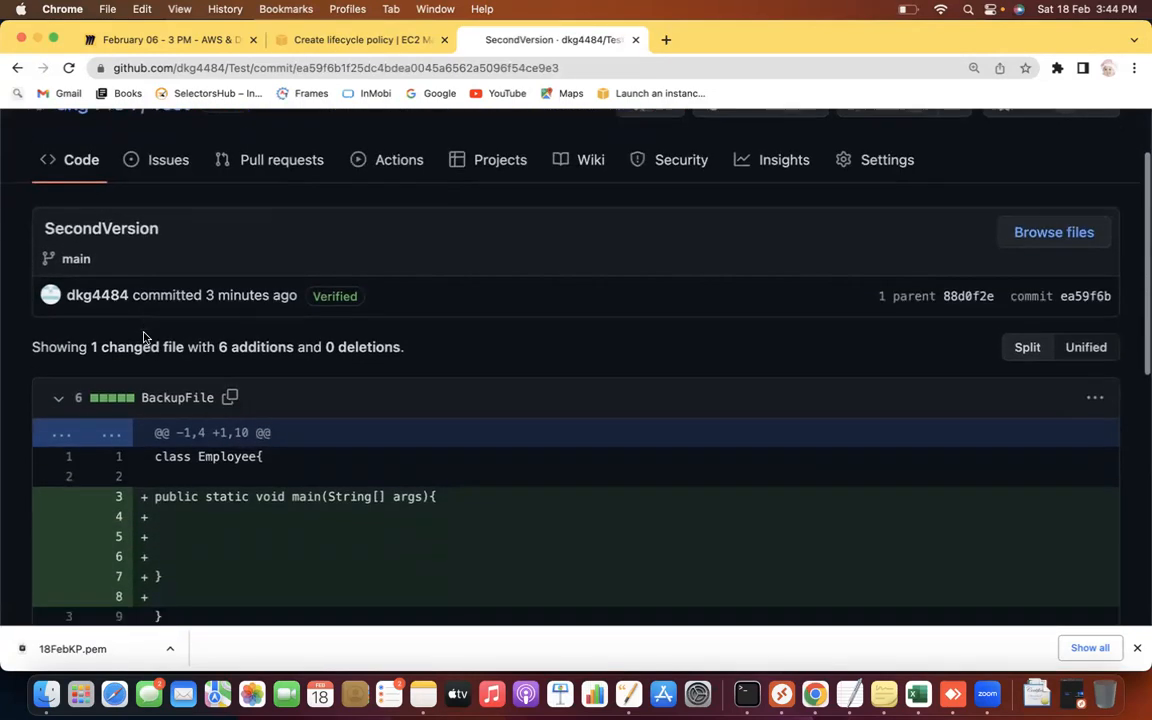
{"action": "scroll", "coordinate": [143, 338], "scroll_direction": "down", "scroll_amount": 1}
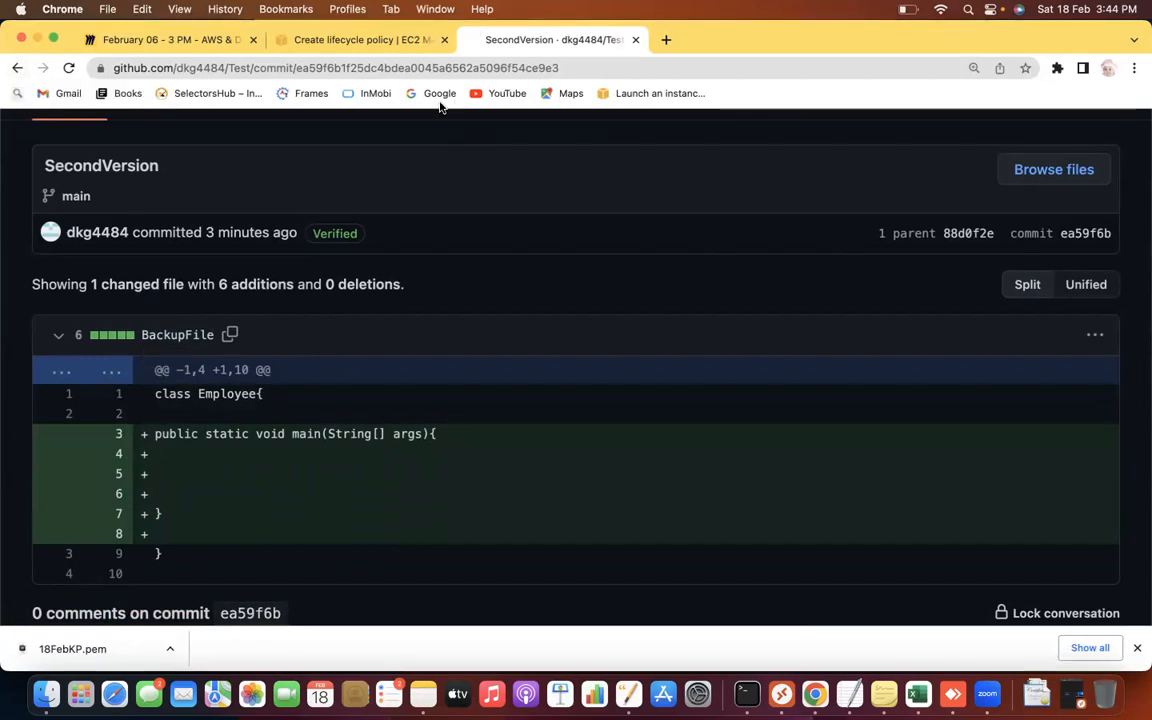
{"action": "left_click", "coordinate": [18, 72]}
Step: Open the ThirdVersion commit and highlight the main method in its BackupFile diff
{"action": "left_click", "coordinate": [140, 279]}
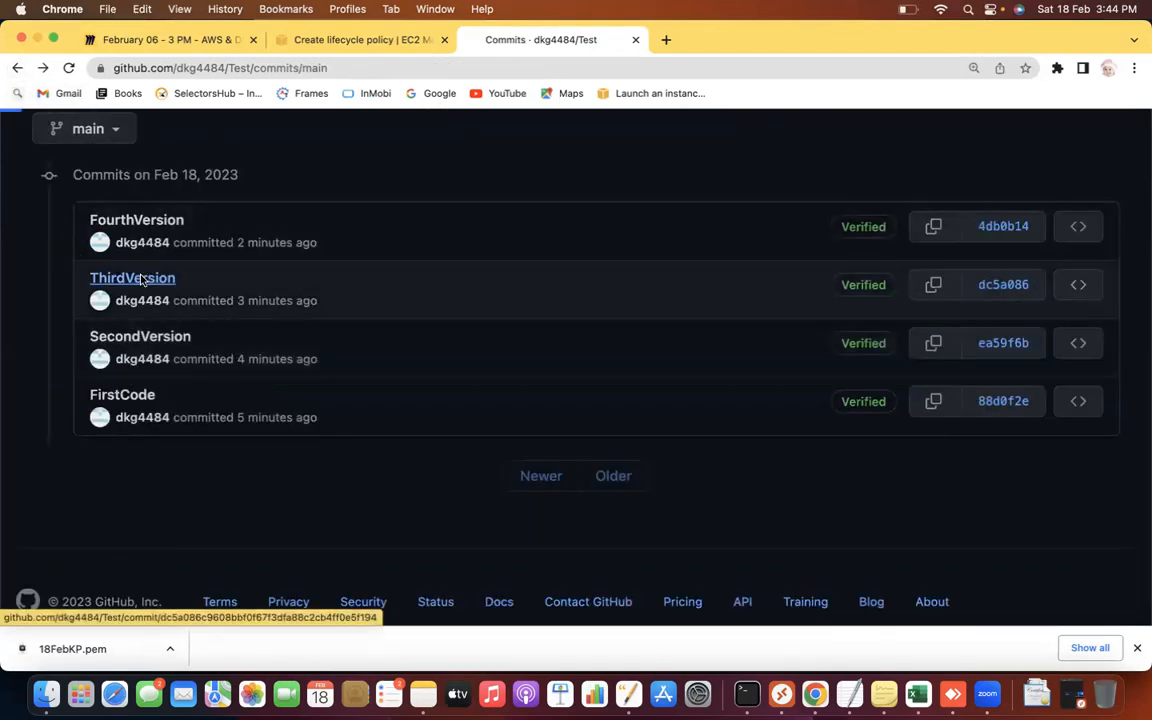
{"action": "scroll", "coordinate": [140, 270], "scroll_direction": "down", "scroll_amount": 5}
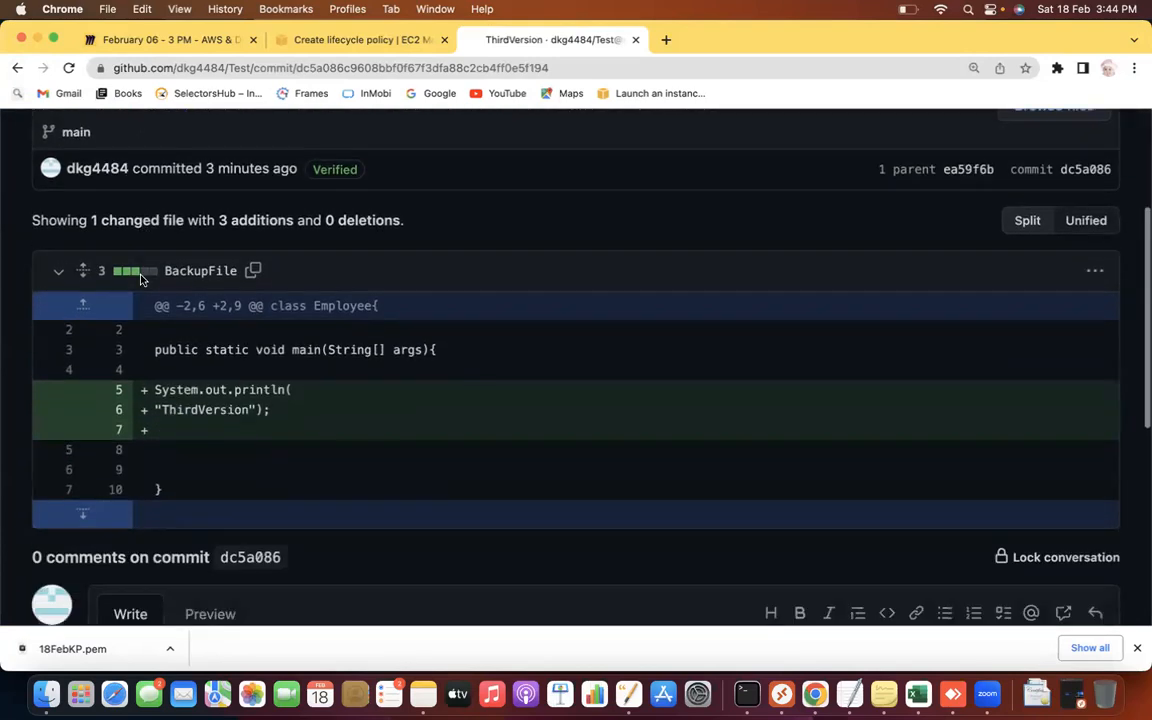
{"action": "left_click_drag", "start_coordinate": [157, 355], "coordinate": [181, 489]}
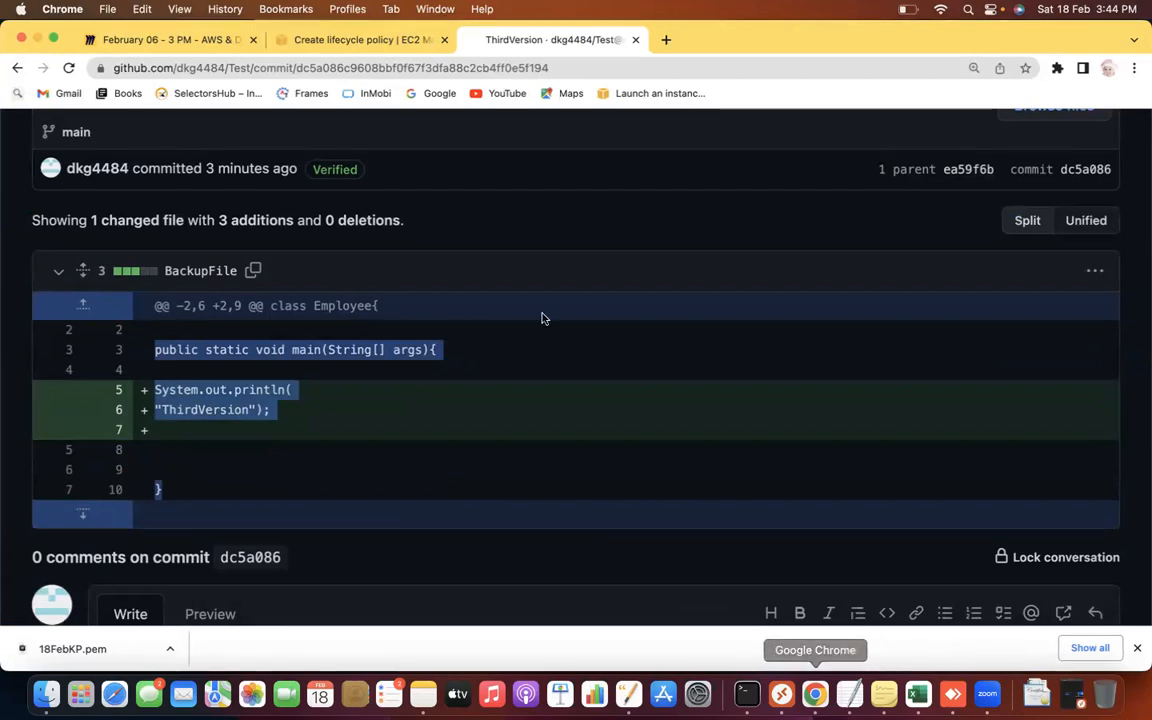
Step: Switch to the Miro board and write the heading Incremental Backup in the empty text box
{"action": "left_click", "coordinate": [370, 40]}
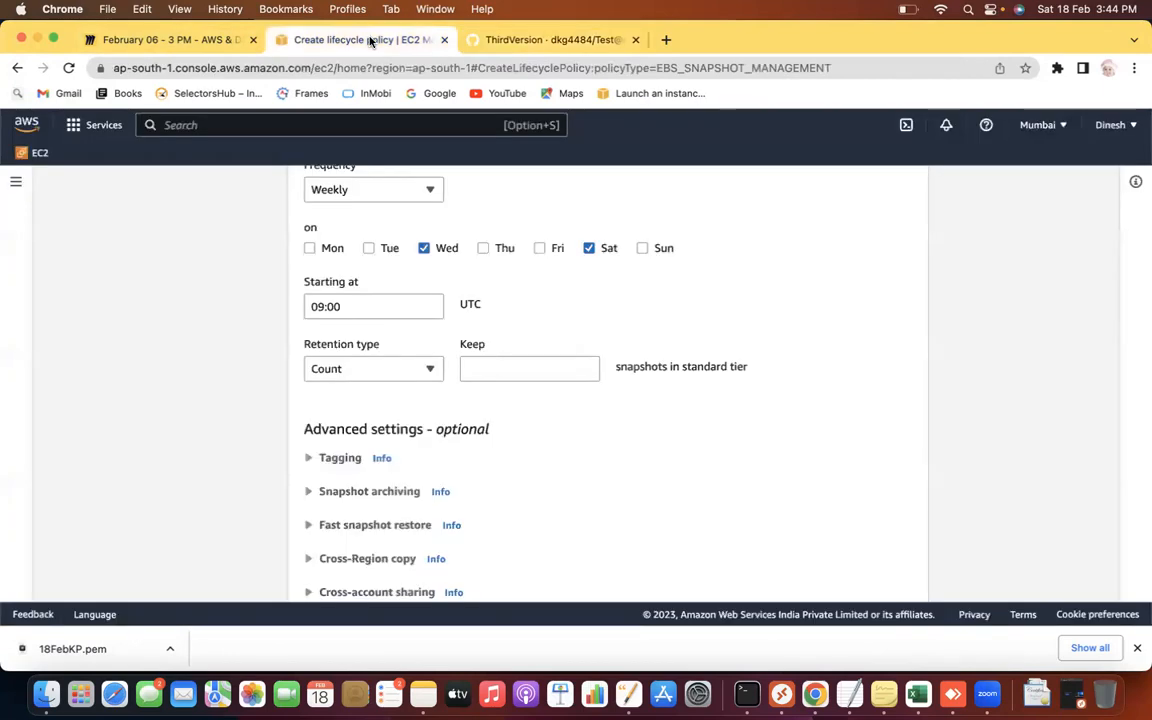
{"action": "left_click", "coordinate": [153, 38]}
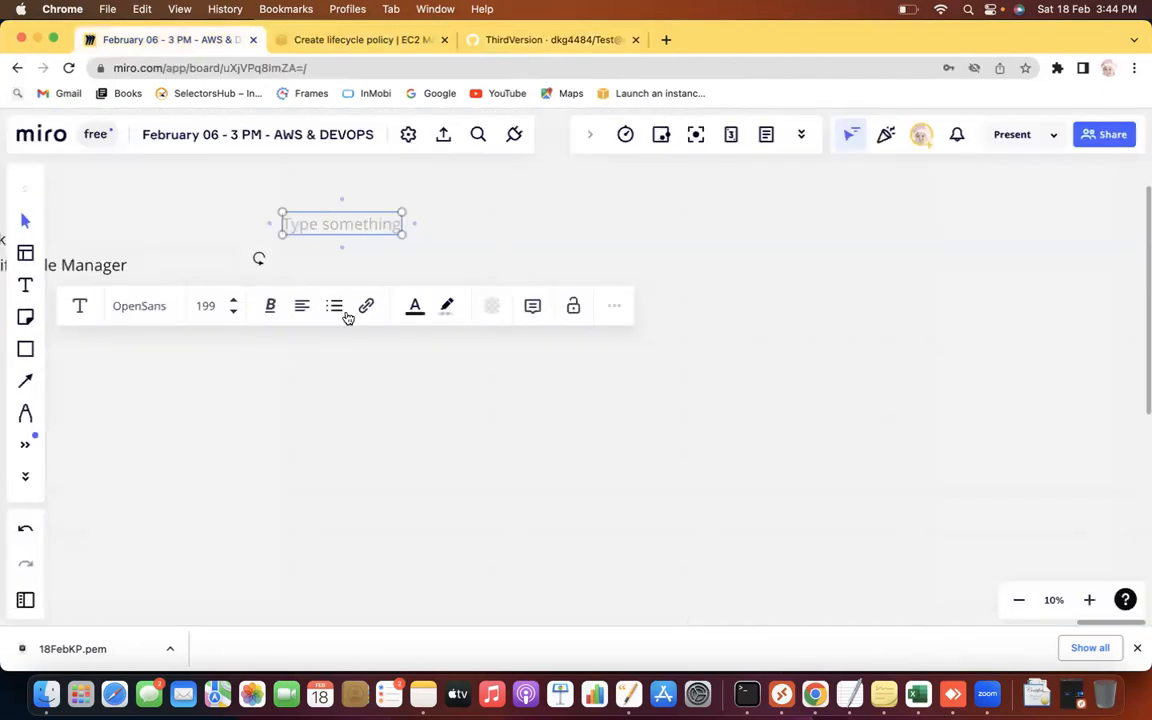
{"action": "type", "text": "Indre"}
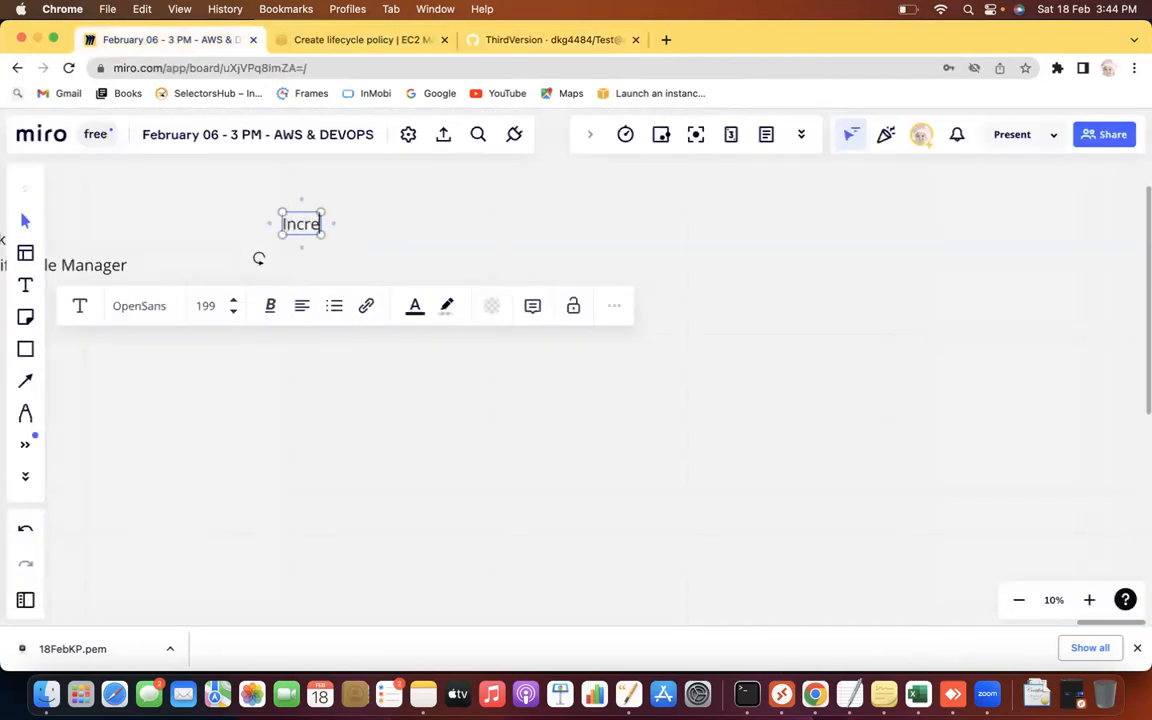
{"action": "type", "text": "mental Backup"}
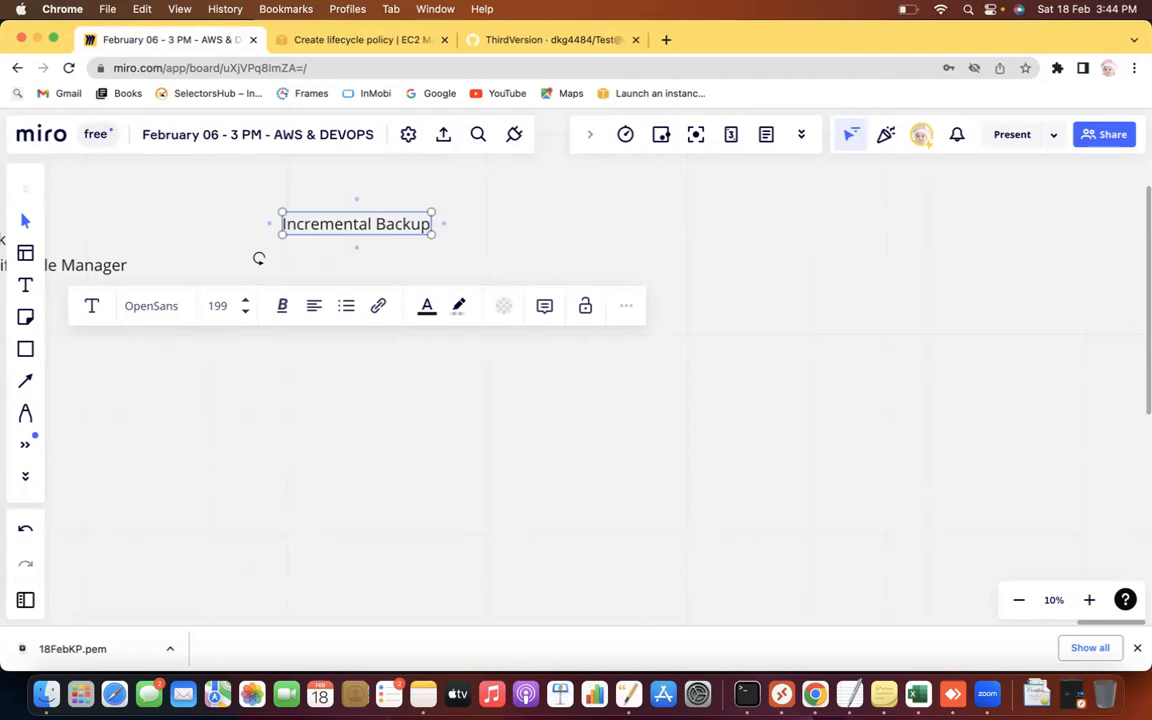
Step: Add the lines "V1 - ABC" and "V2 - ABC + DEF" below the Incremental Backup heading
{"action": "key", "text": "Return"}
{"action": "key", "text": "Return"}
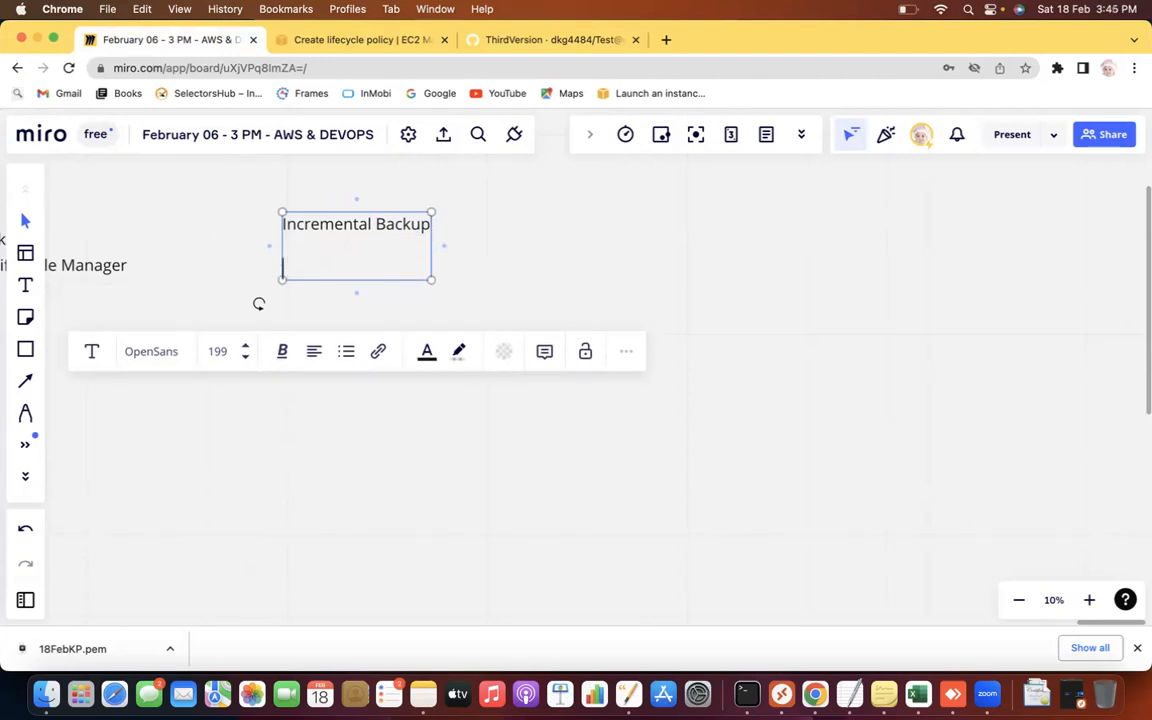
{"action": "type", "text": "M1 - ABC"}
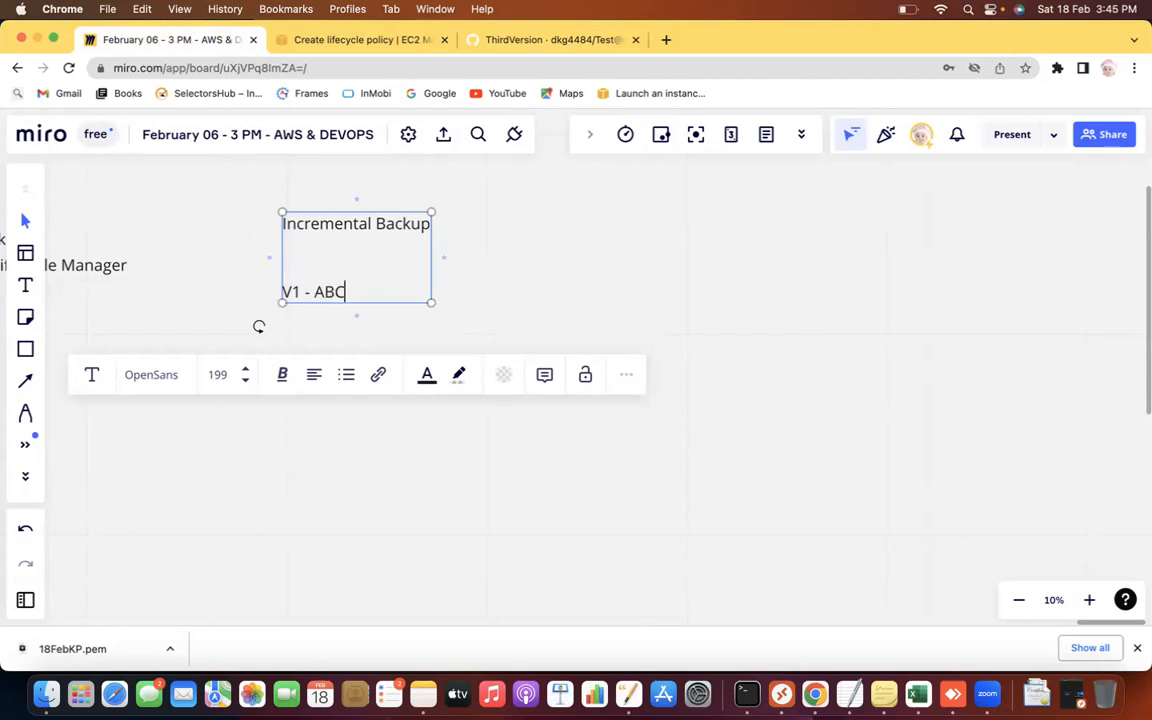
{"action": "key", "text": "Return"}
{"action": "type", "text": "V2 - A"}
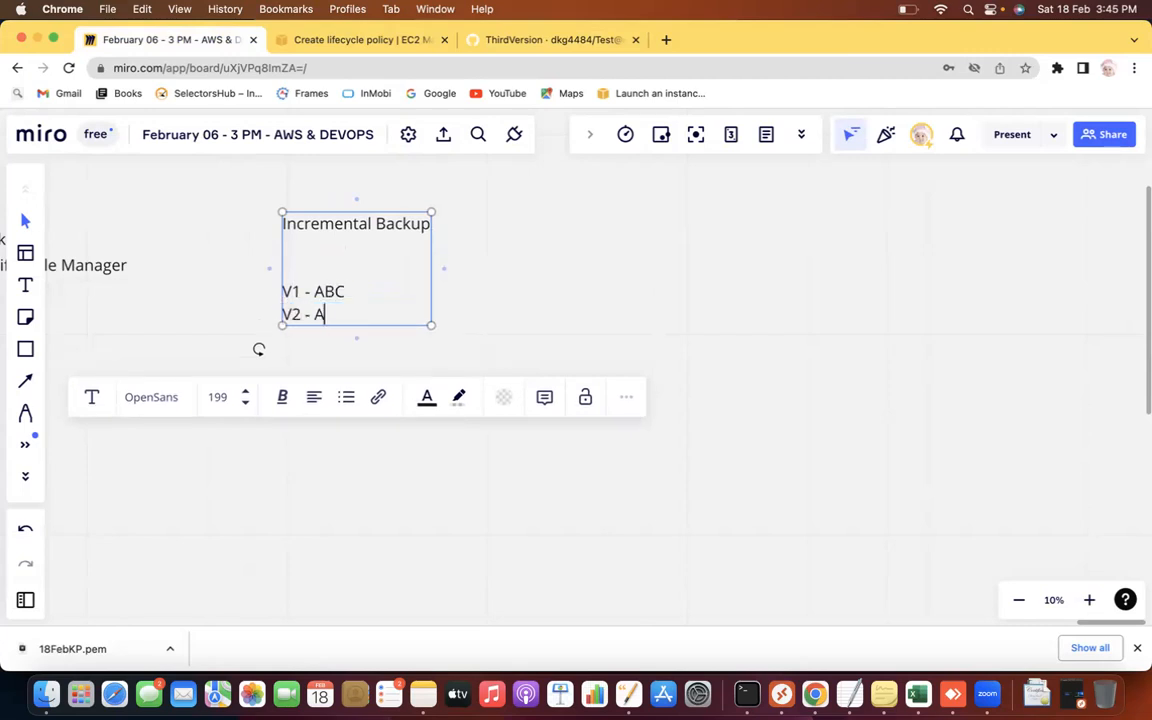
{"action": "type", "text": "BC + DEF"}
Step: Add the line "V3 - ABC + DEF + GHI" and widen the text box so it fits on one line
{"action": "key", "text": "Return"}
{"action": "type", "text": "V3"}
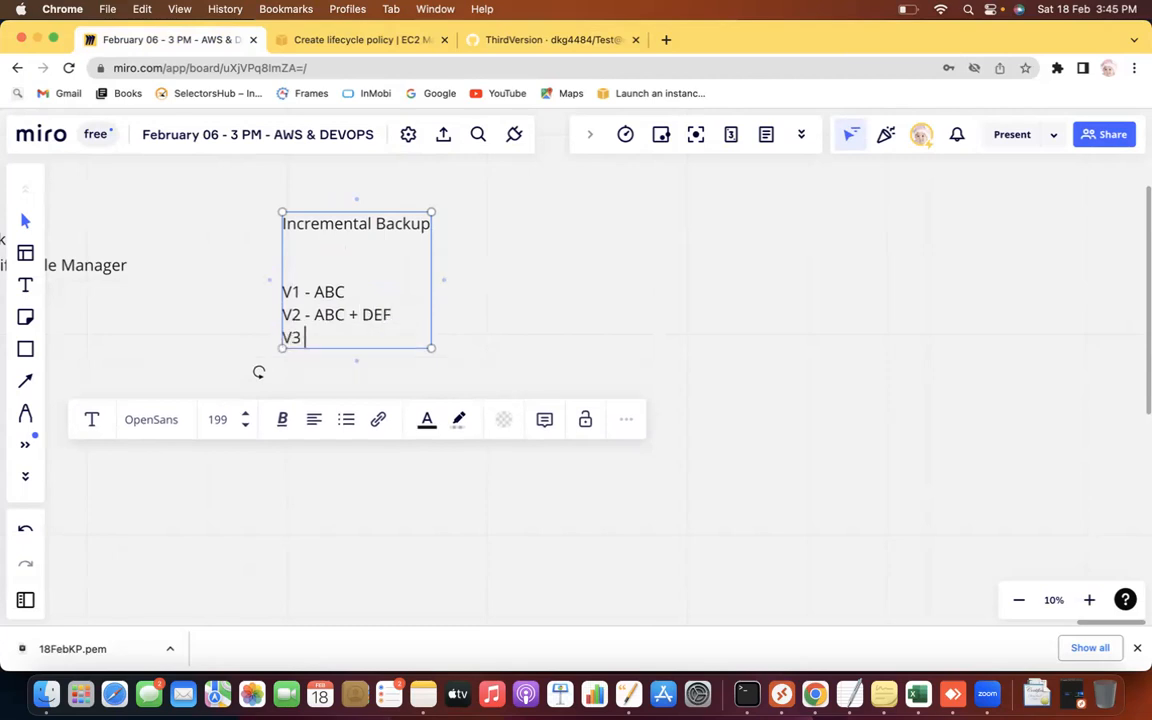
{"action": "type", "text": " - ABC + DEF + GHI"}
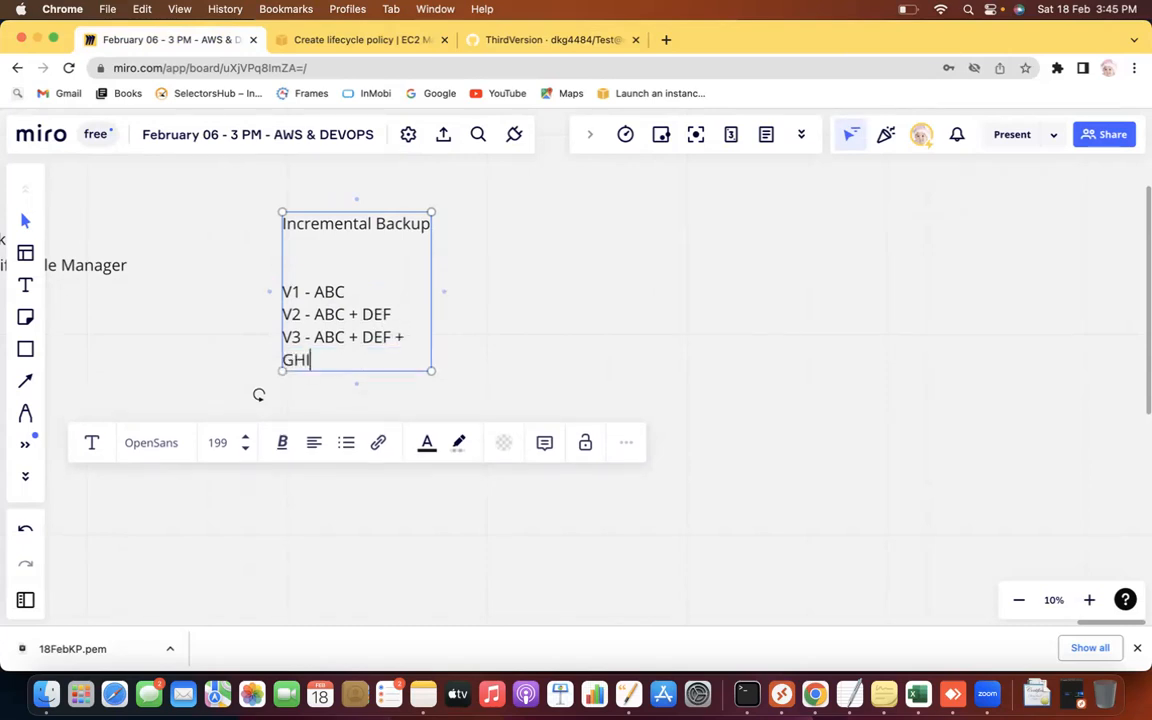
{"action": "left_click_drag", "start_coordinate": [433, 290], "coordinate": [567, 289]}
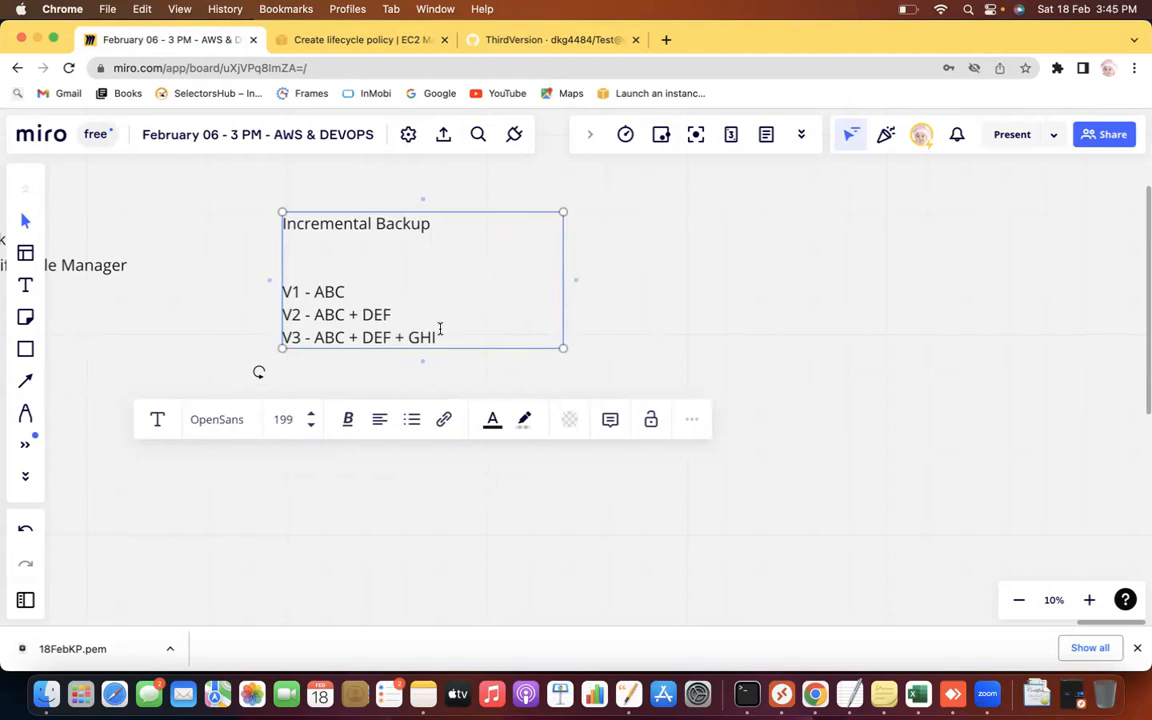
Step: Add the quoted line "Point & time recovery" below the version list and highlight ABC + DEF in the V2 line
{"action": "key", "text": "Return"}
{"action": "key", "text": "Return"}
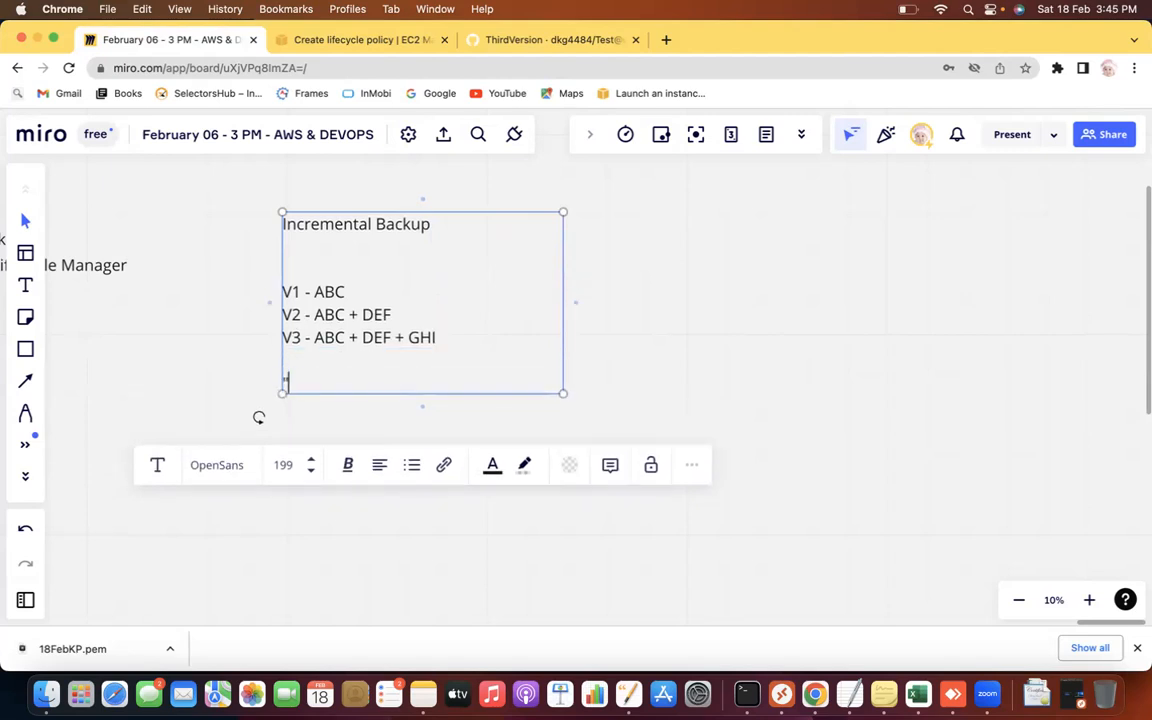
{"action": "type", "text": "\"Point \"& time recovery"}
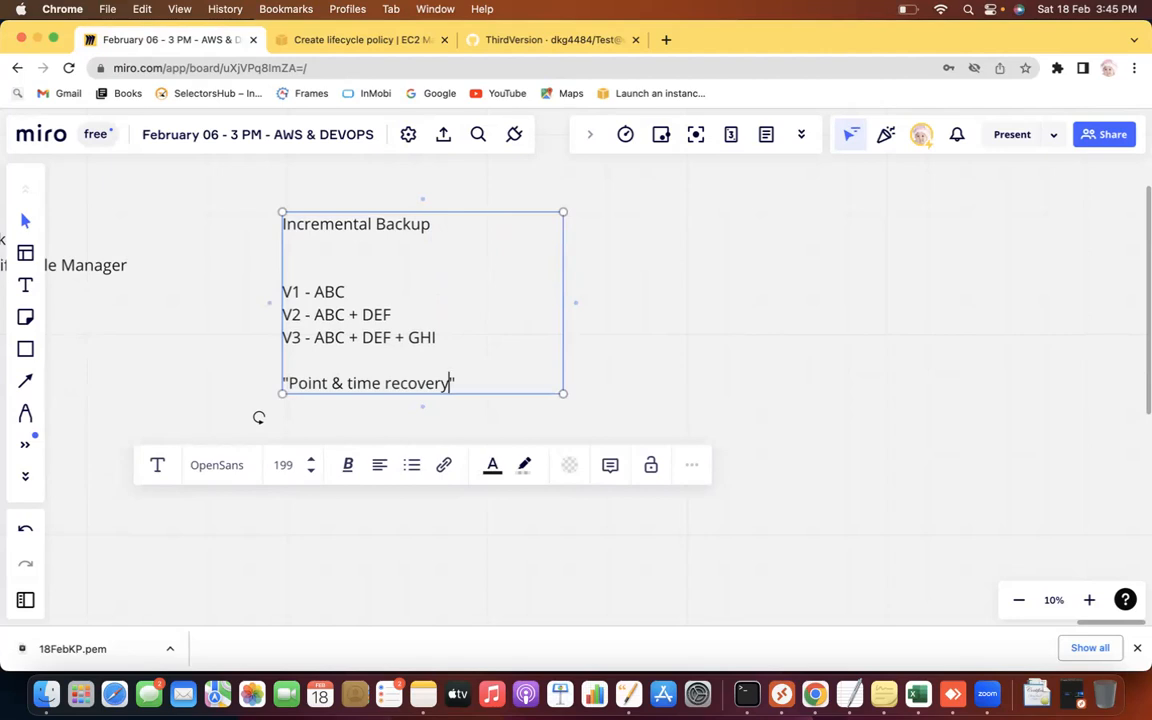
{"action": "left_click_drag", "start_coordinate": [316, 315], "coordinate": [524, 313]}
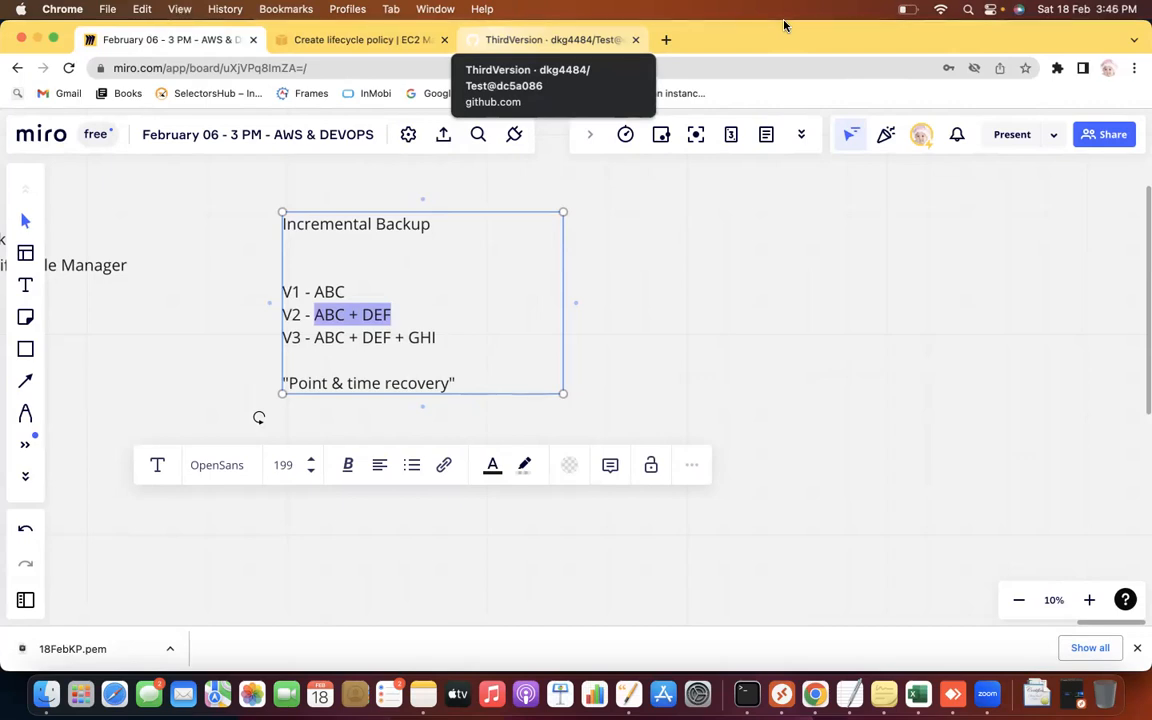
Step: Return to the AWS lifecycle policy form, leave the retention type at Count and set it to keep 10 snapshots
{"action": "left_click", "coordinate": [314, 44]}
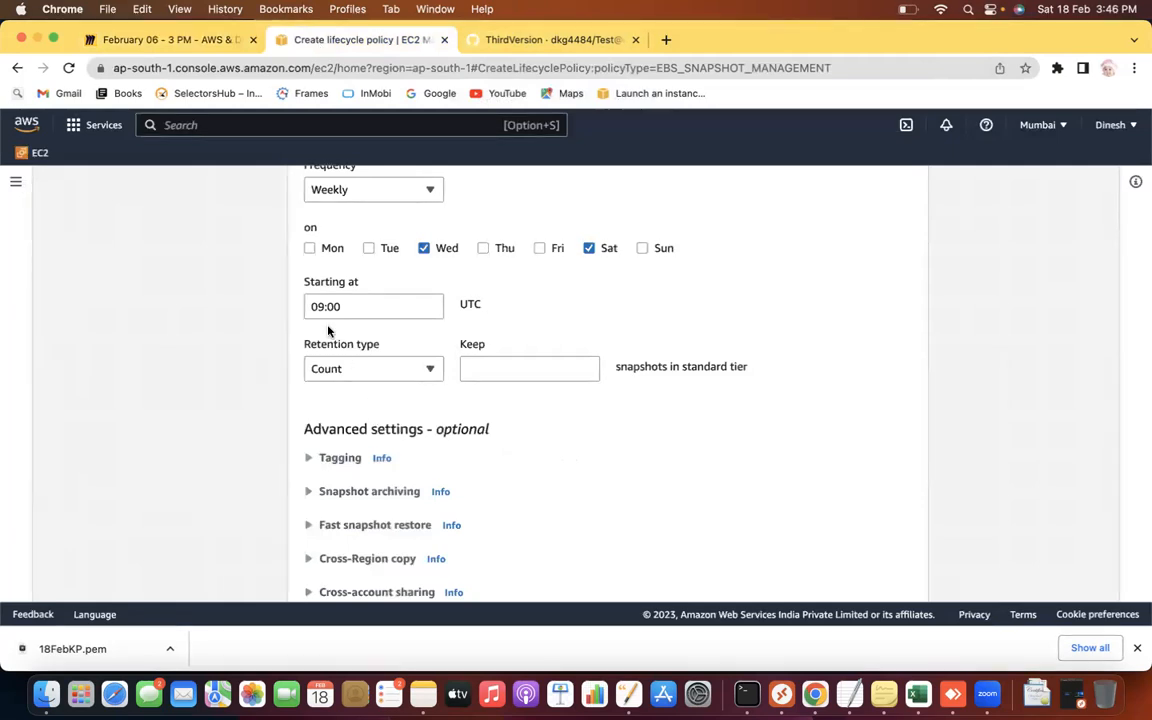
{"action": "left_click", "coordinate": [372, 372]}
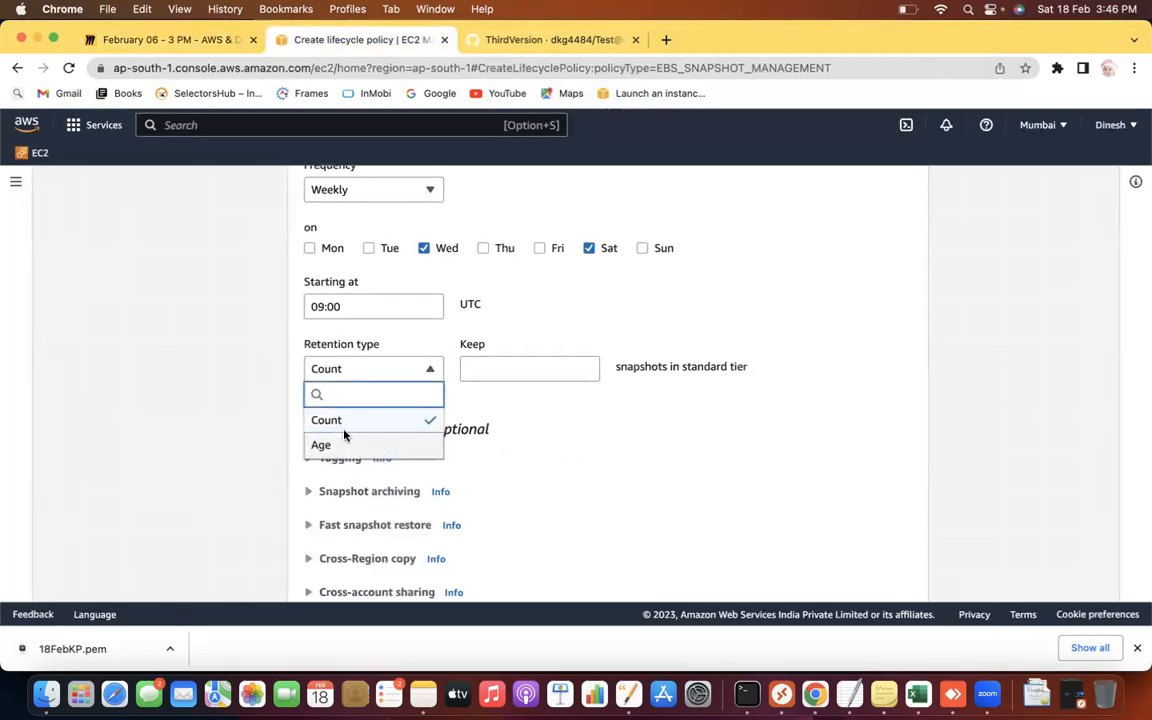
{"action": "left_click", "coordinate": [530, 465]}
{"action": "left_click", "coordinate": [489, 367]}
{"action": "type", "text": "10"}
{"action": "left_click", "coordinate": [273, 341]}
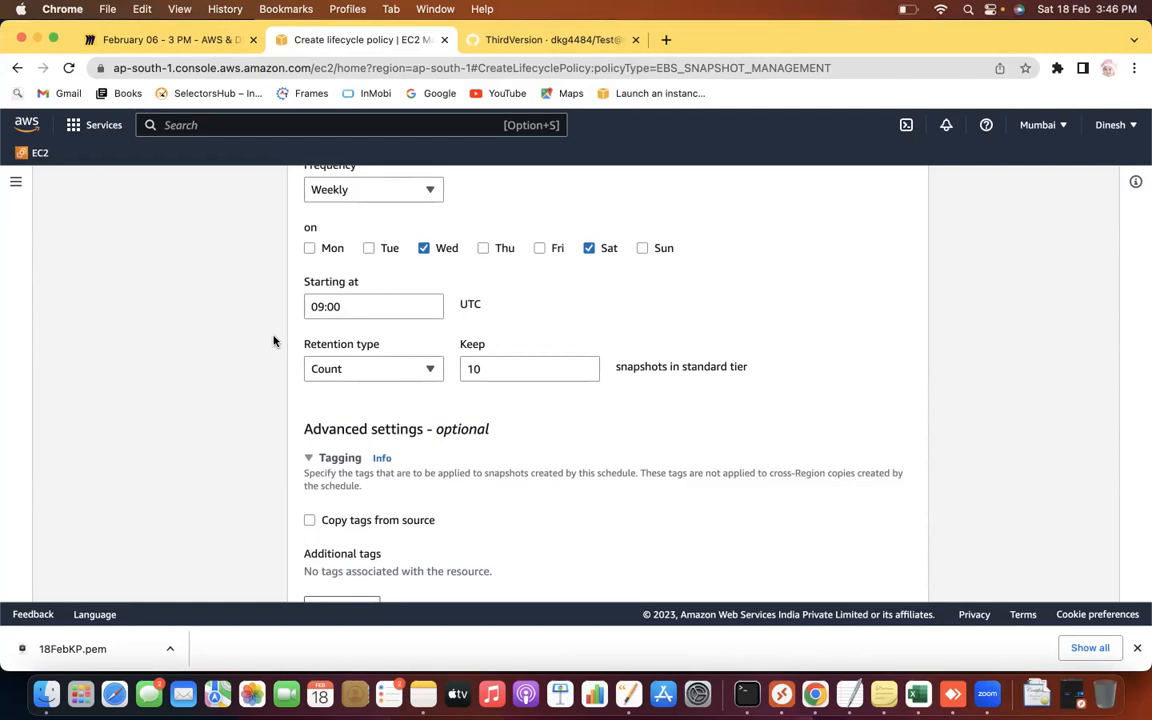
Step: Try 50 as the number of snapshots kept in the standard tier and replace it with 5
{"action": "double_click", "coordinate": [462, 368]}
{"action": "type", "text": "50"}
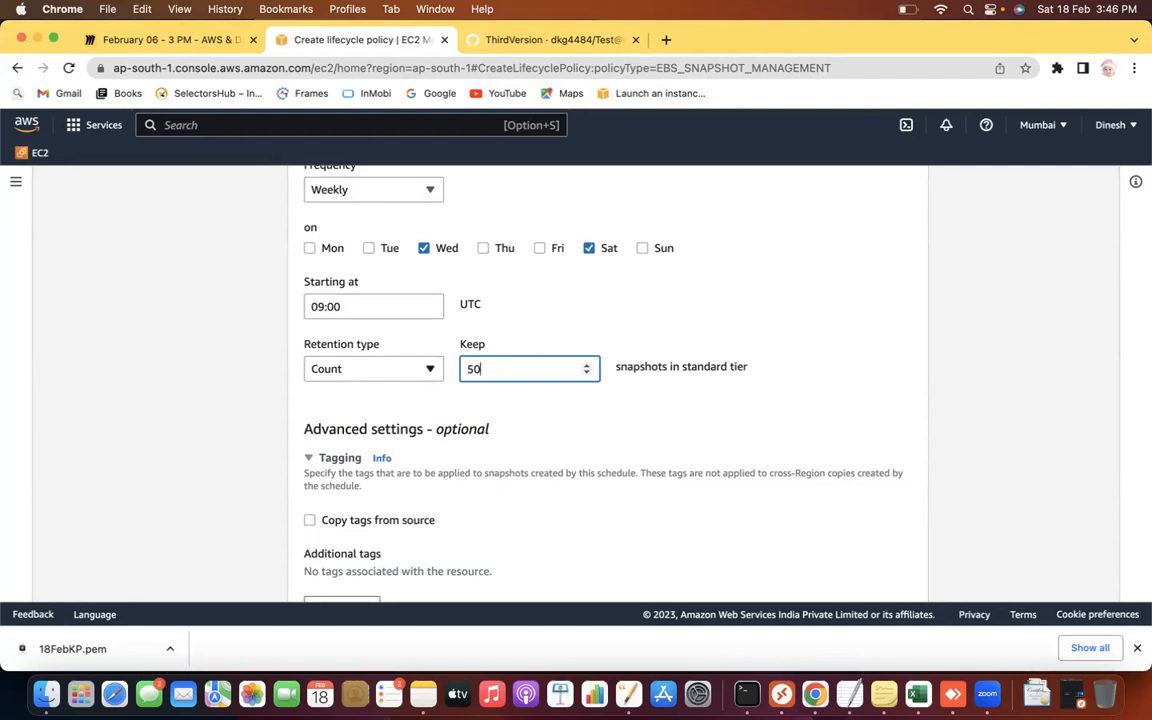
{"action": "key", "text": "BackSpace"}
{"action": "key", "text": "BackSpace"}
{"action": "type", "text": "1"}
{"action": "key", "text": "BackSpace"}
{"action": "type", "text": "5"}
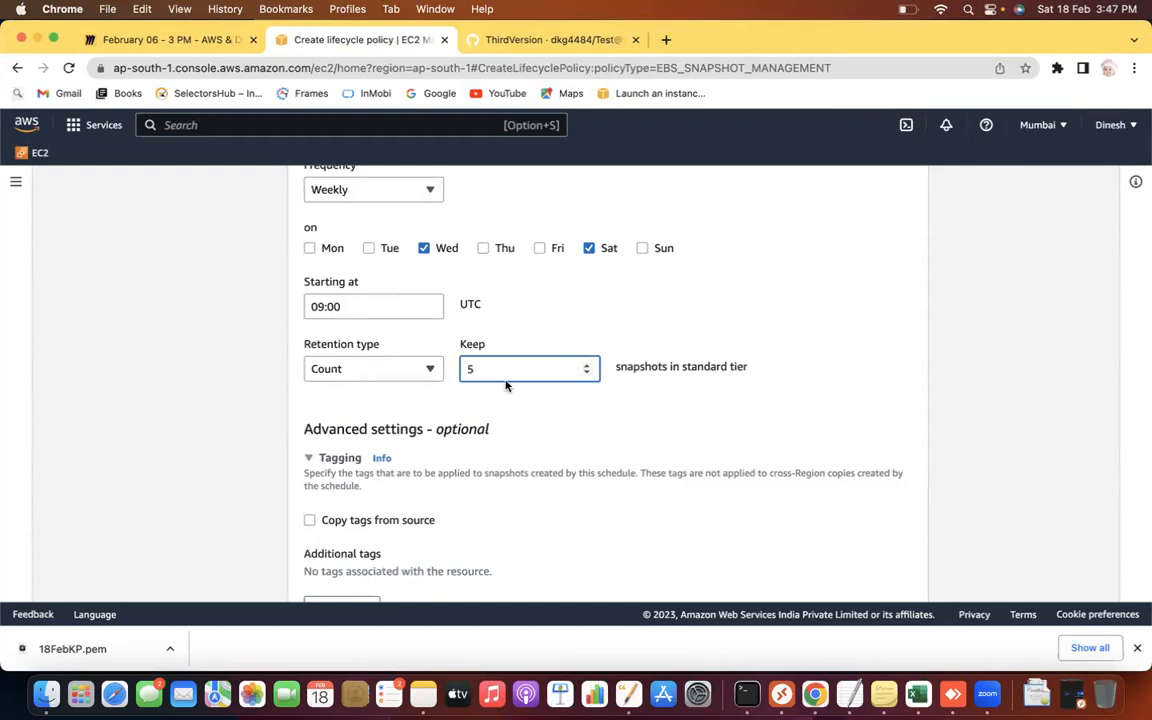
Step: Change the retention type to Age and set snapshots to expire from the standard tier 3 weeks after creation
{"action": "left_click", "coordinate": [425, 370]}
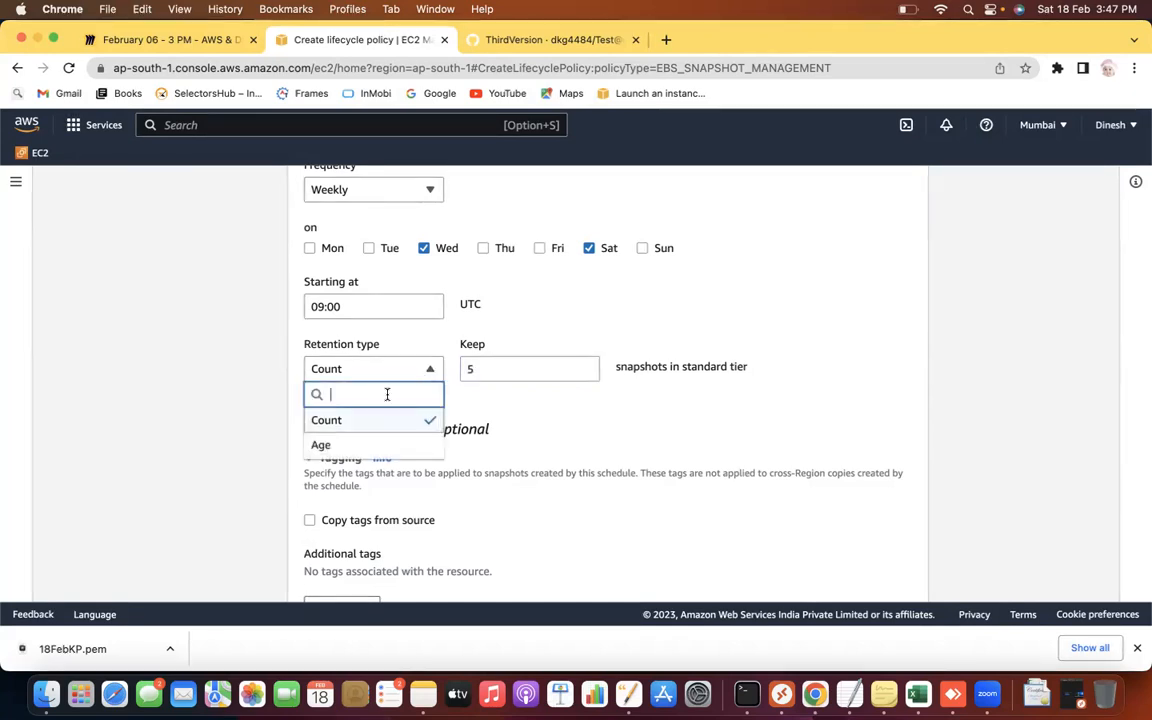
{"action": "left_click", "coordinate": [365, 446]}
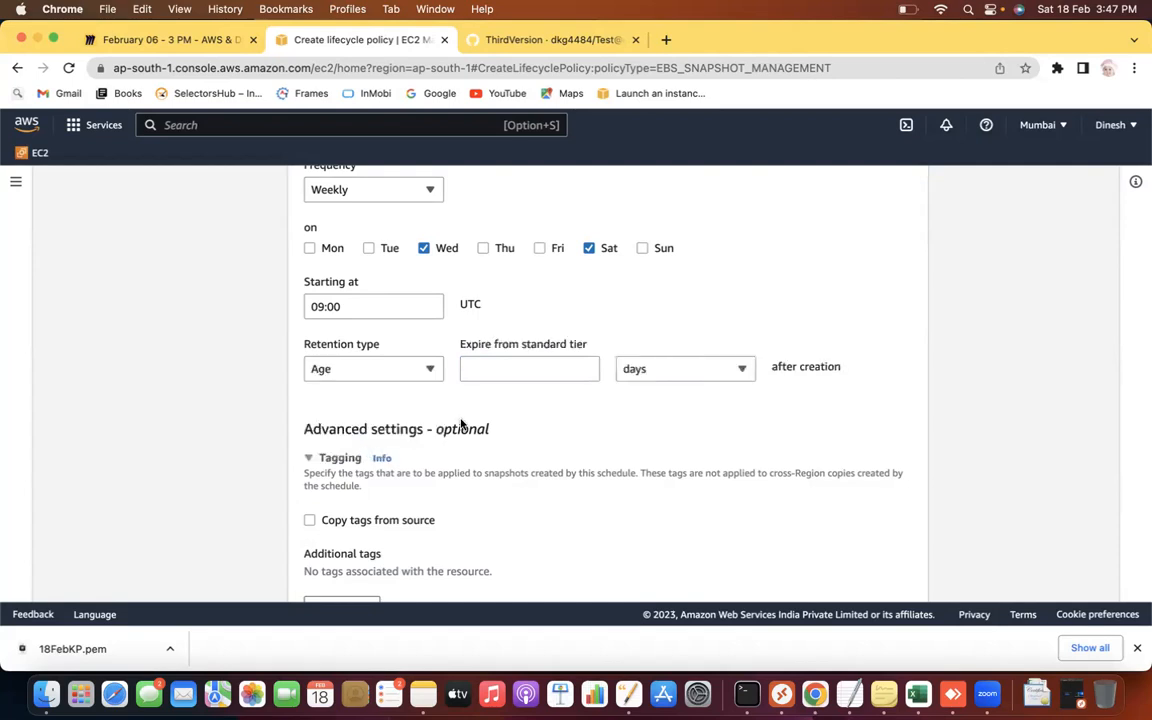
{"action": "left_click", "coordinate": [711, 372]}
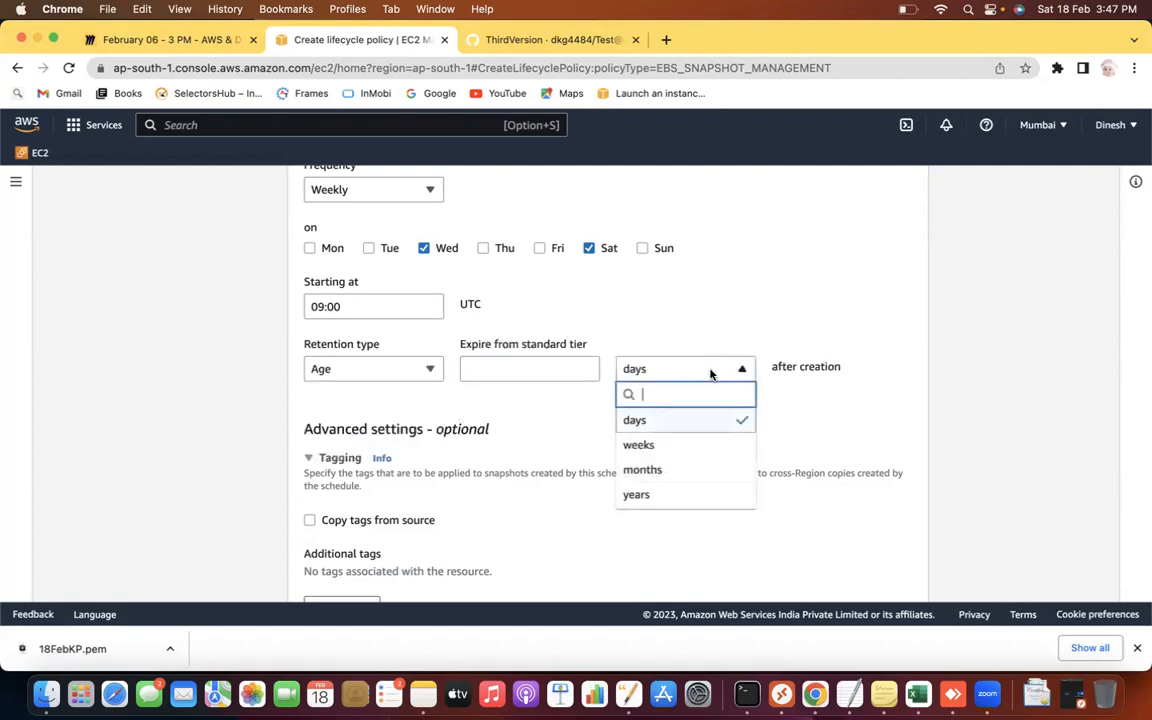
{"action": "left_click", "coordinate": [677, 447]}
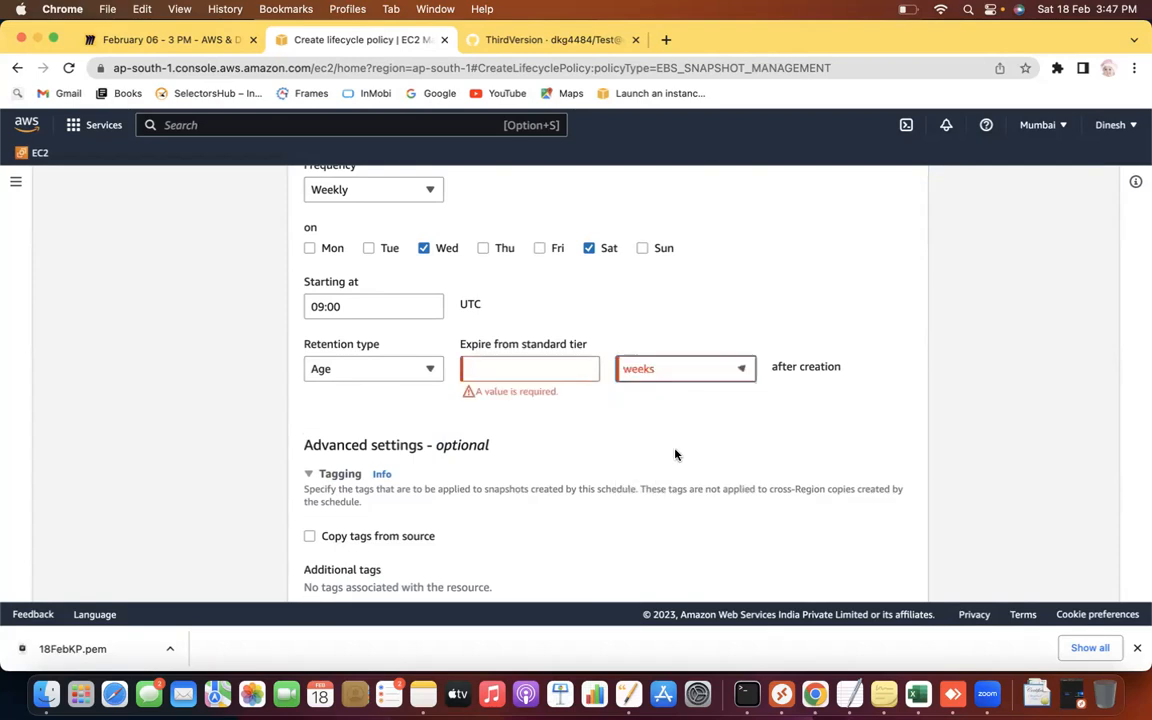
{"action": "left_click", "coordinate": [497, 368]}
{"action": "type", "text": "3"}
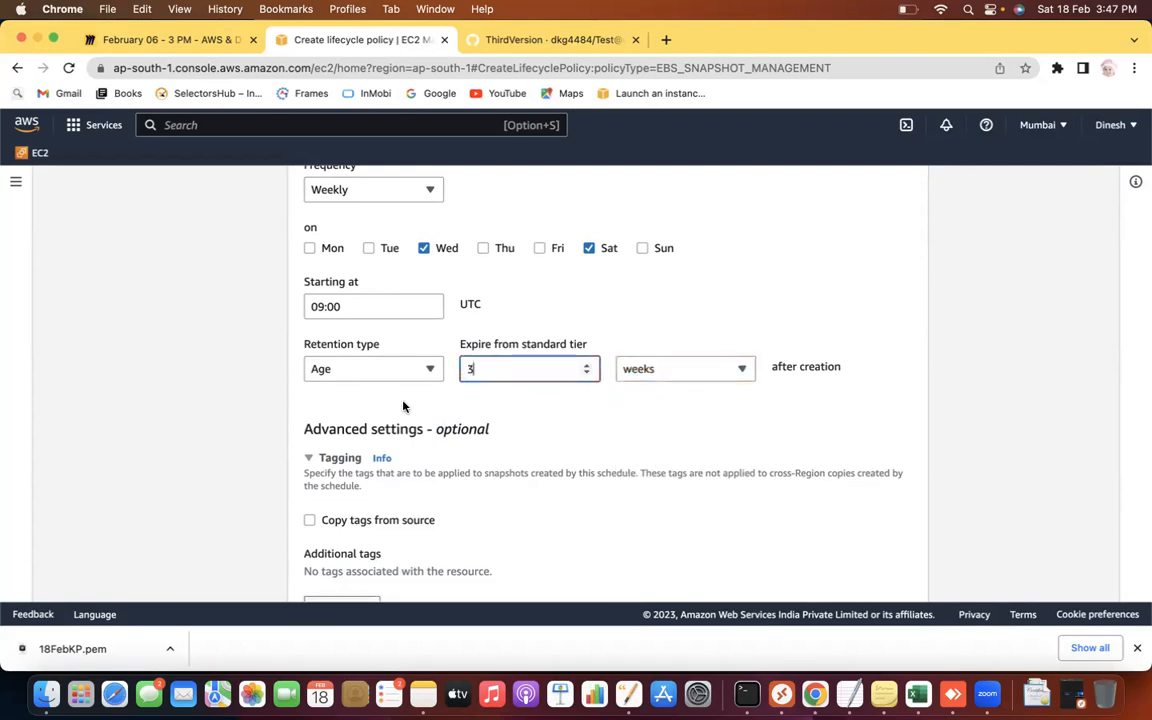
Step: Change the age-based expiry unit to years, try 1 and replace it with 2 years after creation
{"action": "left_click", "coordinate": [685, 375]}
{"action": "left_click", "coordinate": [657, 495]}
{"action": "double_click", "coordinate": [489, 368]}
{"action": "type", "text": "1"}
{"action": "left_click", "coordinate": [167, 393]}
{"action": "double_click", "coordinate": [517, 375]}
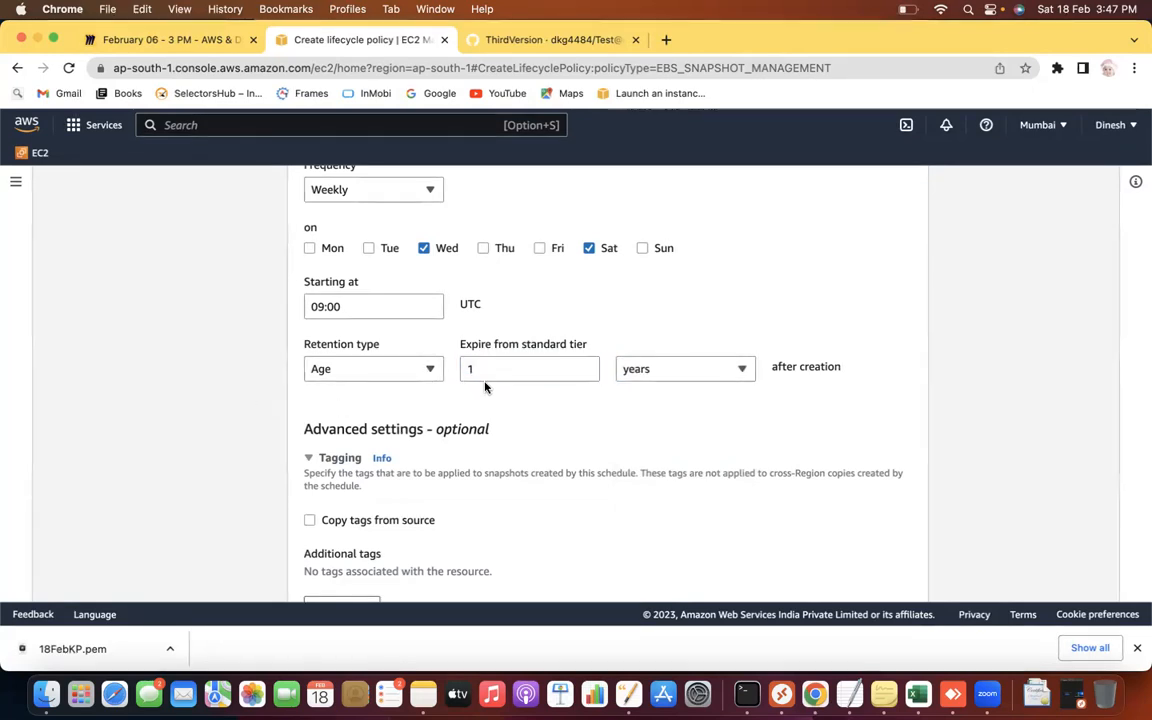
{"action": "type", "text": "2"}
{"action": "left_click", "coordinate": [158, 386]}
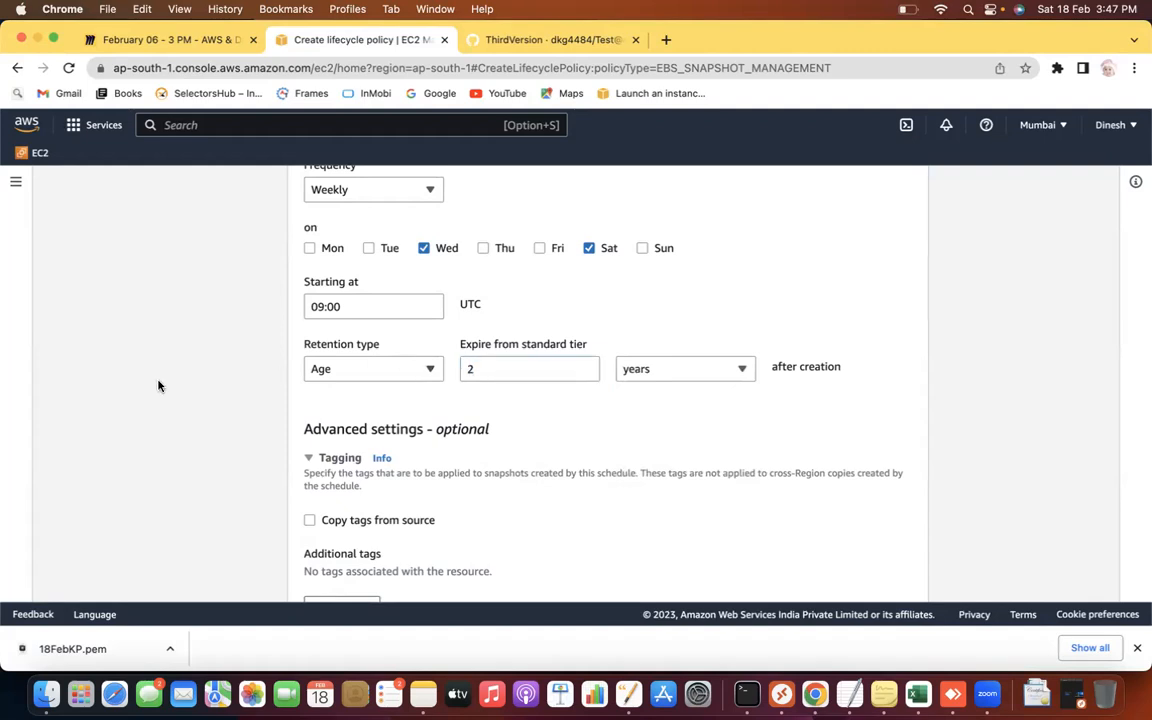
Step: Switch the retention type back to Count, keeping 2 snapshots in the standard tier
{"action": "left_click", "coordinate": [333, 372]}
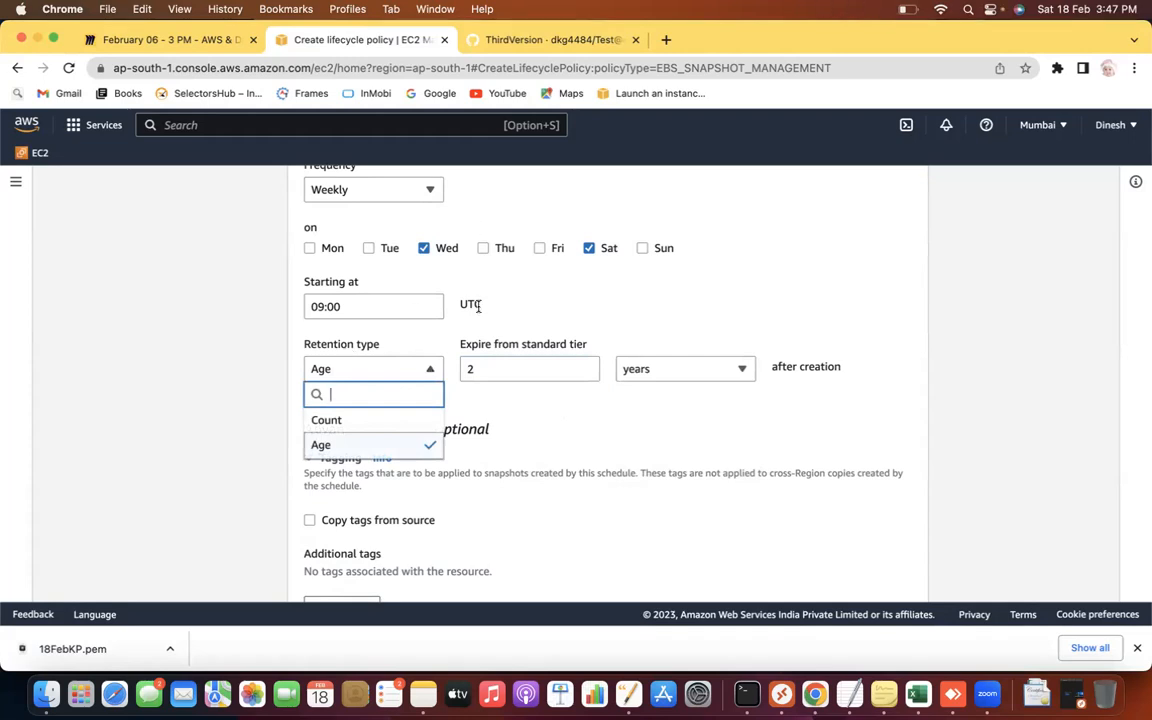
{"action": "left_click", "coordinate": [362, 422]}
{"action": "left_click", "coordinate": [537, 378]}
{"action": "left_click", "coordinate": [100, 302]}
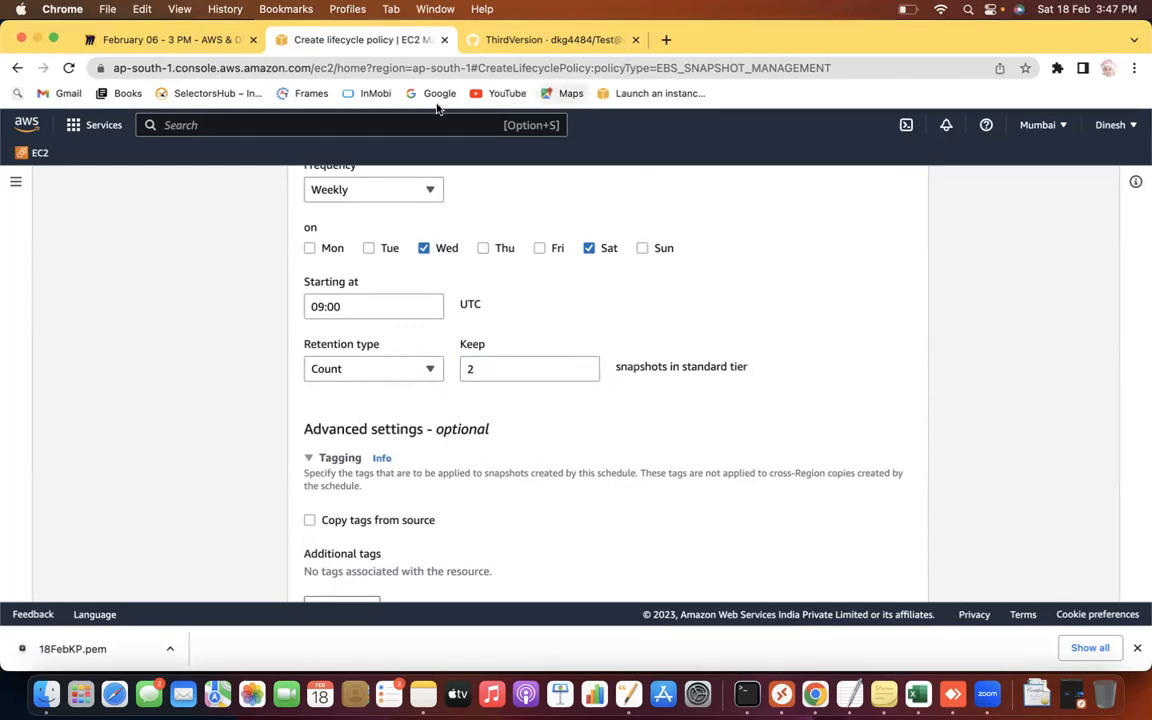
Step: Try adding an additional tag in the schedule's Tagging settings and remove the blank entry
{"action": "scroll", "coordinate": [111, 374], "scroll_direction": "down", "scroll_amount": 3}
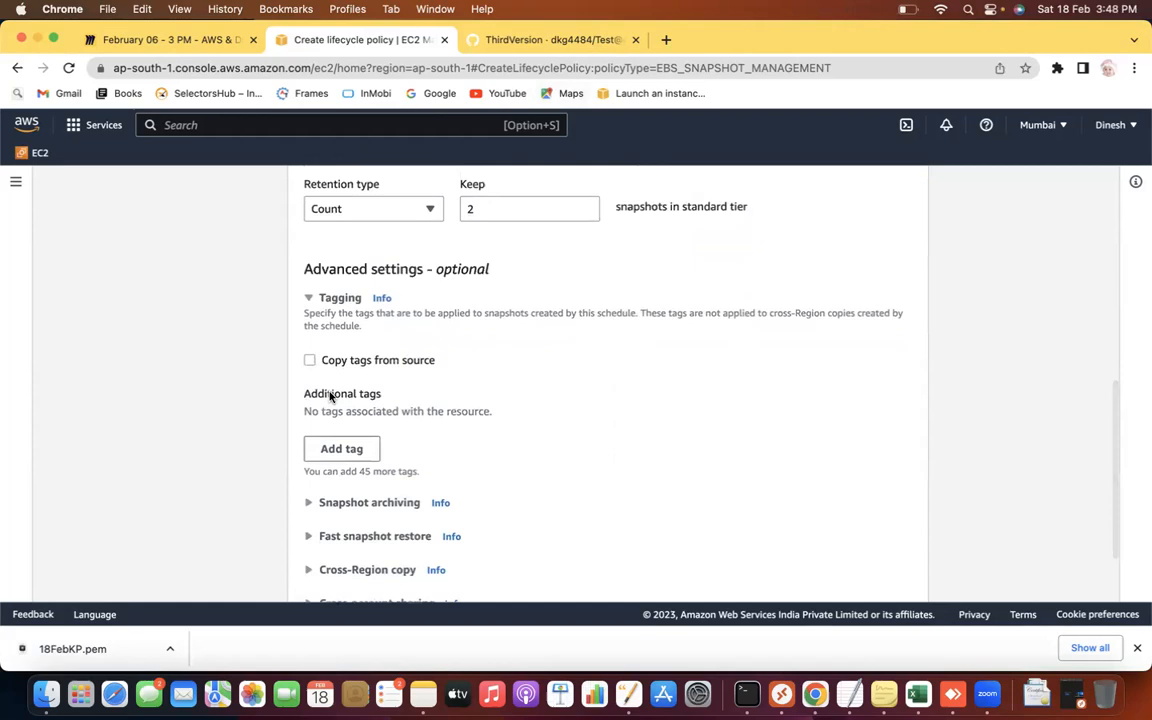
{"action": "left_click", "coordinate": [334, 298]}
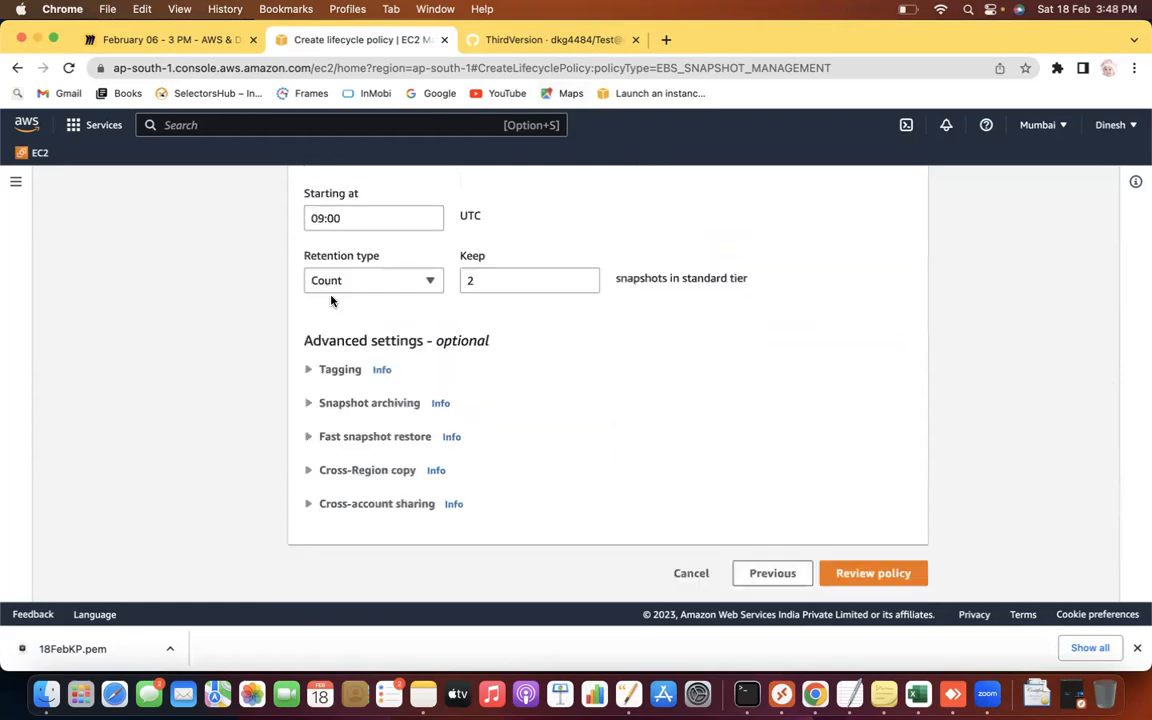
{"action": "left_click", "coordinate": [334, 369]}
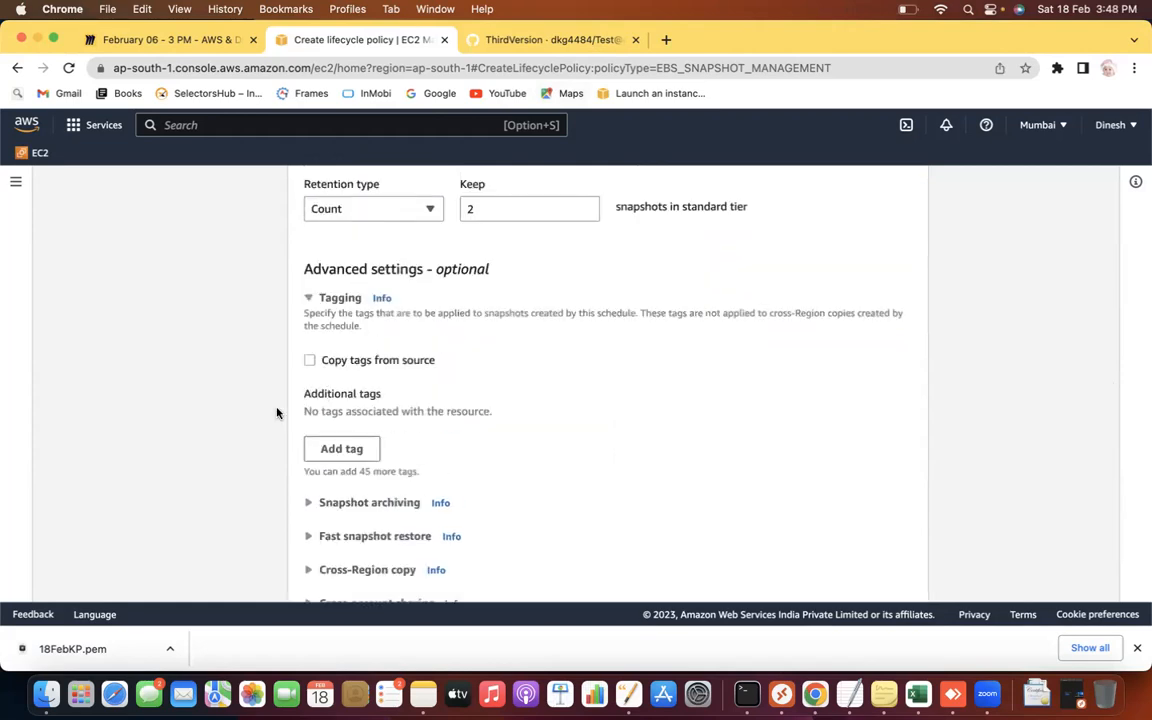
{"action": "left_click", "coordinate": [345, 455]}
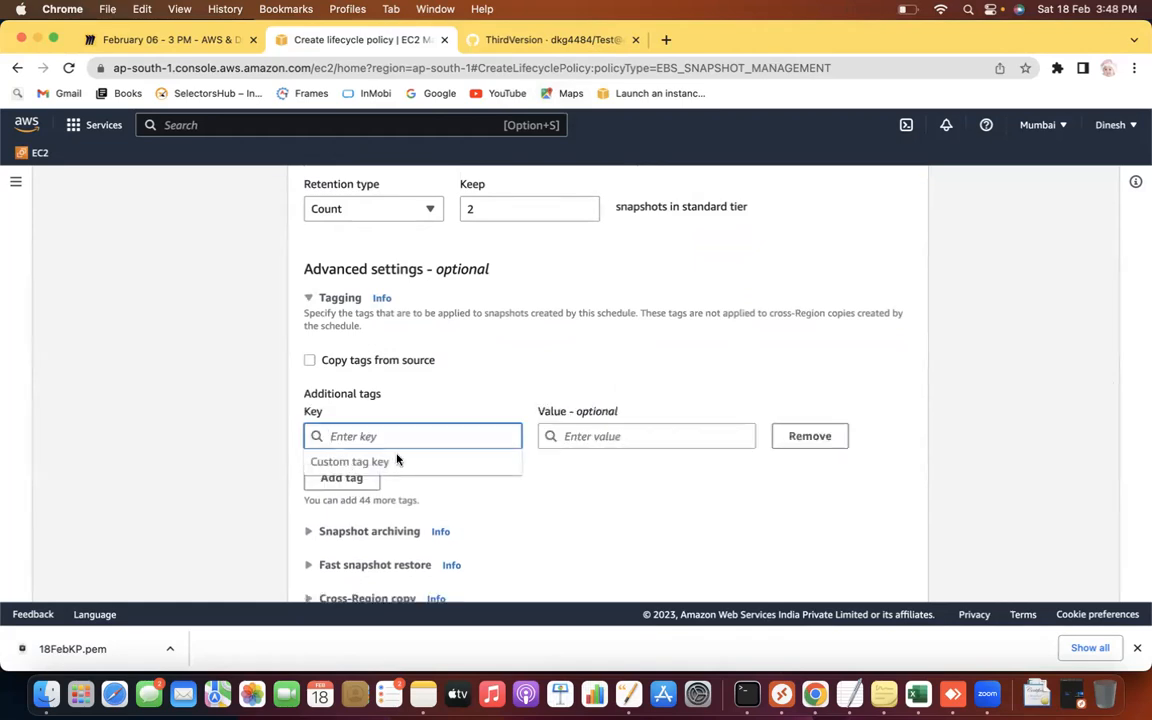
{"action": "left_click", "coordinate": [252, 422]}
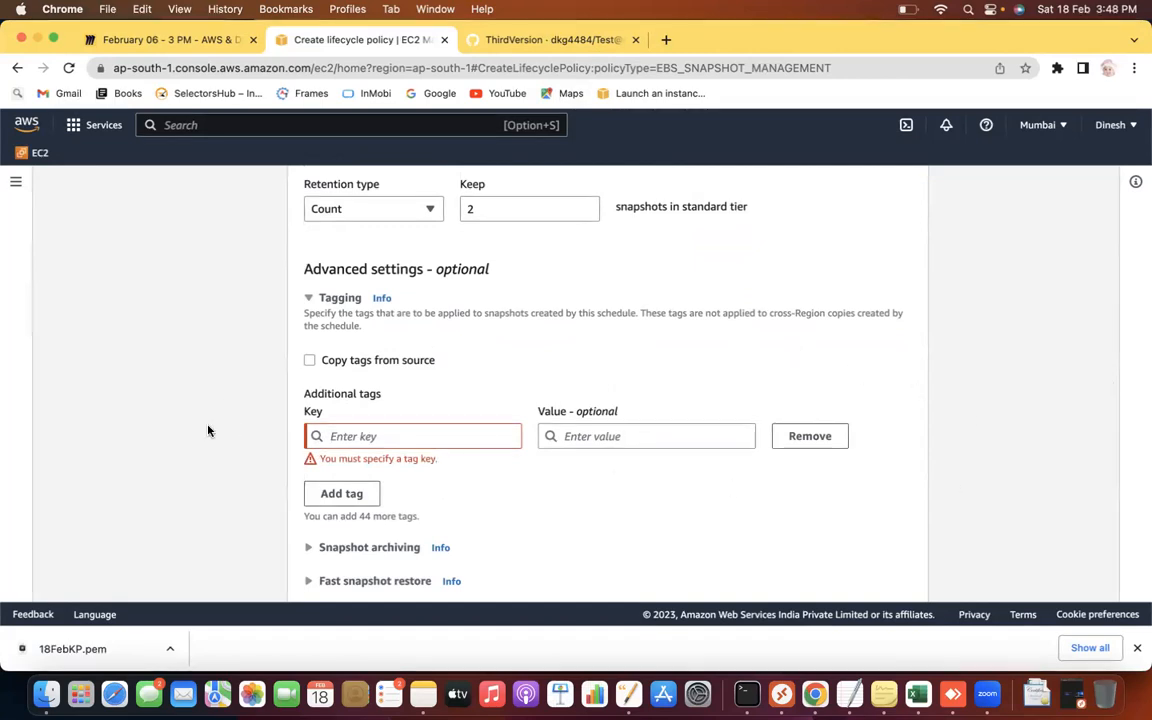
{"action": "left_click", "coordinate": [836, 437]}
Step: Proceed to the policy review, check the policy and schedule details, and create the lifecycle policy
{"action": "scroll", "coordinate": [169, 461], "scroll_direction": "down", "scroll_amount": 5}
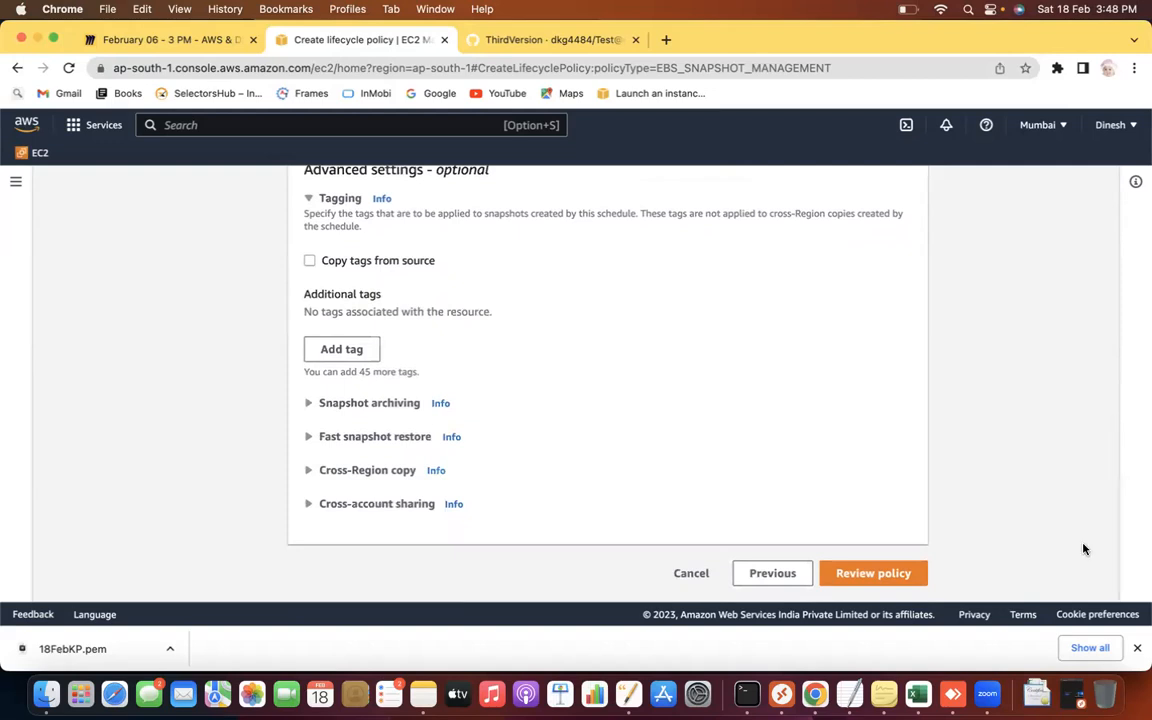
{"action": "left_click", "coordinate": [849, 578]}
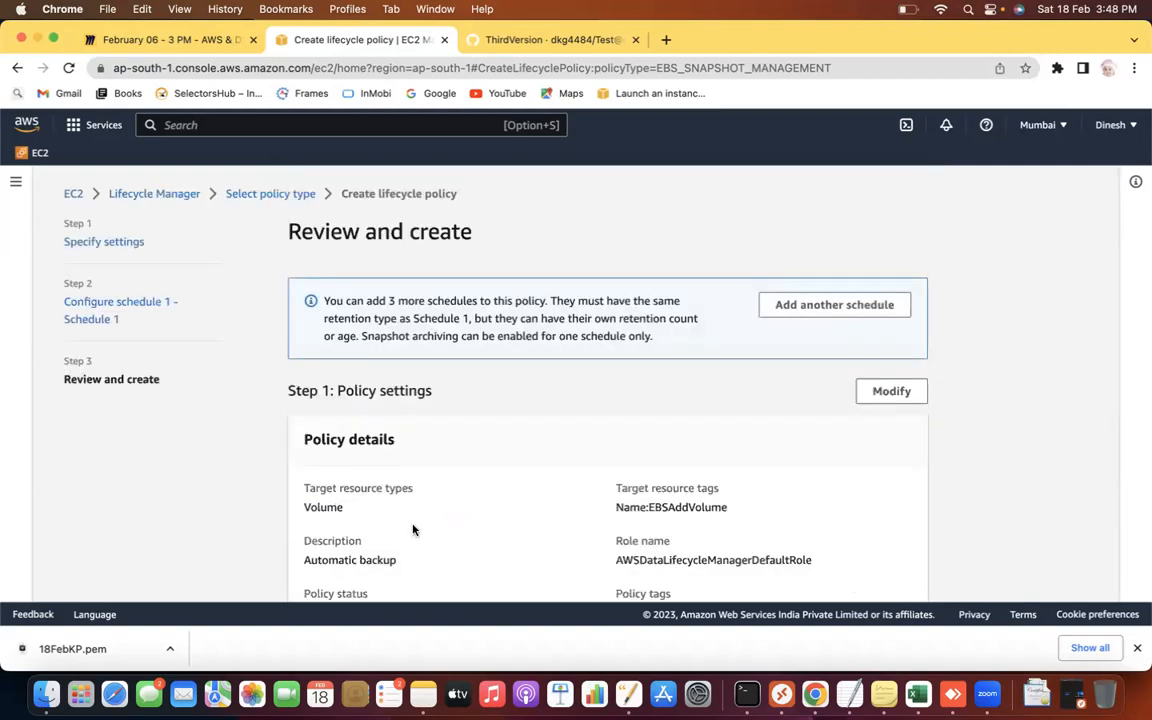
{"action": "scroll", "coordinate": [227, 507], "scroll_direction": "down", "scroll_amount": 2}
{"action": "scroll", "coordinate": [227, 507], "scroll_direction": "down", "scroll_amount": 6}
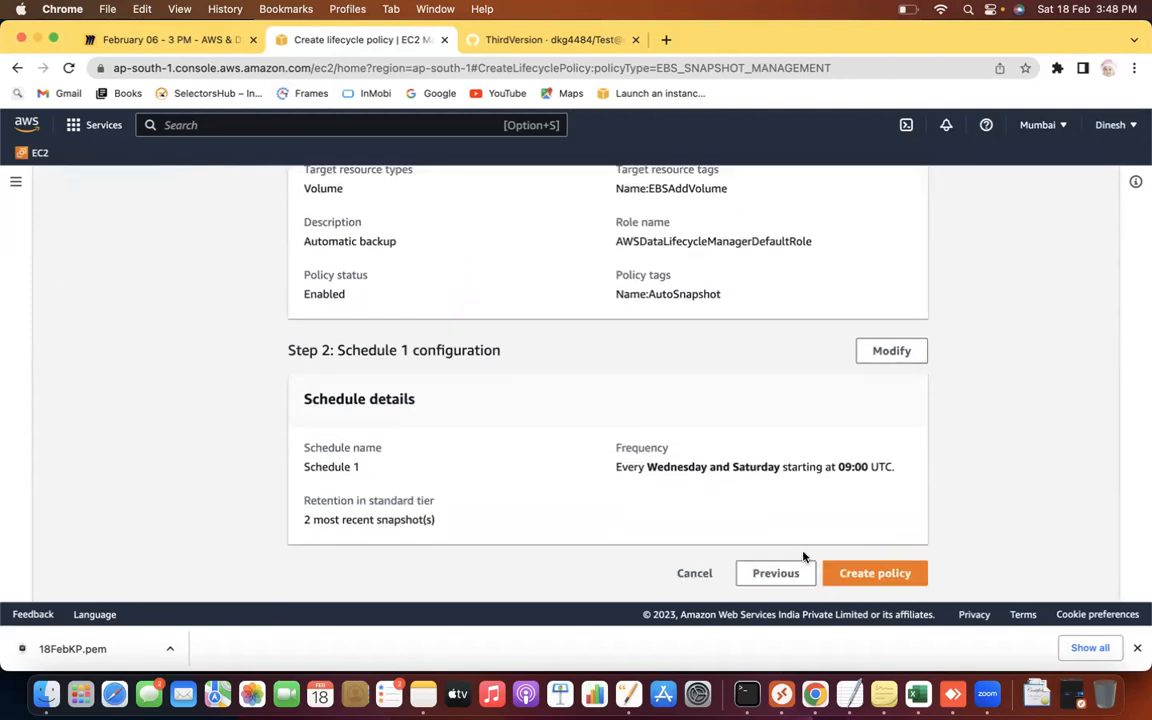
{"action": "left_click", "coordinate": [888, 573]}
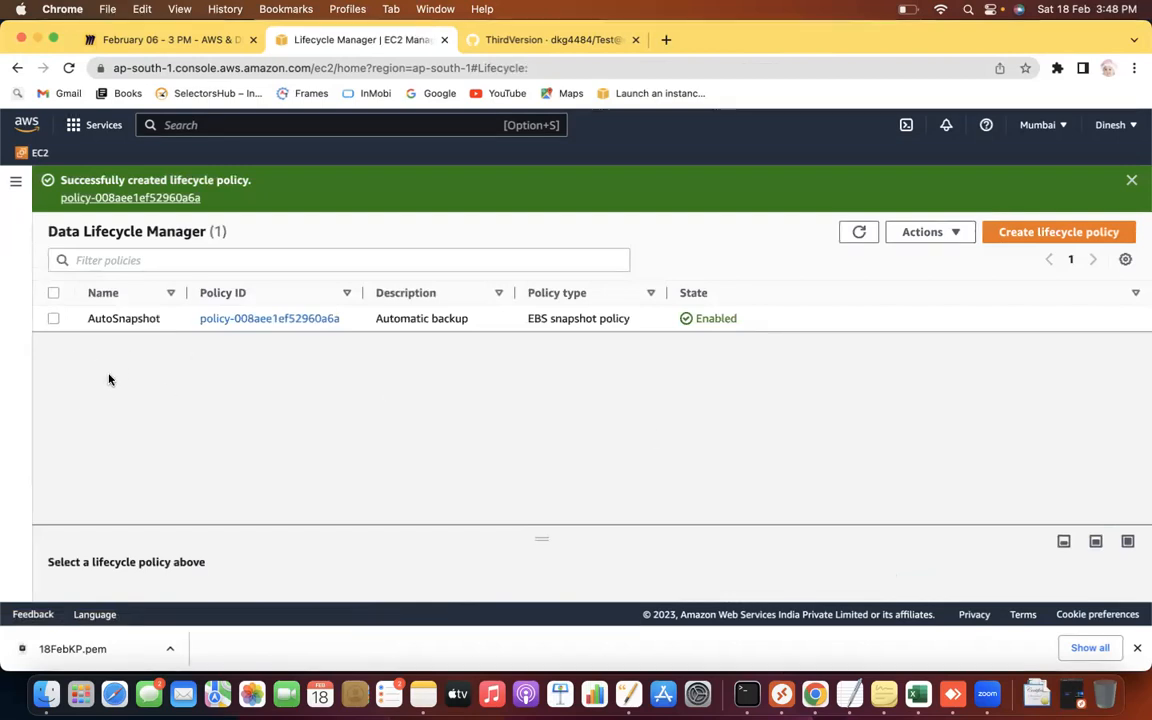
Step: Look through the actions available for the AutoSnapshot policy, then deselect it without applying any
{"action": "left_click", "coordinate": [53, 318]}
{"action": "left_click", "coordinate": [942, 235]}
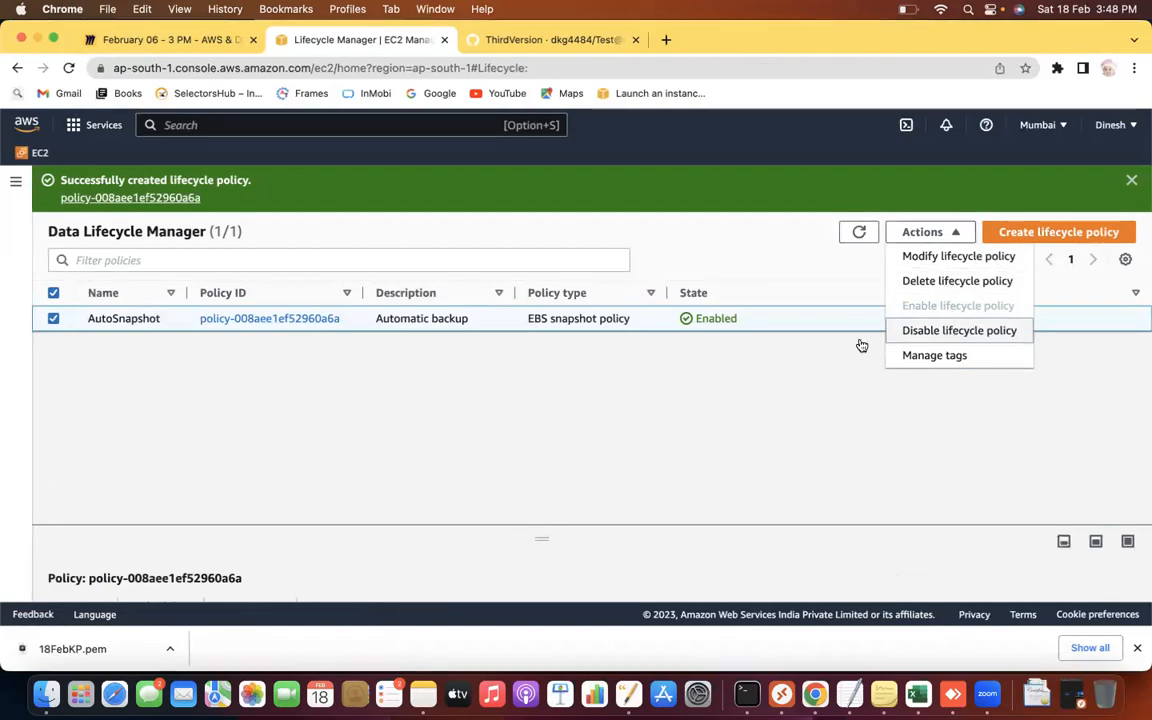
{"action": "left_click", "coordinate": [673, 399]}
{"action": "left_click", "coordinate": [53, 319]}
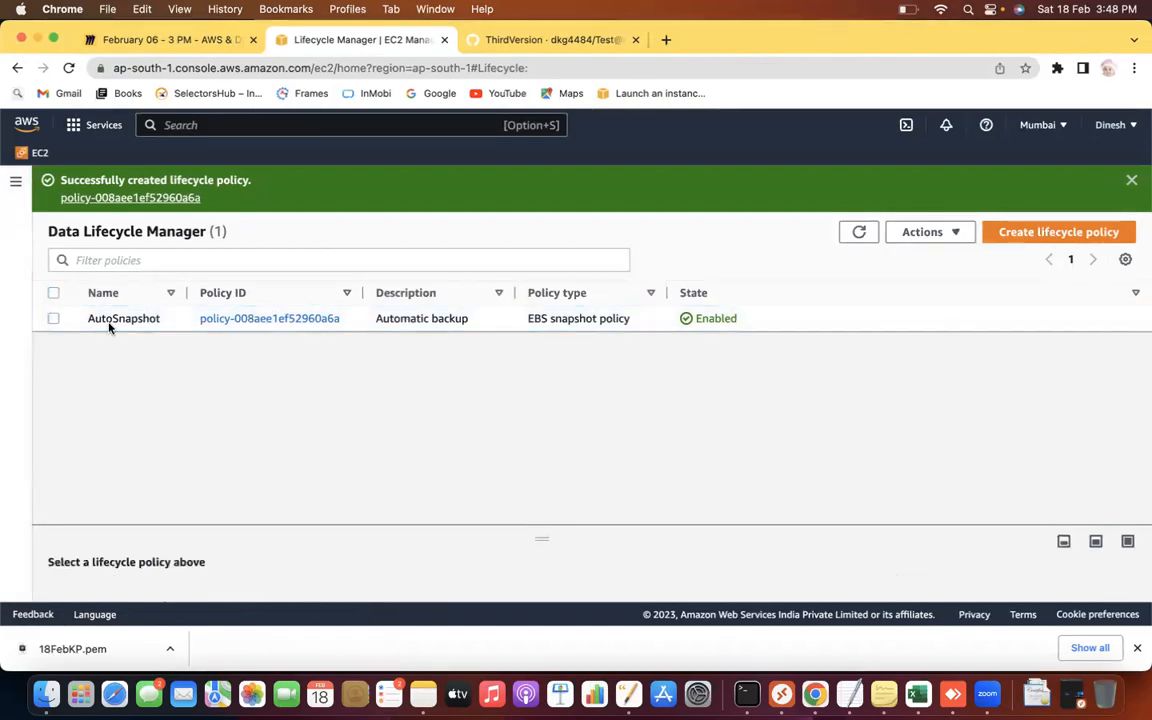
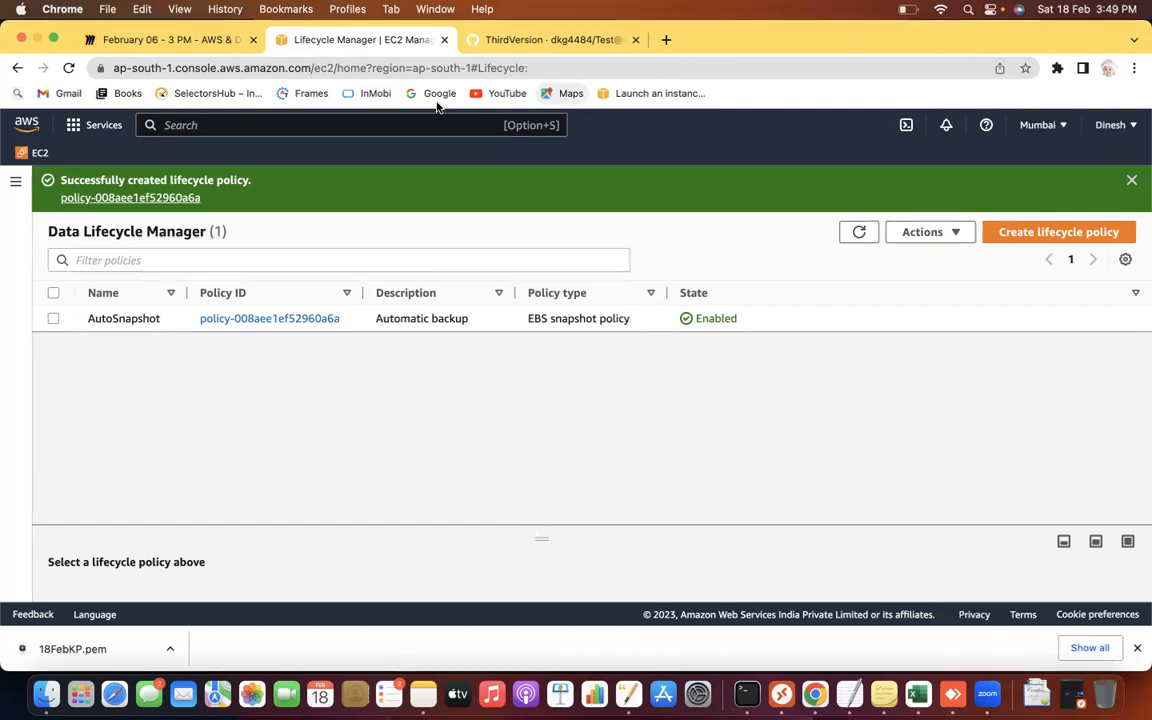
Step: Switch to the Miro board and deselect the Incremental Backup text box
{"action": "left_click", "coordinate": [180, 38]}
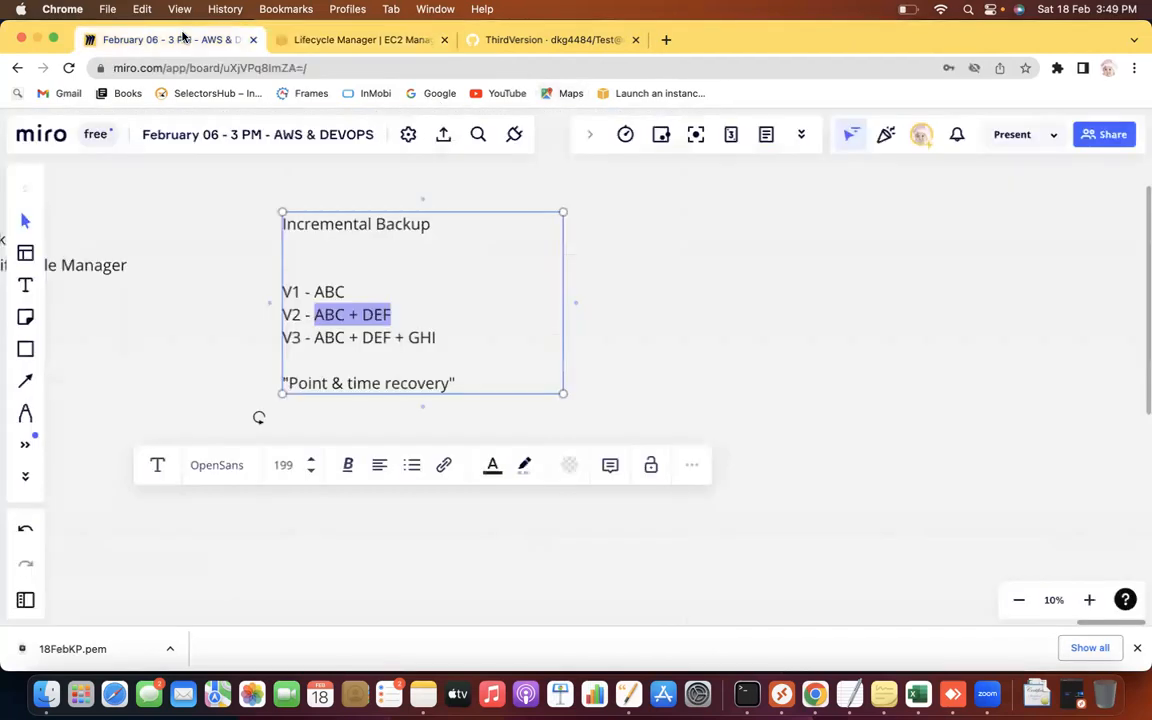
{"action": "left_click", "coordinate": [637, 211]}
{"action": "left_click", "coordinate": [25, 285]}
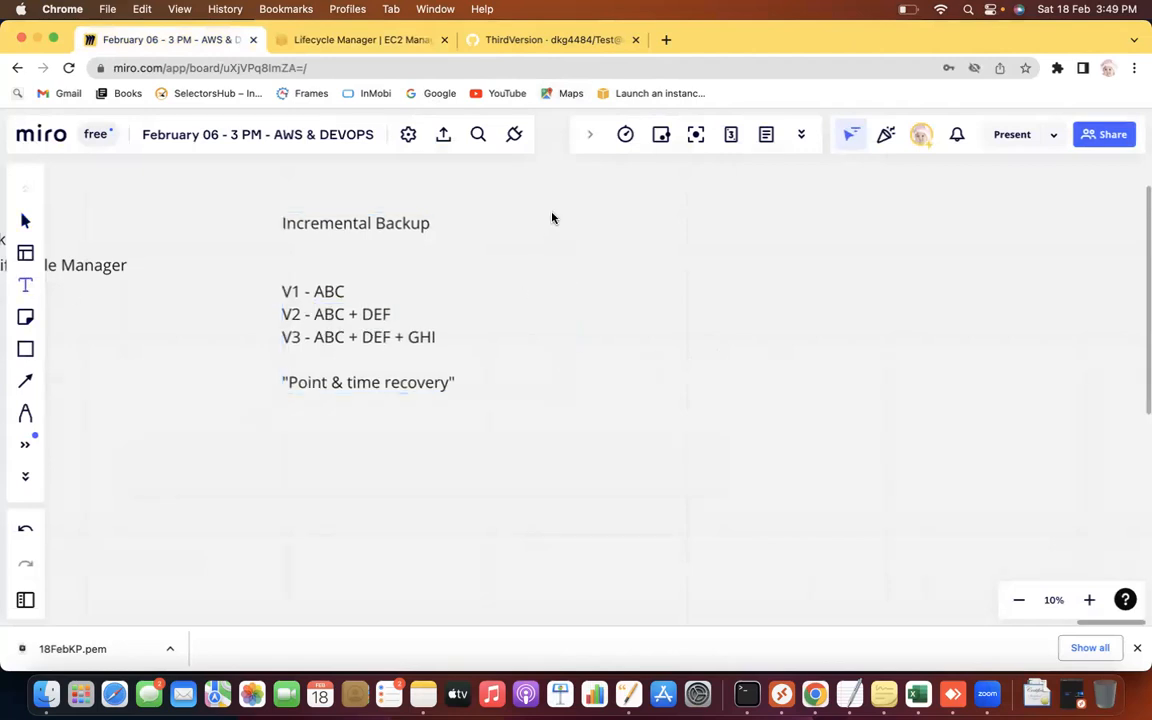
{"action": "left_click", "coordinate": [552, 216]}
{"action": "type", "text": "Sna"}
{"action": "key", "text": "BackSpace"}
{"action": "key", "text": "BackSpace"}
{"action": "key", "text": "BackSpace"}
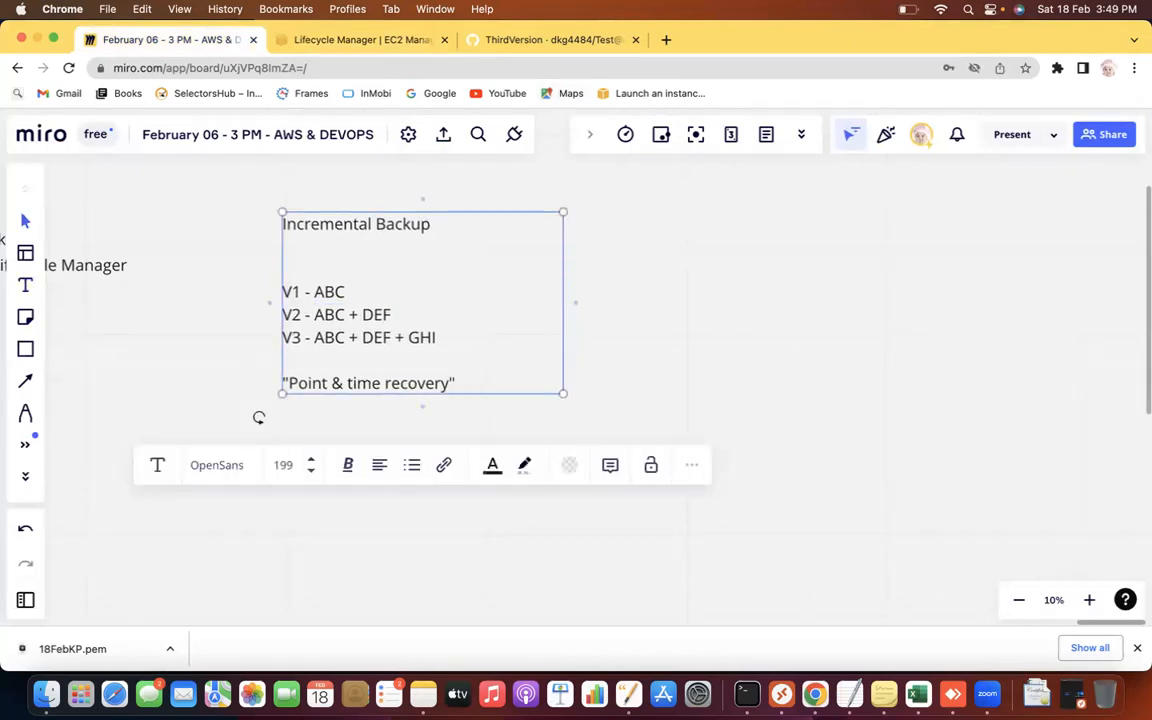
{"action": "left_click", "coordinate": [830, 314]}
Step: Add a text box headed "Snapshot" in the empty board area beyond the Incremental Backup notes
{"action": "scroll", "coordinate": [832, 316], "scroll_direction": "right", "scroll_amount": 10}
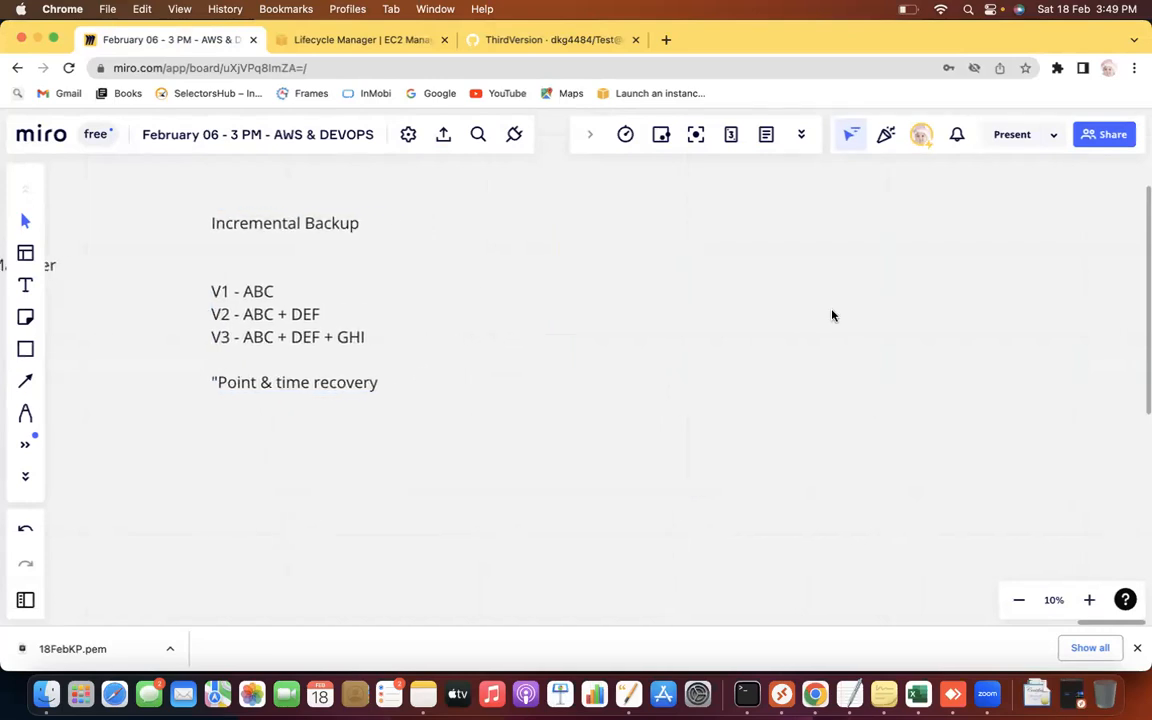
{"action": "scroll", "coordinate": [832, 316], "scroll_direction": "right", "scroll_amount": 3}
{"action": "left_click", "coordinate": [25, 287]}
{"action": "left_click", "coordinate": [225, 198]}
{"action": "type", "text": "Snap"}
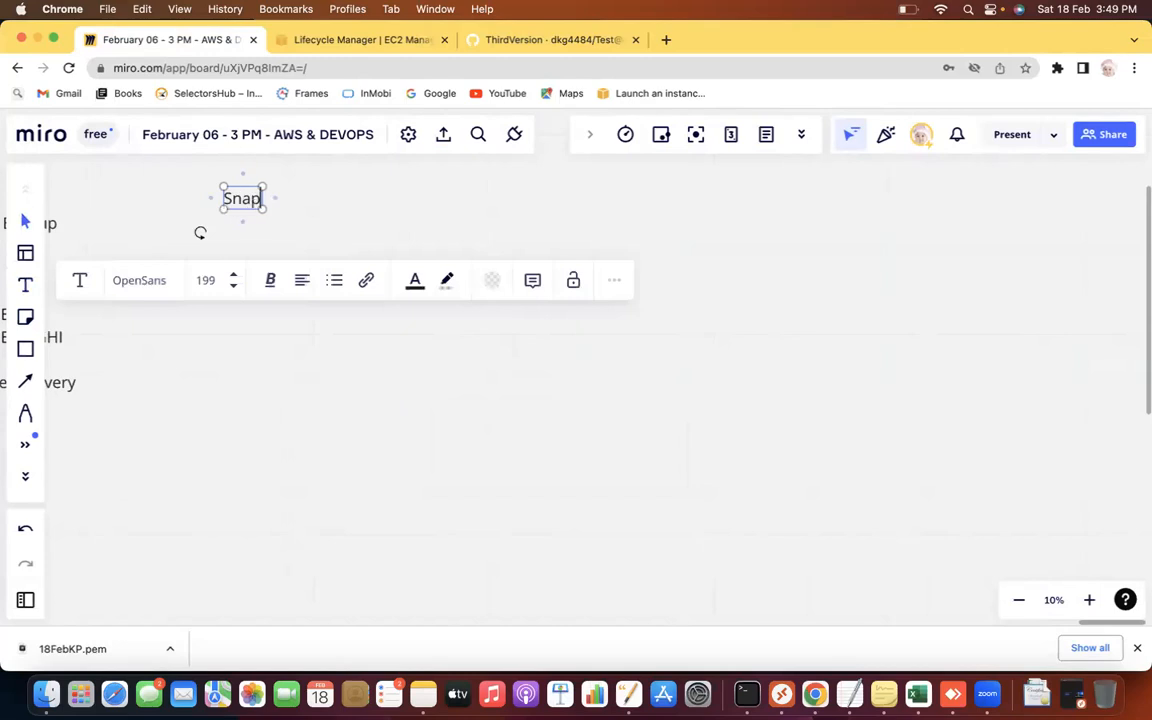
{"action": "type", "text": "shot"}
{"action": "key", "text": "Return"}
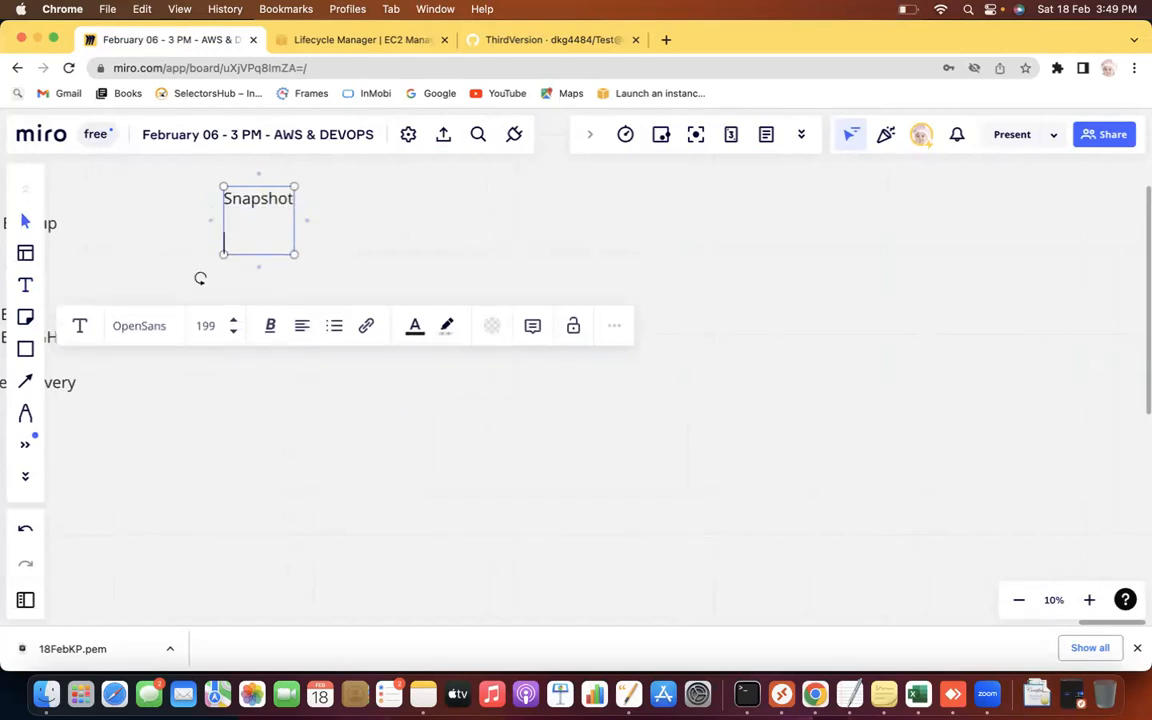
Step: Widen the Snapshot text box to hold full sentences and make its text bold
{"action": "left_click_drag", "start_coordinate": [295, 218], "coordinate": [784, 211]}
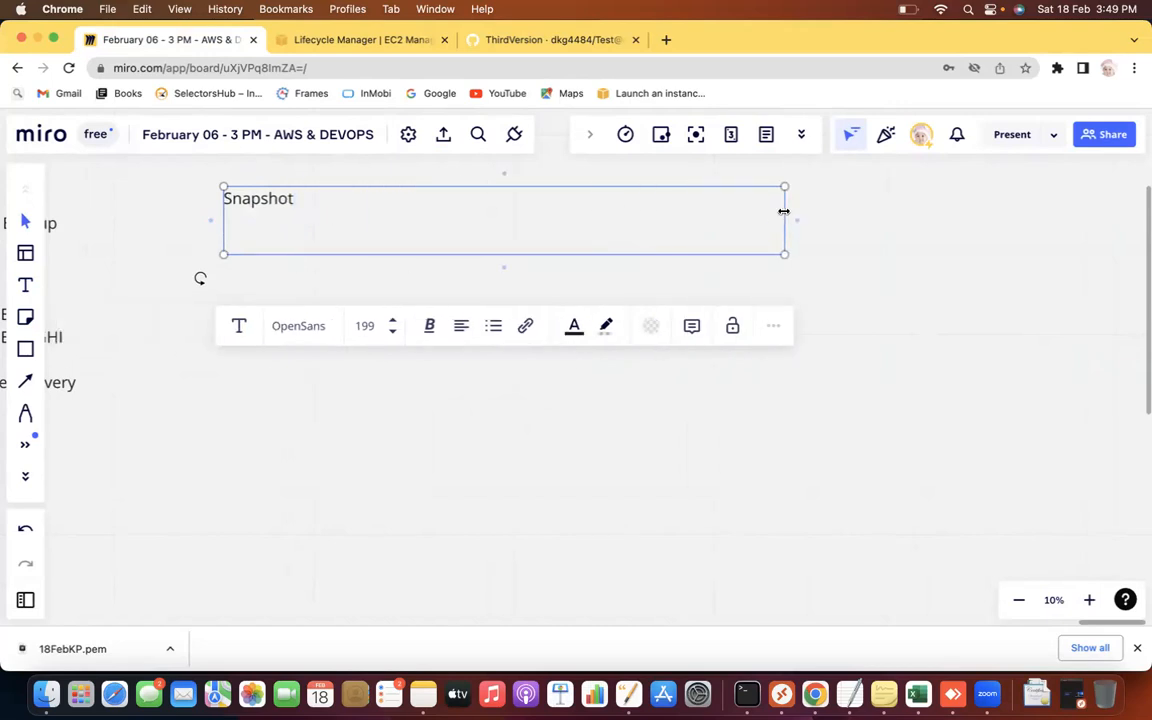
{"action": "key", "text": "super+a"}
{"action": "double_click", "coordinate": [446, 246]}
{"action": "double_click", "coordinate": [312, 200]}
{"action": "key", "text": "super+b"}
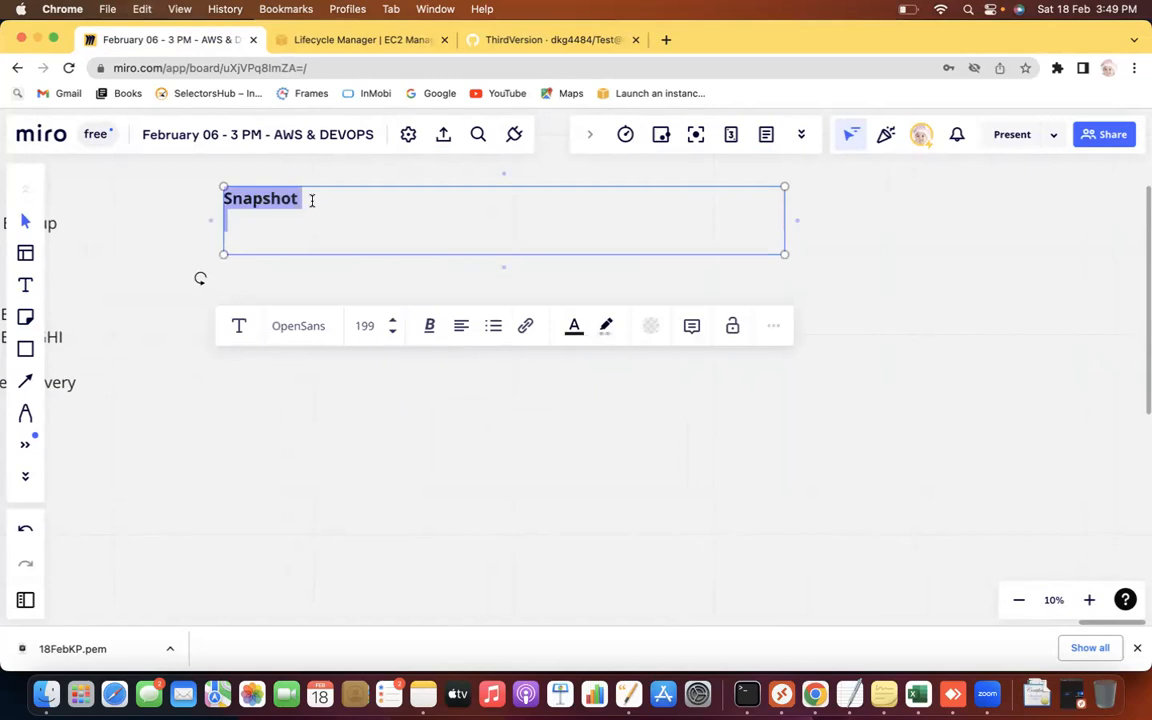
{"action": "key", "text": "Right"}
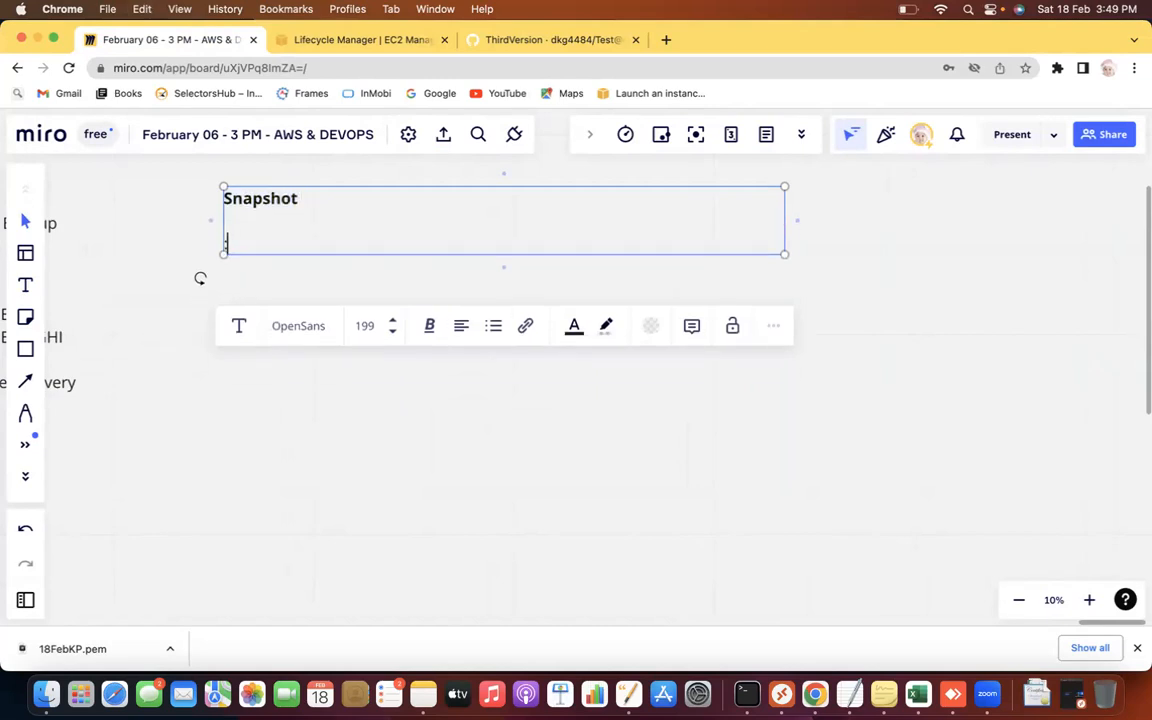
Step: Enter the line "Its a backup adn recovery method for EBS volume" below the Snapshot heading, separated by a blank line
{"action": "key", "text": "BackSpace"}
{"action": "key", "text": "Return"}
{"action": "type", "text": "Its. a"}
{"action": "key", "text": "BackSpace"}
{"action": "type", "text": "a backup"}
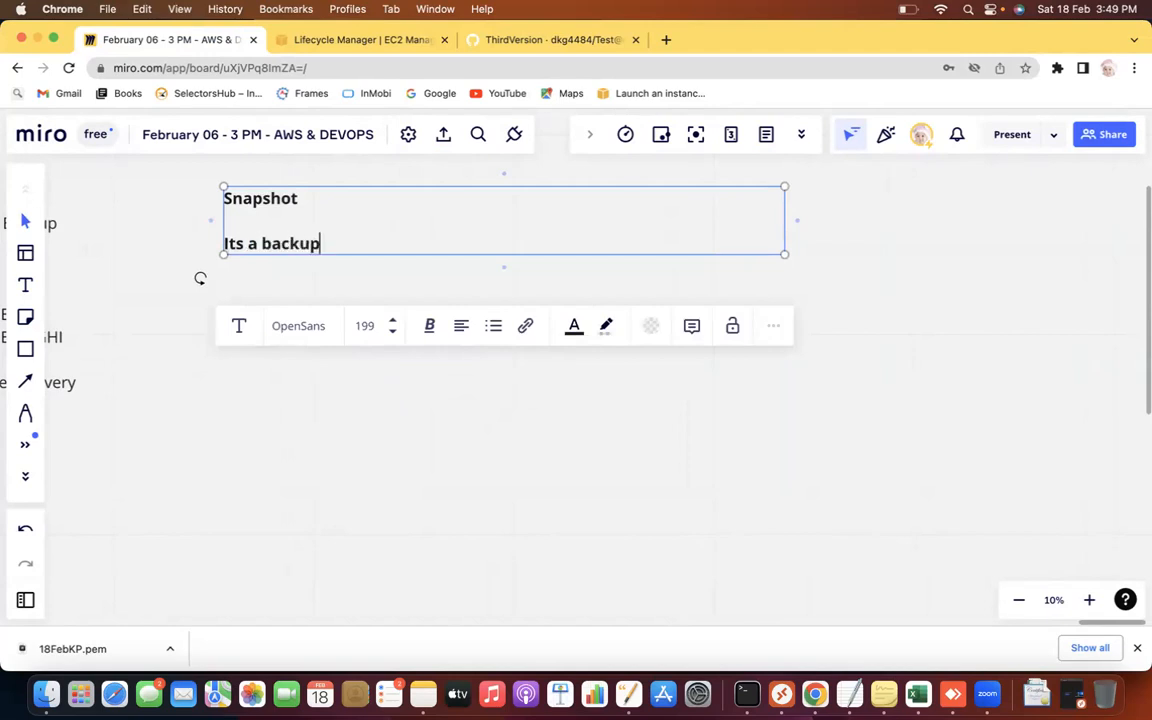
{"action": "type", "text": " adn recover"}
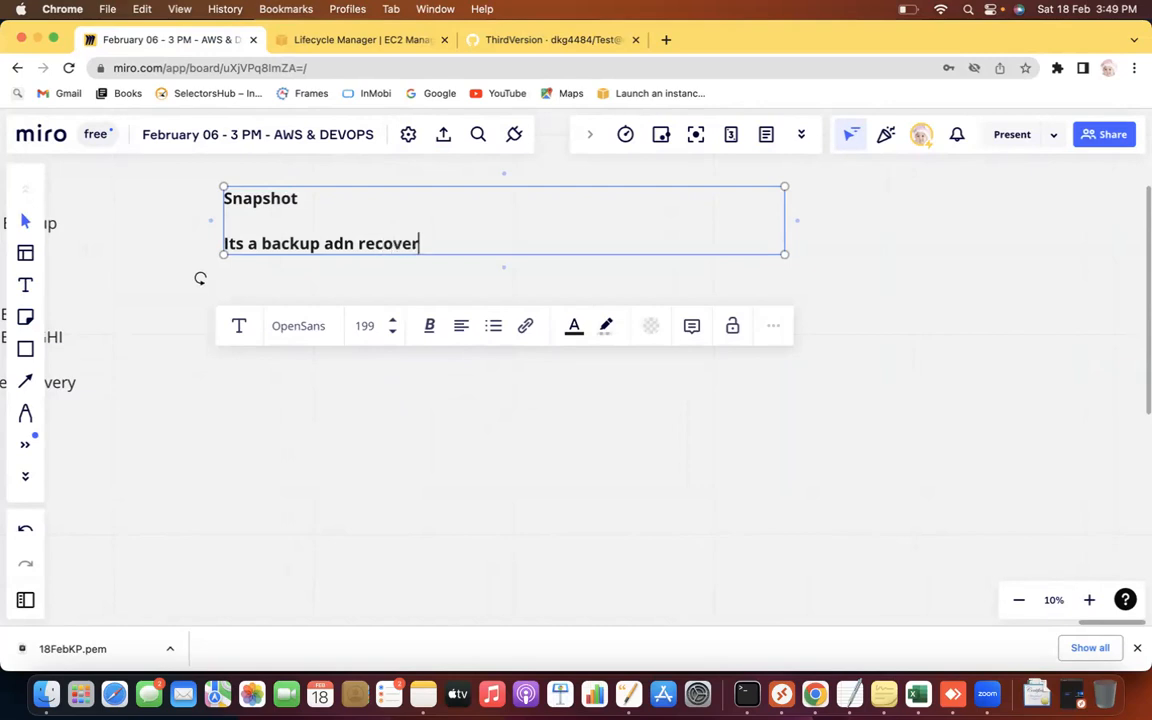
{"action": "type", "text": "y method for EBS volume"}
Step: Add the line "Its a point in time backup of an EBS Voume" to the Snapshot notes
{"action": "key", "text": "Return"}
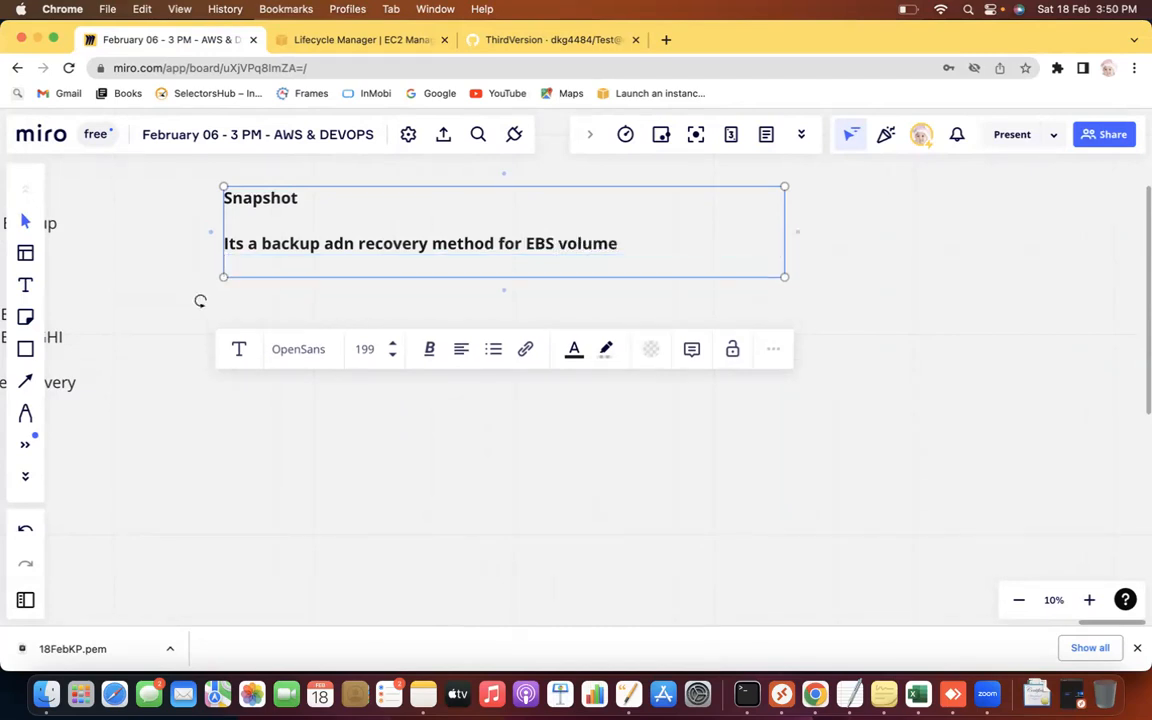
{"action": "type", "text": "Its a pint"}
{"action": "key", "text": "BackSpace"}
{"action": "key", "text": "BackSpace"}
{"action": "key", "text": "BackSpace"}
{"action": "type", "text": "oint in time "}
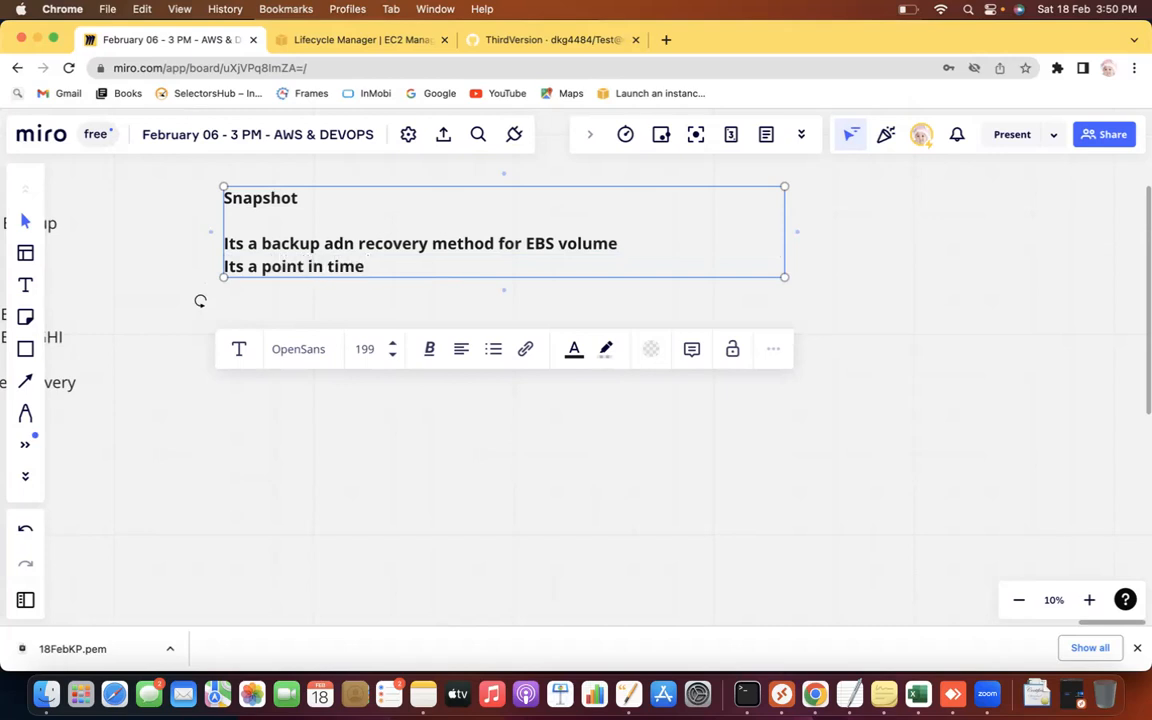
{"action": "type", "text": "balc"}
{"action": "key", "text": "BackSpace"}
{"action": "key", "text": "BackSpace"}
{"action": "type", "text": "ckup of"}
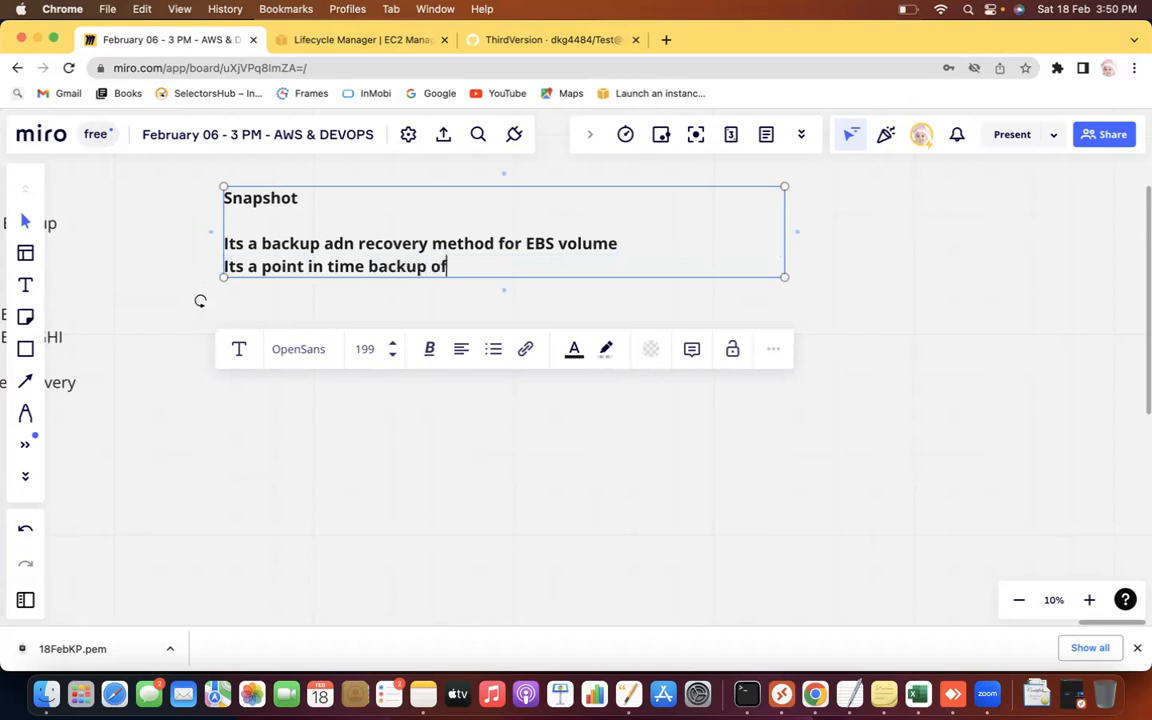
{"action": "type", "text": " an EBS Cocu"}
{"action": "key", "text": "BackSpace"}
{"action": "key", "text": "BackSpace"}
{"action": "key", "text": "BackSpace"}
{"action": "key", "text": "BackSpace"}
{"action": "type", "text": "Voume"}
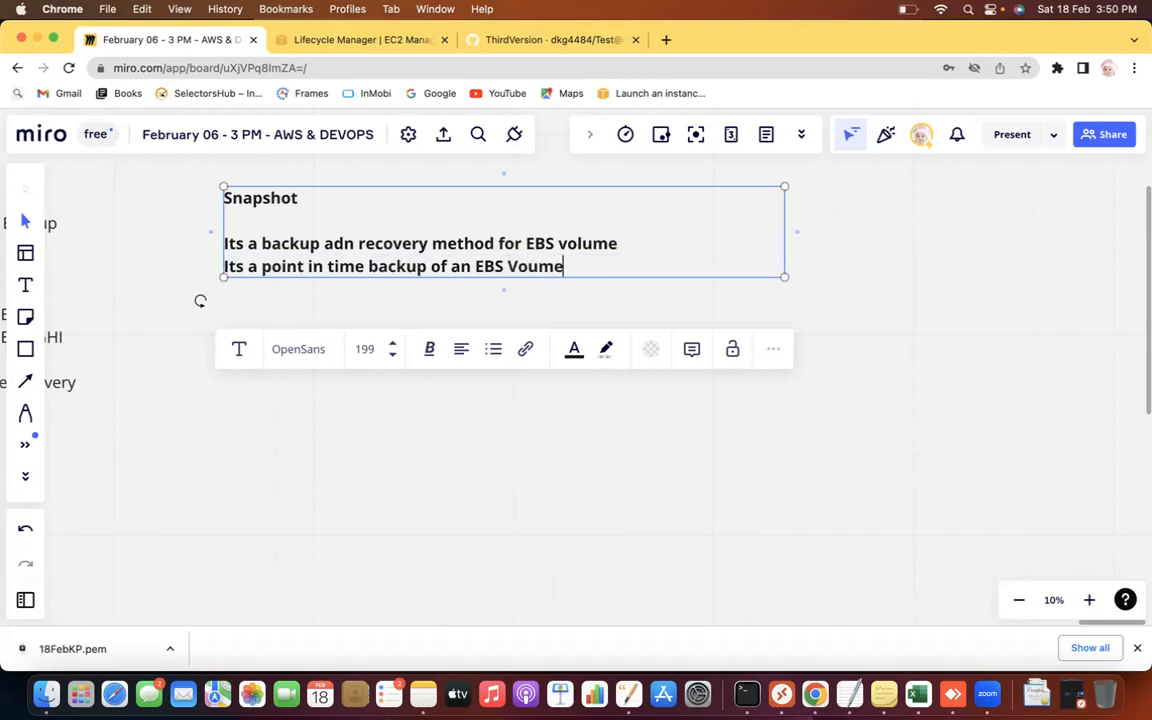
Step: Add the line "EBS snapshots are incremental" to the Snapshot notes
{"action": "key", "text": "Return"}
{"action": "type", "text": "EBS snapshots are incremenatal"}
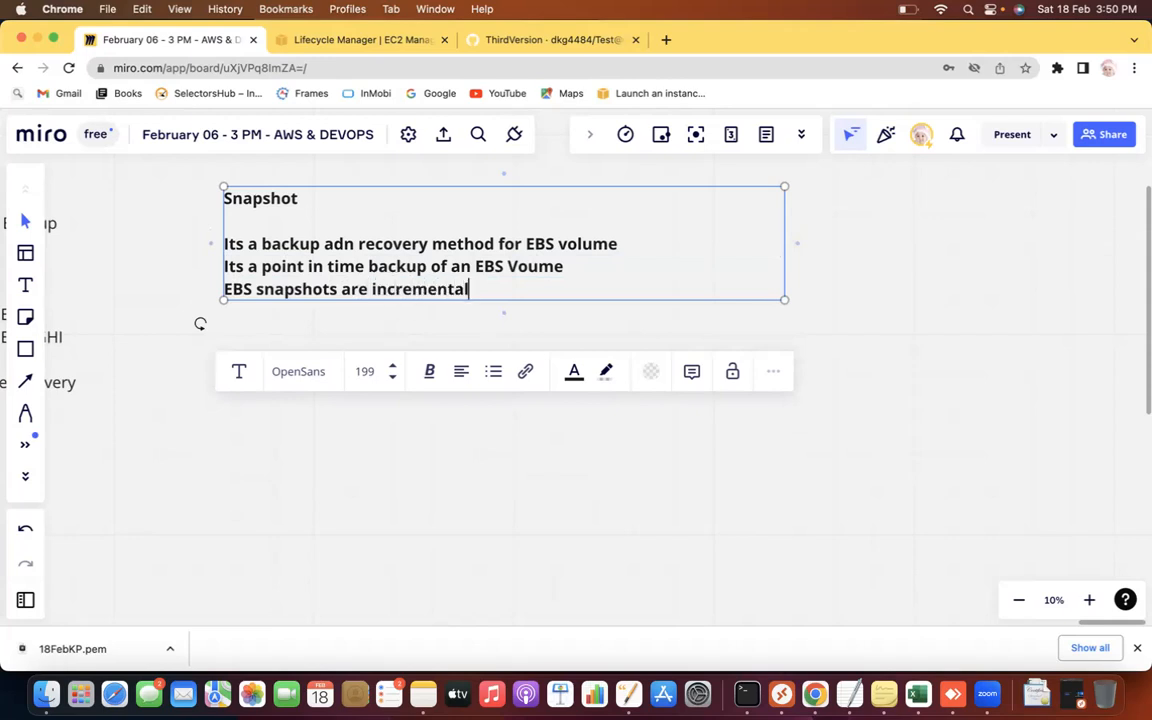
Step: Add the line "If multiple backups are taken of a volume, they are incremental" to the Snapshot notes
{"action": "key", "text": "Return"}
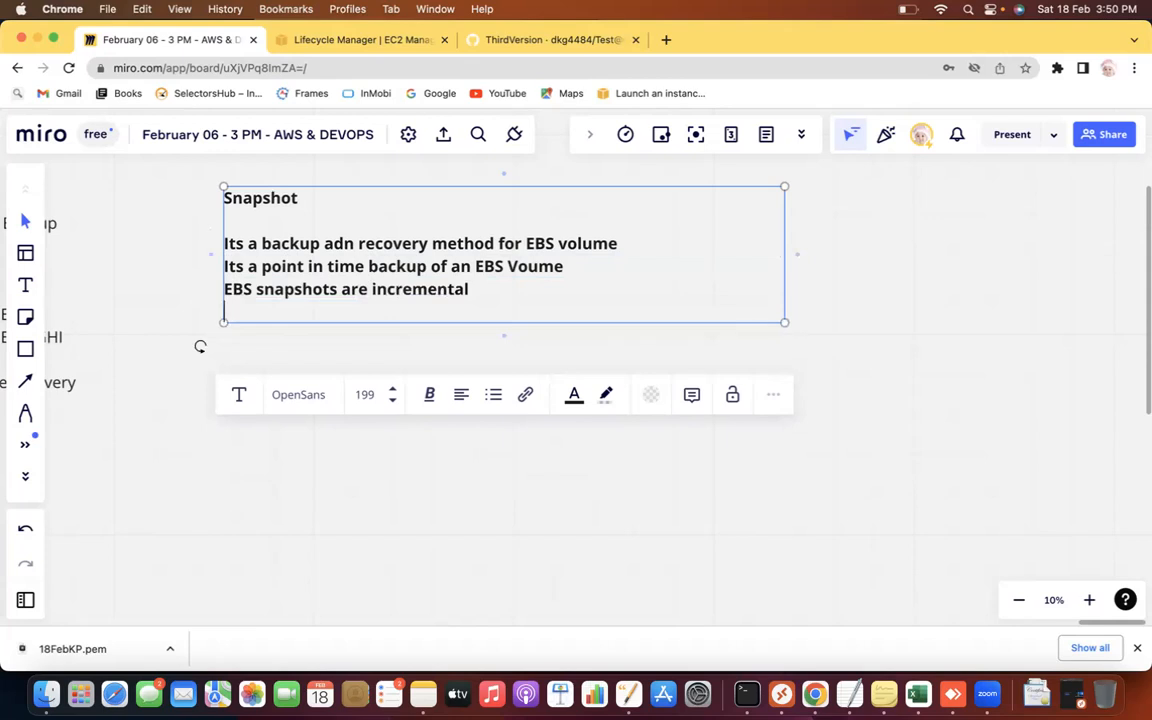
{"action": "type", "text": "If multiple "}
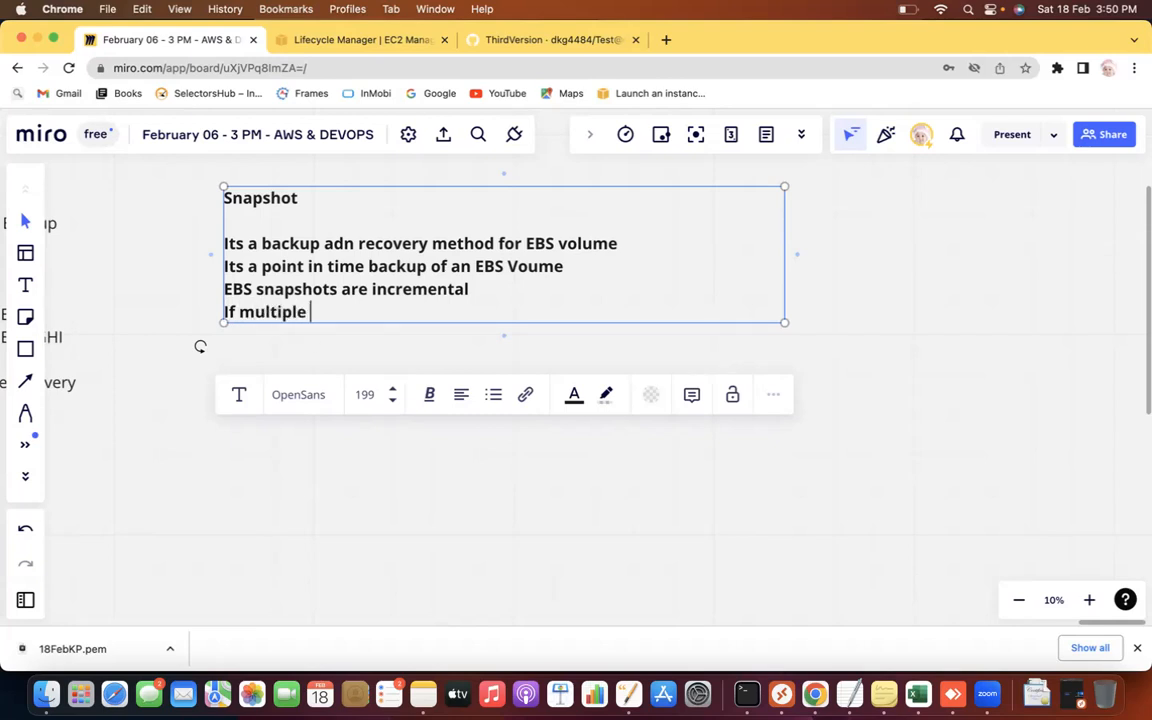
{"action": "type", "text": "backups are "}
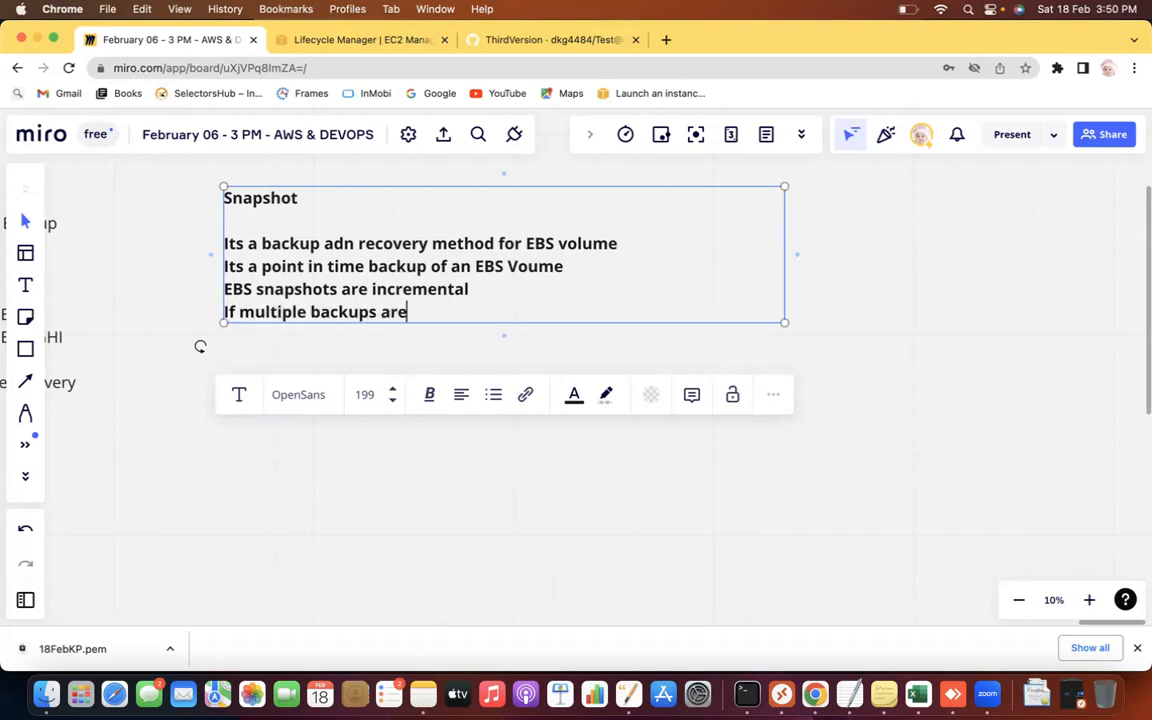
{"action": "type", "text": "taken of a v"}
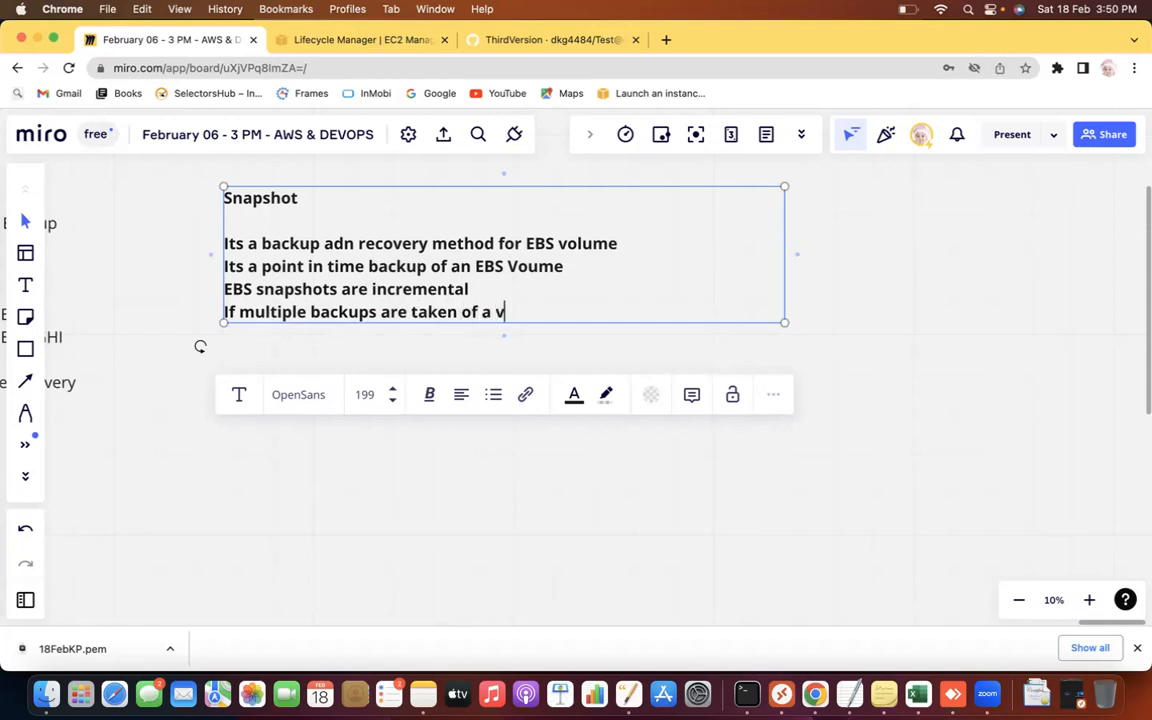
{"action": "type", "text": "olium"}
{"action": "key", "text": "BackSpace"}
{"action": "type", "text": "ume, th"}
{"action": "type", "text": "ery"}
{"action": "key", "text": "BackSpace"}
{"action": "key", "text": "BackSpace"}
{"action": "type", "text": "y are i"}
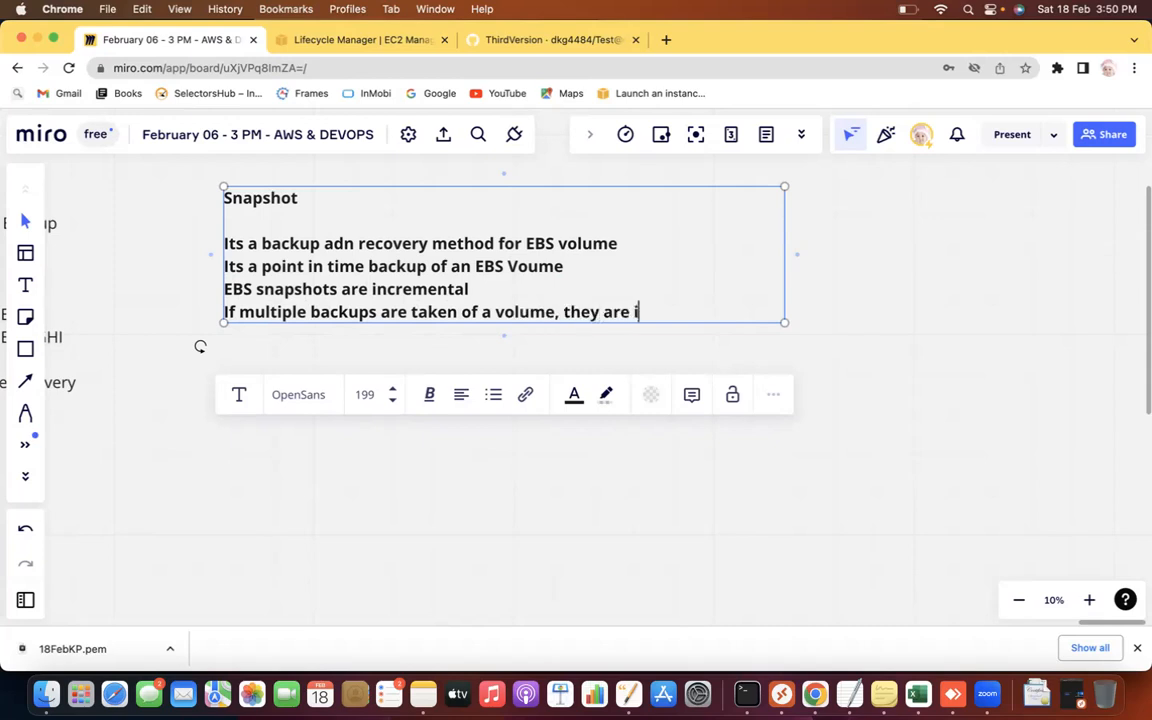
{"action": "type", "text": "ncremental"}
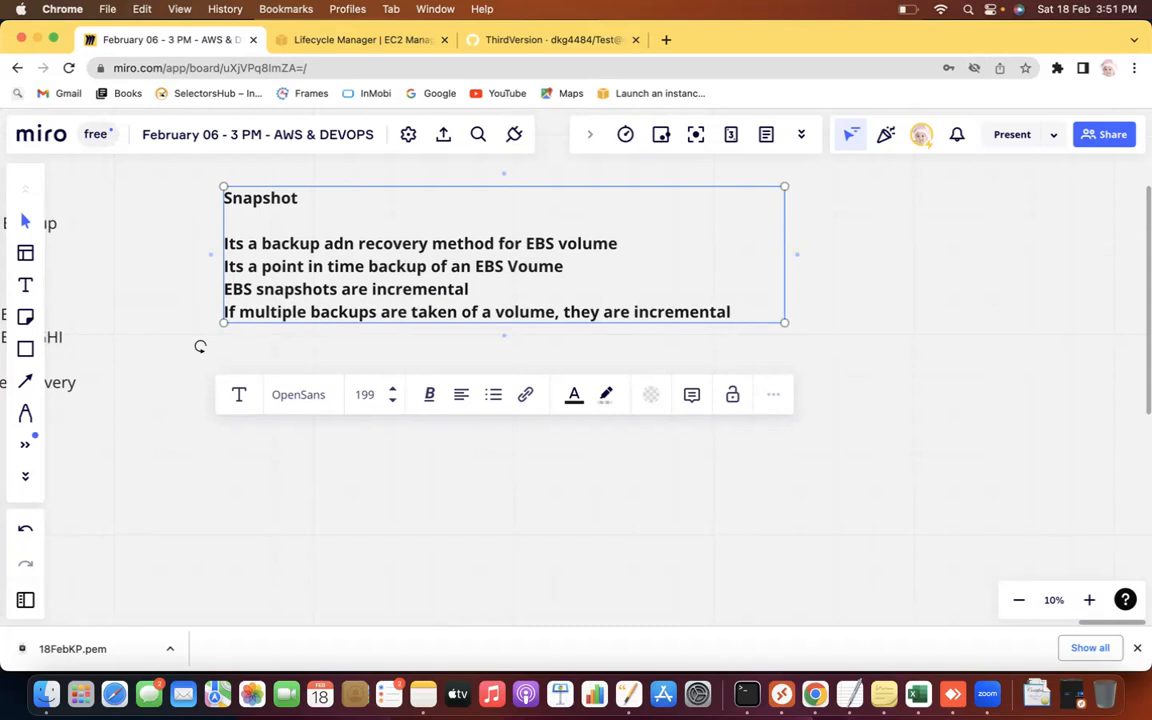
Step: Leave a blank line and begin a new note line reading "Snapshots are stored"
{"action": "key", "text": "Return"}
{"action": "key", "text": "Return"}
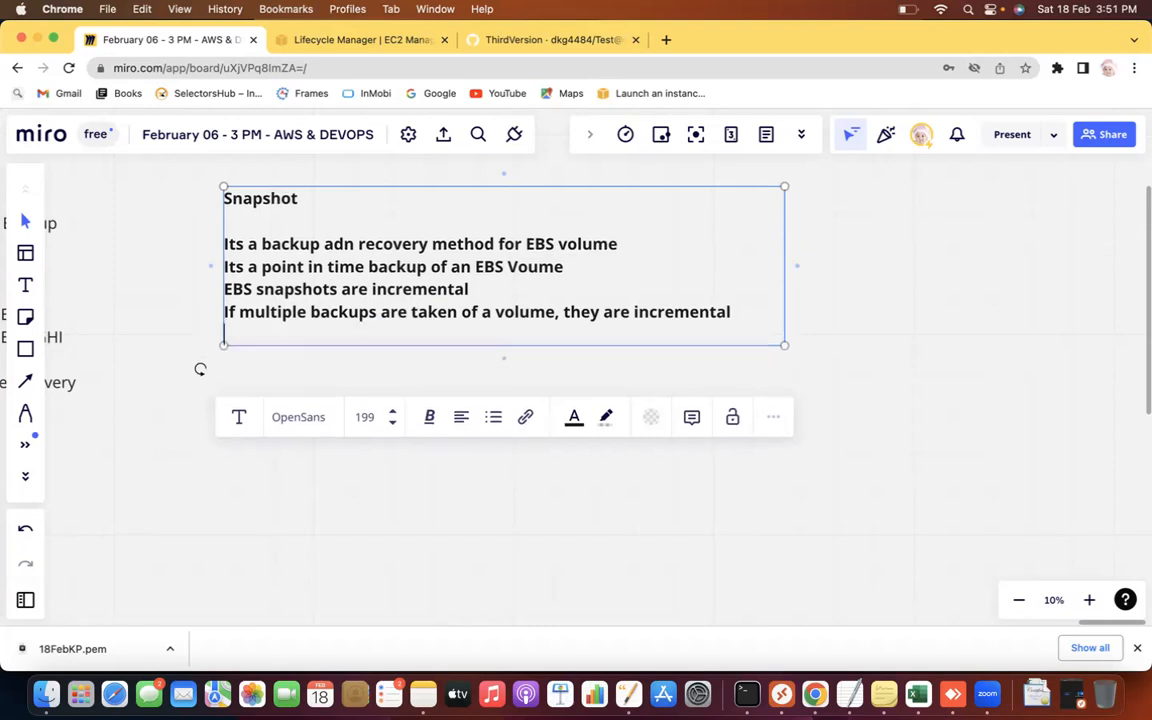
{"action": "type", "text": "Snap"}
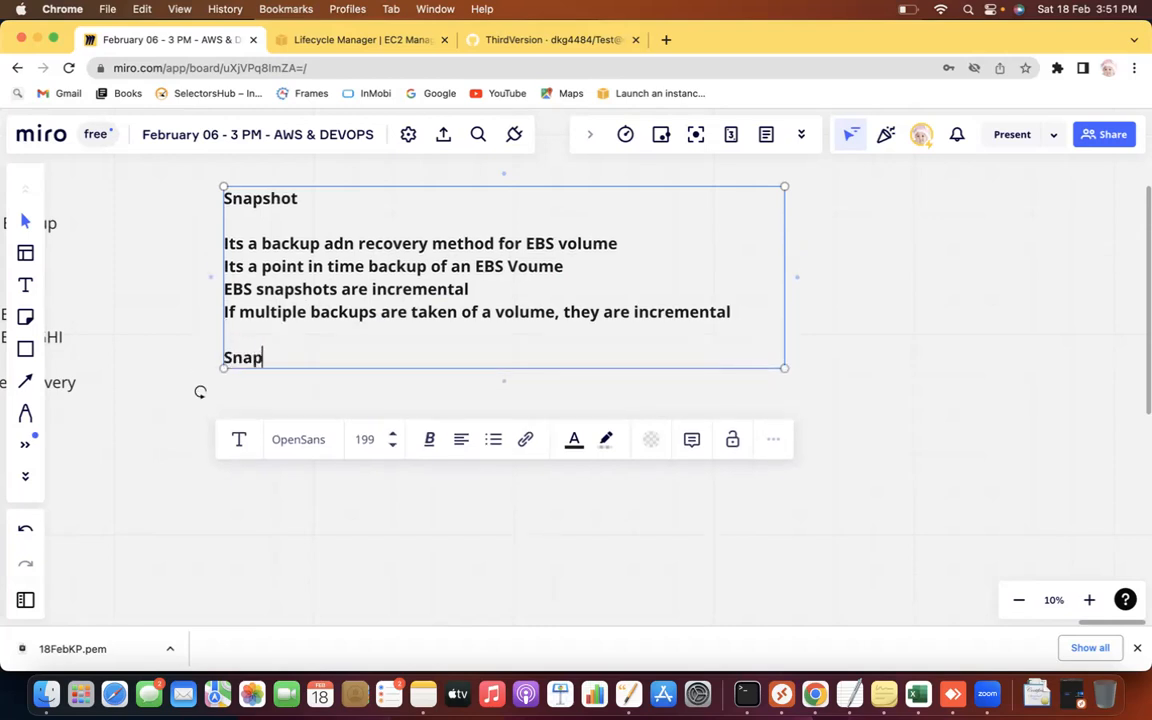
{"action": "type", "text": "shot stored"}
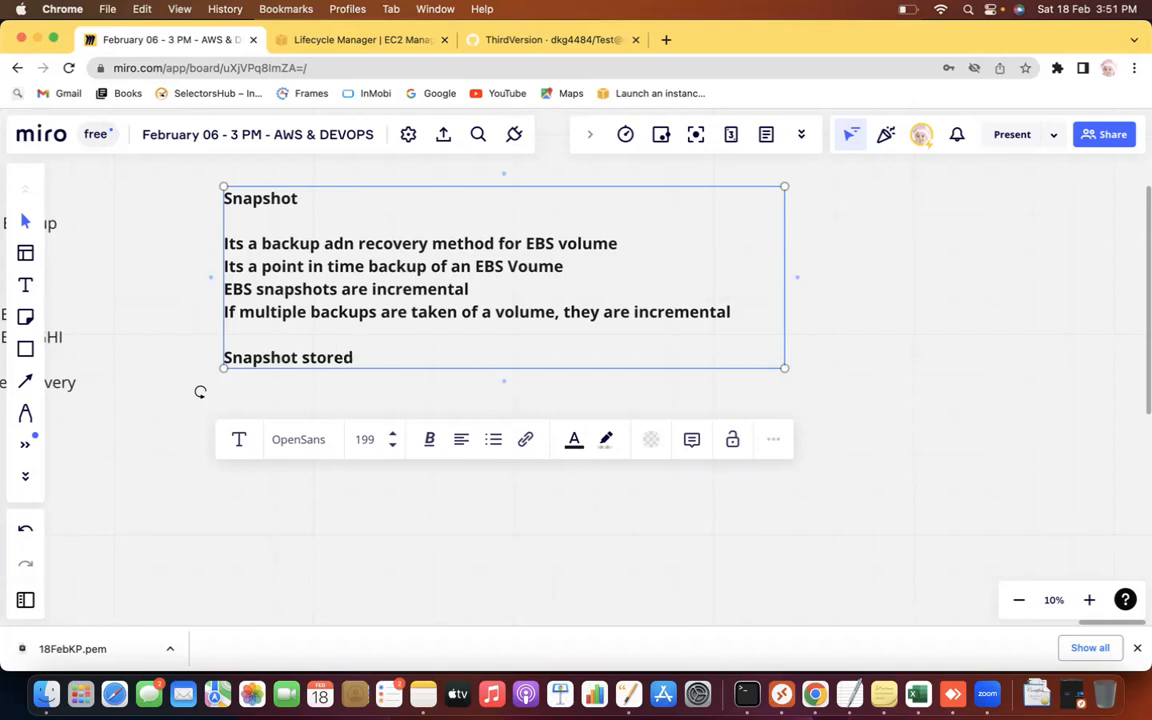
{"action": "key", "text": "Left"}
{"action": "key", "text": "Left"}
{"action": "key", "text": "Left"}
{"action": "key", "text": "Left"}
{"action": "key", "text": "Left"}
{"action": "key", "text": "Left"}
{"action": "type", "text": "s"}
{"action": "key", "text": "Left"}
{"action": "key", "text": "BackSpace"}
{"action": "type", "text": "are"}
{"action": "key", "text": "Right"}
{"action": "key", "text": "Right"}
{"action": "key", "text": "Right"}
{"action": "key", "text": "Right"}
{"action": "key", "text": "Right"}
{"action": "key", "text": "Right"}
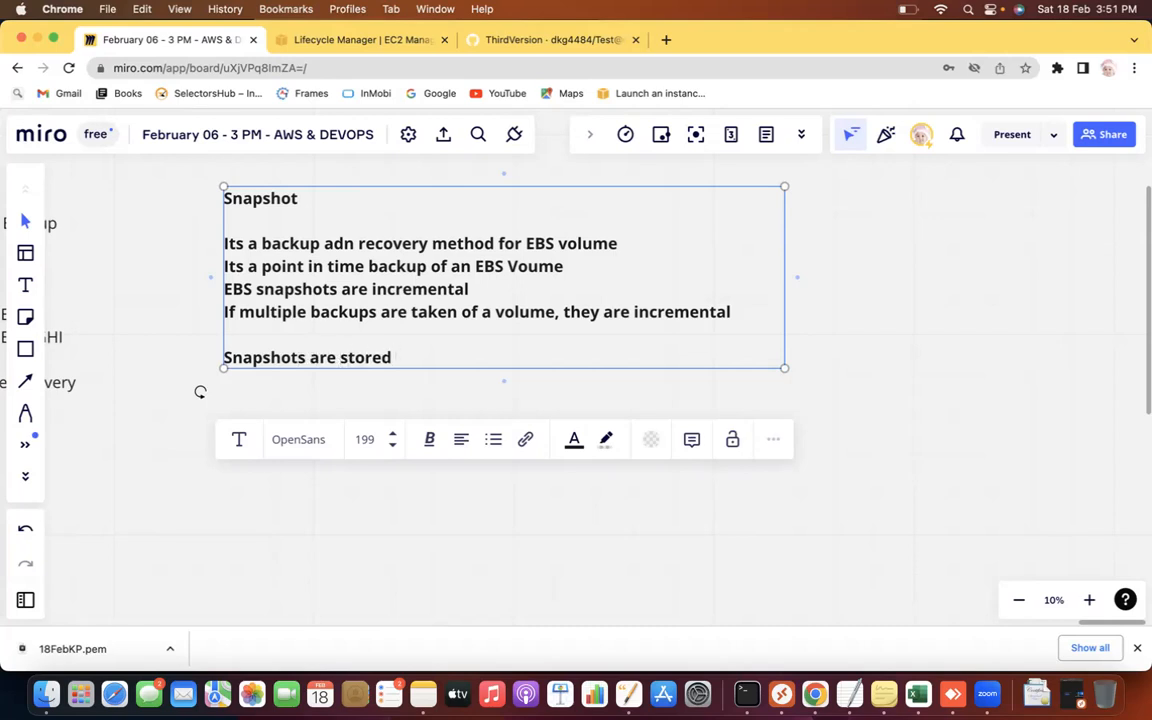
Step: Complete the last note line with "in S3 storage service" and leave the text box
{"action": "type", "text": "in S3 stoa"}
{"action": "key", "text": "BackSpace"}
{"action": "type", "text": "ra"}
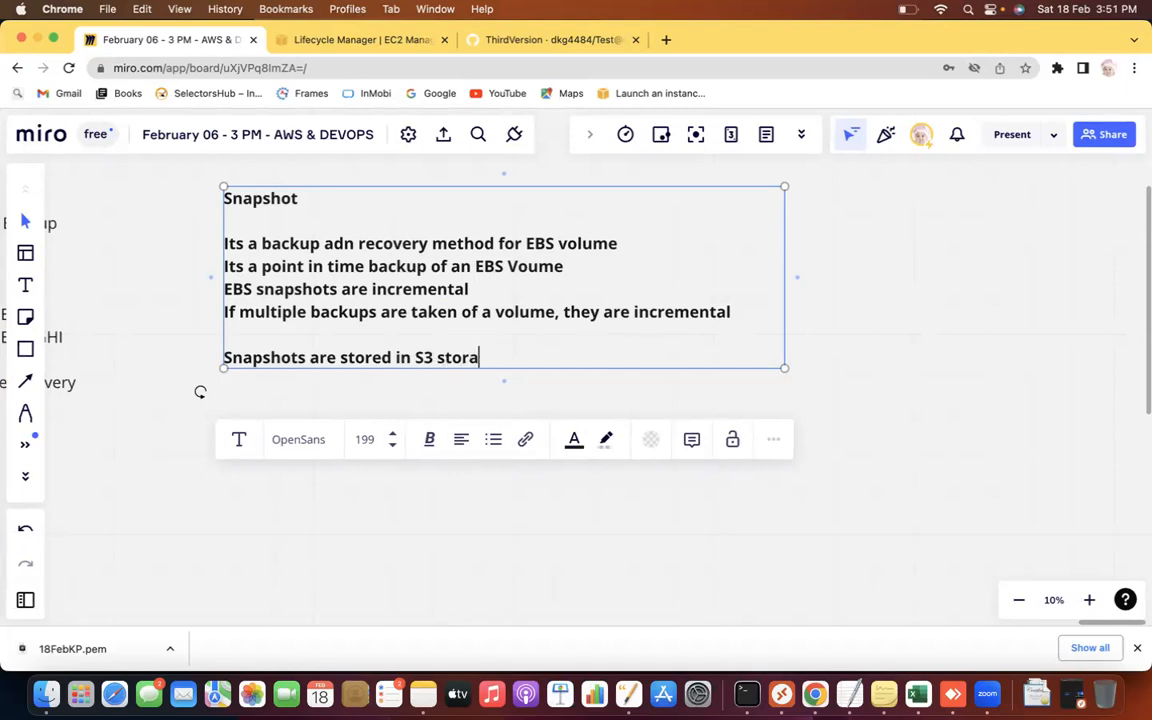
{"action": "type", "text": "ge service"}
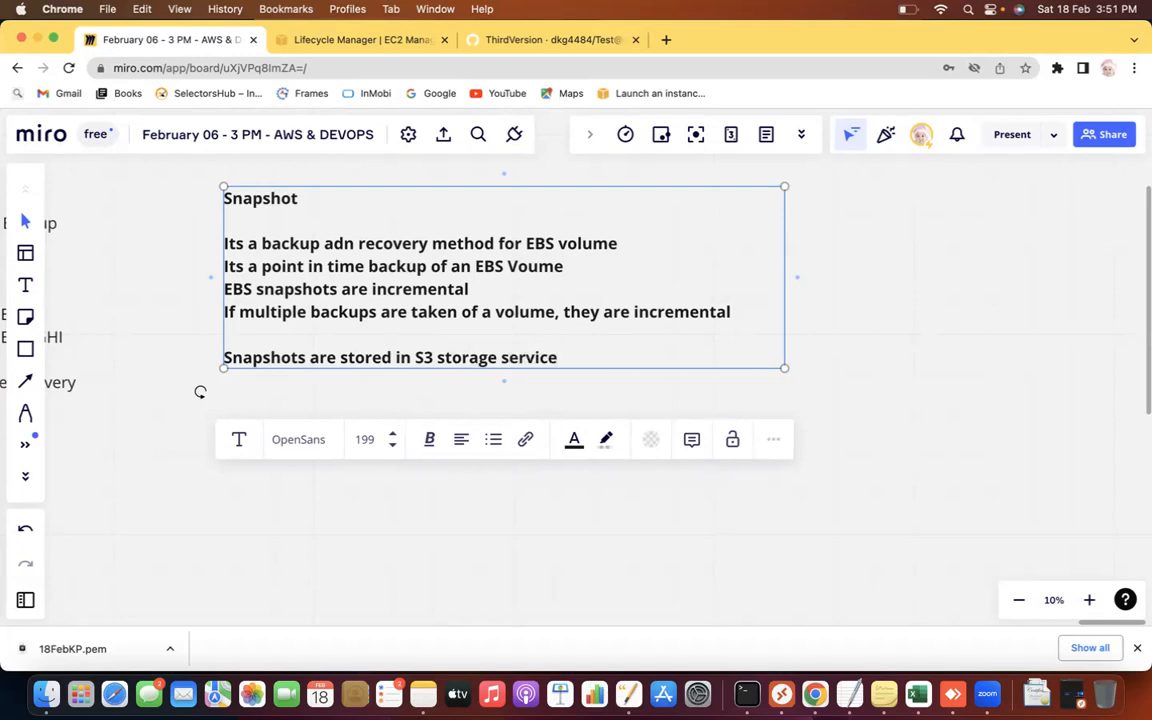
{"action": "left_click", "coordinate": [149, 530]}
Step: Review the smartphone backup, S3 and EC2/EBS diagrams on the board, and return to the Snapshot notes
{"action": "scroll", "coordinate": [150, 531], "scroll_direction": "left", "scroll_amount": 5}
{"action": "scroll", "coordinate": [150, 531], "scroll_direction": "left", "scroll_amount": 15}
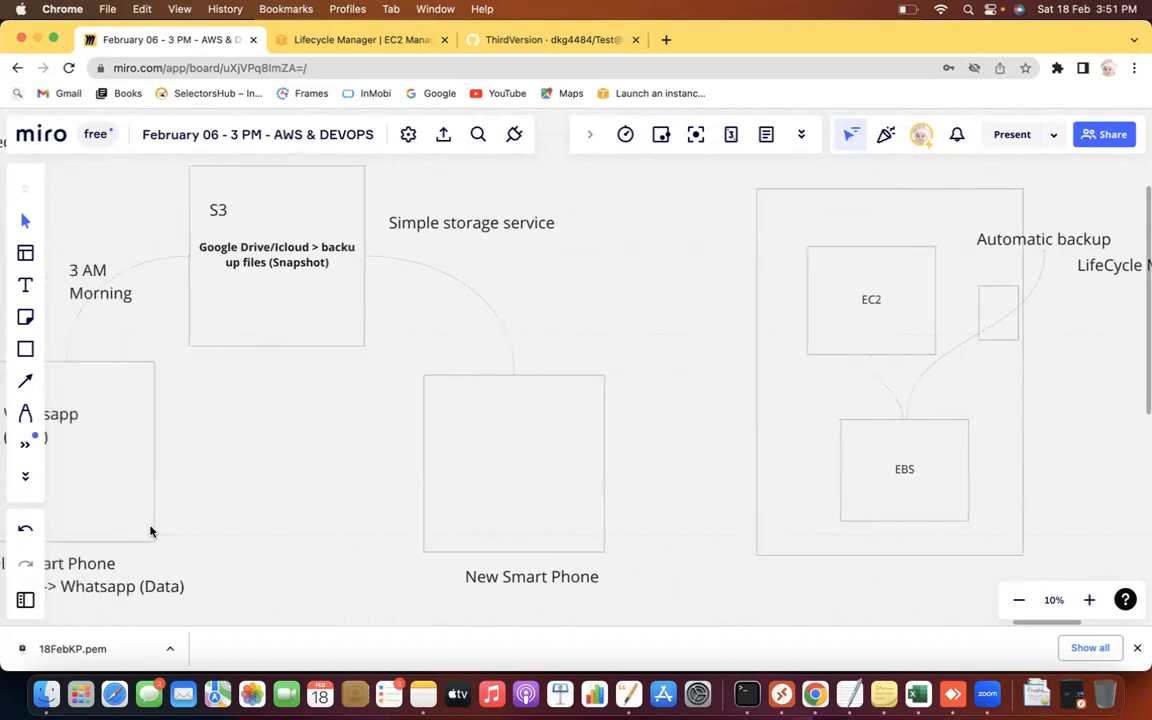
{"action": "scroll", "coordinate": [150, 531], "scroll_direction": "left", "scroll_amount": 5}
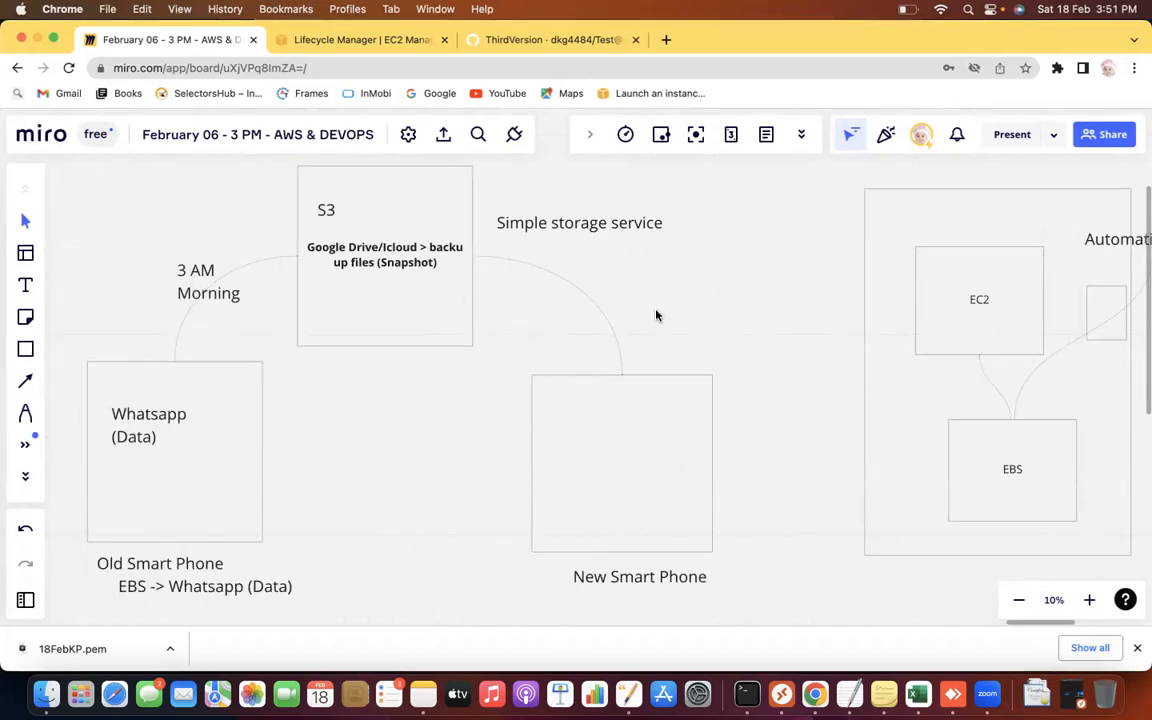
{"action": "scroll", "coordinate": [671, 303], "scroll_direction": "right", "scroll_amount": 10}
{"action": "scroll", "coordinate": [671, 303], "scroll_direction": "right", "scroll_amount": 20}
{"action": "scroll", "coordinate": [671, 303], "scroll_direction": "right", "scroll_amount": 2}
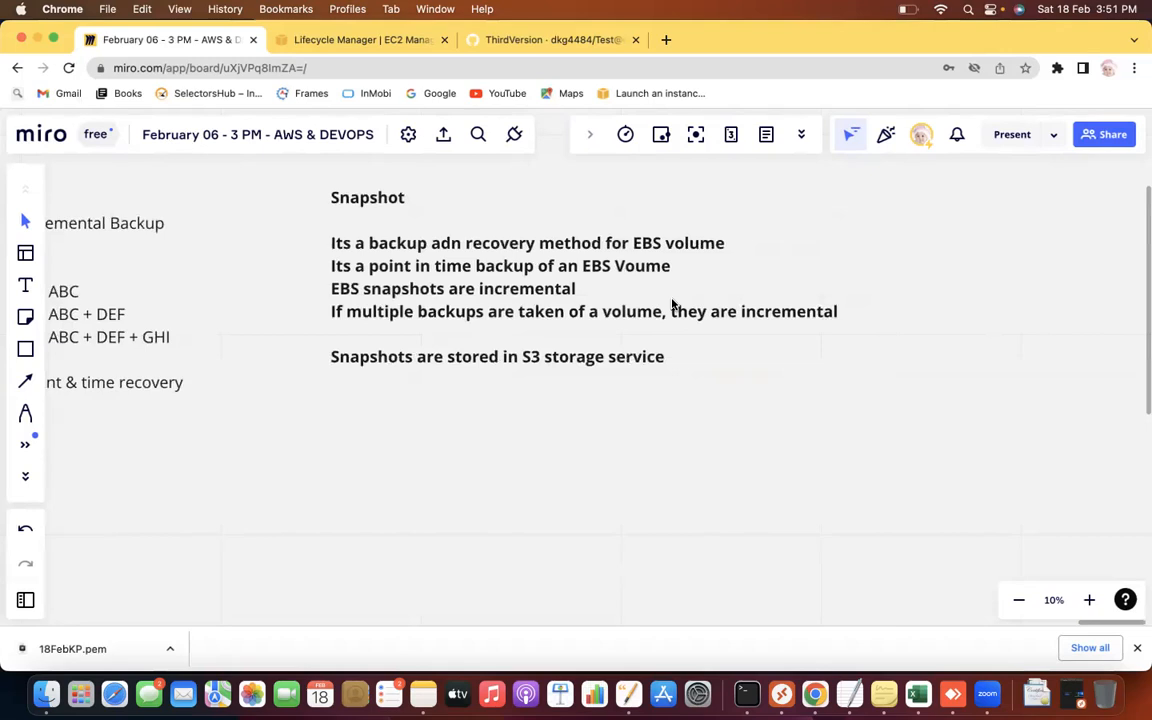